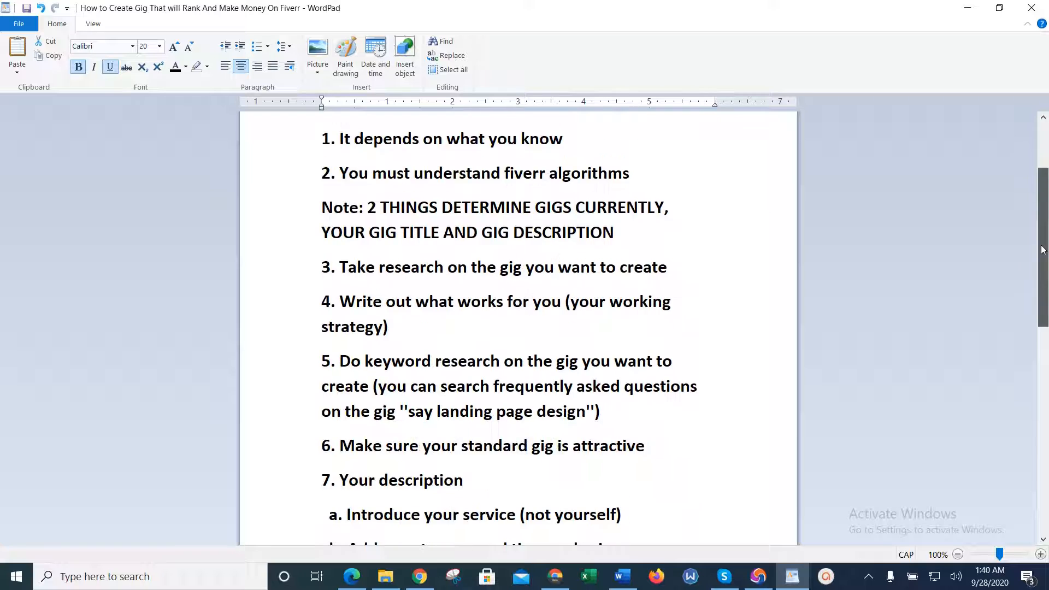
Switch from the notes to the browser window with the Mailchimp email campaign gig and highlight "email template" in its title.
left_click(709, 322)
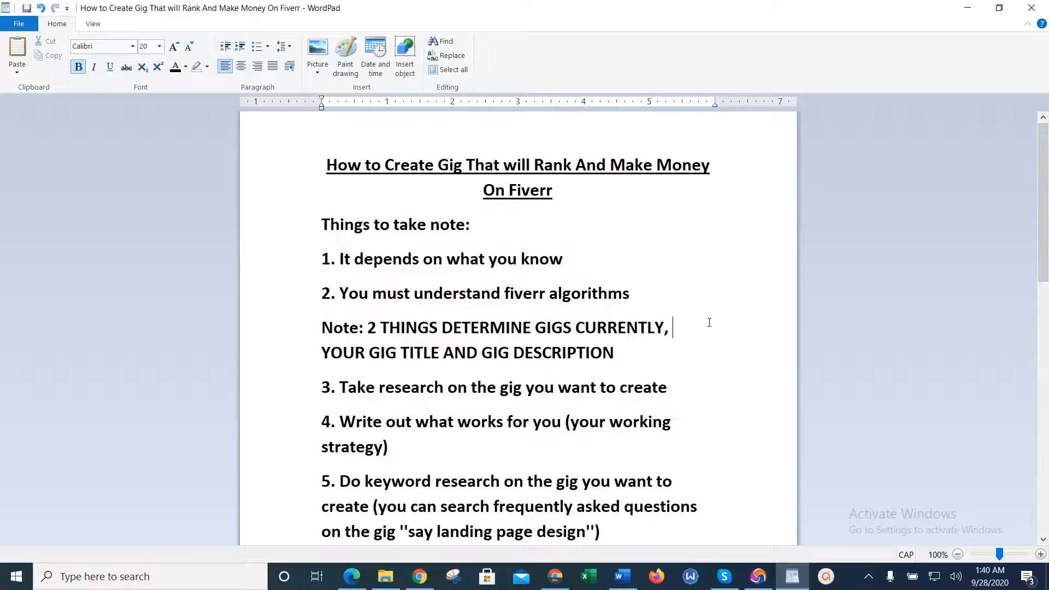
left_click_drag(1047, 216, 1043, 180)
left_click(563, 580)
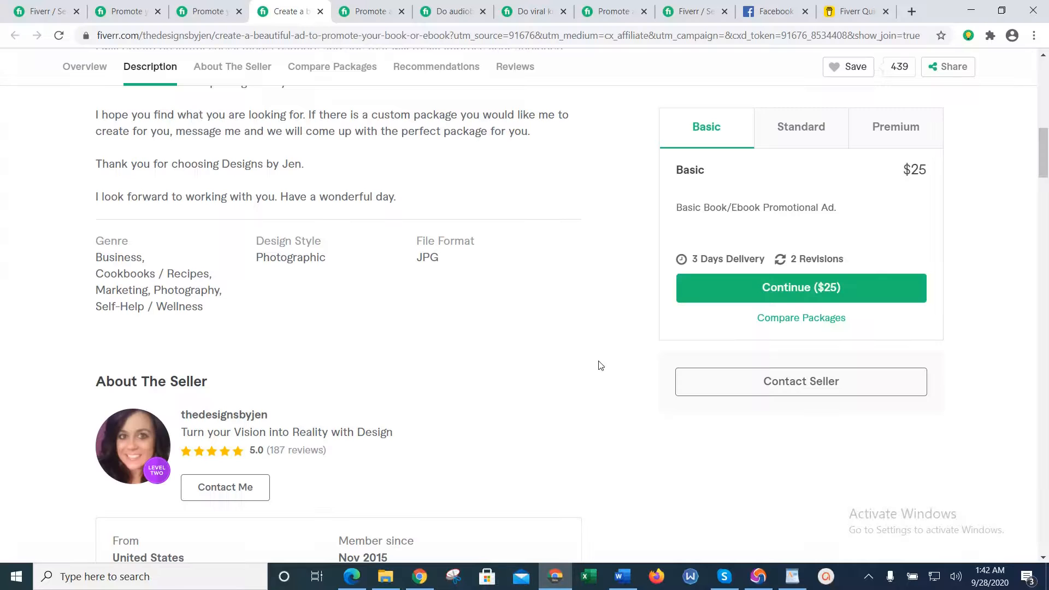
left_click(762, 580)
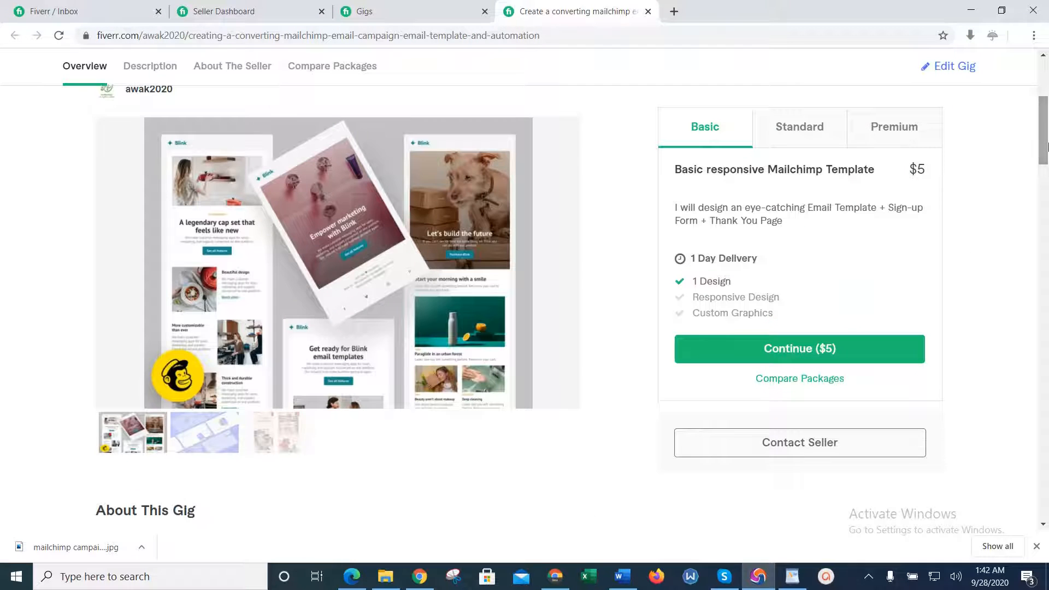
scroll(1045, 126, "up", 2)
left_click_drag(1046, 120, 1046, 125)
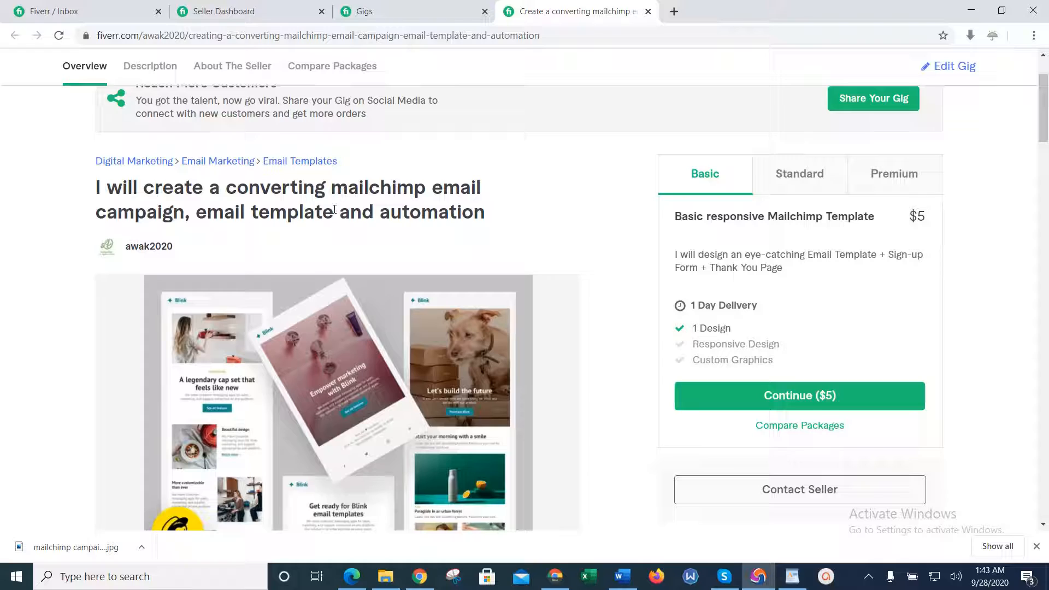
left_click_drag(334, 210, 188, 212)
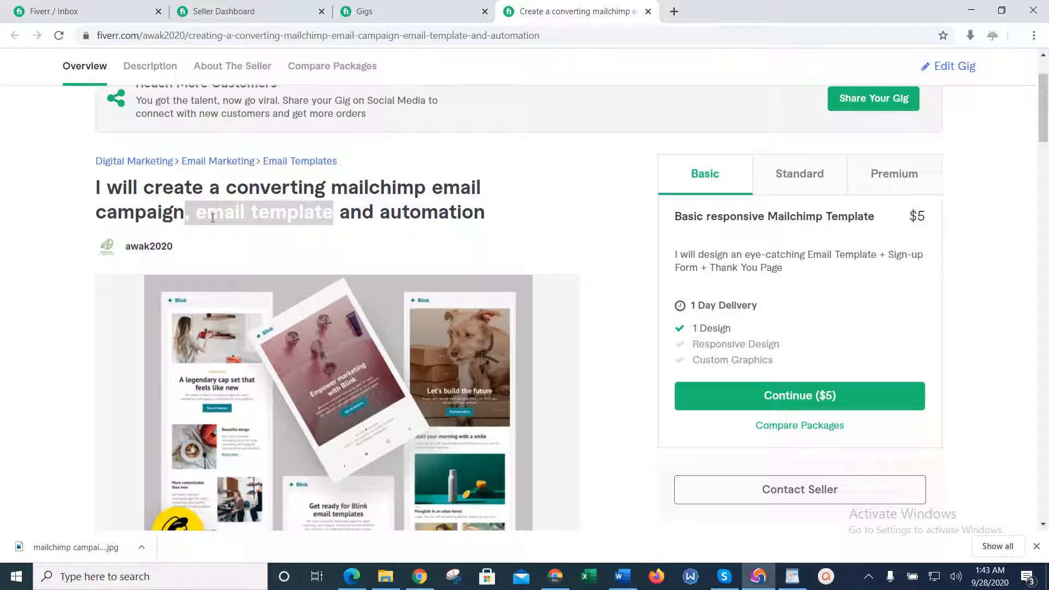
left_click(293, 208)
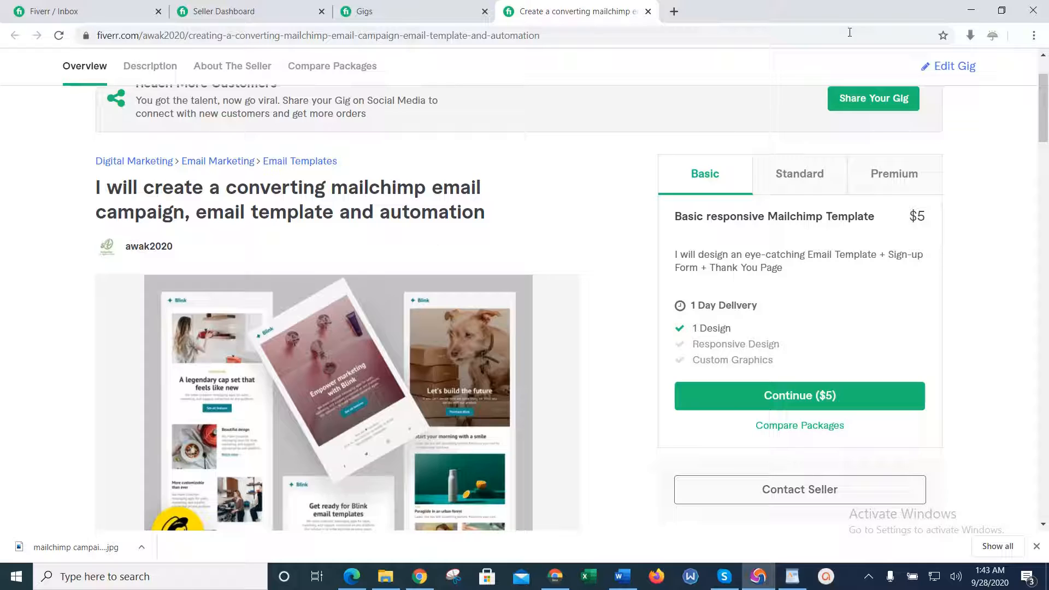
Return to the WordPad notes and review the points from gig research through the gig description.
left_click(968, 6)
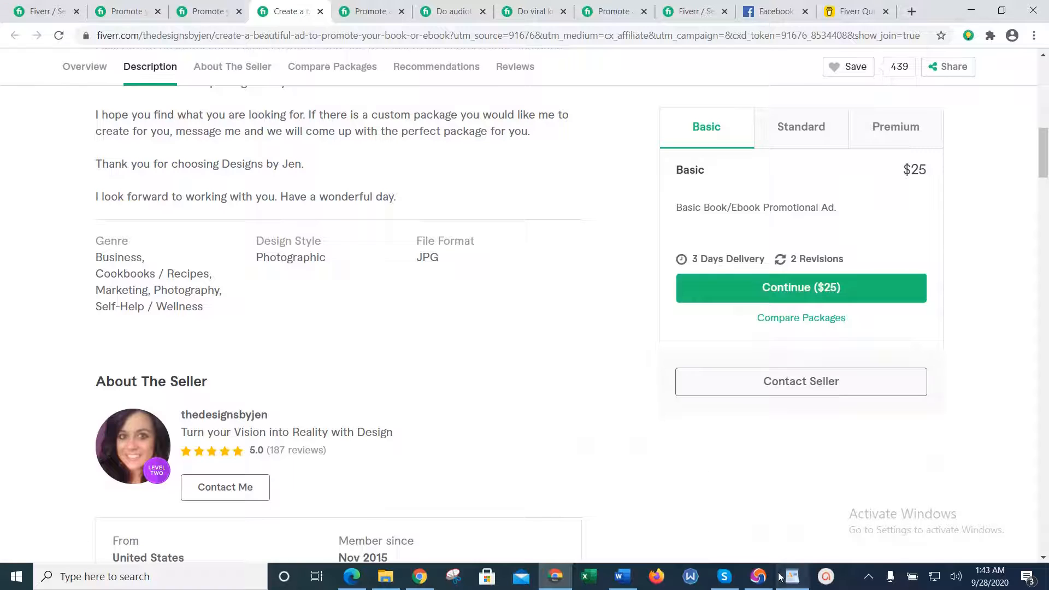
left_click(781, 576)
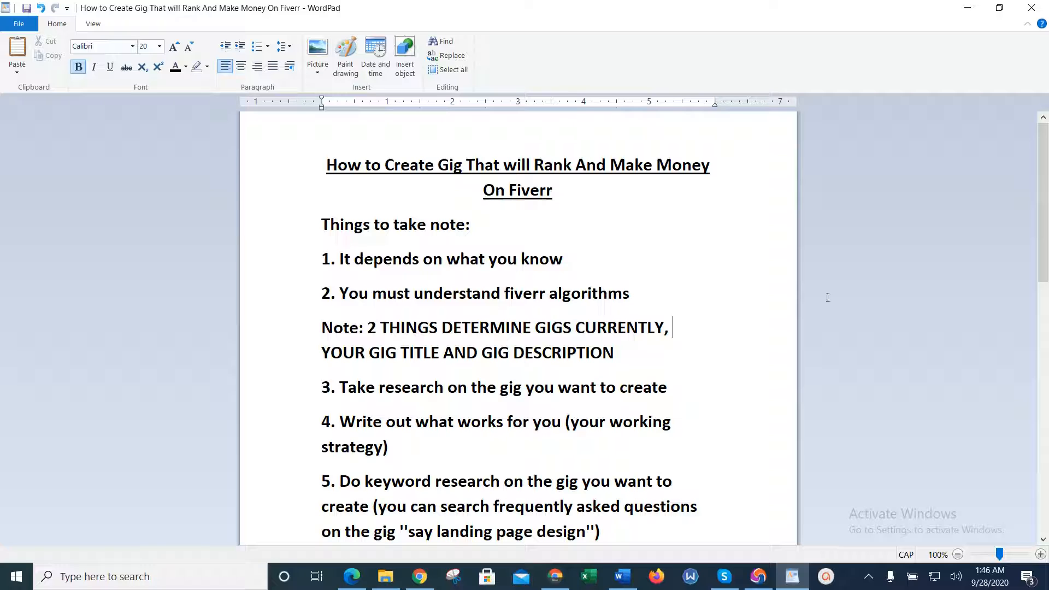
scroll(662, 264, "down", 5)
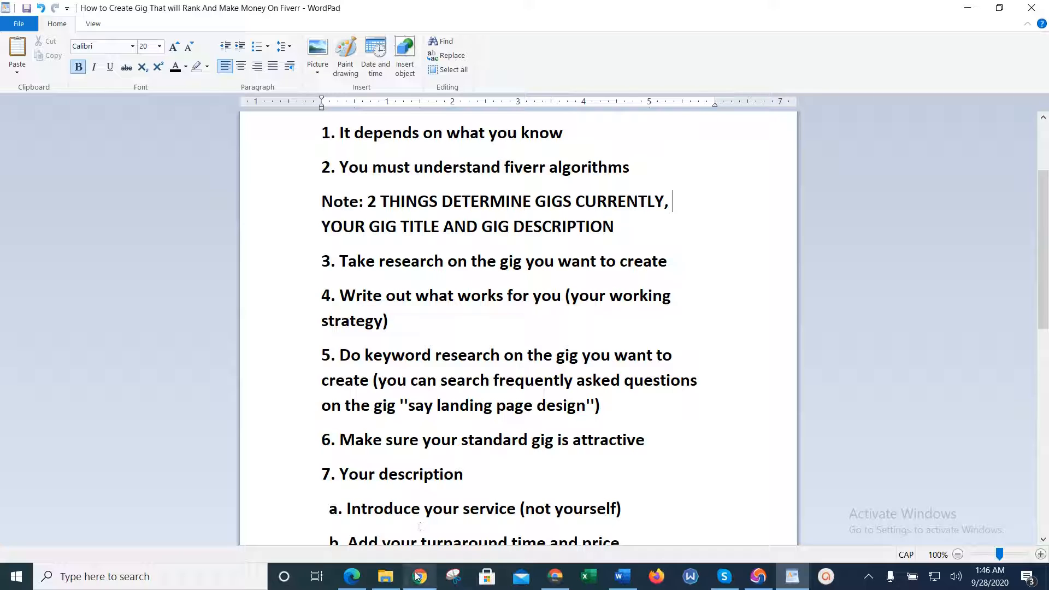
Switch to the Chrome window showing Canva and open the browser's extensions page.
mouse_move(416, 576)
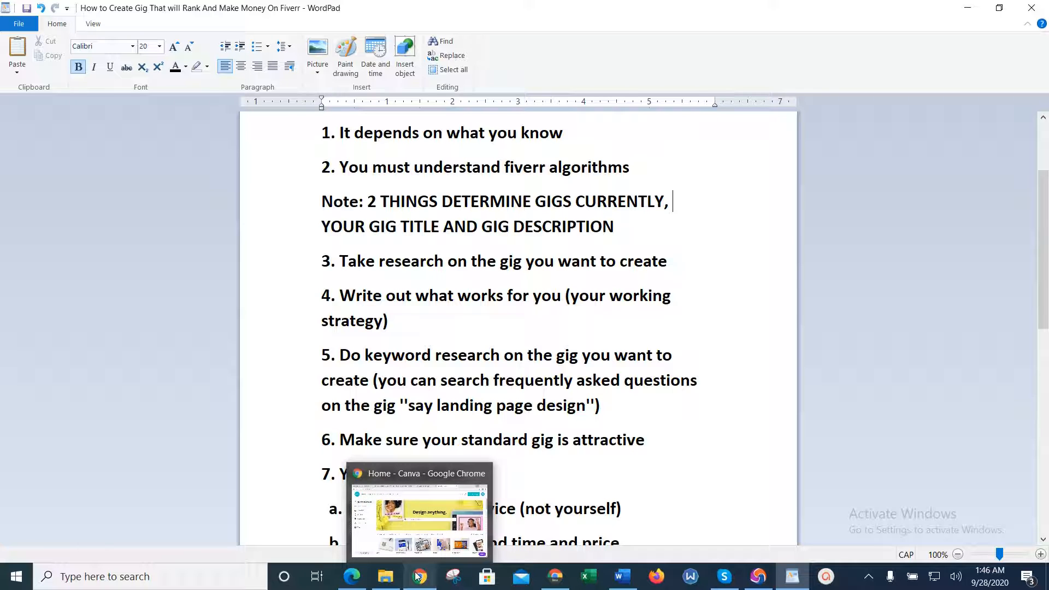
left_click(416, 576)
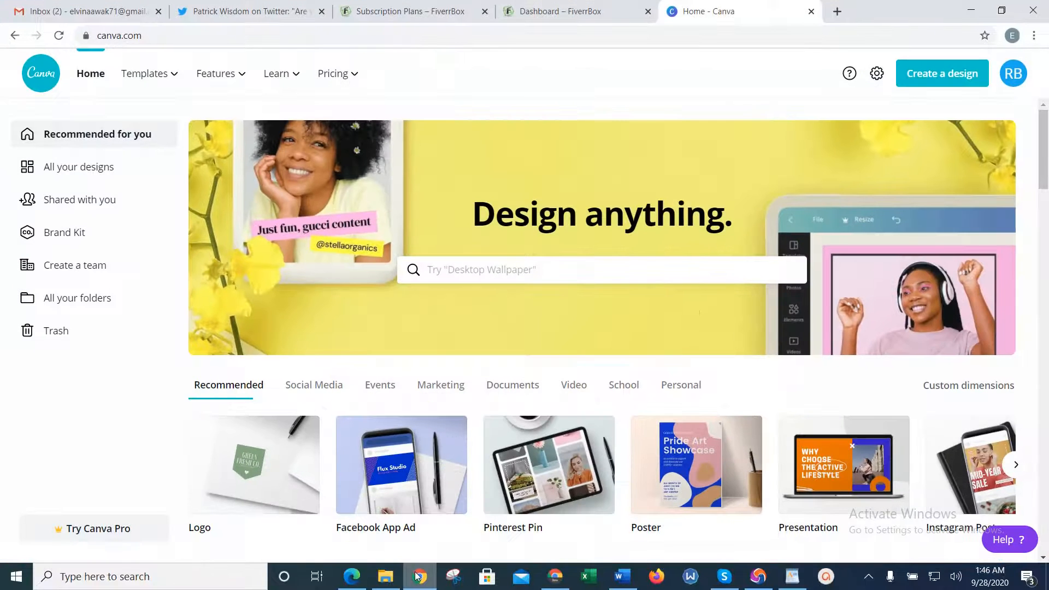
left_click(1035, 36)
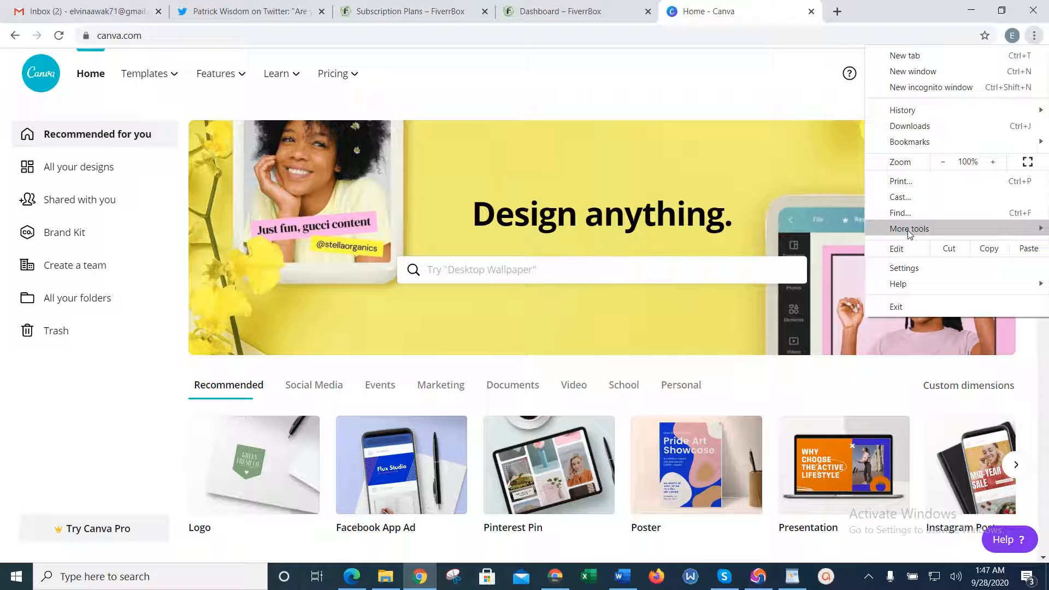
mouse_move(908, 230)
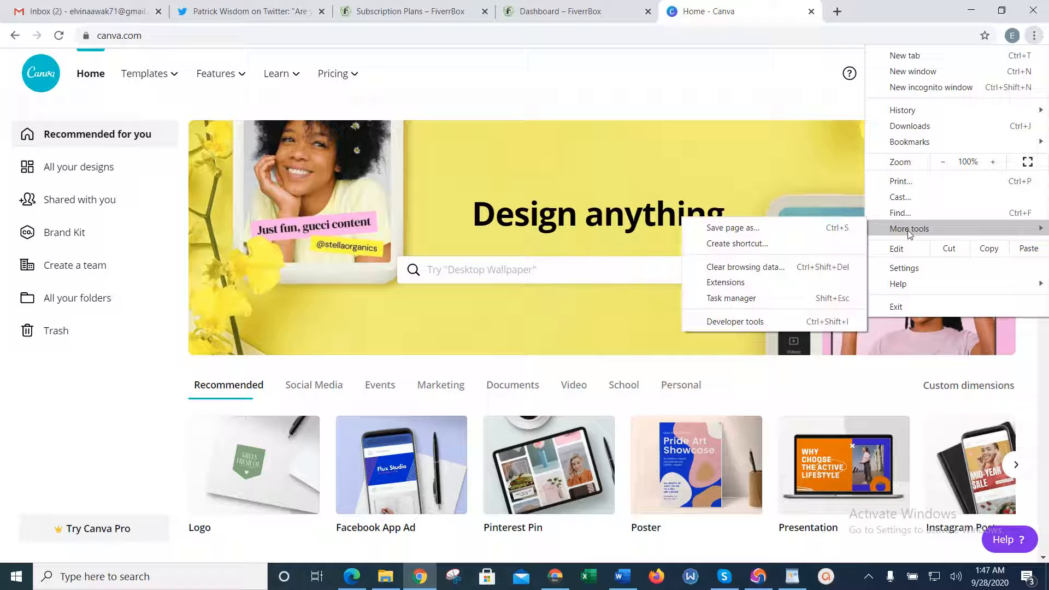
left_click(805, 293)
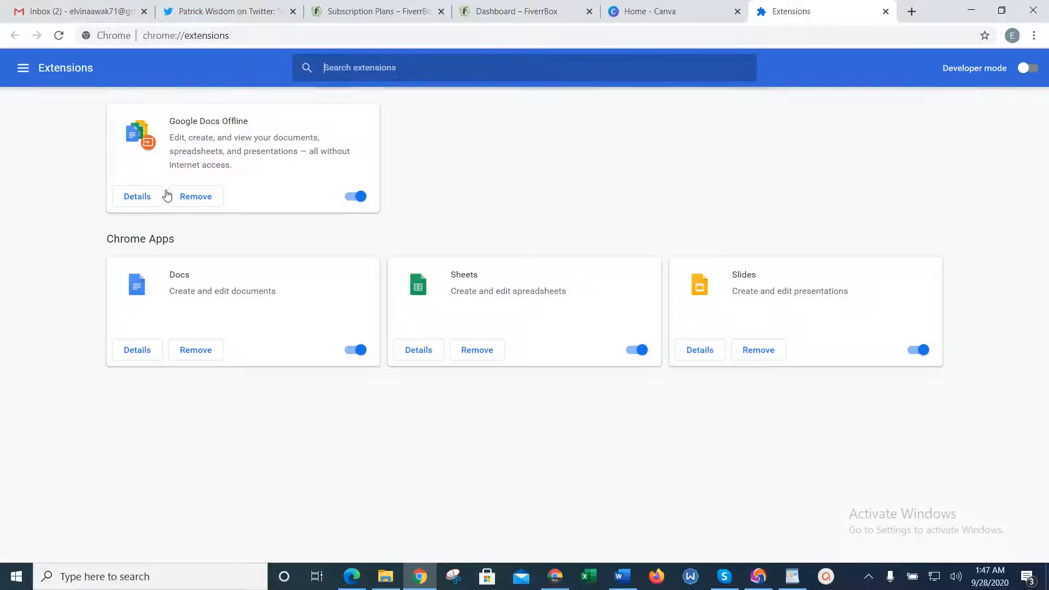
Open the Chrome Web Store from the extensions page.
left_click(23, 69)
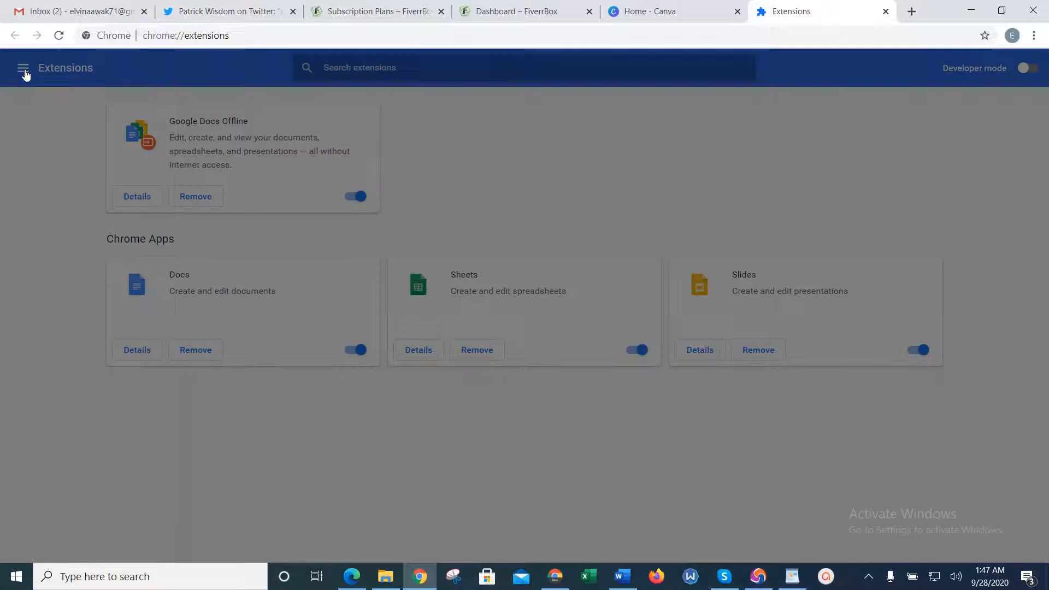
left_click(87, 546)
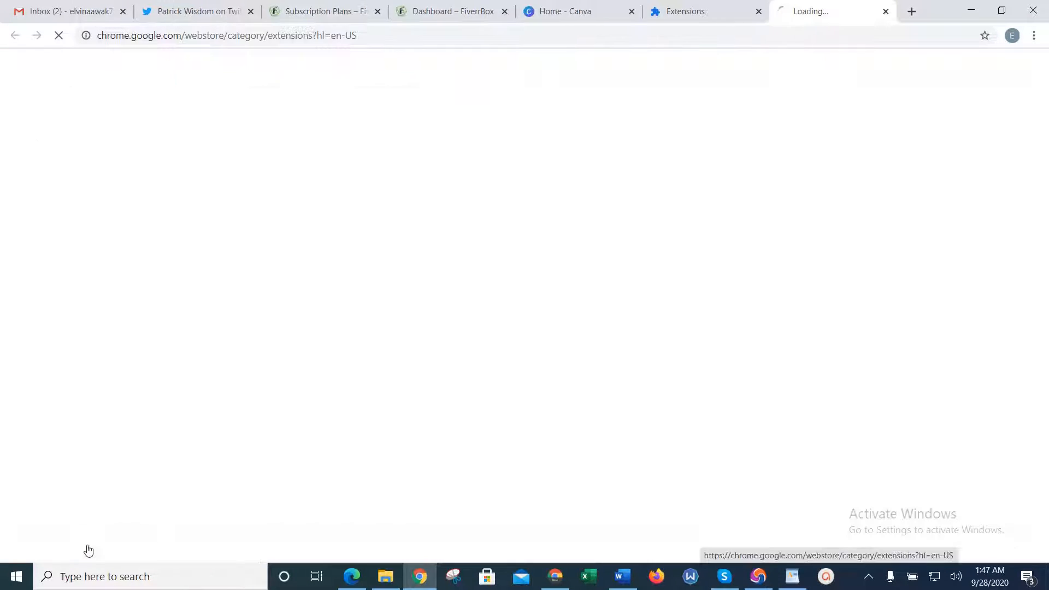
left_click(676, 6)
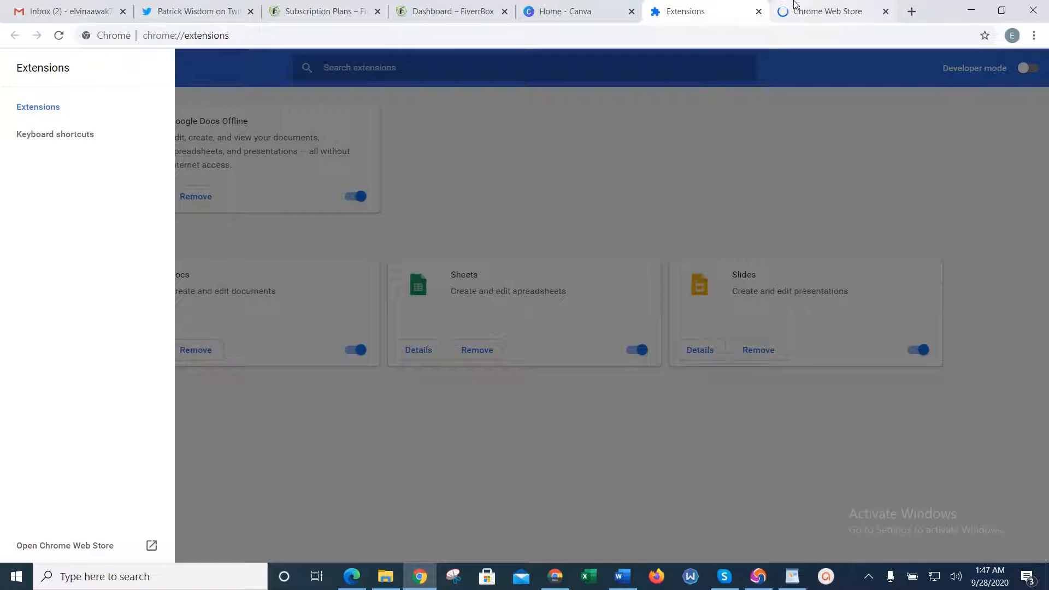
left_click(798, 11)
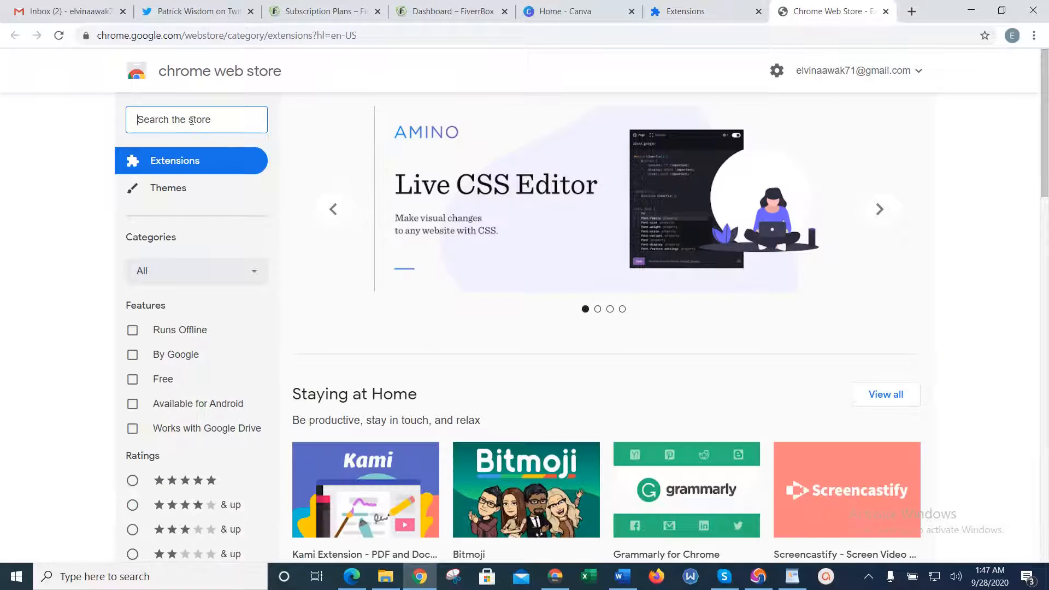
Search the Chrome Web Store for "fiverr quick view" and open the Fiverr Quick View extension's page.
left_click(192, 119)
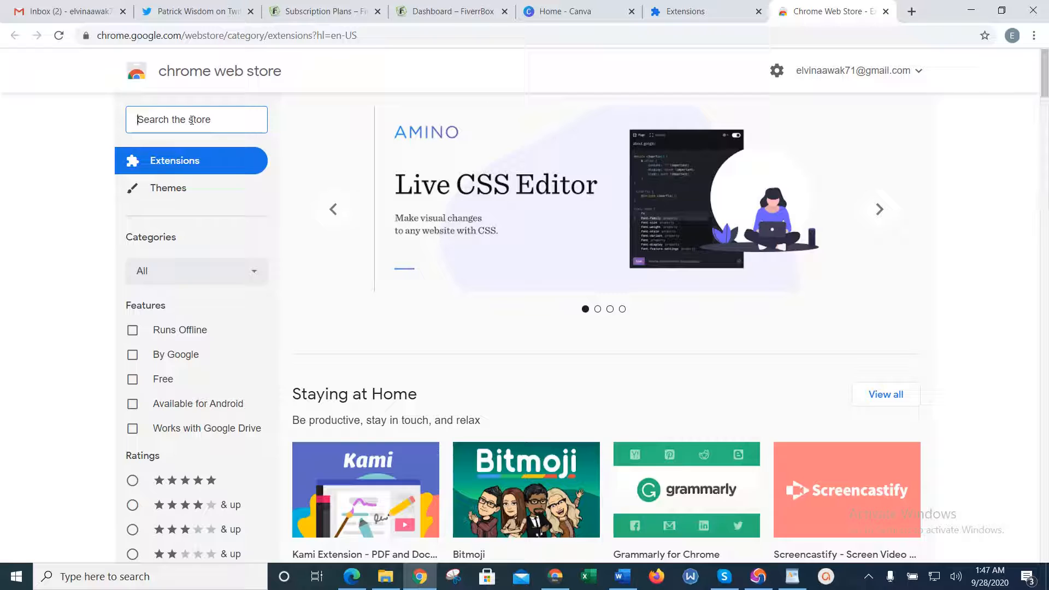
type("fiverr quick v")
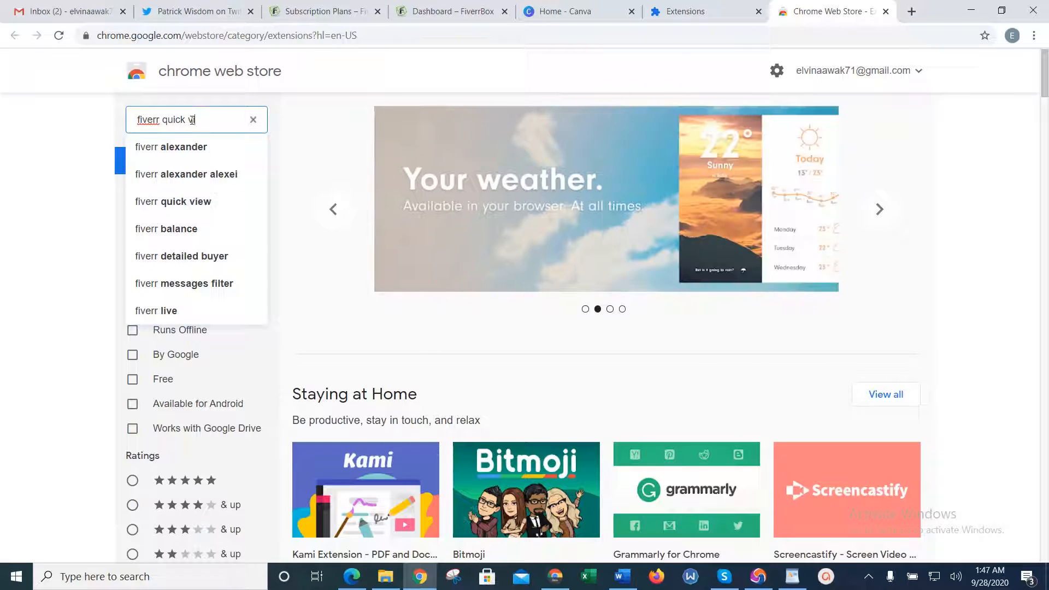
type("iew")
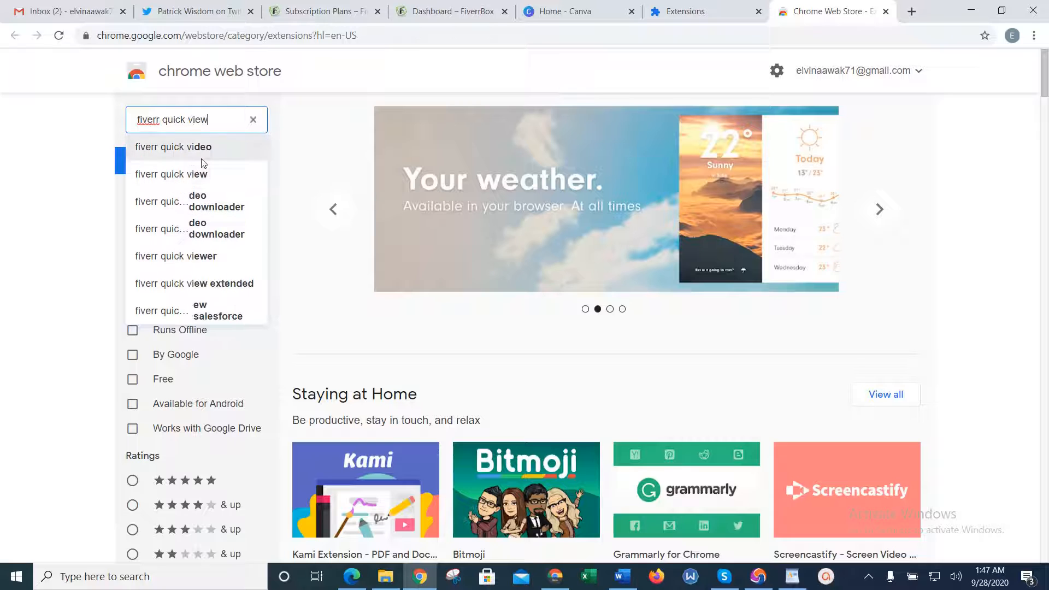
left_click(202, 157)
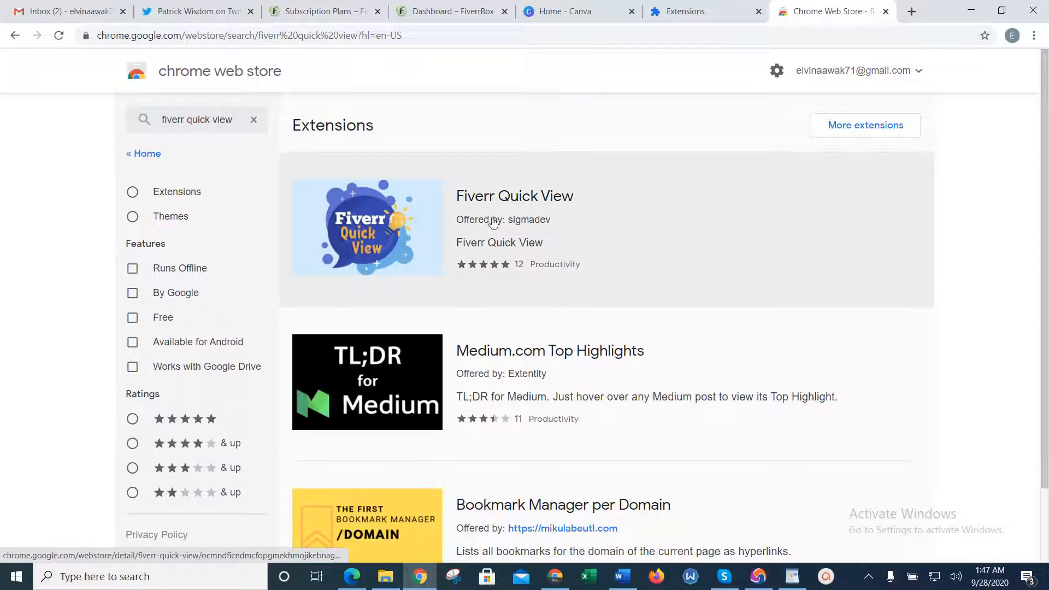
left_click(466, 240)
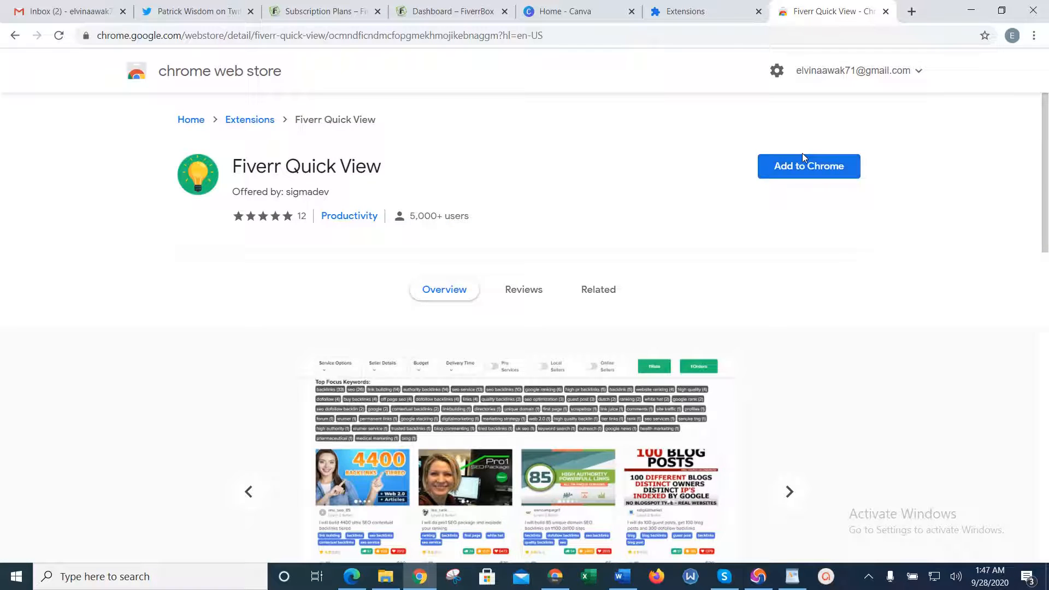
Add the Fiverr Quick View extension to Chrome and pin it to the browser.
left_click(803, 166)
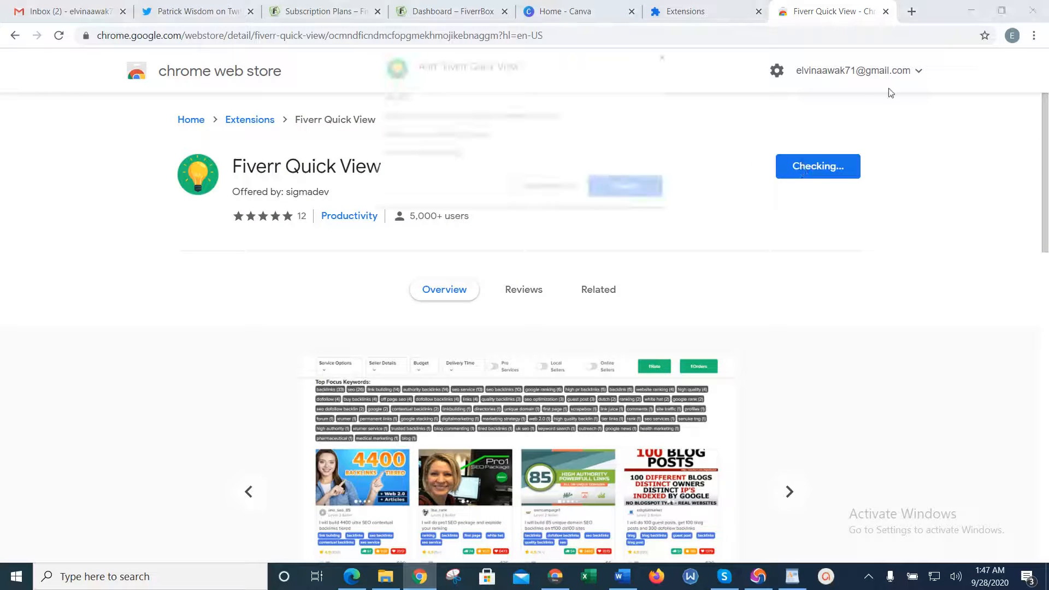
left_click(565, 195)
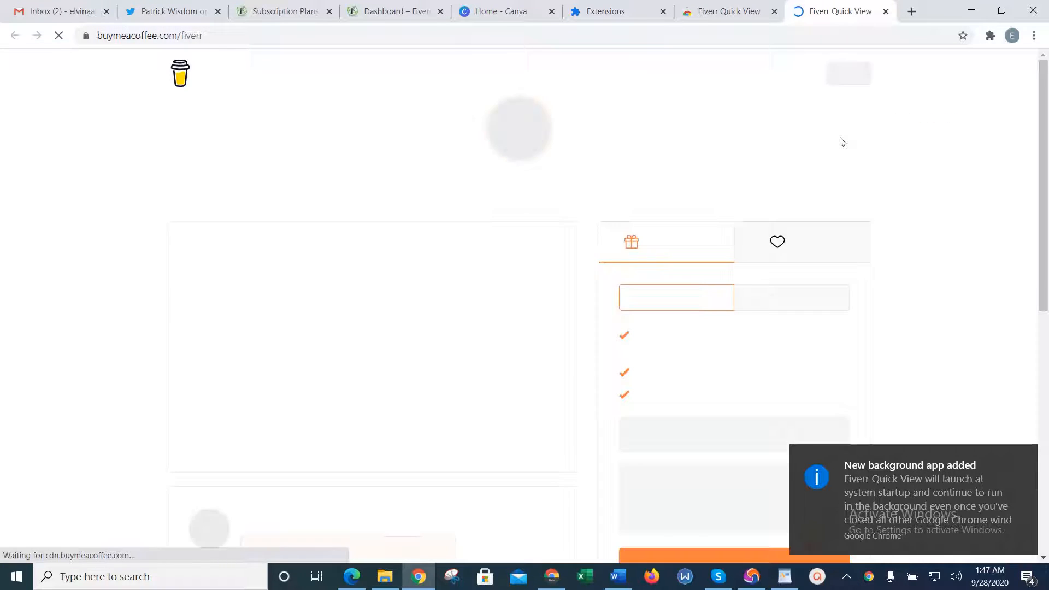
left_click(990, 36)
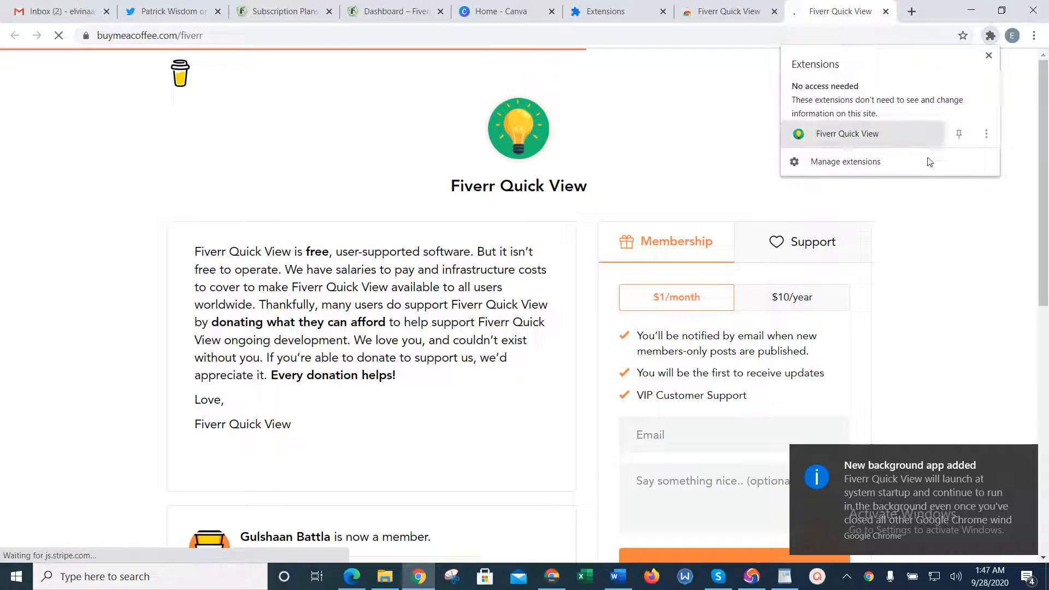
left_click(958, 134)
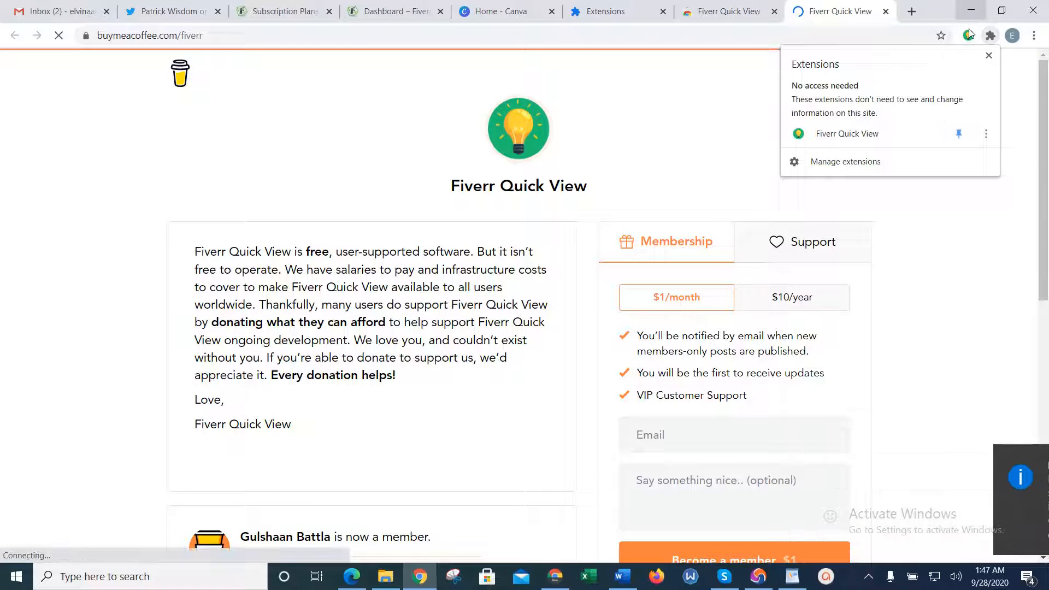
Close the Fiverr Quick View donation page, its web store page and the extensions page.
left_click(800, 4)
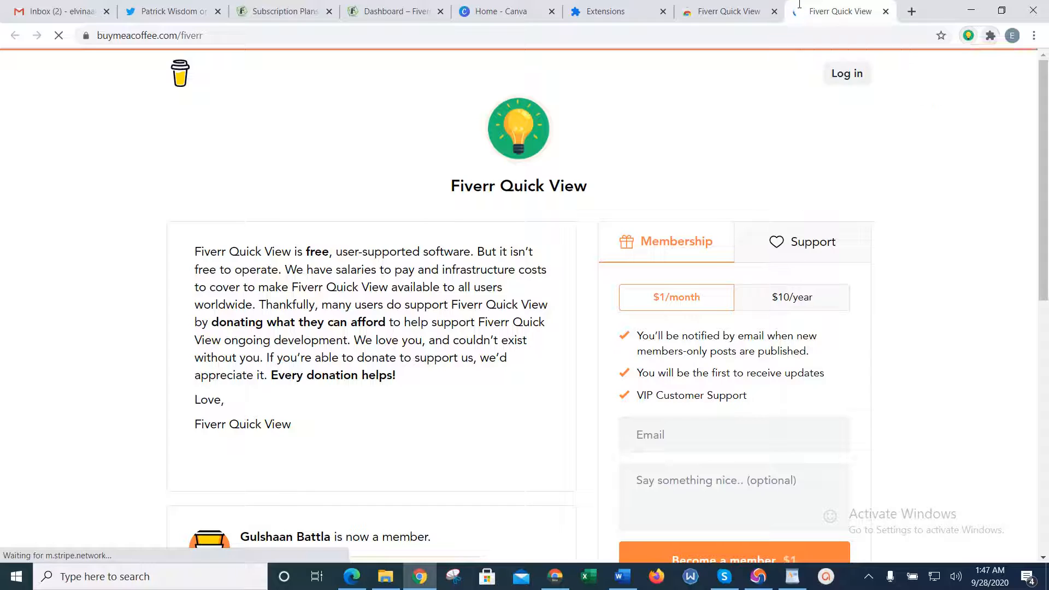
left_click(886, 11)
left_click(885, 11)
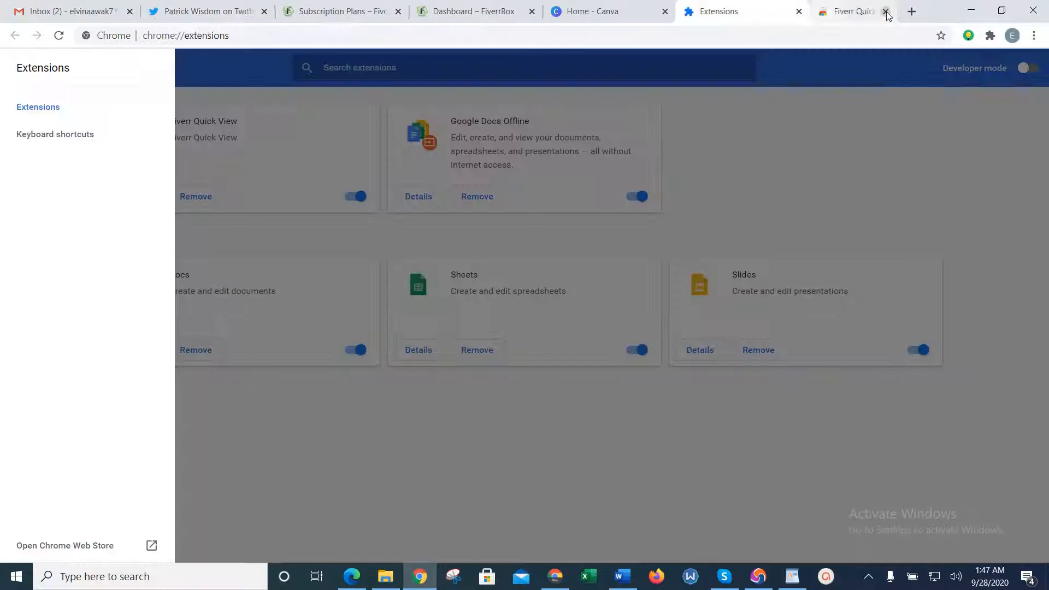
left_click(885, 11)
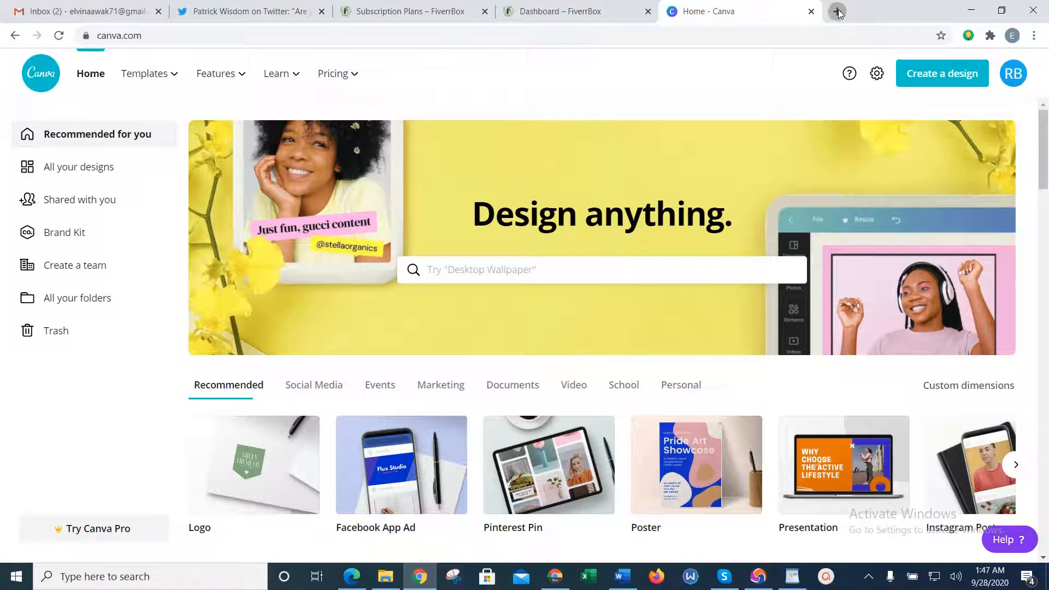
Open fiverr.com in a new browser tab.
left_click(837, 11)
type("fiverr.com")
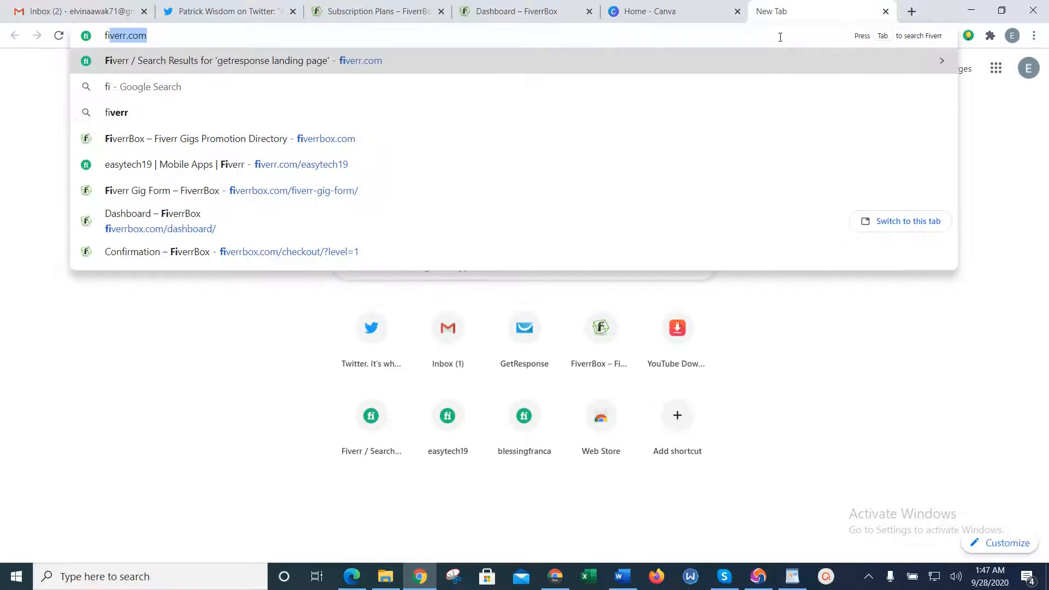
key("Return")
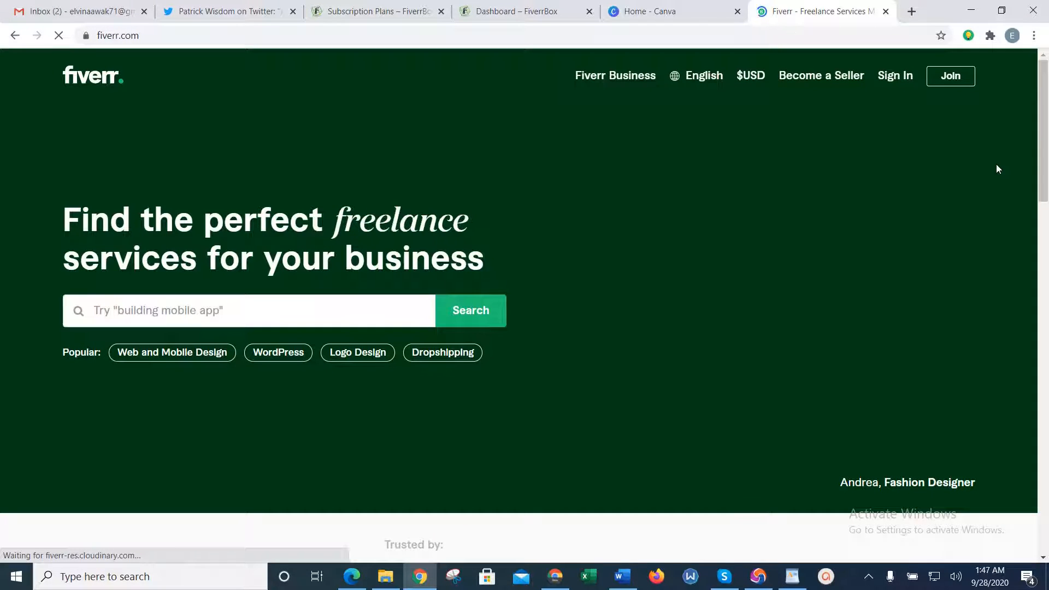
Search Fiverr for "ebook promotion" using the matching service suggestion.
left_click_drag(1046, 159, 1048, 65)
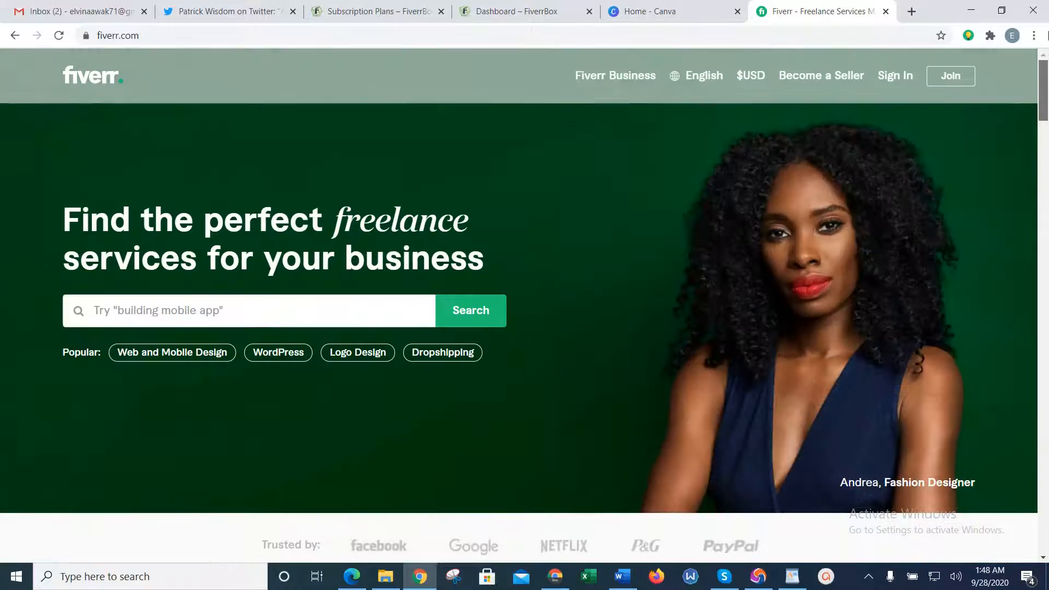
left_click(343, 322)
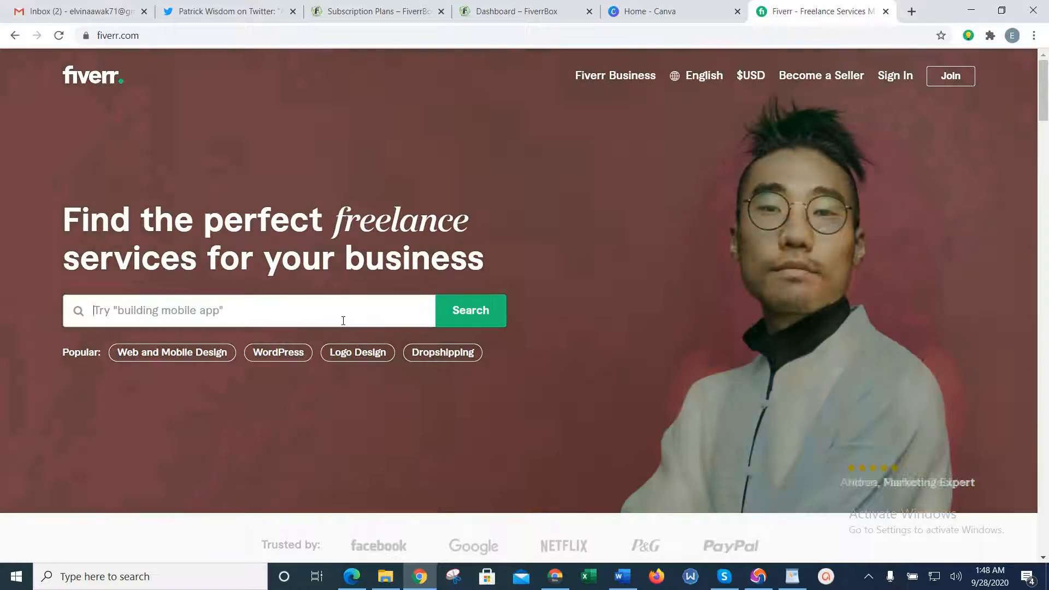
type("e")
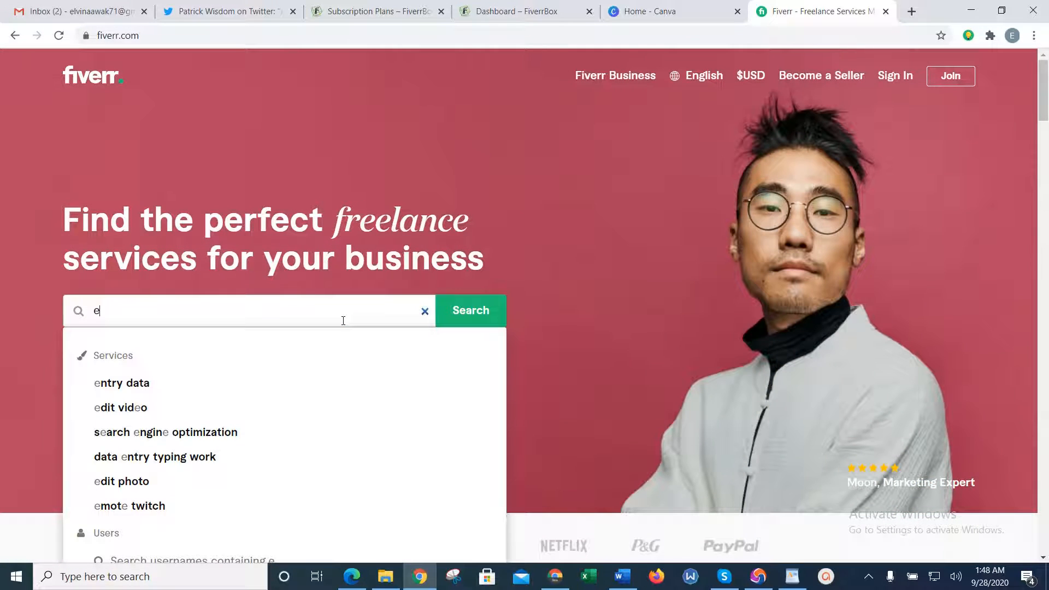
type("book ")
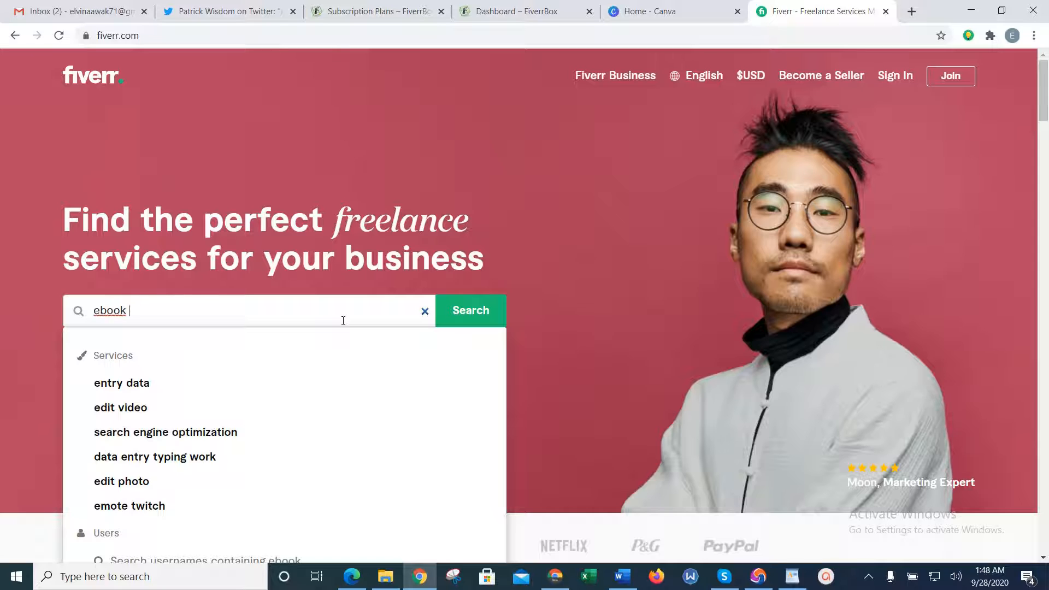
type("promo")
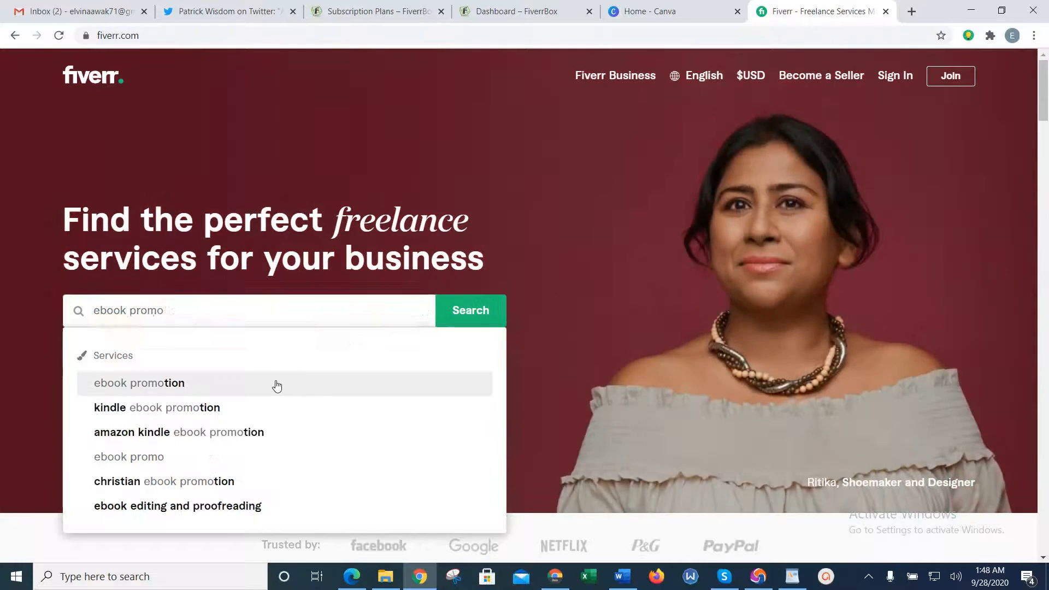
left_click(276, 384)
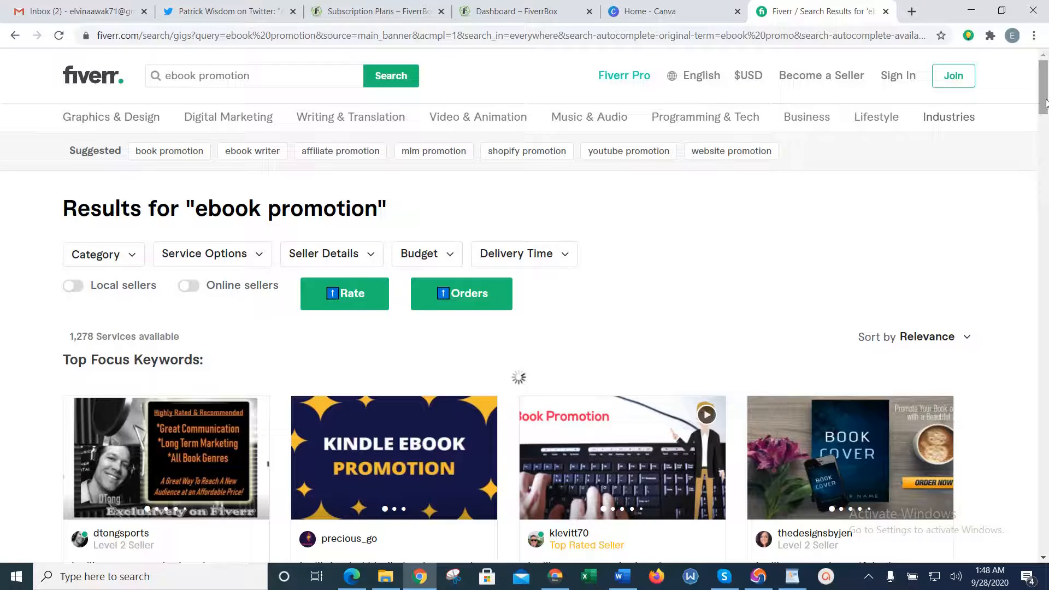
Examine the ebook promotion gigs with their tags, ratings and order queues, and the Top Focus Keywords list.
left_click_drag(1043, 108, 1045, 140)
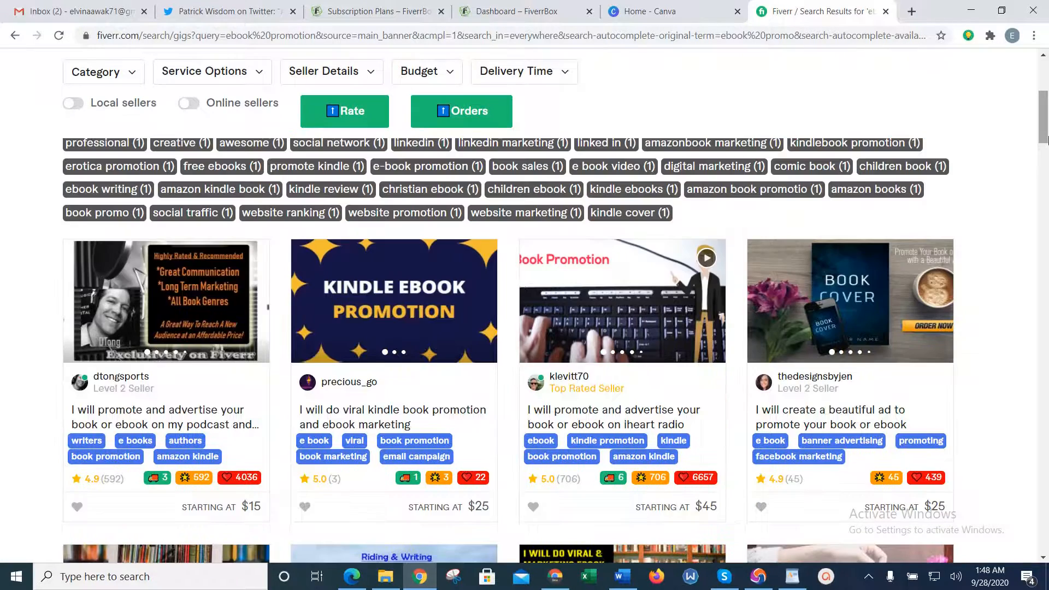
left_click_drag(1045, 138, 1047, 223)
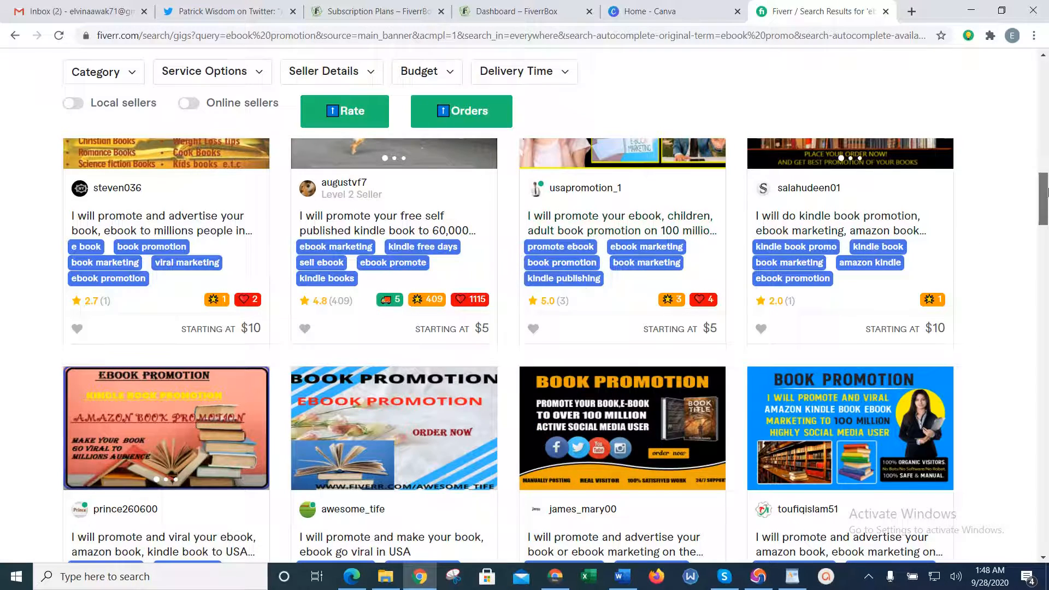
left_click_drag(1046, 197, 1047, 381)
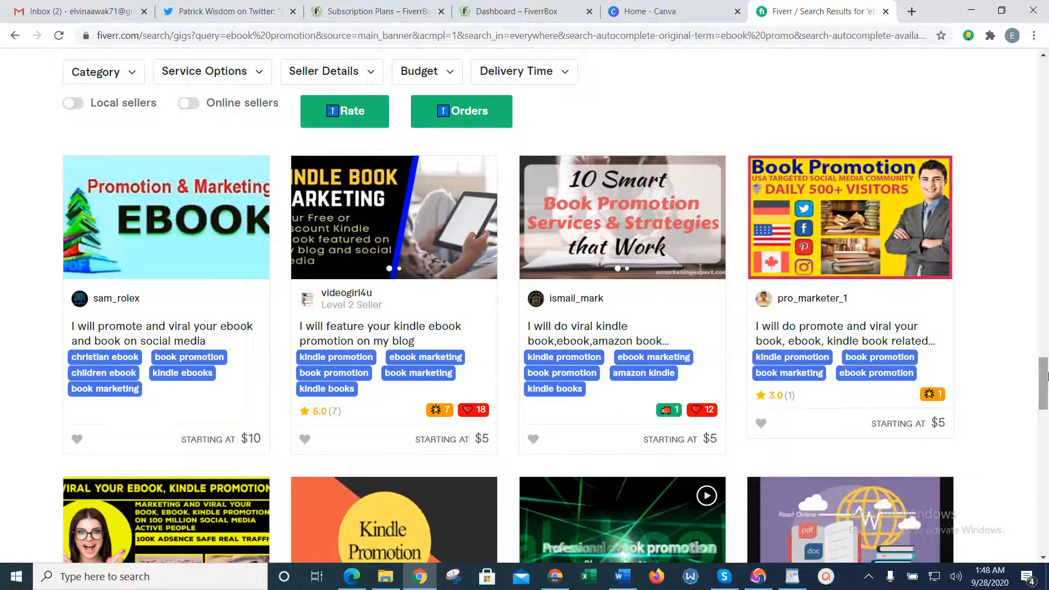
scroll(459, 408, "up", 5)
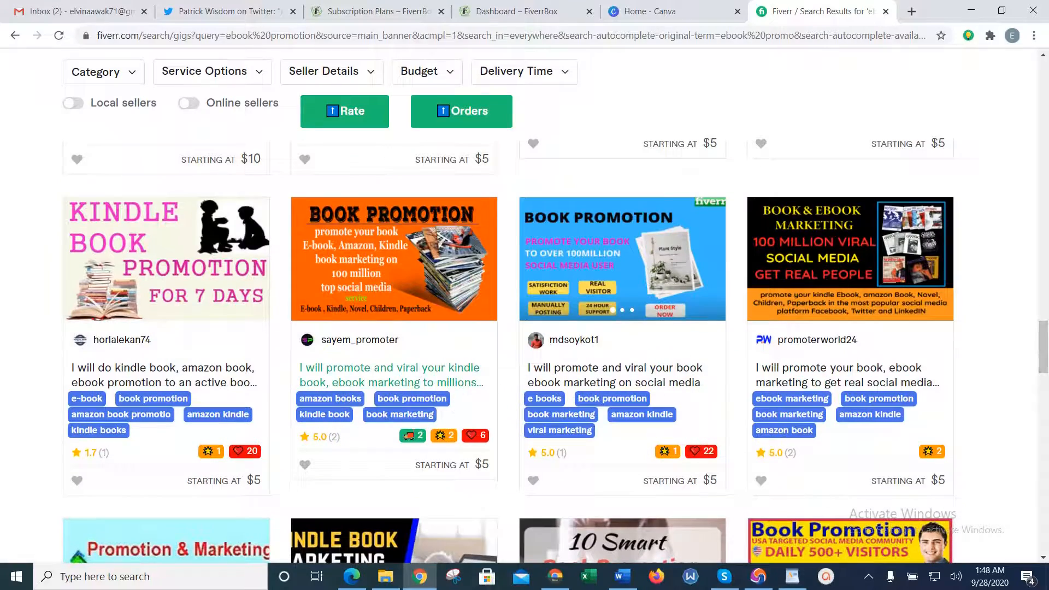
left_click_drag(1047, 343, 1048, 290)
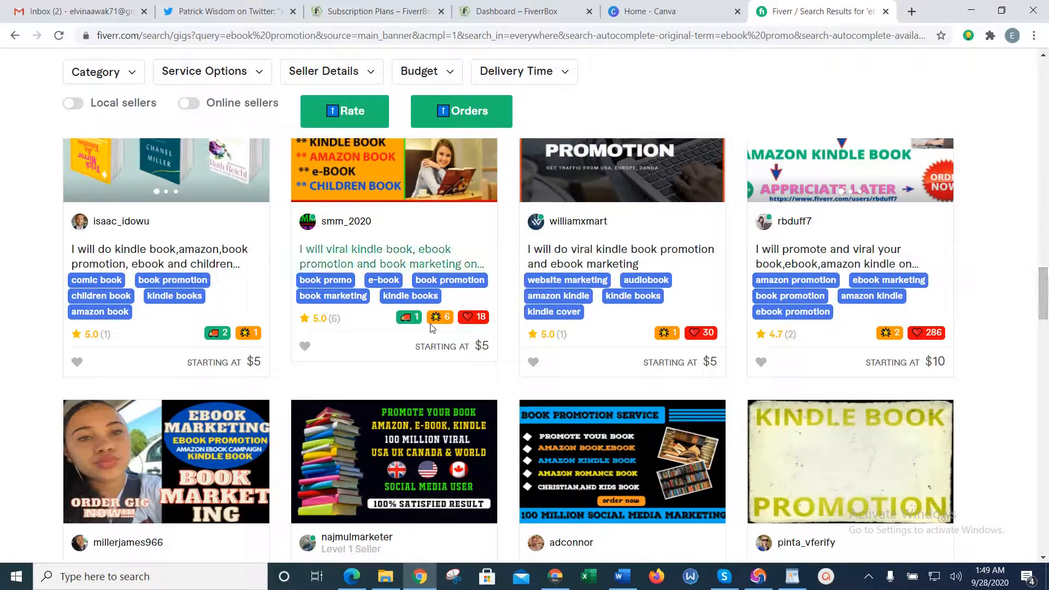
left_click_drag(1044, 292, 1047, 175)
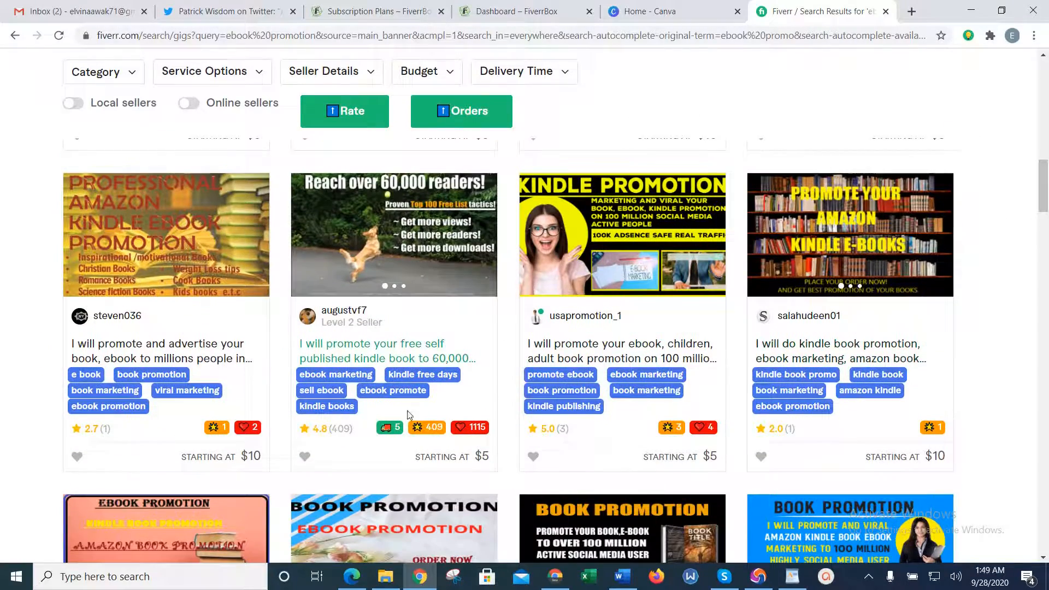
left_click_drag(1043, 190, 1045, 82)
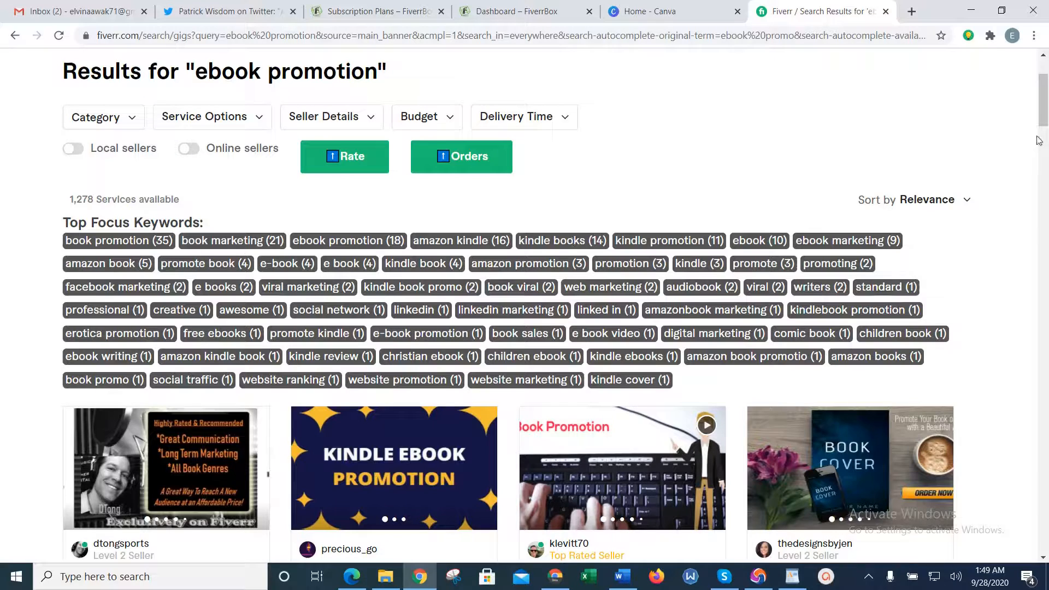
left_click_drag(1037, 136, 1044, 116)
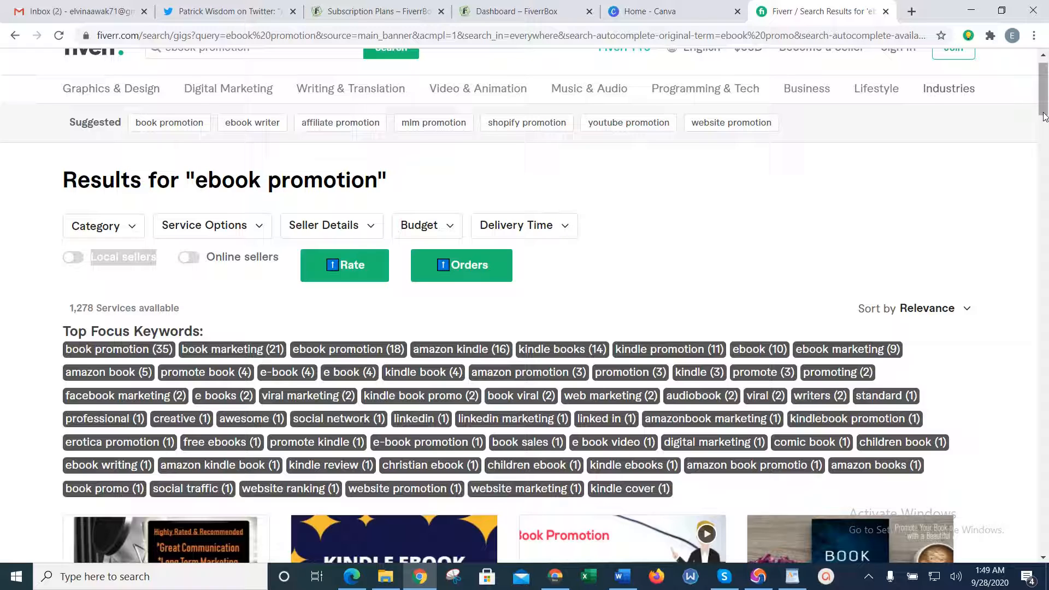
scroll(1043, 117, "down", 1)
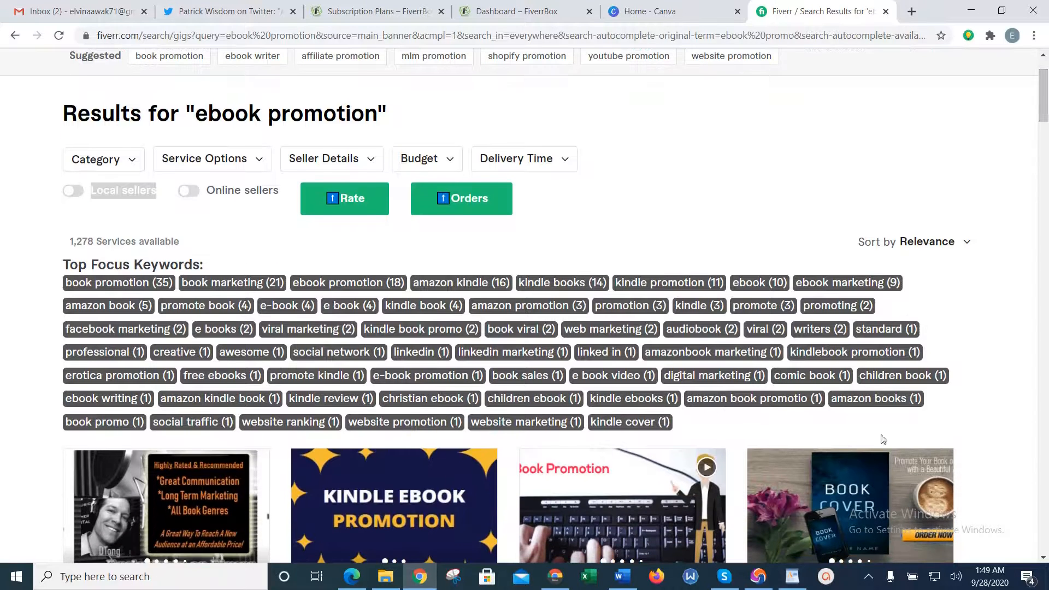
Switch to the WordPad notes and replace "gig" with "package" in item 6 about the standard offering.
left_click(802, 574)
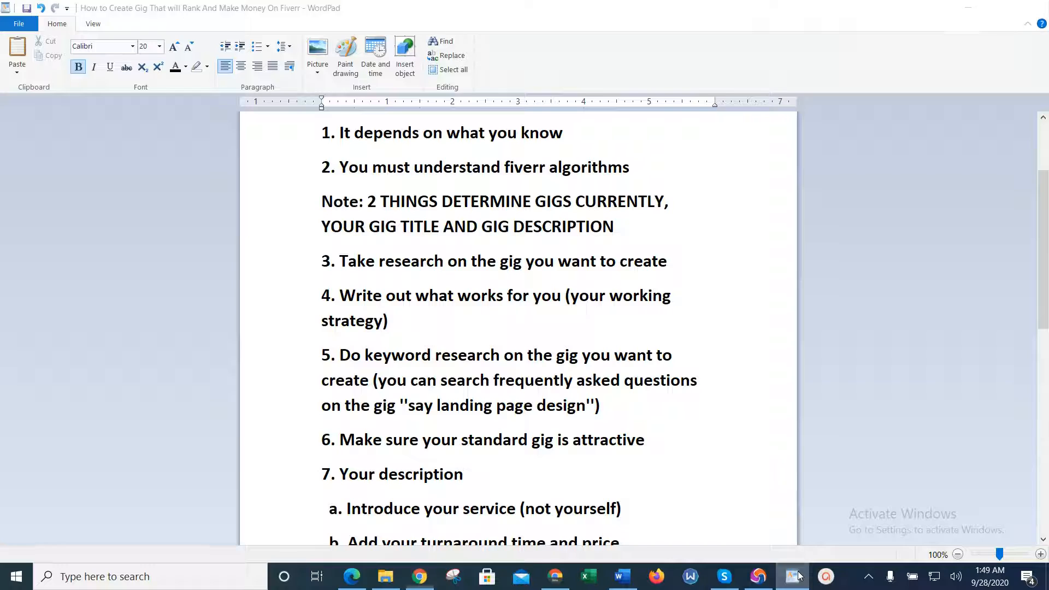
left_click(799, 576)
left_click(799, 576)
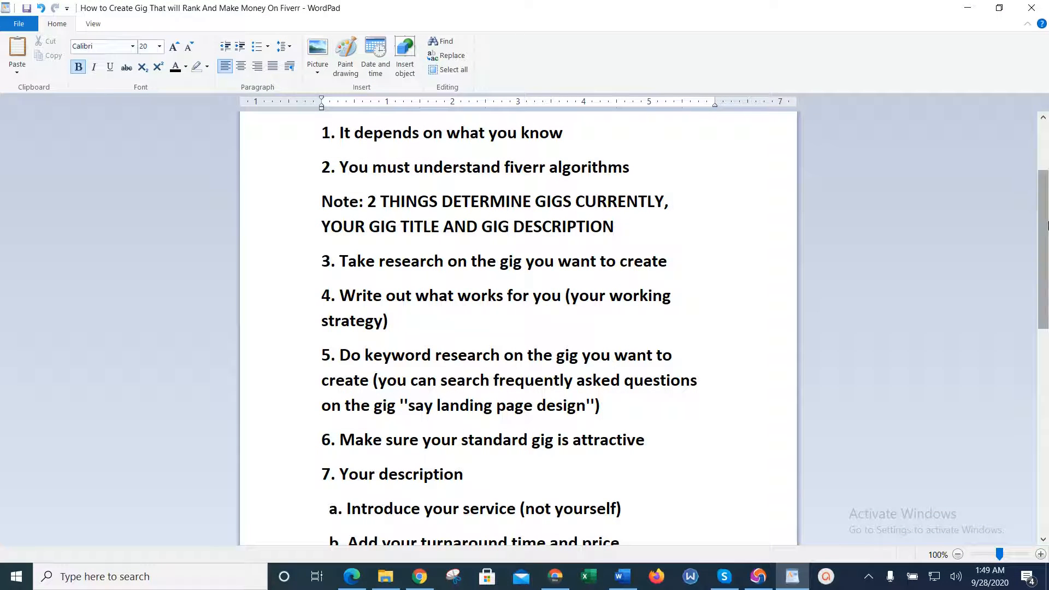
left_click_drag(1047, 225, 1046, 335)
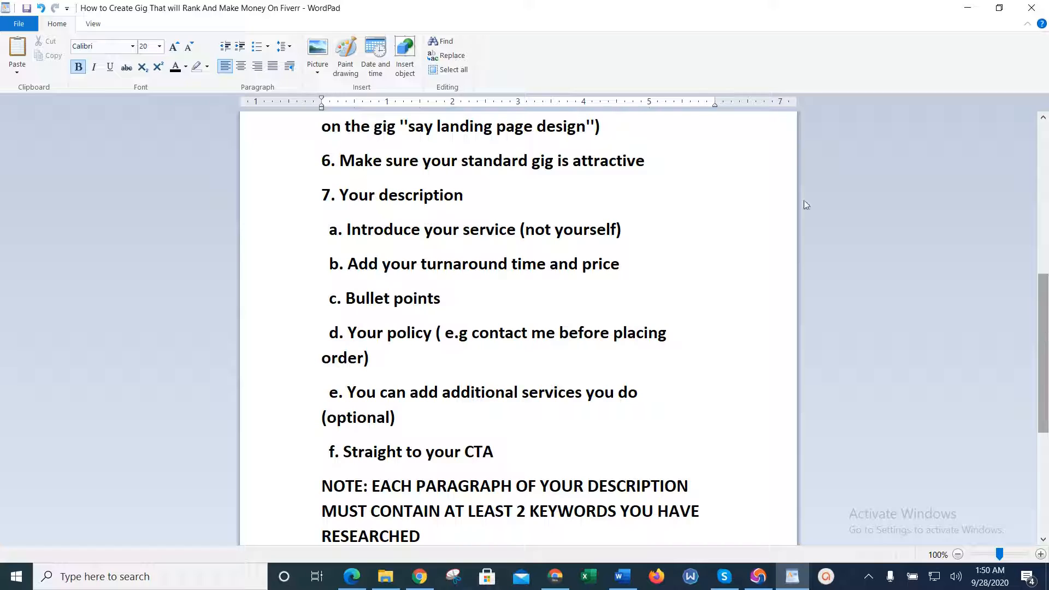
left_click(555, 161)
key("BackSpace")
key("BackSpace")
key("BackSpace")
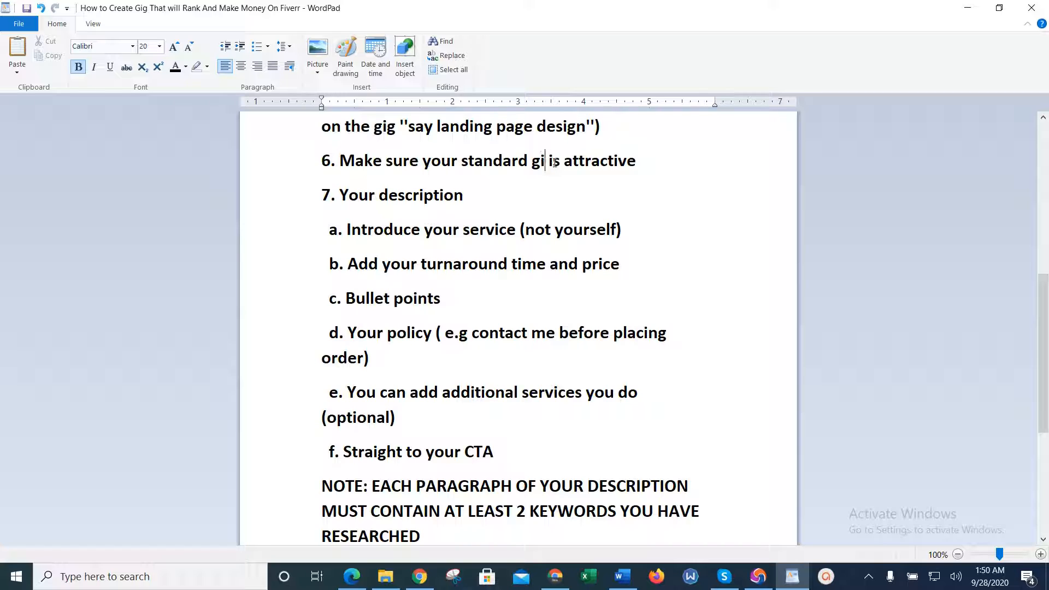
type("package")
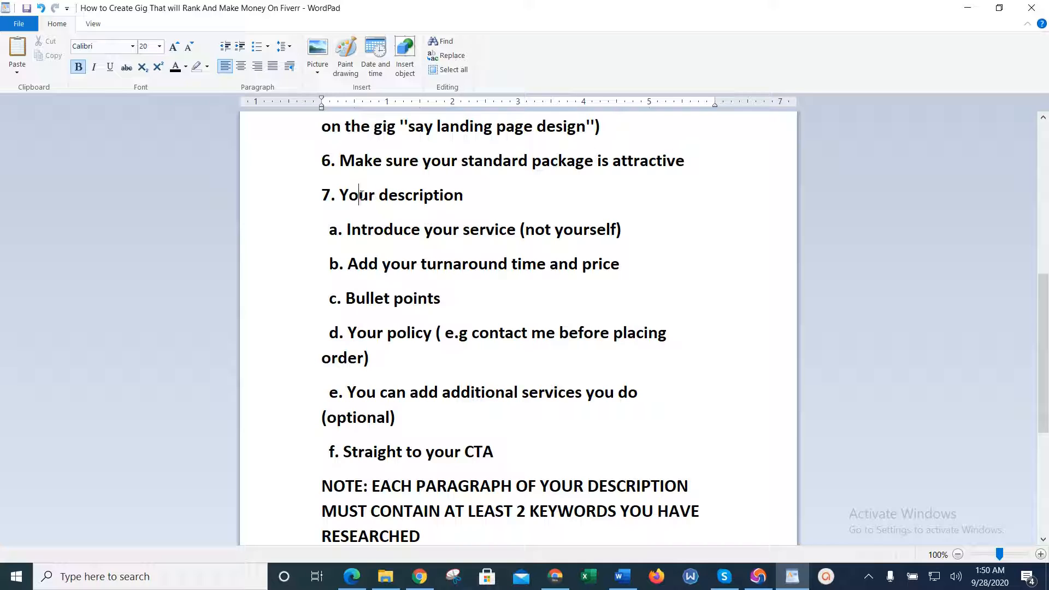
Review the gig description guidelines under item 7 of the notes, briefly checking the Fiverr keyword results in Chrome.
left_click(395, 227)
left_click(425, 236)
left_click(483, 296)
left_click_drag(1045, 317, 1045, 372)
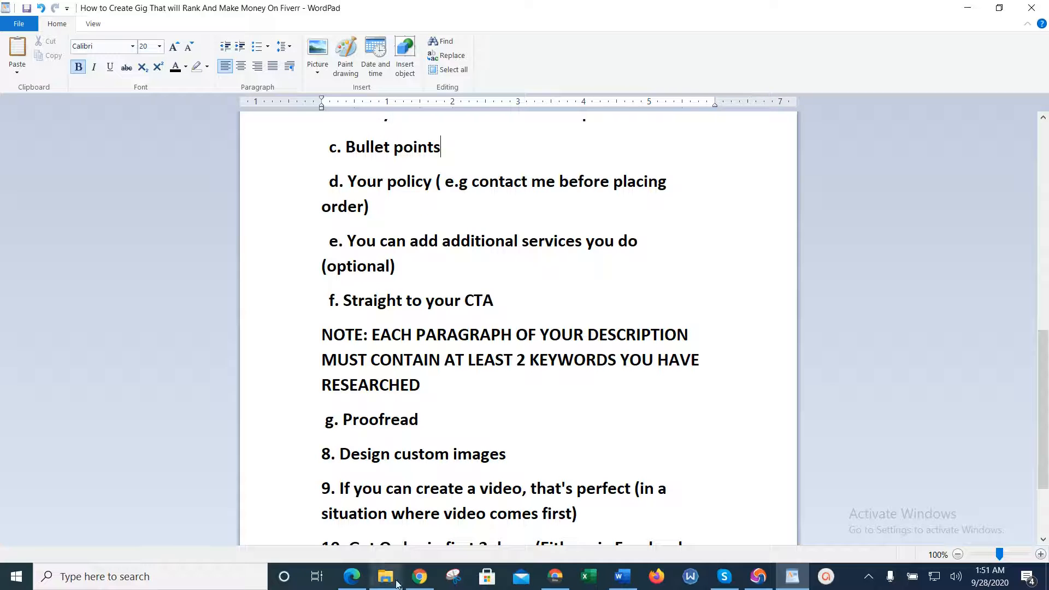
left_click(413, 583)
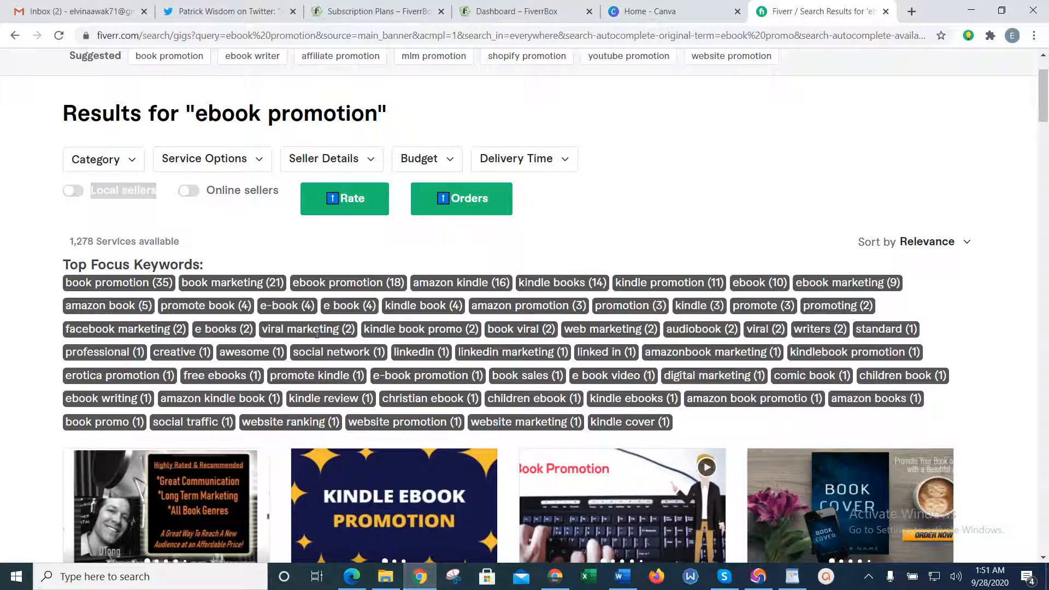
left_click(759, 579)
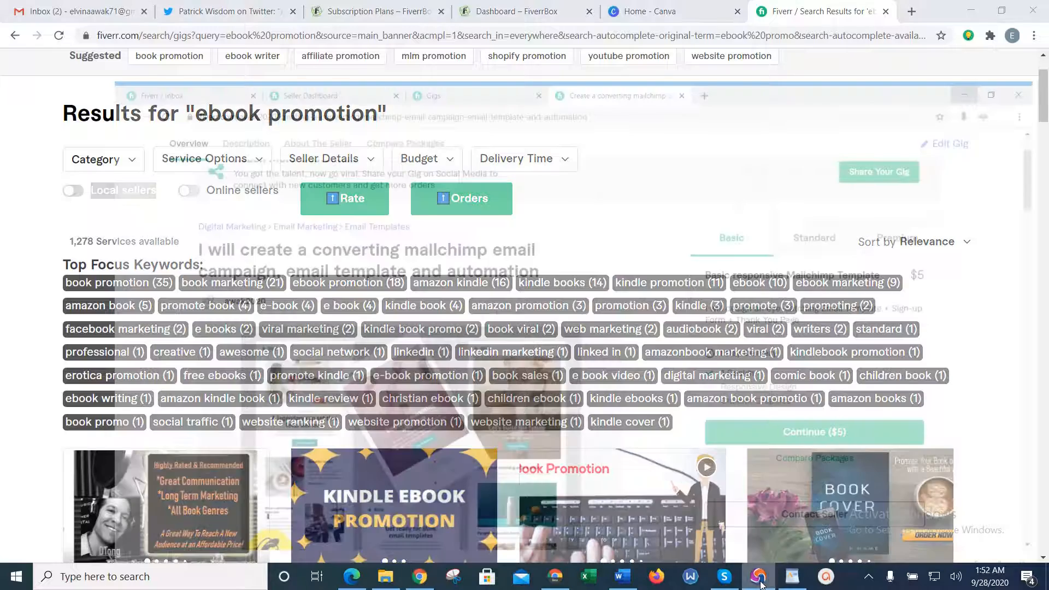
left_click(792, 578)
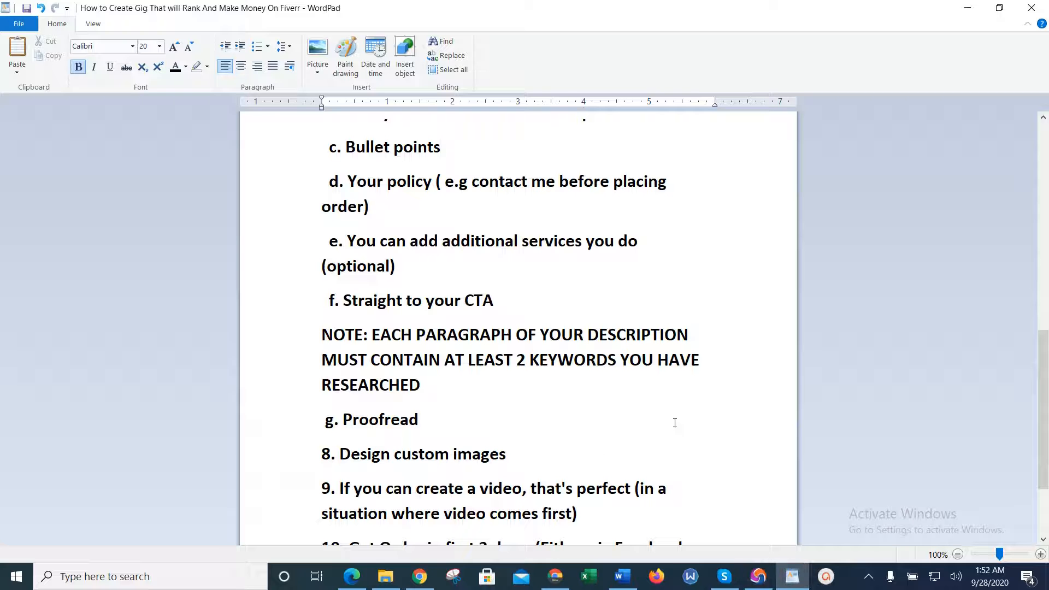
scroll(675, 423, "down", 1)
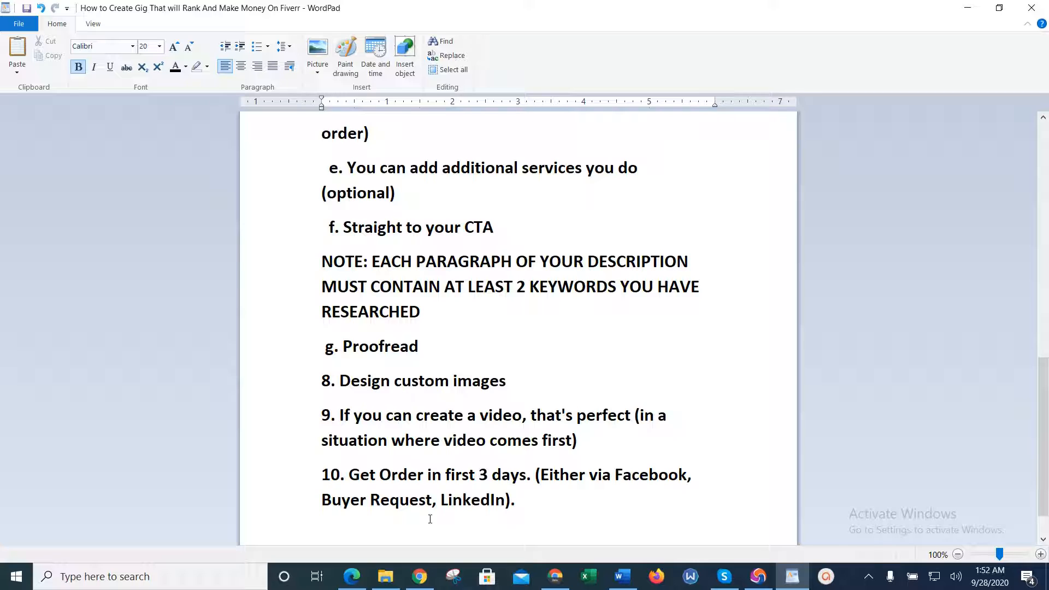
Recheck the ebook promotion gigs in Chrome, and review items 8 to 10 of the WordPad notes on images, video and first orders.
left_click(420, 577)
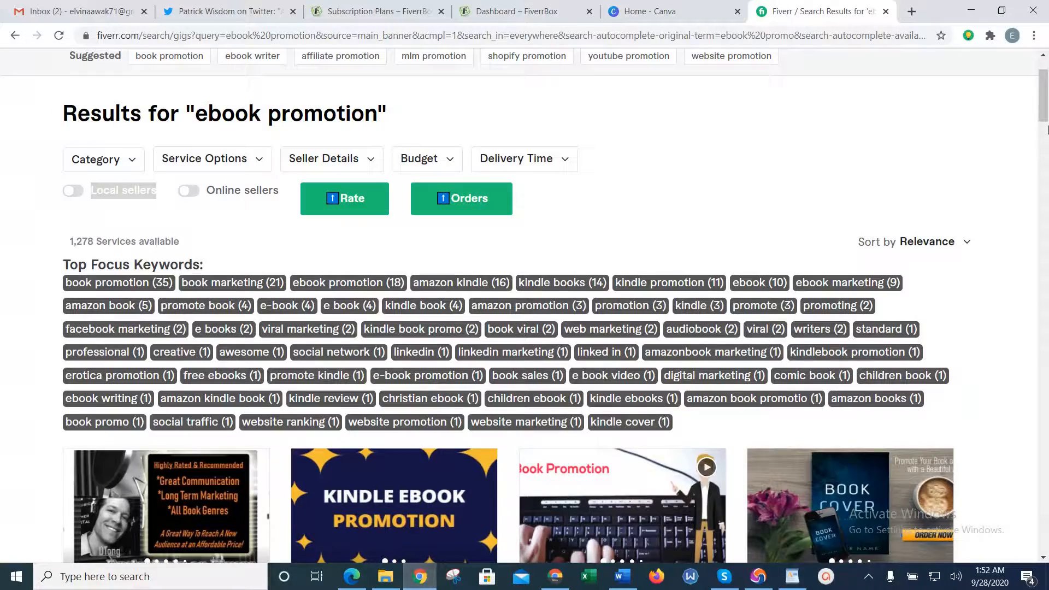
left_click_drag(1044, 90, 1047, 144)
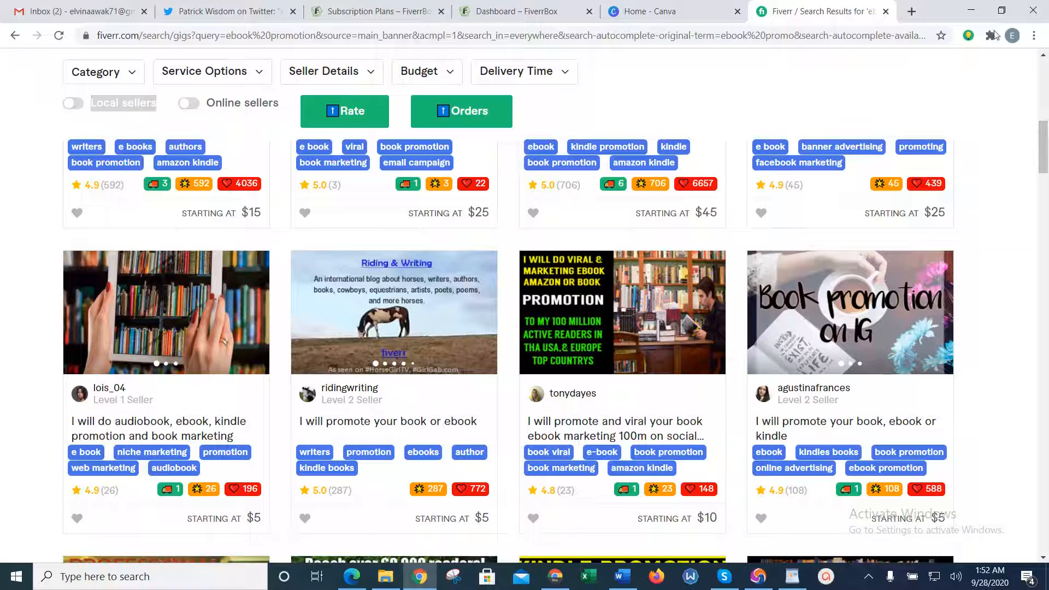
left_click(971, 10)
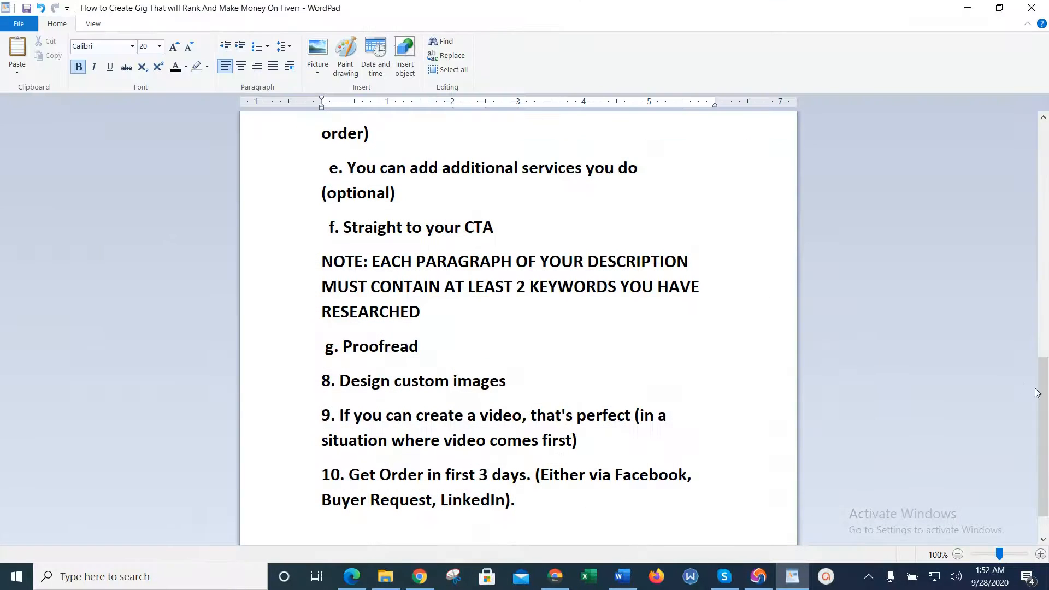
left_click_drag(1041, 392, 1041, 401)
left_click(657, 412)
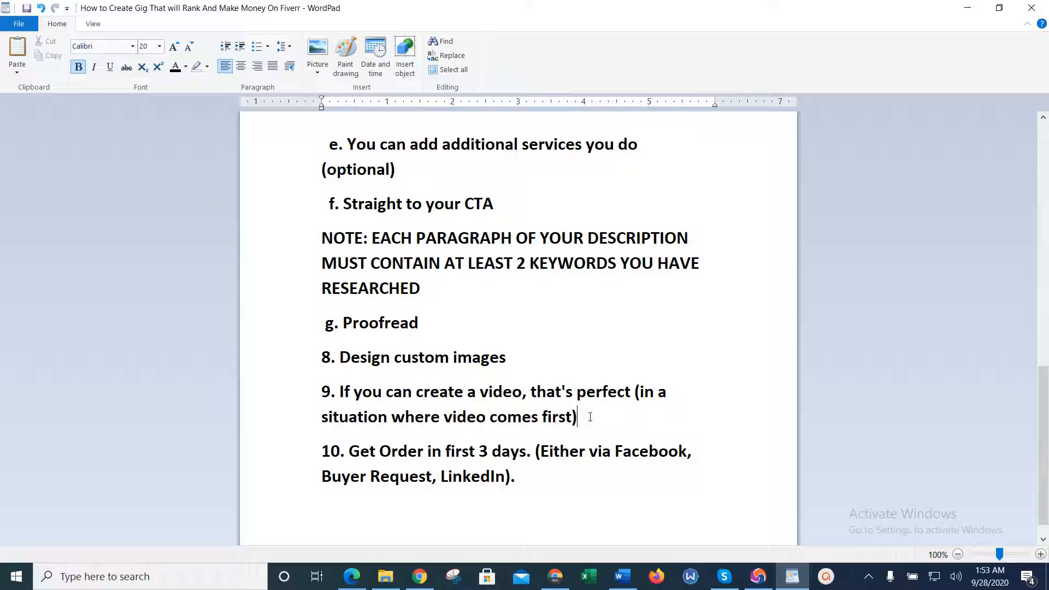
mouse_move(1047, 410)
left_mouse_down()
mouse_move(1044, 158)
mouse_move(1044, 423)
left_mouse_up()
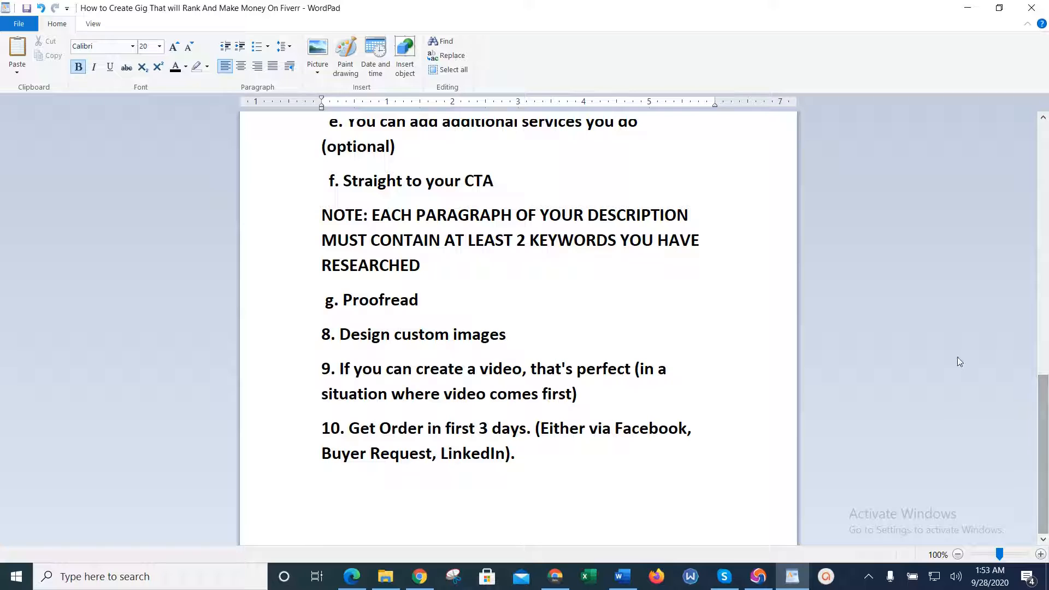
Switch to the browser with the Fiverr seller account and start creating a new gig from the Gigs page.
left_click(967, 7)
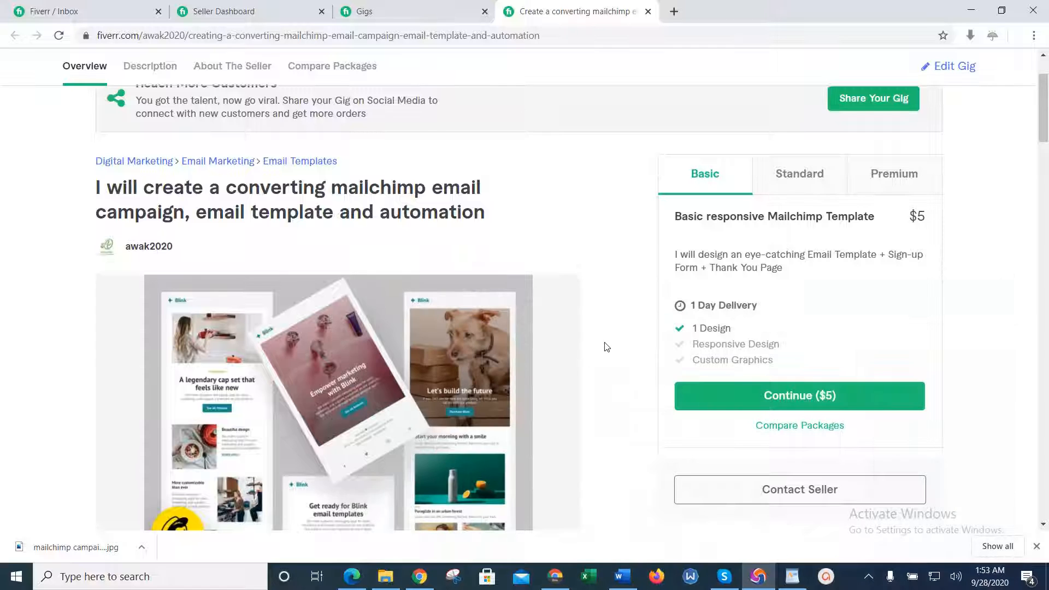
left_click(435, 10)
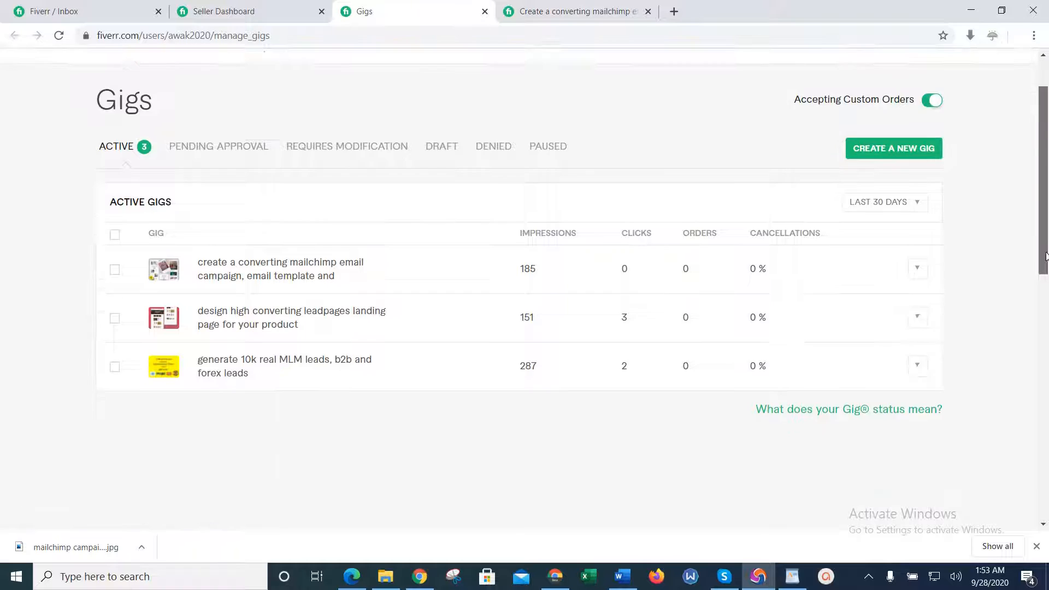
left_click(876, 218)
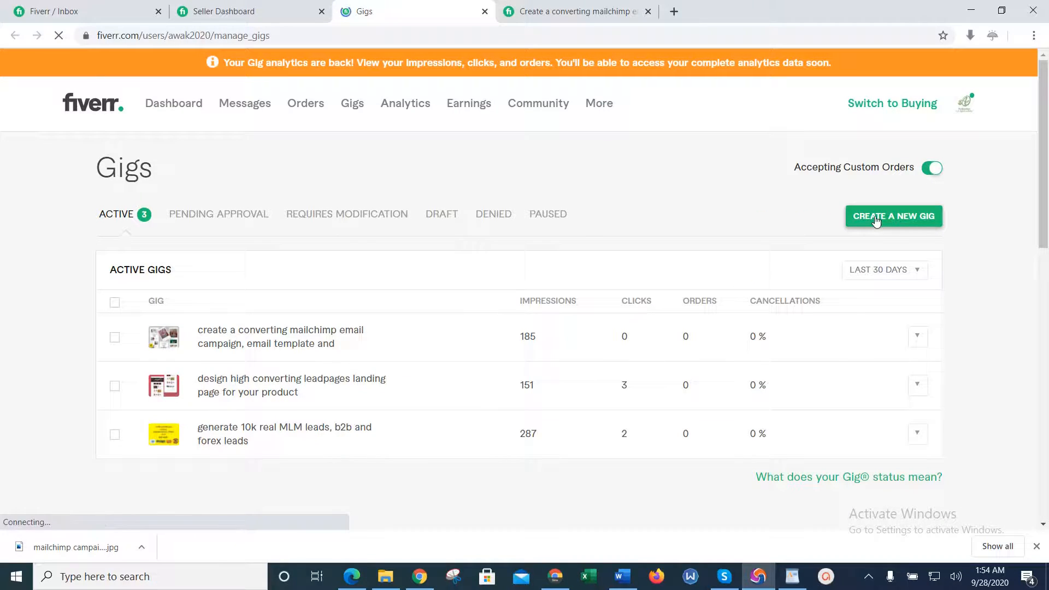
Switch to the EBOOK promotion document in Word and review the prepared gig title and description.
left_click(624, 585)
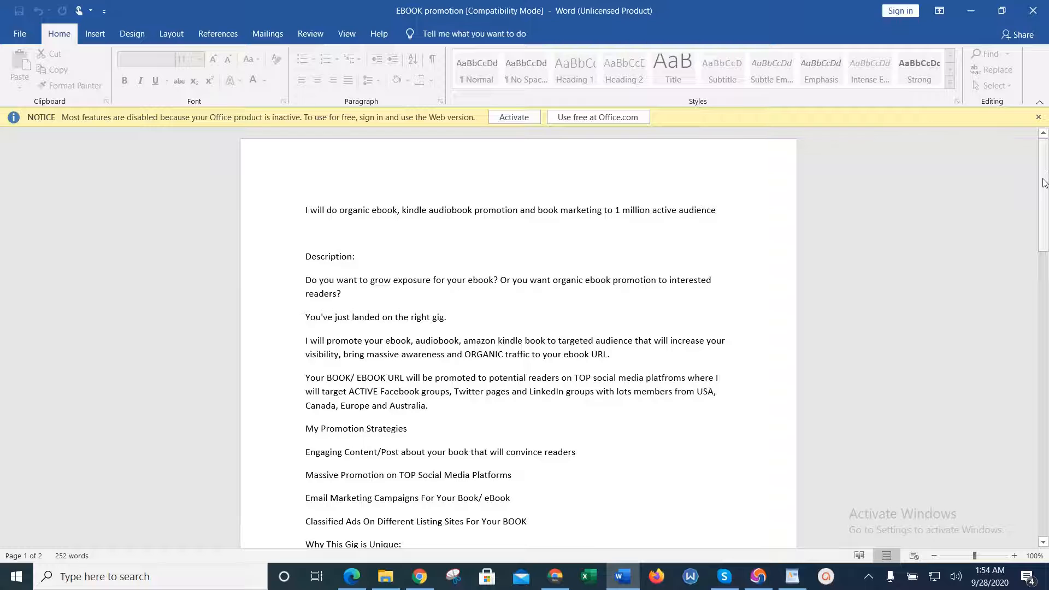
left_click_drag(1043, 181, 1044, 179)
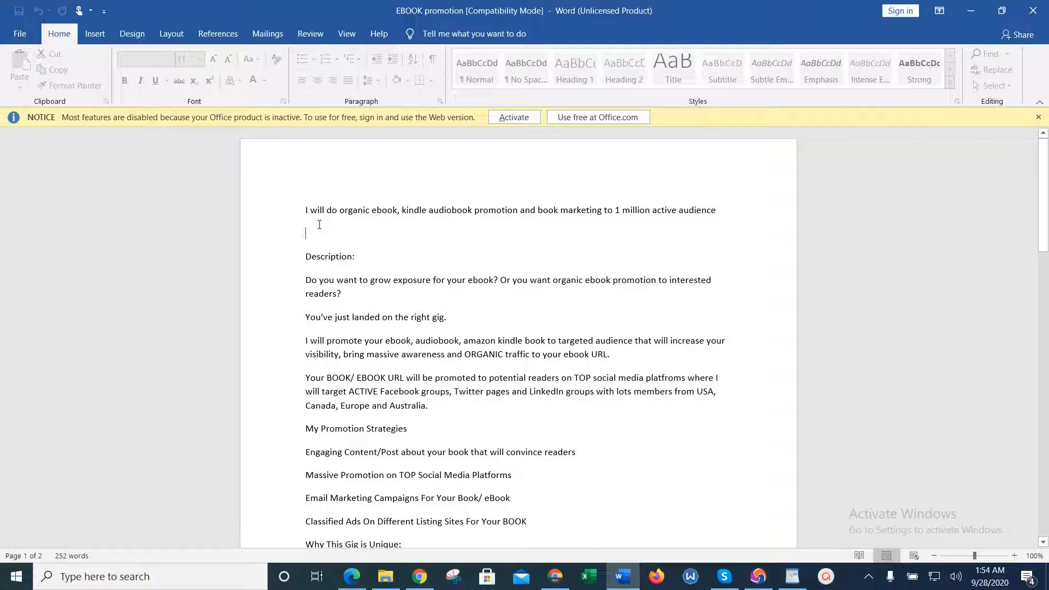
left_click_drag(305, 210, 458, 210)
left_click(584, 204)
left_click(552, 545)
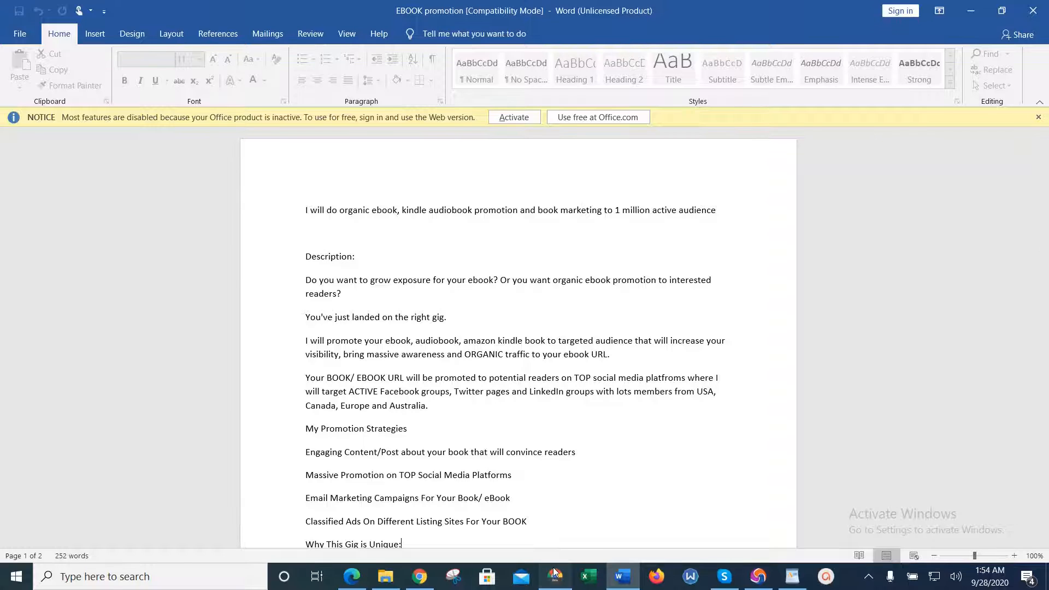
Switch to Chrome and look through the competing ebook promotion gigs, reading the description of the organic ebook and Kindle promotion gig.
left_click(554, 574)
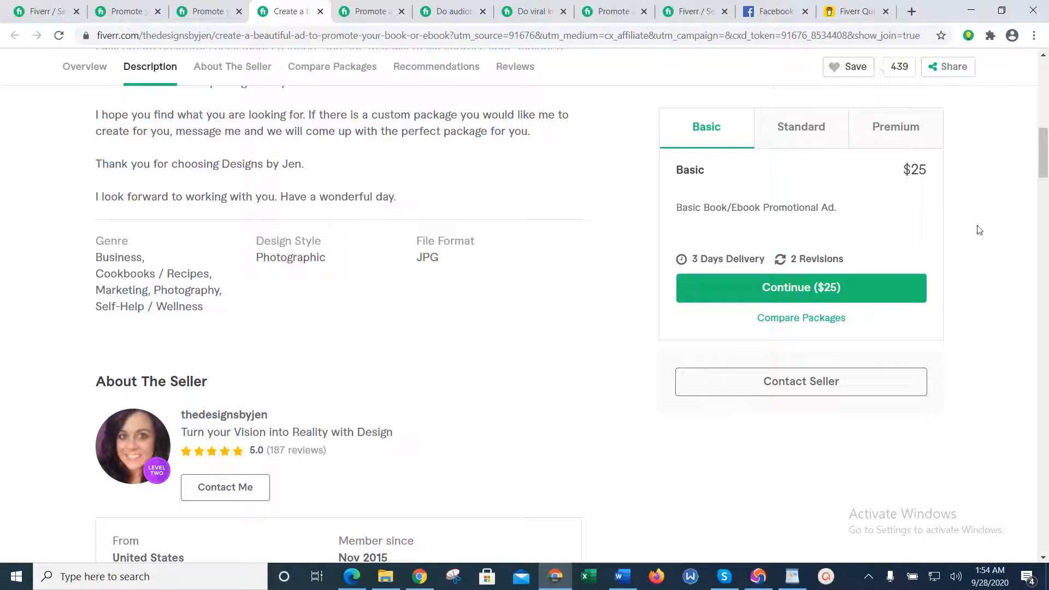
left_click_drag(1045, 159, 1045, 117)
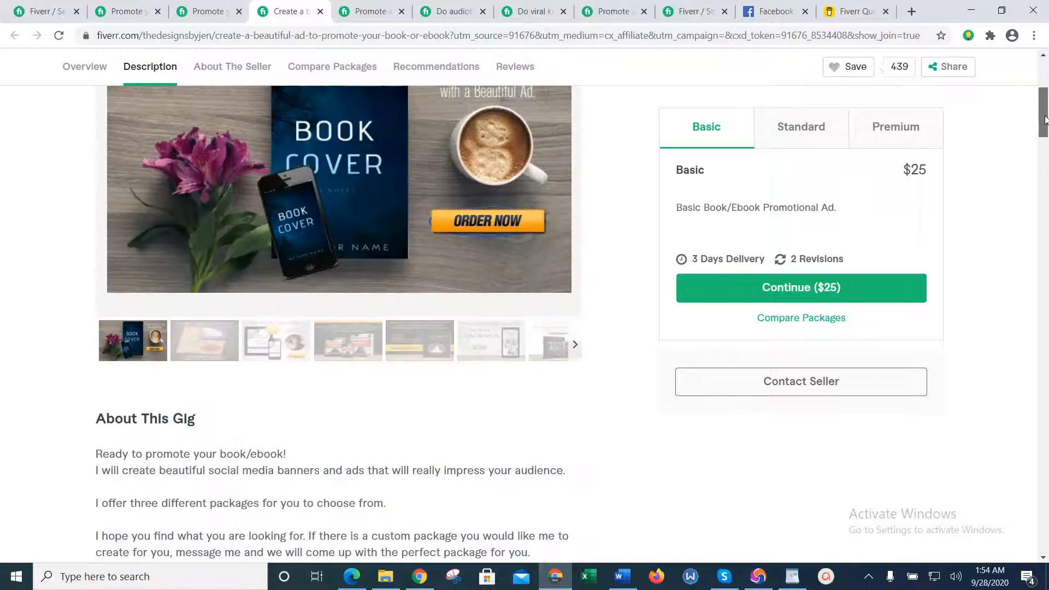
left_click(149, 11)
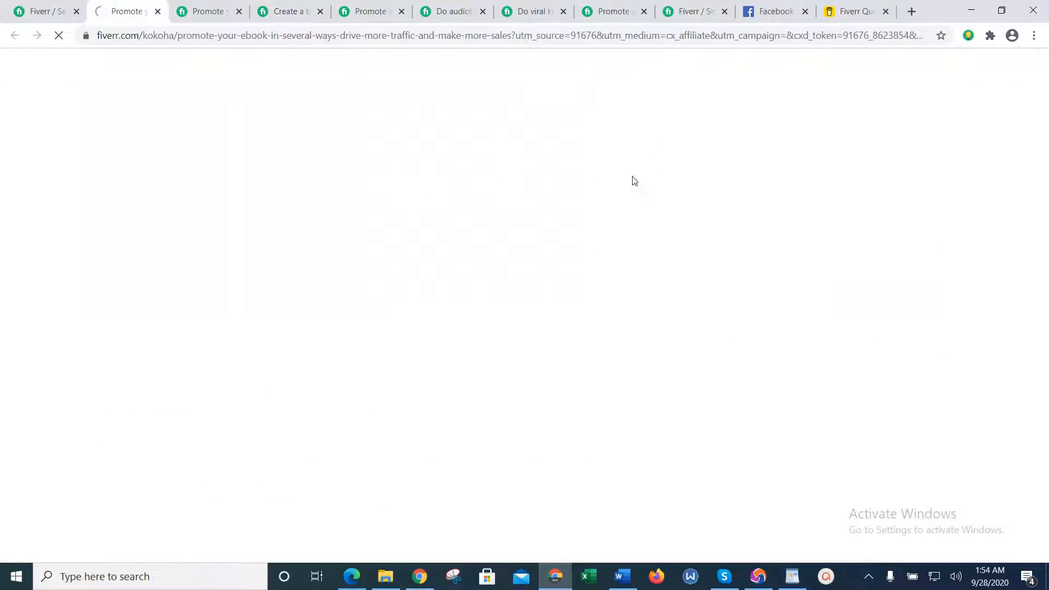
left_click(68, 11)
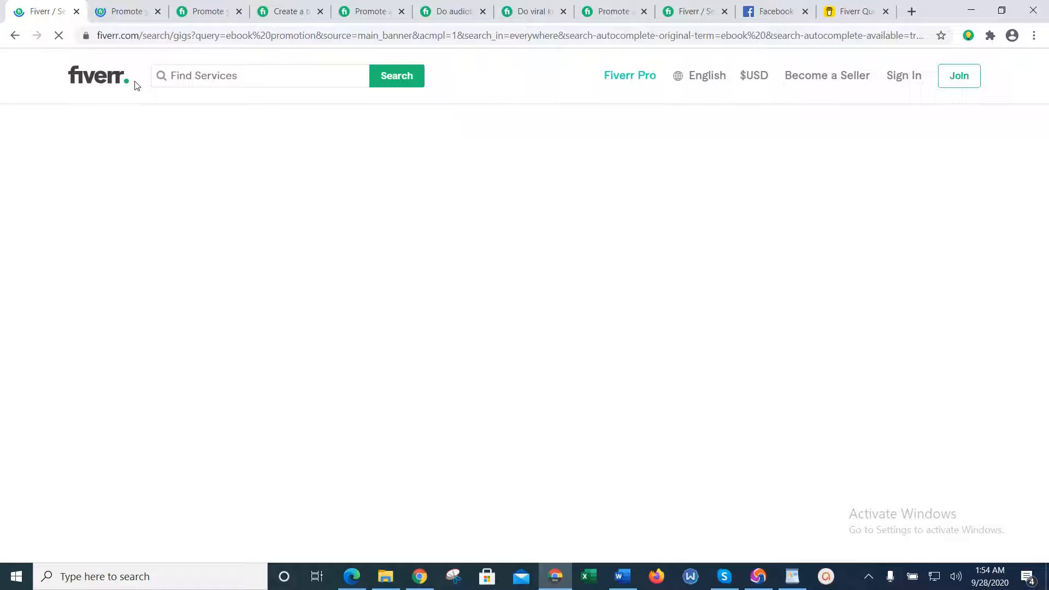
left_click(144, 6)
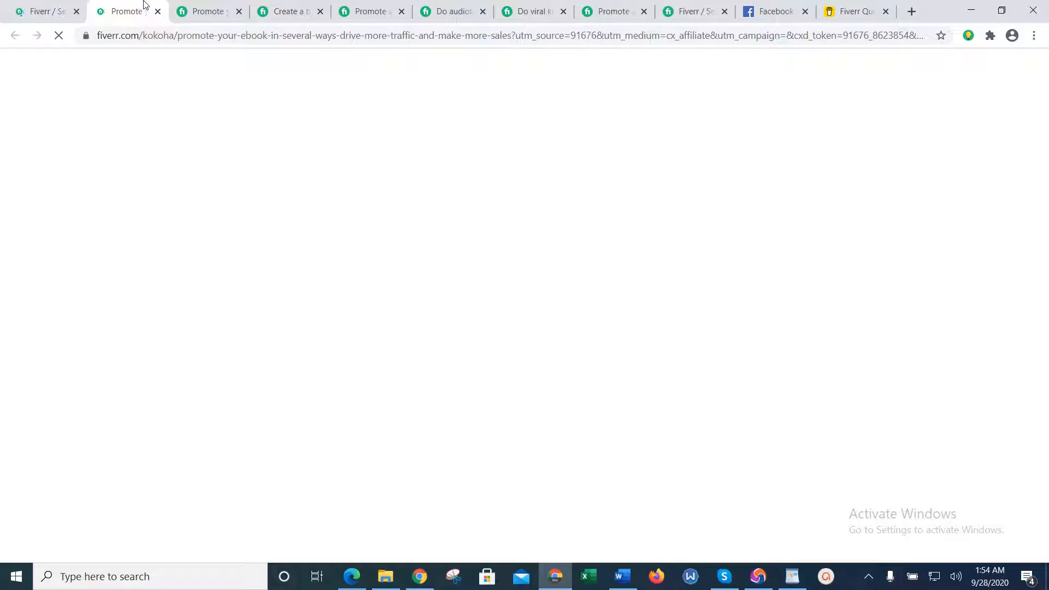
left_click(218, 5)
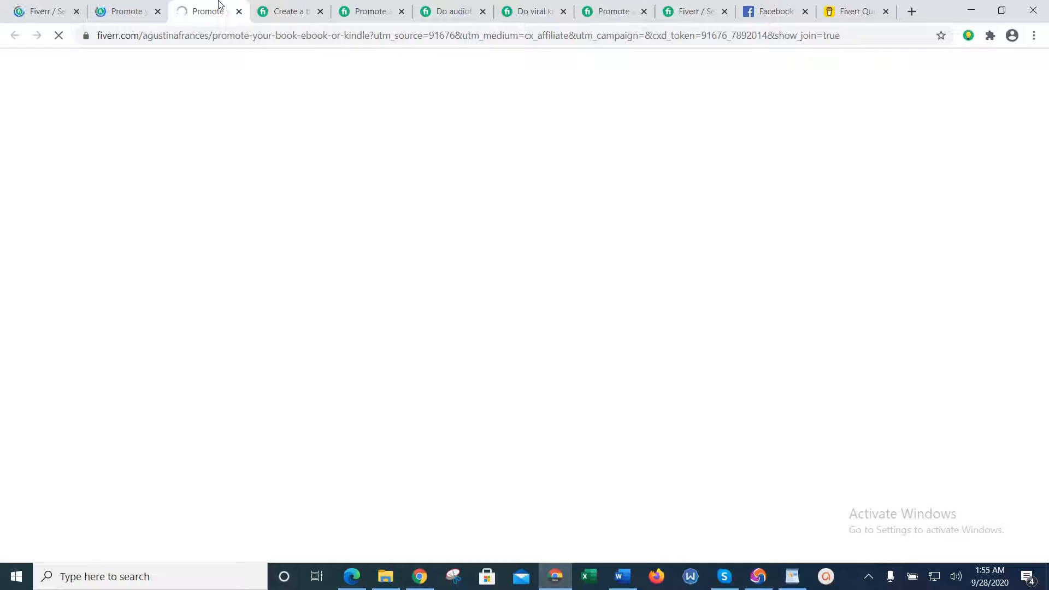
left_click(356, 4)
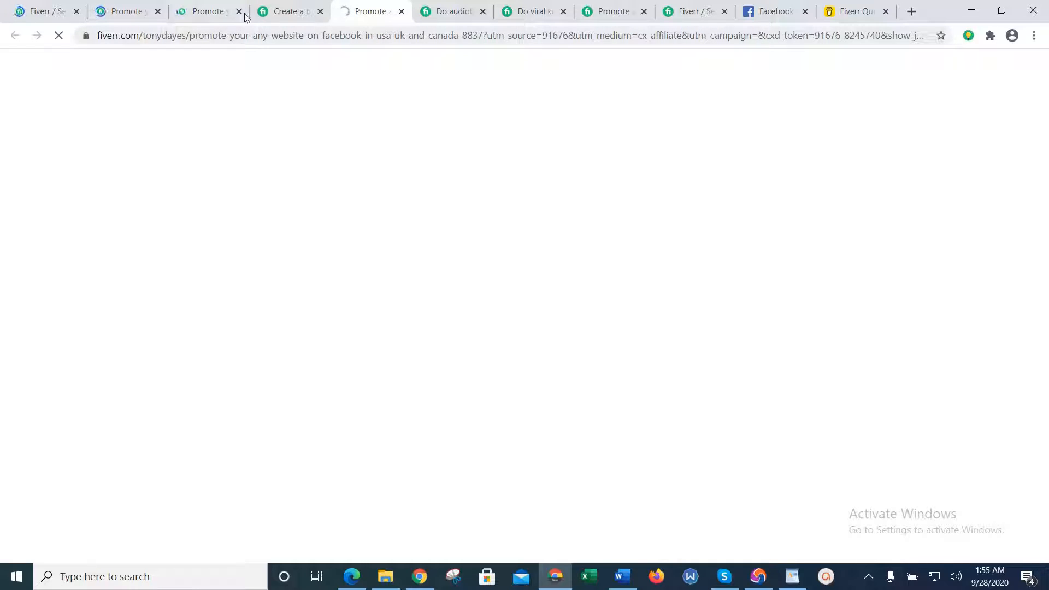
left_click(316, 5)
left_click(491, 8)
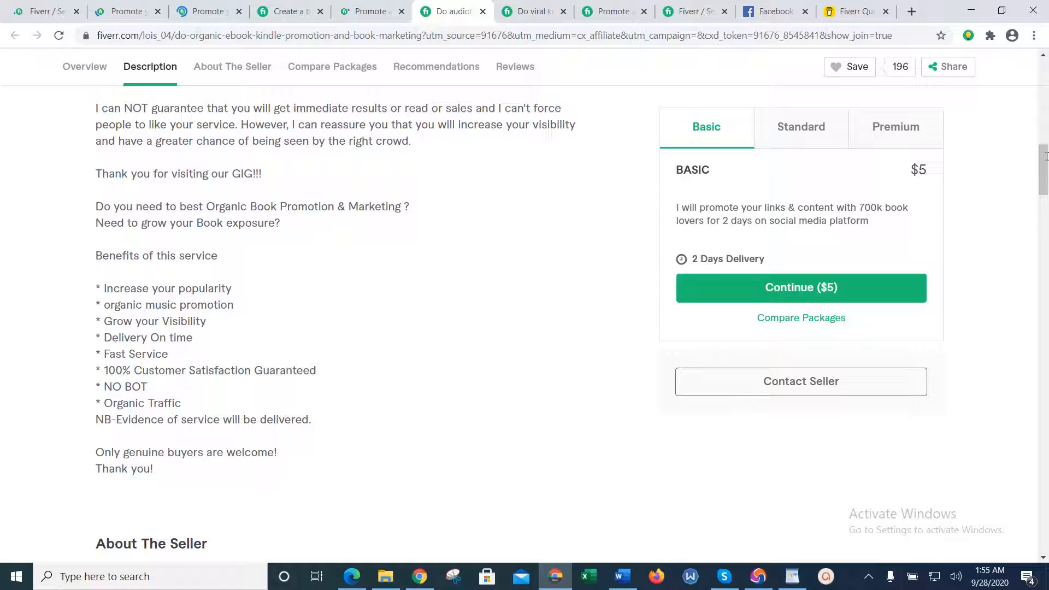
scroll(1046, 144, "up", 3)
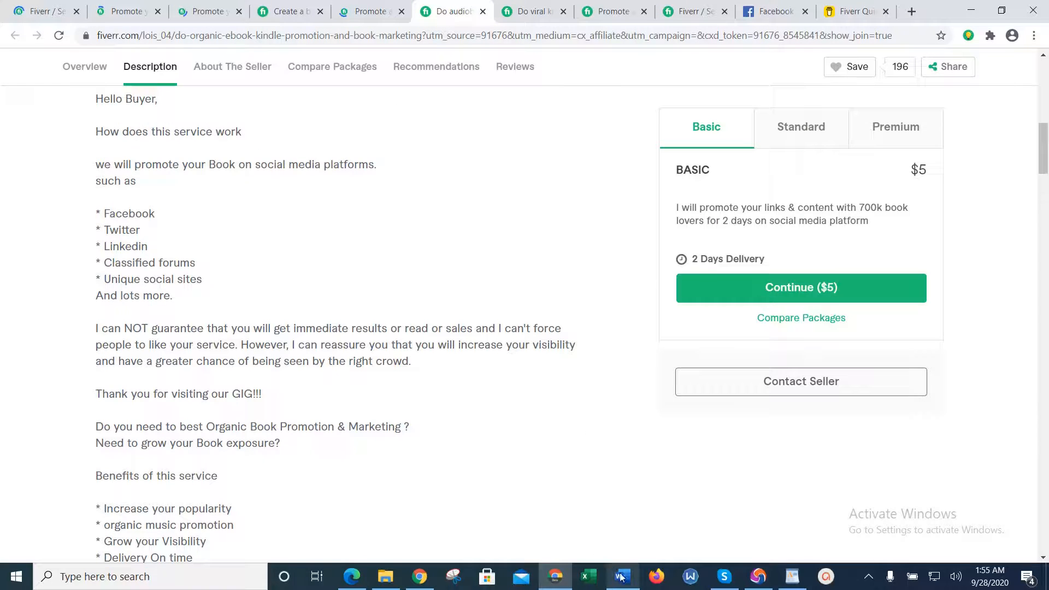
Recheck the prepared title in Word, and examine the titles and tags of the ebook promotion search results in Chrome.
left_click(621, 577)
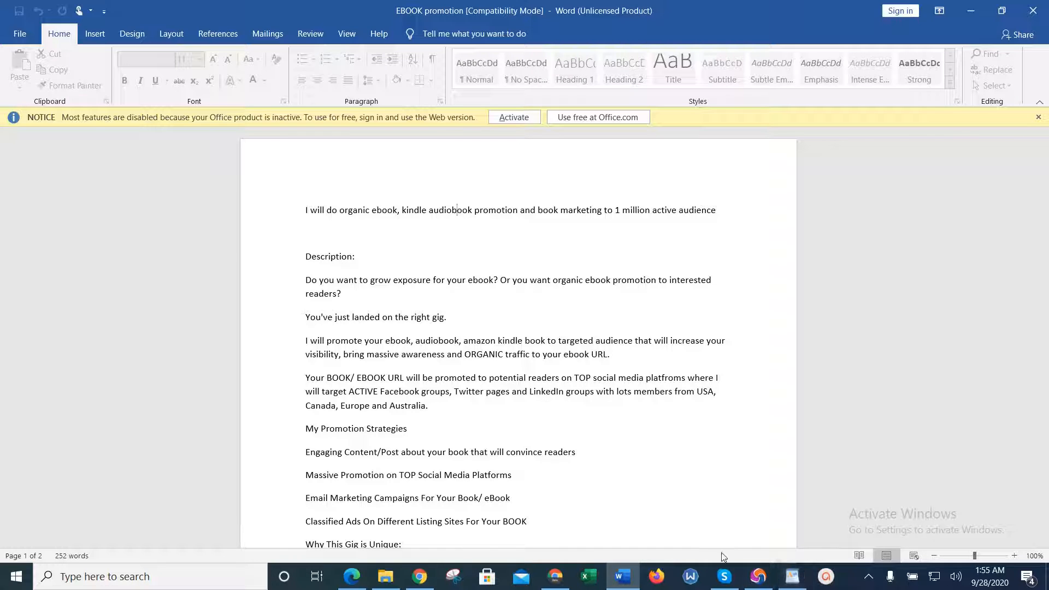
left_click(556, 578)
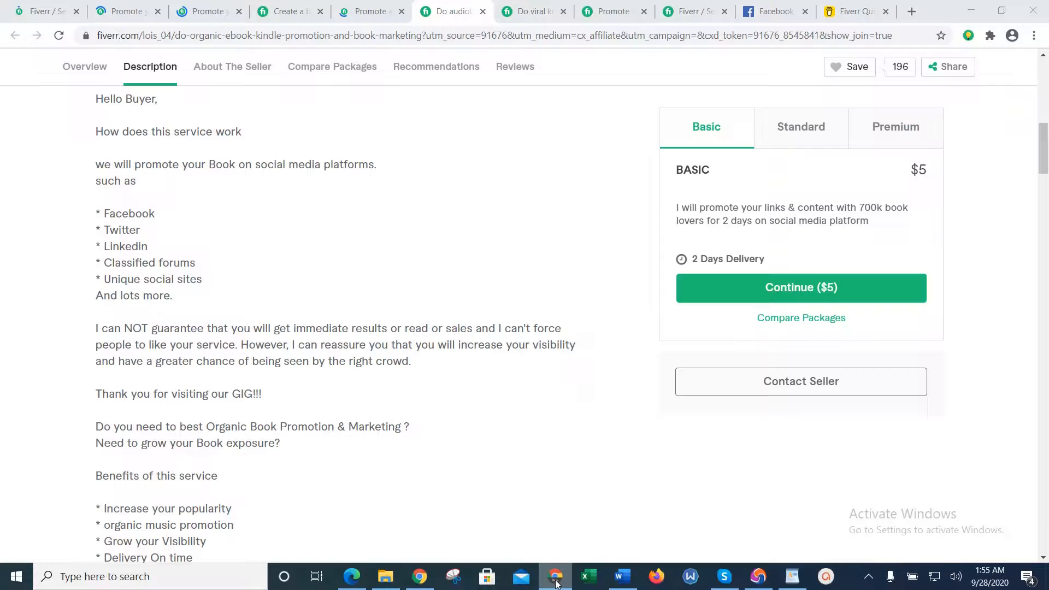
left_click(19, 4)
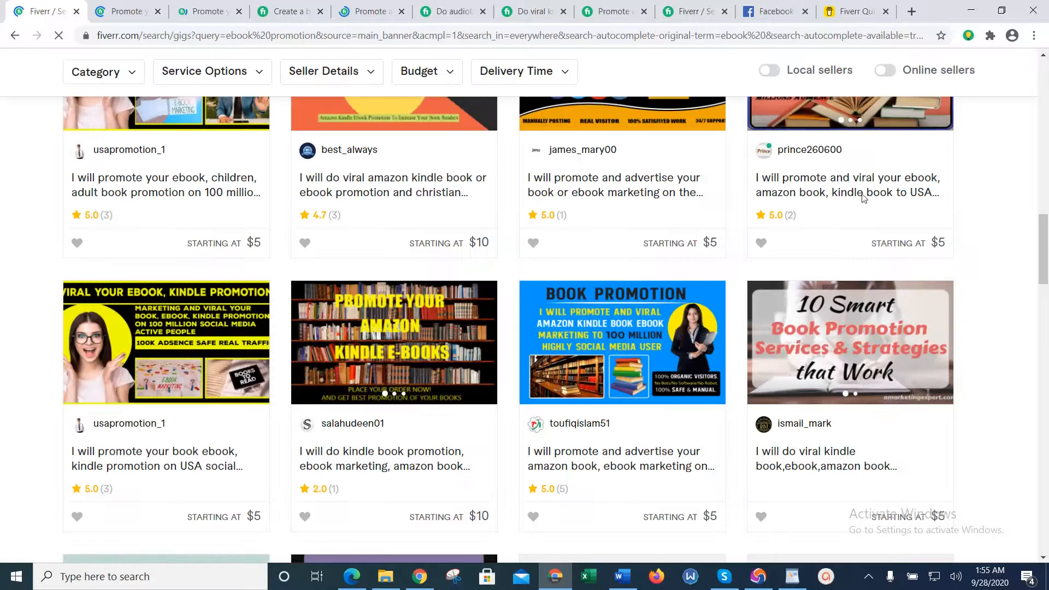
left_click_drag(1047, 252, 1047, 201)
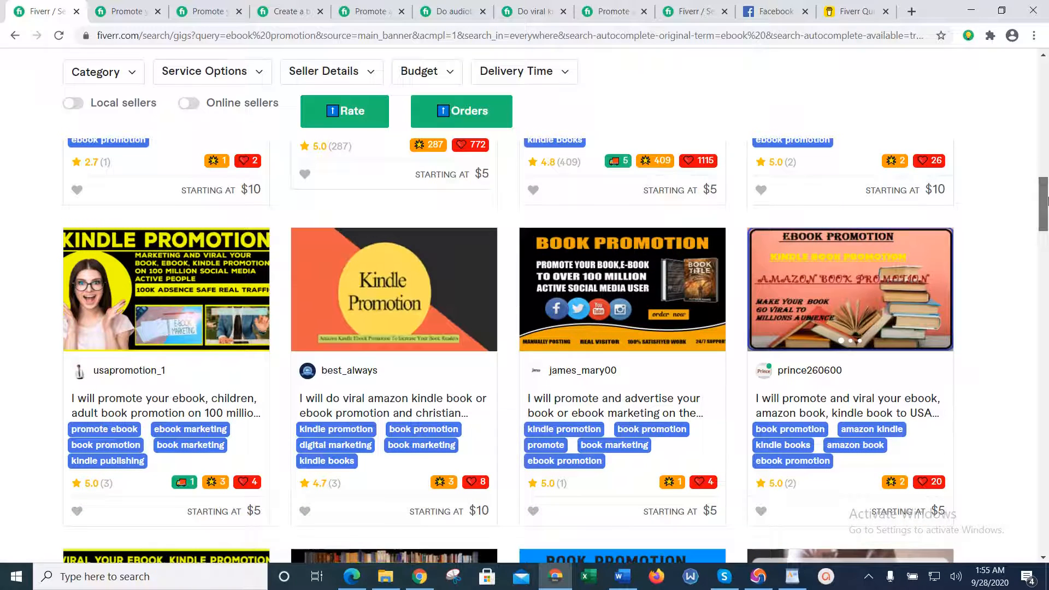
left_click_drag(1047, 201, 1047, 206)
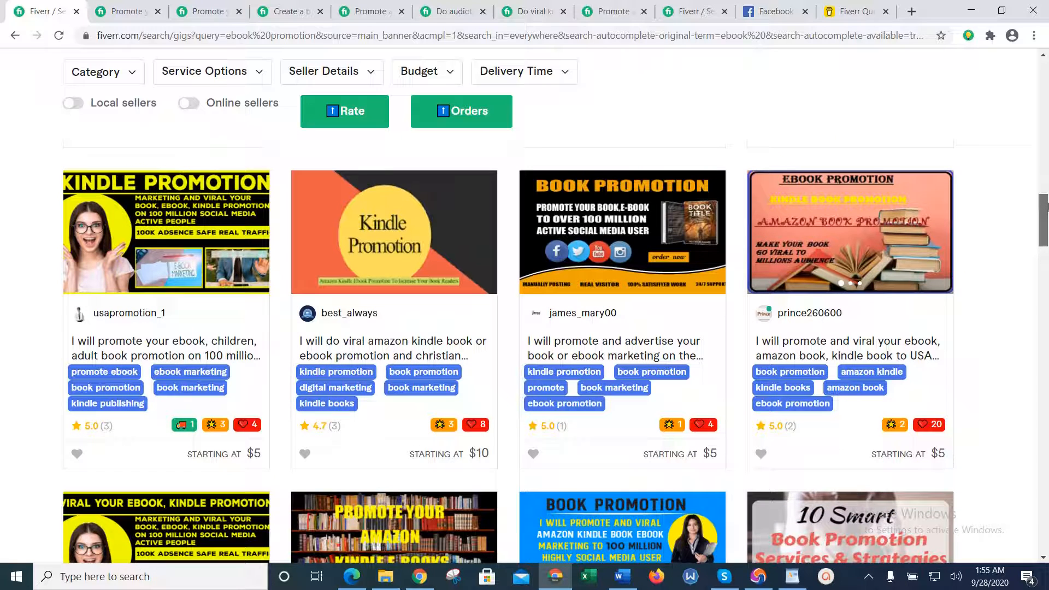
left_click_drag(1047, 207, 1047, 243)
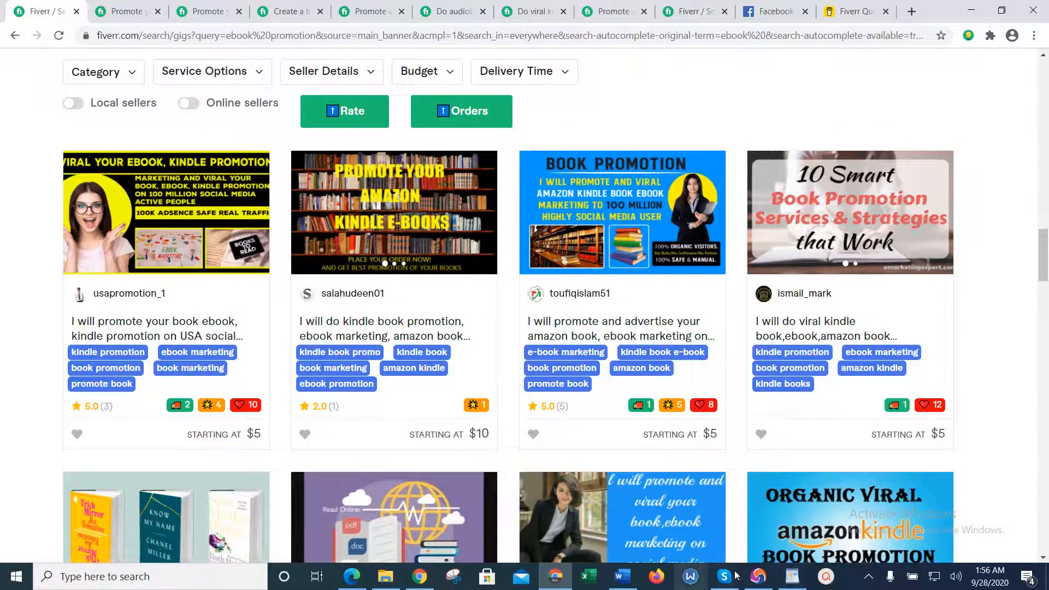
Switch to the Fiverr seller browser and begin the gig title with "Do Organic Ebook," following the prepared title in Word.
left_click(758, 577)
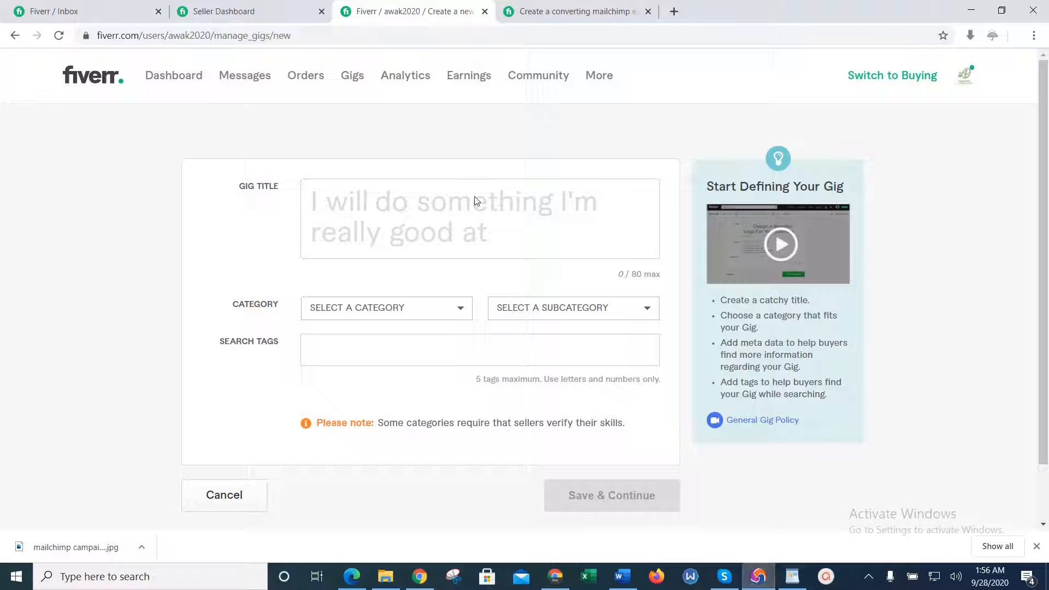
left_click(631, 581)
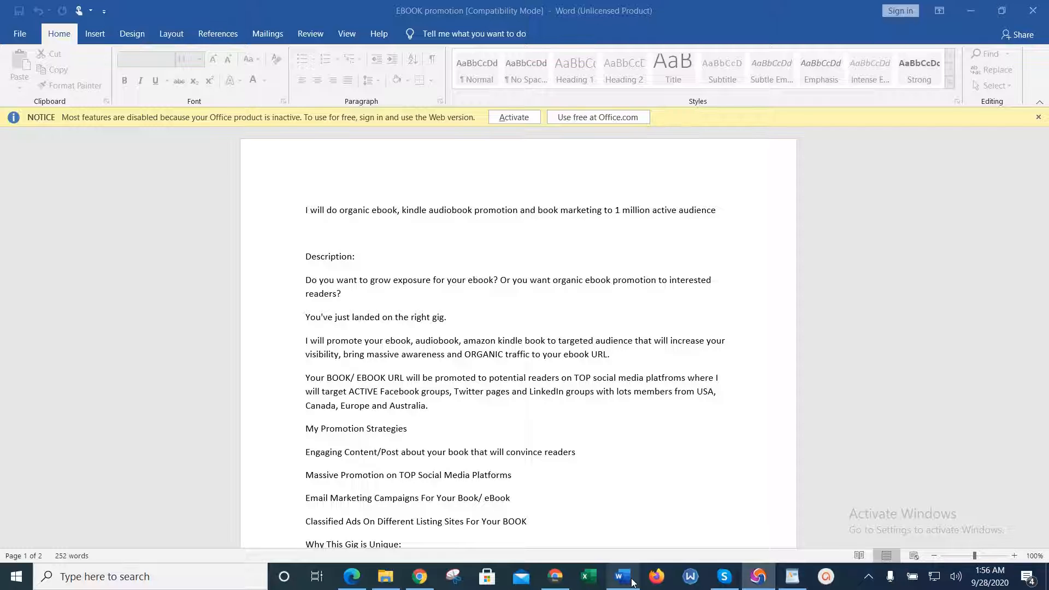
left_click(631, 582)
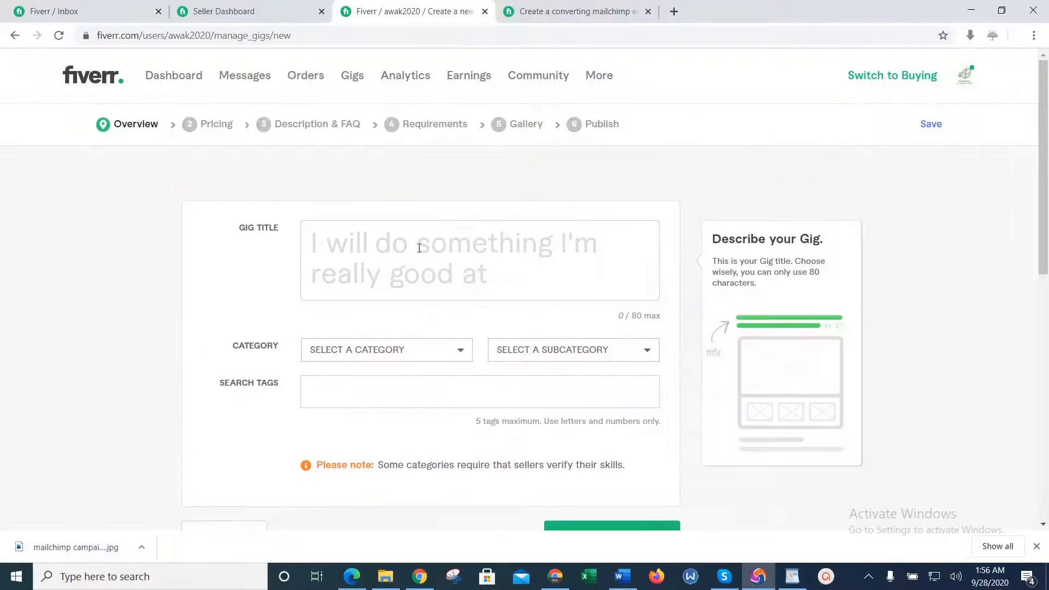
left_click(419, 244)
type("D")
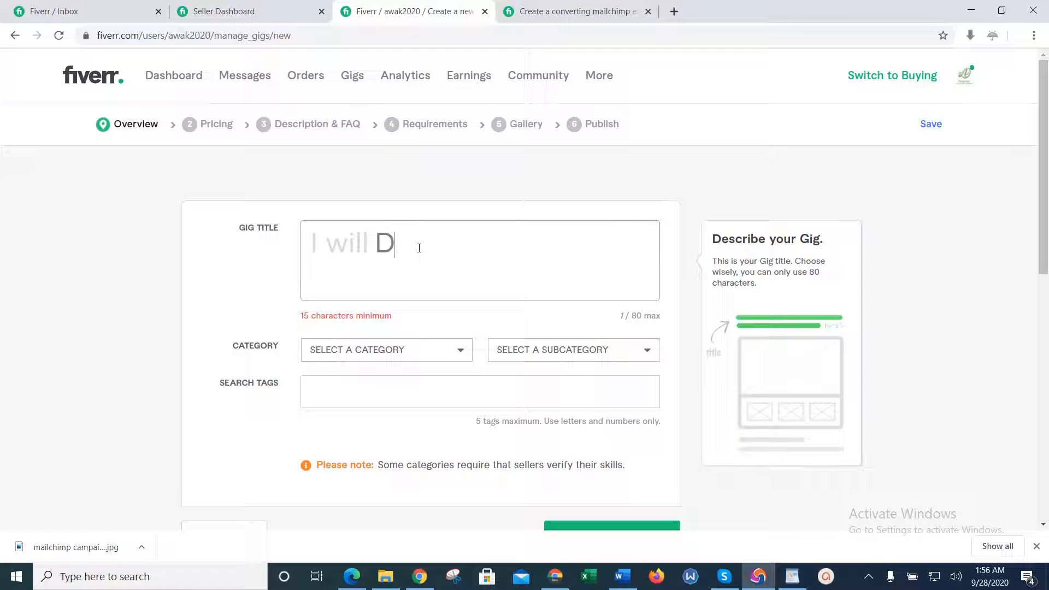
type("o")
left_click(623, 581)
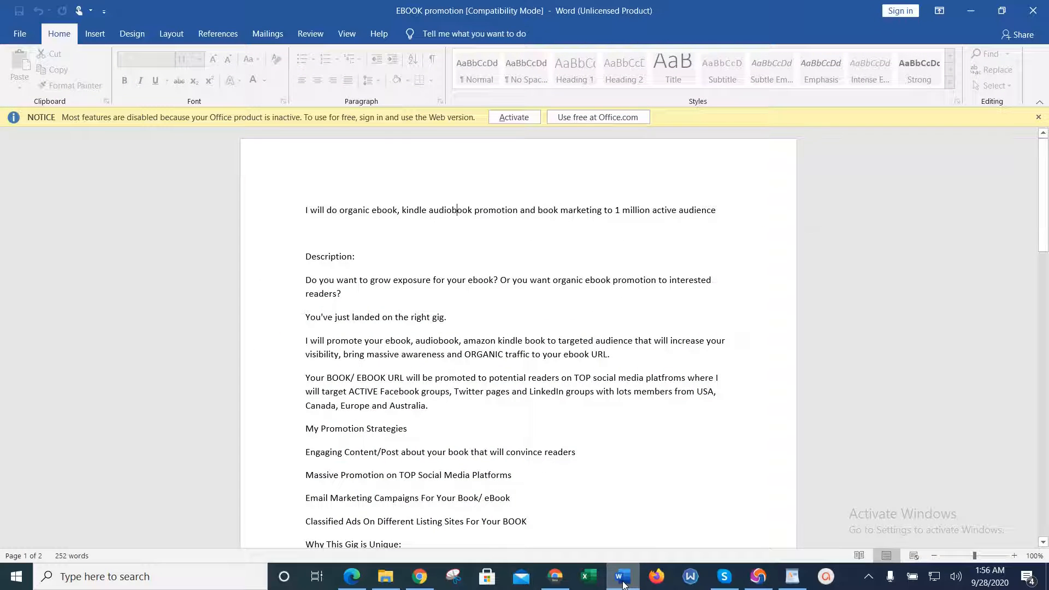
left_click(622, 581)
type("Organi")
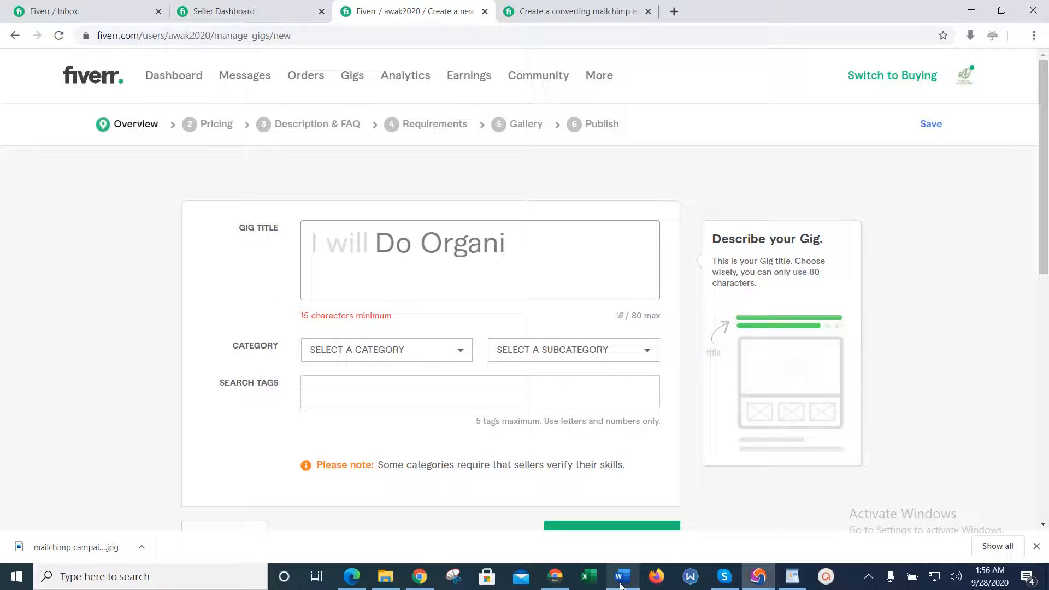
type("c")
left_click(624, 583)
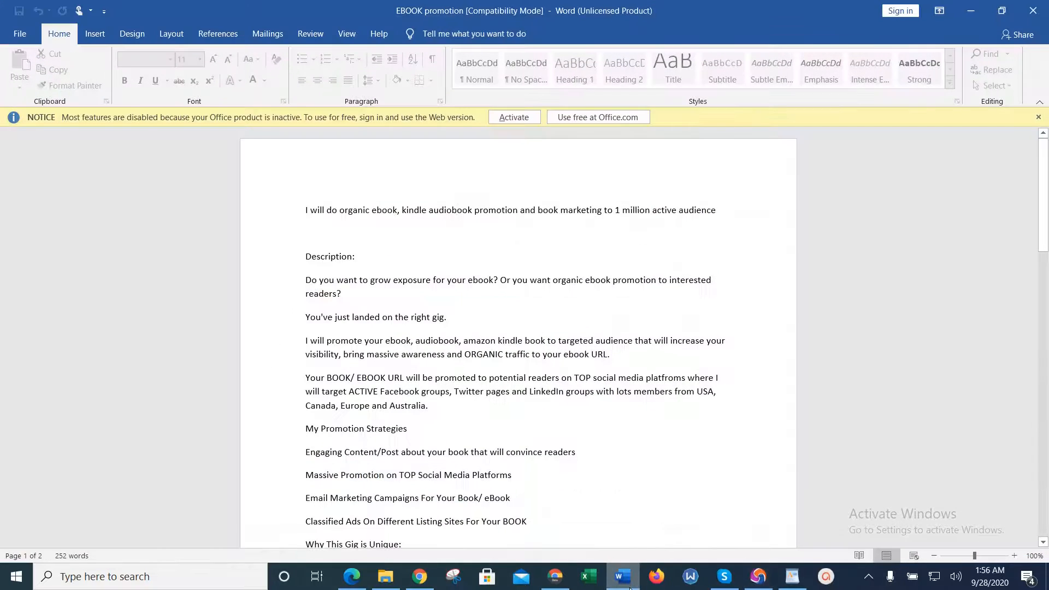
left_click(629, 586)
type("E")
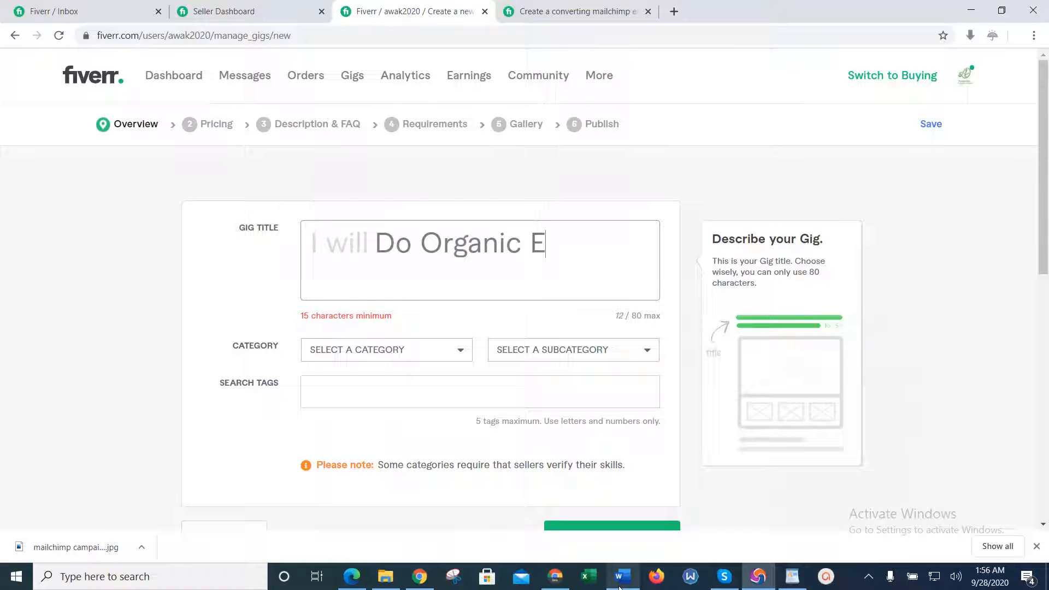
type("book,")
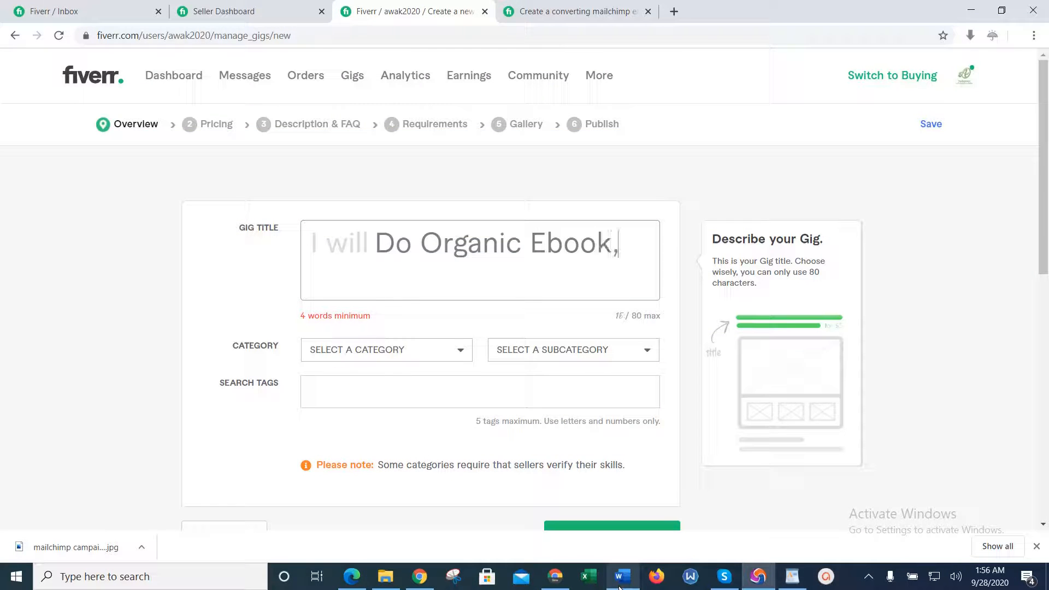
Continue the gig title with "Kindle Audiobook", following the prepared title in the Word document.
left_click(625, 585)
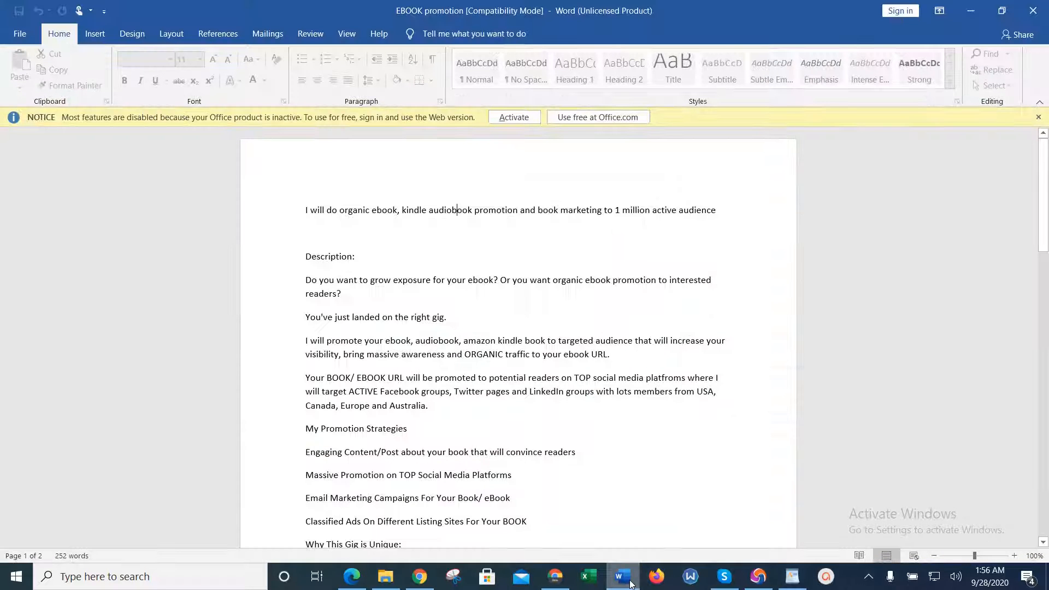
left_click(629, 583)
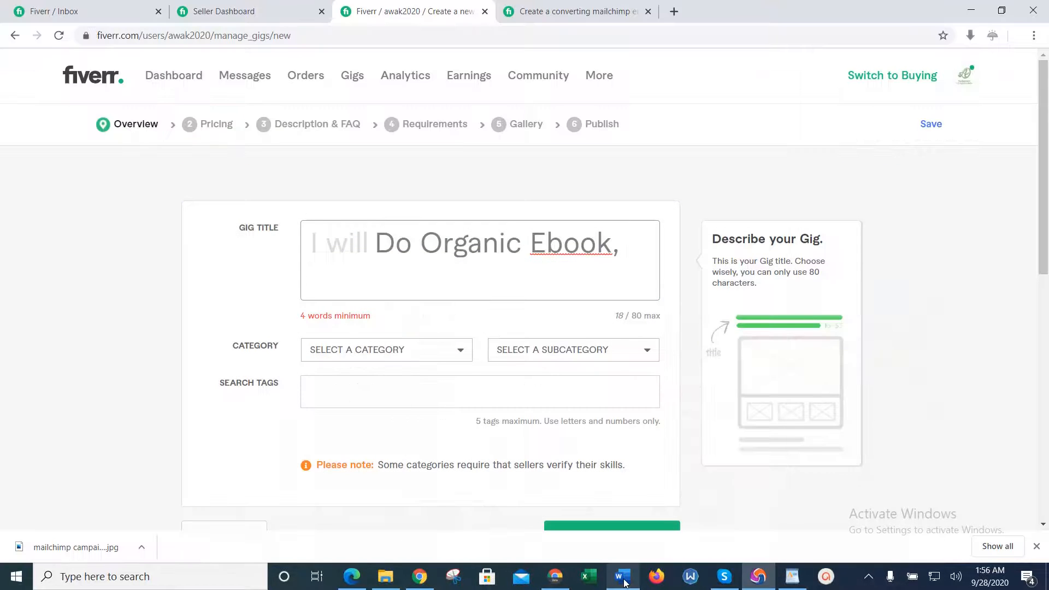
type("Kindle Aud")
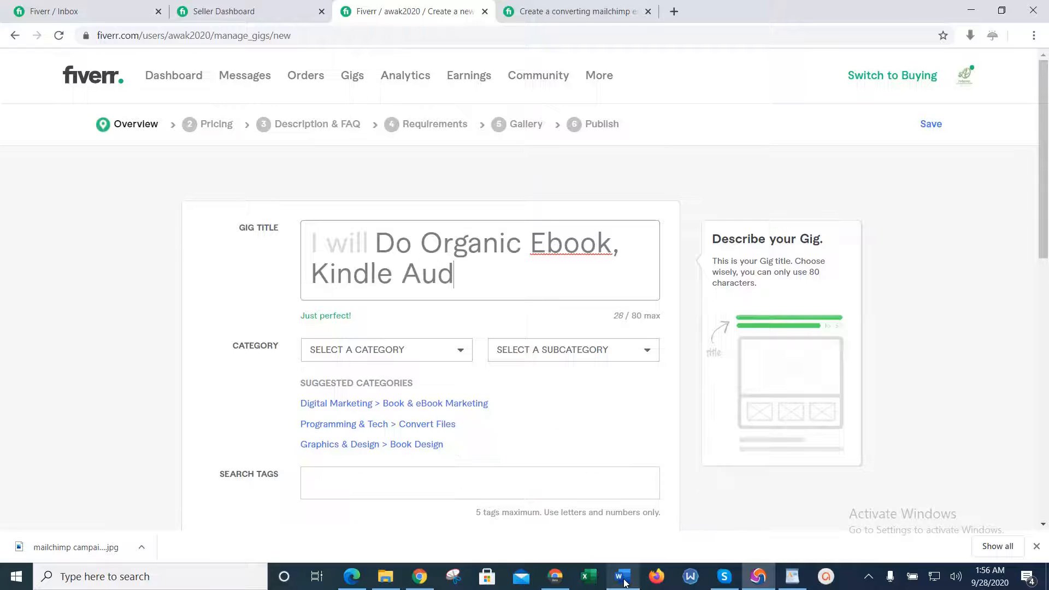
type("io")
key("BackSpace")
left_click(624, 580)
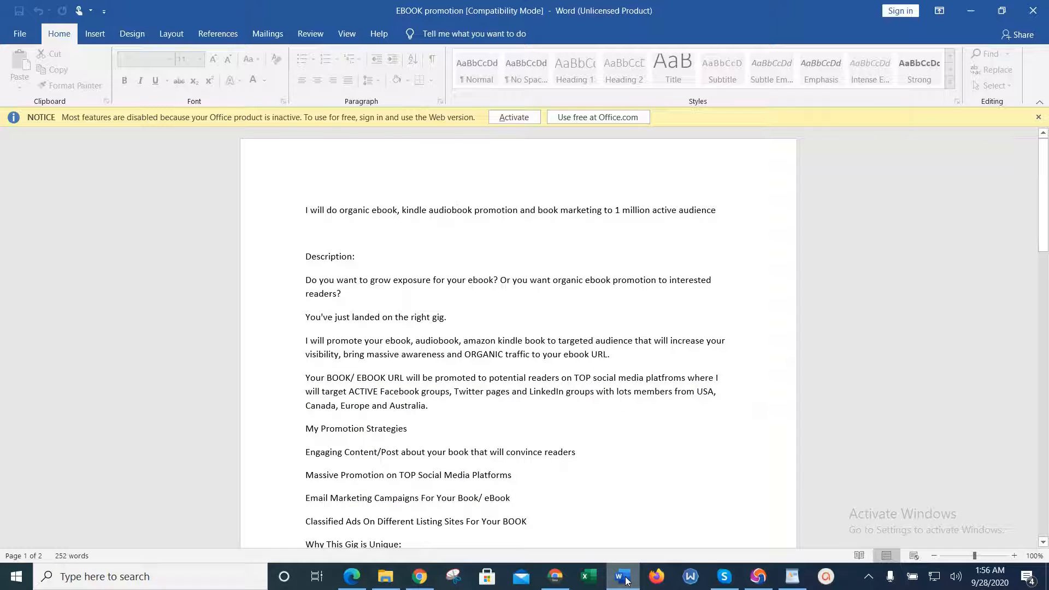
left_click(624, 579)
type("book, Kindle Audiob")
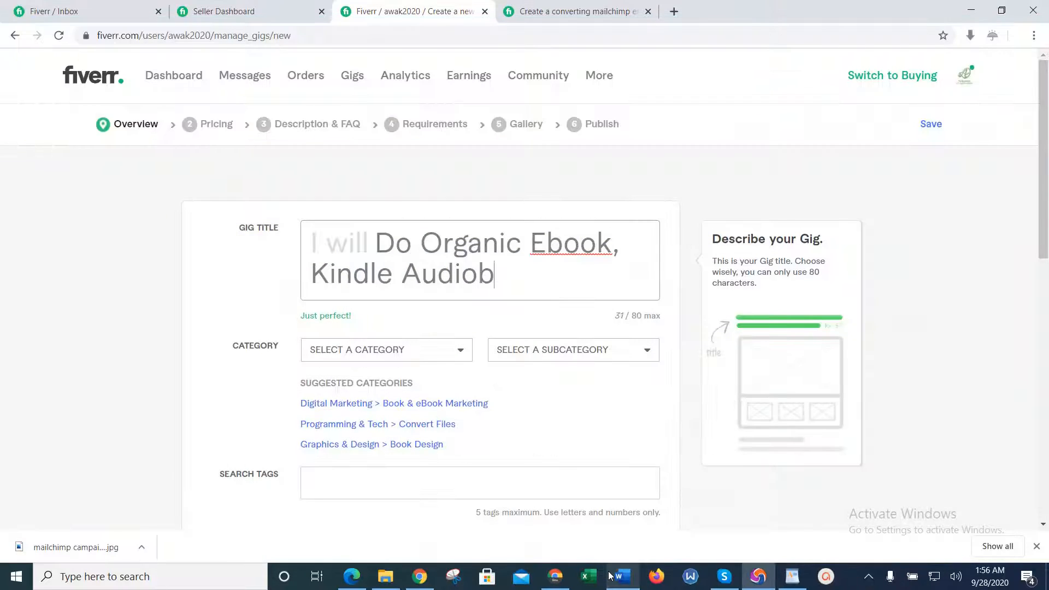
type("k")
left_click(615, 577)
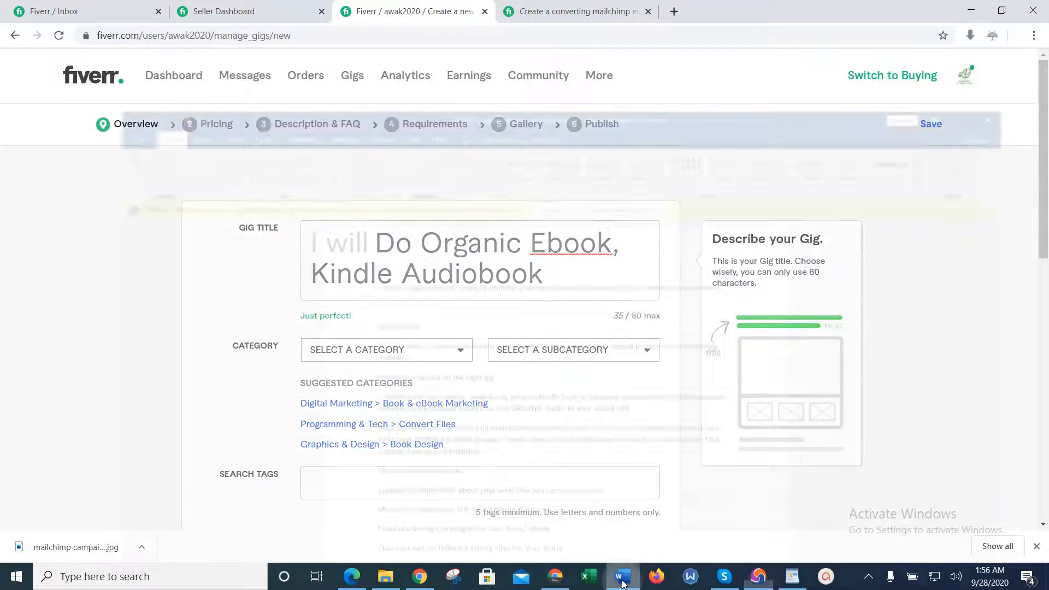
left_click(623, 582)
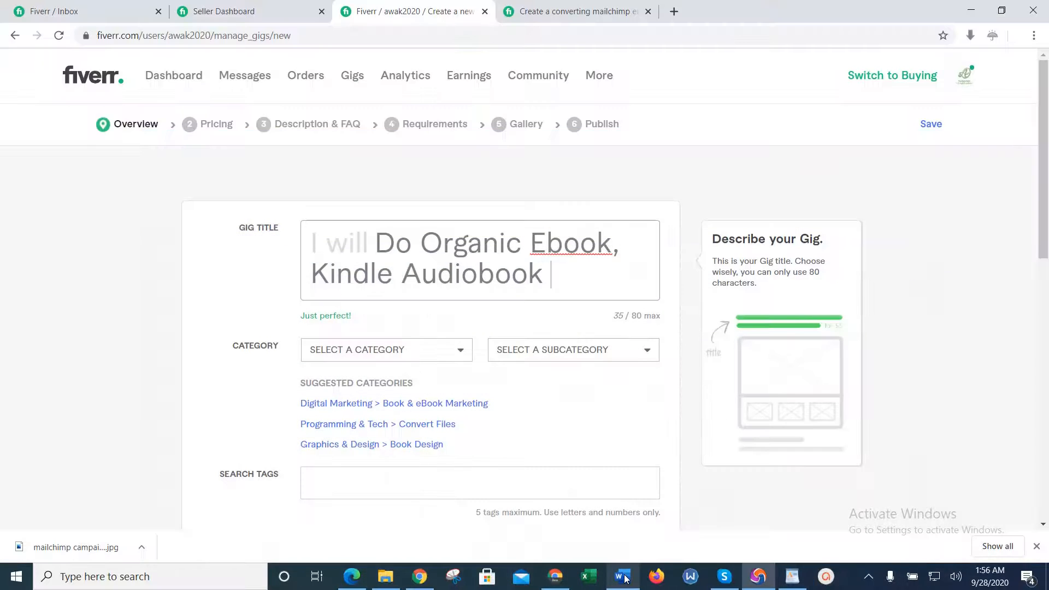
Extend the gig title with "promotion And Book Marketing", checking the wording against the prepared title in Word.
type("promotion,")
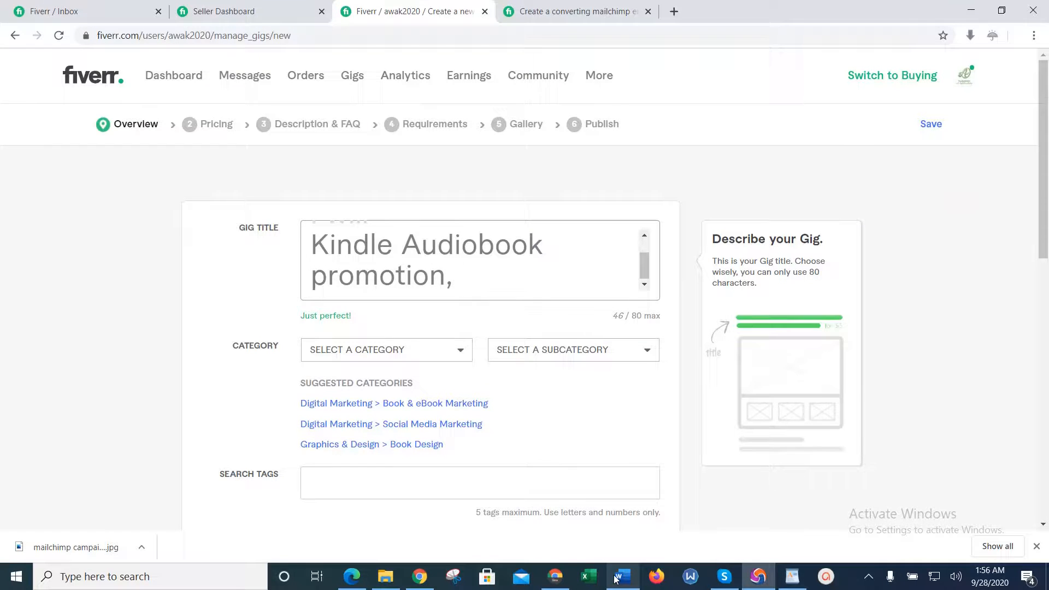
left_click(616, 578)
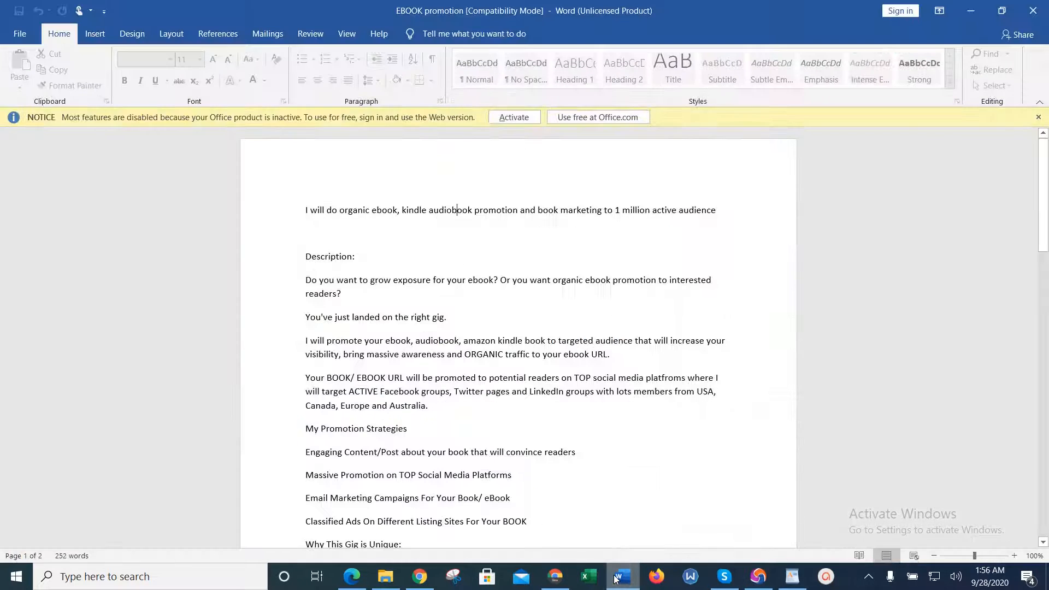
left_click(623, 578)
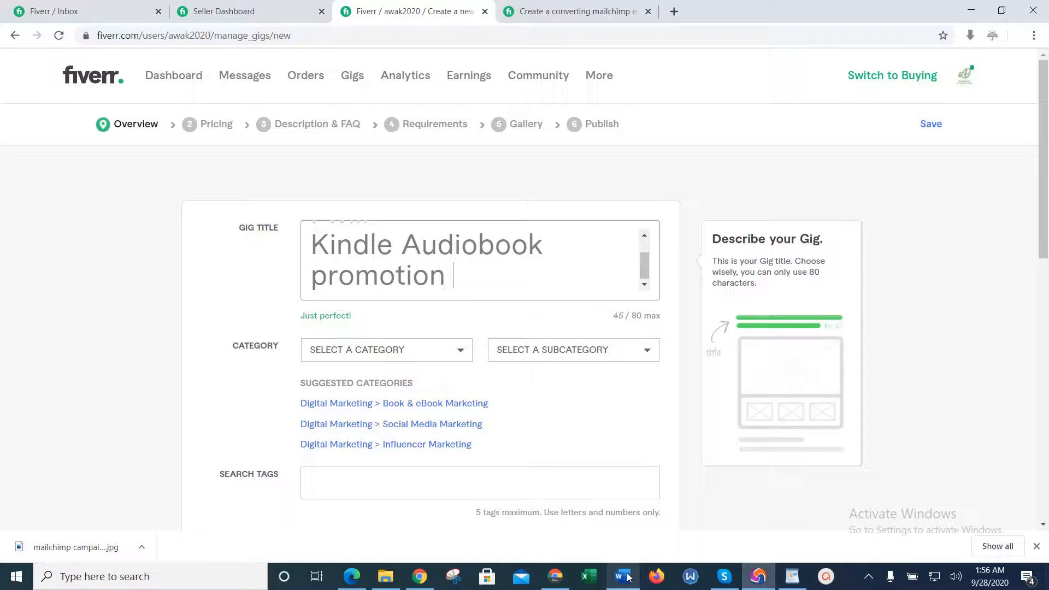
left_click(626, 579)
left_click(626, 583)
type("And Bo")
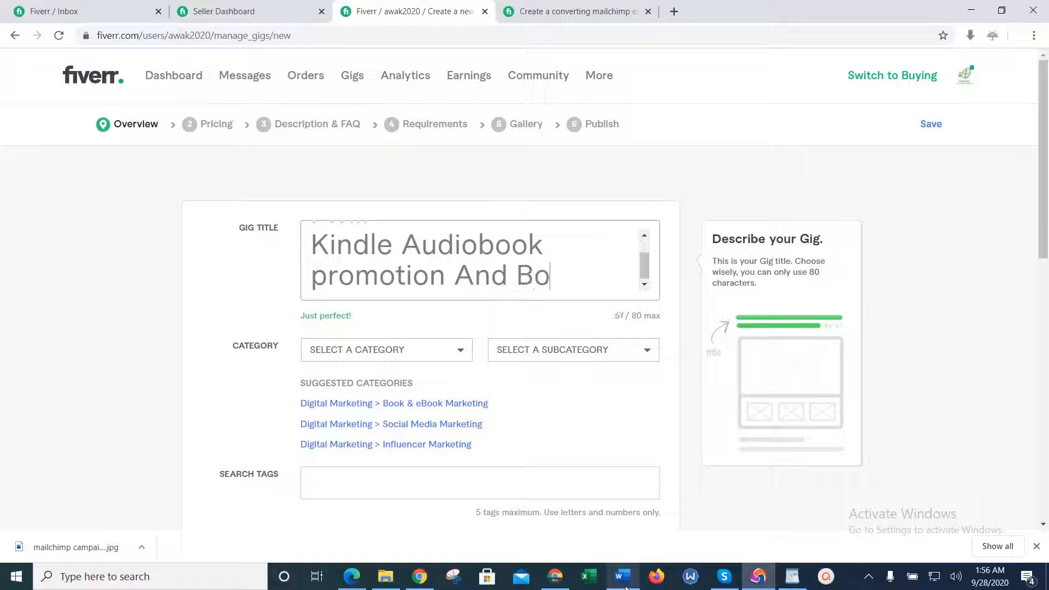
type("ok Marketing")
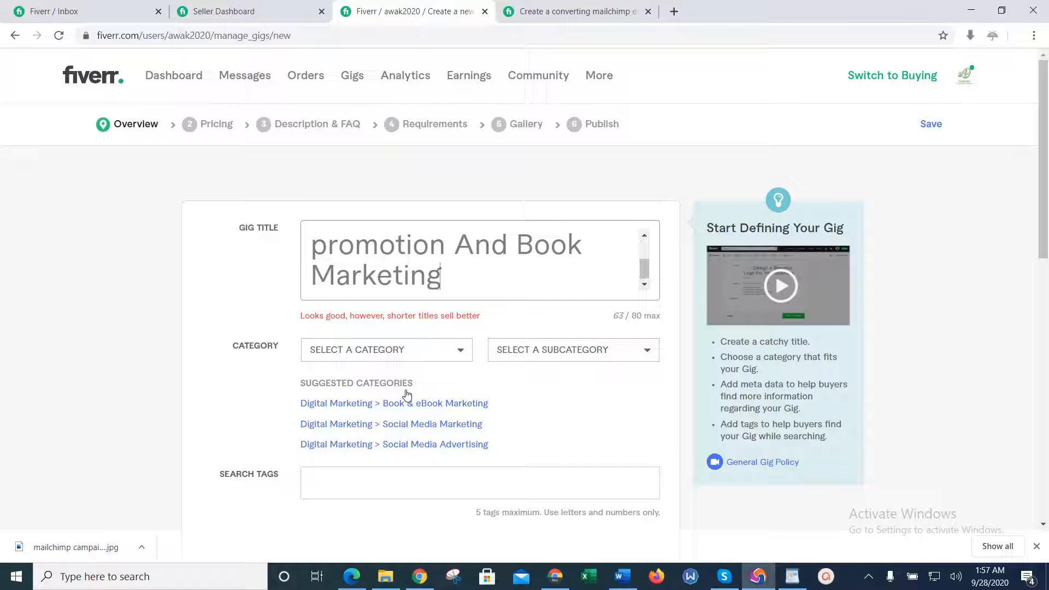
Recheck the prepared title in Word and add "To 1 Million" to the end of the gig title.
left_click(627, 578)
left_click(626, 578)
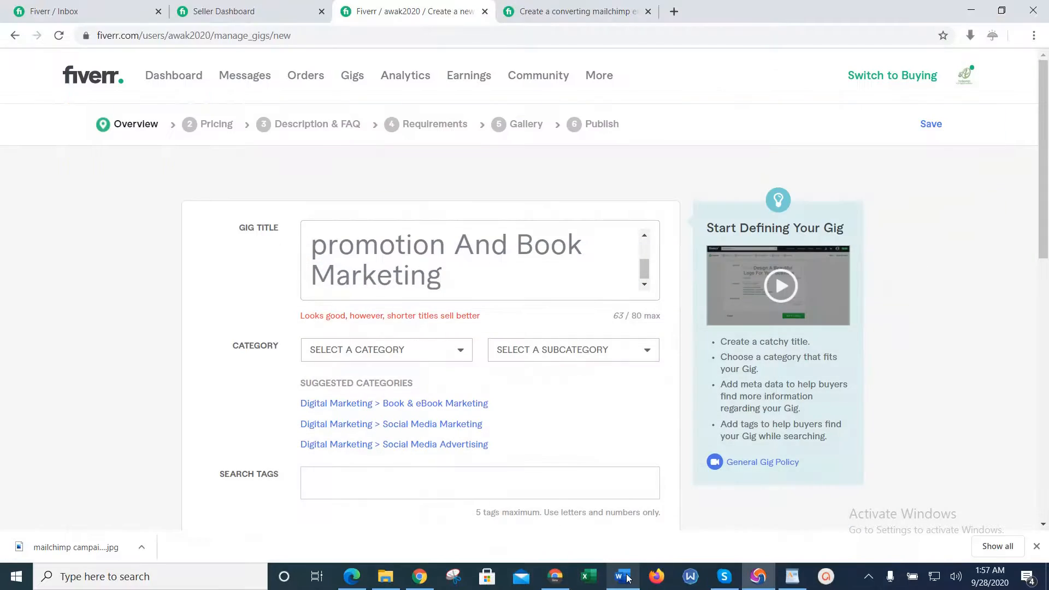
left_click(627, 578)
left_click(626, 578)
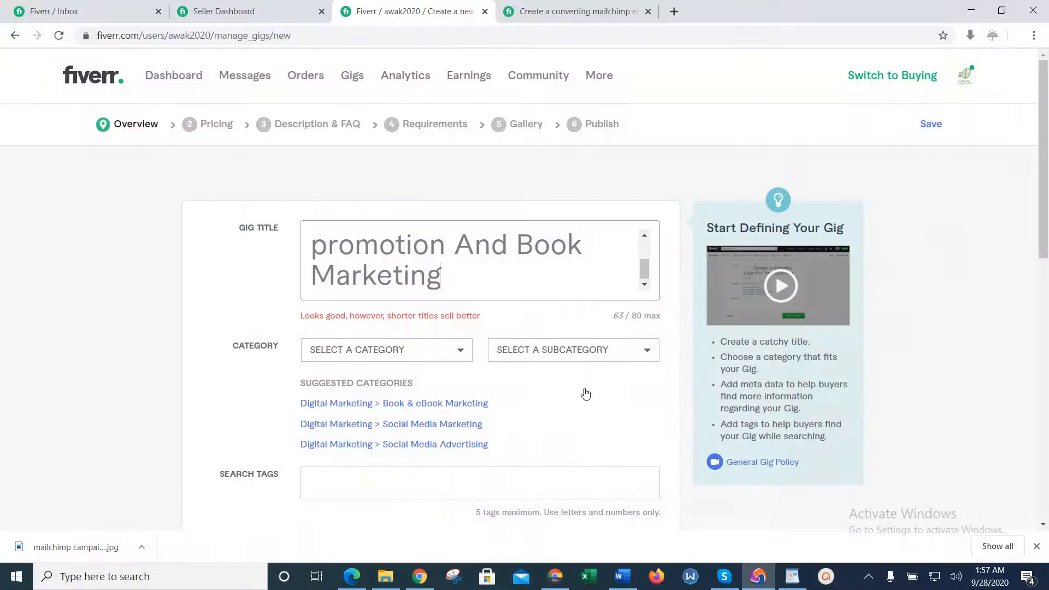
type("To 1 Mill")
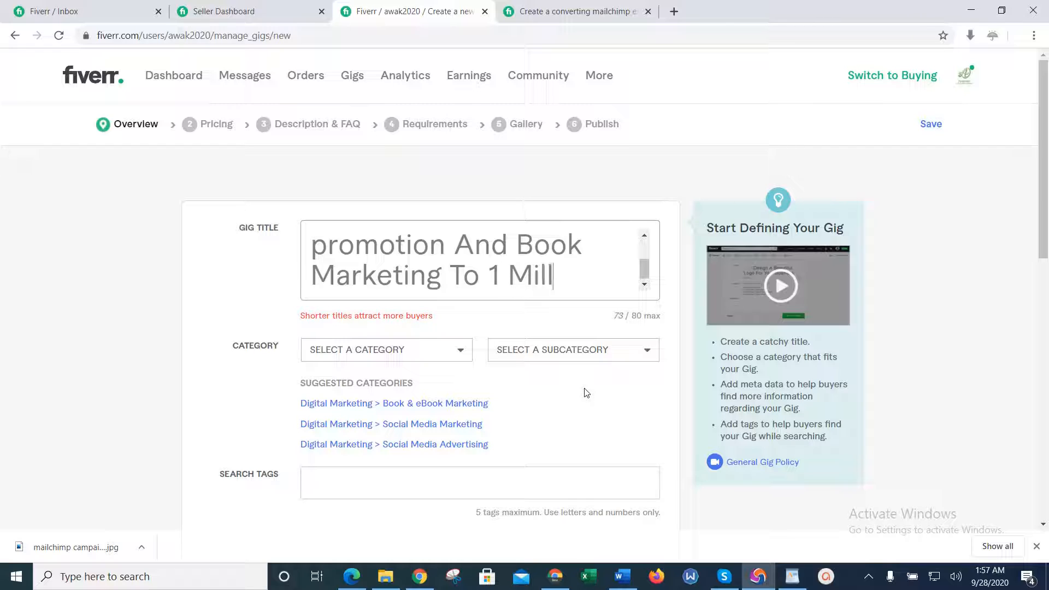
type("ion")
Compare competing ebook gig titles in the Chrome search results, and remove "1 Million" from the gig title in the seller browser.
left_click(556, 573)
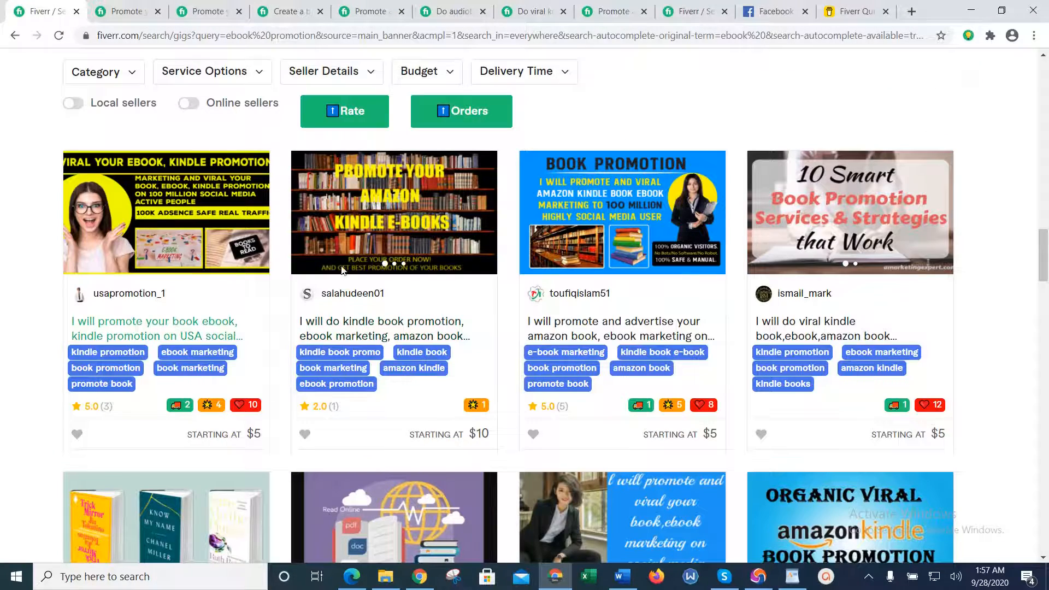
left_click_drag(1044, 243, 1046, 276)
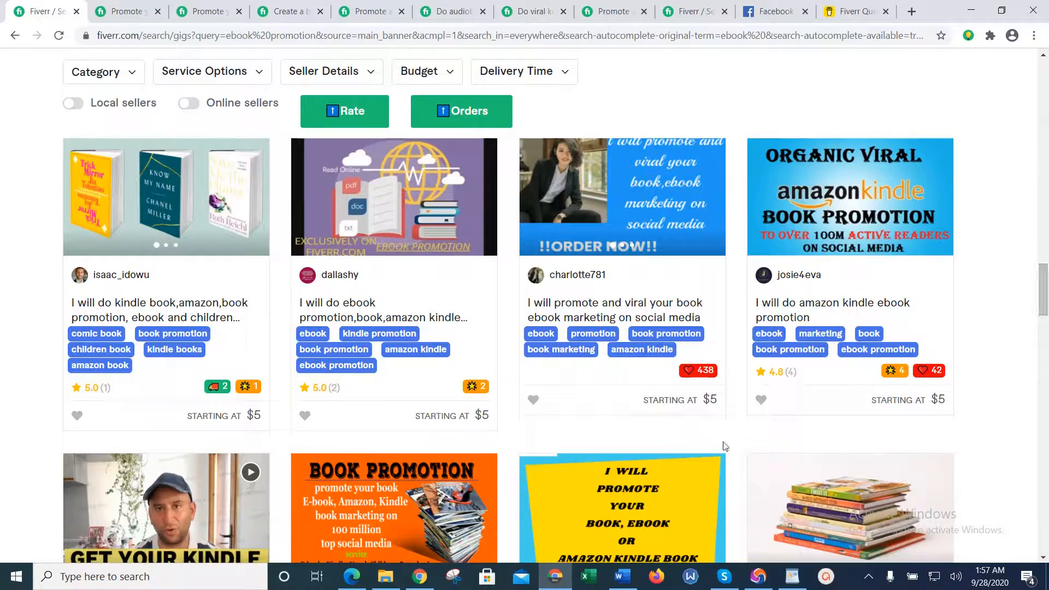
left_click(758, 576)
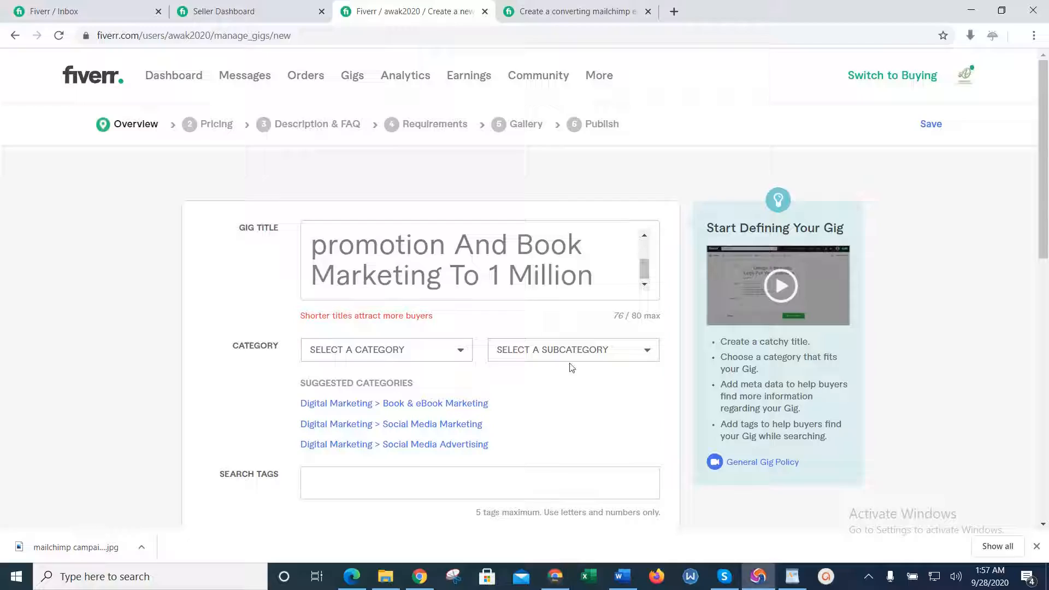
key("BackSpace")
key("BackSpace")
key("BackSpace")
key("BackSpace")
key("BackSpace")
key("BackSpace")
key("BackSpace")
key("BackSpace")
key("BackSpace")
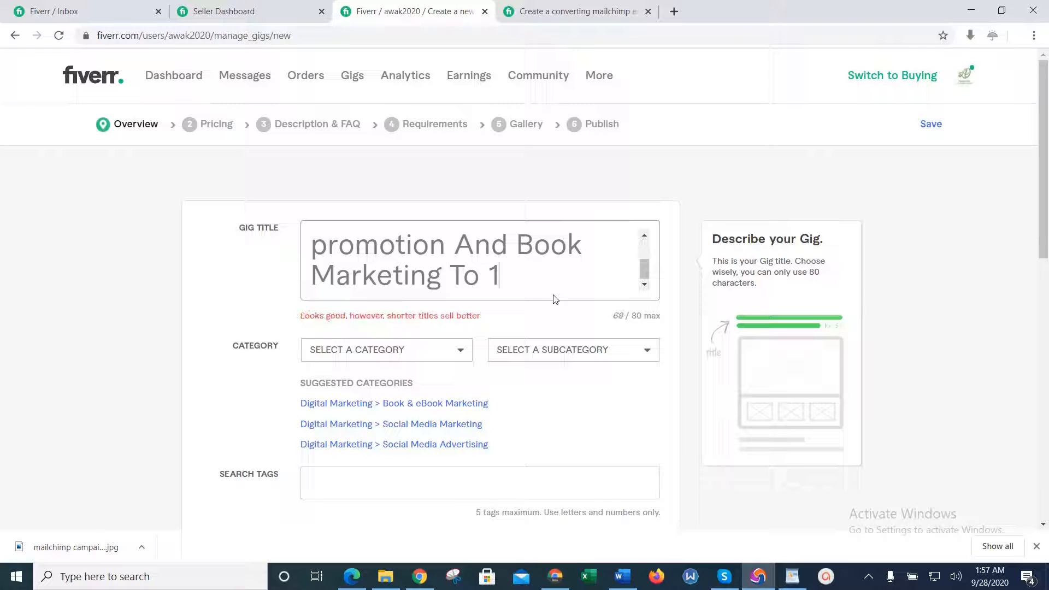
Try ending the gig title with "Active Reader", and clear the wording after "To" again.
type("Active ")
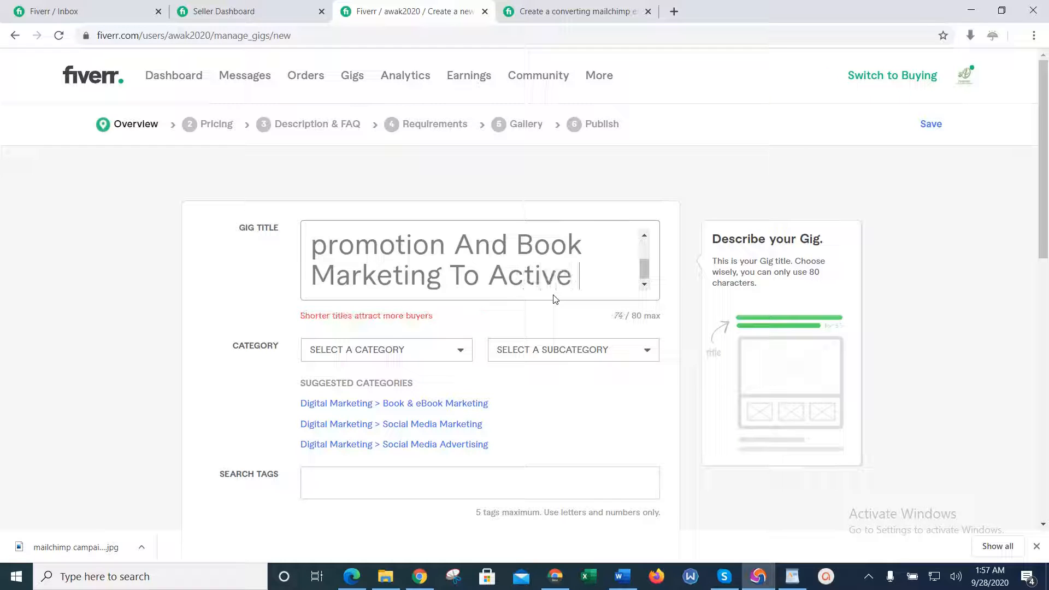
type("Reader")
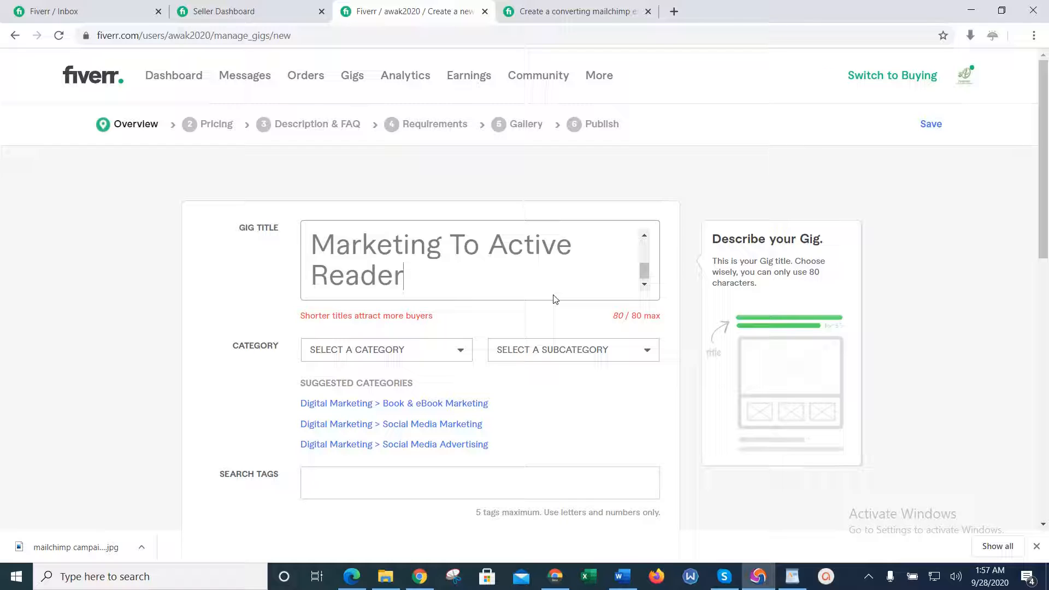
mouse_move(646, 273)
left_mouse_down()
mouse_move(646, 246)
mouse_move(646, 280)
left_mouse_up()
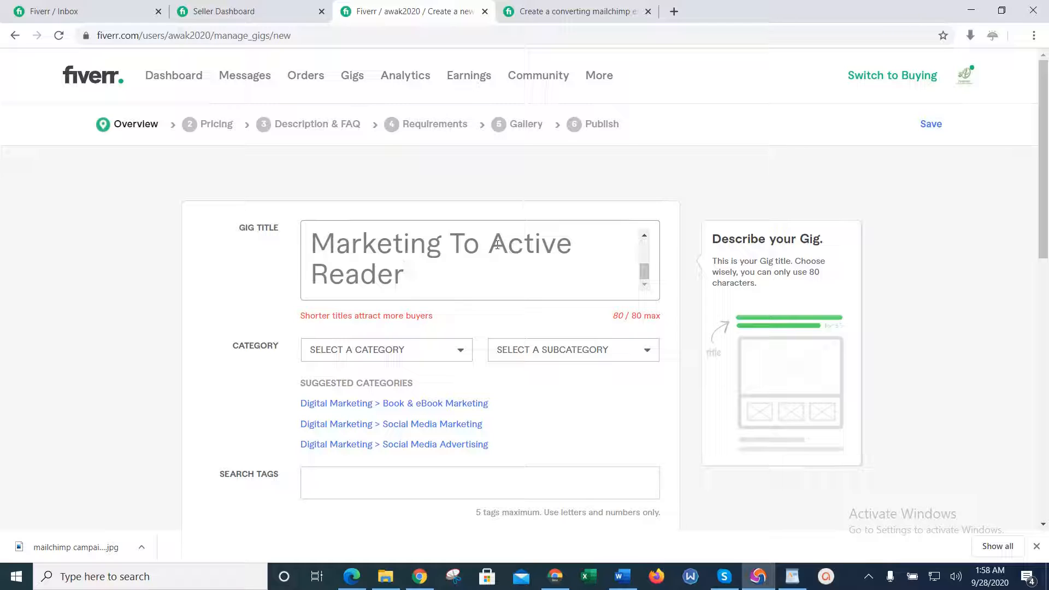
left_click(514, 261, "shift")
key("BackSpace")
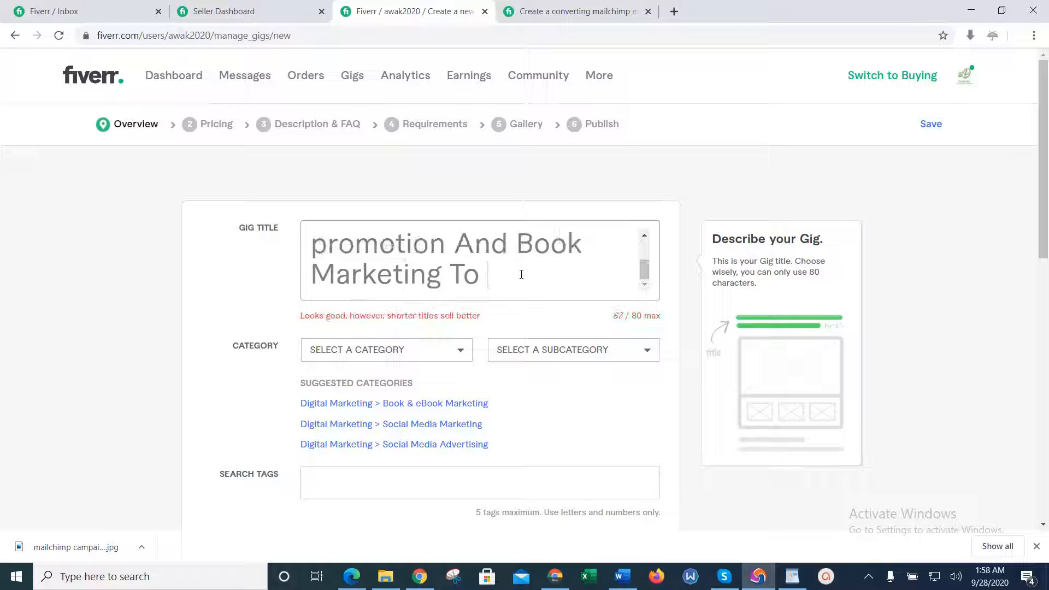
mouse_move(645, 272)
left_mouse_down()
mouse_move(645, 246)
mouse_move(645, 288)
left_mouse_up()
type("Active")
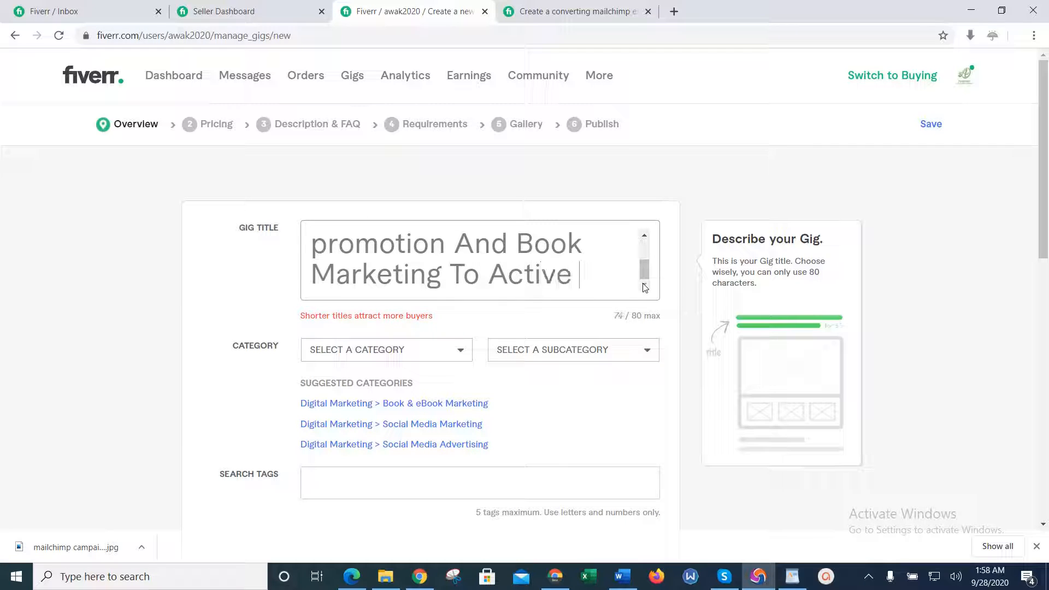
key("BackSpace")
key("BackSpace")
key("BackSpace")
key("BackSpace")
key("BackSpace")
key("BackSpace")
key("BackSpace")
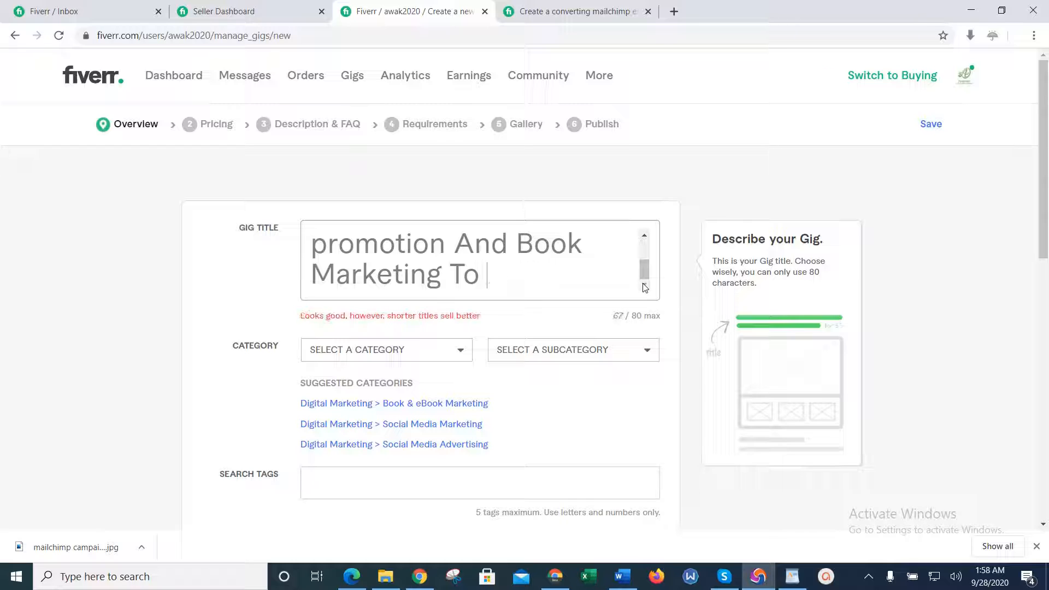
End the gig title with "Book Readers" and capitalize the first letter of "Promotion".
type("Readers")
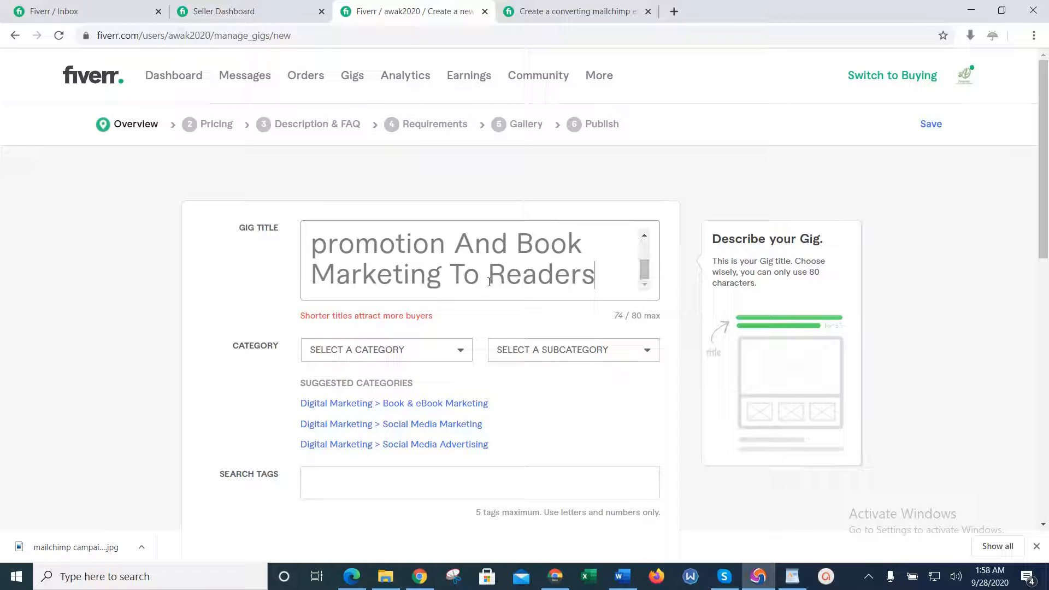
type("Book")
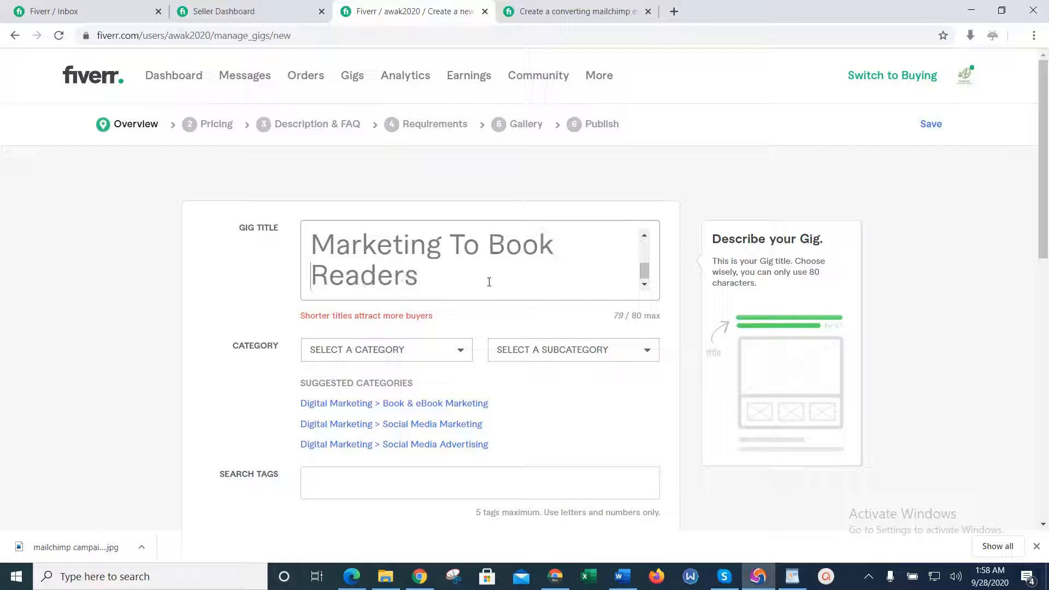
mouse_move(644, 271)
left_mouse_down()
mouse_move(644, 247)
mouse_move(643, 266)
left_mouse_up()
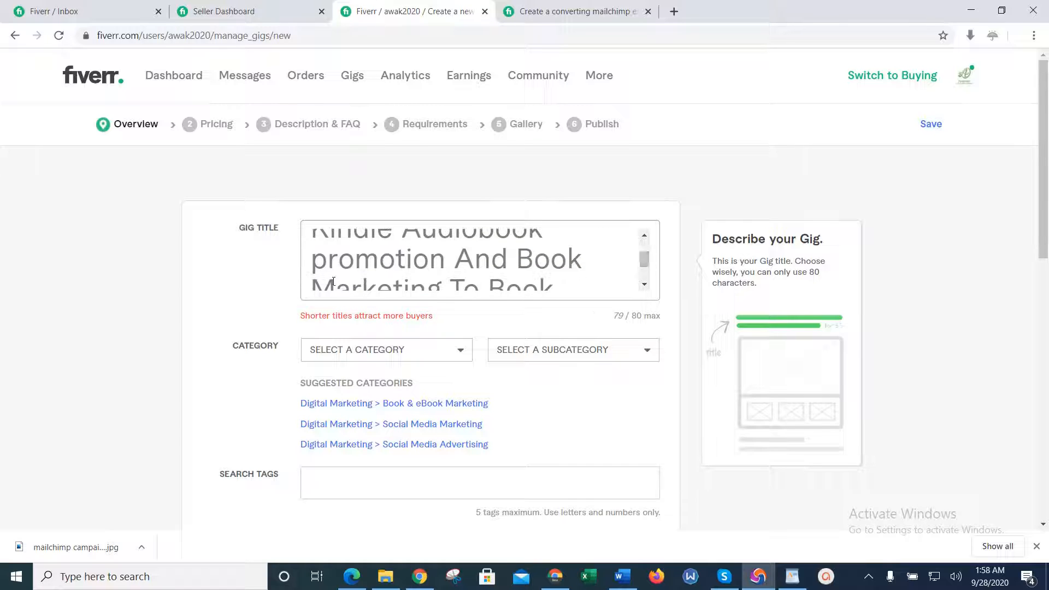
key("BackSpace")
type("P")
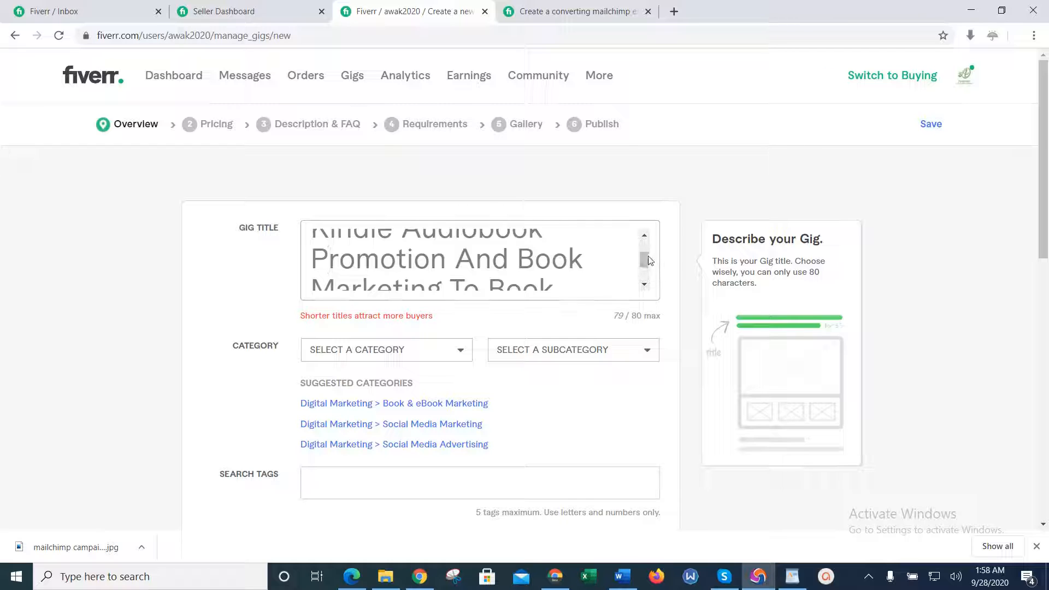
mouse_move(646, 259)
left_mouse_down()
mouse_move(647, 278)
mouse_move(645, 240)
mouse_move(646, 278)
left_mouse_up()
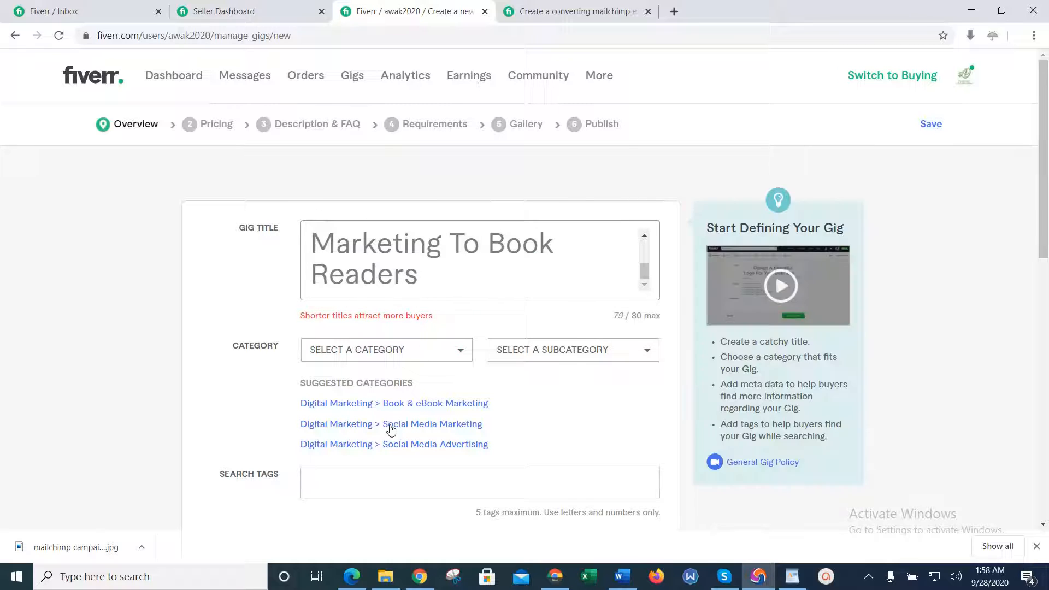
Set the gig category to Digital Marketing > Book & eBook Marketing, and compare it with the category of the top-rated competing ebook gig in Chrome.
left_click(389, 403)
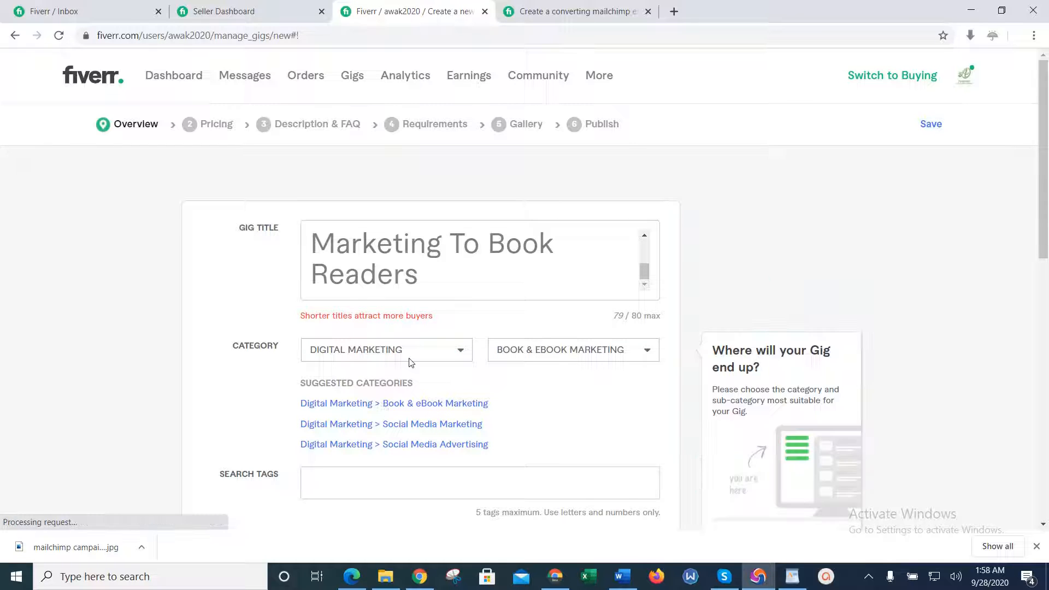
left_click(560, 583)
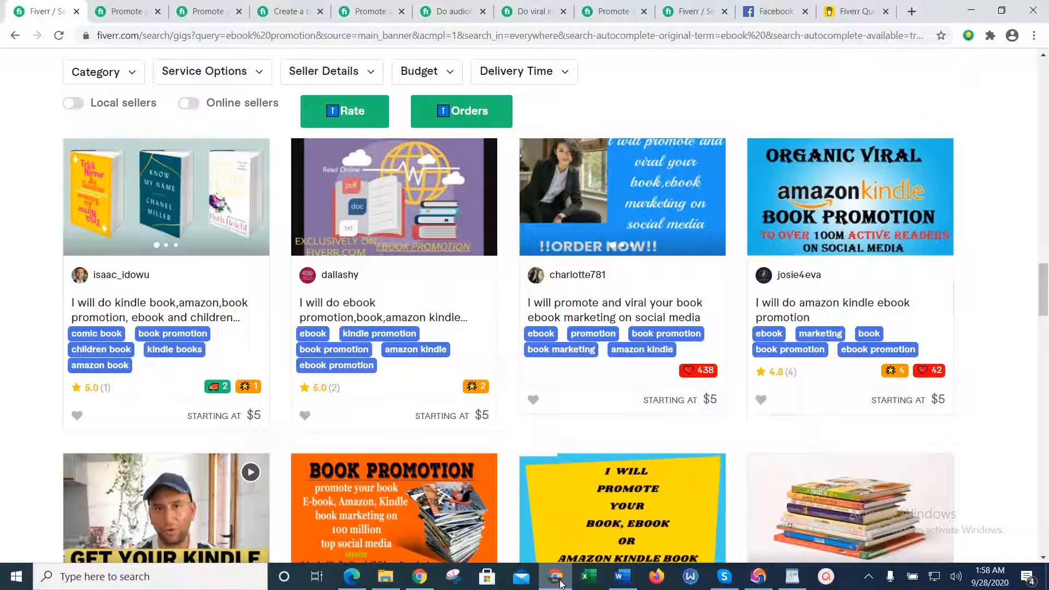
left_click(136, 6)
left_click(315, 158)
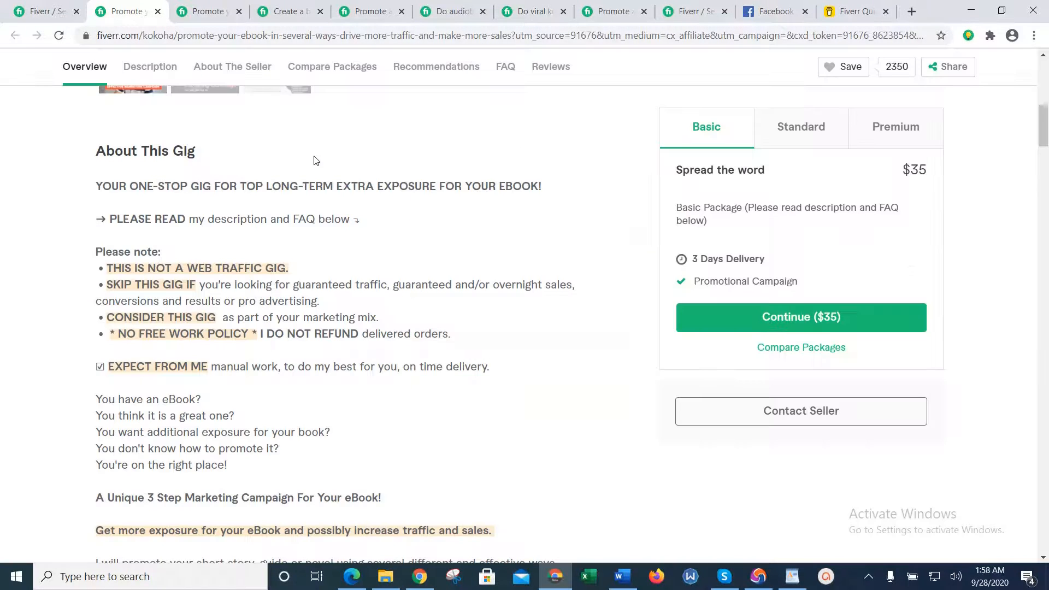
scroll(314, 160, "up", 10)
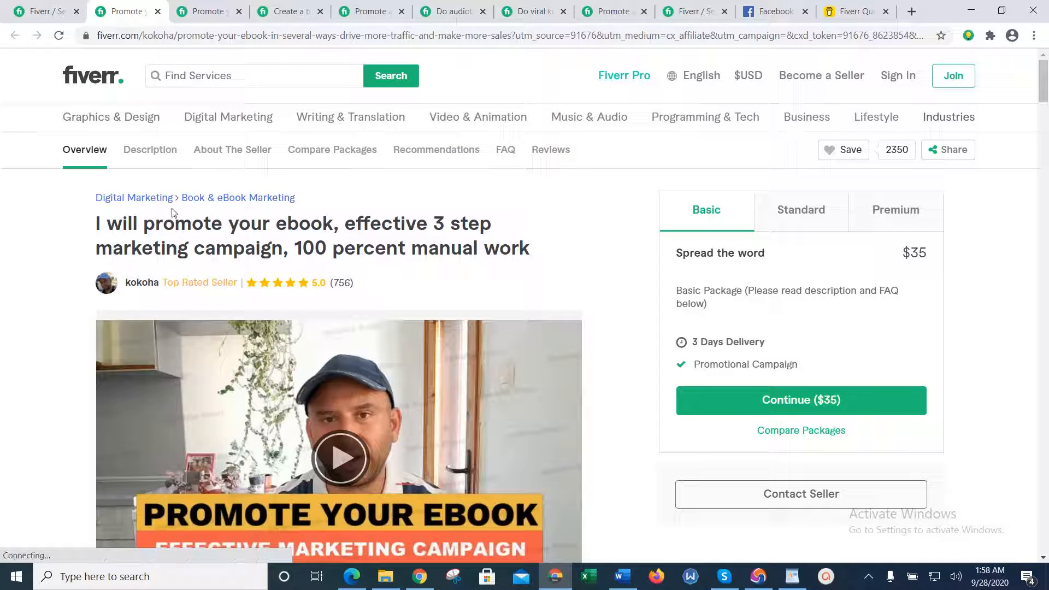
left_click(224, 202)
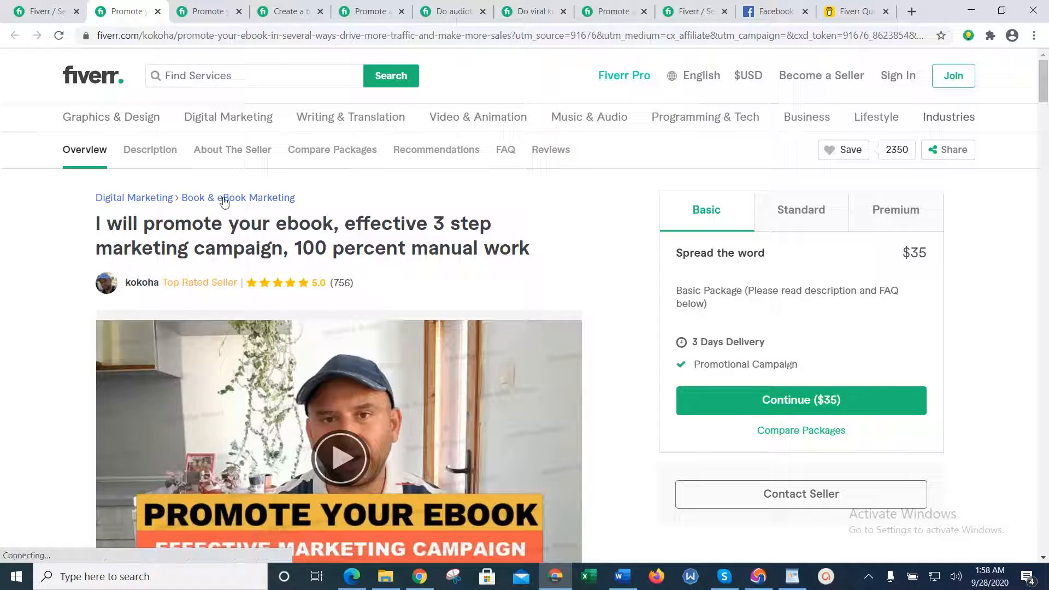
Compare the categories of the remaining opened competing ebook gigs, and skim the description of the podcast promotion gig.
left_click(231, 7)
left_click(268, 202)
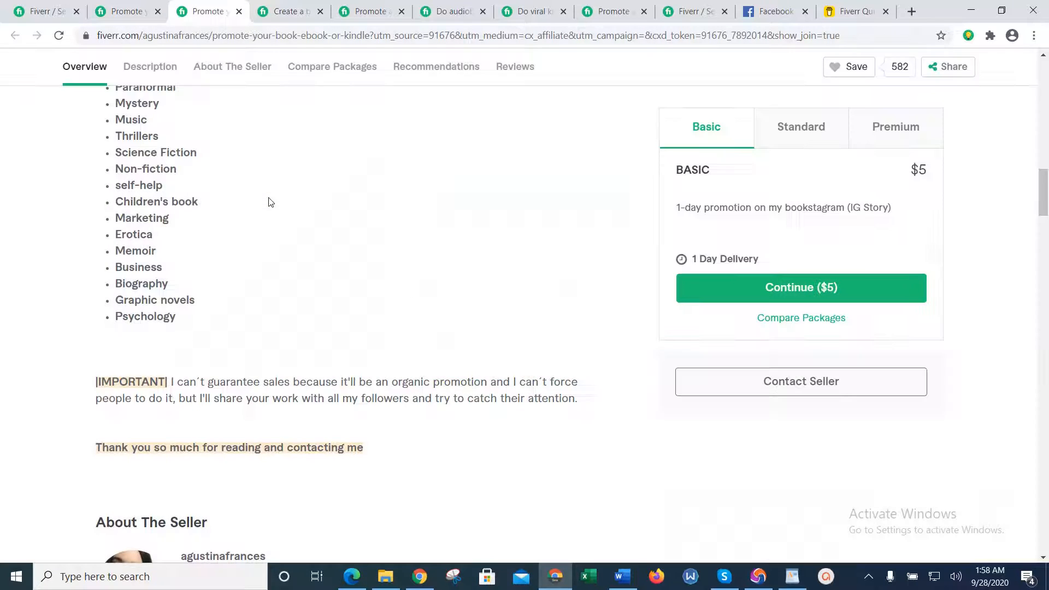
scroll(267, 202, "up", 10)
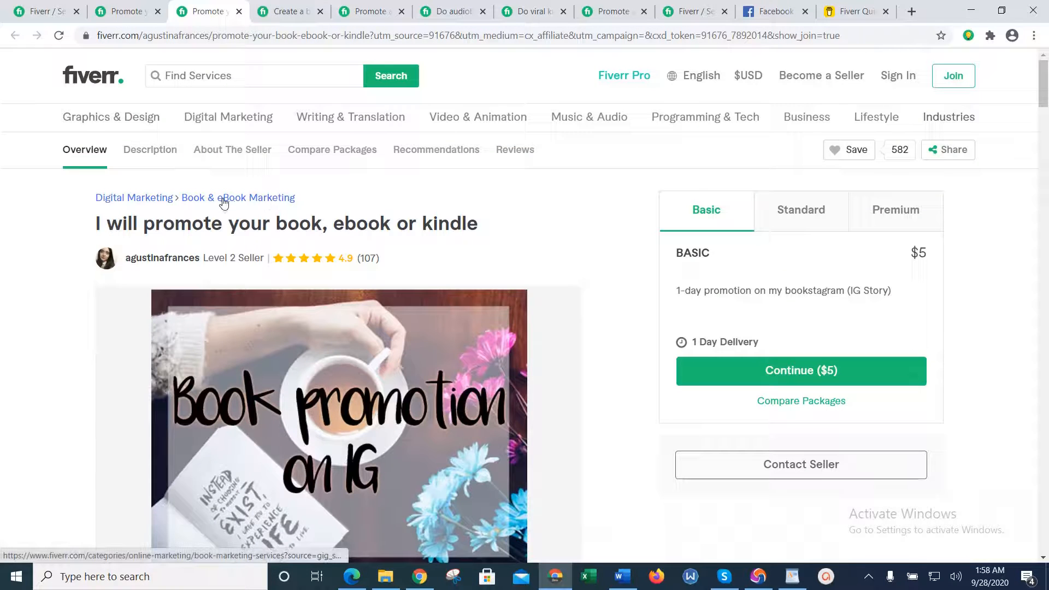
key("ctrl+Tab")
scroll(262, 213, "up", 6)
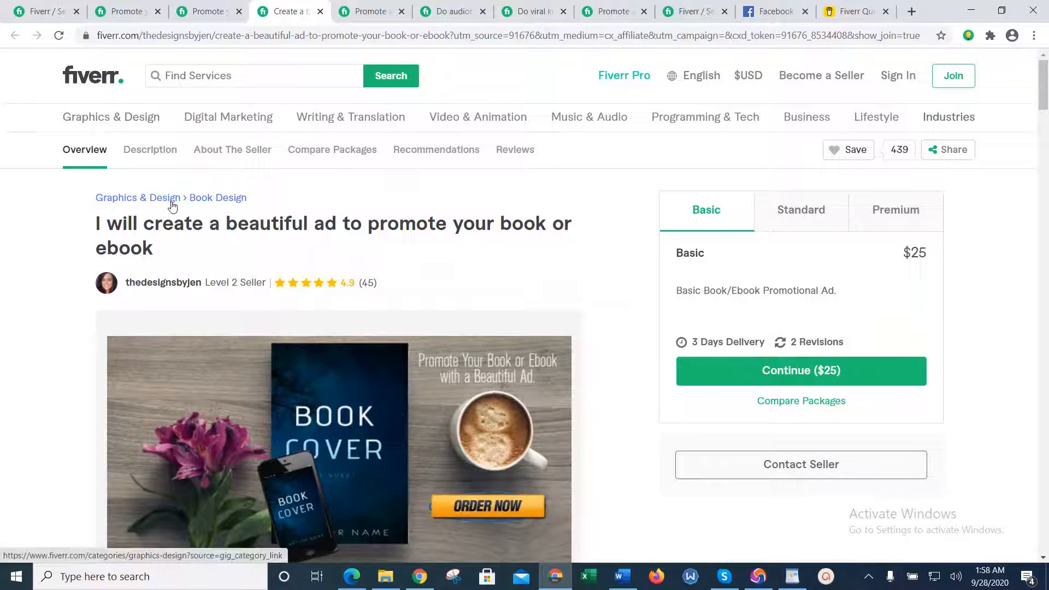
left_click(369, 5)
left_click(297, 238)
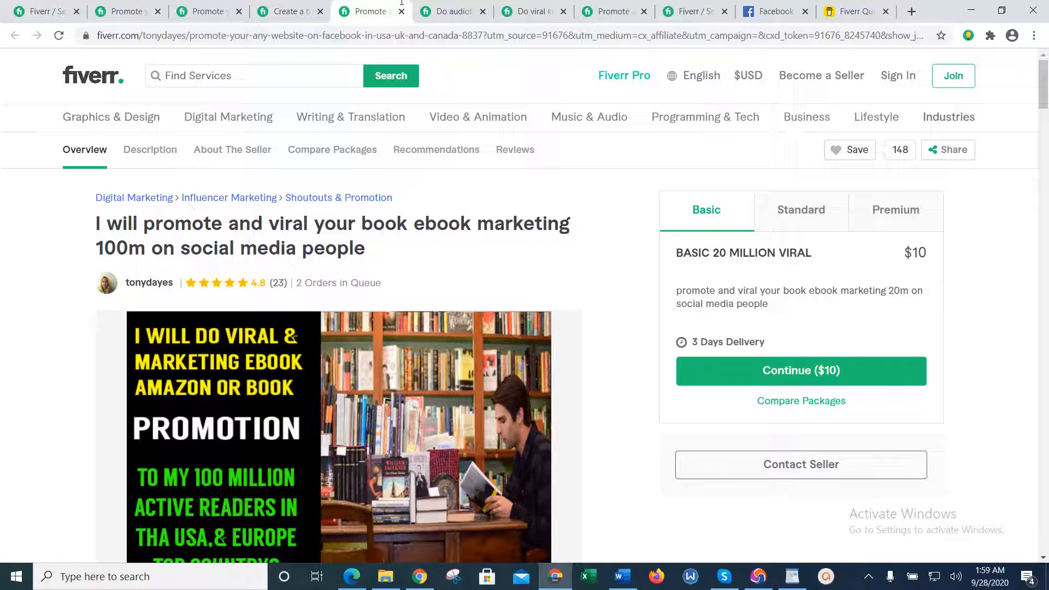
left_click(451, 11)
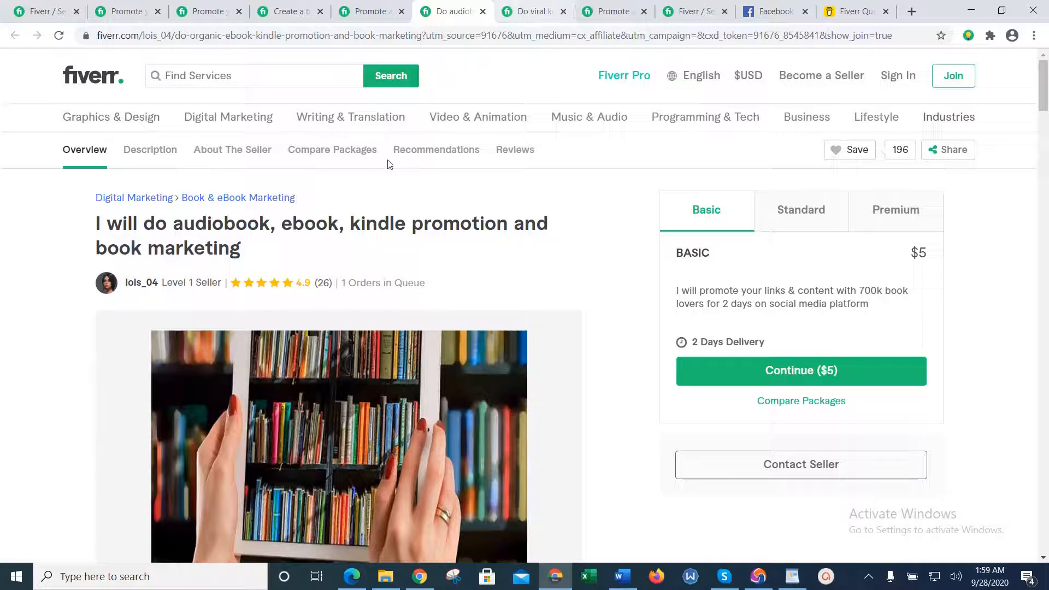
key("ctrl+Tab")
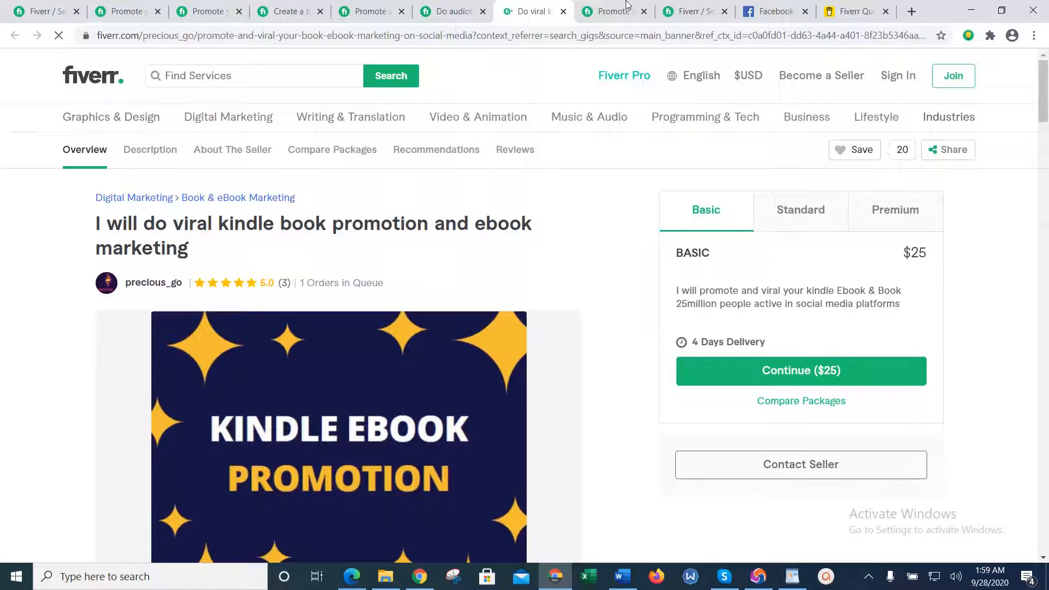
left_click(626, 6)
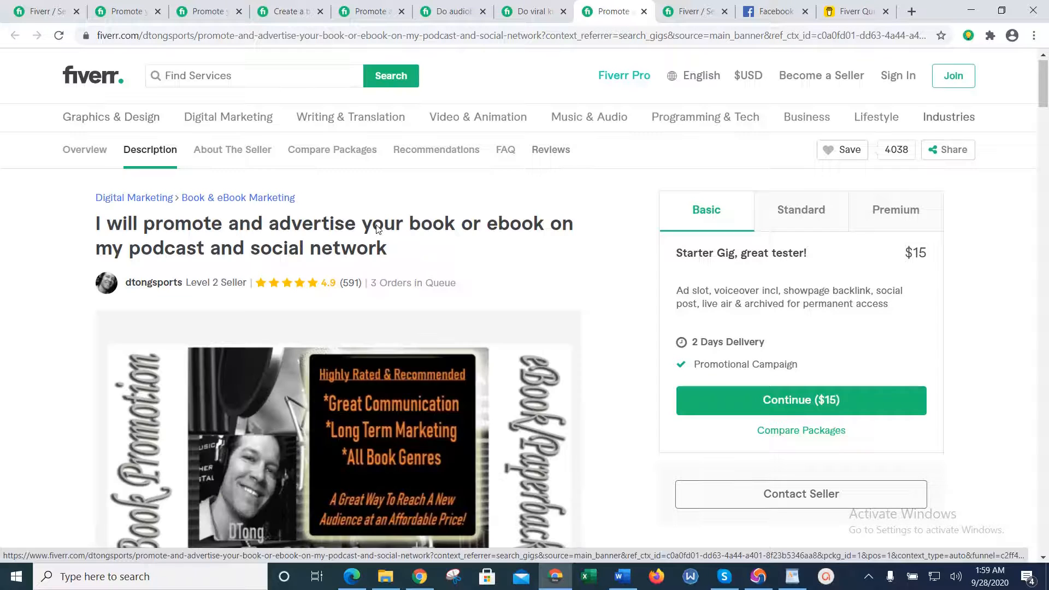
scroll(377, 229, "down", 13)
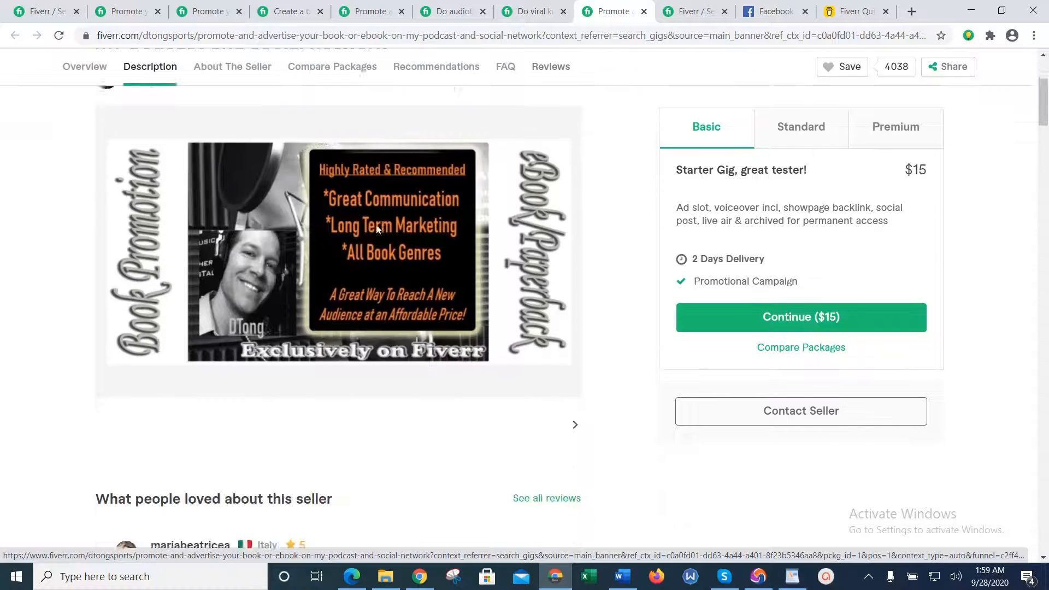
scroll(377, 228, "down", 2)
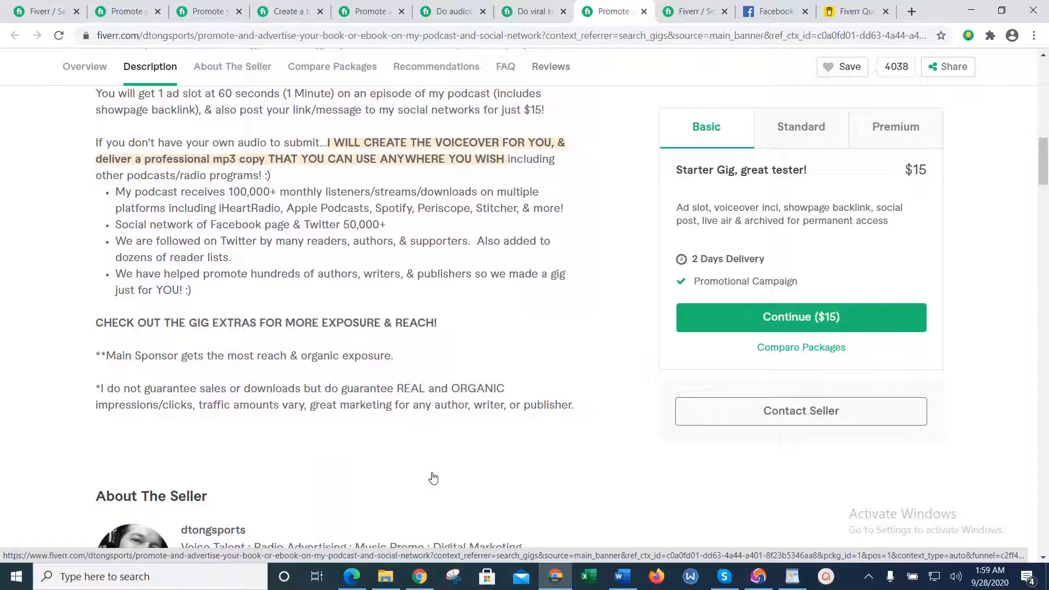
Glance over the competing gigs in the Chrome search results, and return to the Search Tags field of the new gig.
left_click(417, 575)
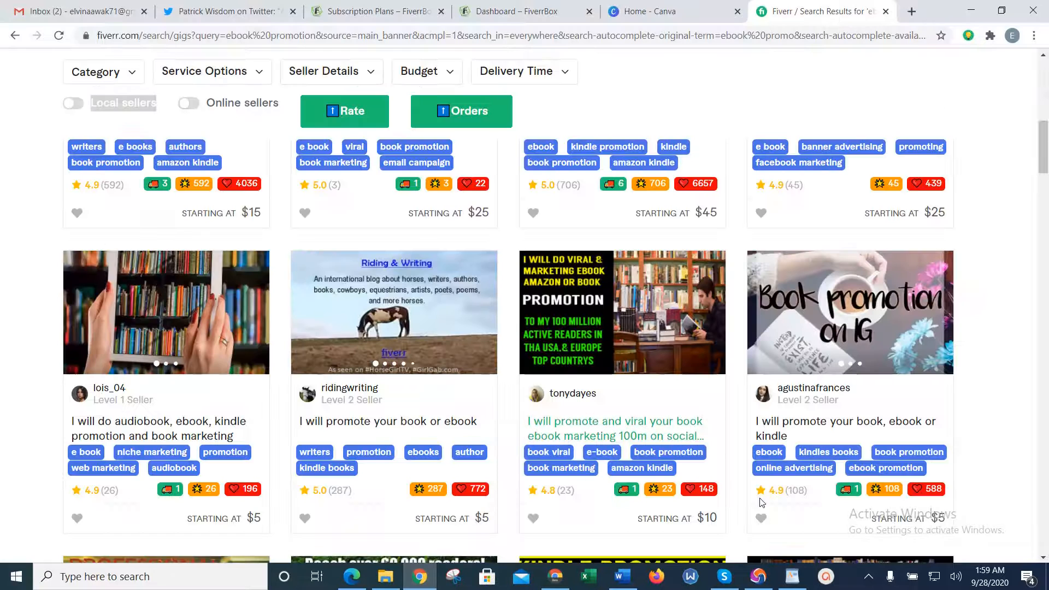
scroll(1046, 167, "up", 3)
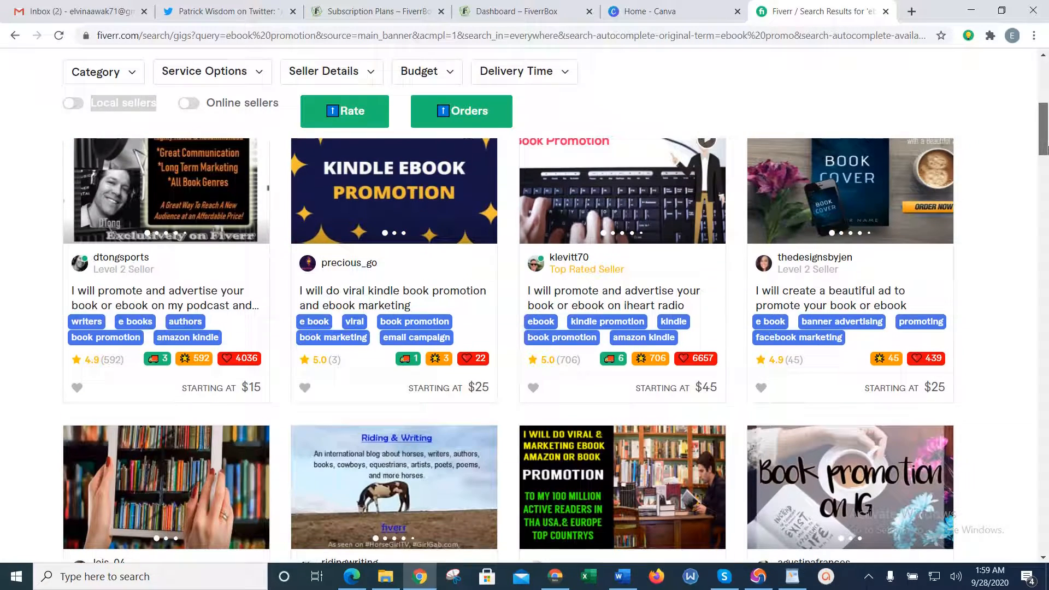
left_click(758, 578)
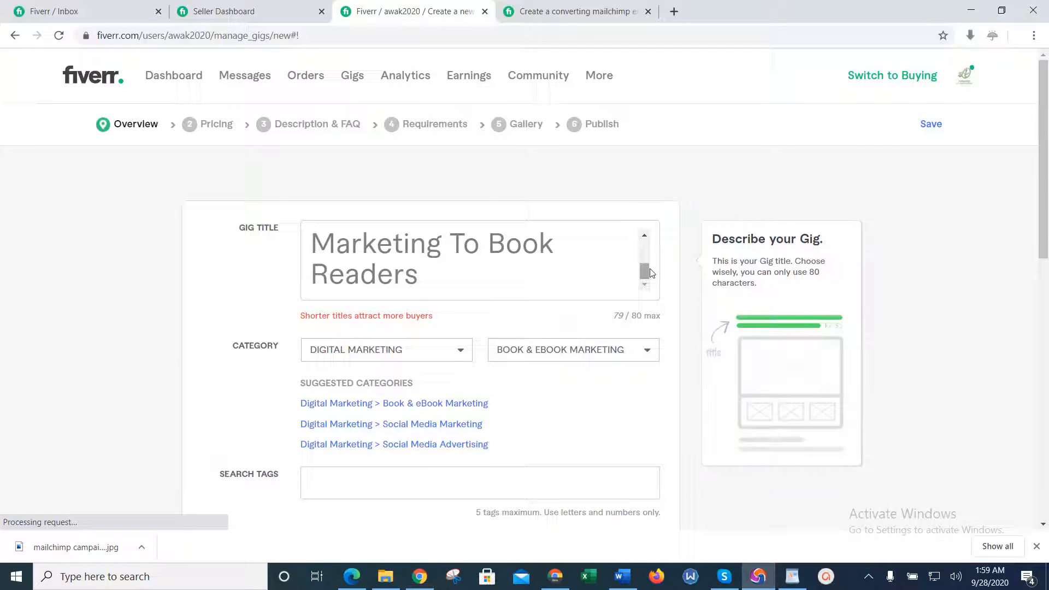
mouse_move(645, 271)
left_mouse_down()
mouse_move(649, 249)
mouse_move(647, 279)
left_mouse_up()
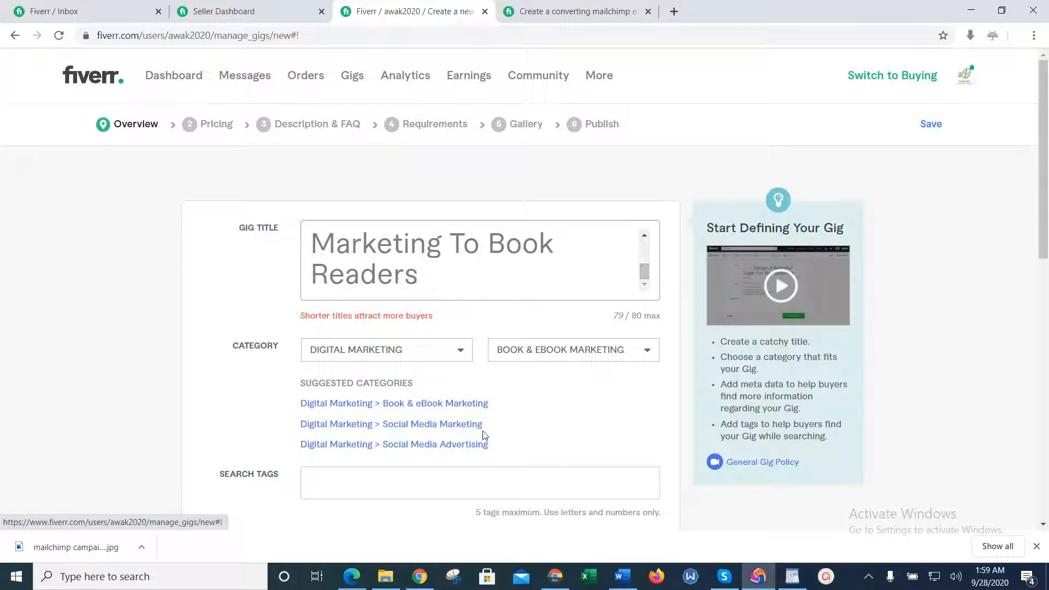
scroll(1047, 232, "down", 2)
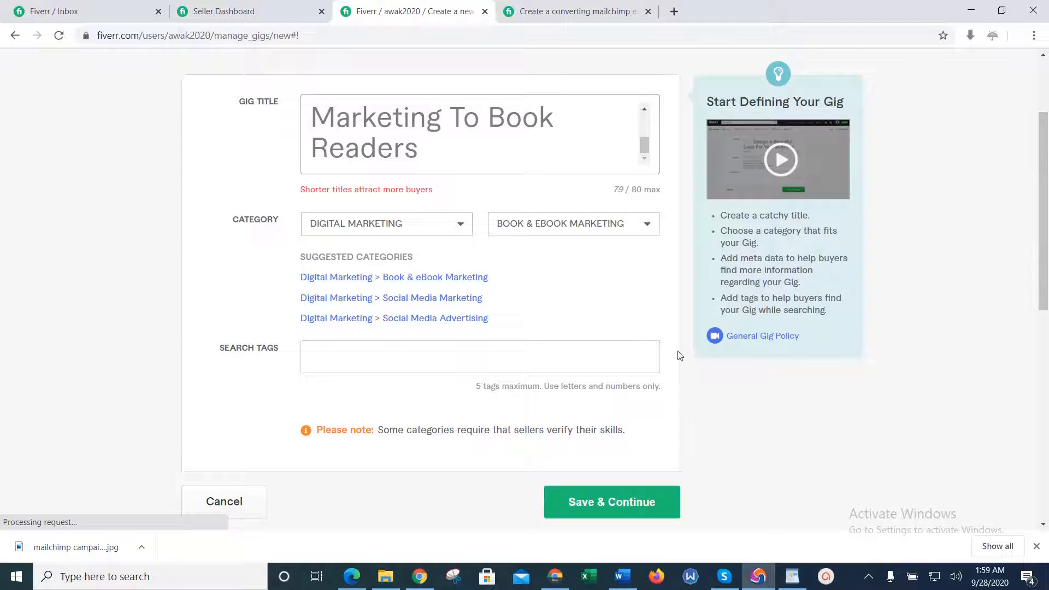
left_click(609, 355)
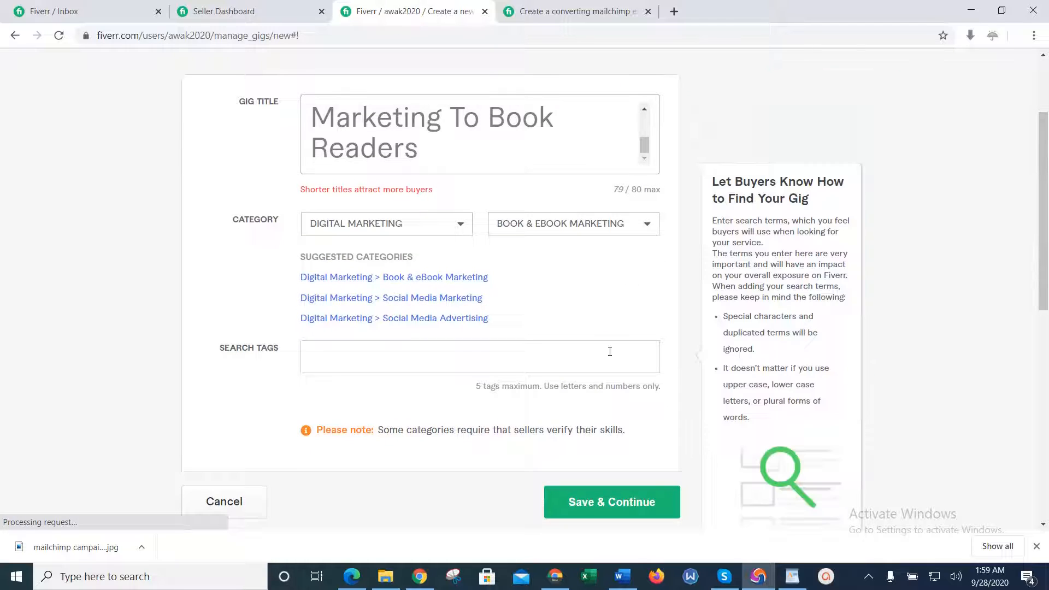
Examine the Top Focus Keywords and the tags of the competing gigs in the "ebook promotion" search results in Chrome.
left_click(424, 578)
mouse_move(1045, 122)
left_mouse_down()
mouse_move(1047, 91)
mouse_move(1047, 117)
left_mouse_up()
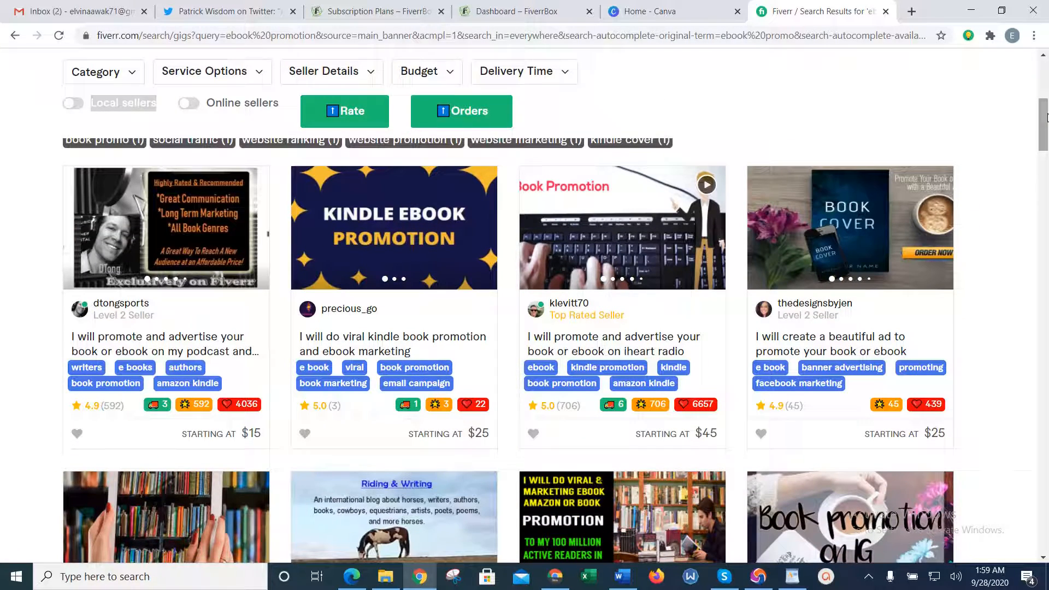
left_click_drag(1047, 115, 1047, 101)
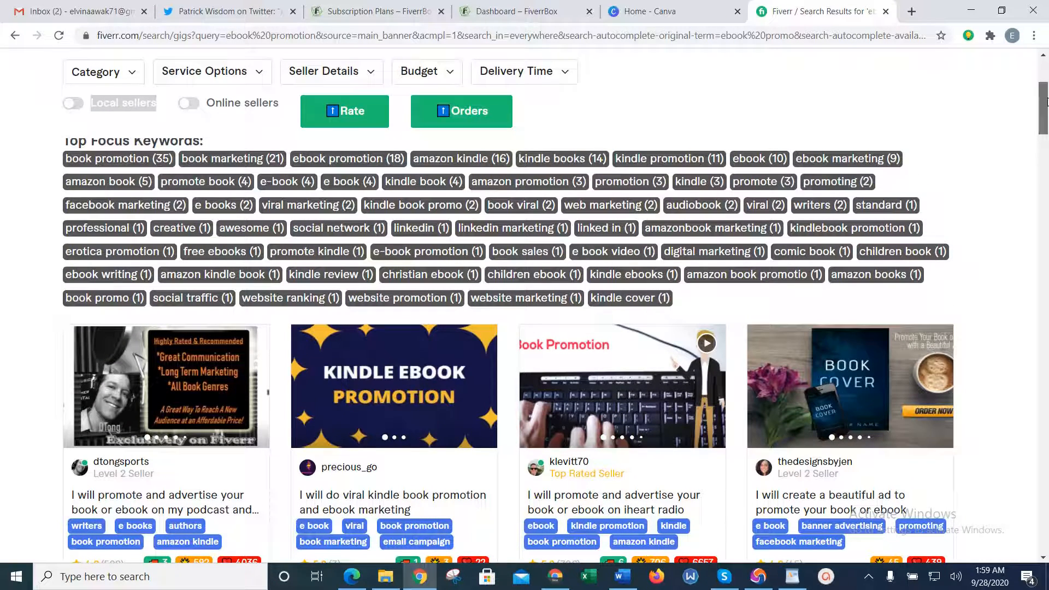
scroll(1047, 101, "down", 1)
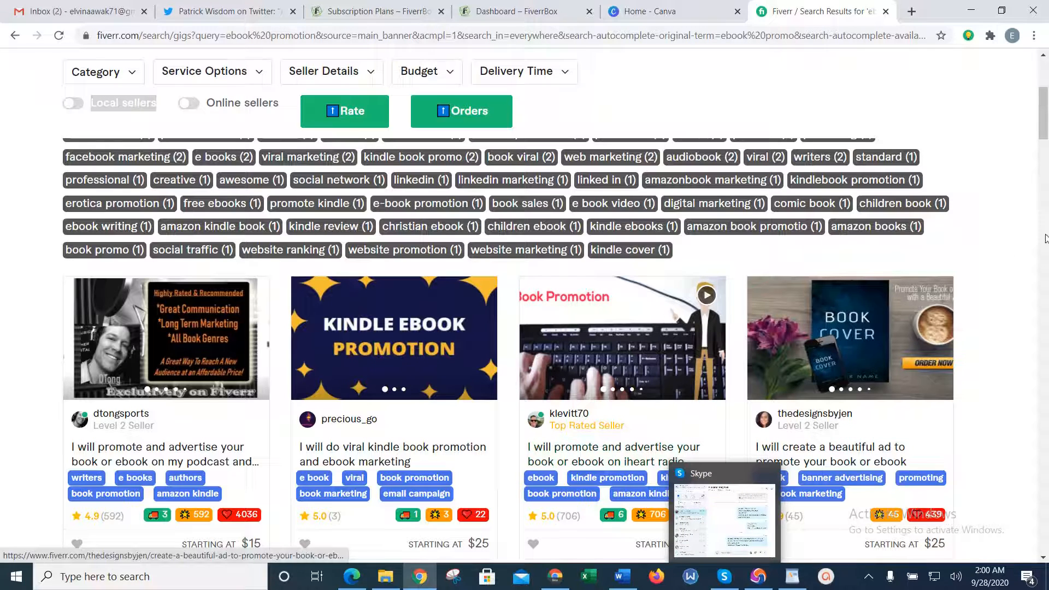
left_click_drag(1045, 134, 1045, 170)
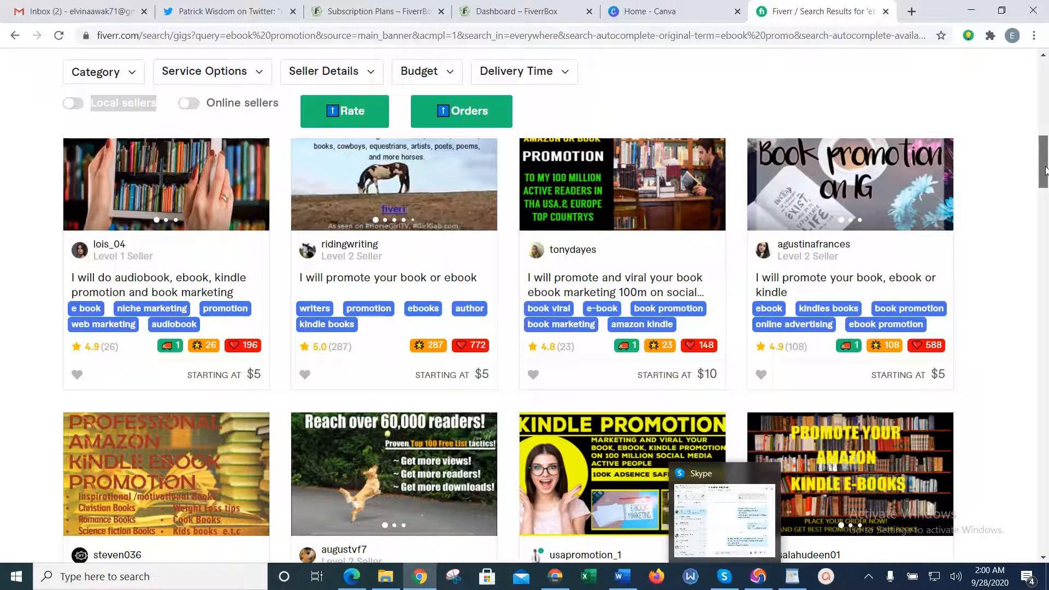
left_click_drag(1044, 169, 1044, 109)
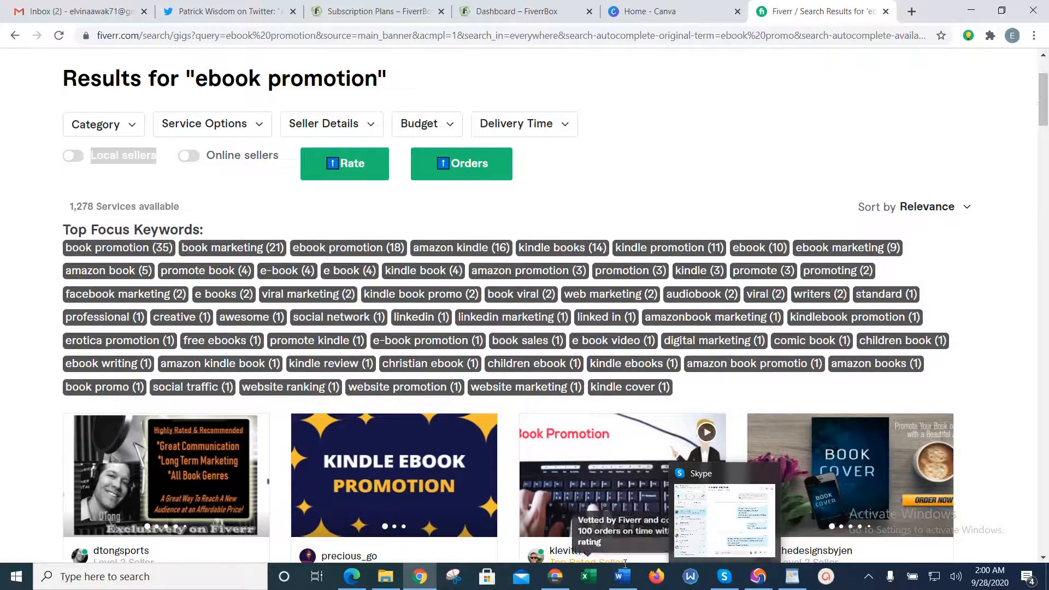
Add "ebook" as the first search tag of the new gig in the seller browser.
left_click(782, 575)
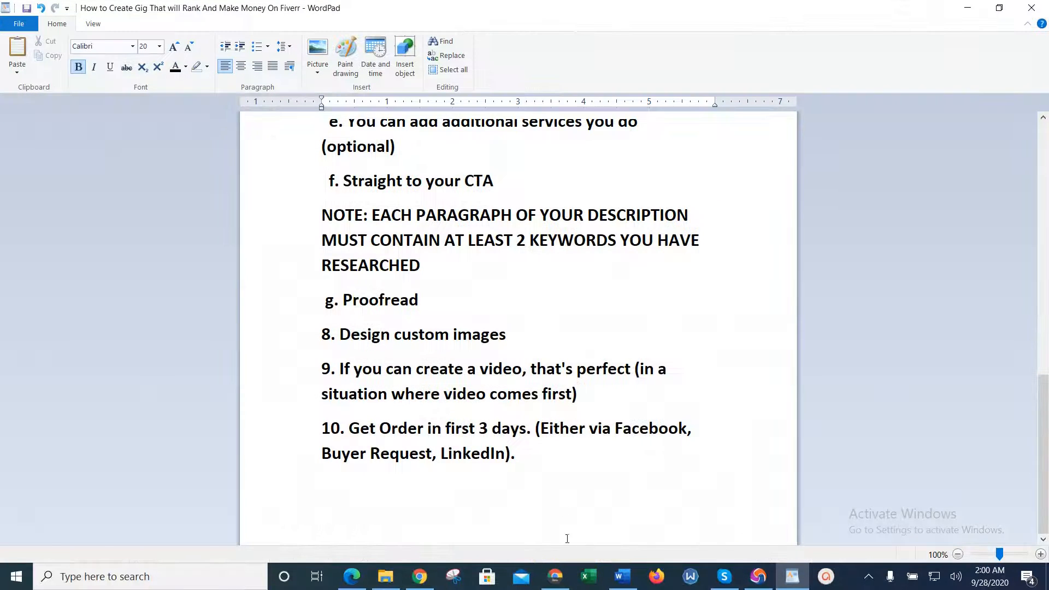
left_click(758, 576)
left_click(454, 353)
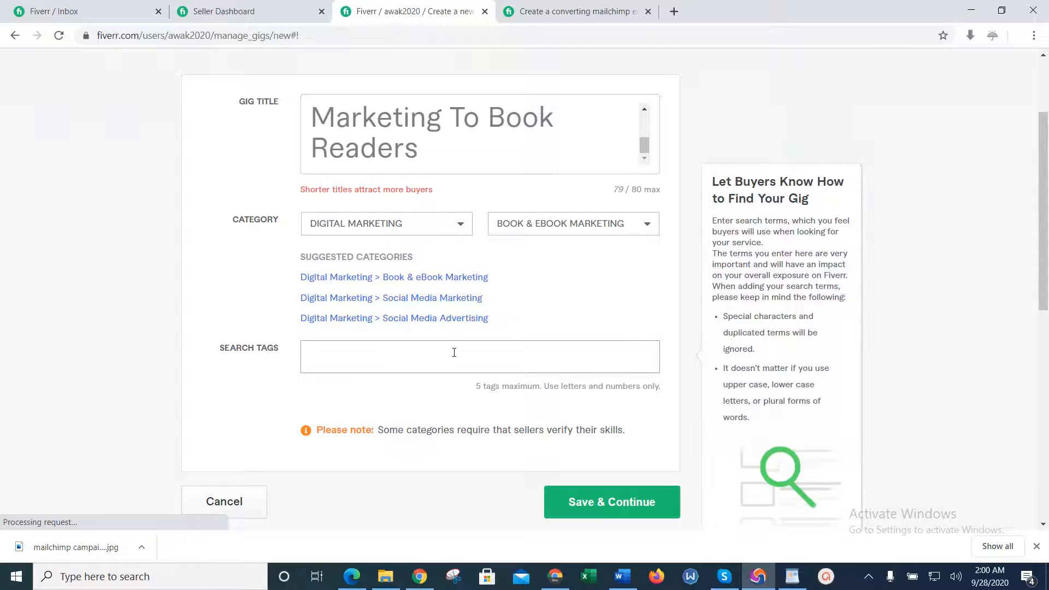
type("ebook")
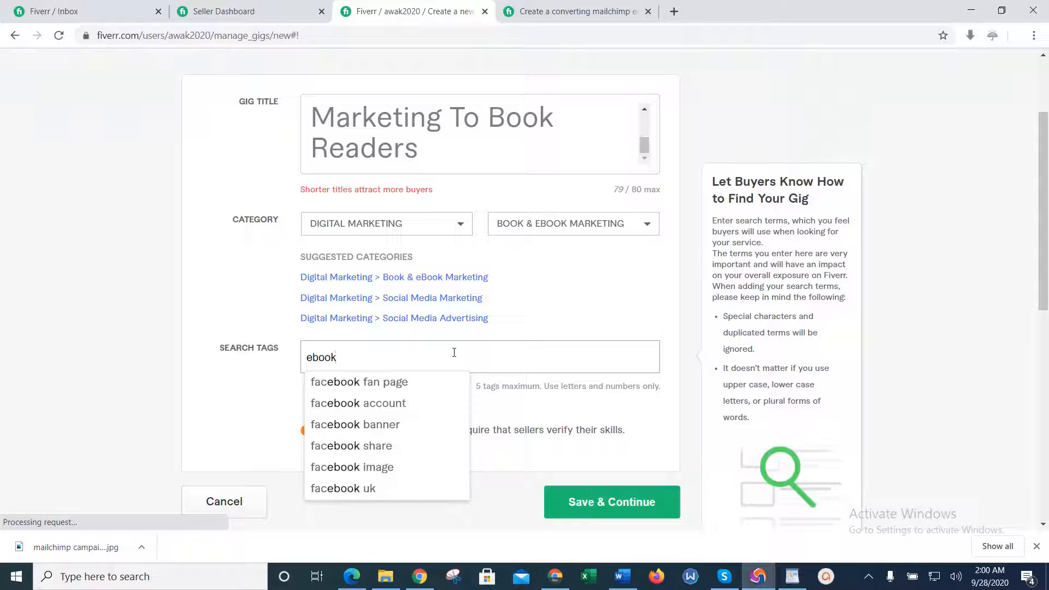
key("Return")
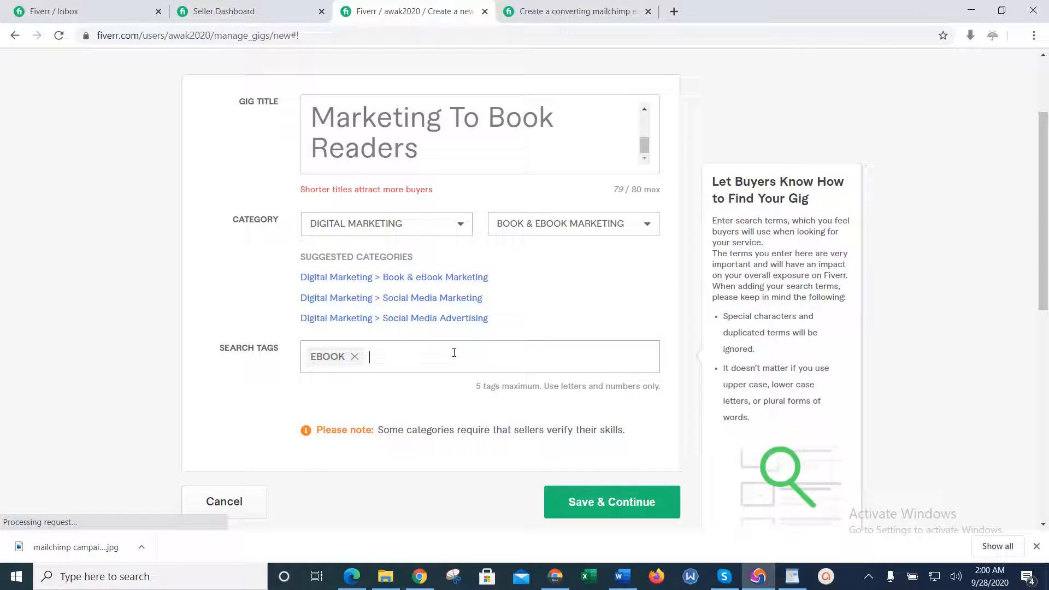
Check the competitors' keywords in the Chrome search results again, and add "book promotion" as the second search tag.
left_click(420, 576)
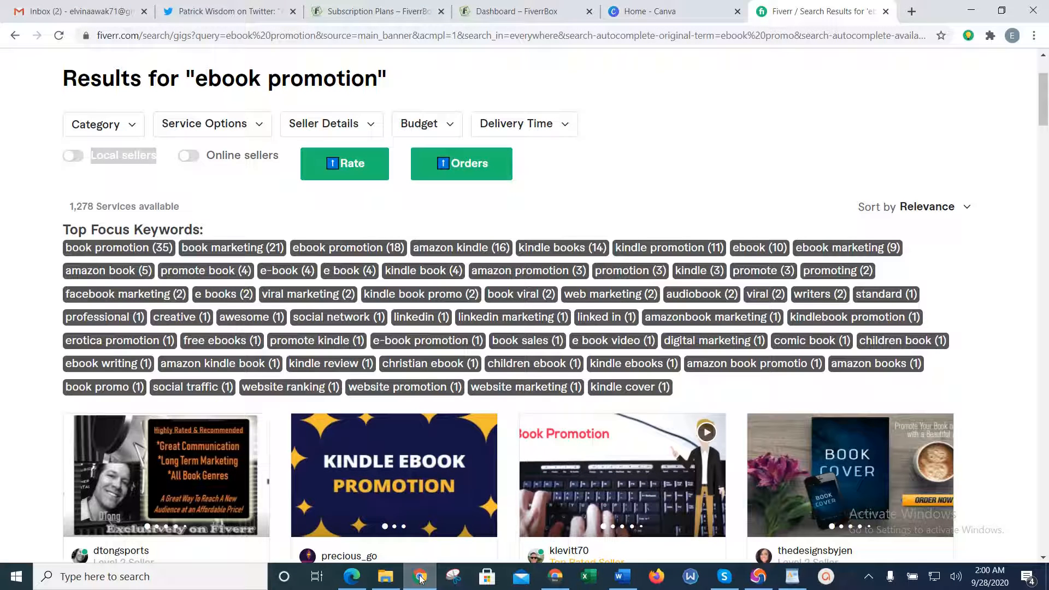
left_click(421, 579)
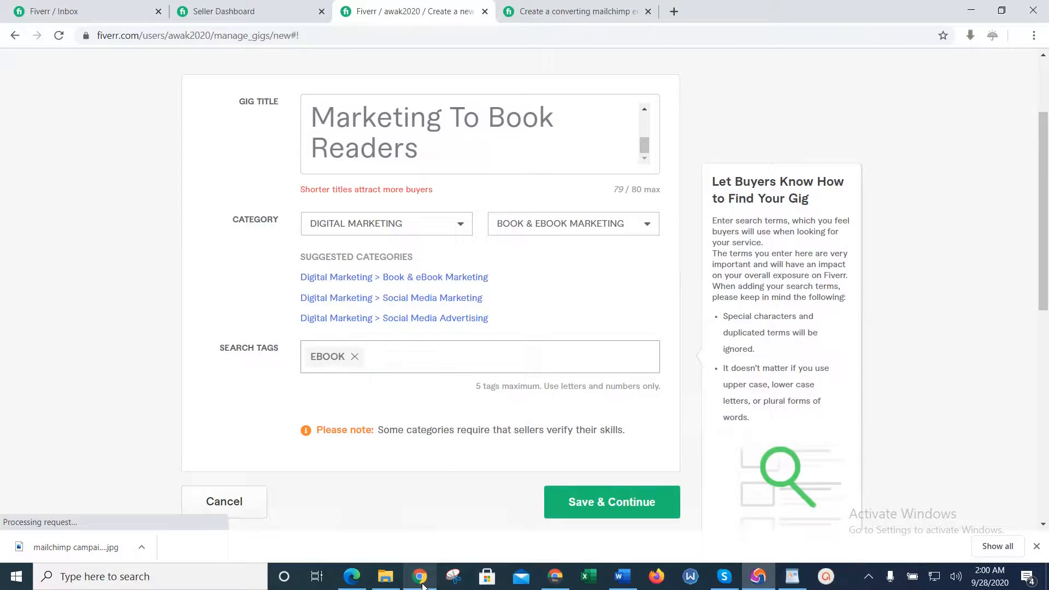
left_click(421, 578)
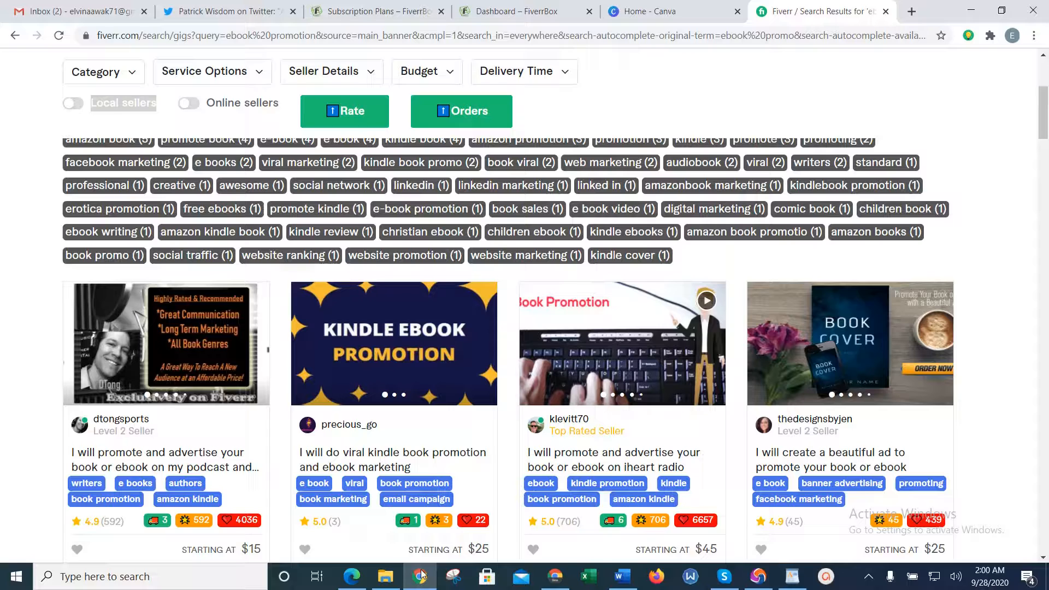
left_click(421, 575)
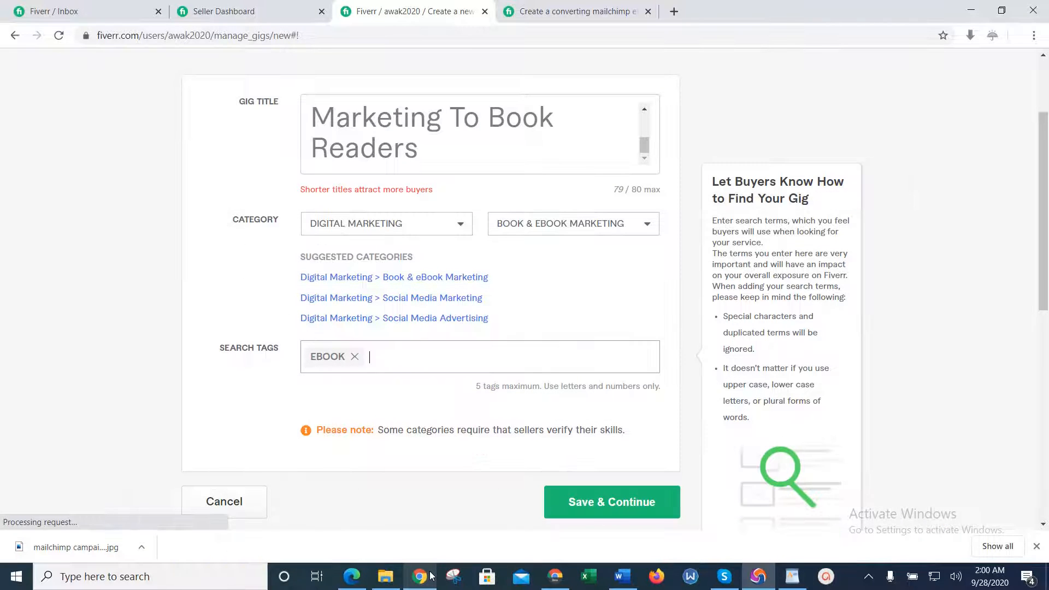
type("book")
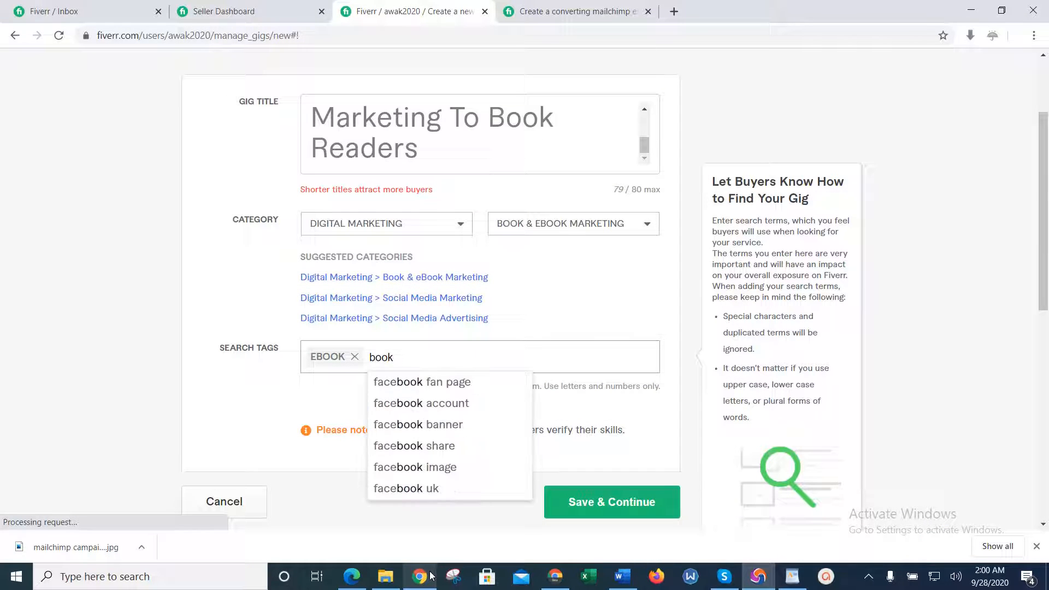
type(" promoti")
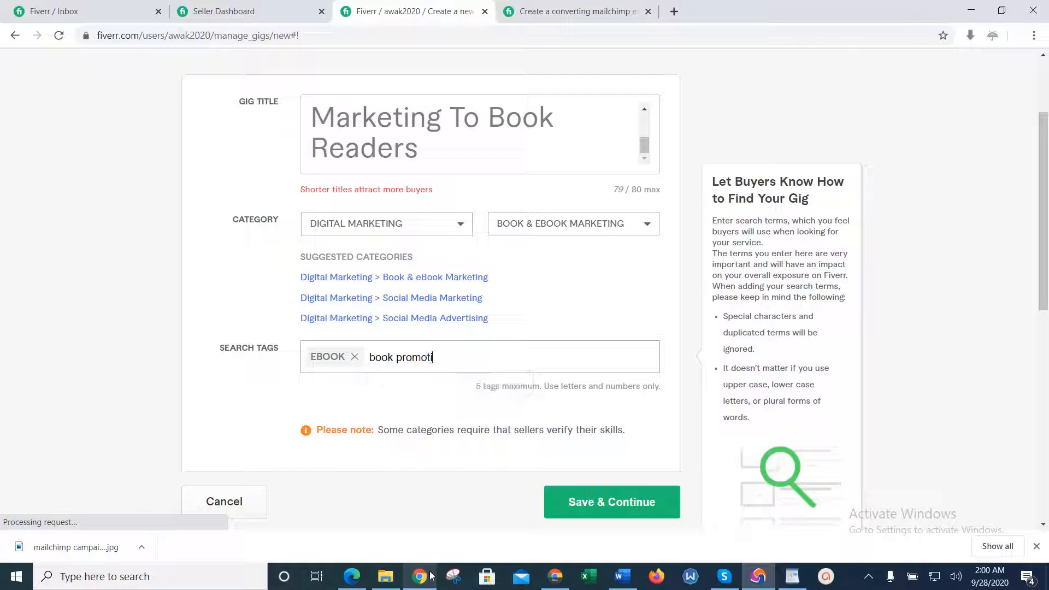
type("on")
key("Return")
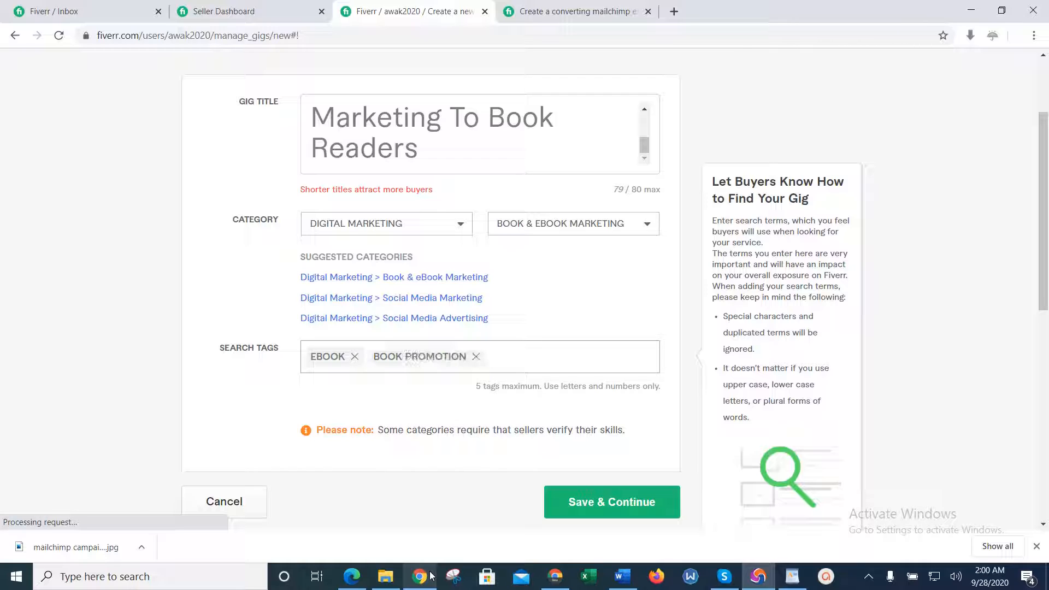
Add "kindle promotion" as the third search tag, and bring up the browser window with the opened competing gigs.
type("kindle ")
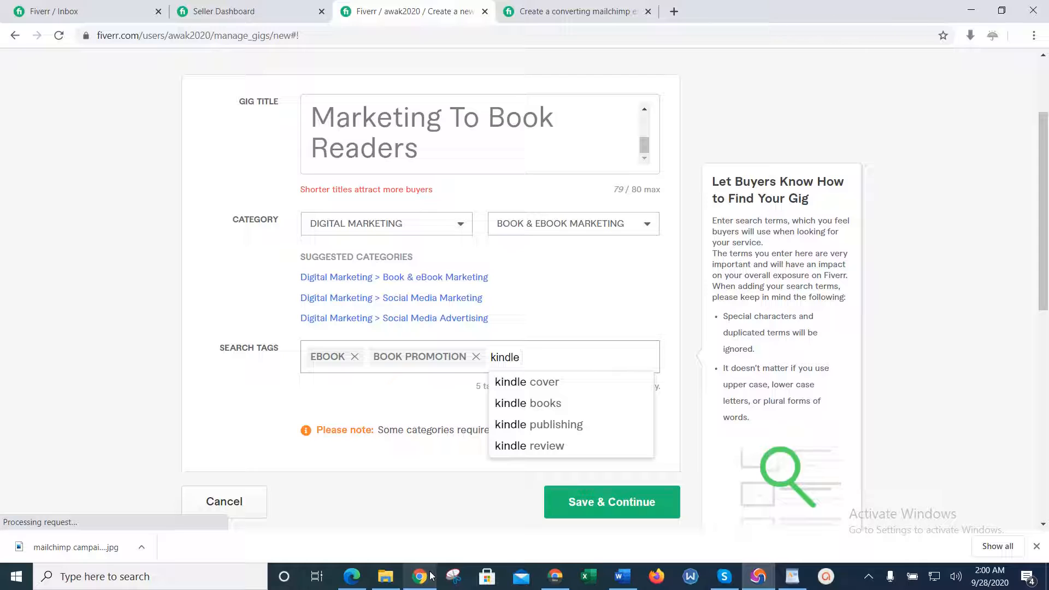
type("promotion")
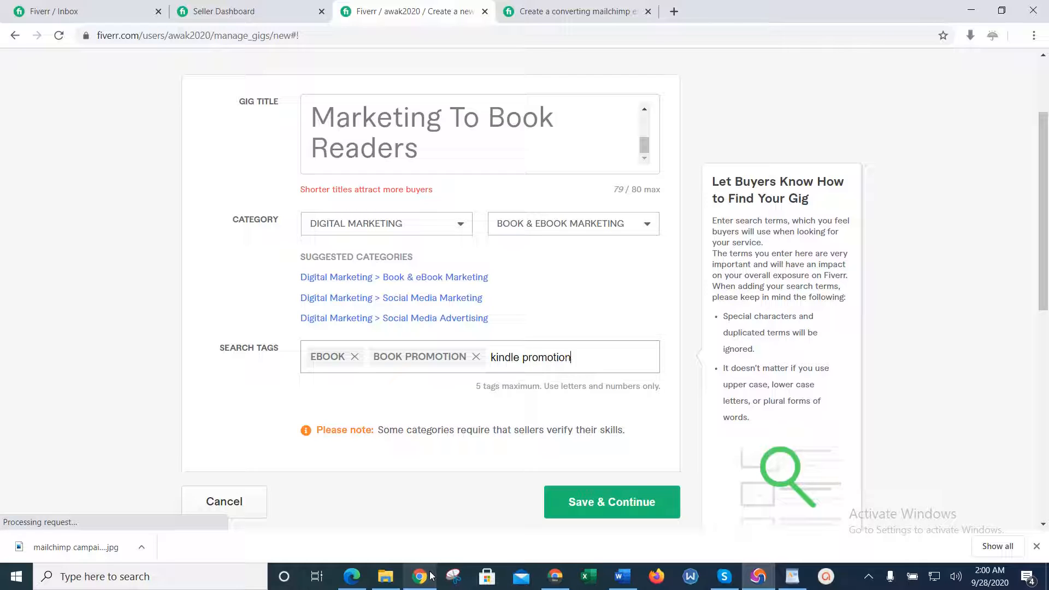
key("Return")
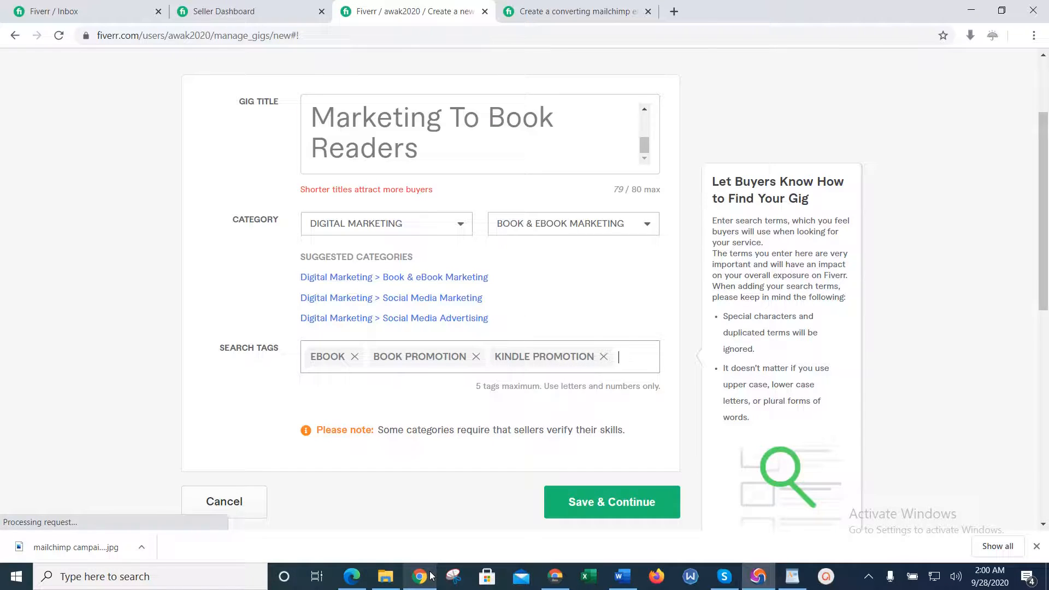
left_click(555, 577)
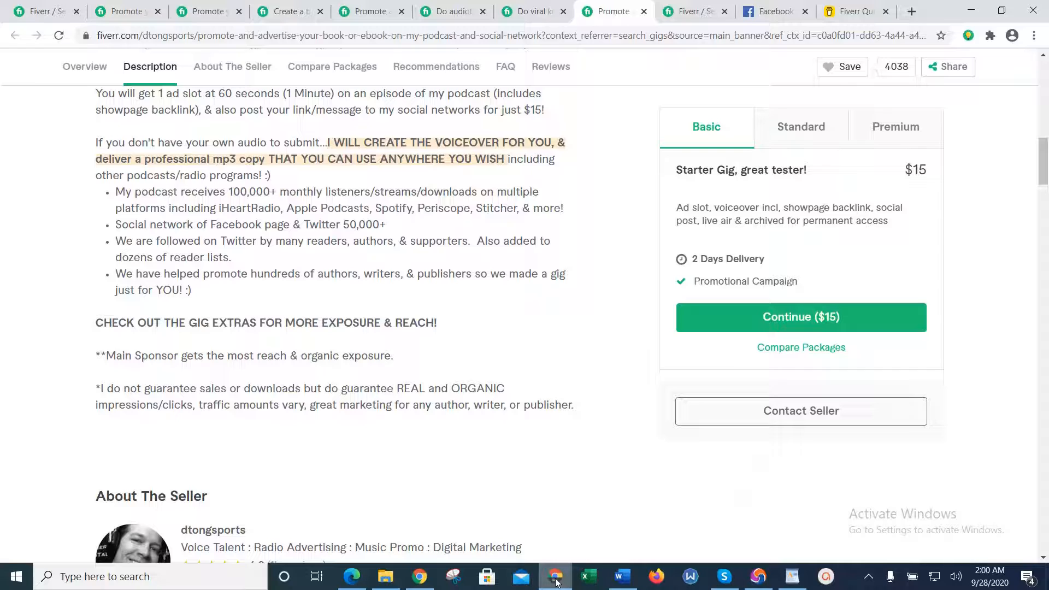
Examine the Top Focus Keywords and the tags of the competing gigs in the Chrome "ebook promotion" search results for further search tags.
left_click(419, 580)
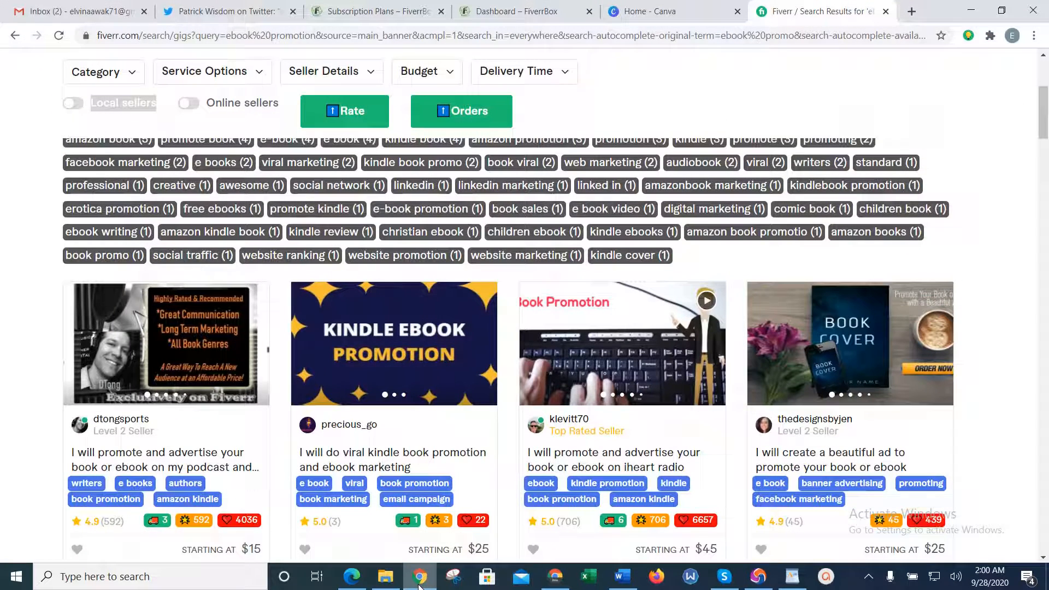
key("Up")
key("Up")
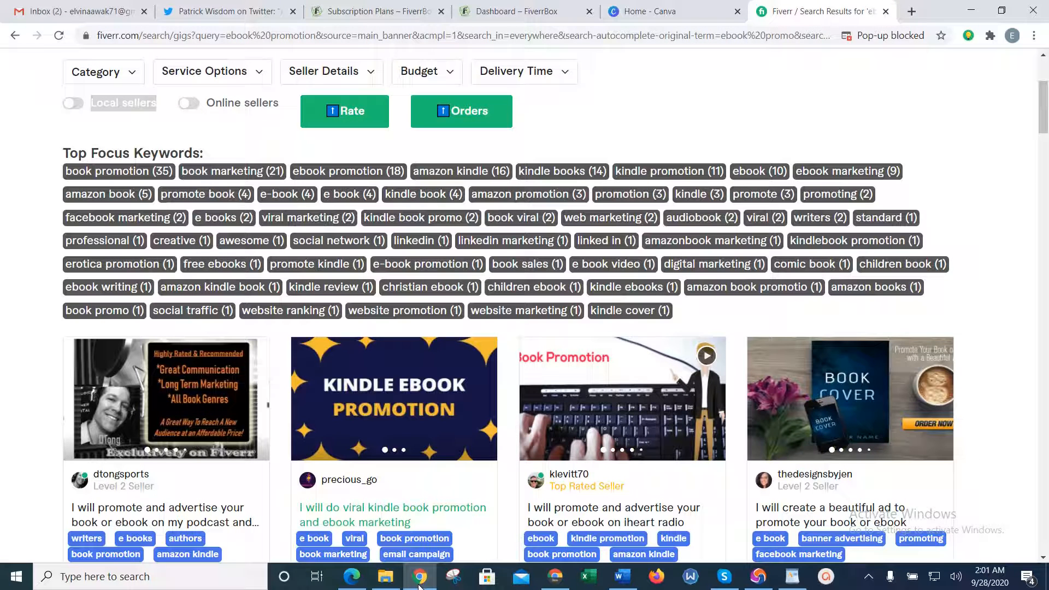
key("Down")
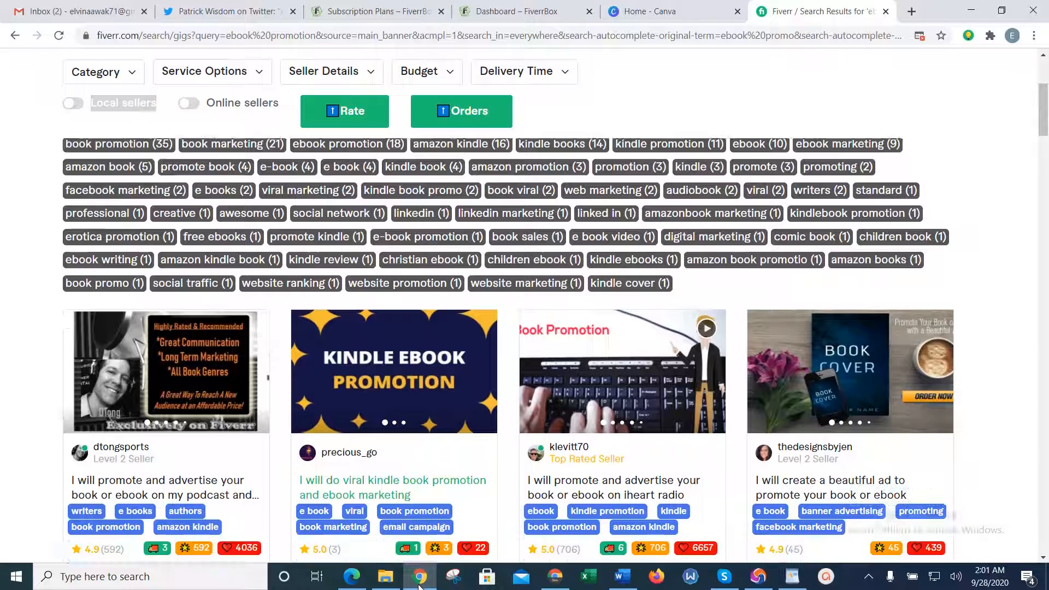
key("Down")
key("Down")
key("Down")
key("Down")
key("Down")
key("Down")
key("Down")
key("Down")
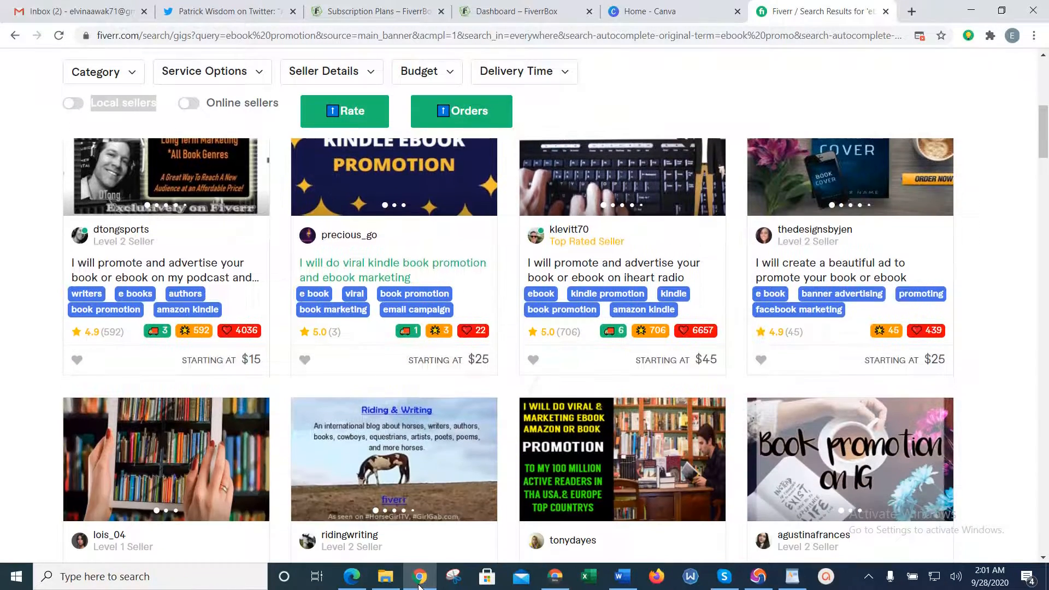
key("Down")
key("Down")
key("Down")
key("Down")
key("Down")
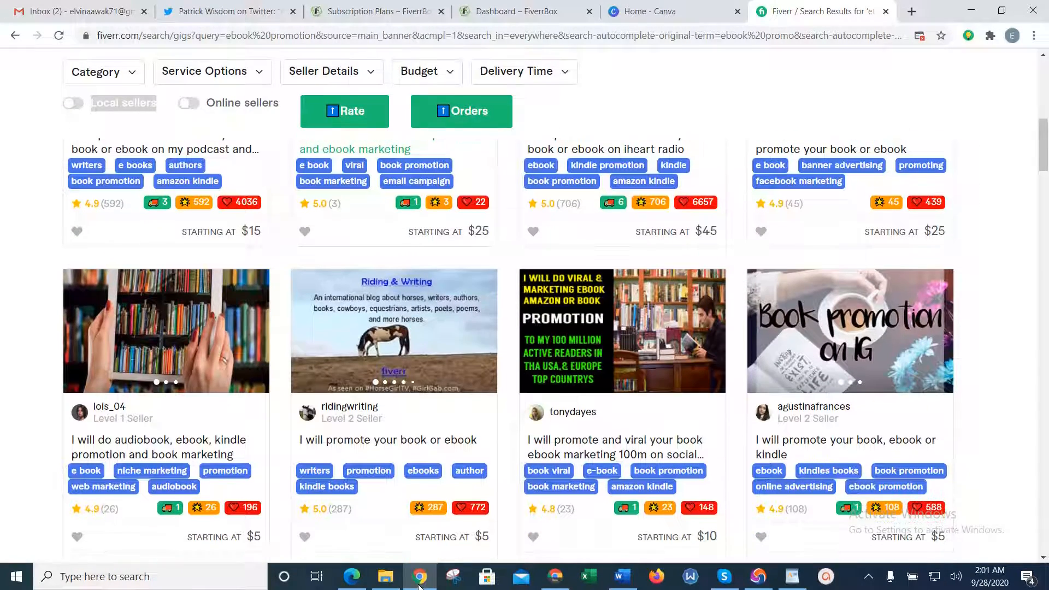
key("Up")
key("Up")
key("Up")
key("Up")
key("Up")
key("Up")
key("Up")
key("Up")
key("Up")
key("Up")
key("Up")
key("Up")
key("Up")
key("Up")
key("Up")
key("Up")
key("Up")
key("Up")
key("Up")
key("Up")
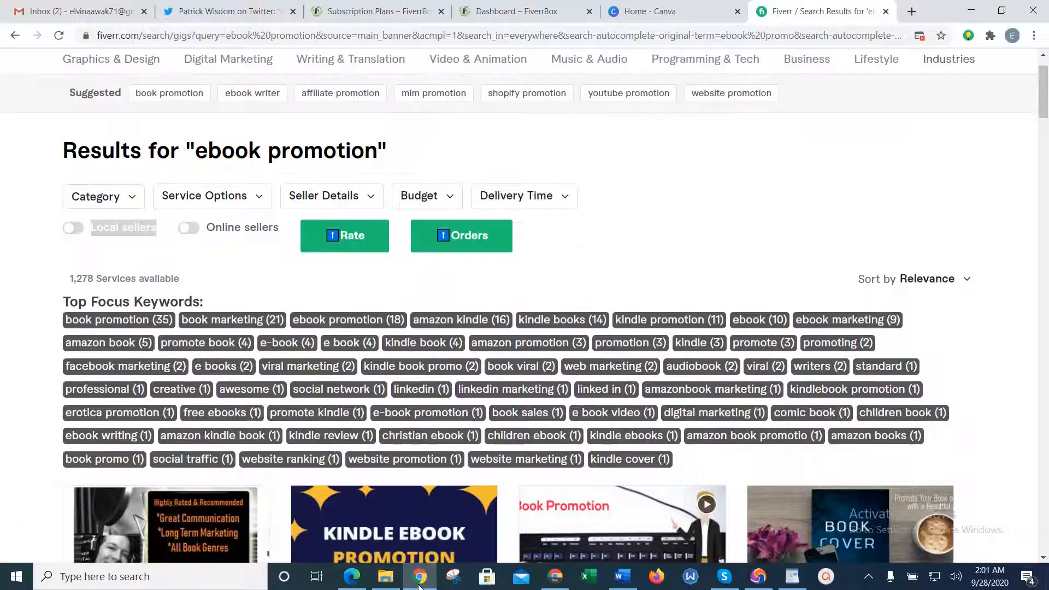
key("Down")
key("Down")
key("Down")
key("Down")
key("Down")
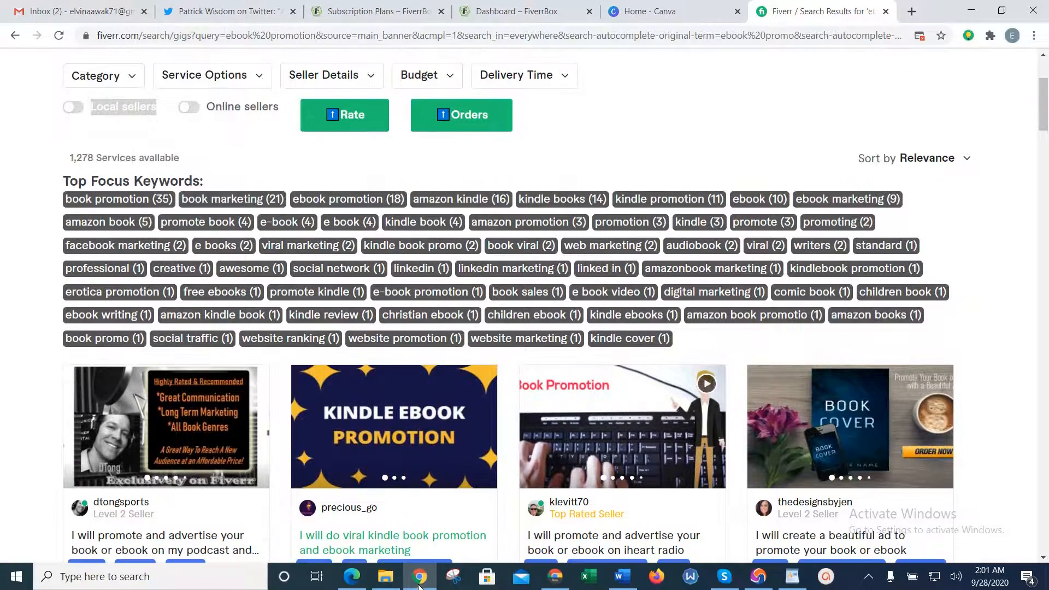
key("Down")
key("Down")
key("Down")
key("Down")
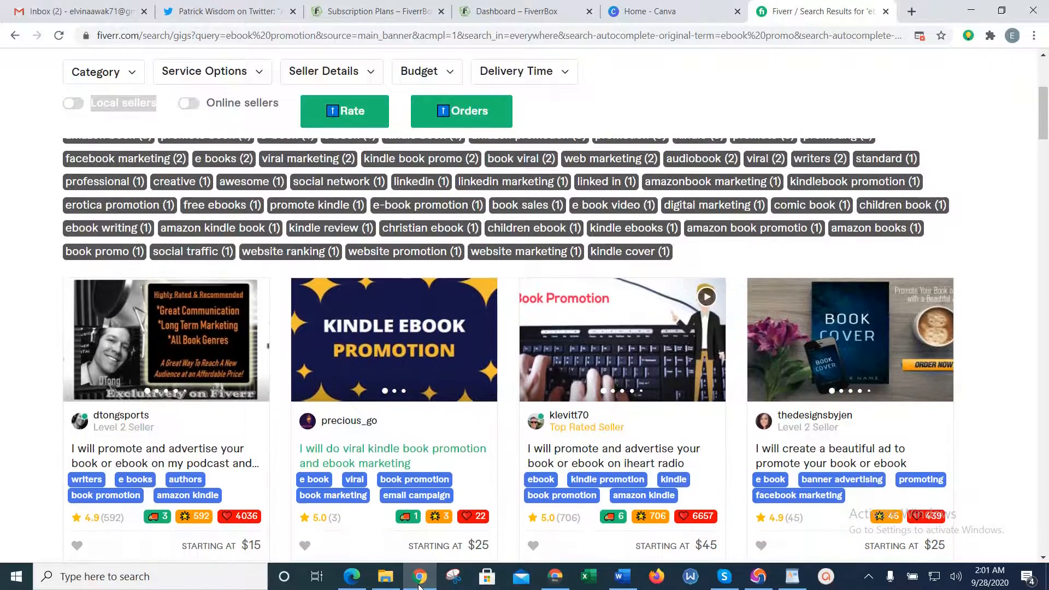
key("Down")
key("Down")
key("Down")
key("Down")
key("Down")
key("Down")
key("Down")
key("Down")
key("Down")
key("Down")
key("Down")
key("Down")
key("Down")
key("Down")
key("Down")
key("Down")
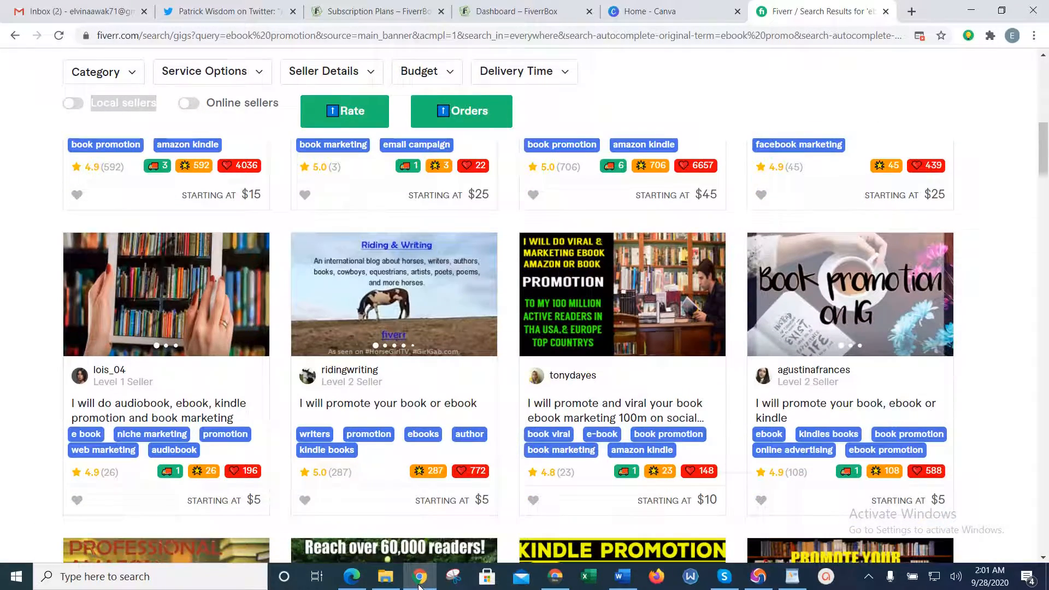
key("Down")
key("Down")
key("Down")
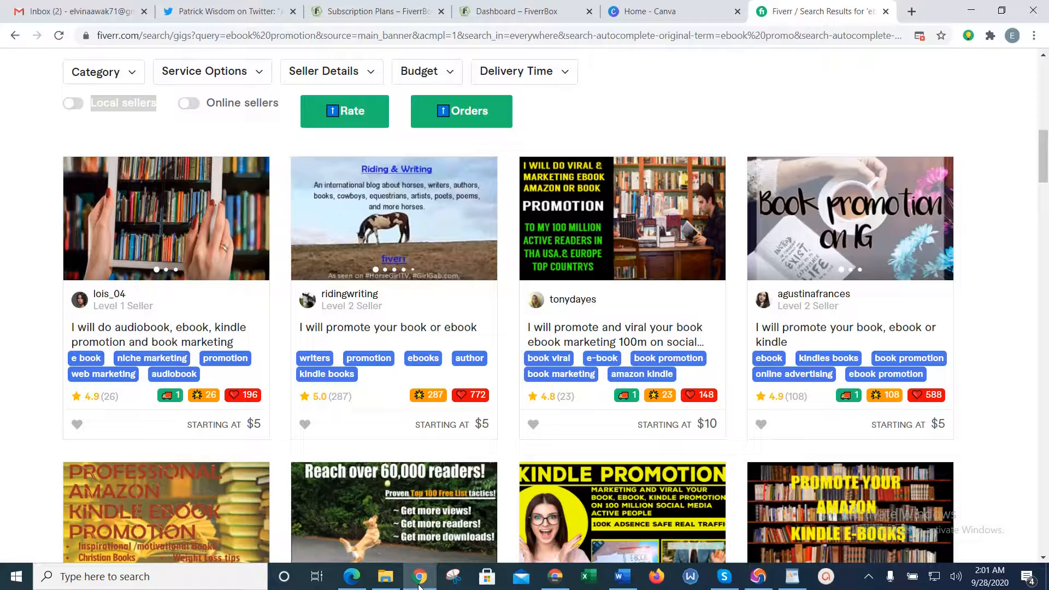
key("Down")
key("Down")
key("Down")
key("Down")
key("Down")
key("Down")
key("Down")
key("Down")
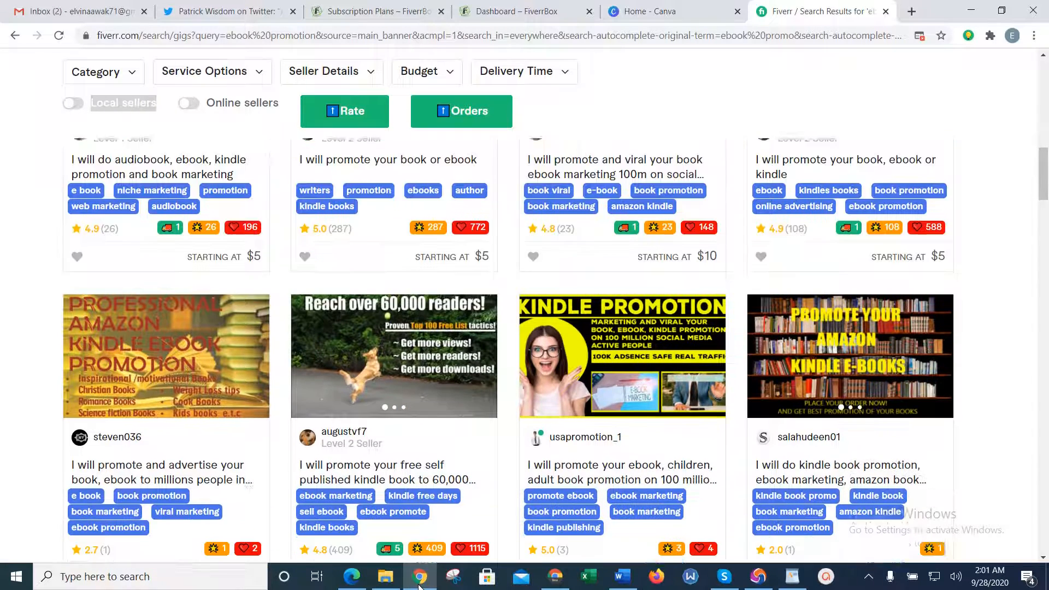
key("Down")
key("Down")
key("Down")
key("Down")
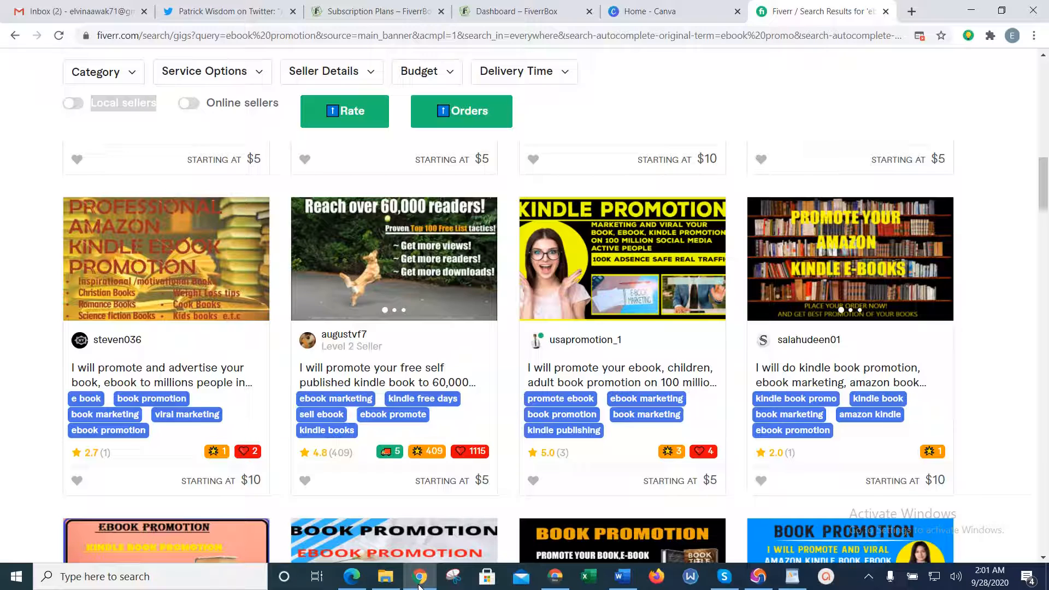
Add "amazon kindle" as the fourth search tag of the new gig in the seller browser.
left_click(760, 578)
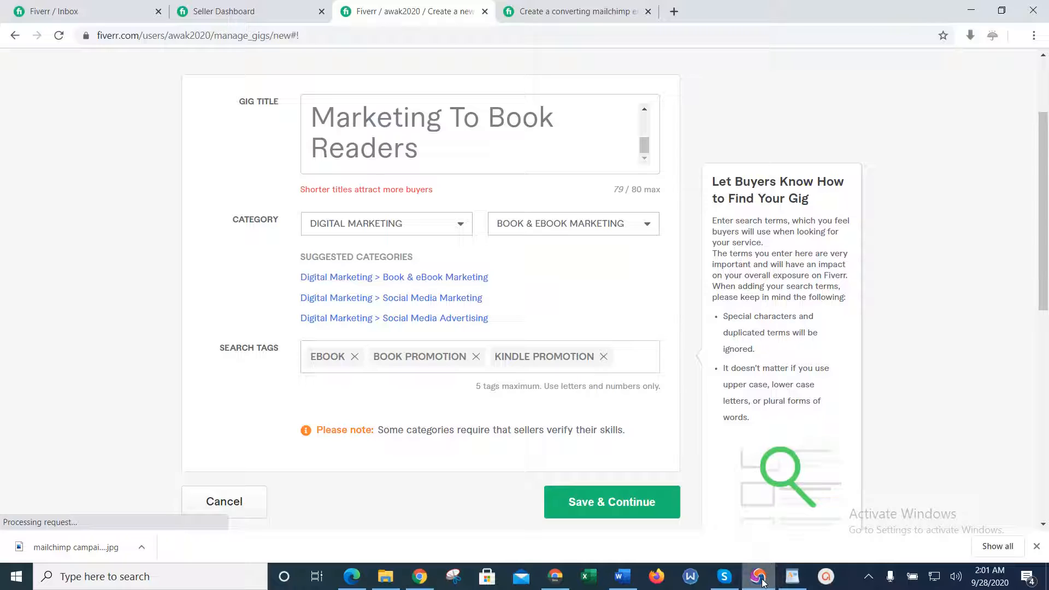
type("a")
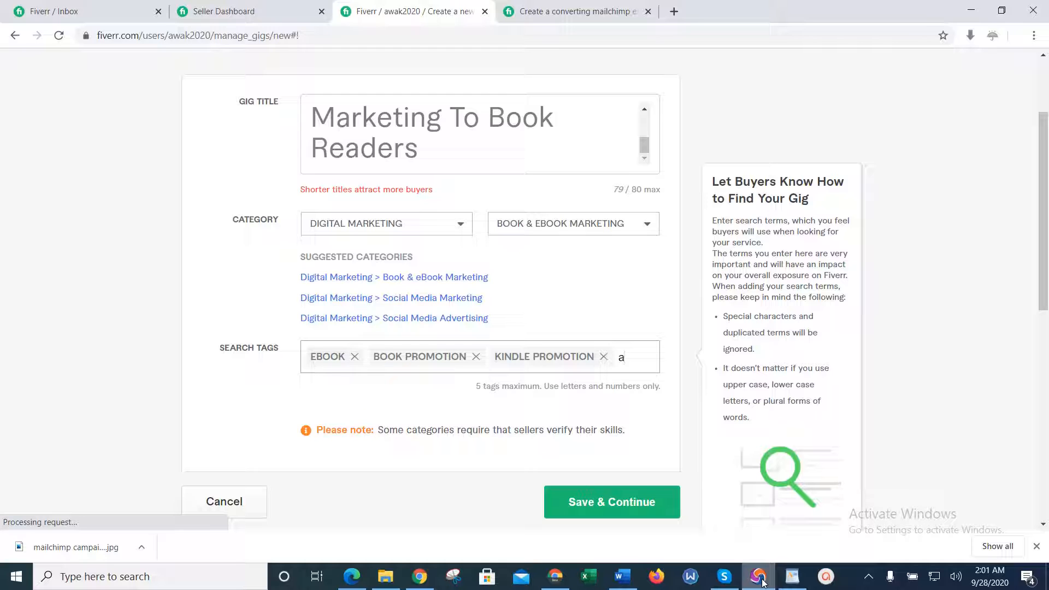
left_click(420, 585)
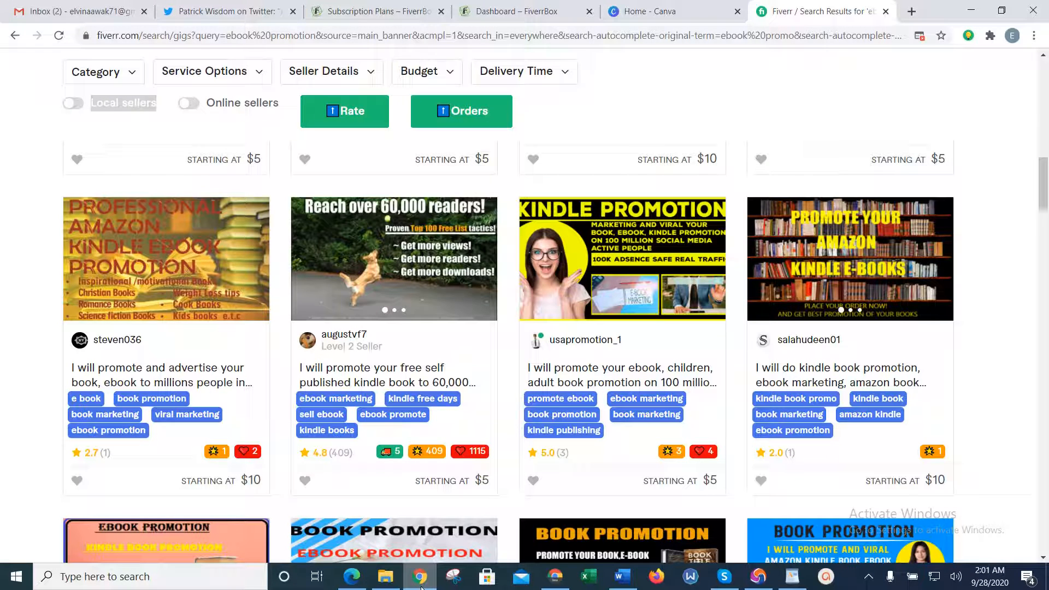
left_click(420, 586)
type("am")
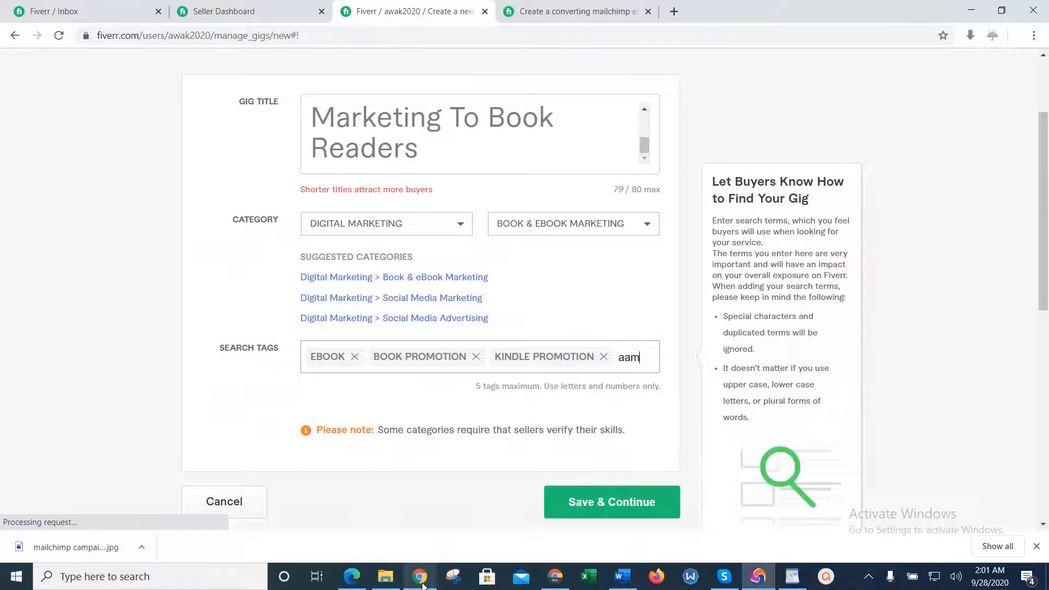
key("BackSpace")
key("BackSpace")
type("maz")
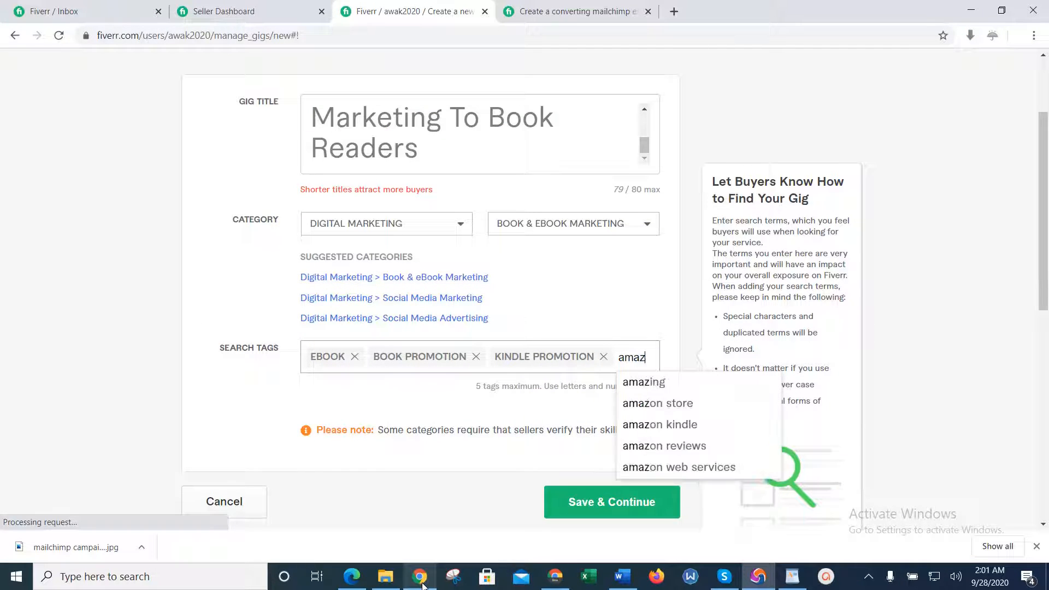
type("on kindle")
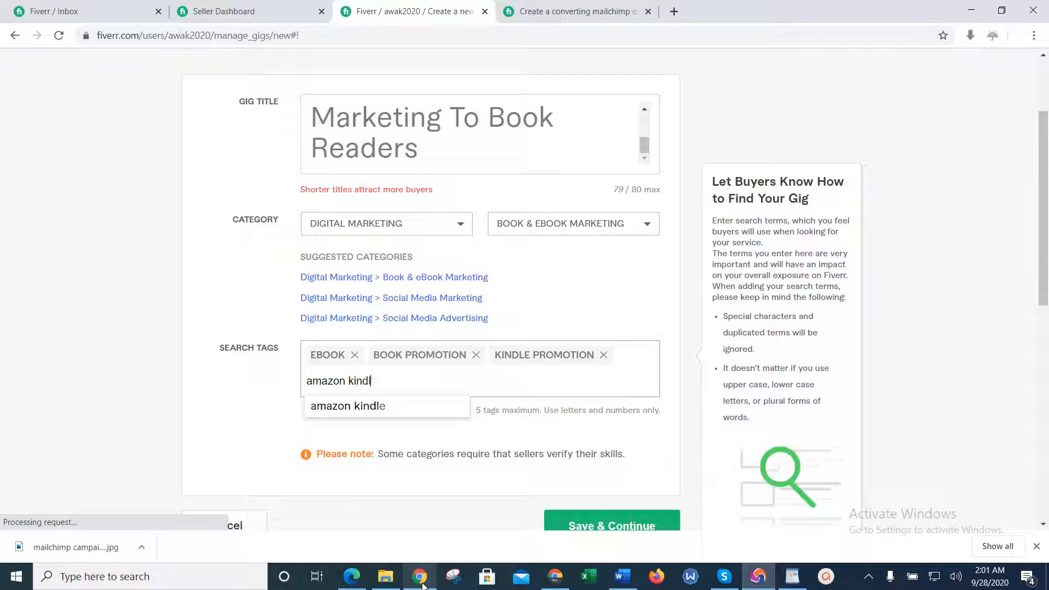
key("Return")
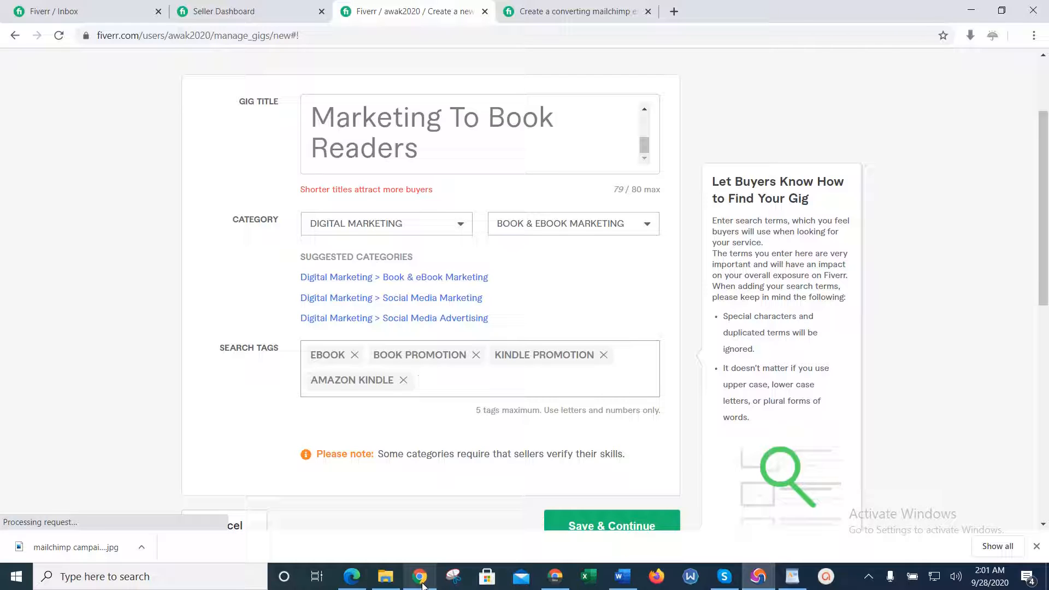
Add "sell ebook" as the fifth search tag, then save the gig overview and continue to the pricing stage.
type("sell ")
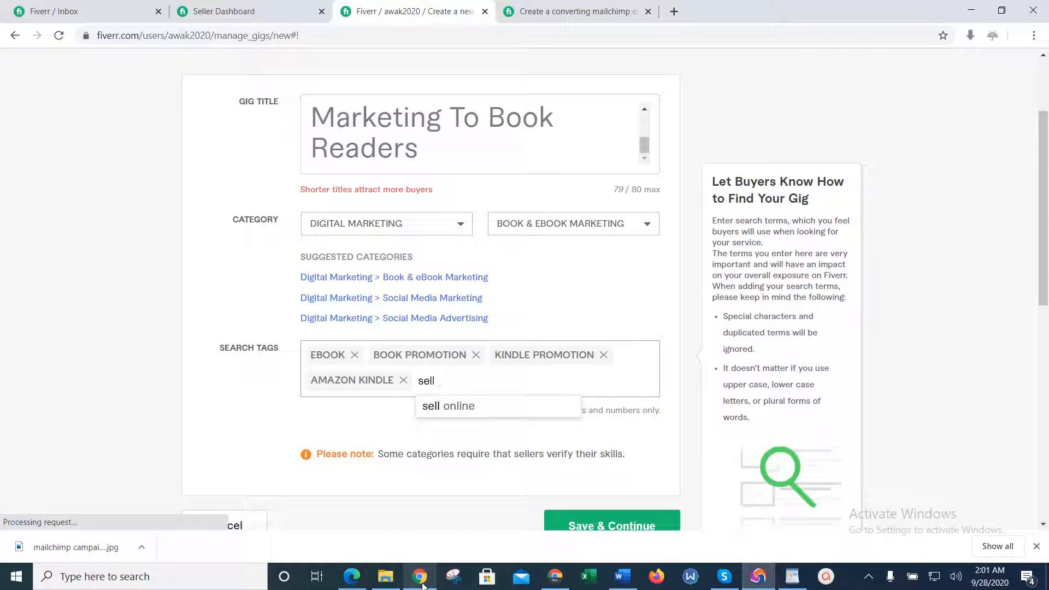
type("ebook")
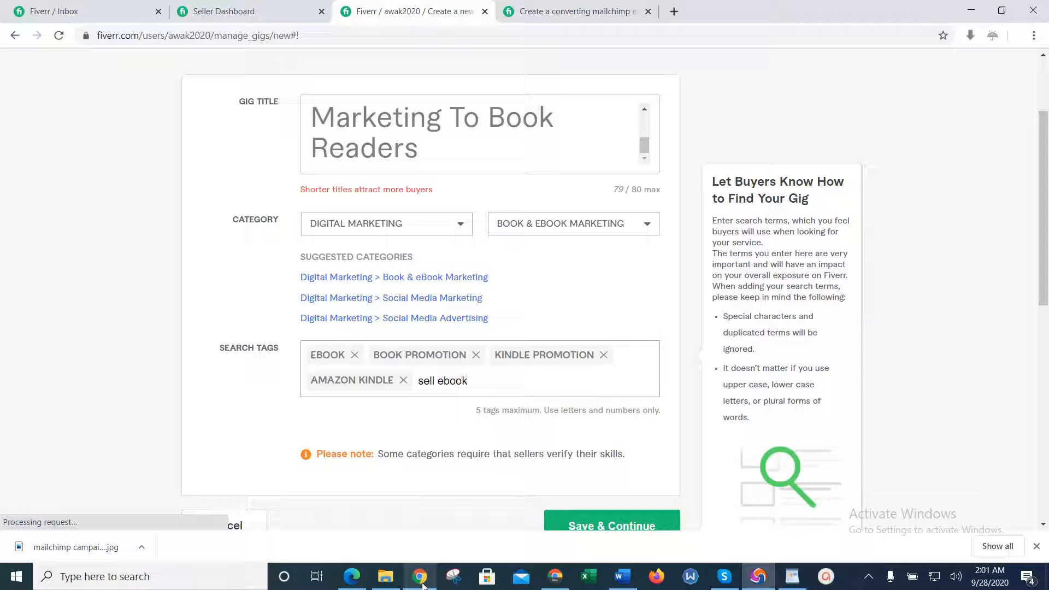
key("Return")
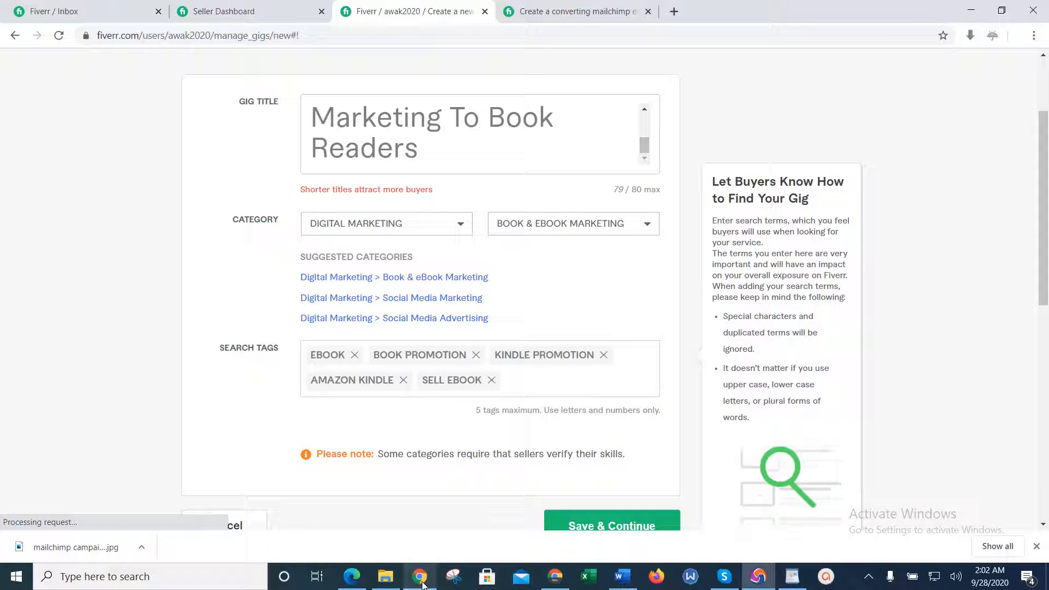
left_click_drag(1046, 231, 1047, 214)
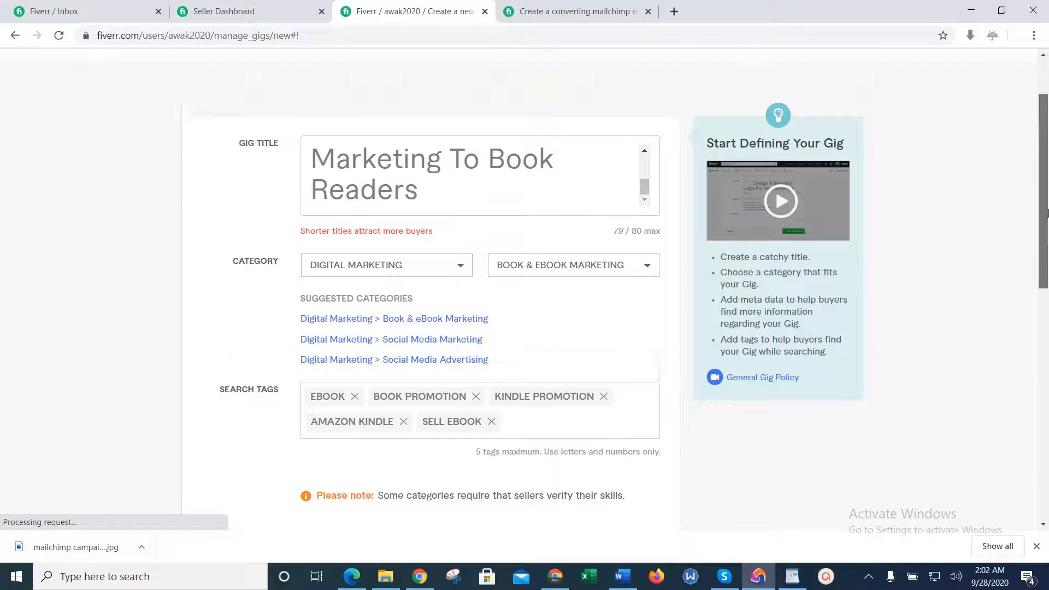
scroll(1047, 214, "down", 3)
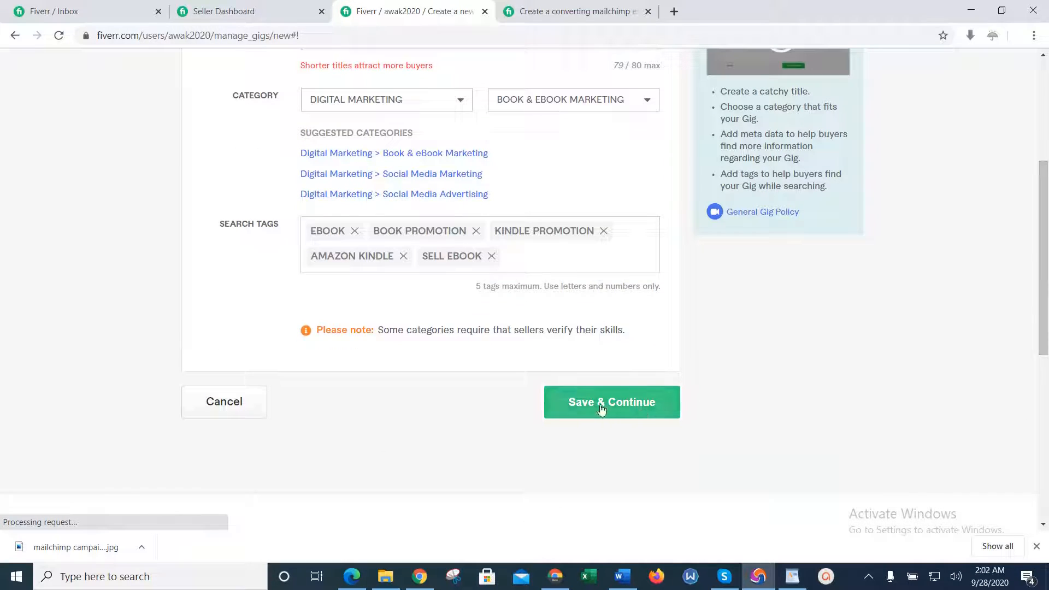
left_click(601, 408)
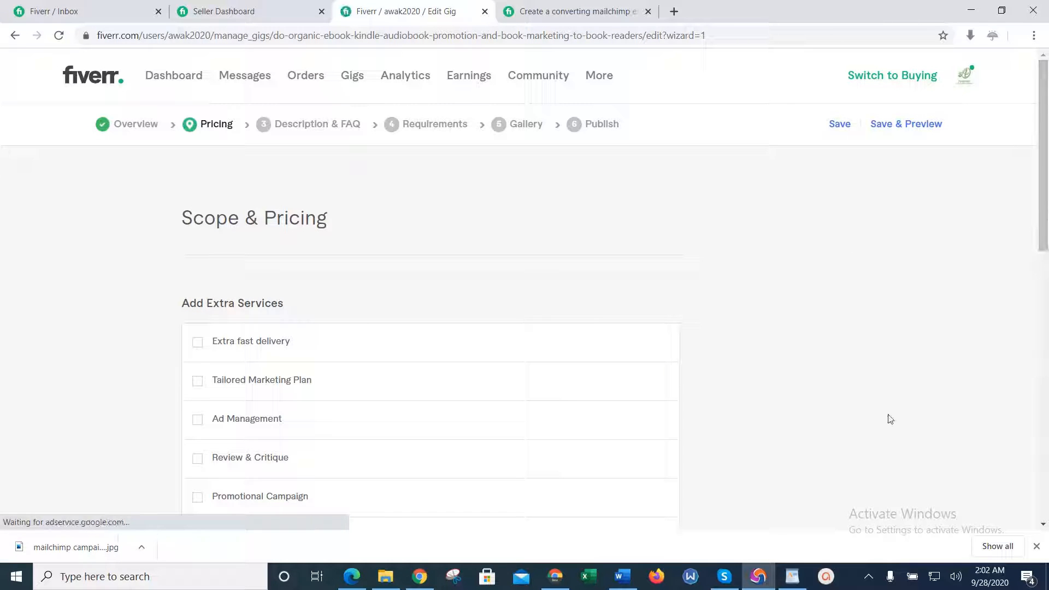
Review the Basic, Standard and Premium packages of the "effective 3 step marketing campaign" gig in the browser window with the competing gigs.
left_click(555, 576)
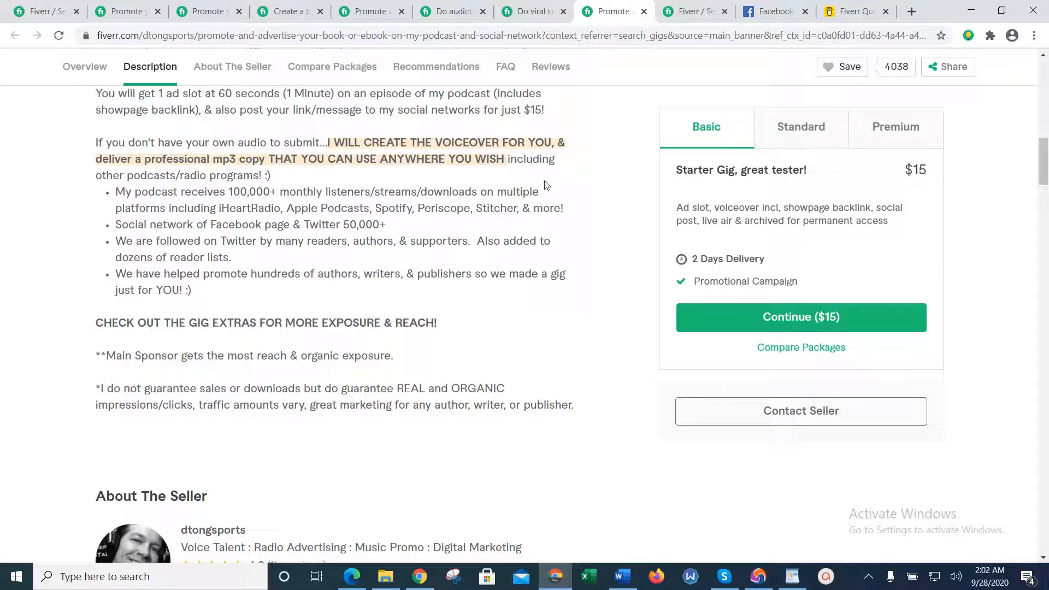
left_click(107, 5)
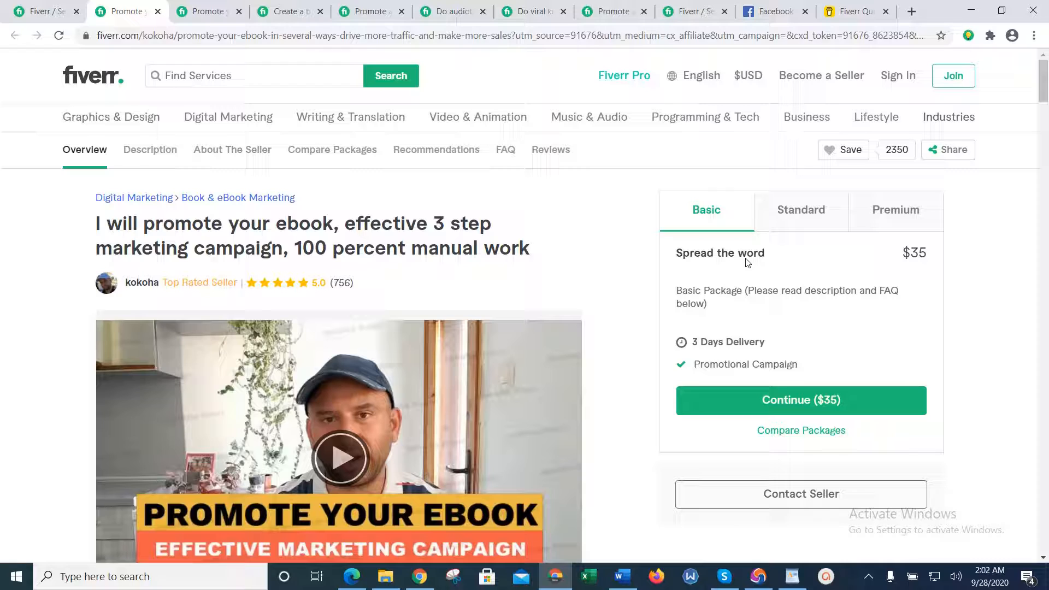
left_click(780, 222)
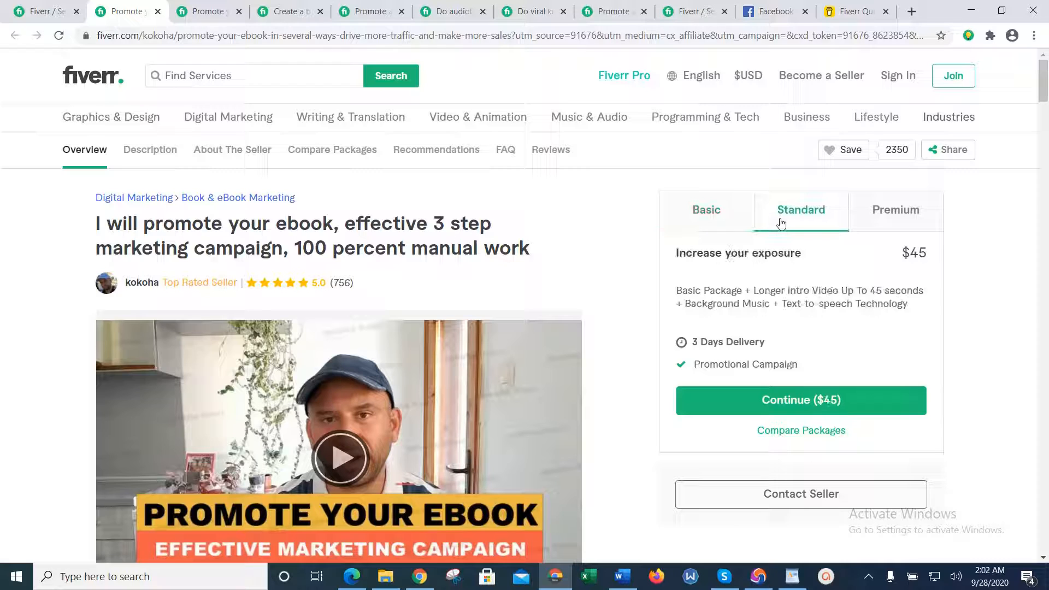
left_click(882, 215)
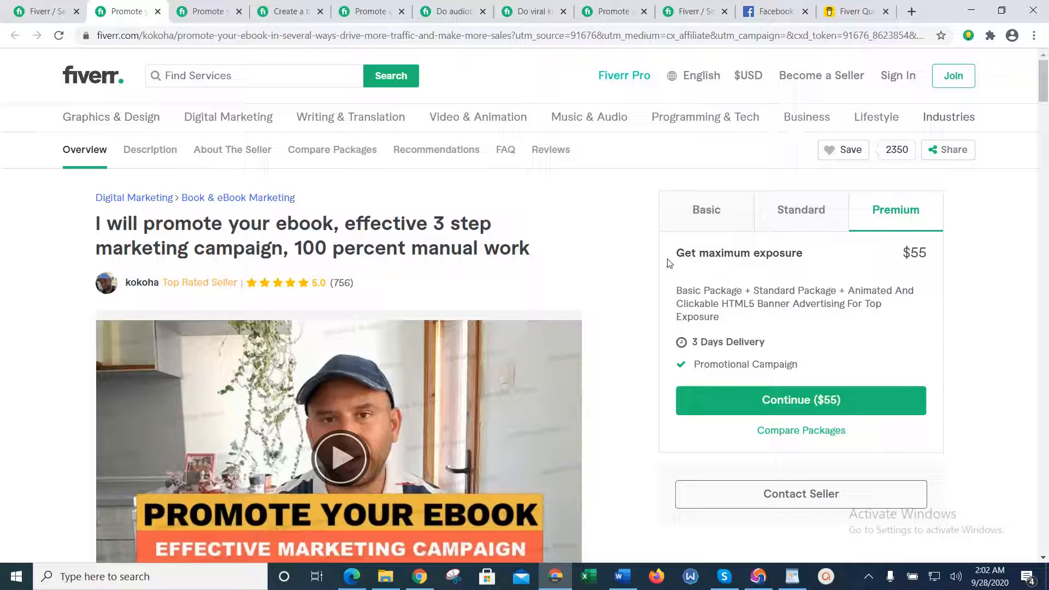
left_click_drag(669, 263, 802, 253)
left_click(799, 253)
Compare the Basic, Standard and Premium packages of the "I will promote your book, ebook or kindle" gig.
left_click(206, 10)
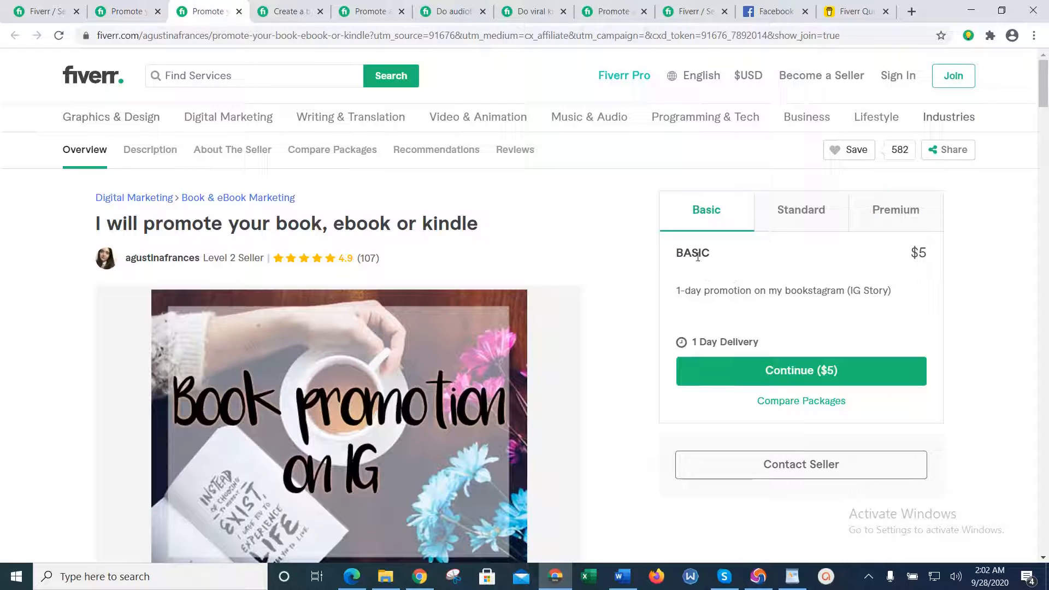
left_click(796, 228)
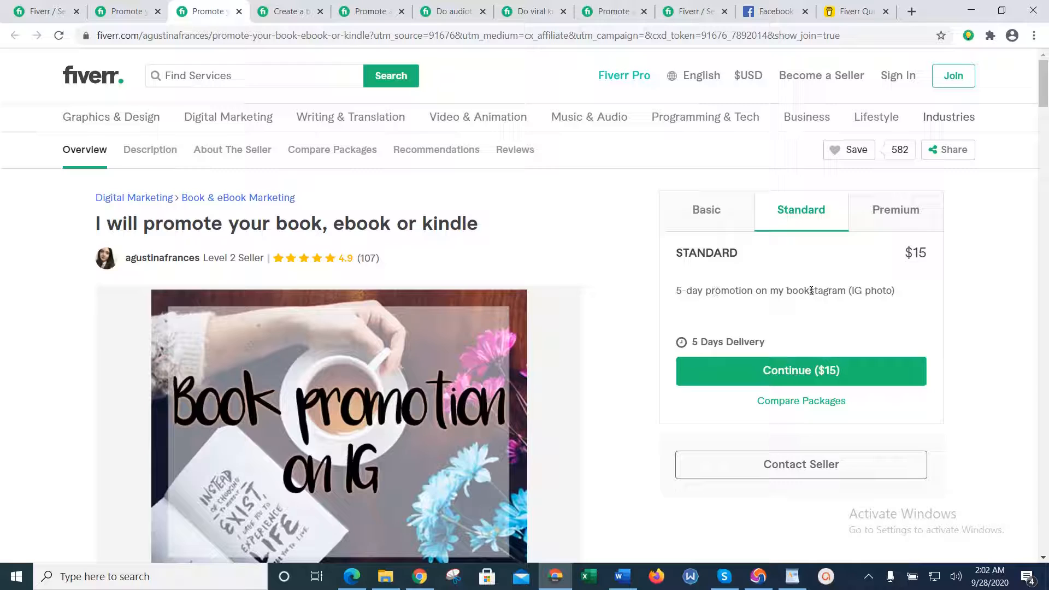
left_click(680, 207)
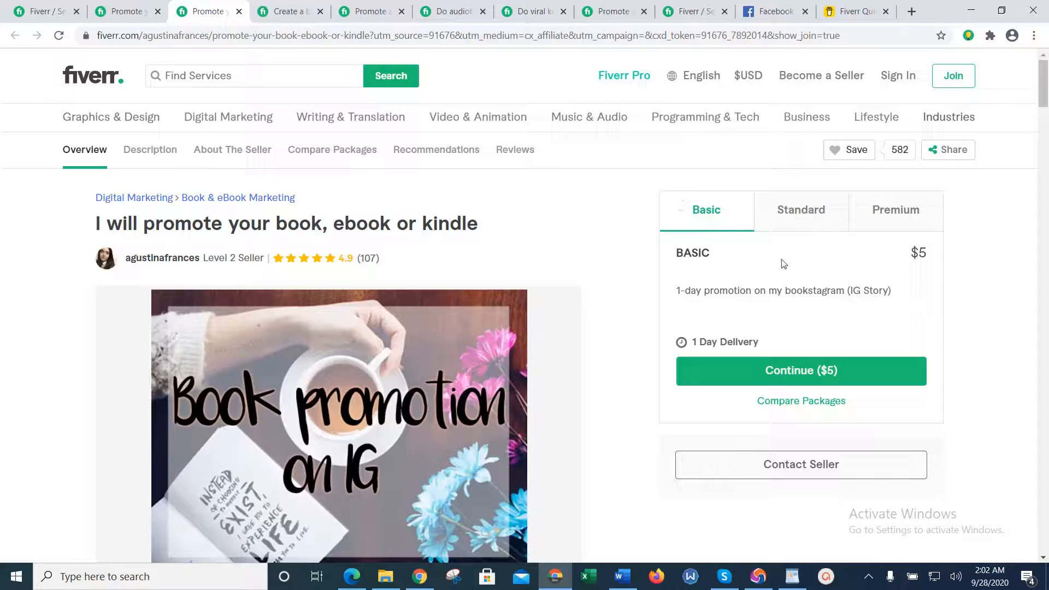
left_click(813, 205)
left_click(882, 213)
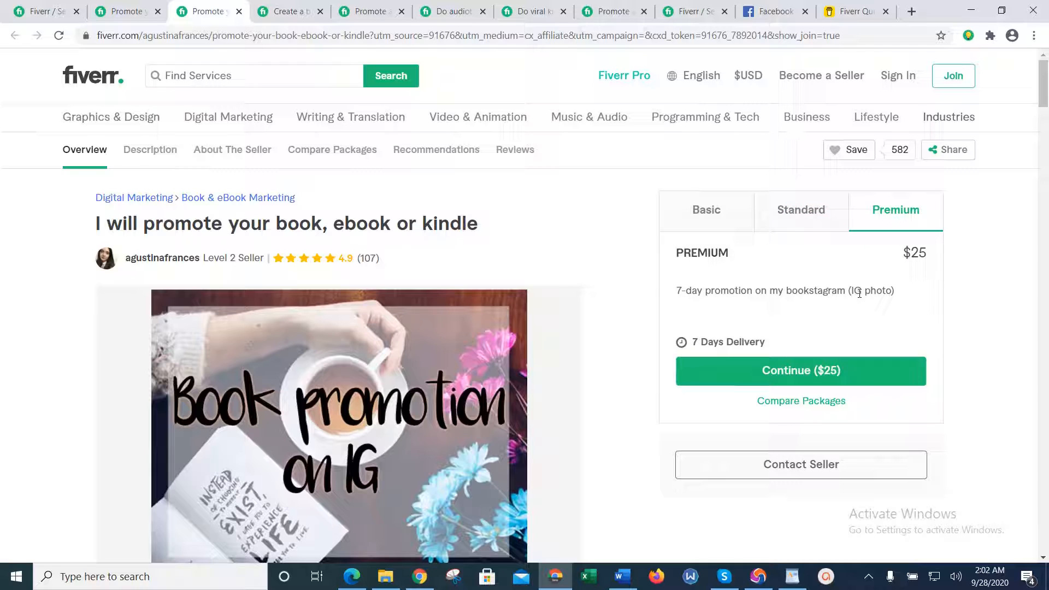
Compare the Basic, Standard and Premium packages of the "create a beautiful ad" gig and the "promote and viral your book ebook marketing" gig.
left_click(321, 5)
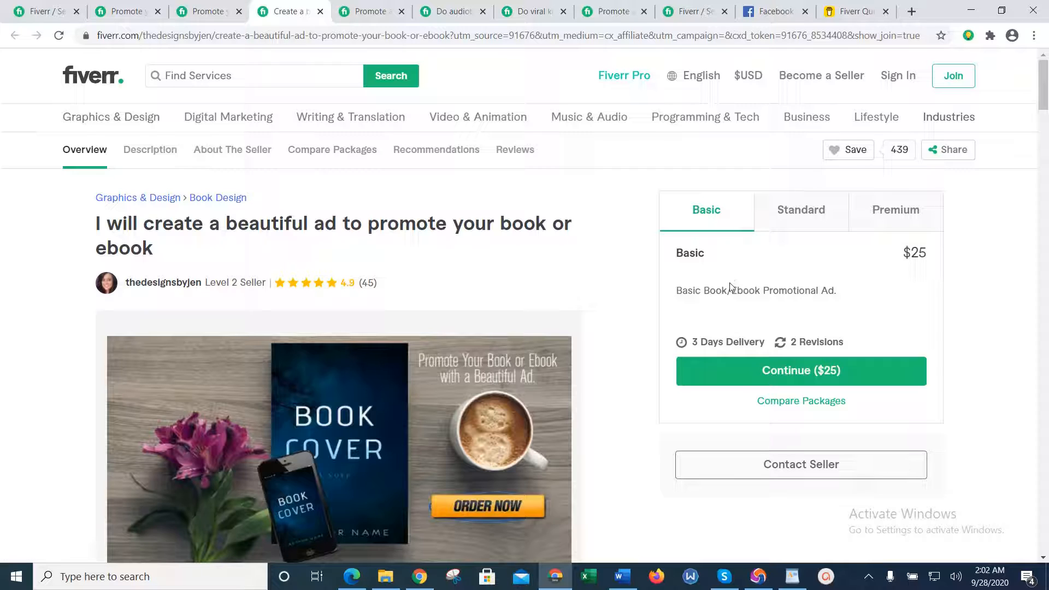
left_click(785, 221)
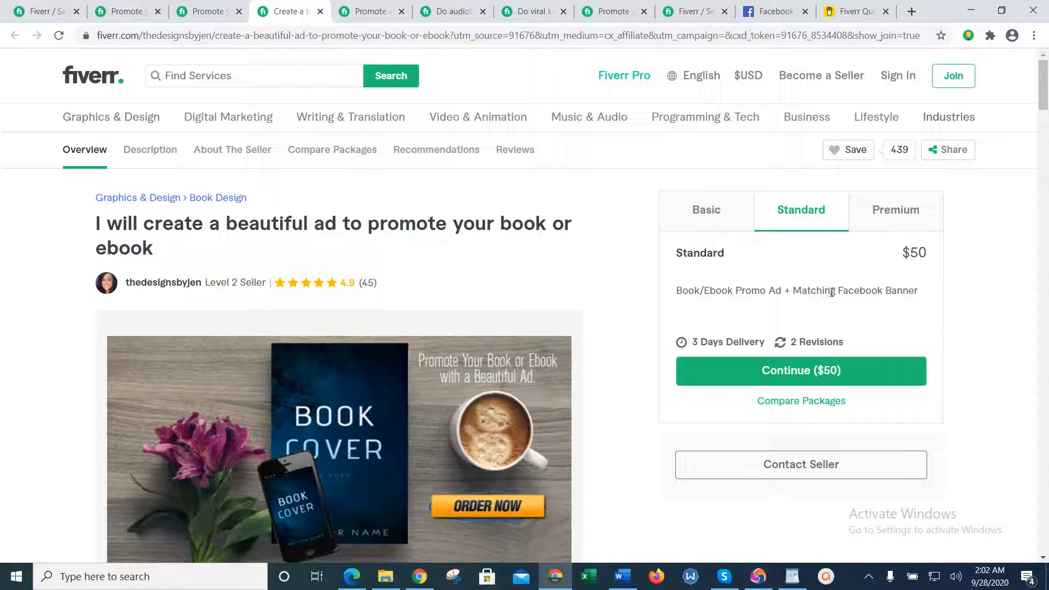
left_click(879, 207)
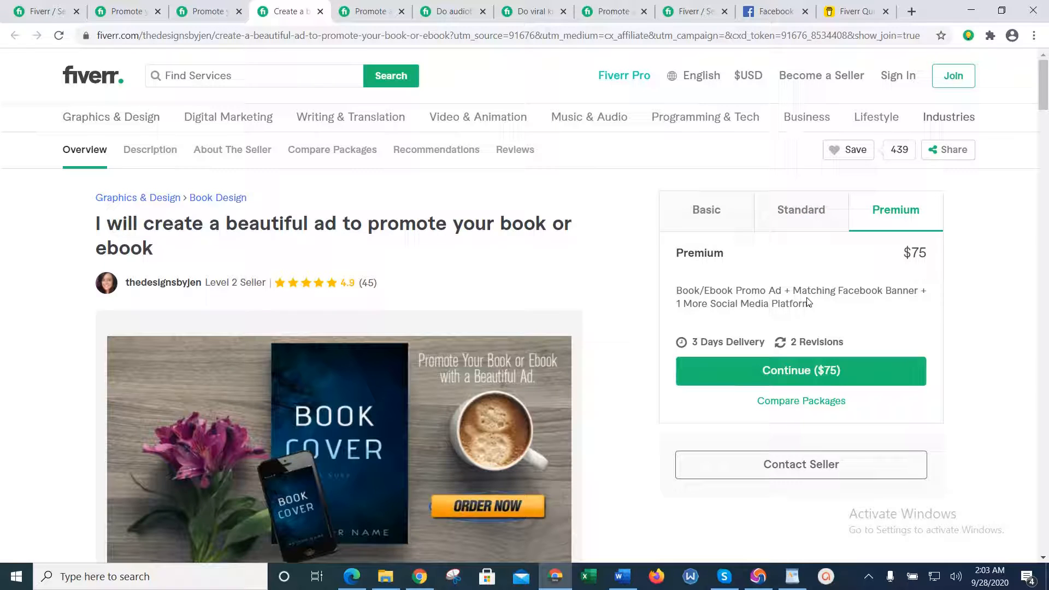
left_click(377, 6)
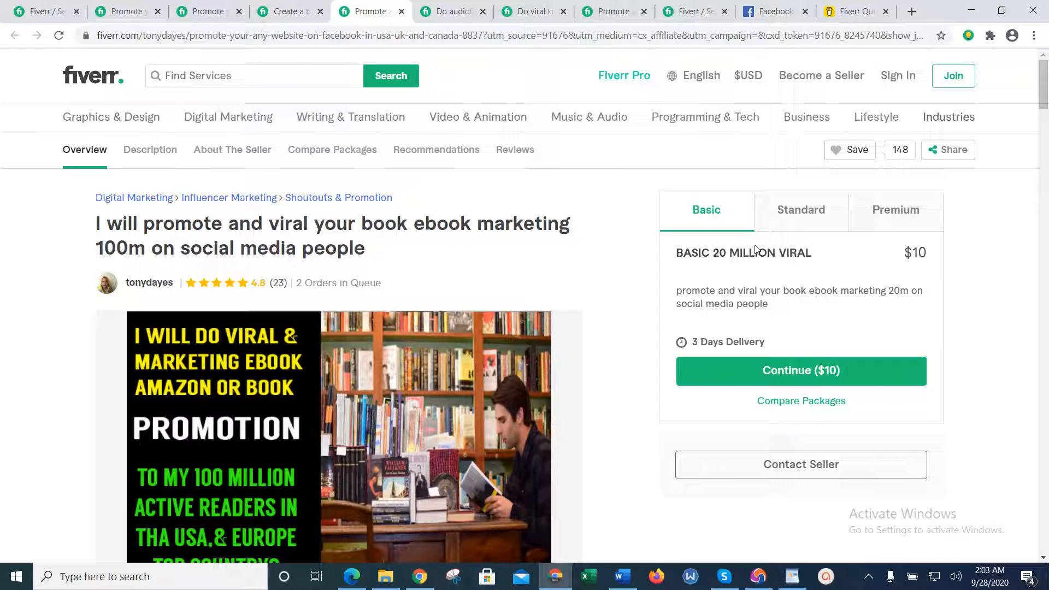
left_click(771, 208)
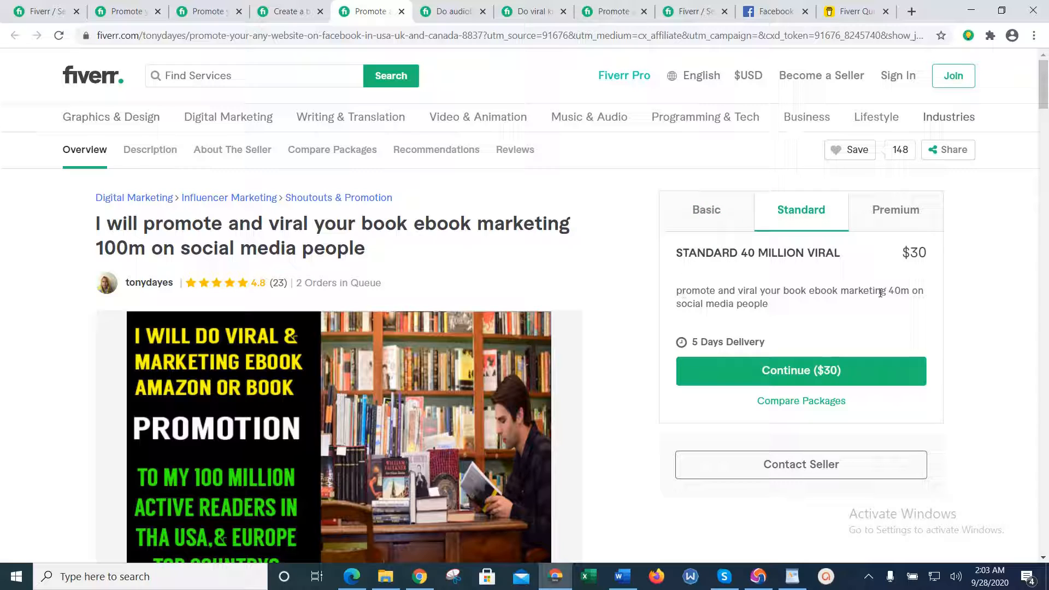
left_click(885, 222)
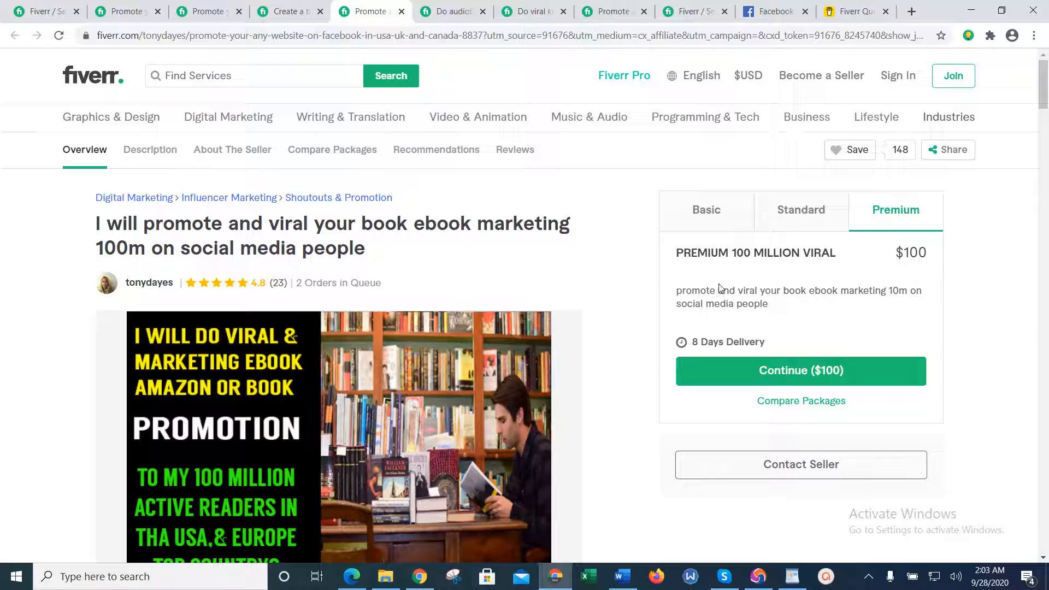
Compare the Basic, Standard and Premium packages of the "audiobook, ebook, kindle promotion" gig and the "viral kindle book promotion" gig.
left_click(437, 11)
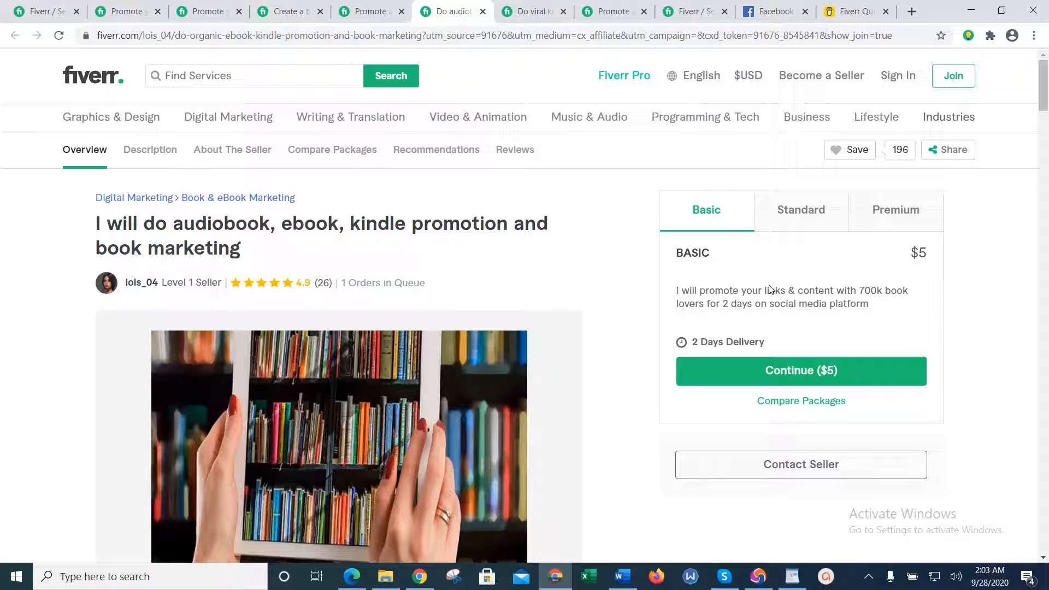
left_click(767, 229)
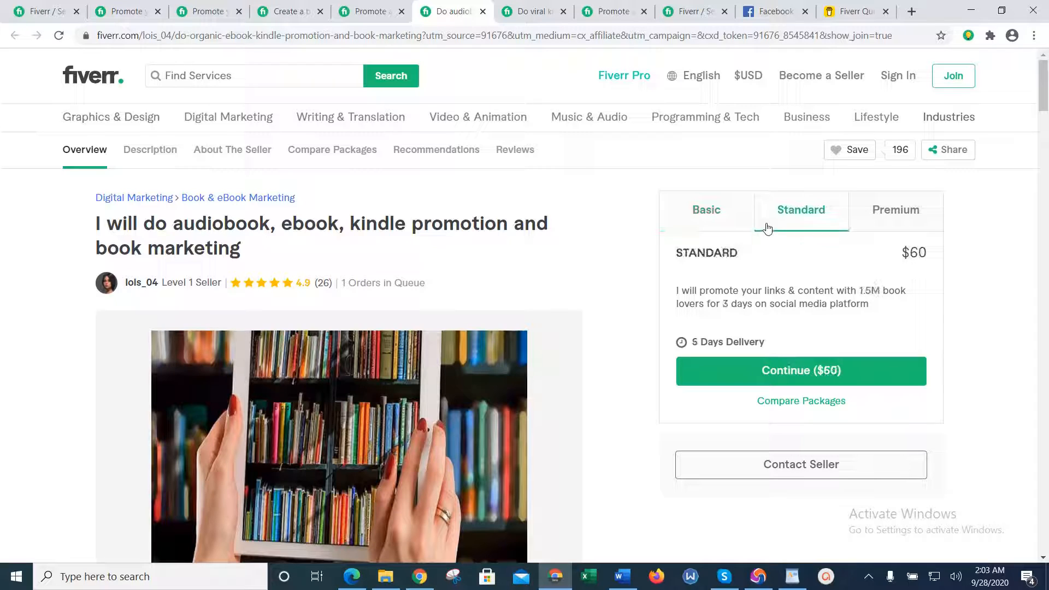
left_click(886, 202)
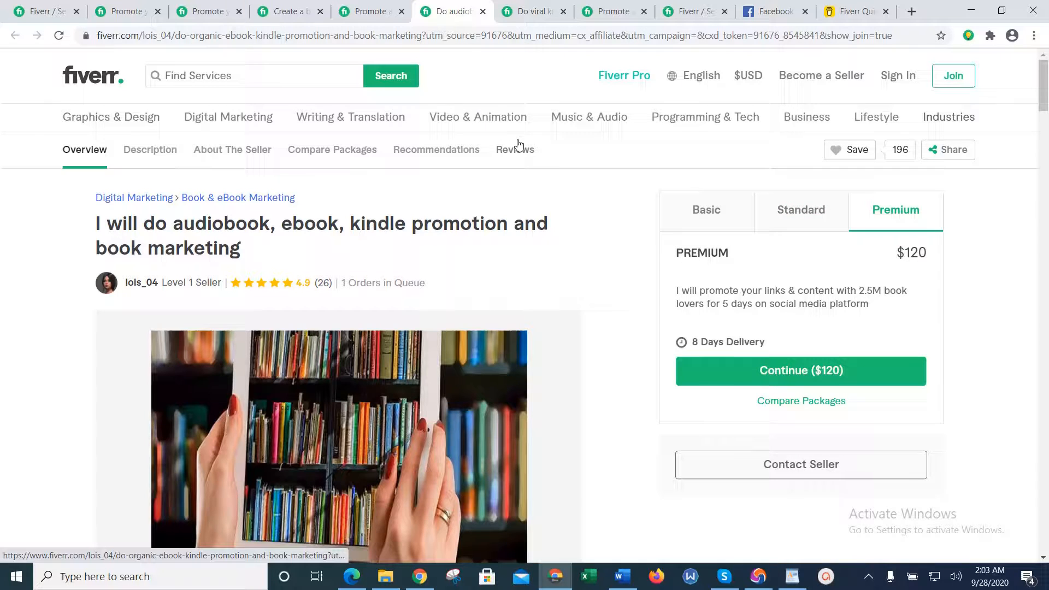
left_click(505, 6)
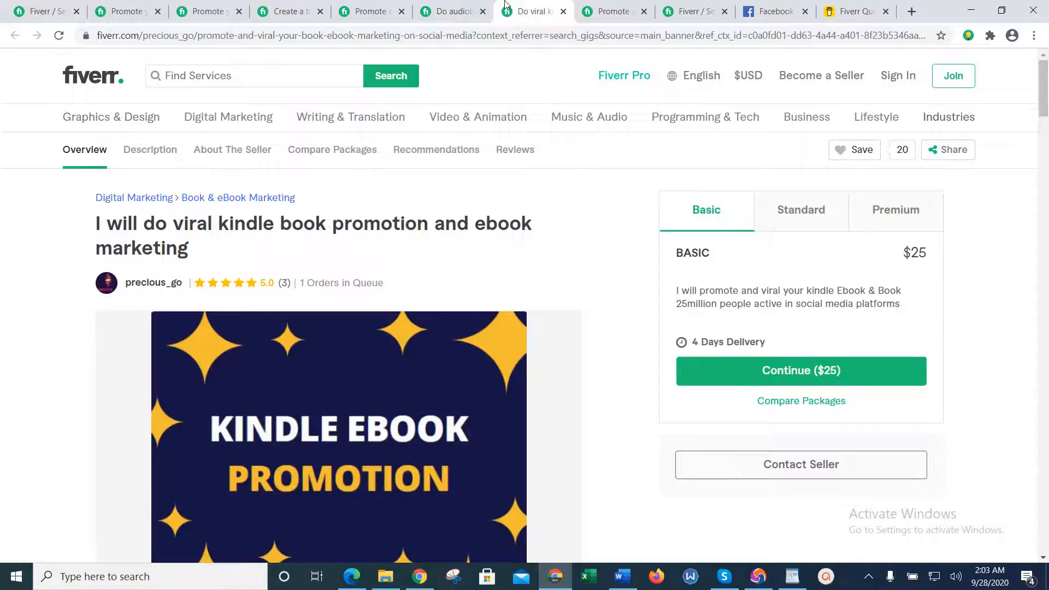
left_click(782, 218)
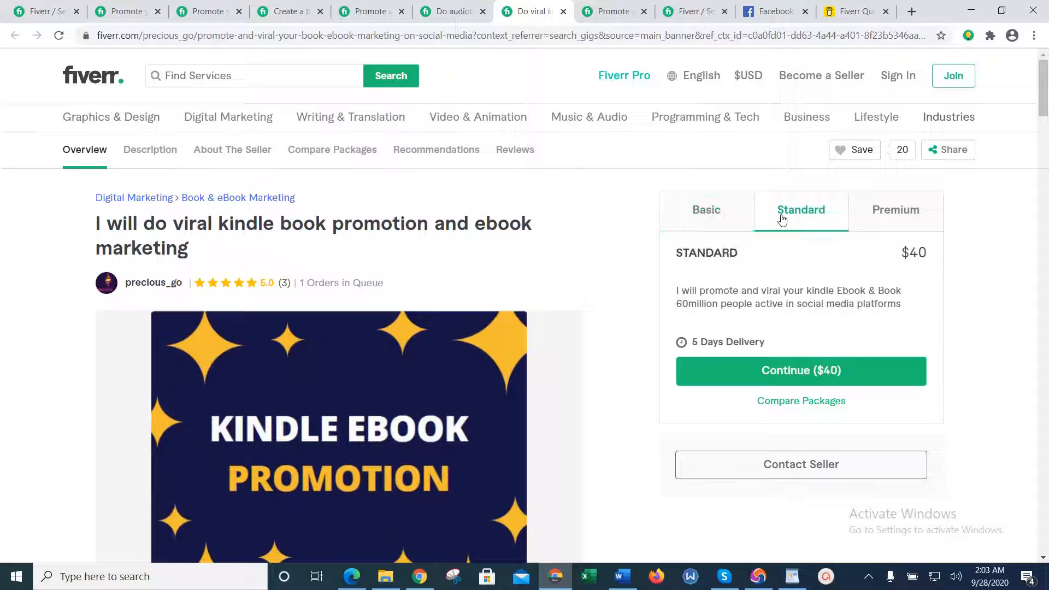
left_click(693, 232)
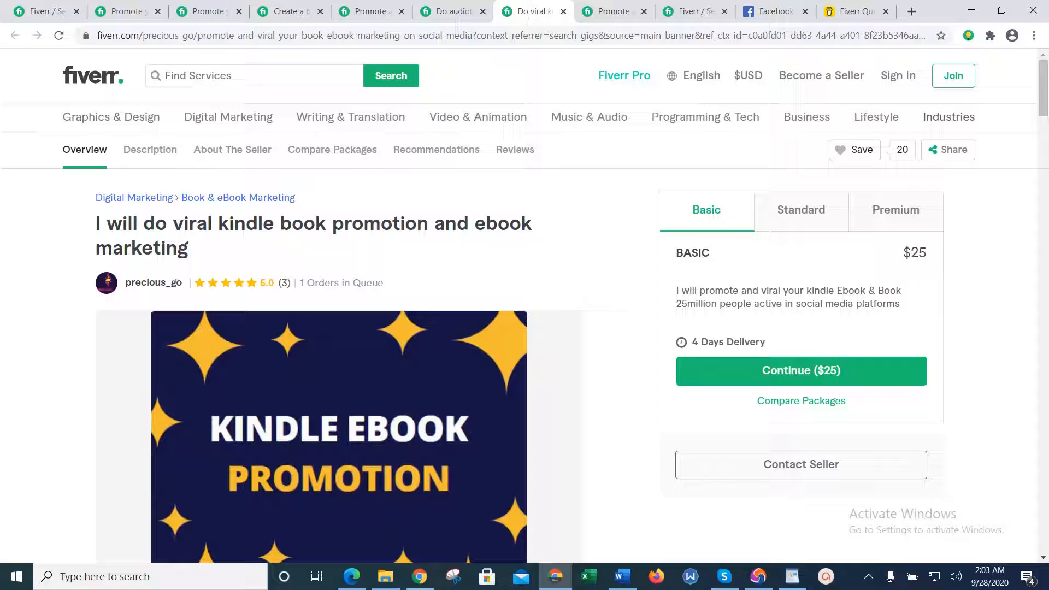
left_click(797, 225)
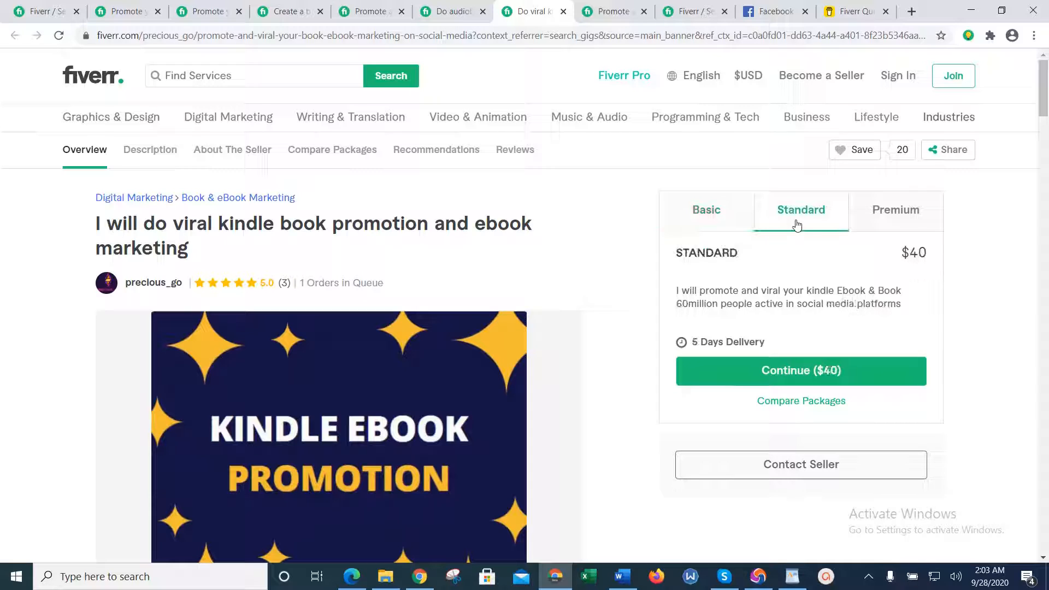
left_click(866, 219)
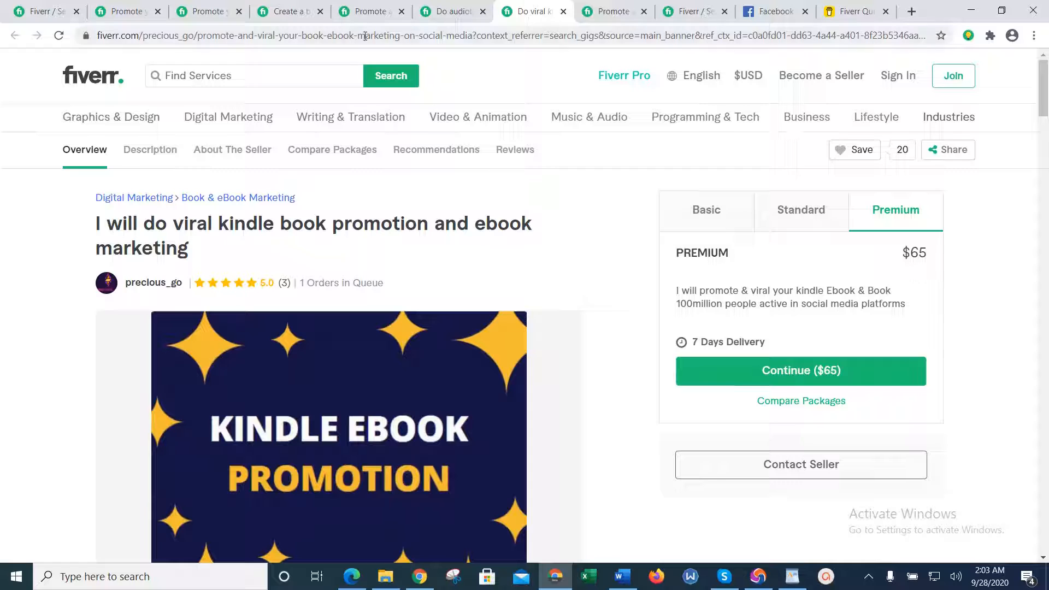
Recheck the Premium packages of the "promote your book, ebook or kindle" and "create a beautiful ad" gigs.
left_click(273, 5)
left_click(213, 6)
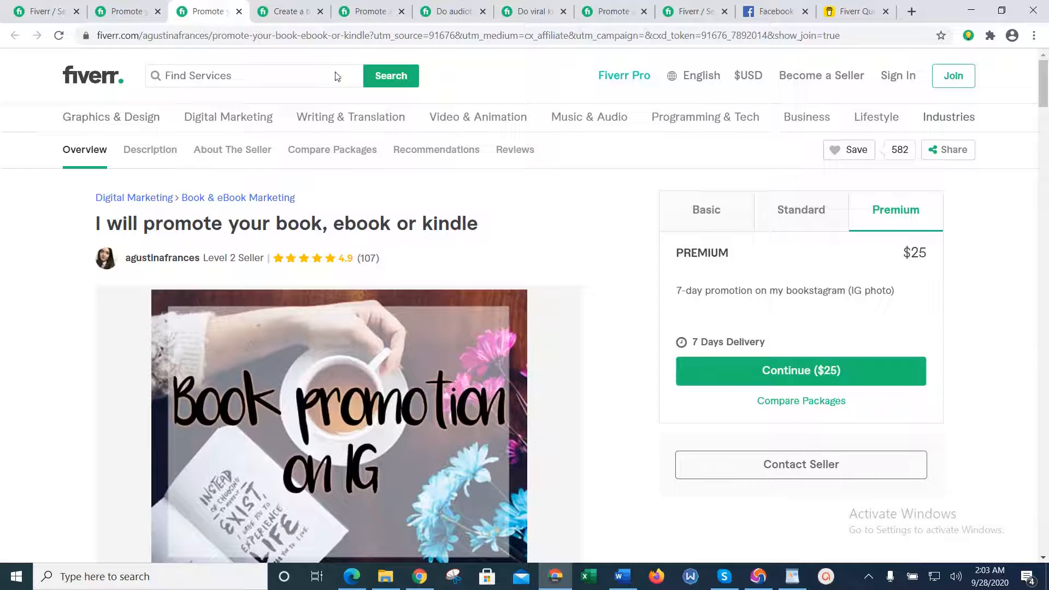
left_click(287, 11)
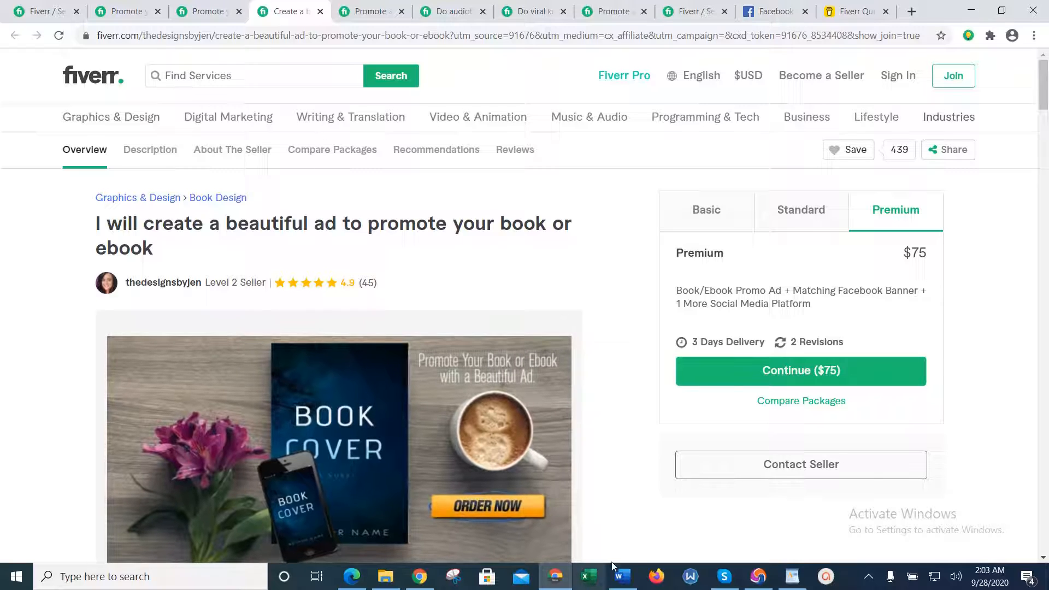
Switch to the seller browser, enable 3 packages for the new gig and dismiss the gig packages introduction.
left_click(757, 576)
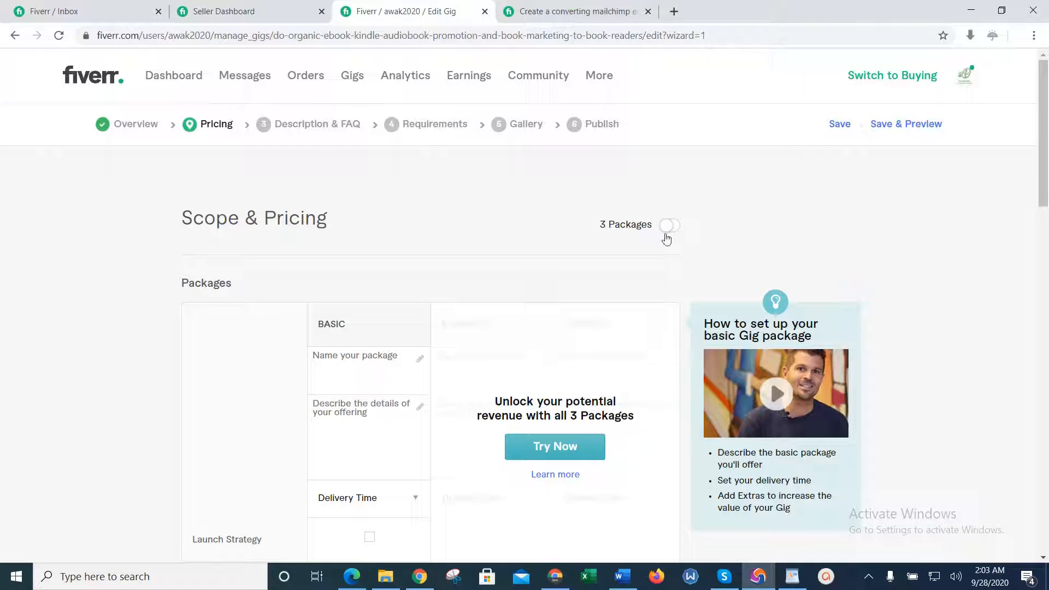
left_click(666, 227)
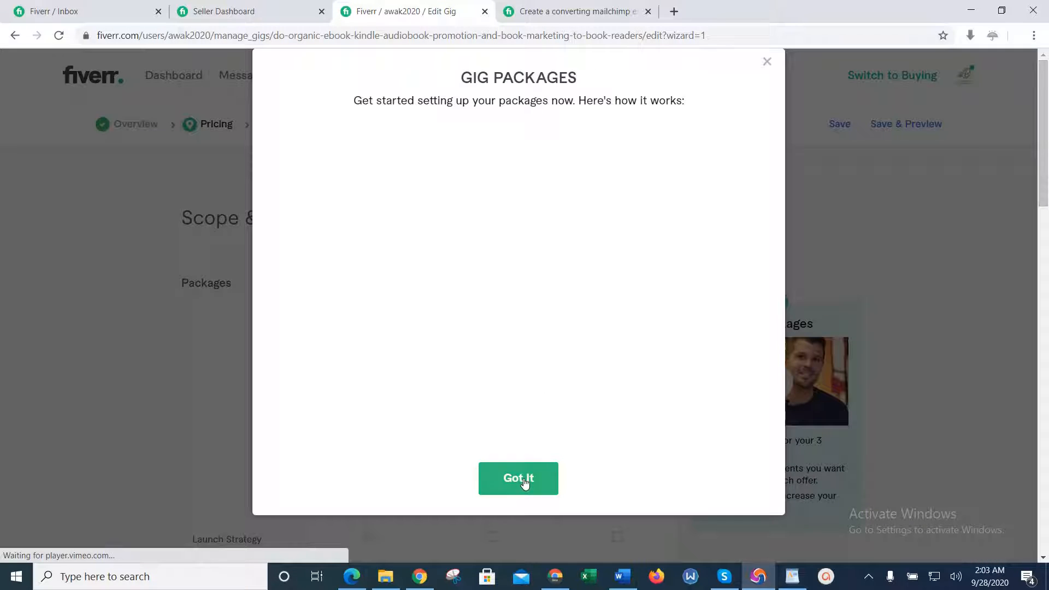
left_click(518, 478)
Name the three gig packages BASIC, STANDARD and PREMIUM.
left_click_drag(1044, 164, 1045, 229)
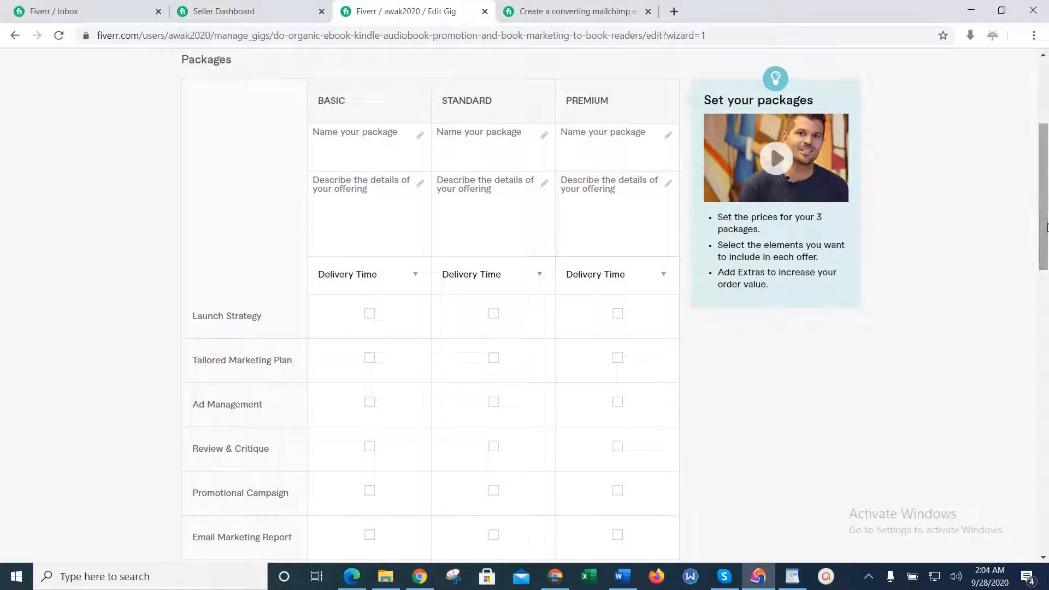
left_click(376, 143)
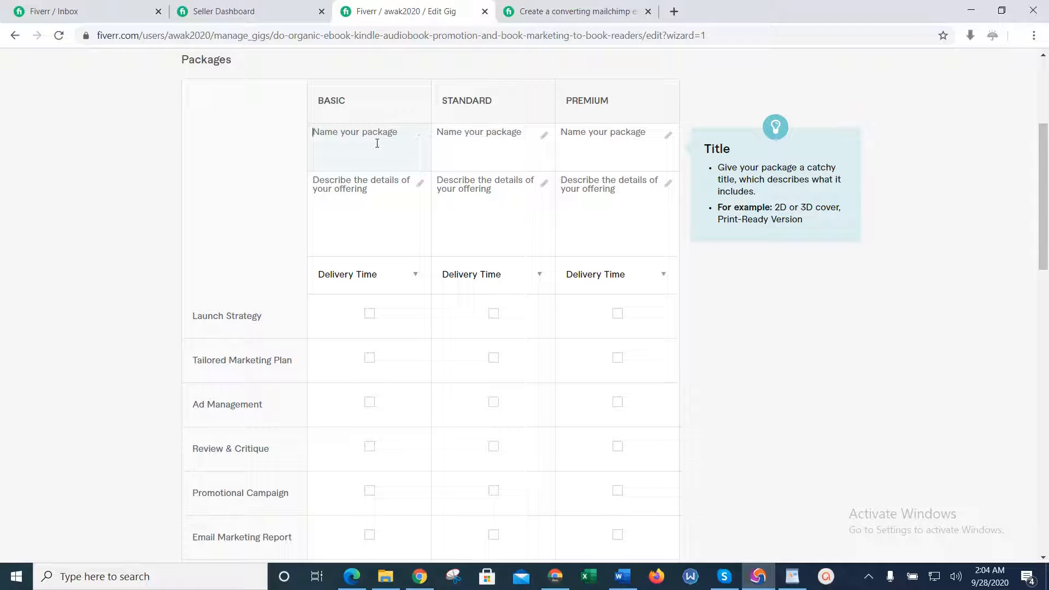
type("BASIC")
key("Tab")
type("STAN")
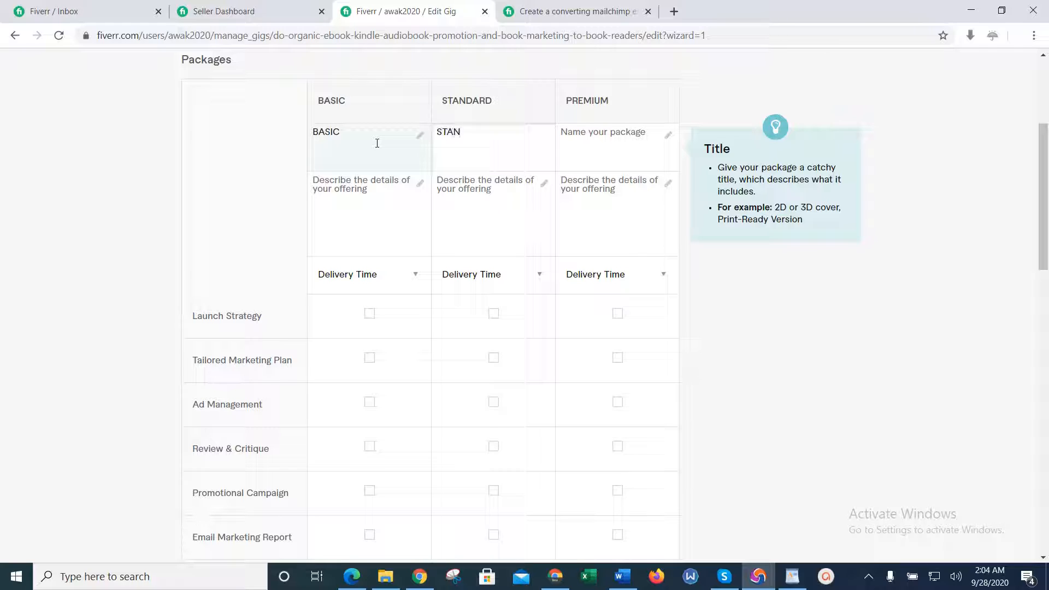
type("DARD")
key("Tab")
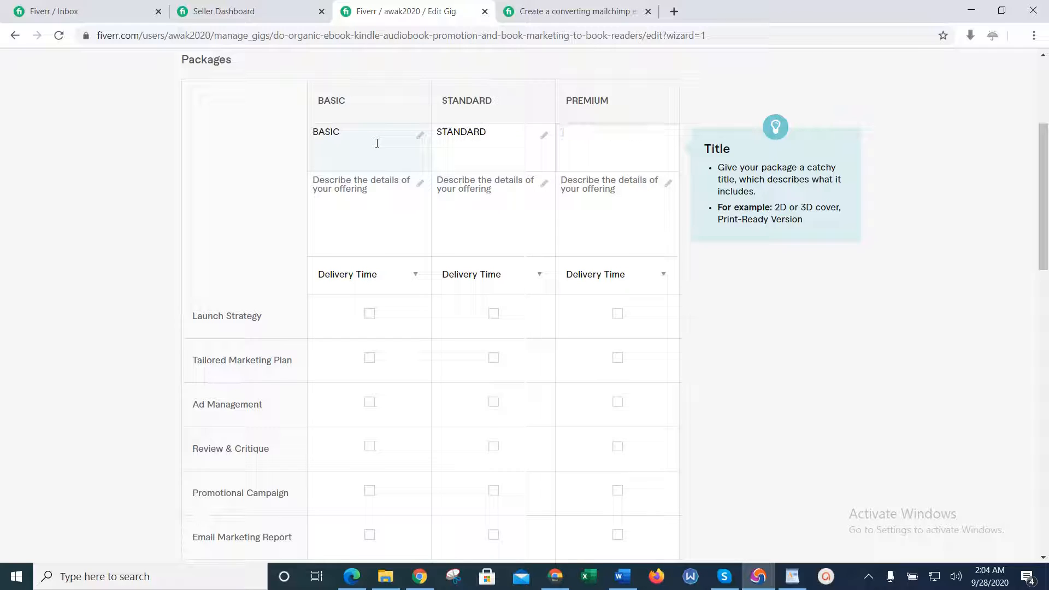
type("PREMIUM")
key("Tab")
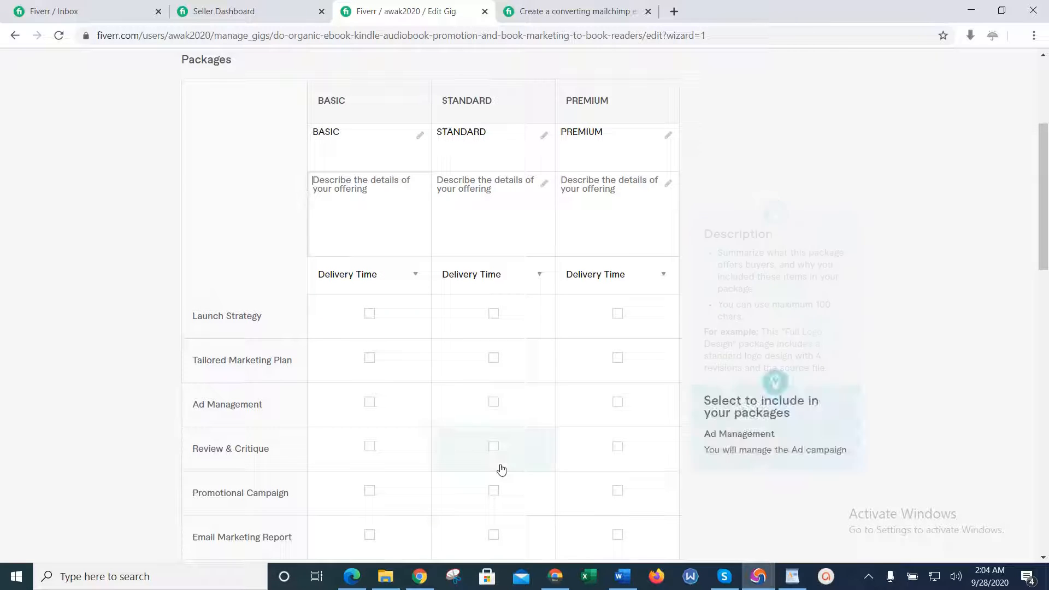
Return to the browser window with the competing gigs and skim their Premium packages for package description ideas.
left_click(419, 576)
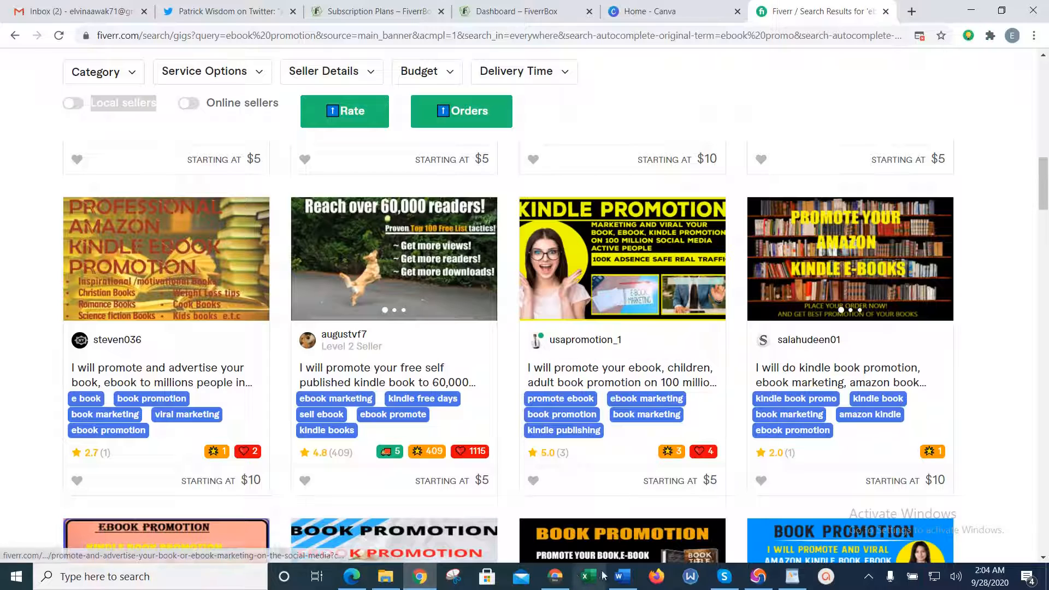
left_click(556, 576)
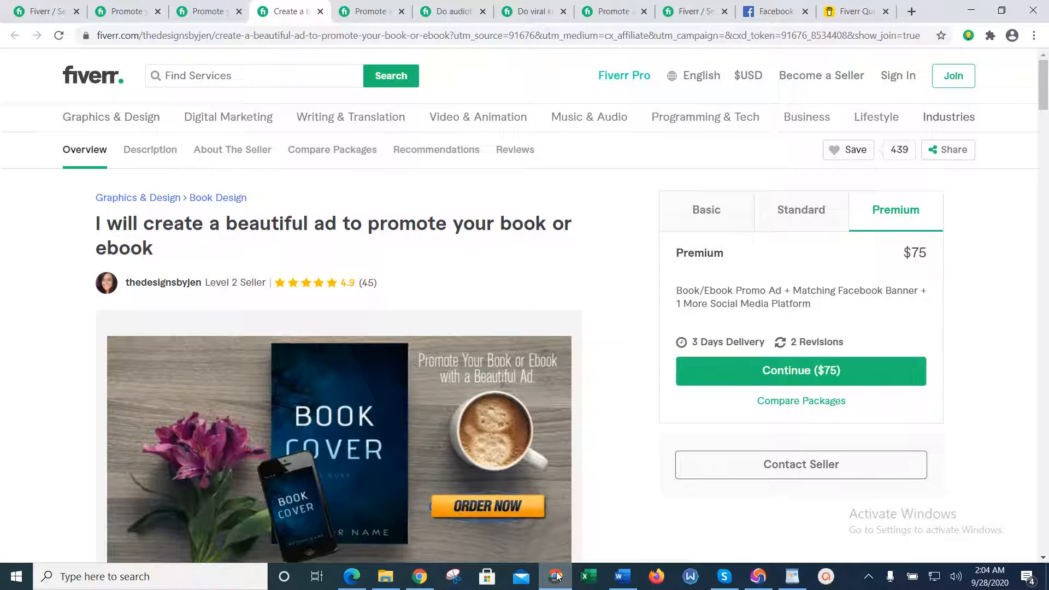
left_click(239, 8)
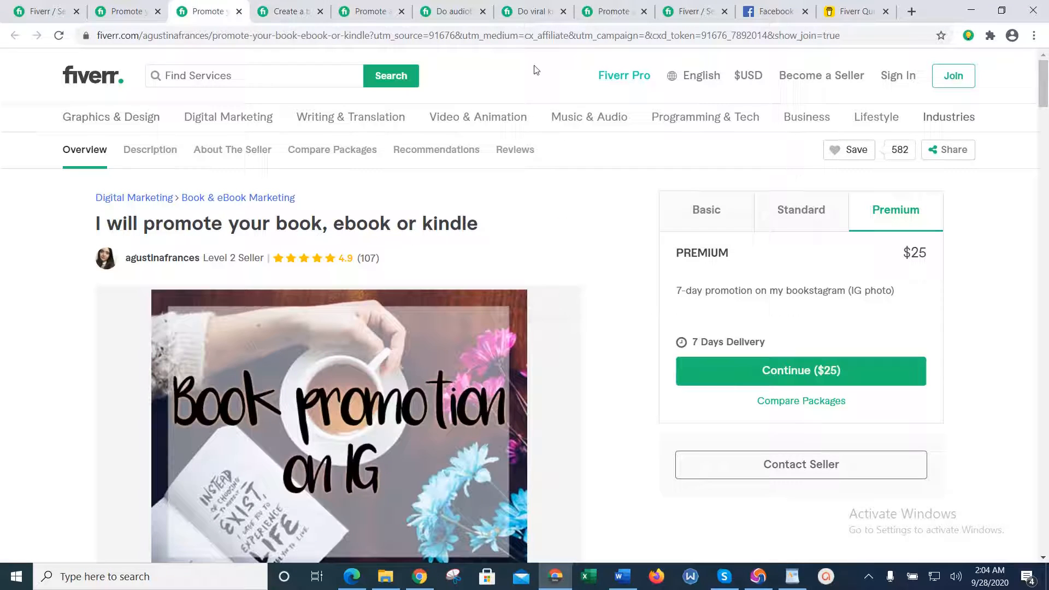
left_click(117, 11)
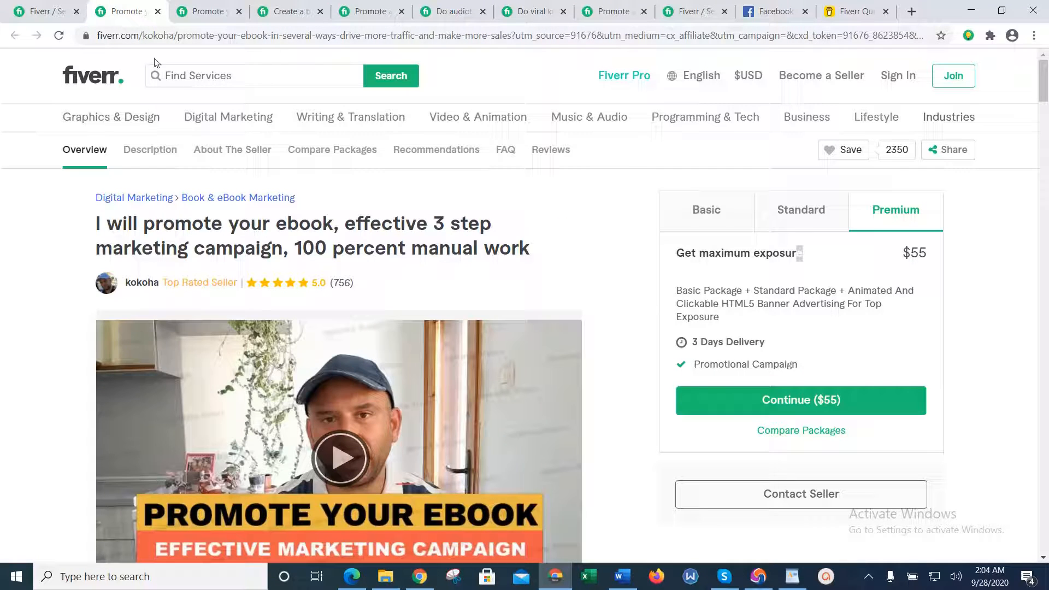
left_click(453, 10)
left_click(358, 5)
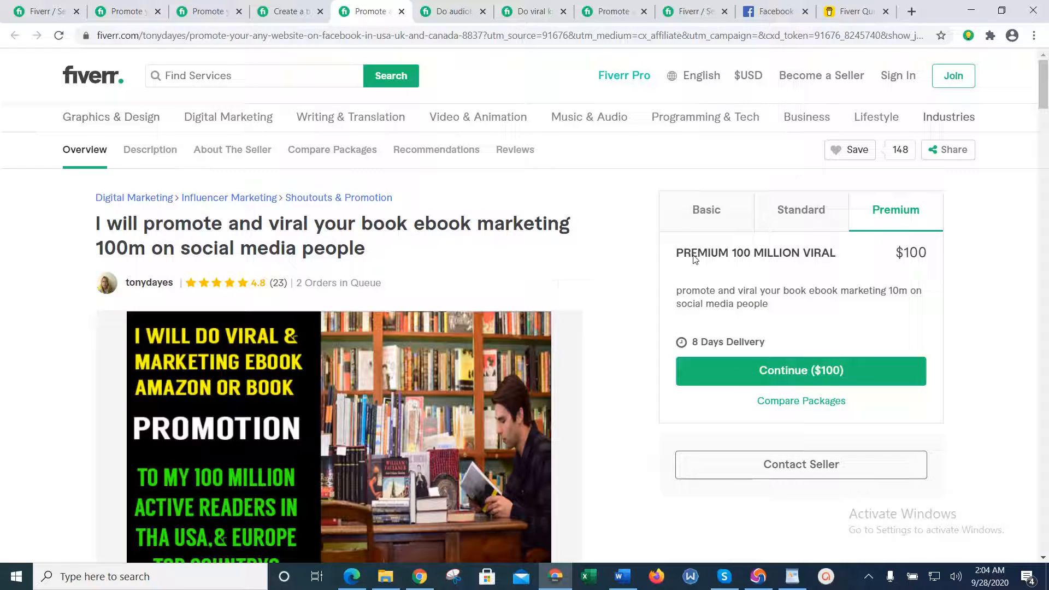
left_click(289, 12)
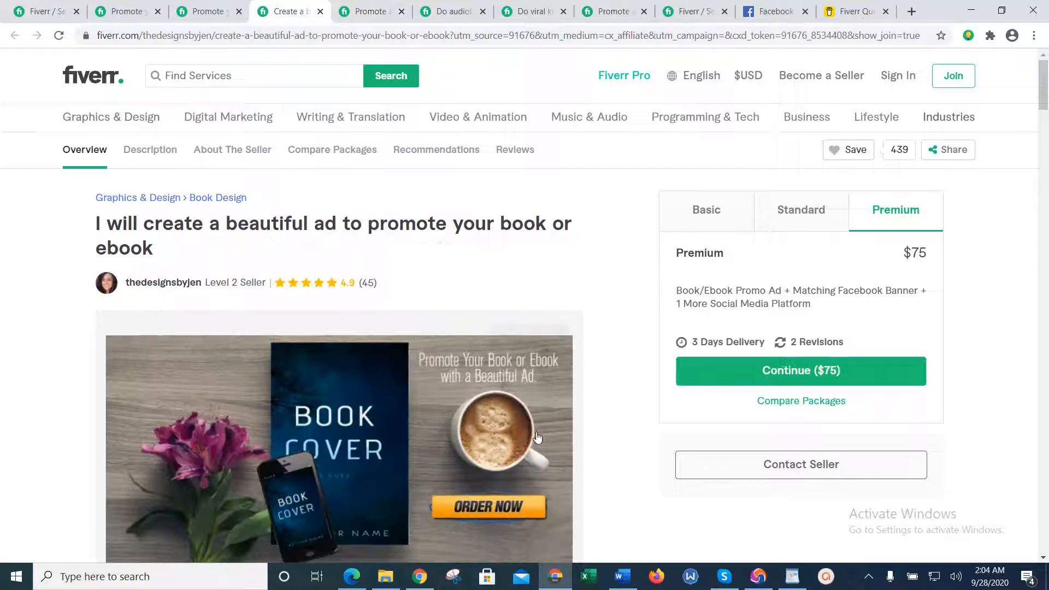
left_click(434, 6)
left_click(389, 5)
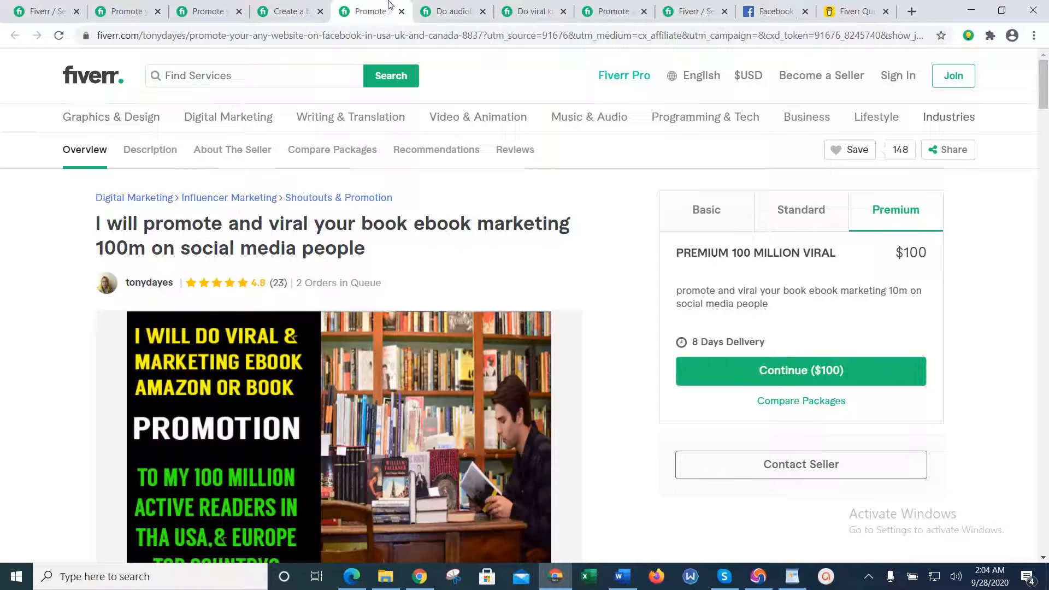
Check the "create a beautiful ad" gig's Basic package and the "viral kindle book promotion" gig's Premium package, then open the podcast promotion gig.
left_click(289, 11)
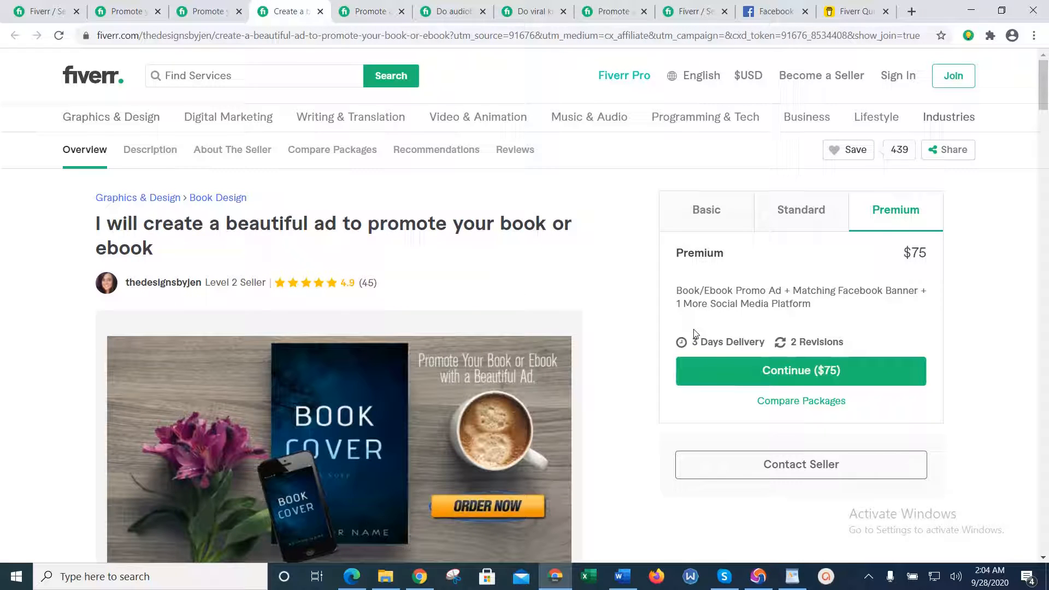
left_click(703, 209)
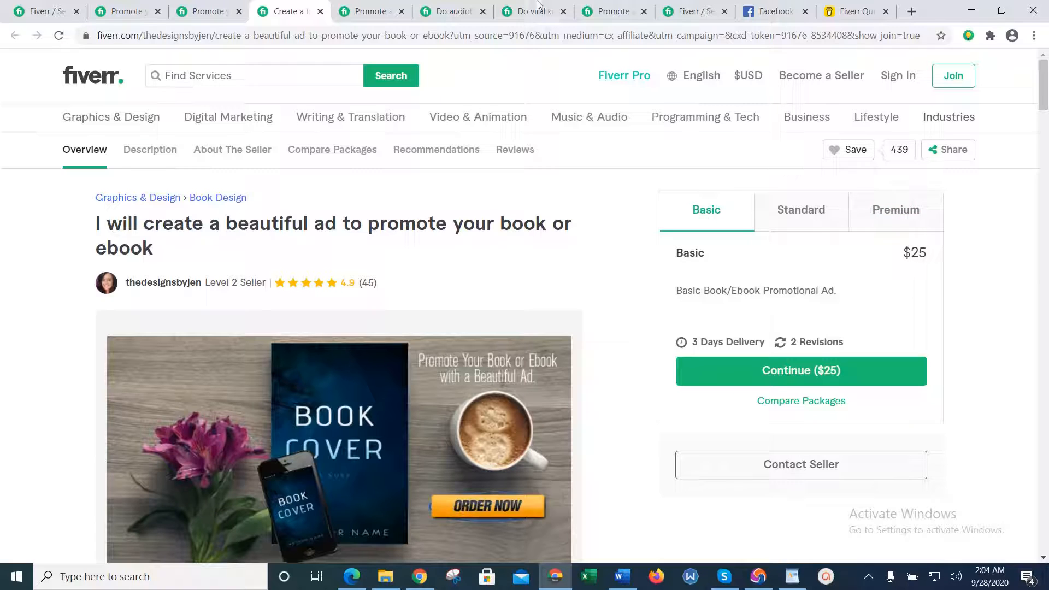
left_click(519, 5)
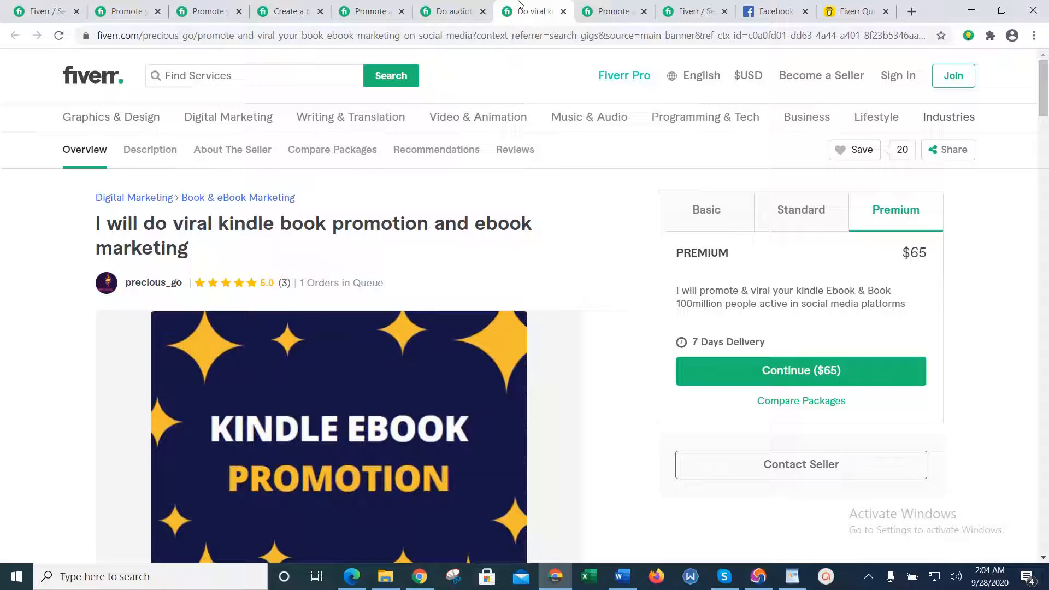
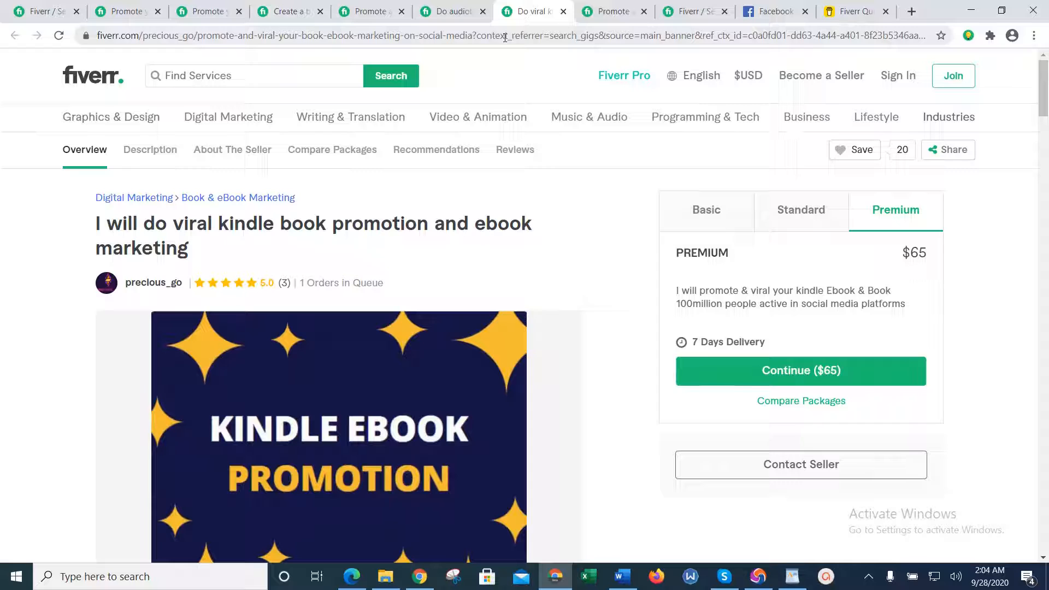
left_click(606, 11)
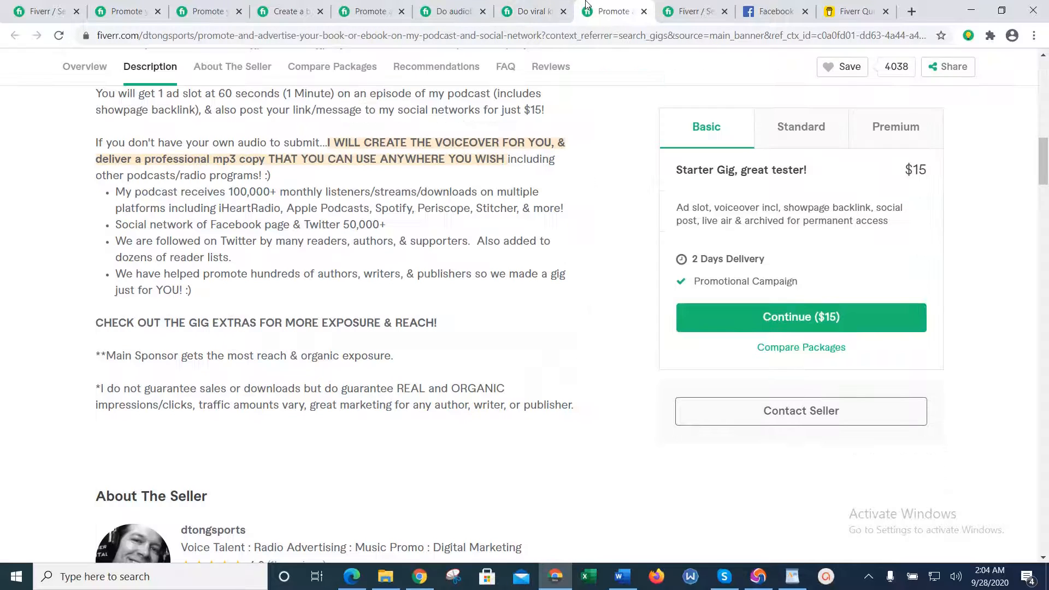
Check the packages of the "promote and viral your book" and "audiobook, ebook, kindle promotion" gigs, then return to the "create a beautiful ad" gig.
left_click(315, 7)
left_click(363, 7)
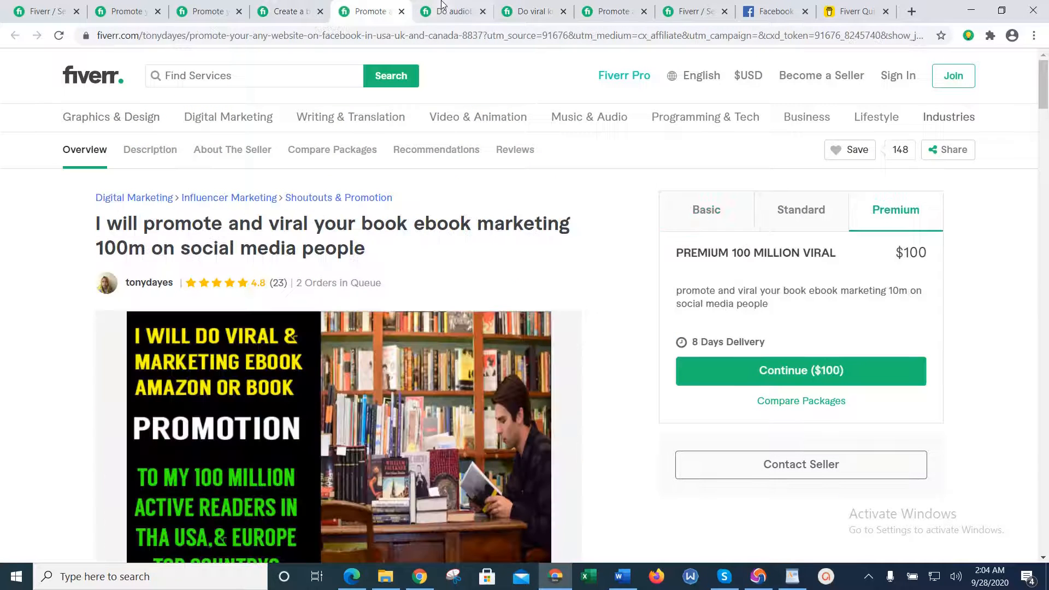
left_click(442, 6)
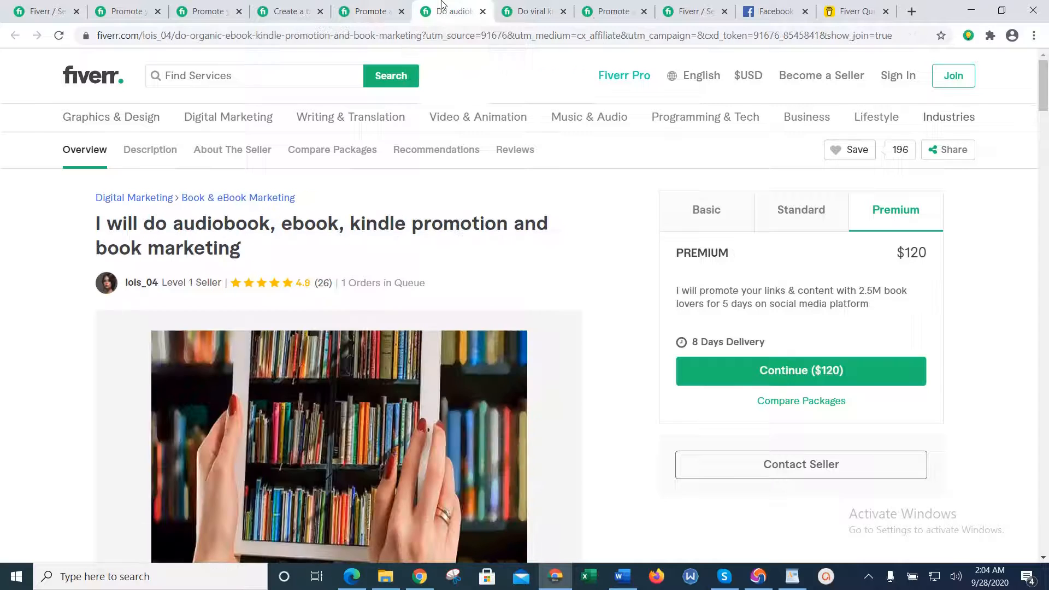
left_click(342, 6)
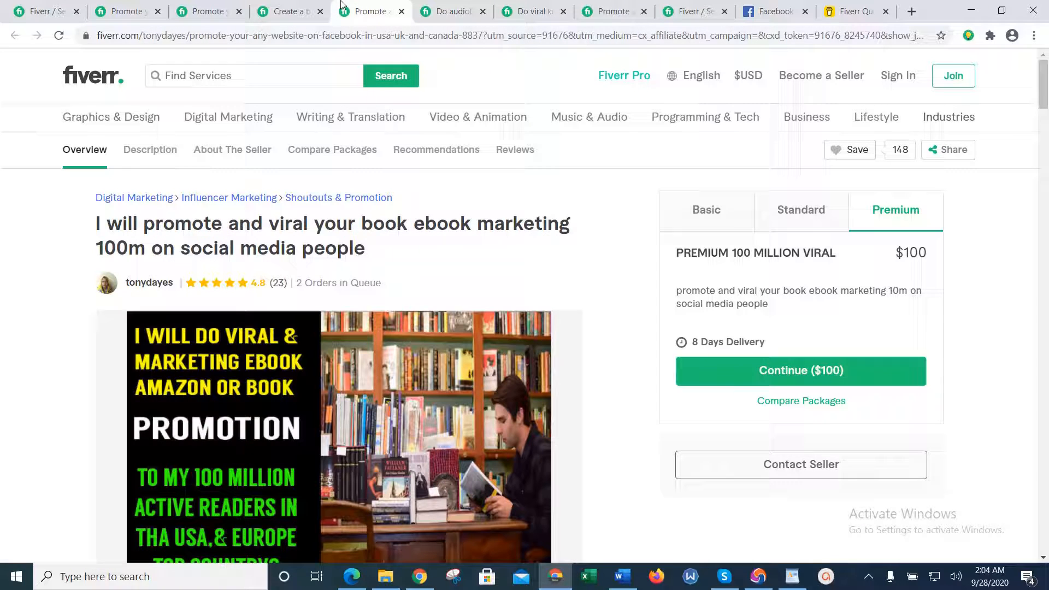
left_click(299, 5)
left_click(232, 6)
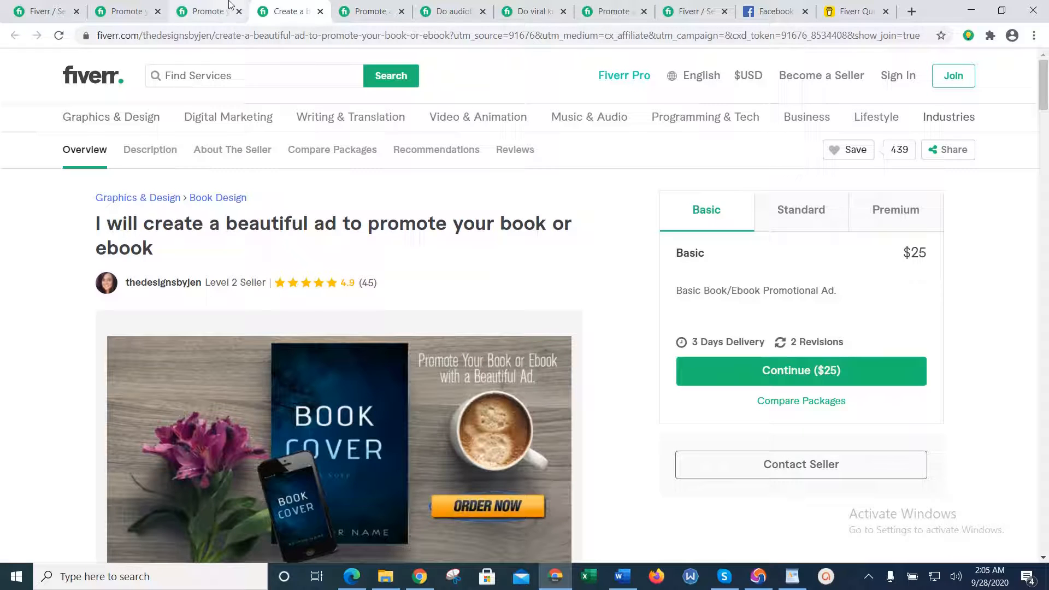
left_click(276, 10)
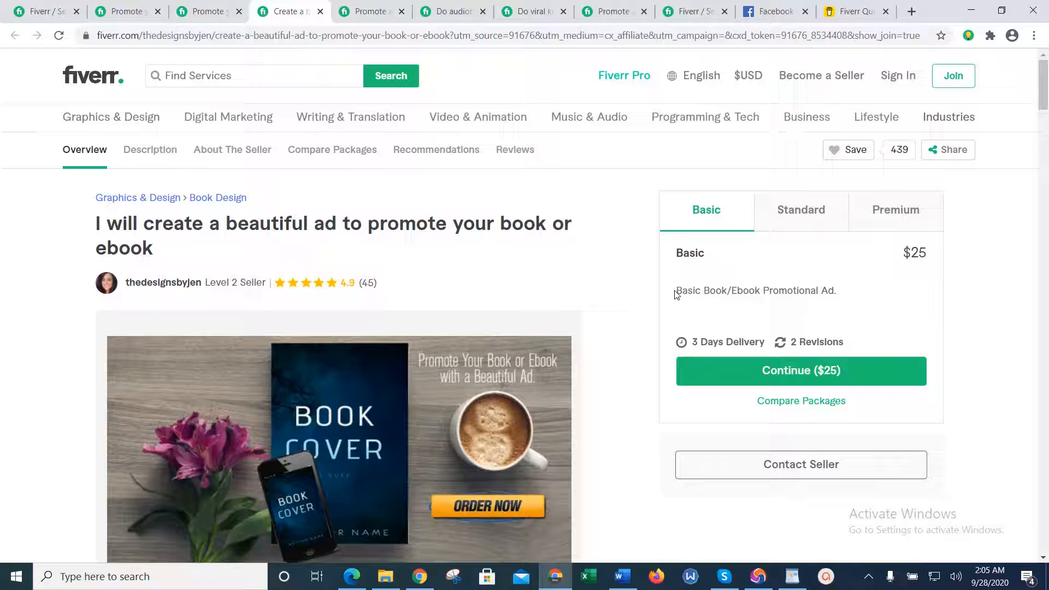
Switch to the seller browser and begin the Basic package description with "Promote Your Book/ Kindle Ebook On Top 3".
left_click(751, 577)
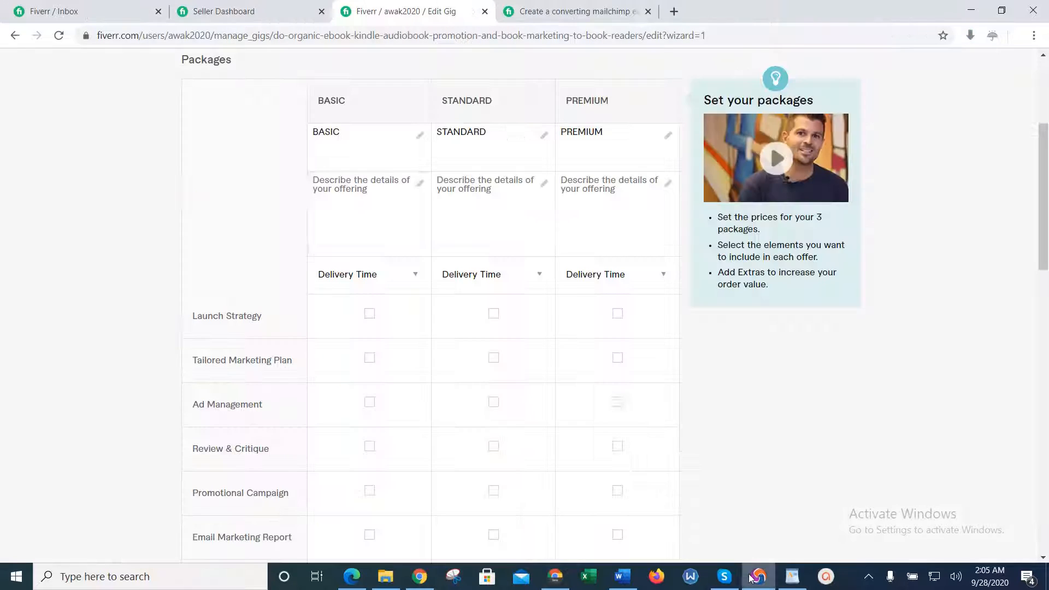
left_click(376, 192)
type("P")
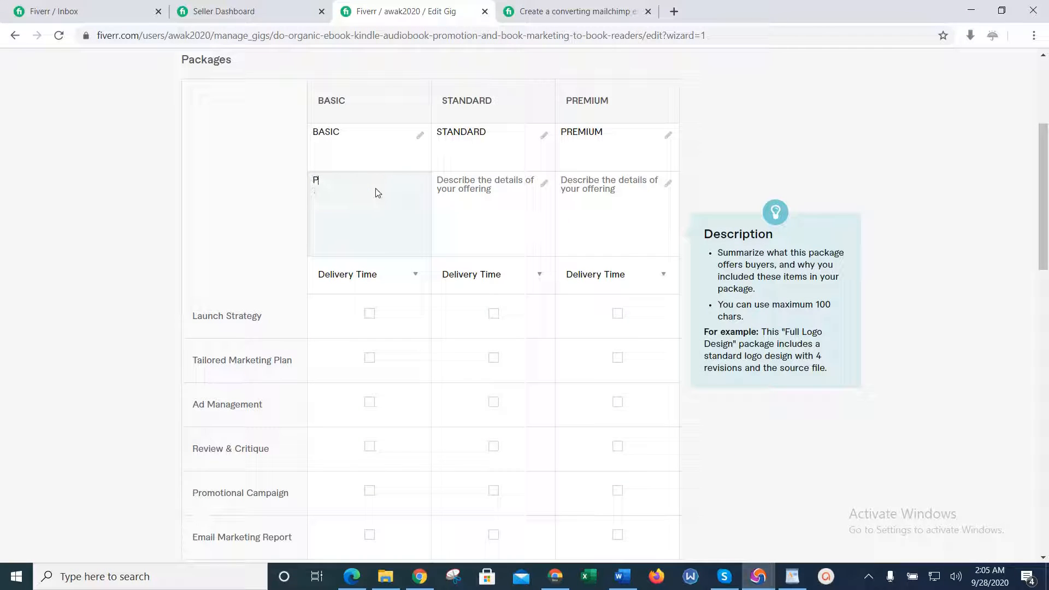
type("romote Your Book/ E")
key("BackSpace")
type("Kinde")
key("BackSpace")
type("le Ebook To")
key("BackSpace")
type("On Top 3")
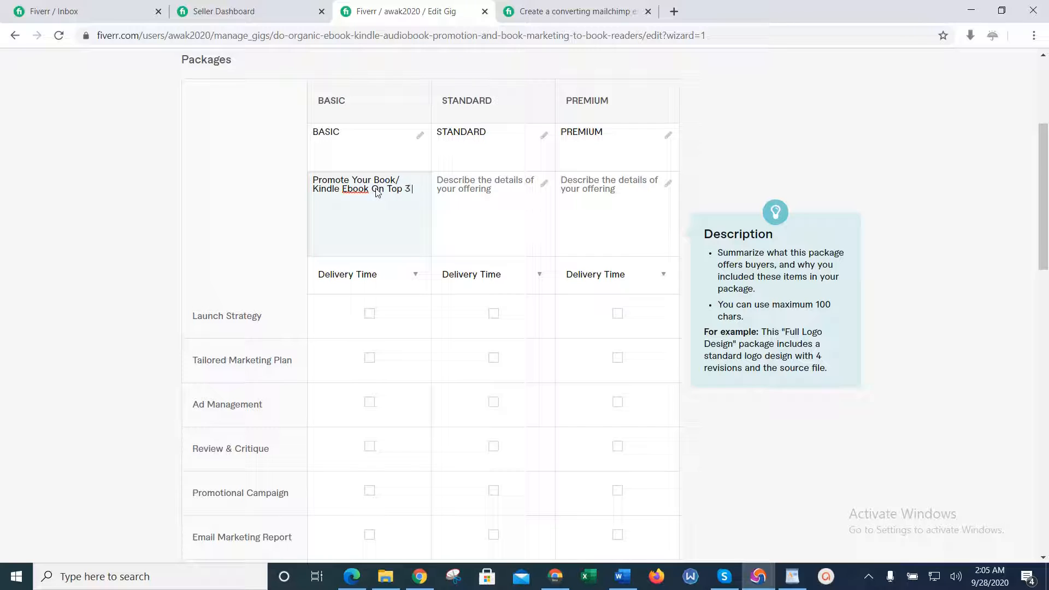
Reword the end of the Basic description so it reads "Promote Your Book/ Kindle Ebook To 20 Million Active Users".
type(" S")
key("BackSpace")
key("BackSpace")
key("BackSpace")
key("BackSpace")
key("BackSpace")
type("1 Soca")
key("BackSpace")
key("BackSpace")
key("BackSpace")
key("BackSpace")
key("BackSpace")
type("TOP")
key("BackSpace")
key("BackSpace")
key("BackSpace")
key("BackSpace")
key("BackSpace")
key("BackSpace")
type("To")
type(" 10")
type(" Million")
type(" Active")
double_click(388, 190)
type("20 Million Active Users")
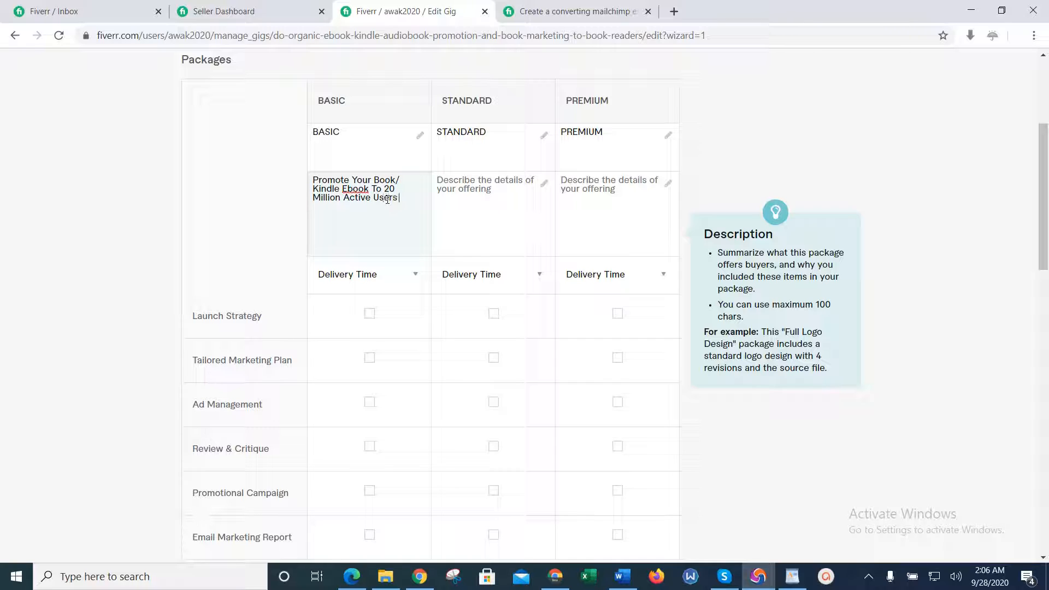
Complete the Basic description with "On TOP 3 Social Media Platforms" and copy the whole text.
type(" On Social Media")
left_click(416, 201)
type("TOP 3 ")
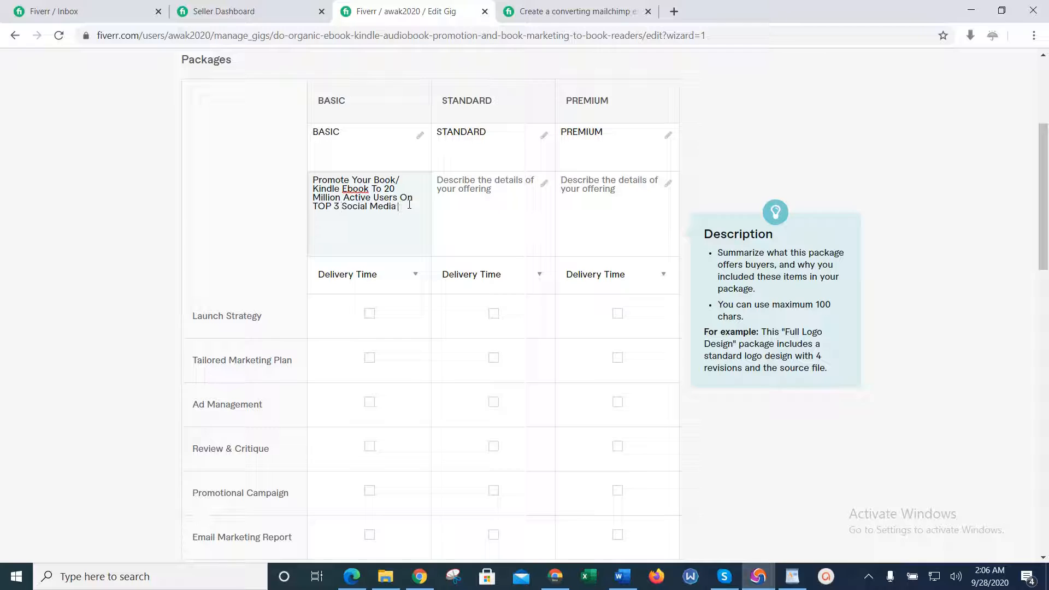
type(" Platforsms")
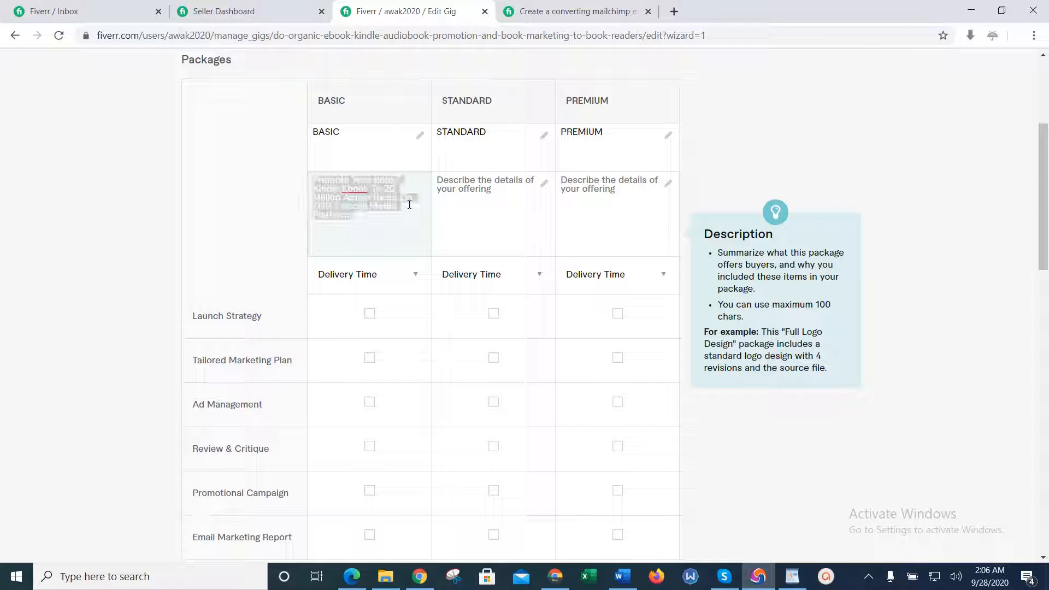
Start the Standard package description with the word "PROMOTE" in capitals.
left_click(462, 207)
type("Prom")
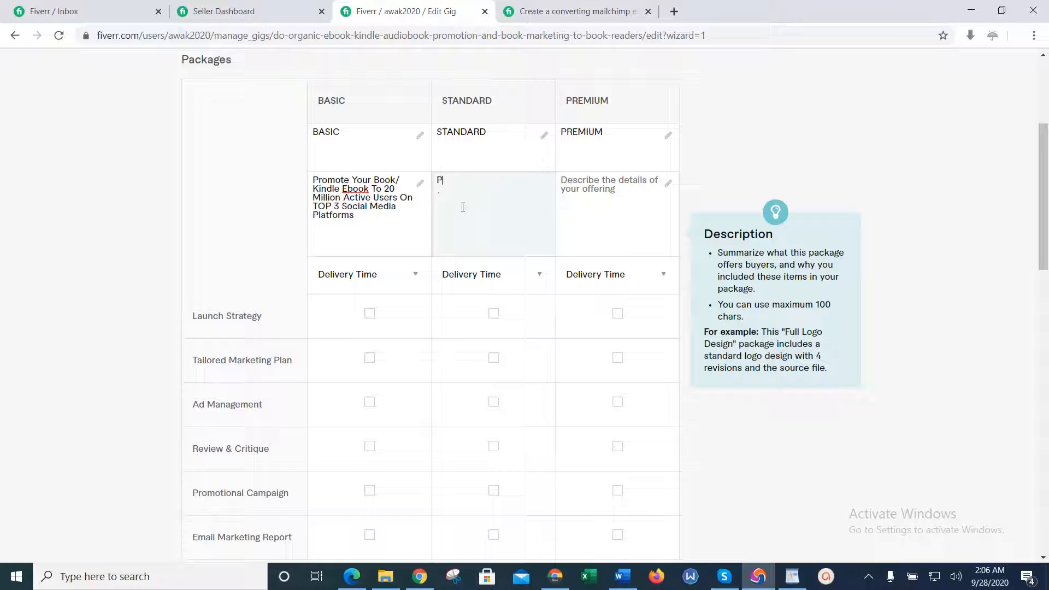
key("BackSpace")
key("BackSpace")
key("BackSpace")
type("ROMOTE")
Switch to the WordPad gig-creation notes and review the points about the standard package and the description.
left_click(792, 576)
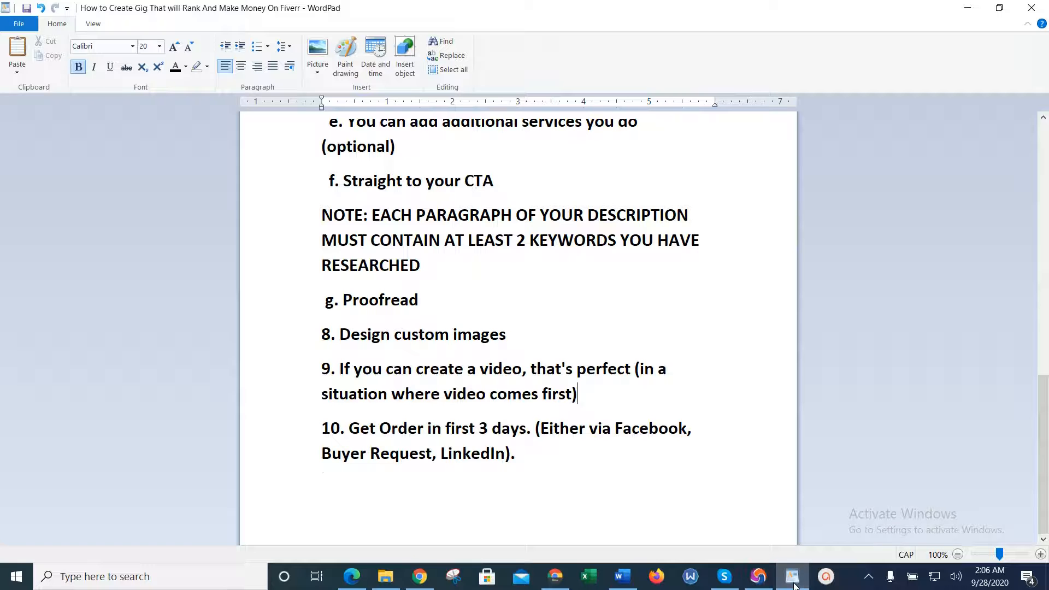
scroll(794, 584, "up", 3)
scroll(793, 583, "up", 1)
scroll(795, 587, "up", 4)
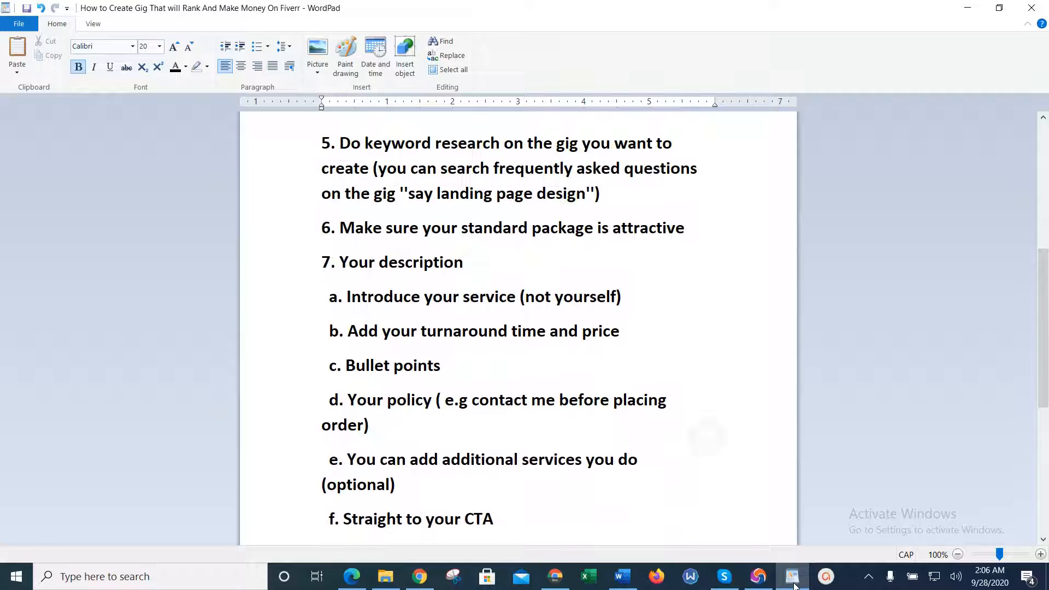
scroll(795, 586, "down", 4)
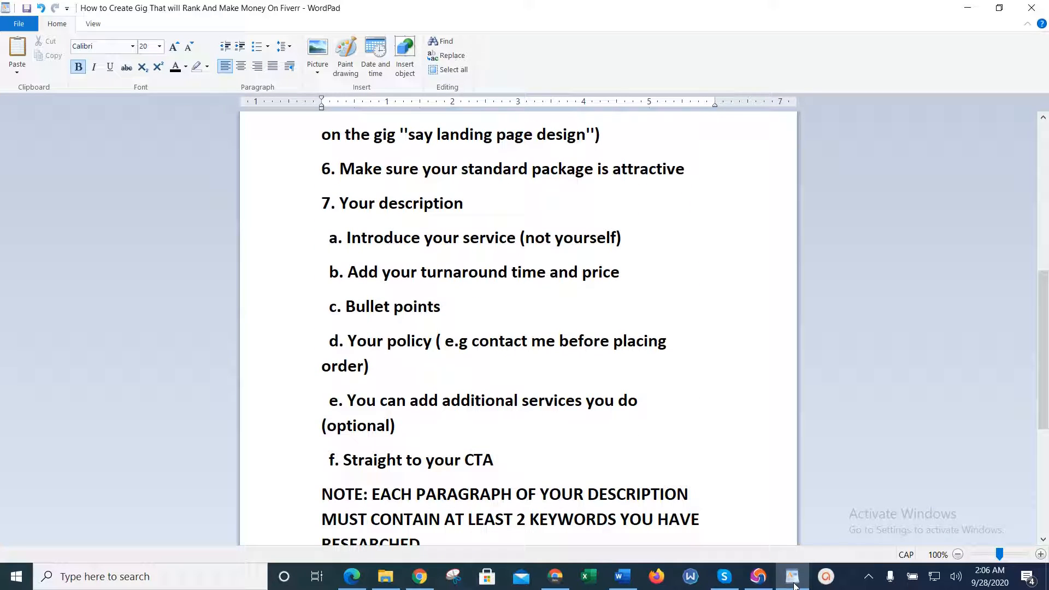
scroll(795, 586, "up", 4)
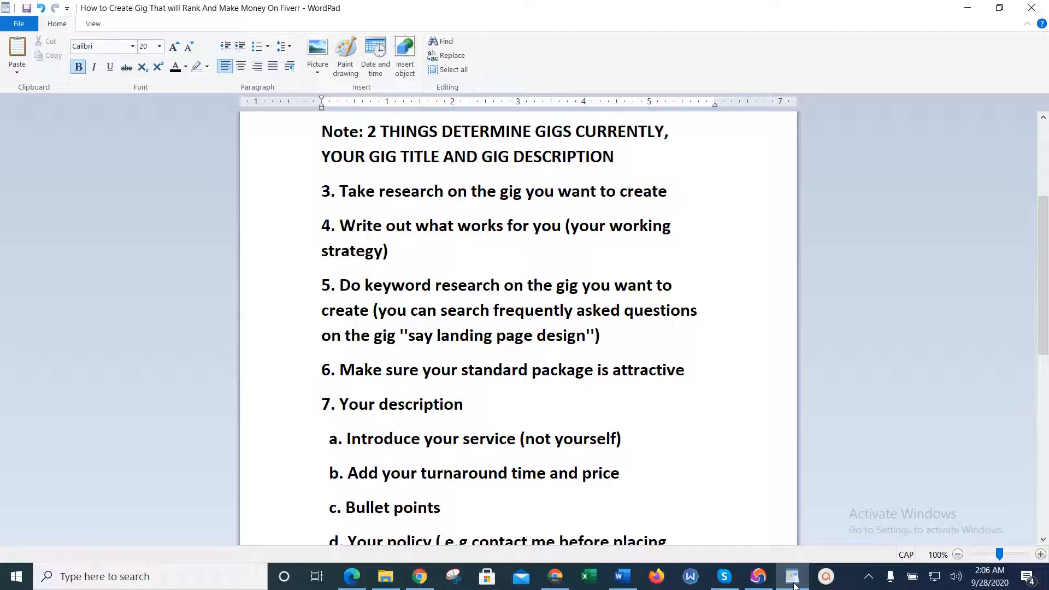
Back in the seller browser, continue the Standard description with "YOUR BOOK/ KINDLE EBOOK TO 50 MILLION USERS ON SOCIAL MEDIA + FORUMS + CLASSIFIED SITES".
left_click(763, 584)
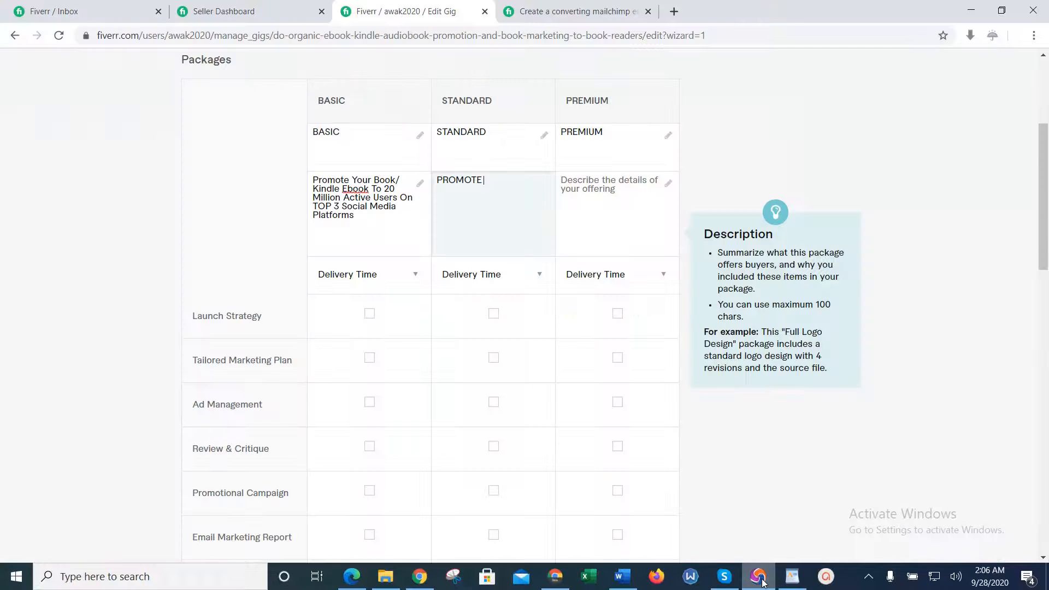
type("YOUR BOOK/ KINDLE EBOOK")
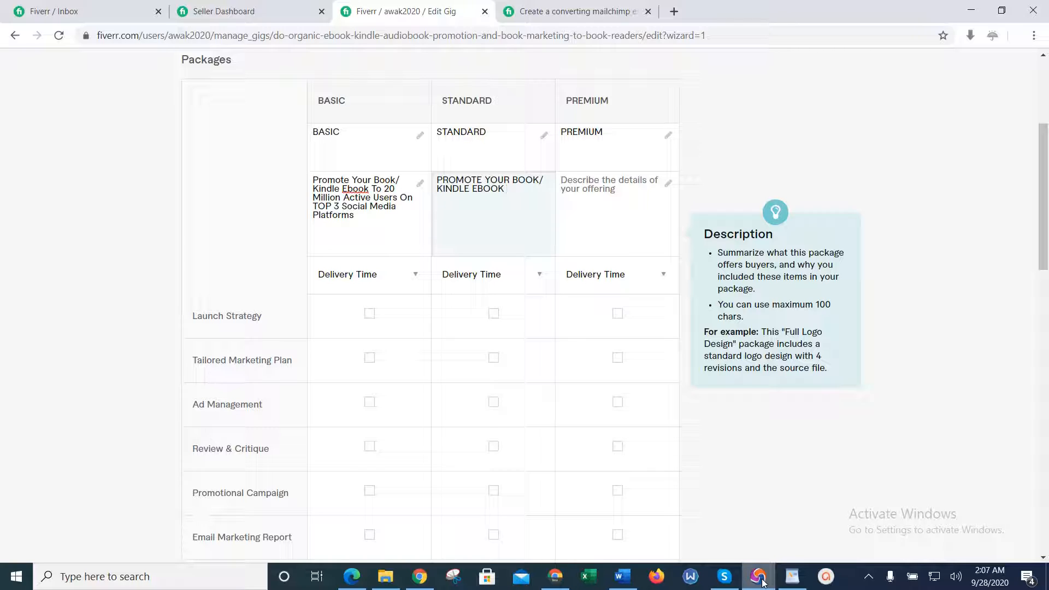
type(" TO 50 MILLION USERS ON S")
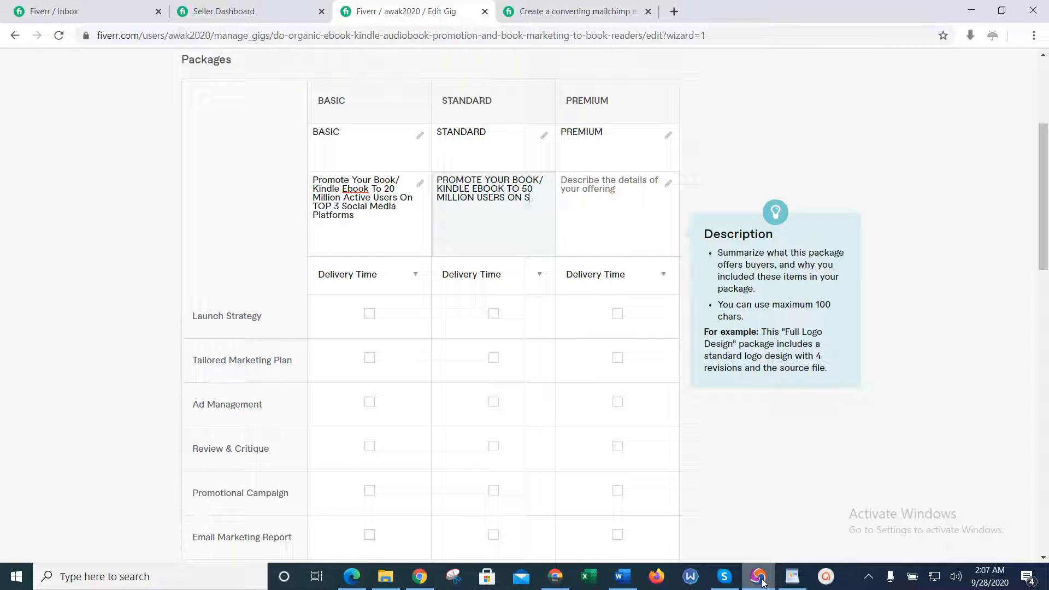
type("OCIAL MEDIA + FORUMS")
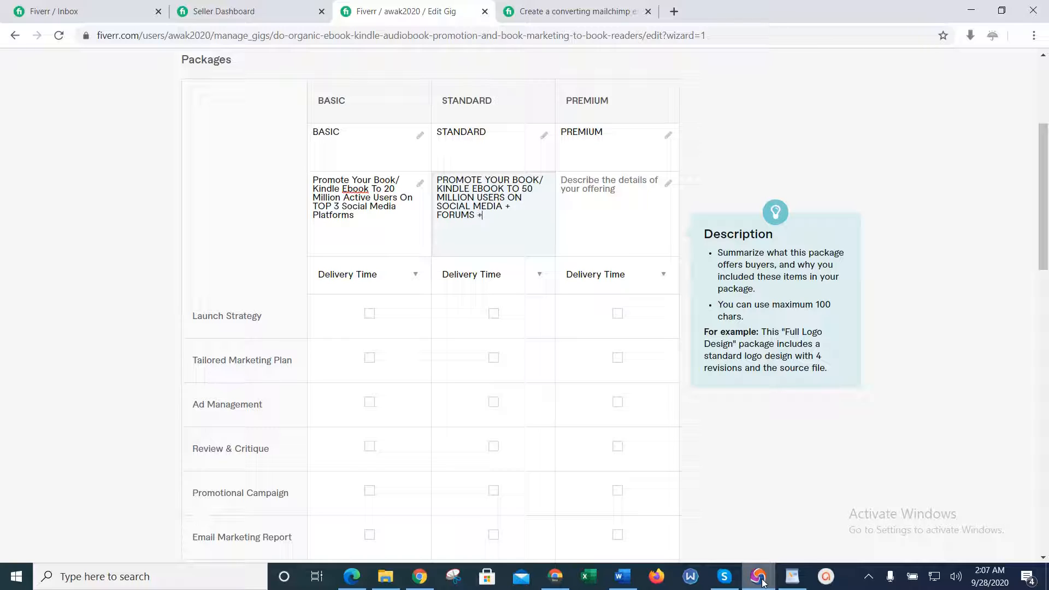
type("+ CLASSIFIED SITES")
Reuse the Basic description for the Premium package, changing it to 100 Million Active Users and TOP 5 Social Media.
key("Tab")
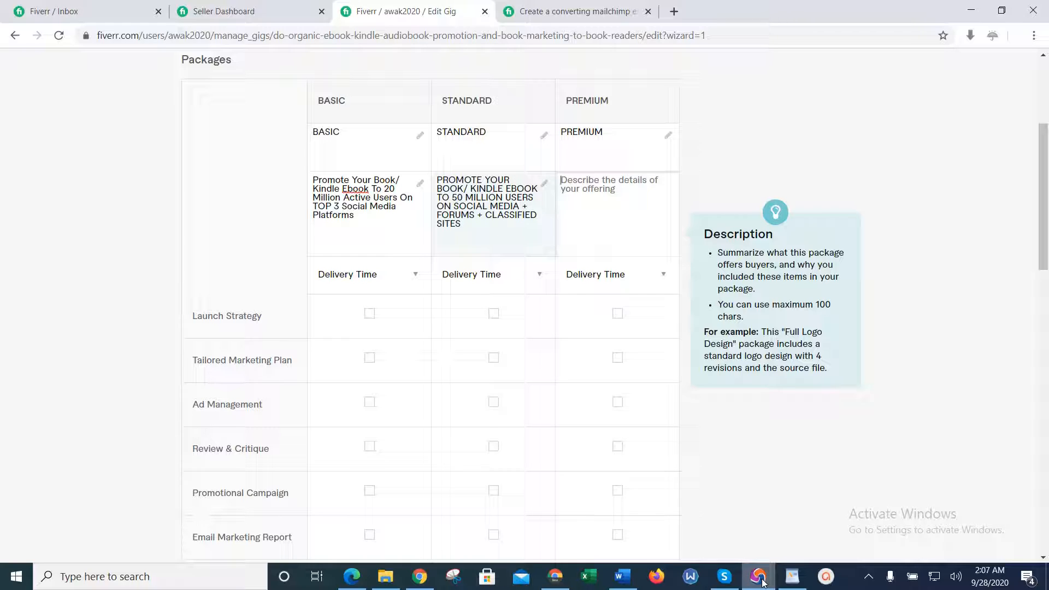
type("Promote Your Book/ Kindle Ebook To 20 Million Active Users On TOP 3 Social Media Platforms")
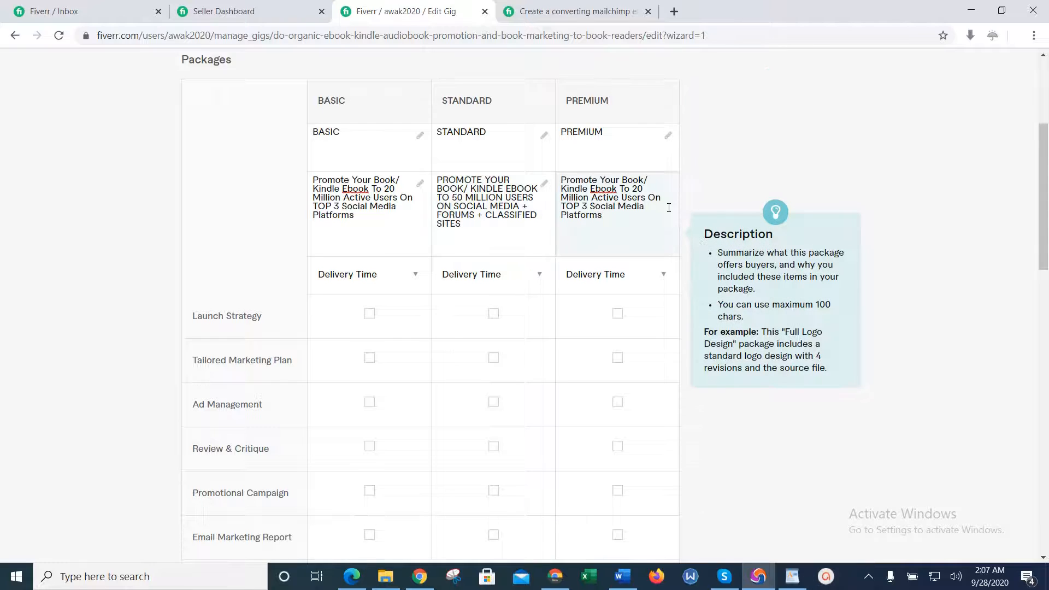
left_click(642, 188)
key("BackSpace")
key("BackSpace")
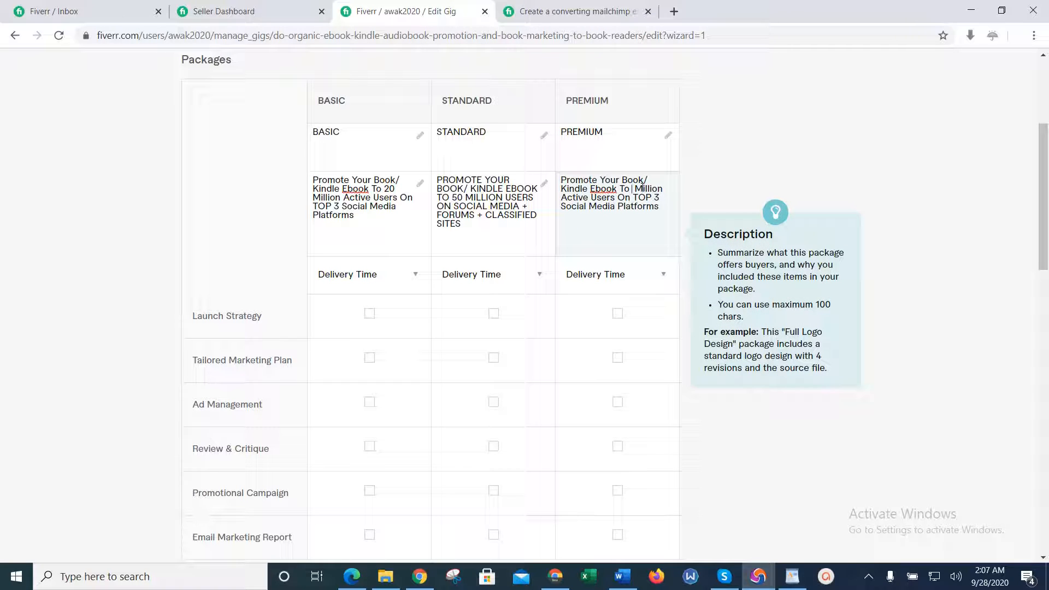
type("100")
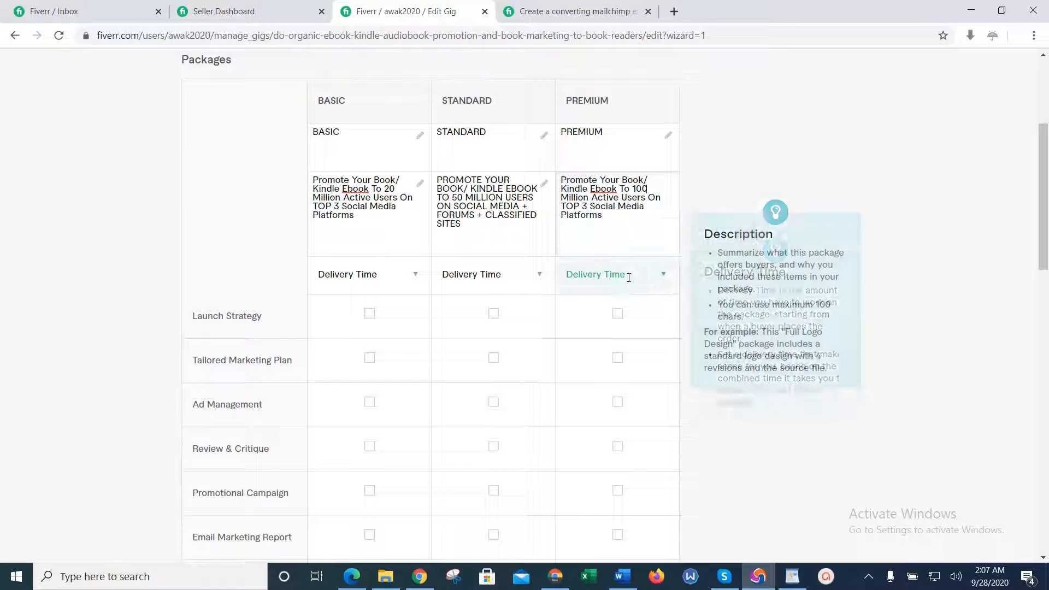
left_click(588, 206)
key("BackSpace")
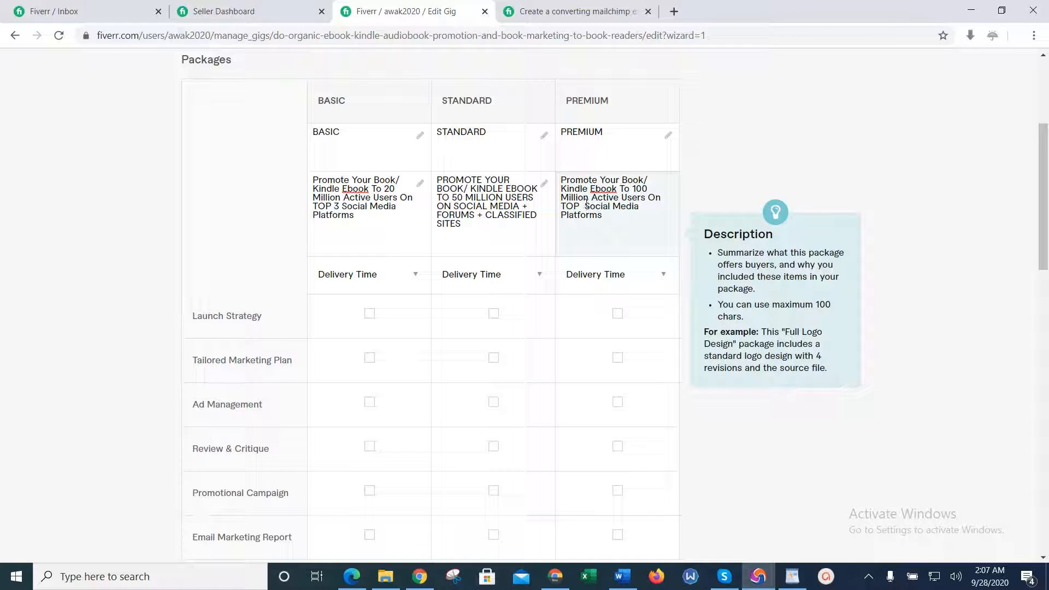
type("5")
Replace "Platforms" at the end of the Premium description with "+ Forums + EMM".
left_click_drag(561, 217, 619, 221)
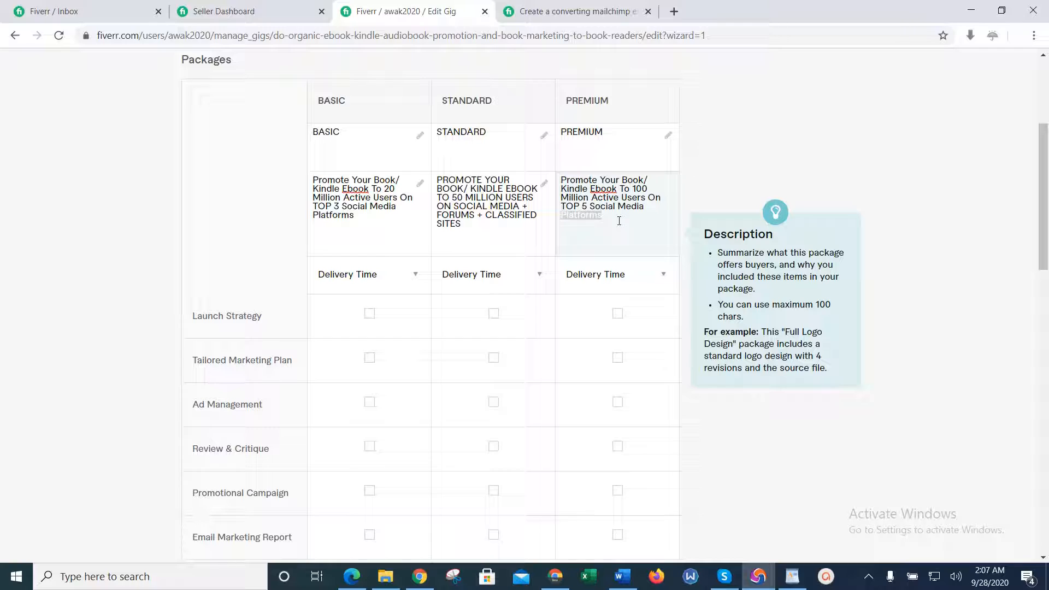
type("+ fORU")
key("BackSpace")
key("BackSpace")
key("BackSpace")
key("BackSpace")
type("Forums")
type(" + Class")
key("BackSpace")
key("BackSpace")
type("MM")
left_click(899, 148)
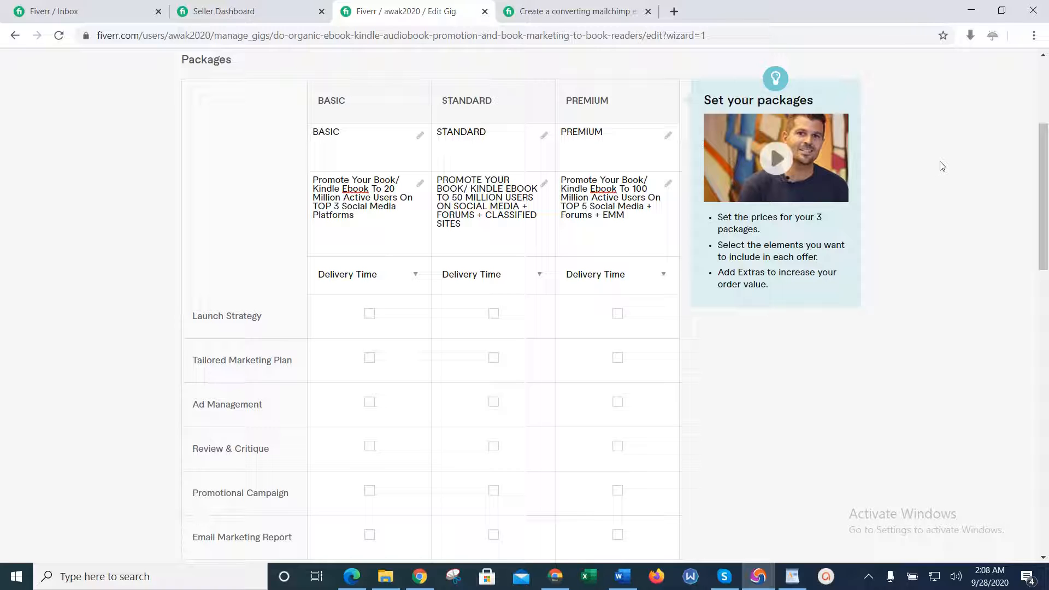
Compare package prices of the "create a beautiful ad" and "promote and viral your book" gigs in the research browser, then return to the seller browser.
scroll(1043, 169, "up", 4)
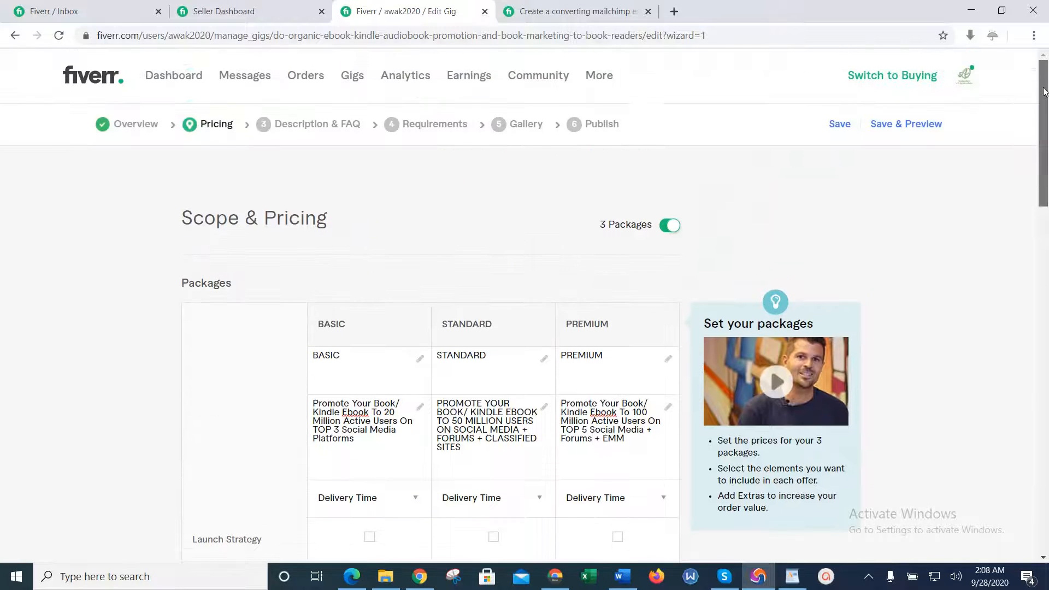
scroll(1044, 170, "down", 4)
scroll(1044, 170, "down", 1)
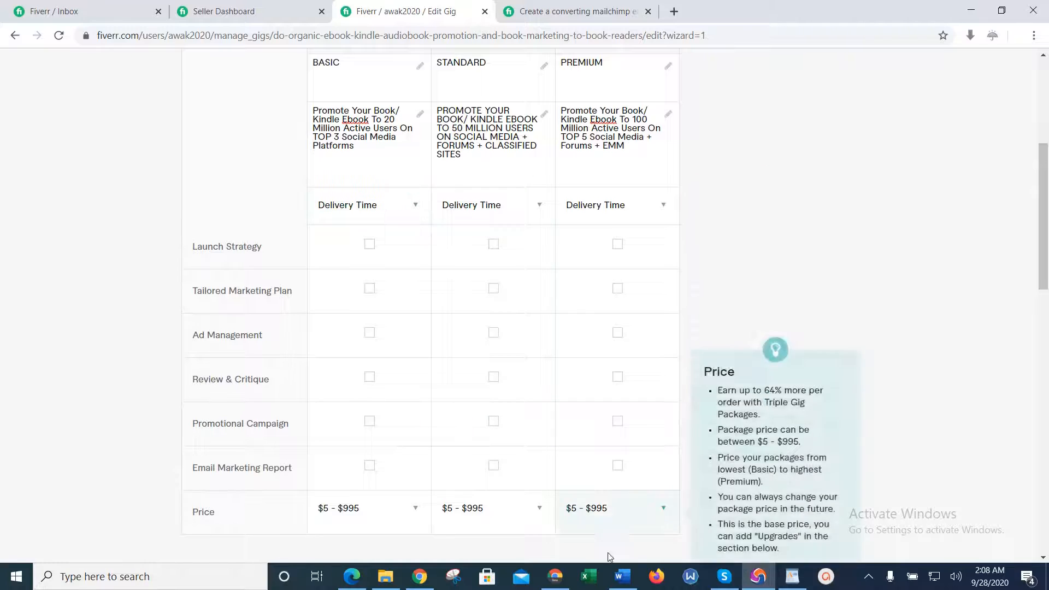
left_click(547, 579)
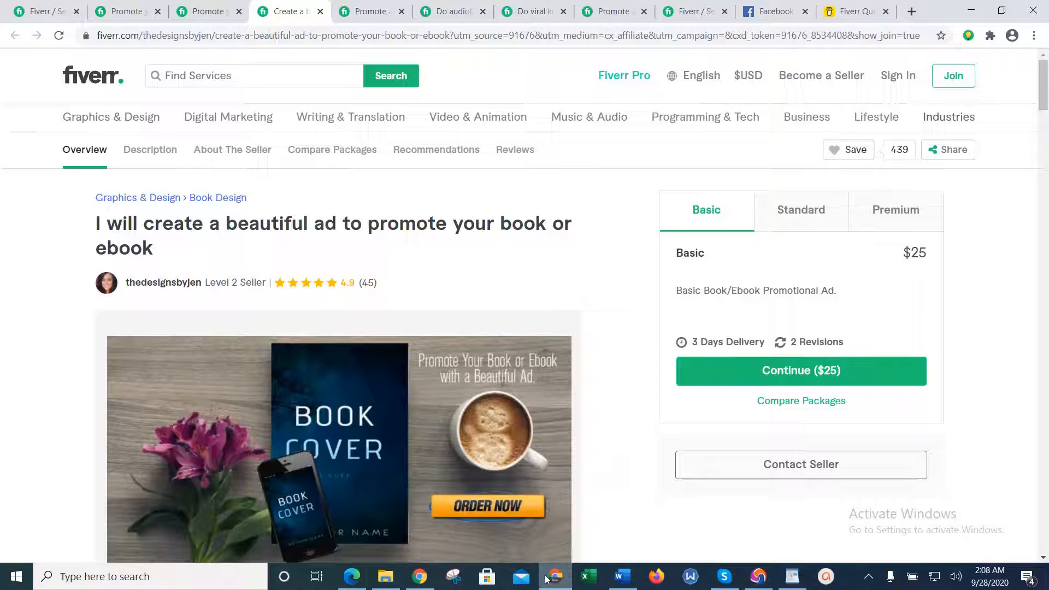
left_click(807, 218)
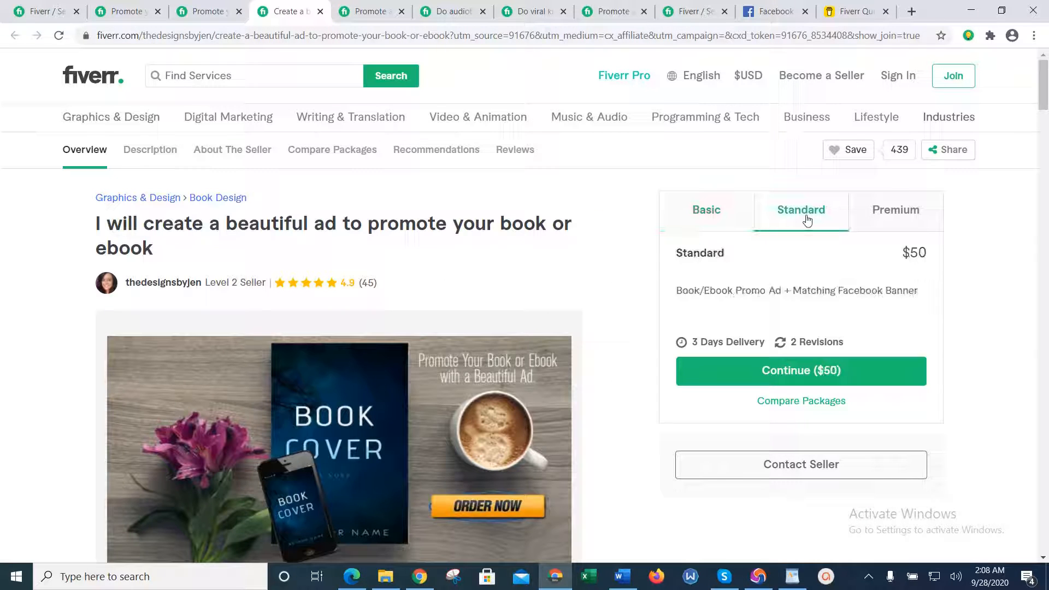
left_click(894, 211)
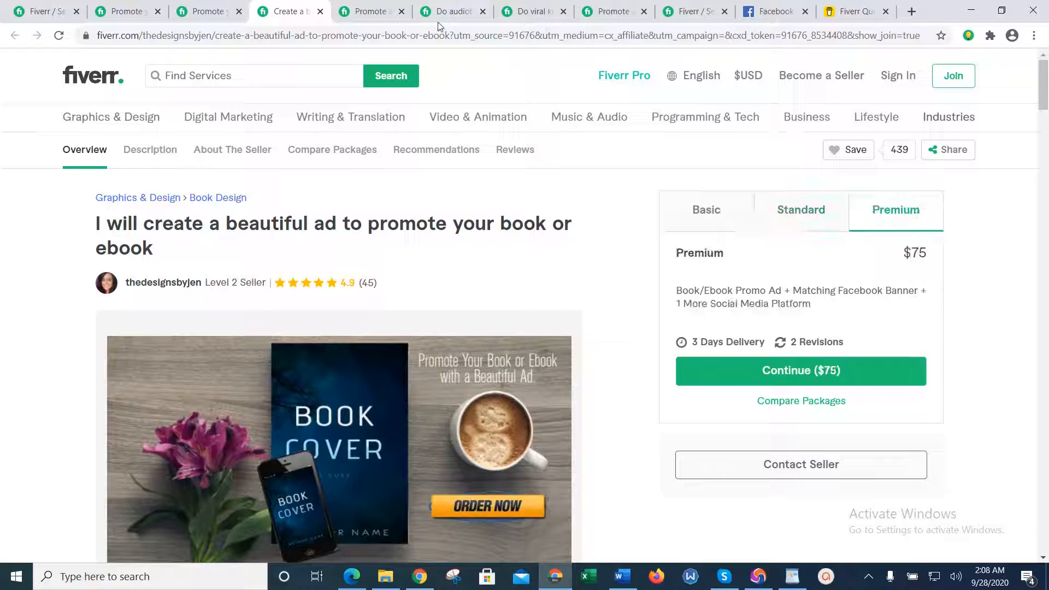
left_click(338, 7)
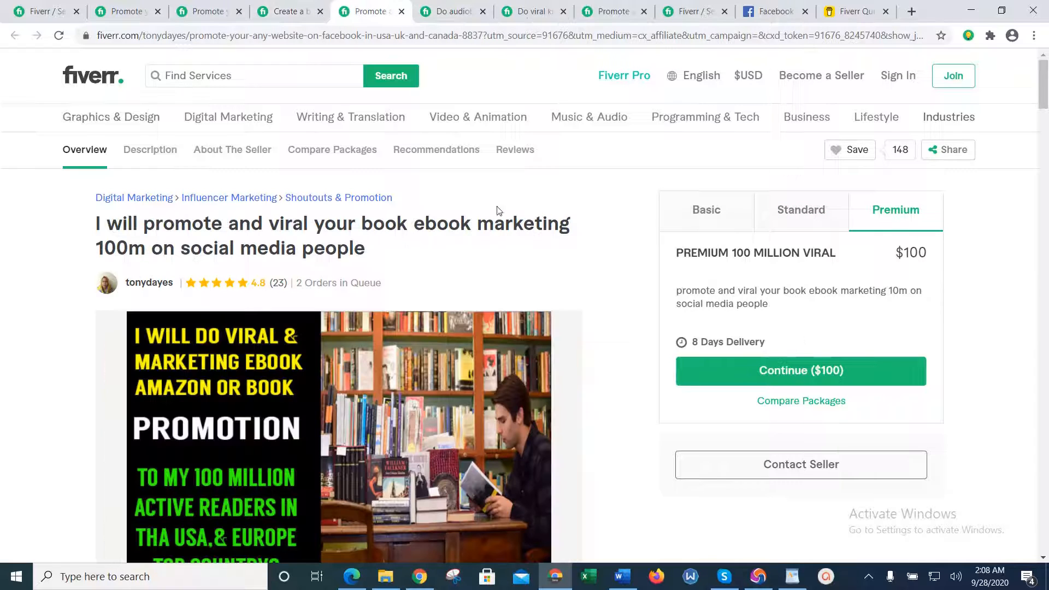
left_click(780, 230)
left_click(708, 208)
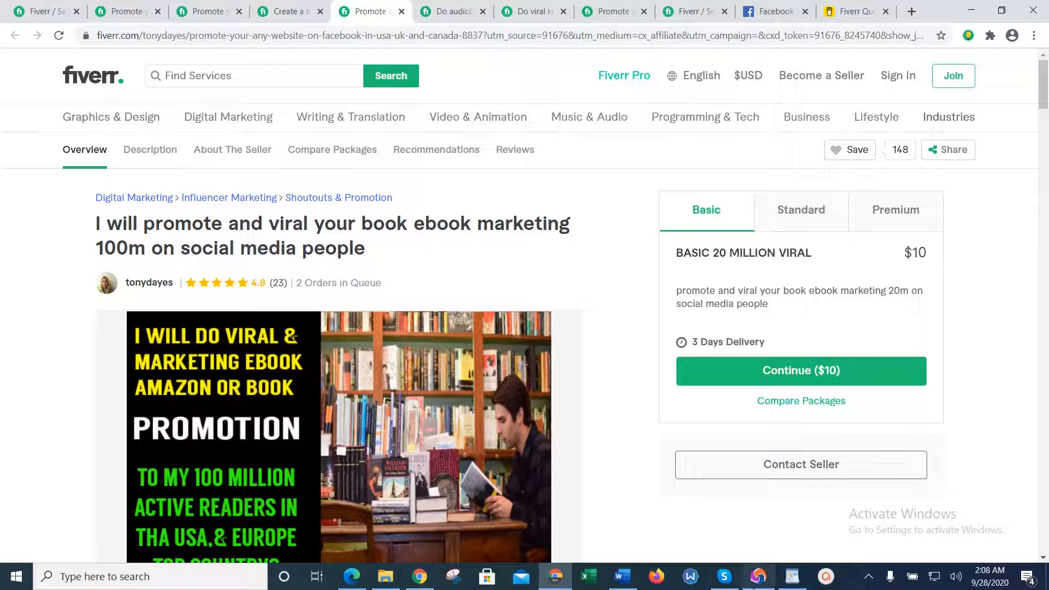
left_click(758, 577)
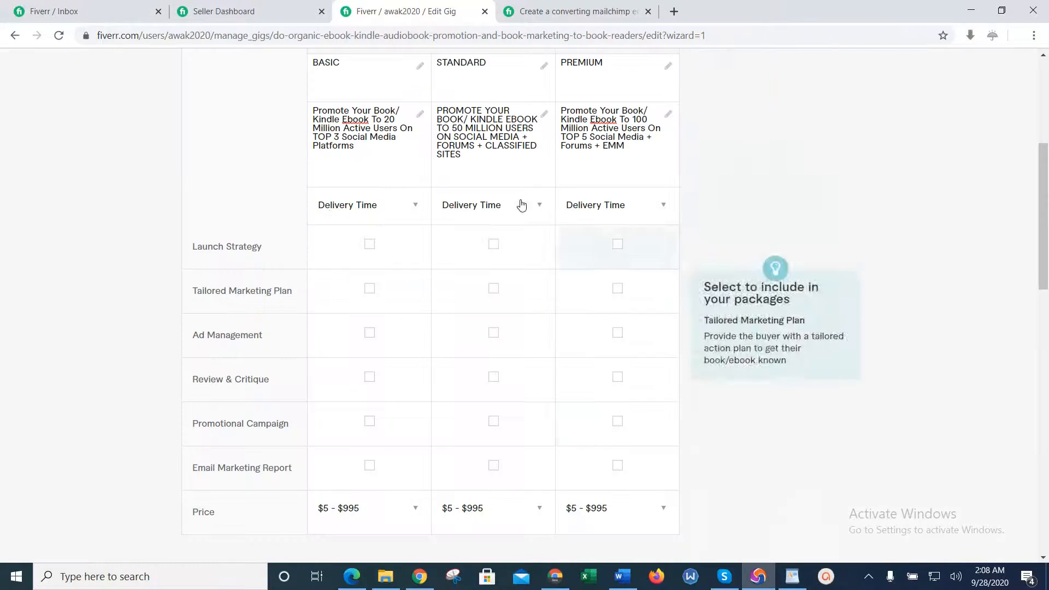
Set the delivery times to 3 days for Basic, 5 days for Standard and 7 days for Premium.
left_click(384, 203)
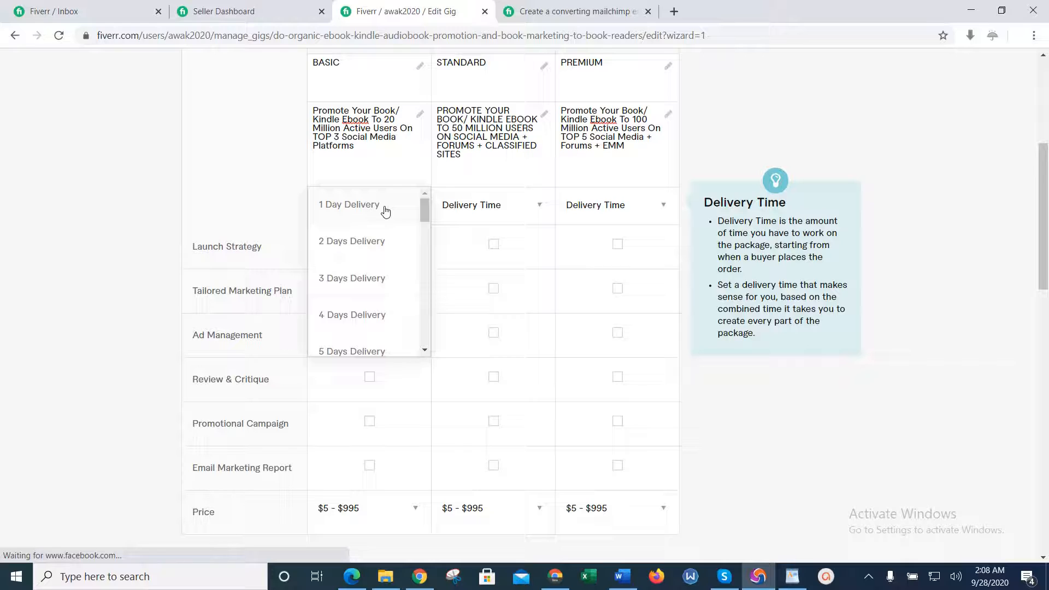
left_click(386, 206)
left_click(385, 211)
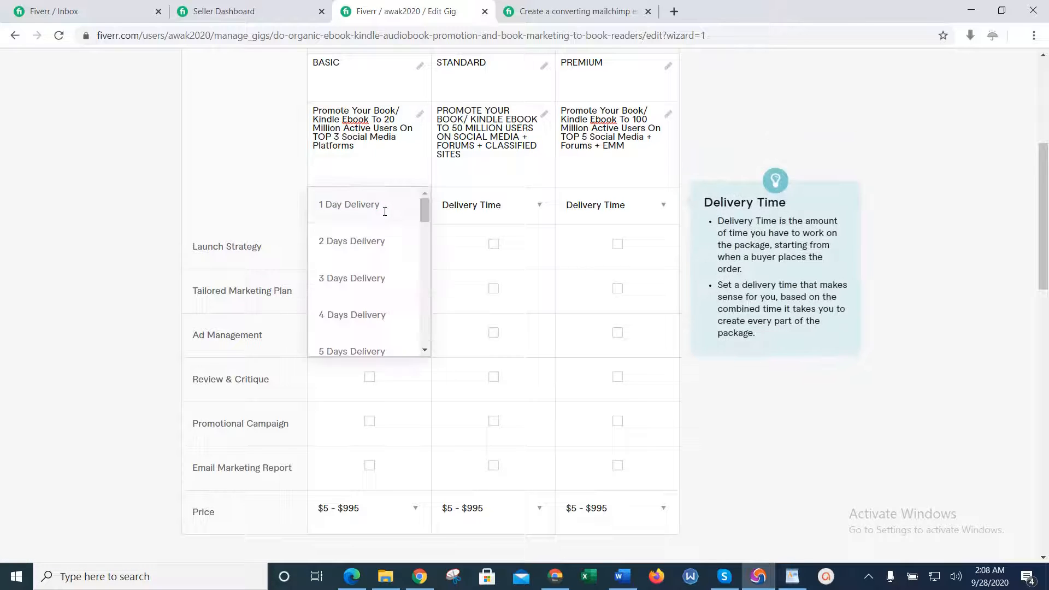
left_click(381, 278)
left_click(476, 199)
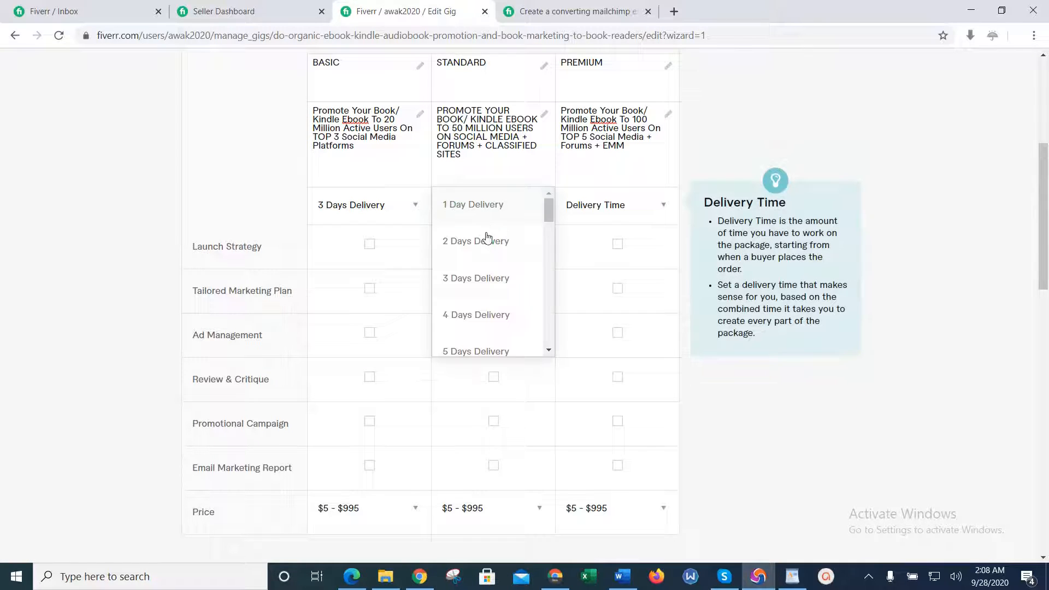
left_click(511, 351)
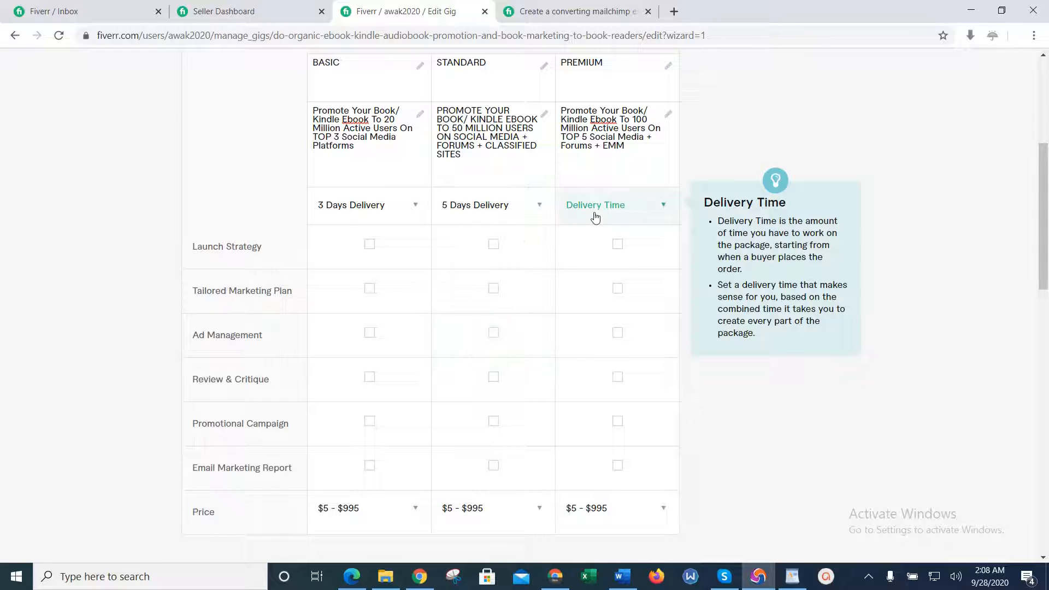
left_click(658, 216)
mouse_move(671, 212)
left_mouse_down()
mouse_move(670, 262)
mouse_move(670, 233)
left_mouse_up()
left_click(616, 261)
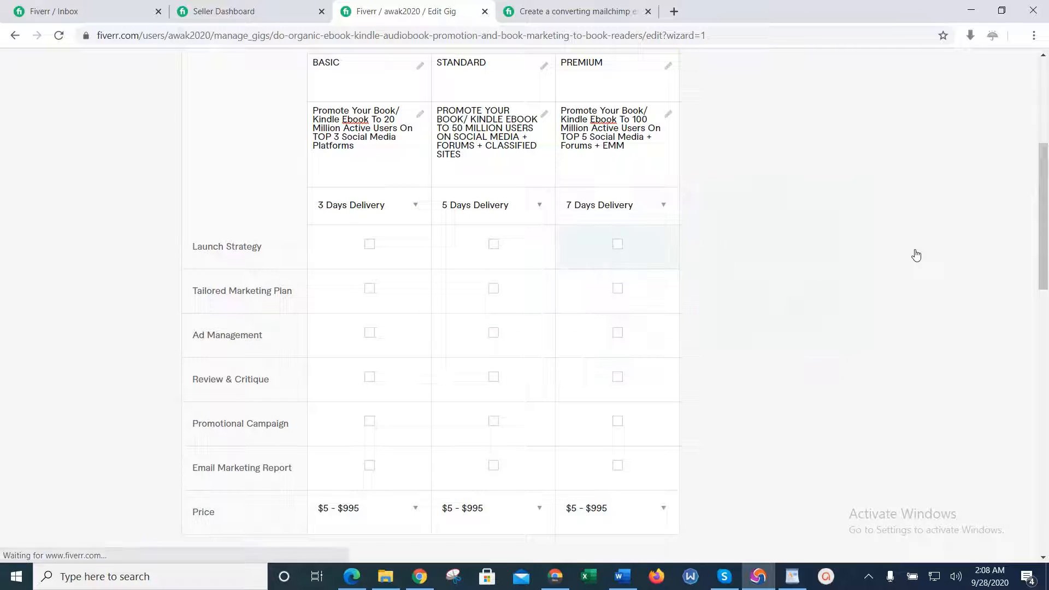
Set the Basic package price to $10.
scroll(437, 170, "down", 2)
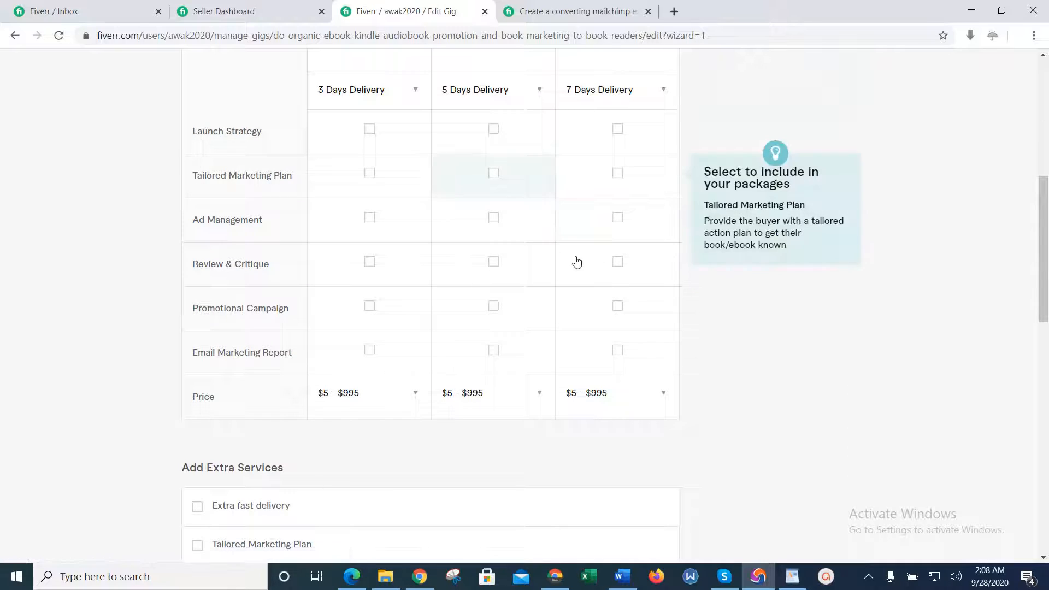
left_click(381, 405)
left_click(386, 430)
Set the Standard package price to $40 and the Premium package price to $80.
left_click(483, 390)
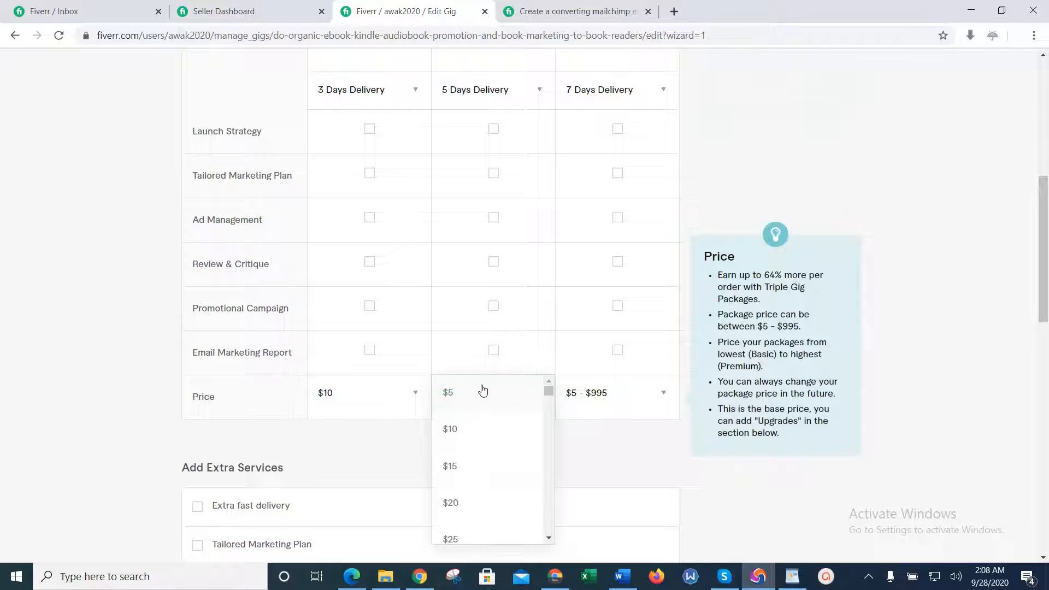
scroll(548, 394, "down", 5)
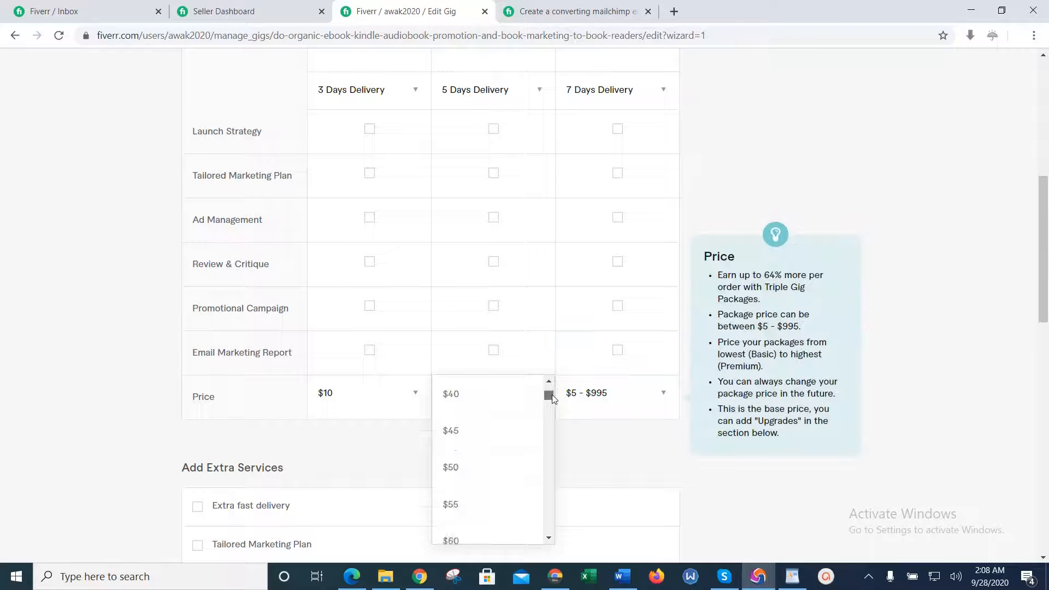
scroll(548, 394, "up", 5)
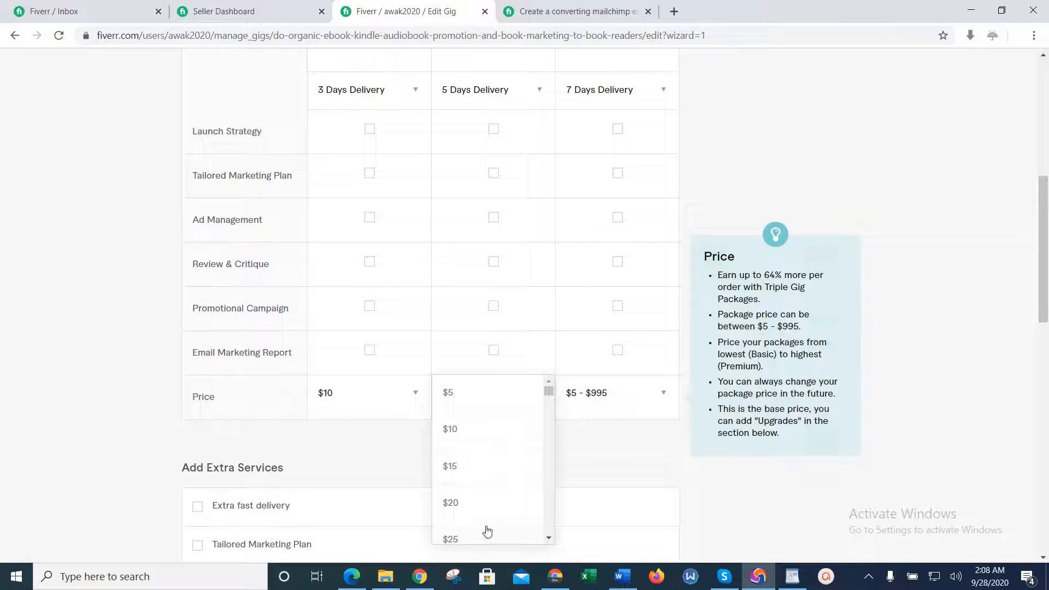
scroll(549, 535, "down", 3)
scroll(550, 537, "down", 4)
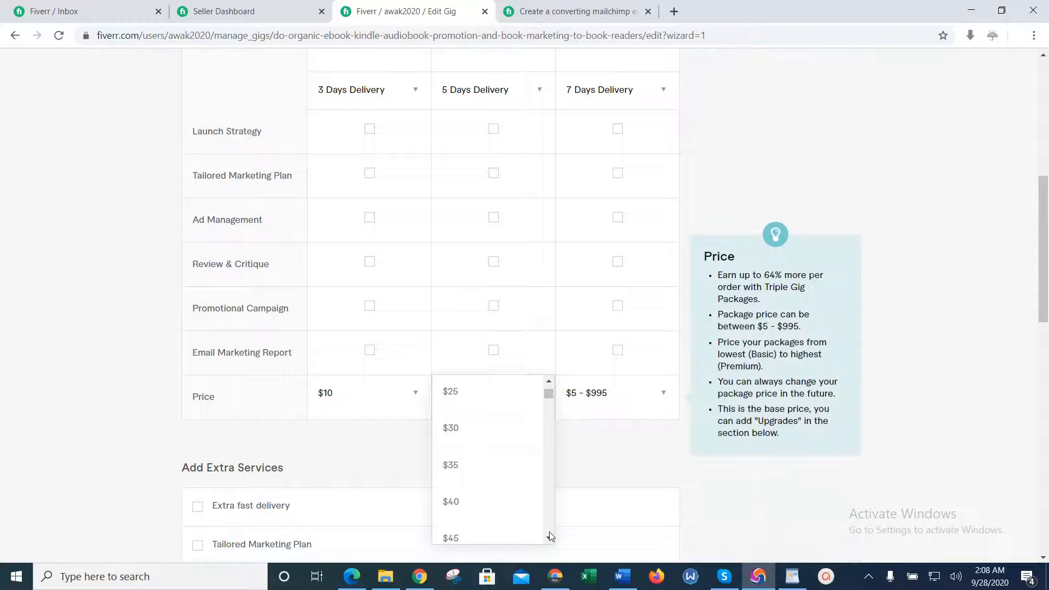
scroll(548, 380, "up", 3)
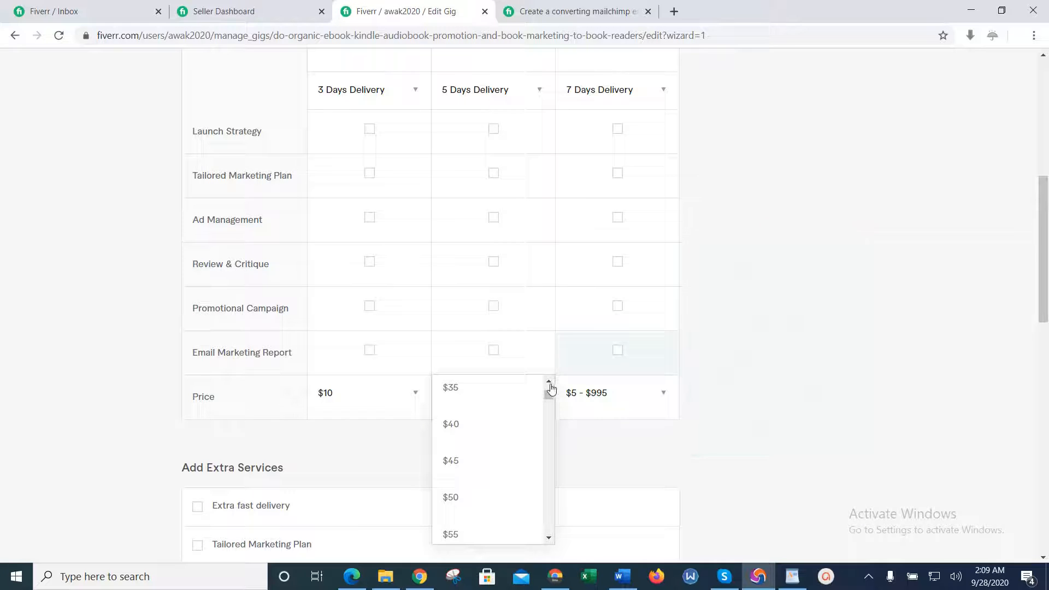
left_click(548, 380)
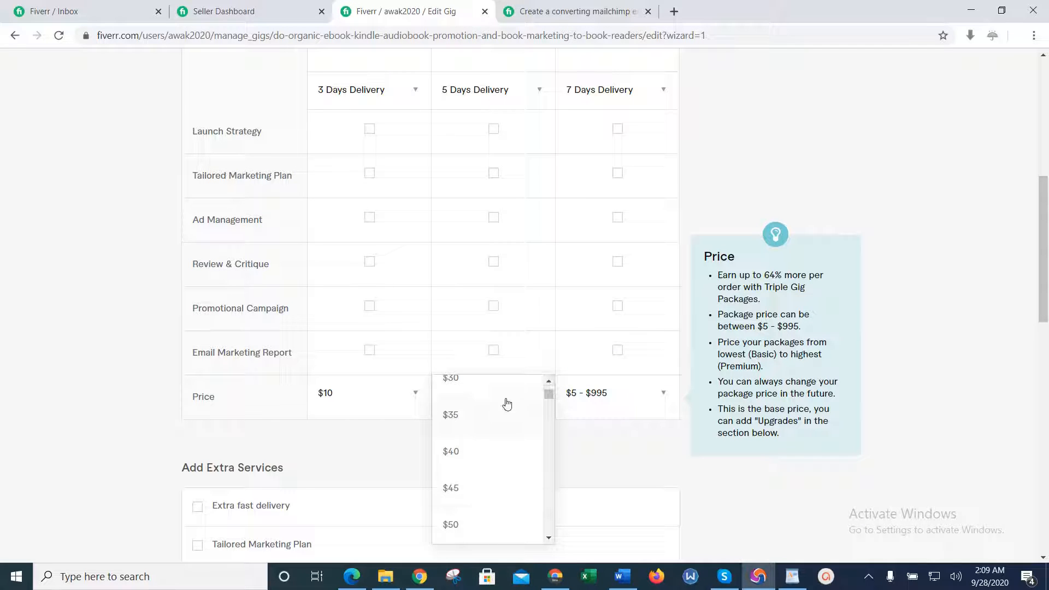
left_click(482, 453)
left_click(630, 394)
left_click_drag(673, 390, 672, 400)
left_click(617, 389)
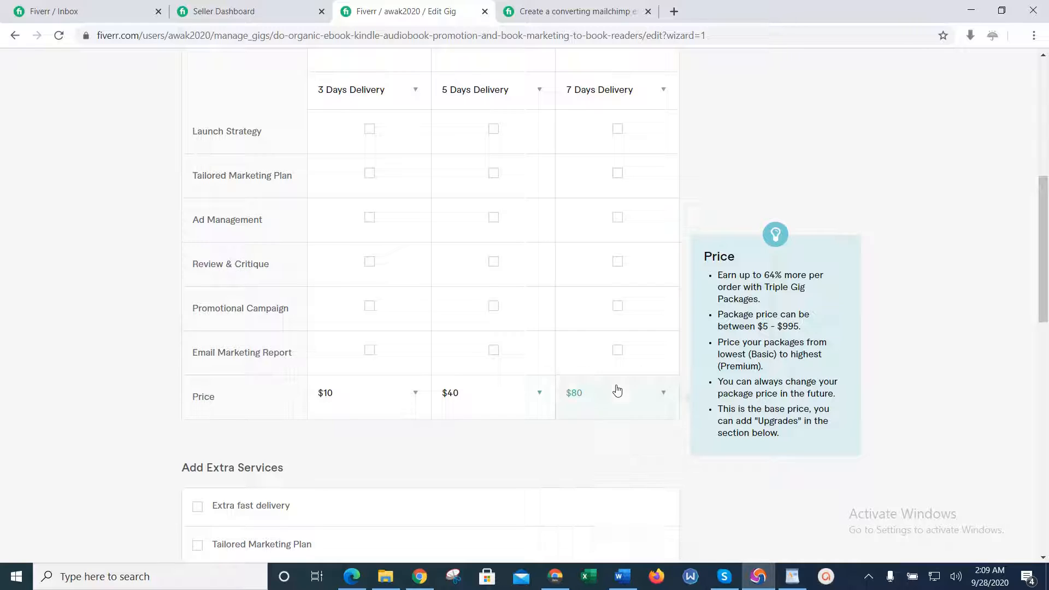
Lower the Standard package price to $30 and the Premium package price to $65.
left_click(480, 396)
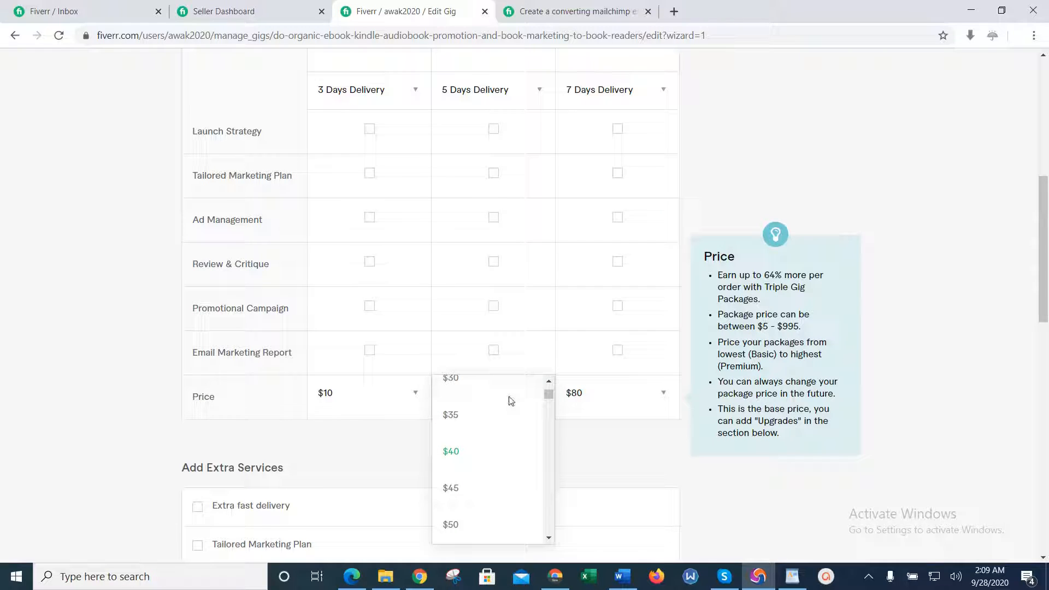
left_click(548, 382)
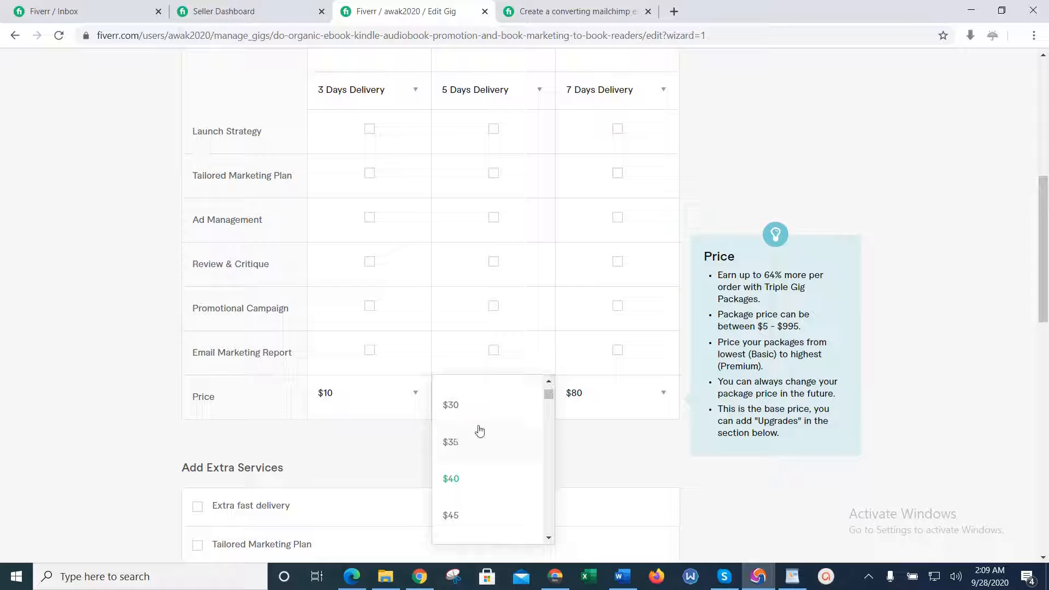
left_click(472, 406)
left_click(628, 405)
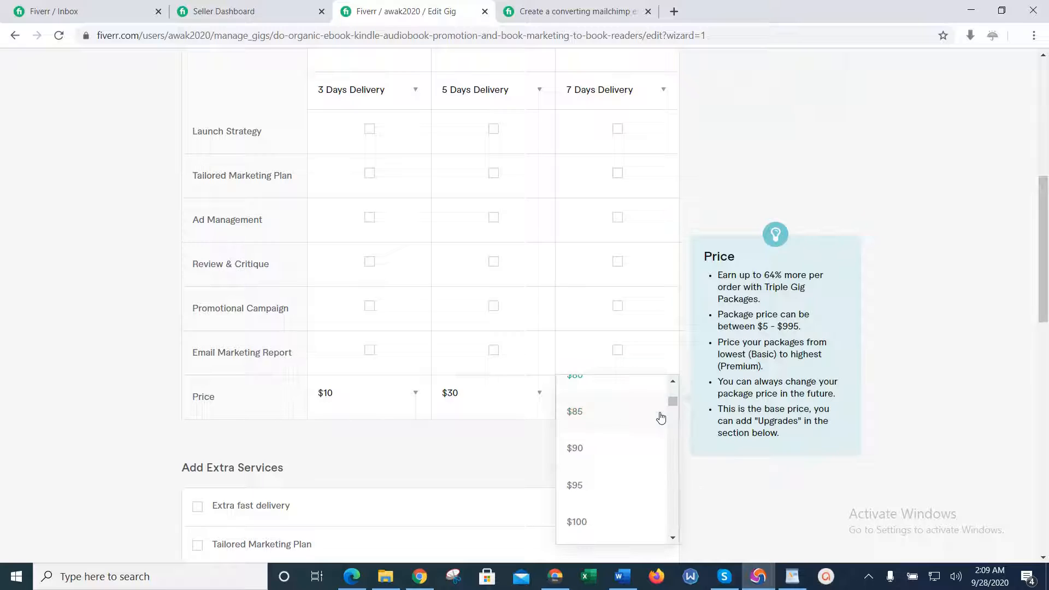
left_click(674, 382)
left_click(602, 379)
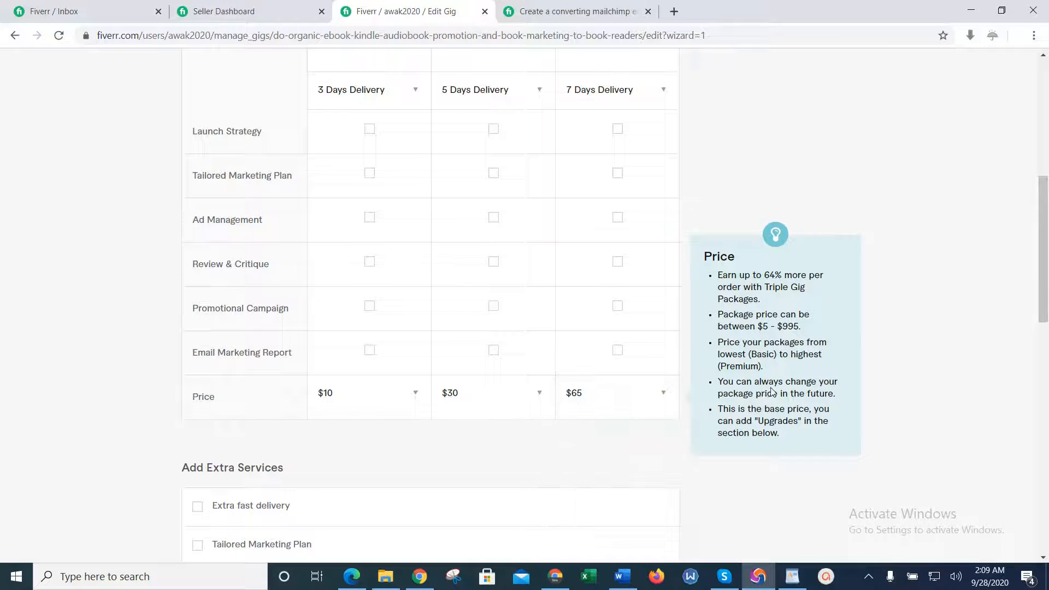
left_click(649, 391)
left_click(673, 381)
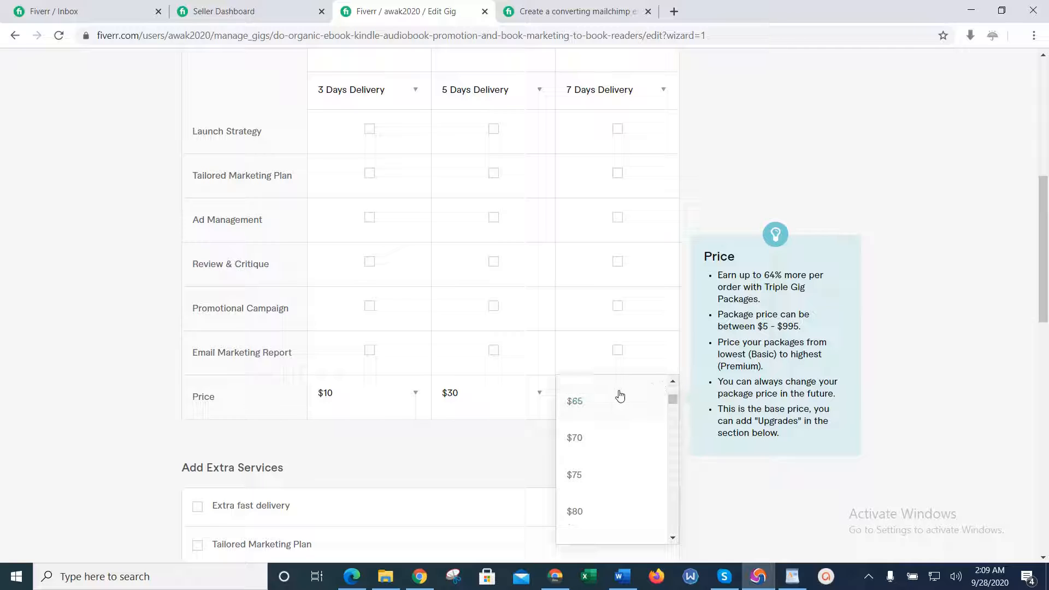
left_click(612, 383)
Save the package pricing without any extra services and continue to the Description & FAQ stage.
left_click_drag(1043, 235, 1048, 382)
scroll(716, 374, "up", 2)
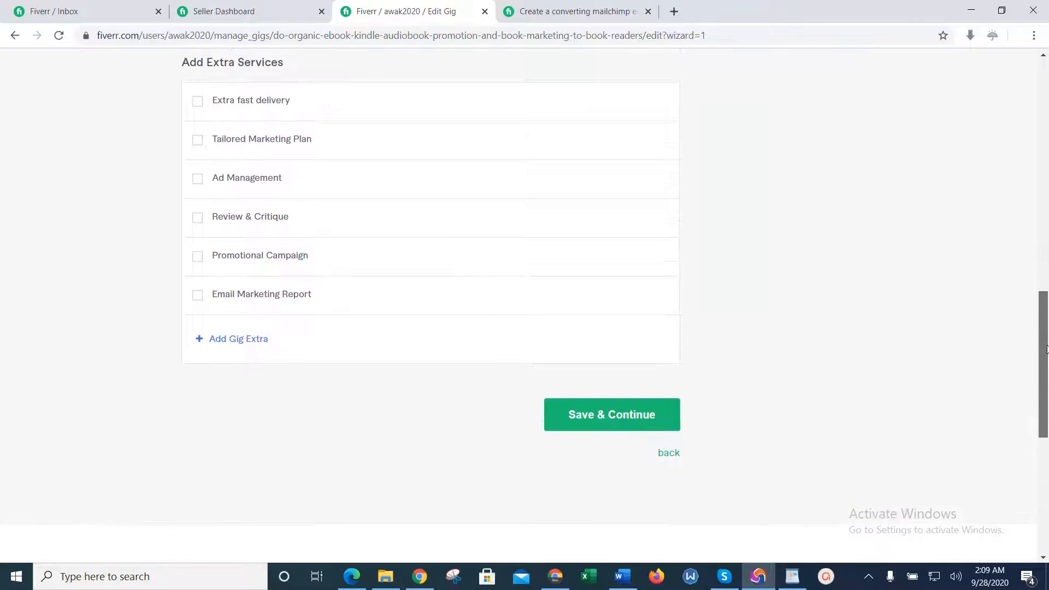
left_click(603, 422)
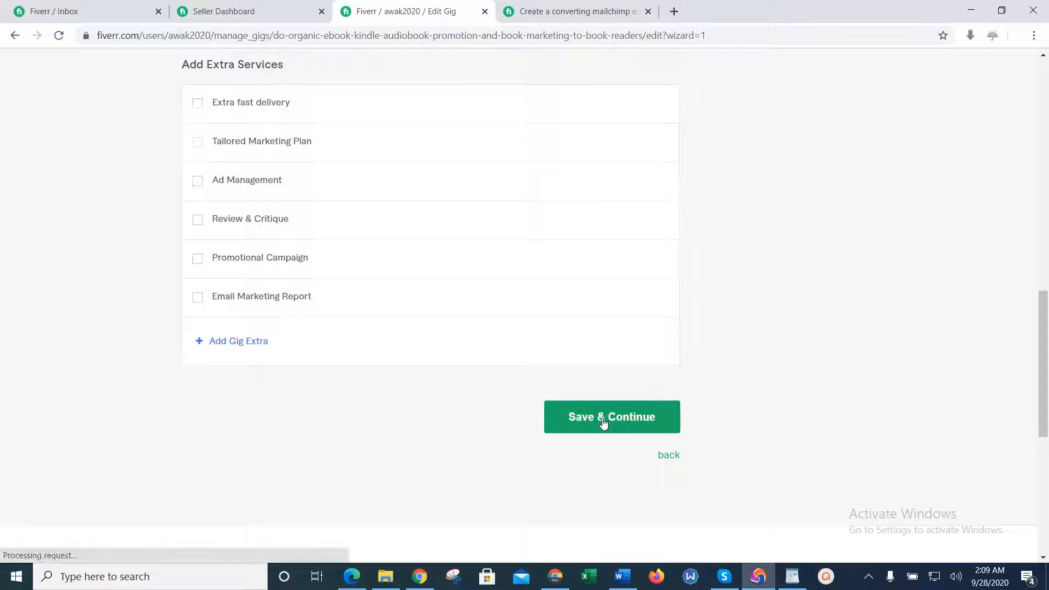
Start editing the gig description, then switch to the EBOOK promotion document in Word that holds the draft text.
left_click_drag(1047, 371, 1047, 236)
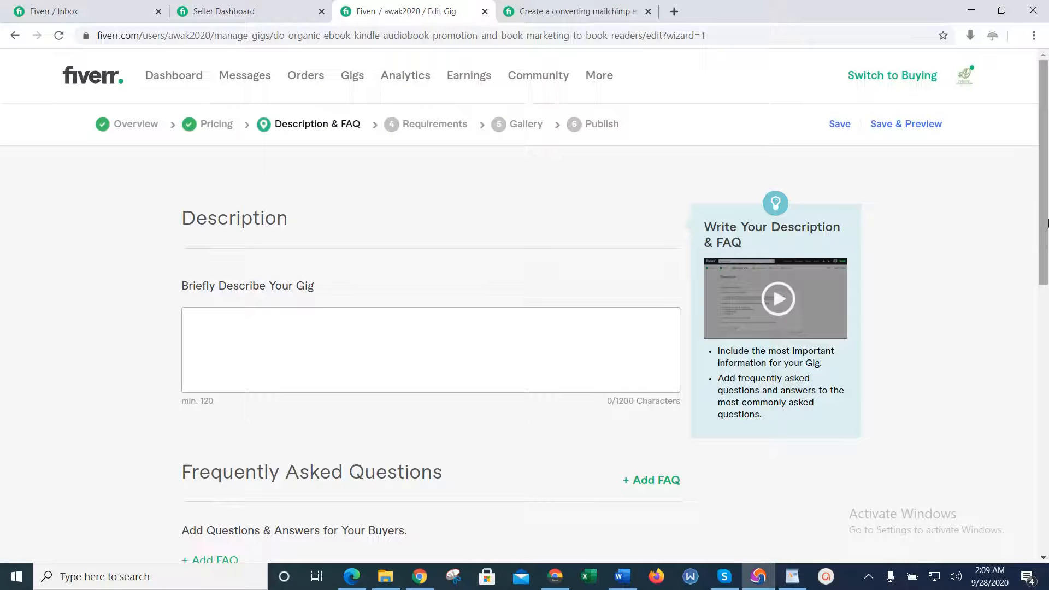
left_click(546, 346)
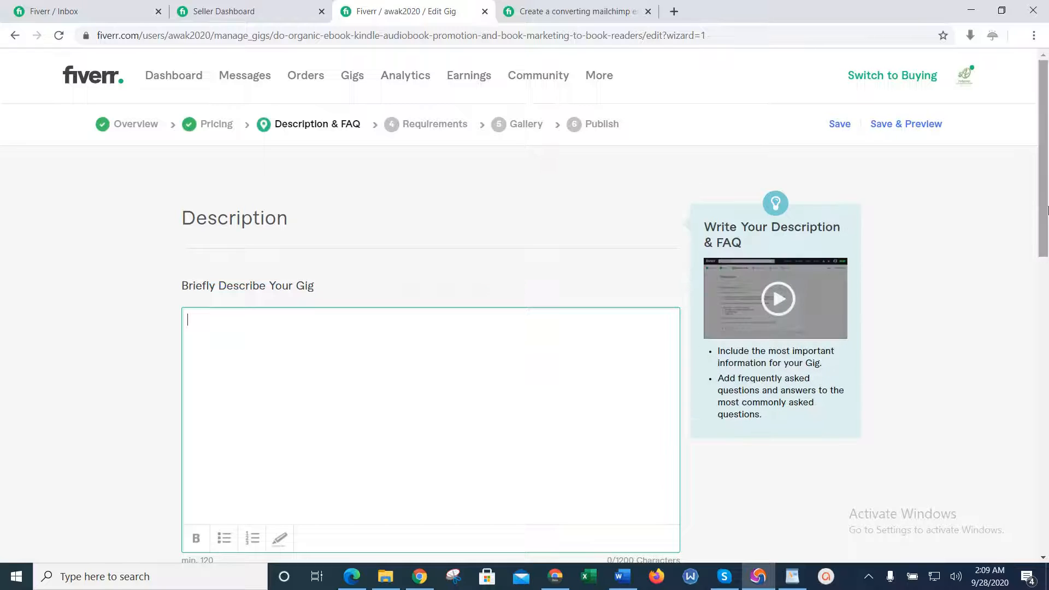
scroll(644, 471, "down", 3)
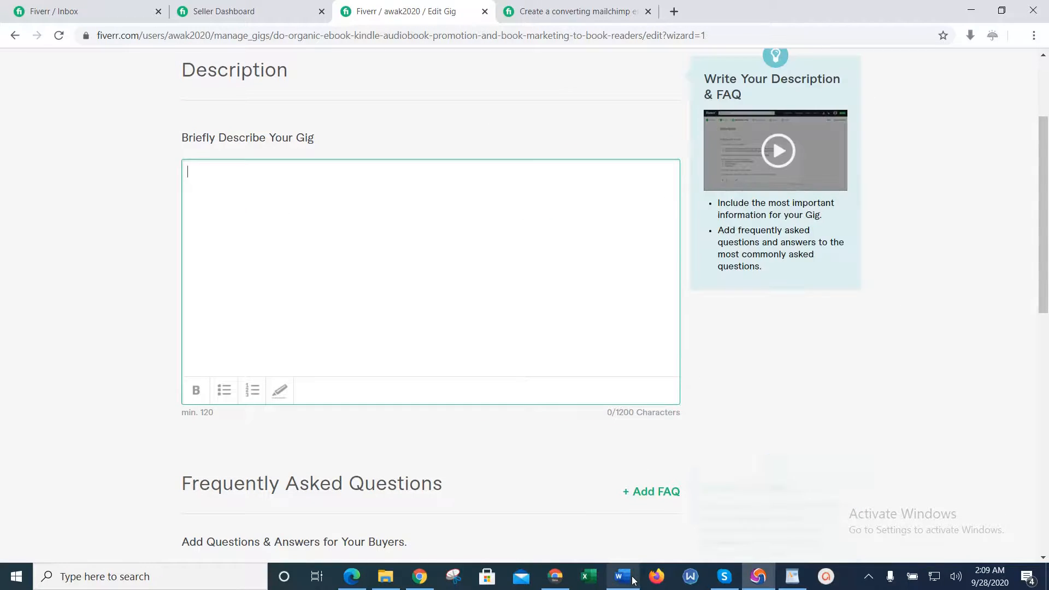
key("alt+Tab")
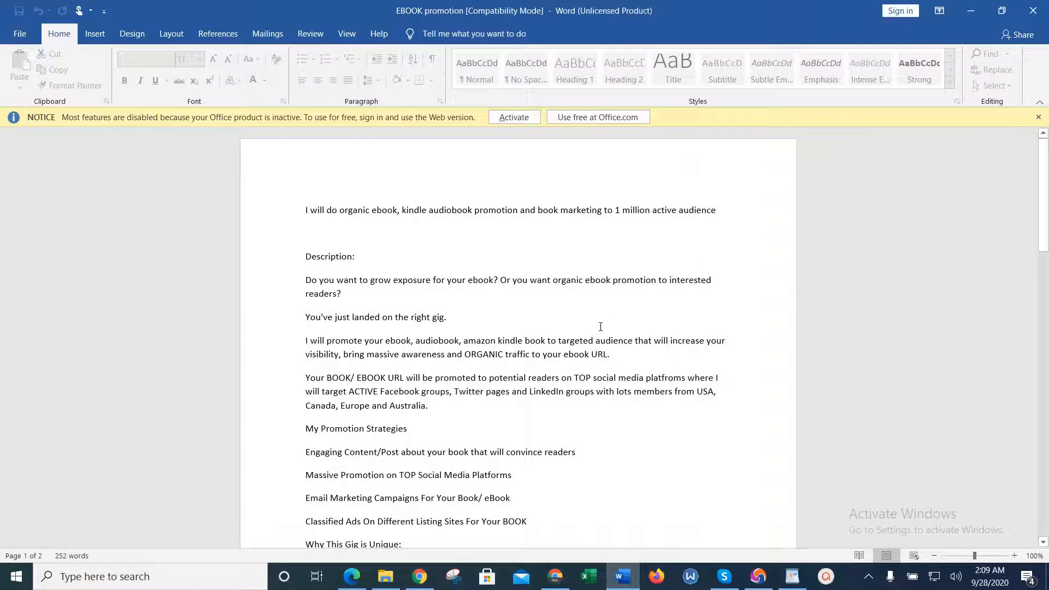
mouse_move(1043, 153)
left_mouse_down()
mouse_move(1044, 271)
mouse_move(1044, 152)
left_mouse_up()
Check the Top Focus Keywords of the ebook promotion search in the research browser, then return to the Word draft.
left_click(420, 585)
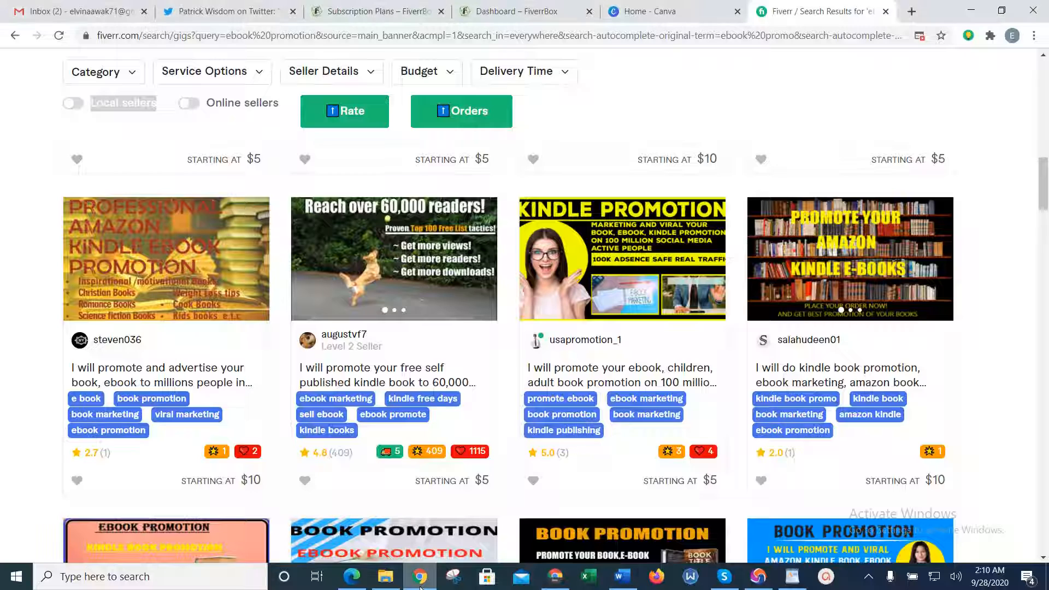
left_click_drag(1047, 191, 1047, 113)
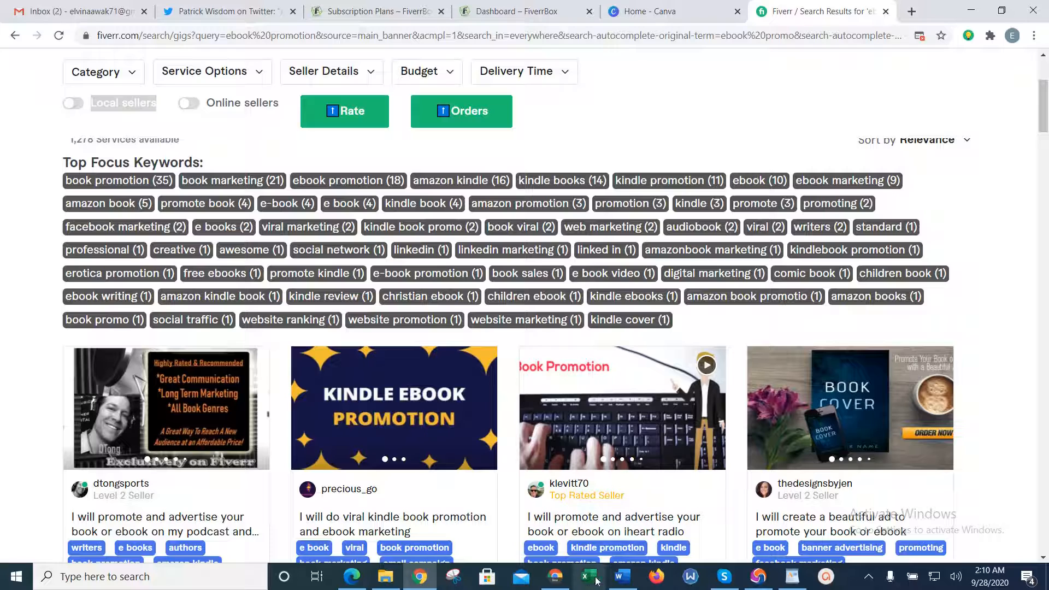
left_click(622, 576)
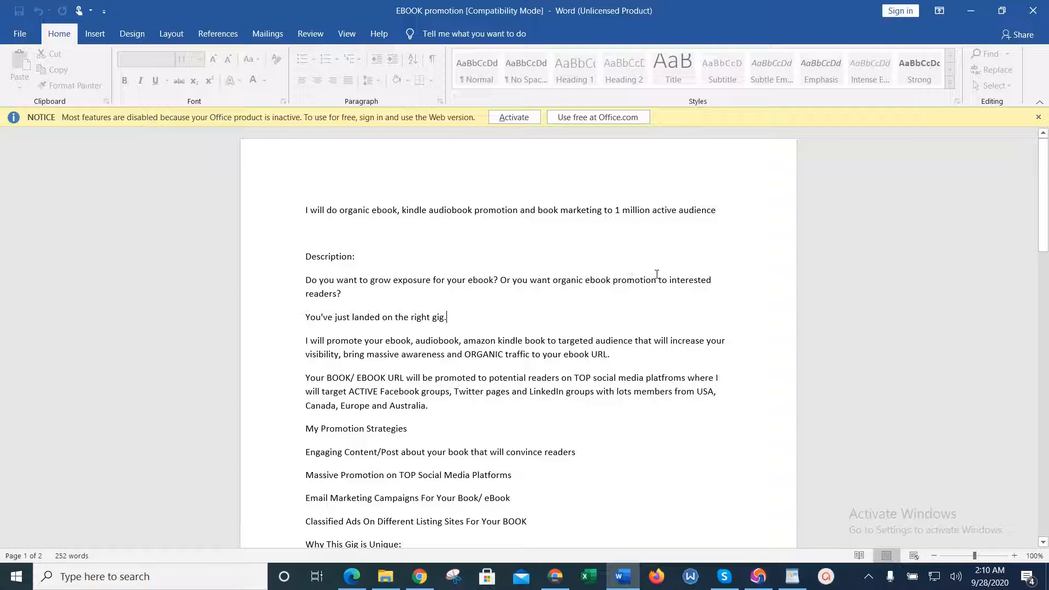
Examine the keyword phrases "ebook promotion" and "ORGANIC traffic to your ebook URL" in the draft's opening paragraphs.
mouse_move(656, 276)
left_mouse_down()
mouse_move(556, 280)
mouse_move(649, 278)
left_mouse_up()
left_click(585, 280)
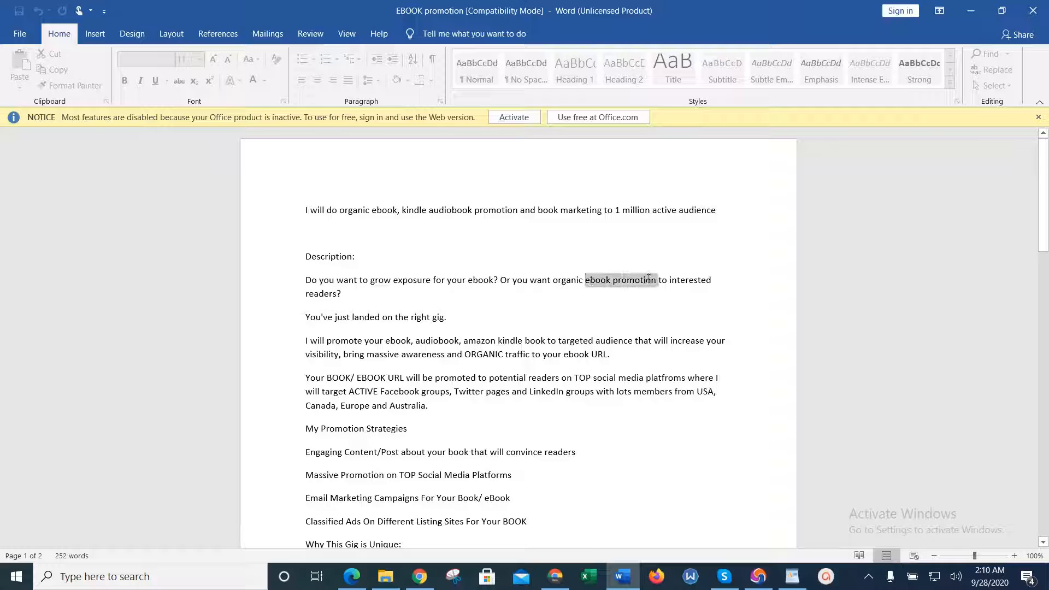
left_click(512, 317)
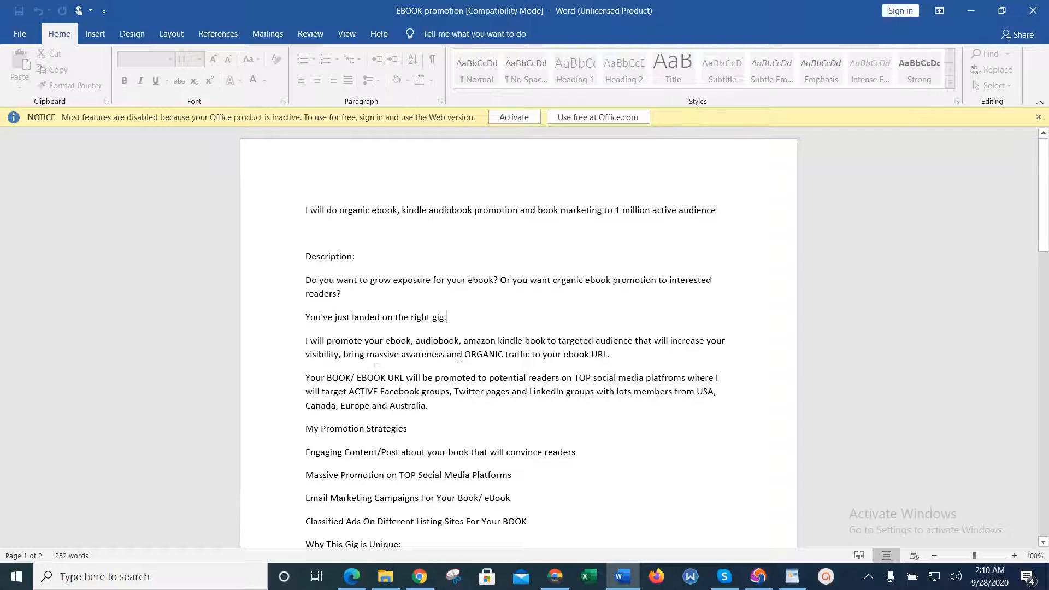
left_click_drag(465, 354, 608, 354)
left_click(567, 355)
left_click(608, 354)
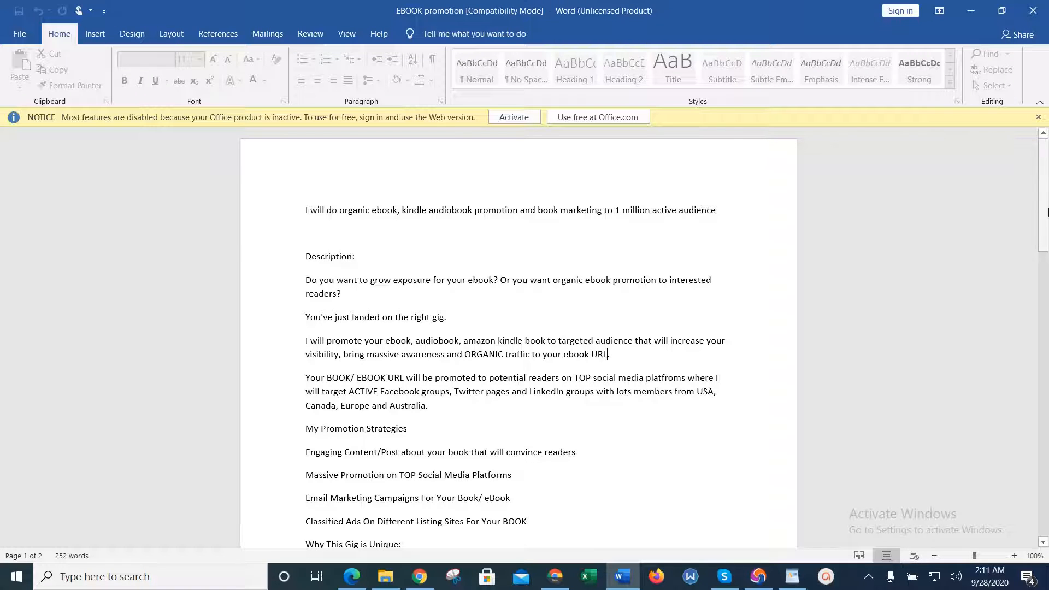
Review the draft's promotion strategies and "Why This Gig is Unique" points, highlighting "Ebook Promotion" and "Your Kindle Book URL".
scroll(632, 268, "down", 5)
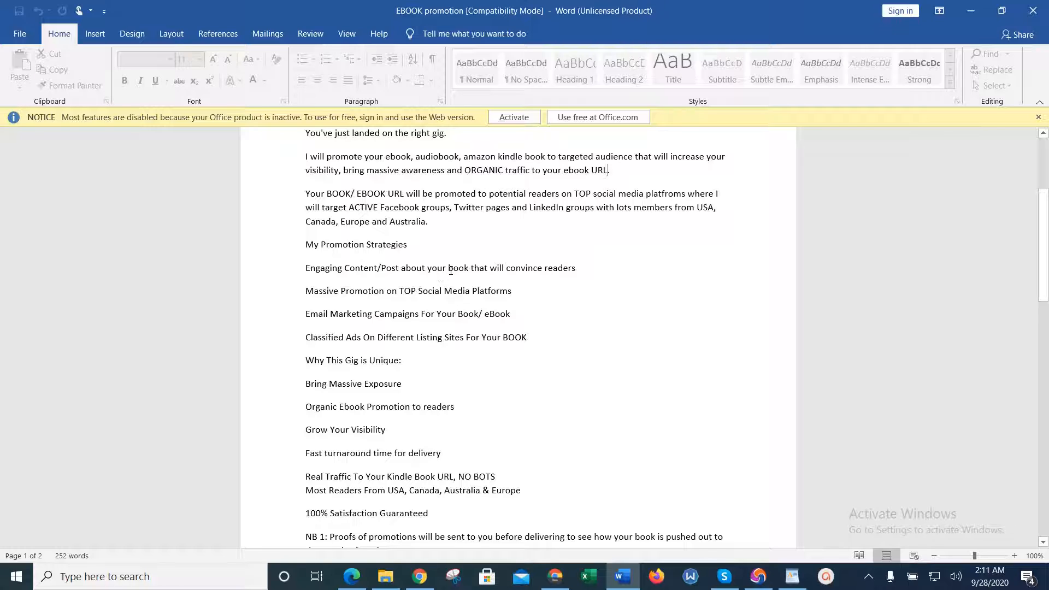
mouse_move(450, 270)
left_mouse_down()
mouse_move(471, 269)
mouse_move(449, 268)
left_mouse_up()
left_click(470, 272)
left_click(425, 295)
scroll(662, 274, "down", 3)
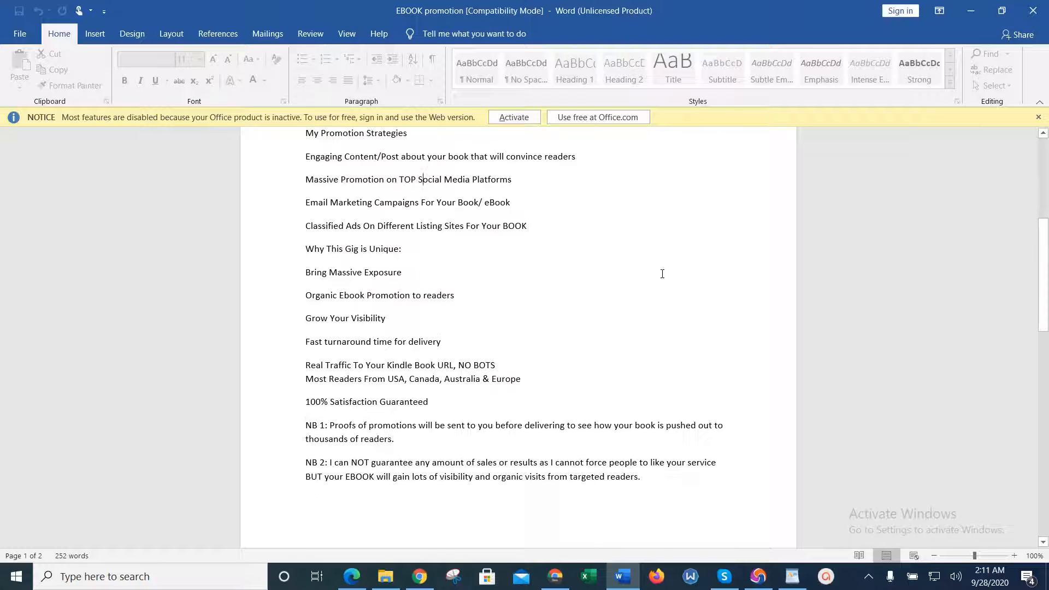
left_click_drag(340, 296, 408, 296)
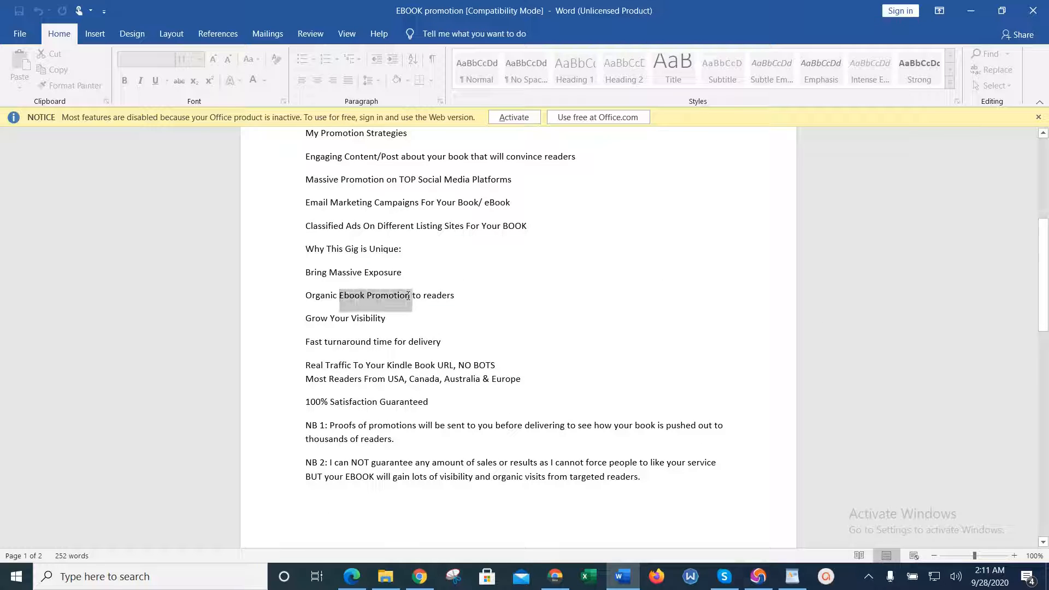
left_click(364, 366)
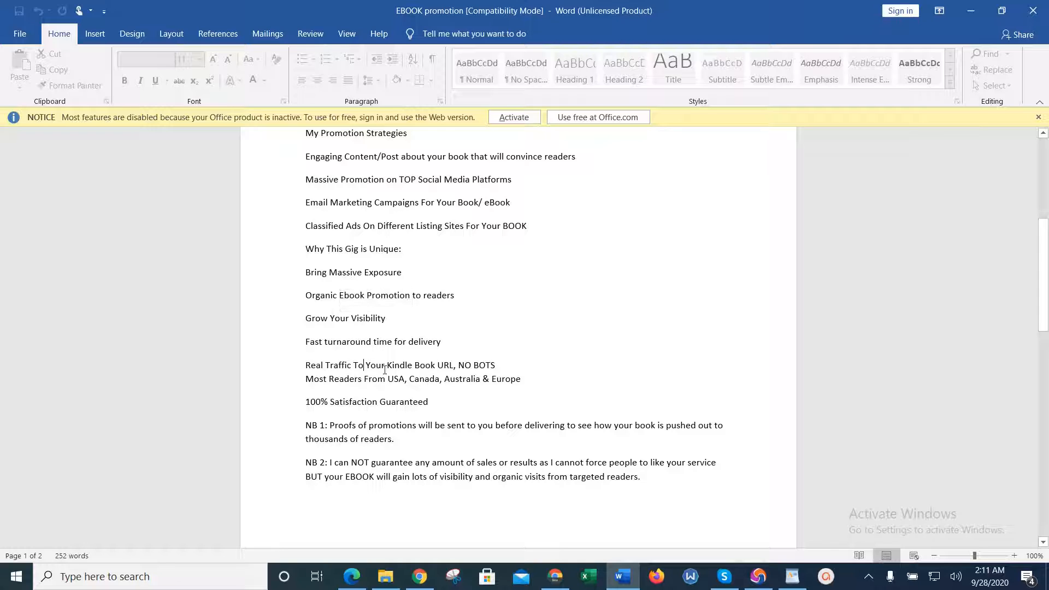
left_click_drag(386, 367, 451, 364)
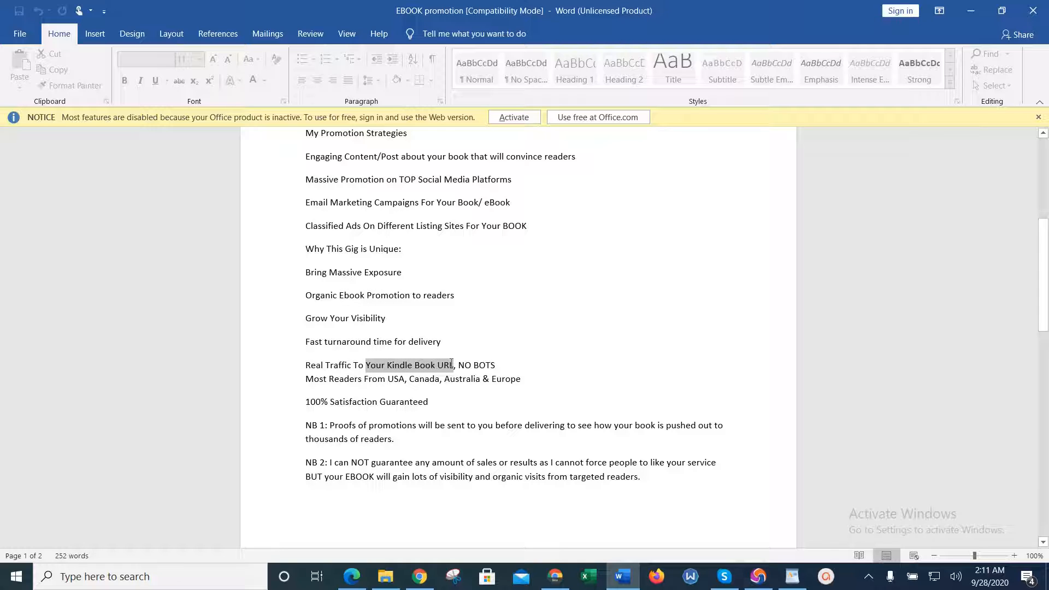
Review the end of the draft, including the satisfaction guarantee and the NB 1 and NB 2 notes.
left_click(341, 395)
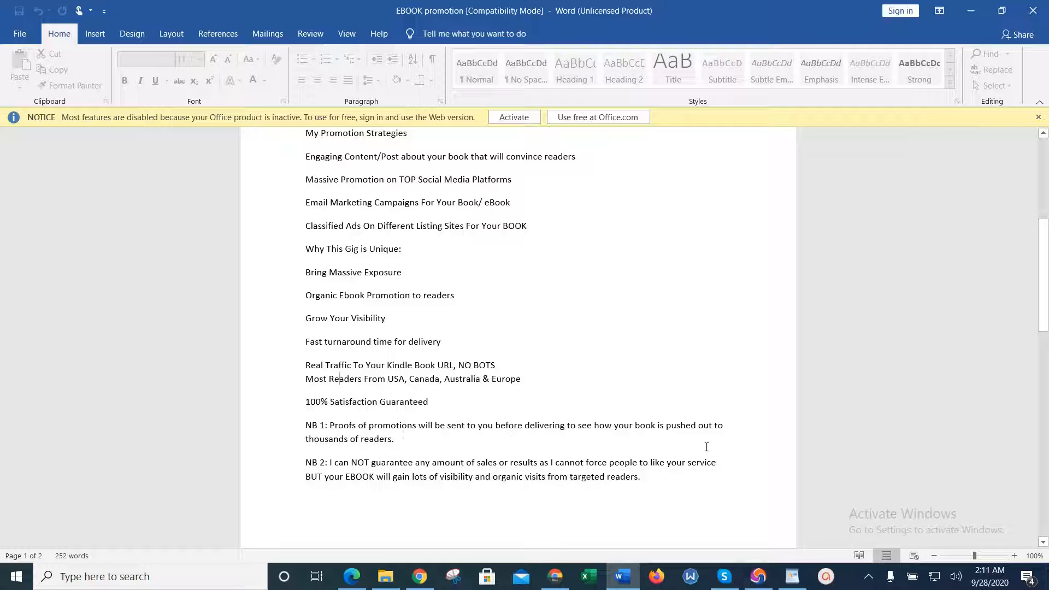
left_click_drag(1045, 290, 1044, 322)
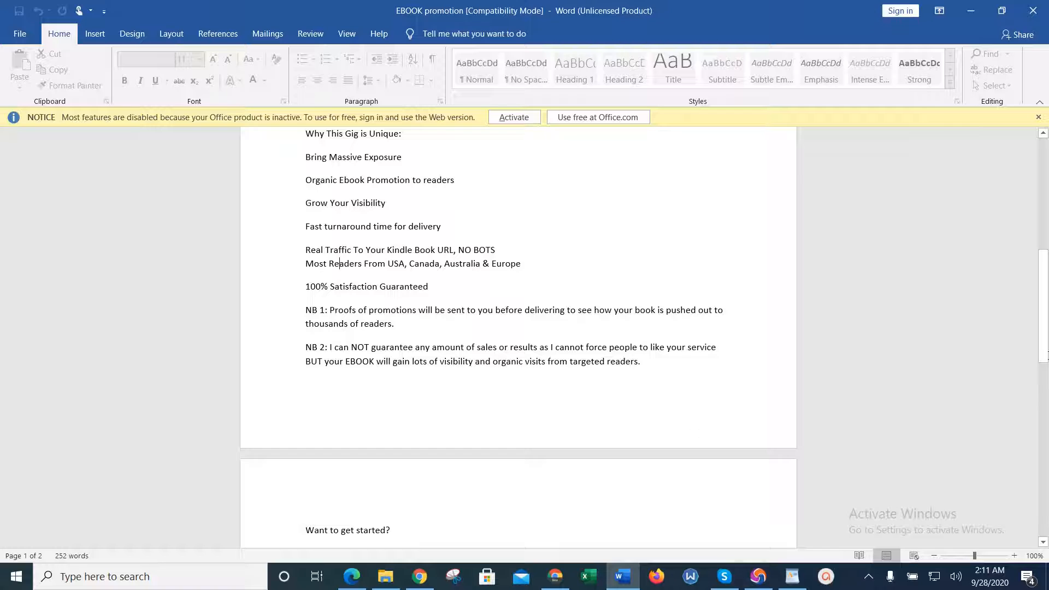
left_click_drag(1045, 316, 1044, 202)
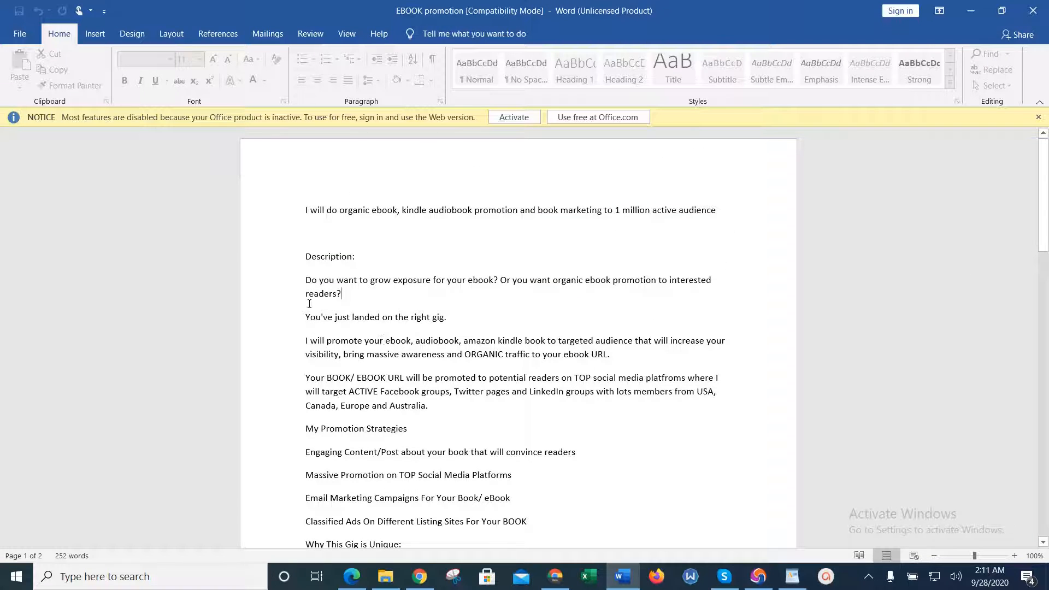
Try selecting the draft's description from "Do you want to grow exposure" through the closing call to action, then clear the selection.
left_click_drag(306, 291, 433, 475)
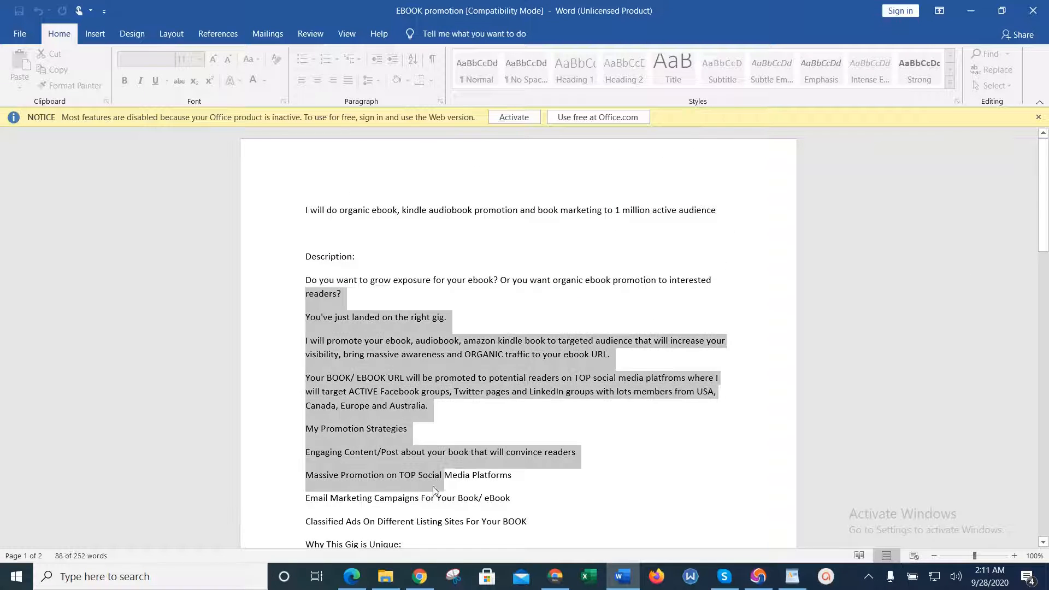
left_click(432, 475)
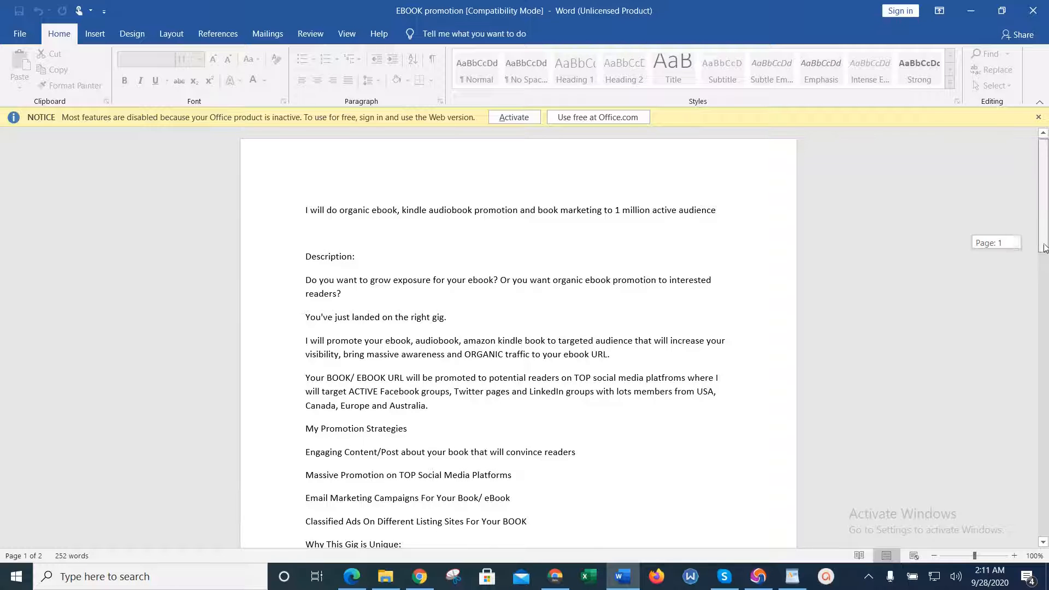
scroll(754, 257, "down", 2)
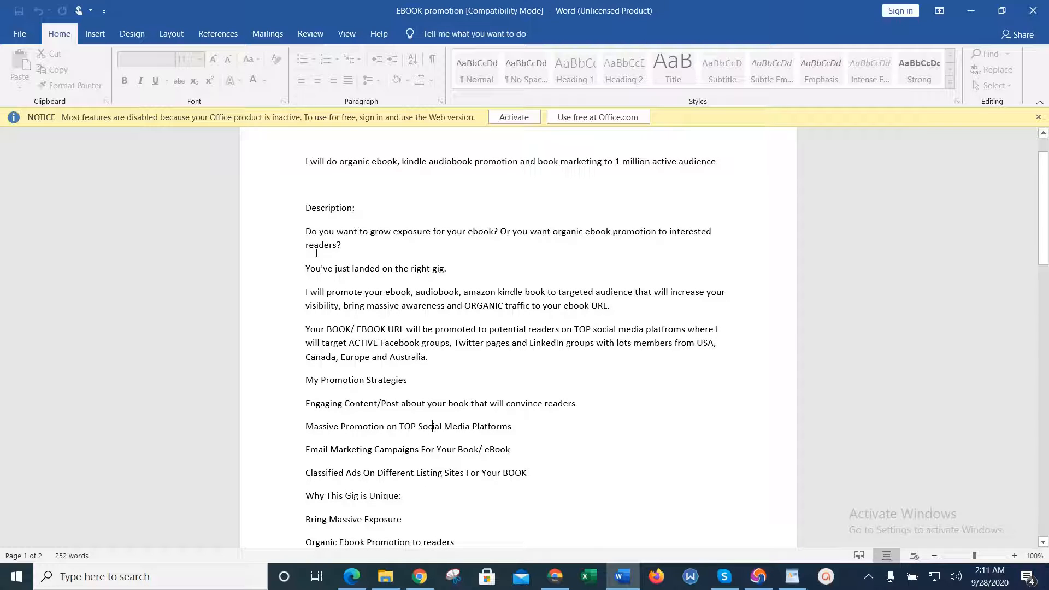
left_click_drag(305, 231, 520, 461)
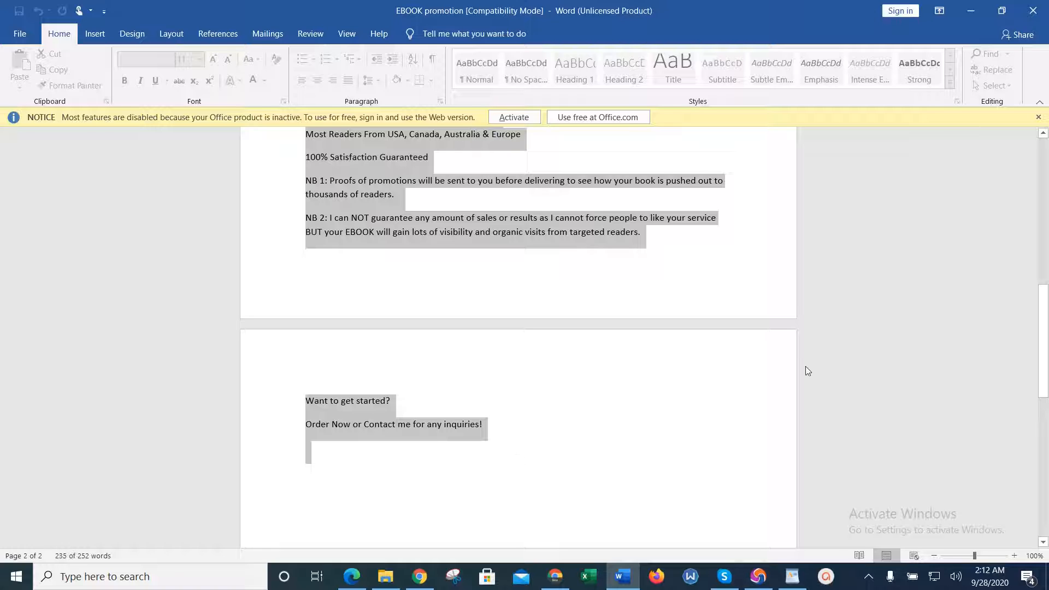
left_click_drag(1044, 279, 1044, 204)
left_click(713, 309)
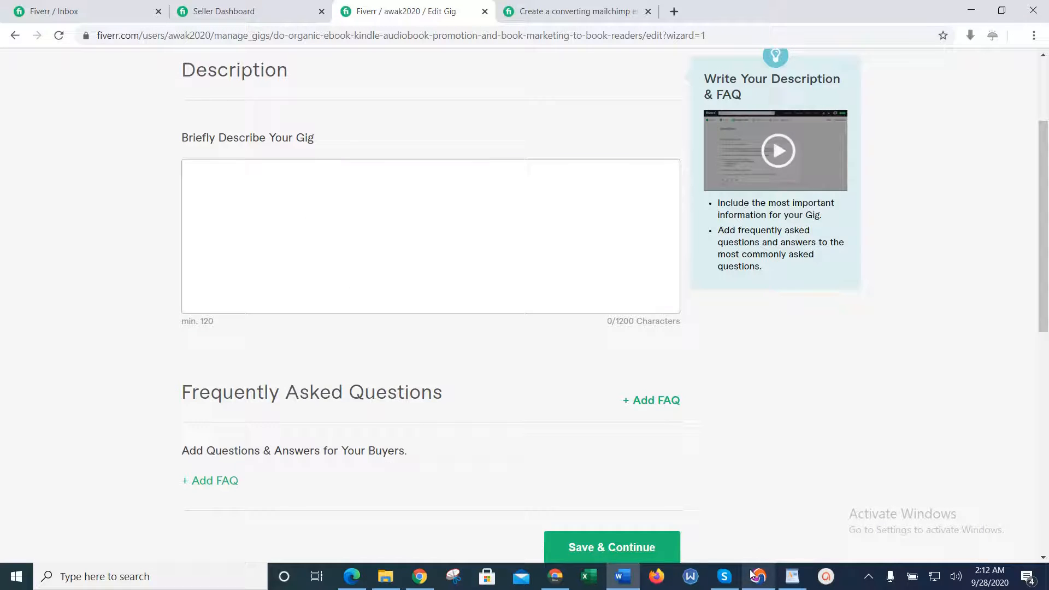
Return to the Fiverr gig editor in the browser and begin the gig description with "Do you want to grow".
left_click(758, 577)
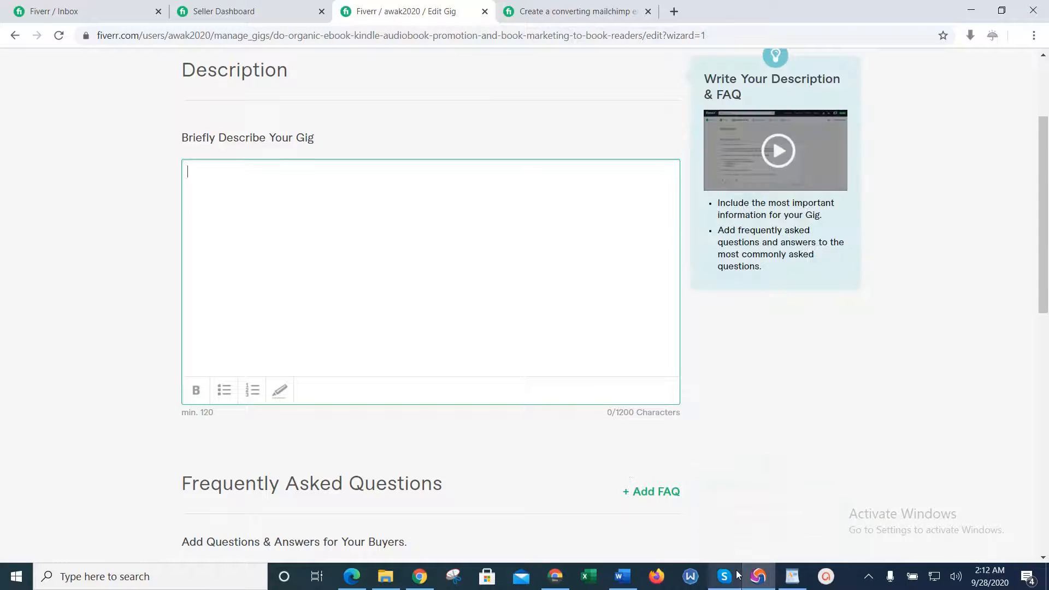
left_click(621, 577)
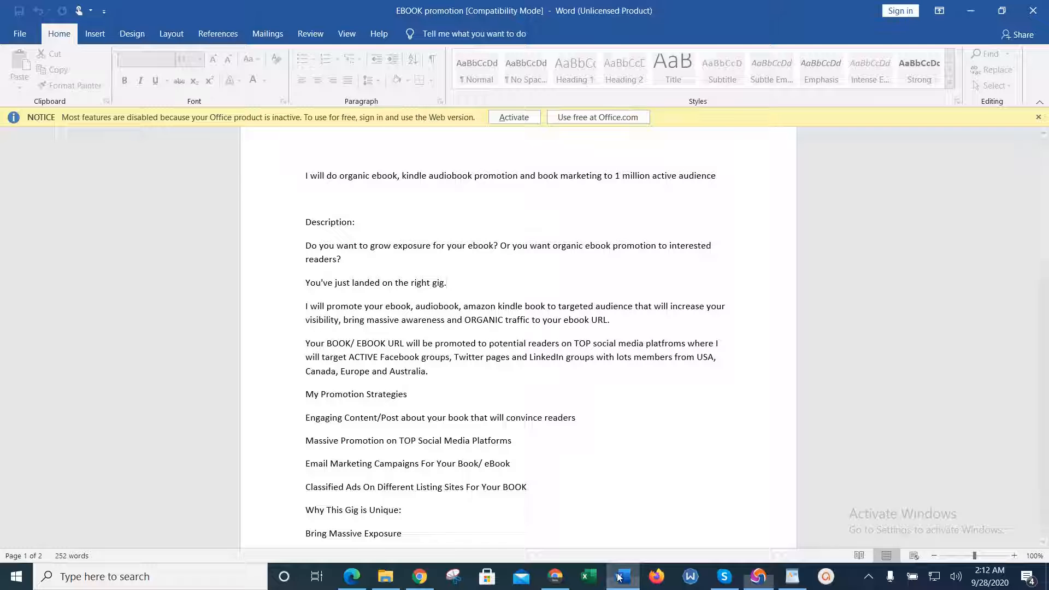
left_click(619, 577)
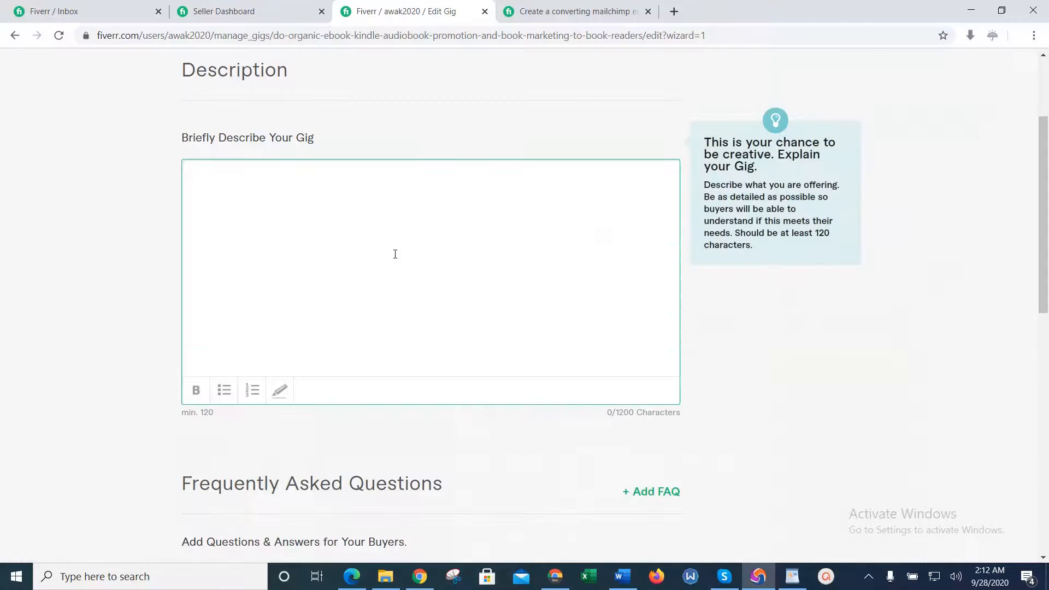
type("Do you want to grow")
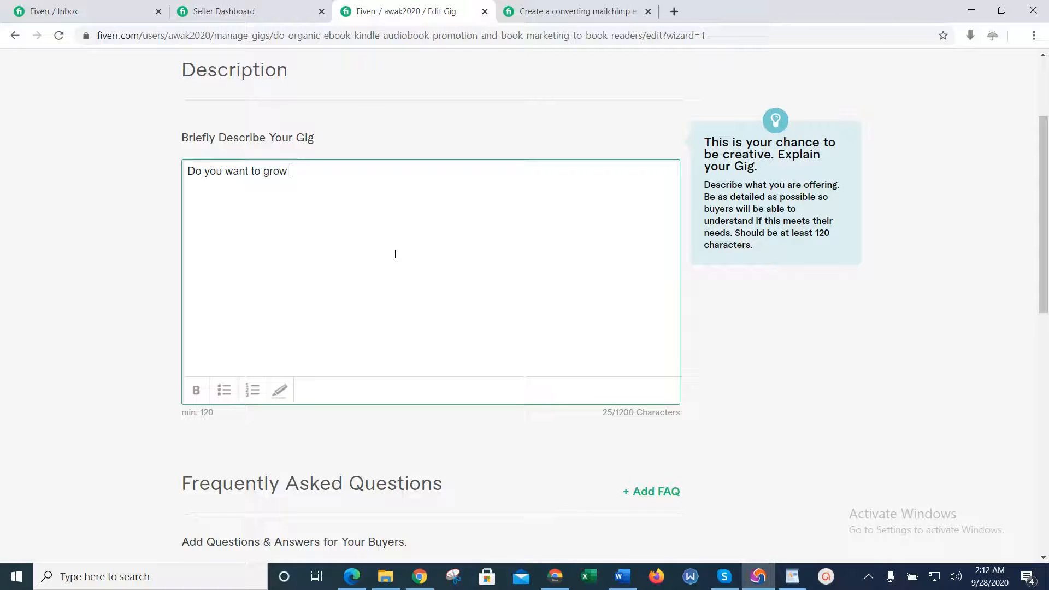
Try to replace the gig description with the full description text from the Word draft, then undo the pasted text.
left_click(789, 575)
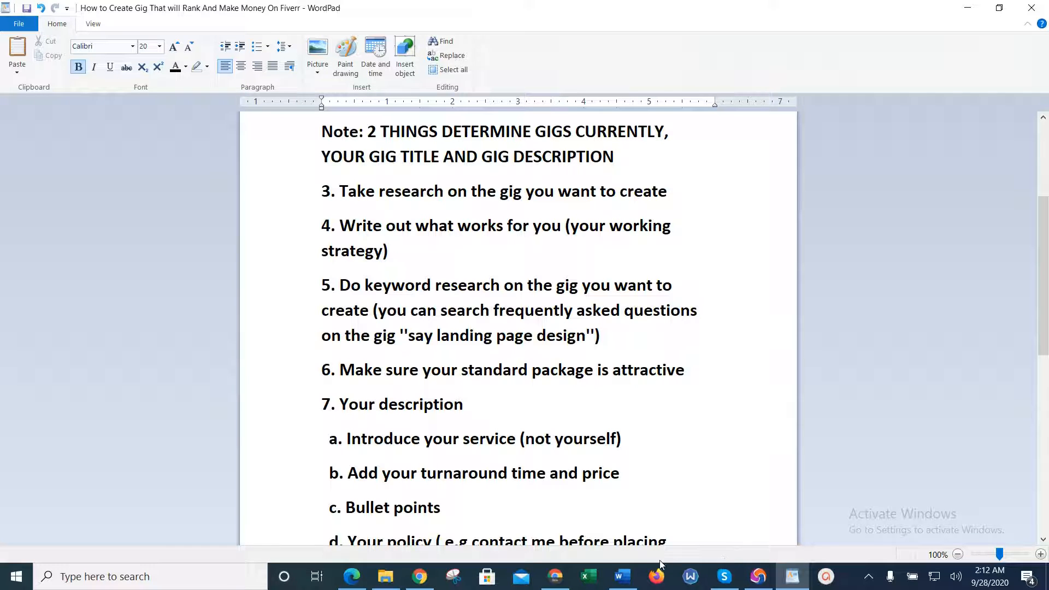
left_click(627, 576)
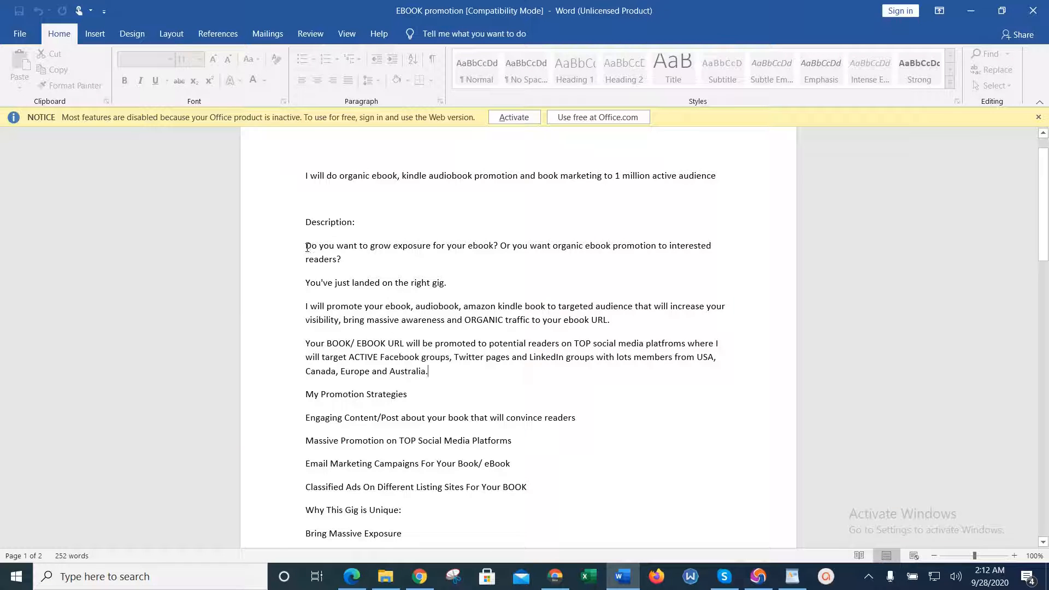
left_click_drag(307, 247, 506, 381)
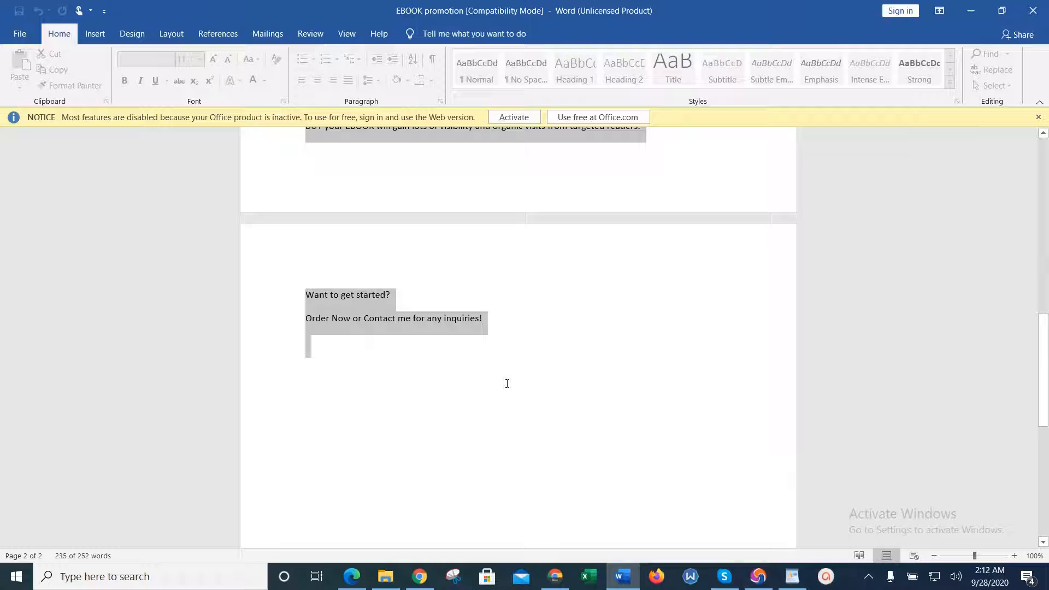
left_click(758, 576)
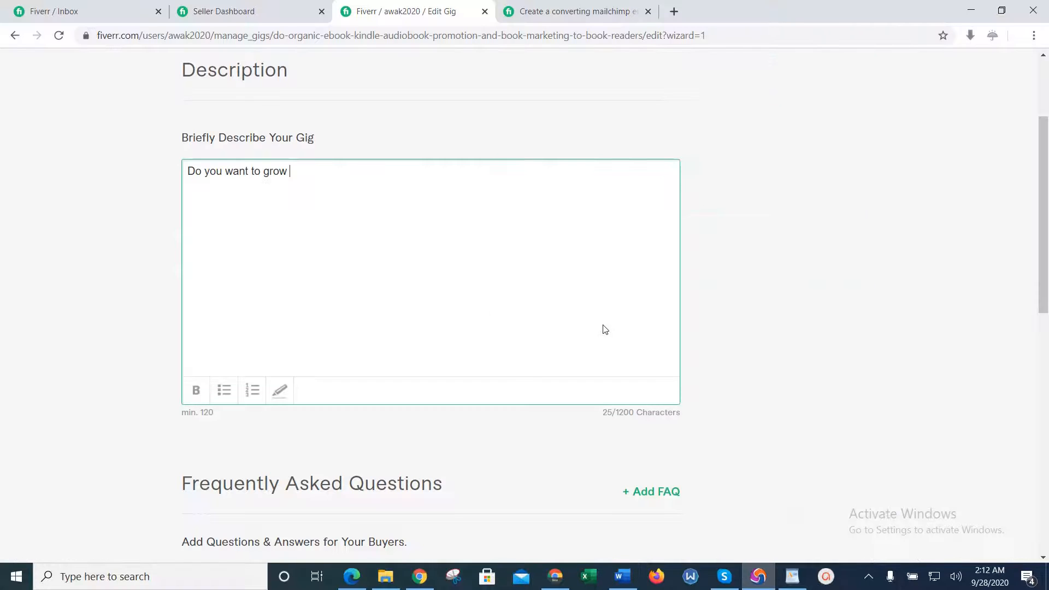
key("ctrl+a")
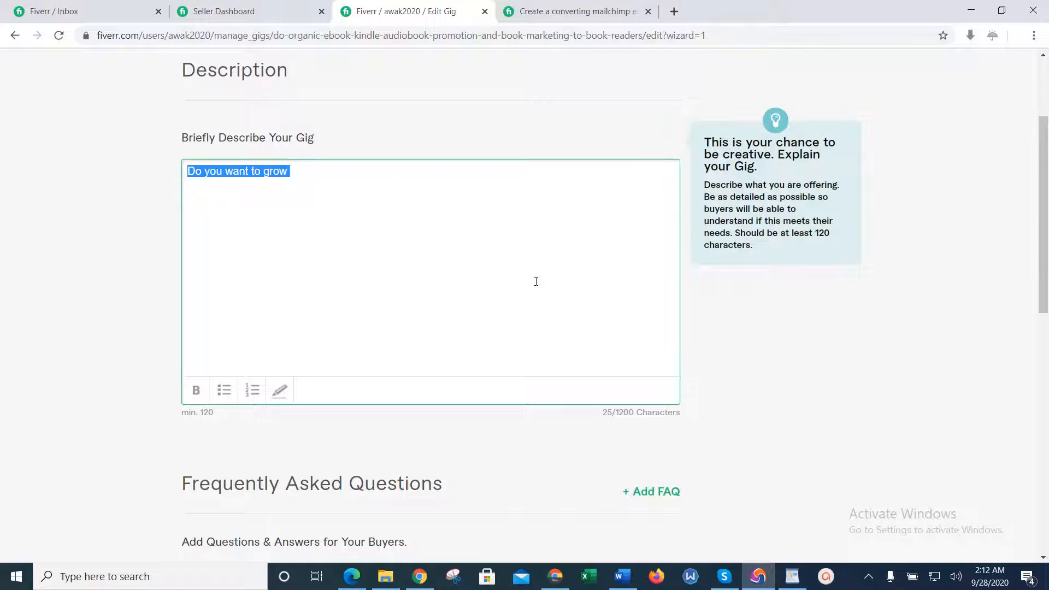
type("Promote Your Book/ Kindle Ebook To 20 Million Active Users On TOP 3 Social Media Platforms")
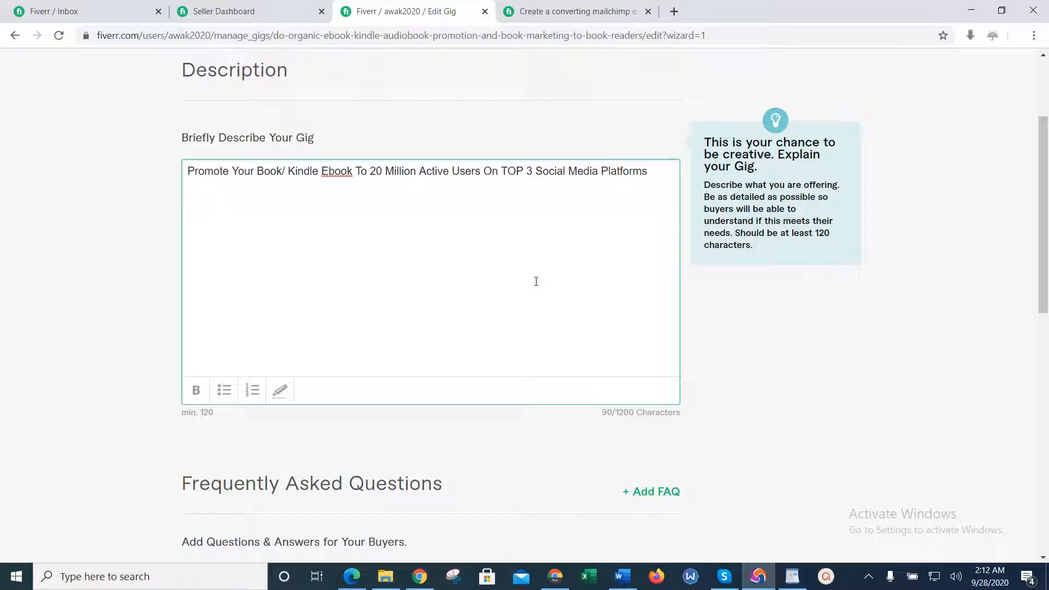
key("ctrl+z")
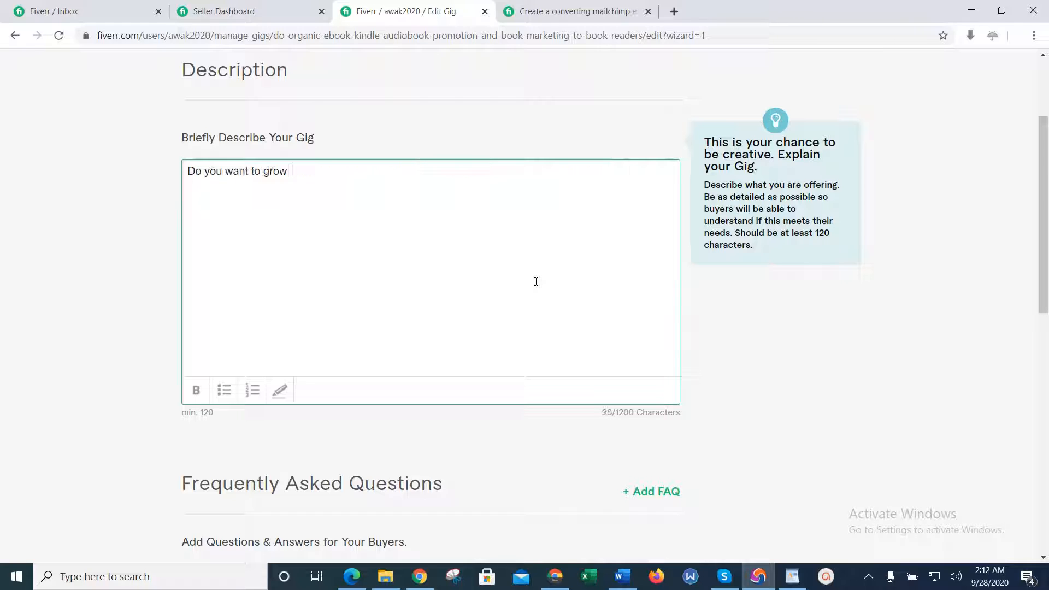
type("Promote Your Book/ Kindle Ebook To 20 Million Active Users On TOP 3 Social Media Platforms")
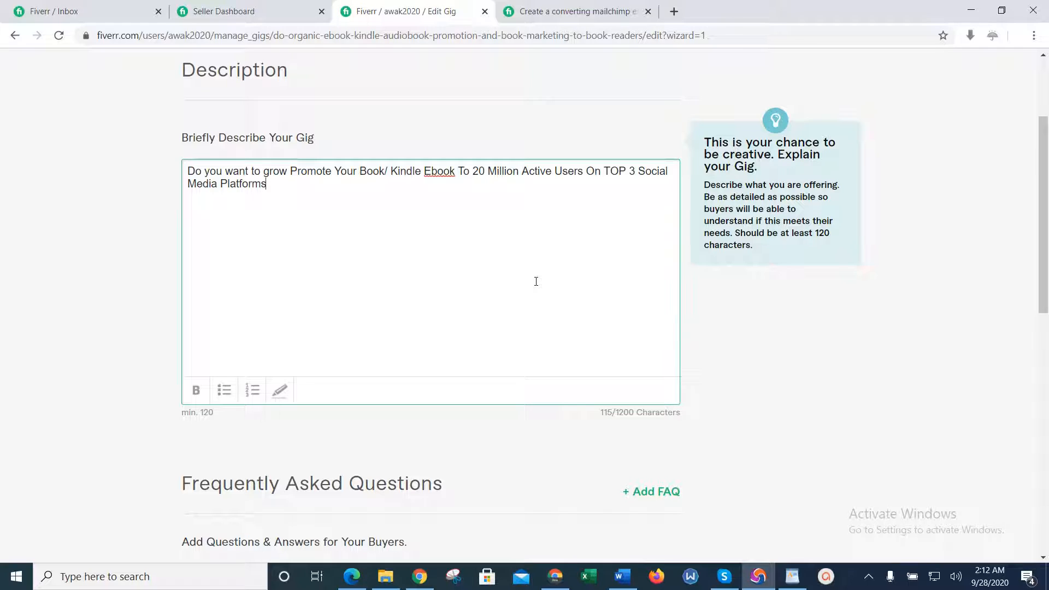
key("ctrl+z")
Reselect the draft's description in Word from "Do you want to grow exposure" onward, try pasting it into the Fiverr gig description again, and undo the paste.
left_click(622, 575)
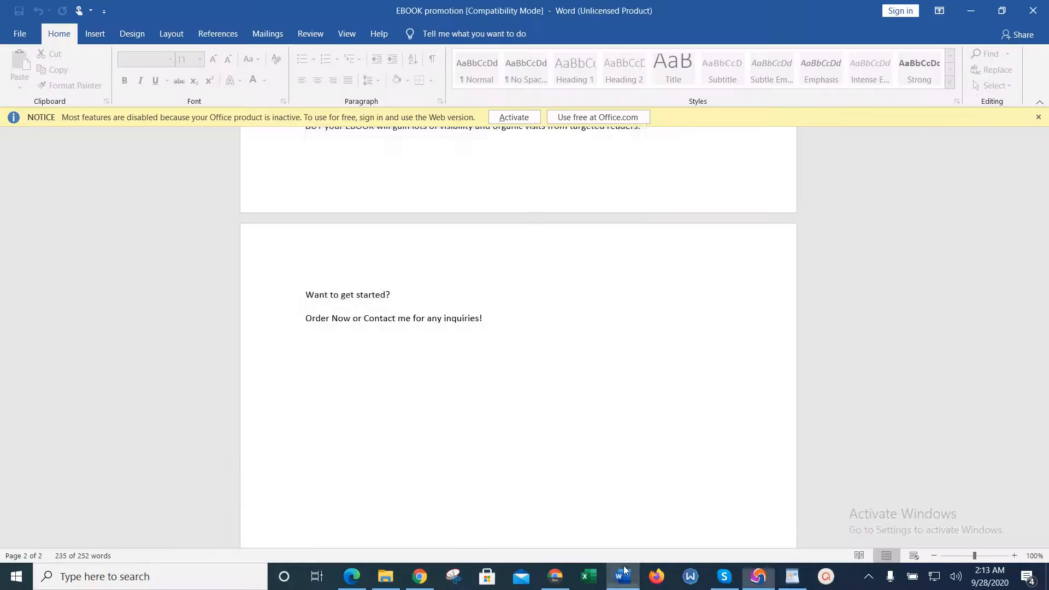
key("ctrl+a")
left_click_drag(1044, 325, 1044, 169)
left_click(737, 255)
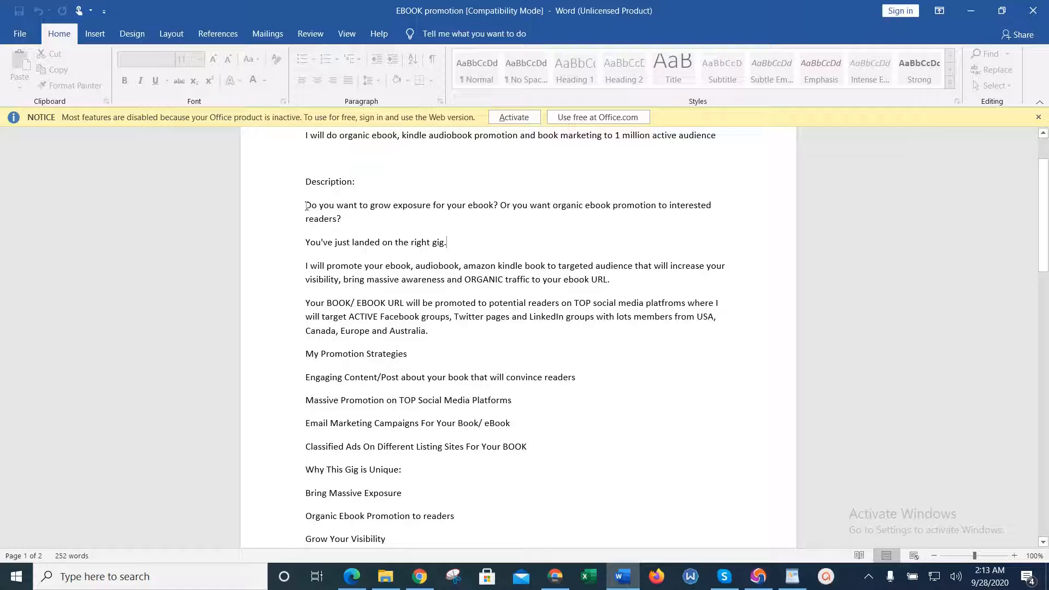
left_click_drag(306, 205, 485, 448)
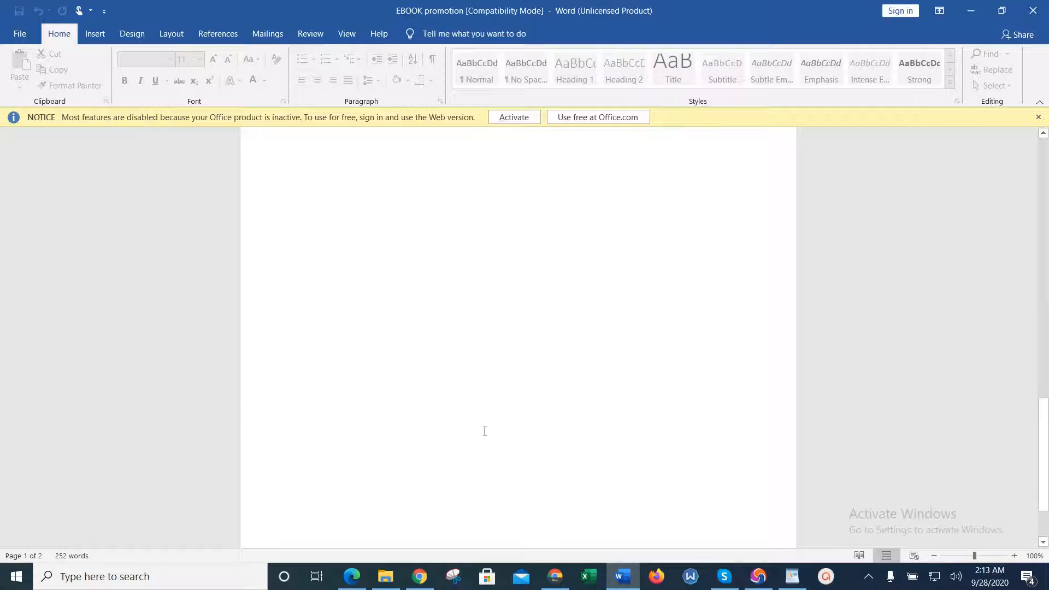
left_click_drag(1044, 444, 1046, 298)
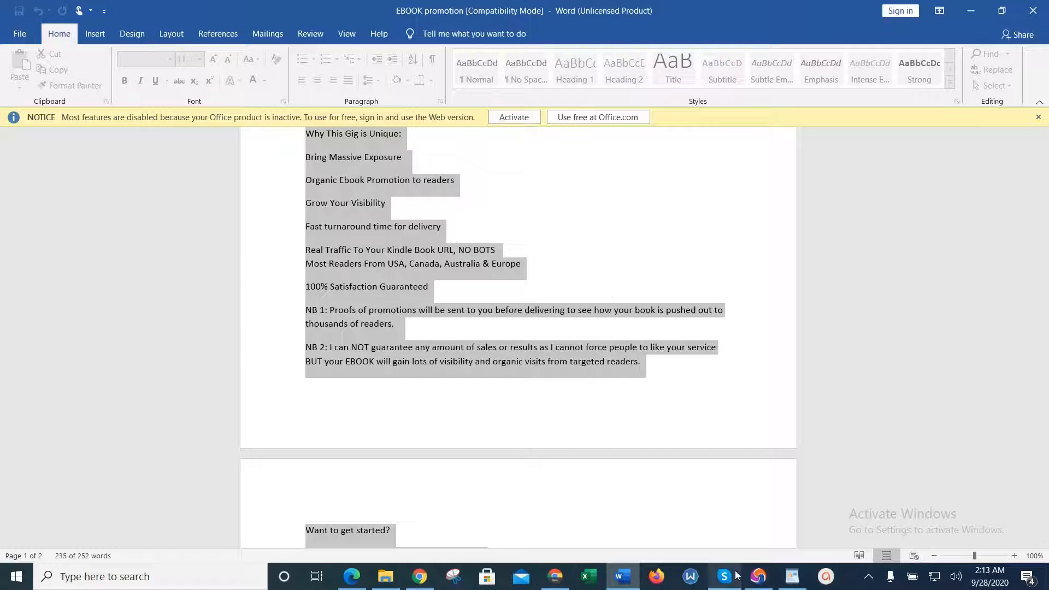
left_click(751, 577)
type("Promote Your Book/ Kindle Ebook To 20 Million Active Users On TOP 3 Social Media Platforms")
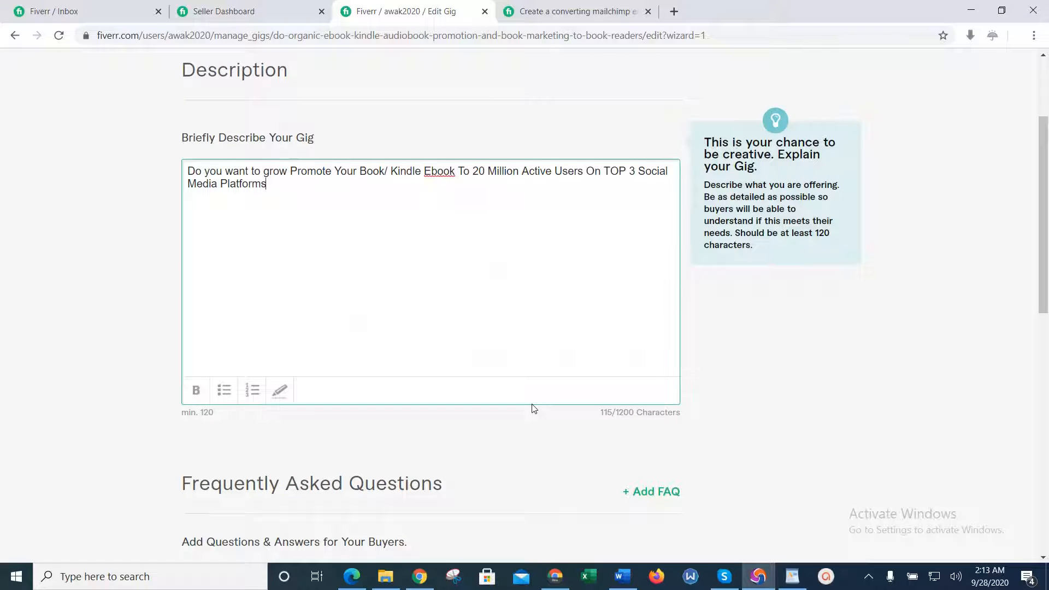
key("ctrl+z")
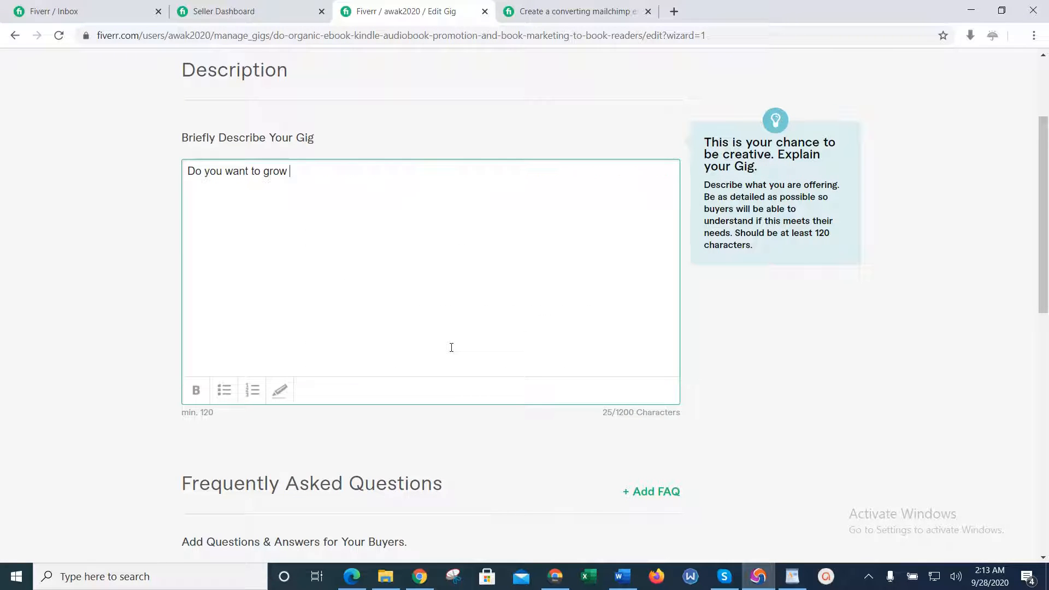
Copy the text in the gig description and clear the field.
key("ctrl+a")
key("ctrl+c")
key("BackSpace")
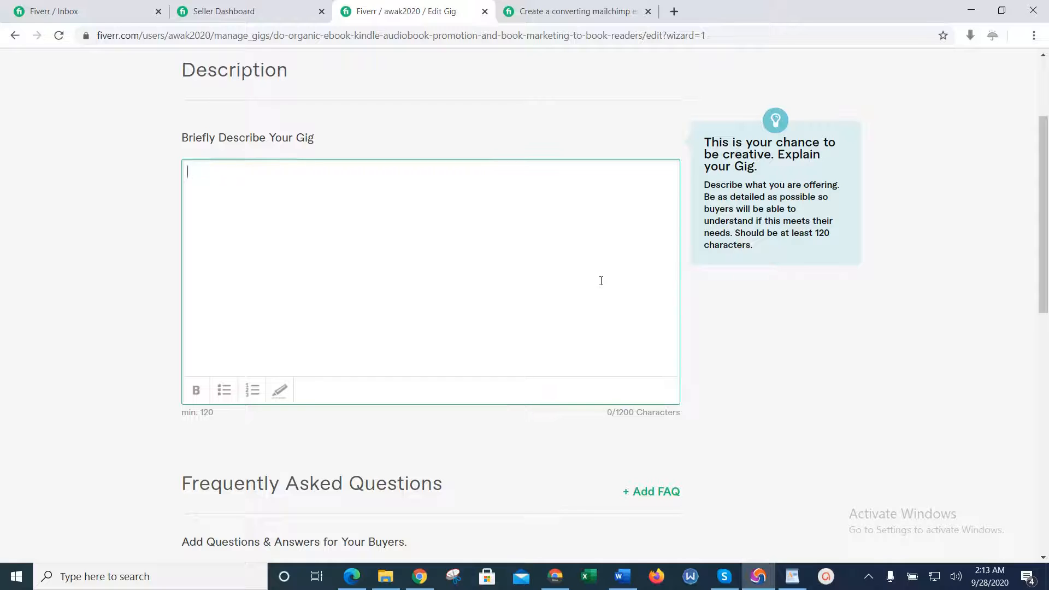
Switch to the EBOOK promotion document in Word and bring up the beginning of its description text.
key("alt+Tab")
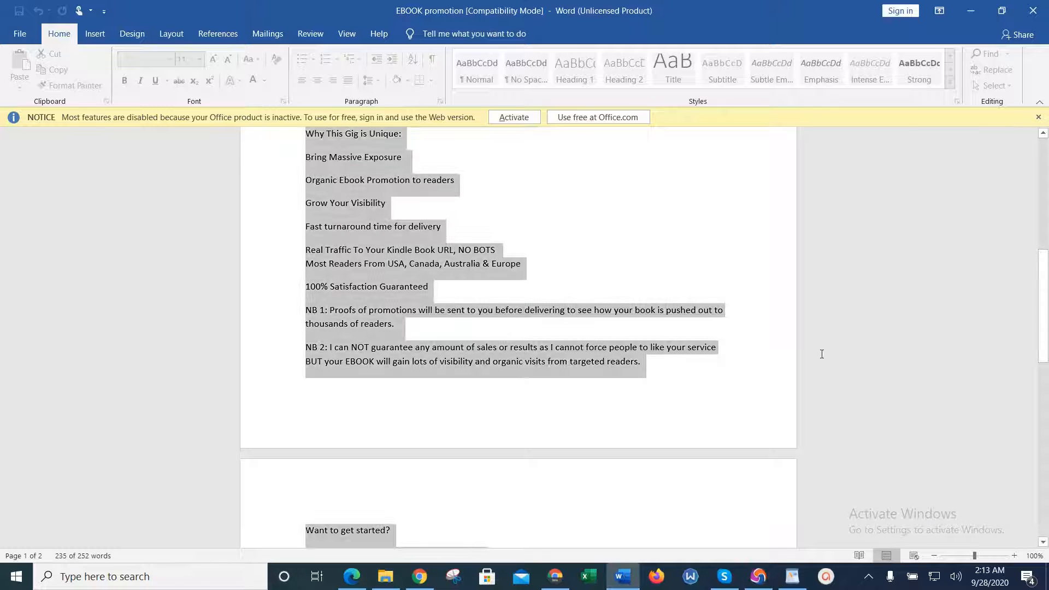
left_click(759, 317)
scroll(1023, 294, "up", 6)
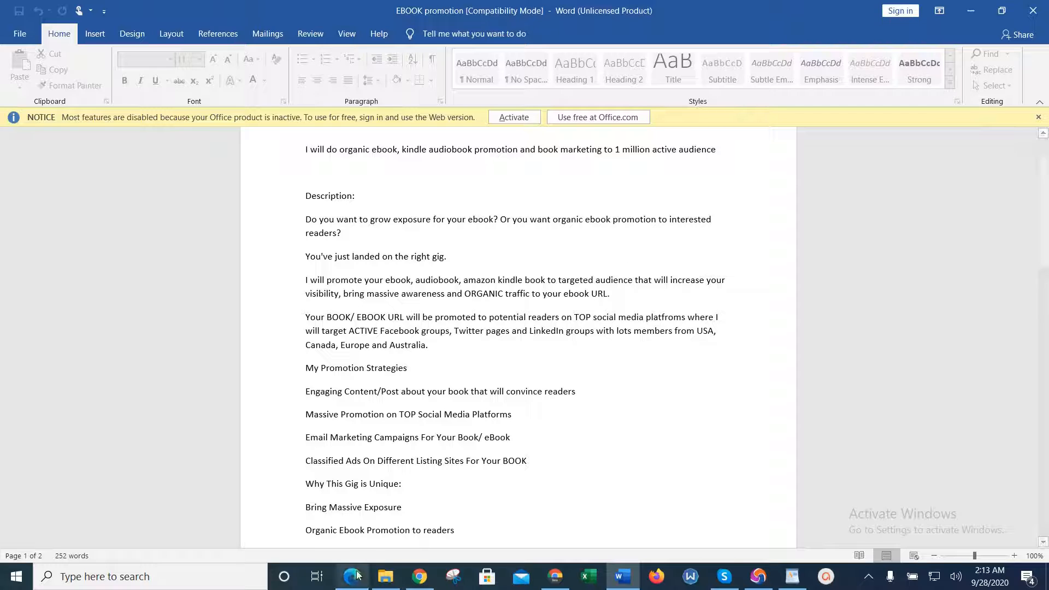
left_click(385, 577)
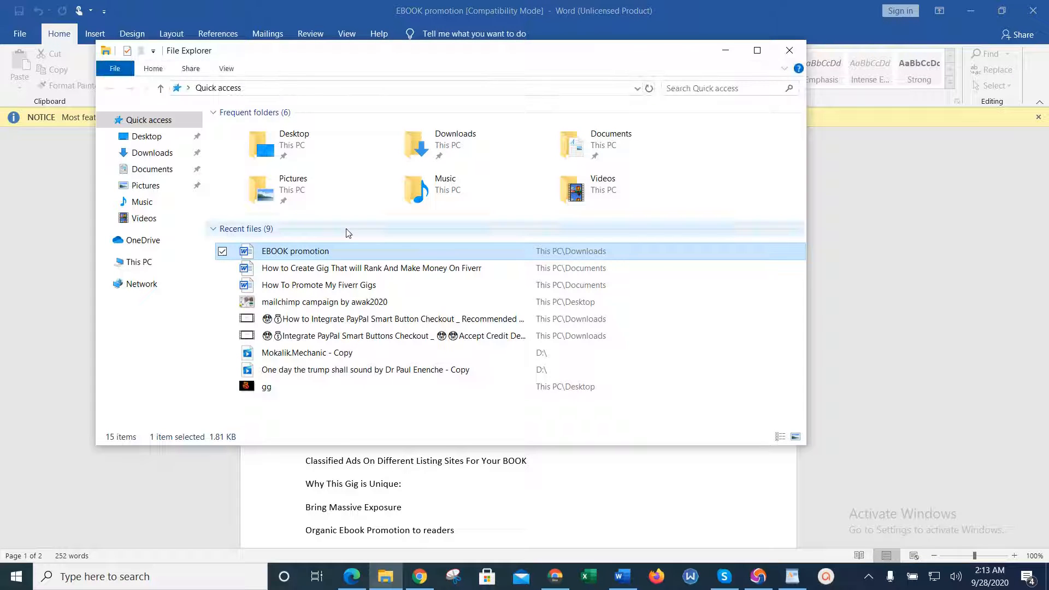
right_click(336, 256)
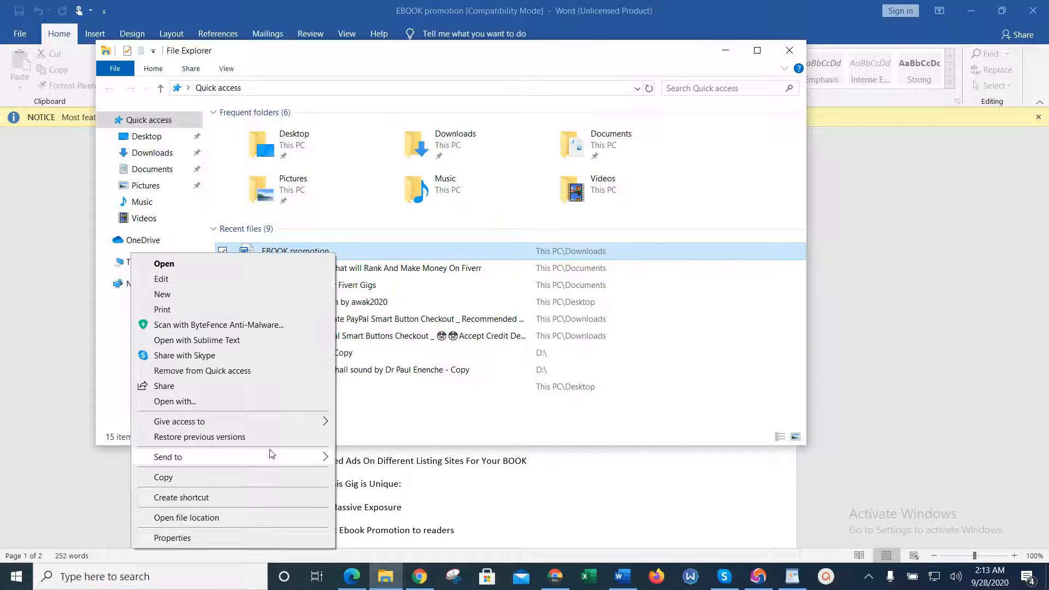
mouse_move(271, 454)
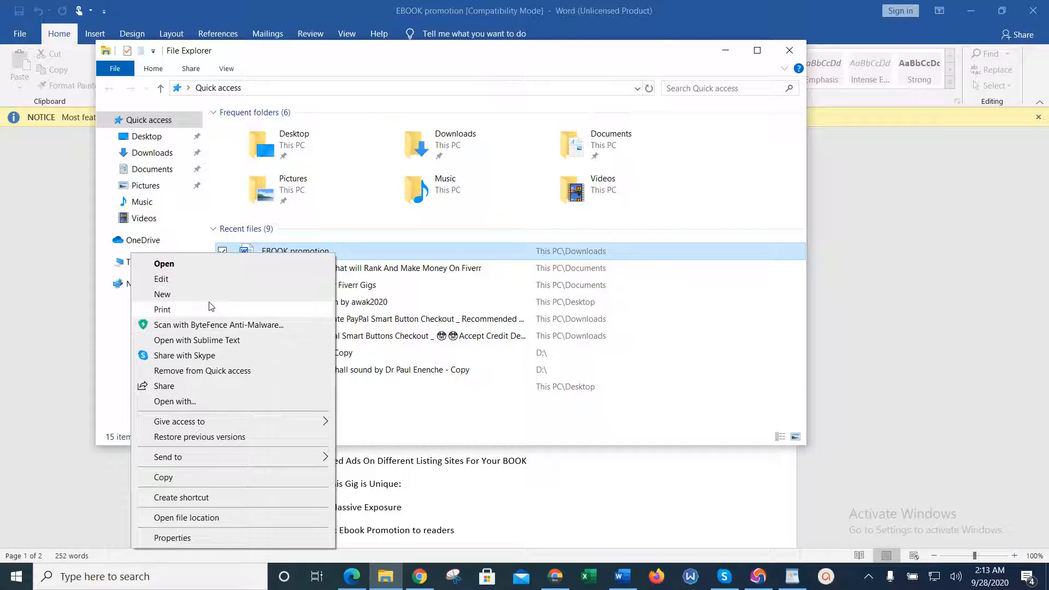
left_click(205, 288)
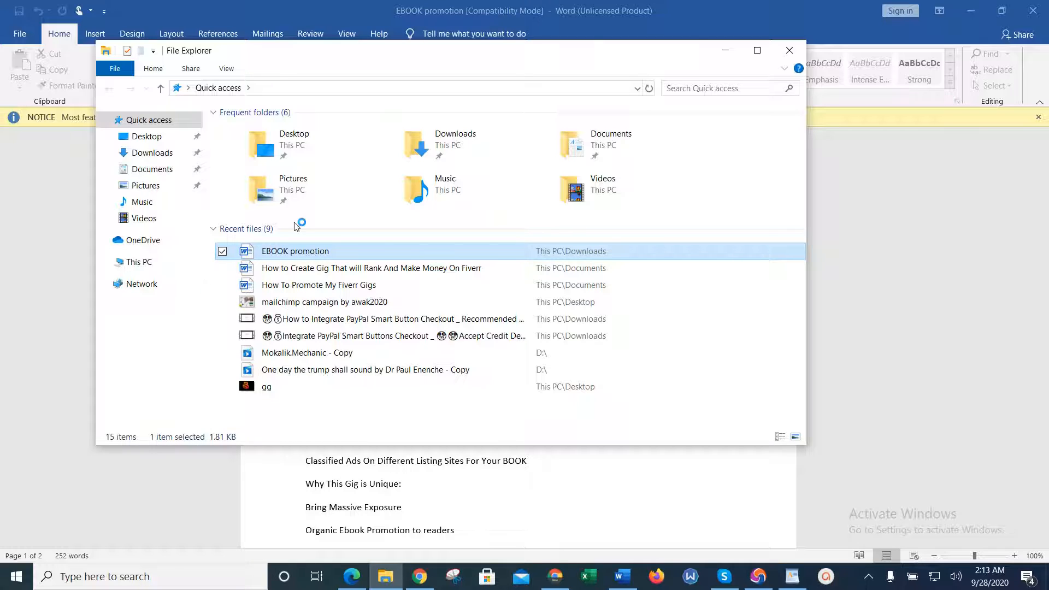
left_click(720, 51)
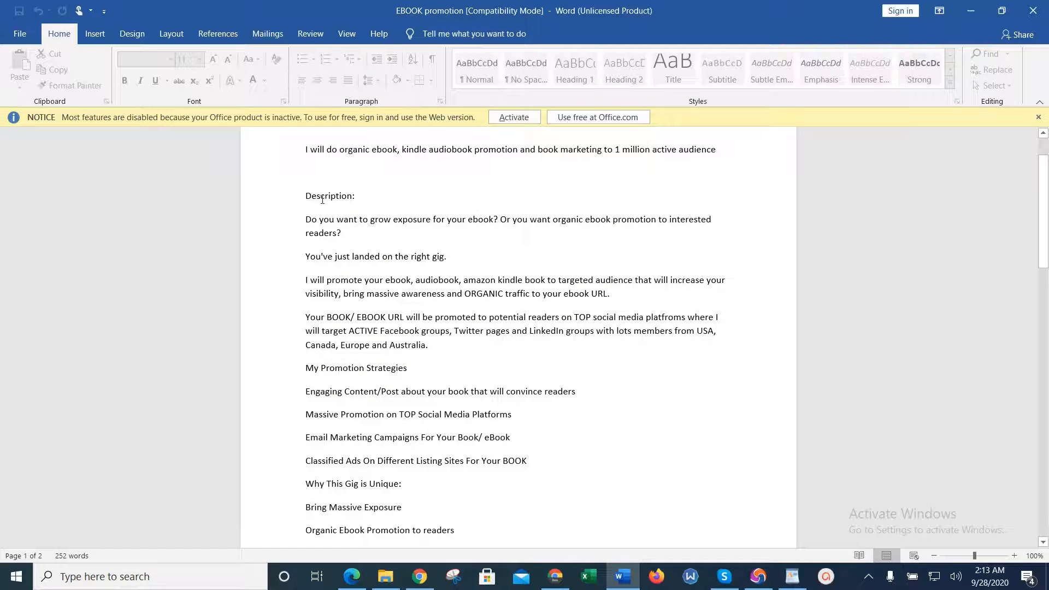
Select the opening paragraph under the Description heading in the document.
left_click(299, 222)
left_click(348, 231)
double_click(298, 223)
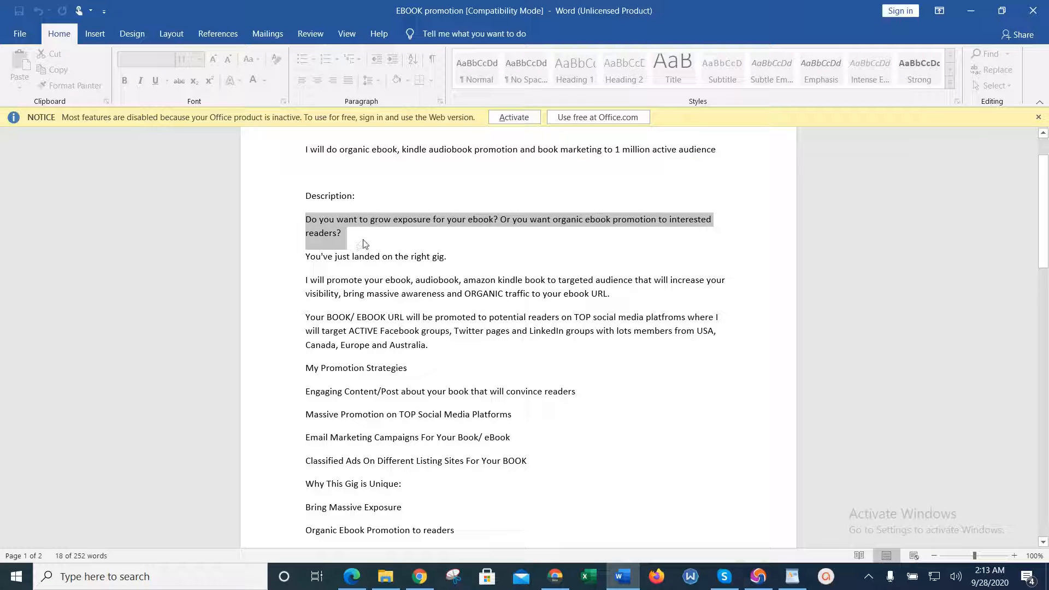
Switch to the Fiverr gig editor in the browser and fill the description with "Do you want to grow".
left_click(758, 577)
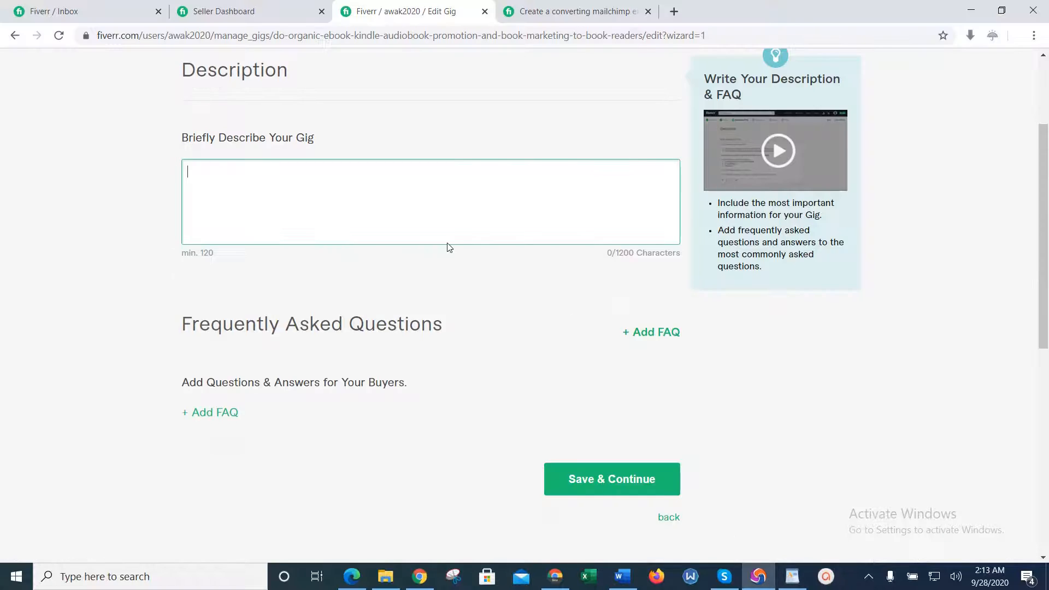
left_click(446, 244)
type("Promote Your Book/ Kindle Ebook To 20 Million Active Users On TOP 3 Social Media Platforms")
key("ctrl+a")
key("ctrl+v")
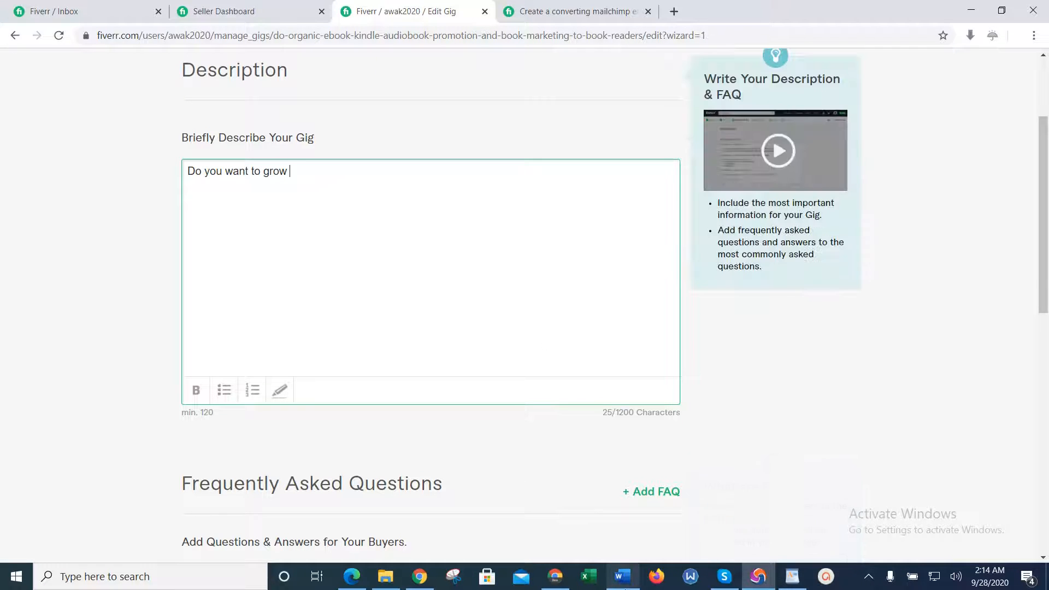
Check the wording in the Word document and continue the gig description in Fiverr with "exposure for your ebook?".
left_click(622, 577)
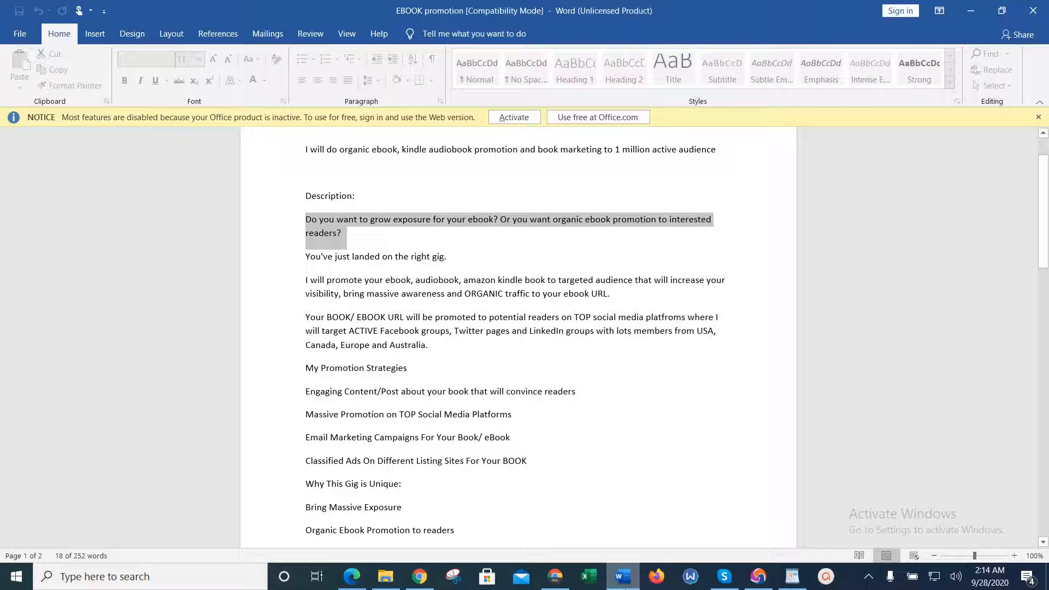
left_click(758, 576)
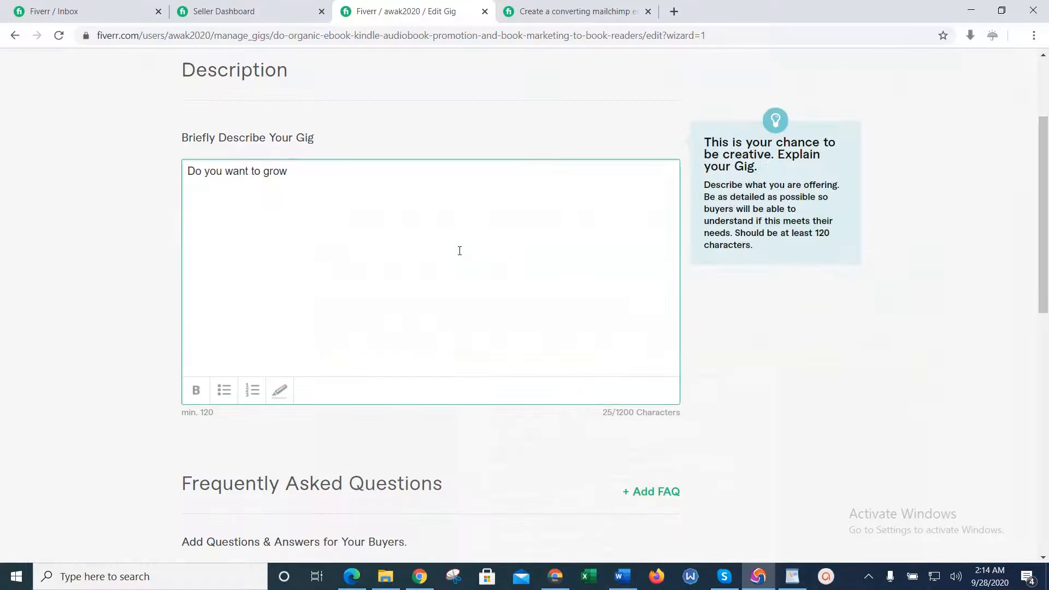
type("ex[os")
key("BackSpace")
key("BackSpace")
type("posure for your")
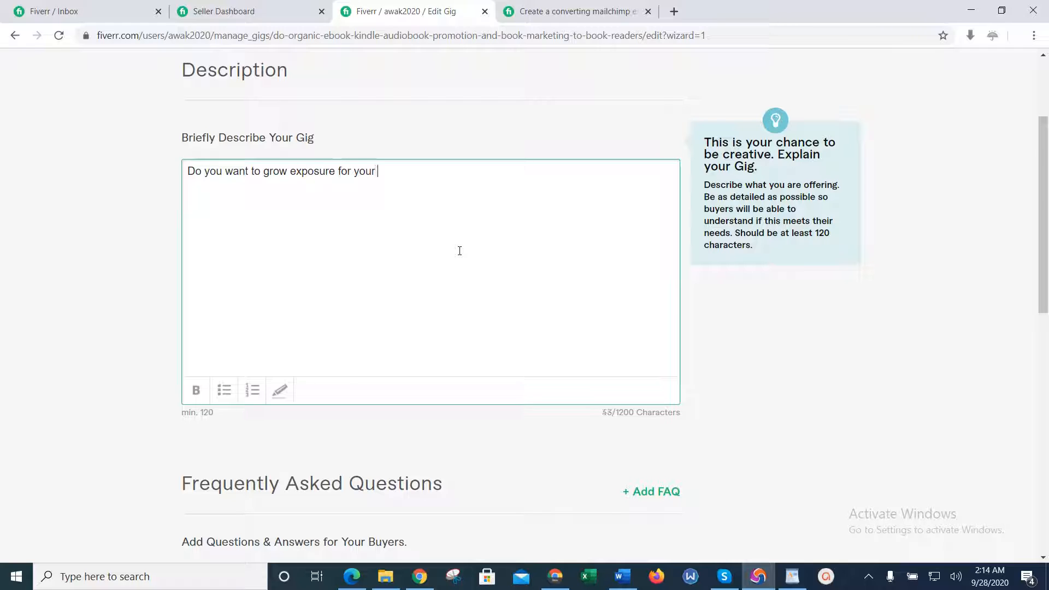
type(" ebook")
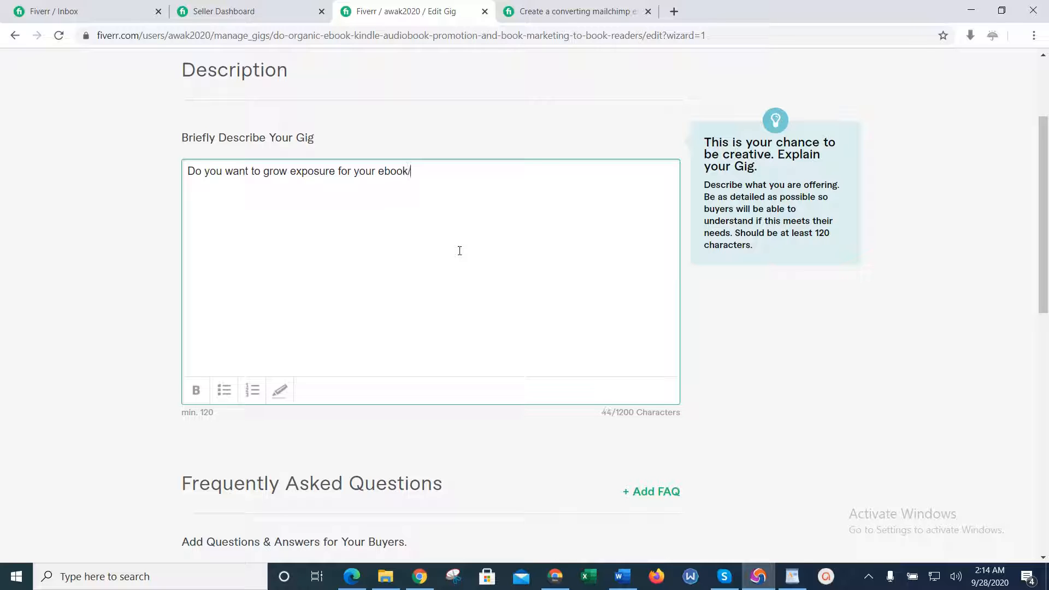
type("?")
Consult the Word document again and add "Or you want organic ebook promotion" to the Fiverr gig description.
left_click(627, 583)
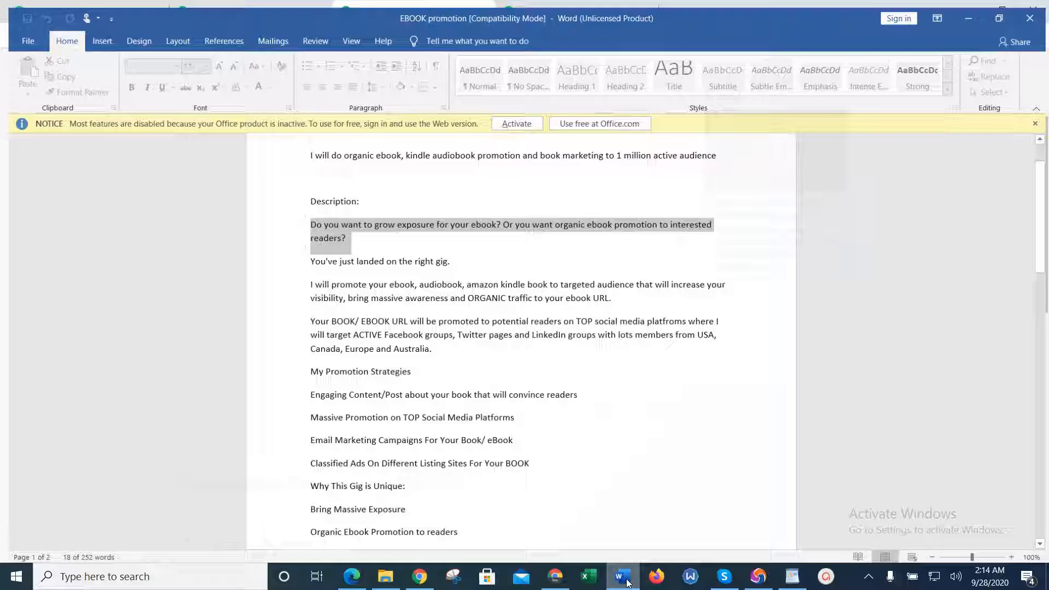
left_click(627, 583)
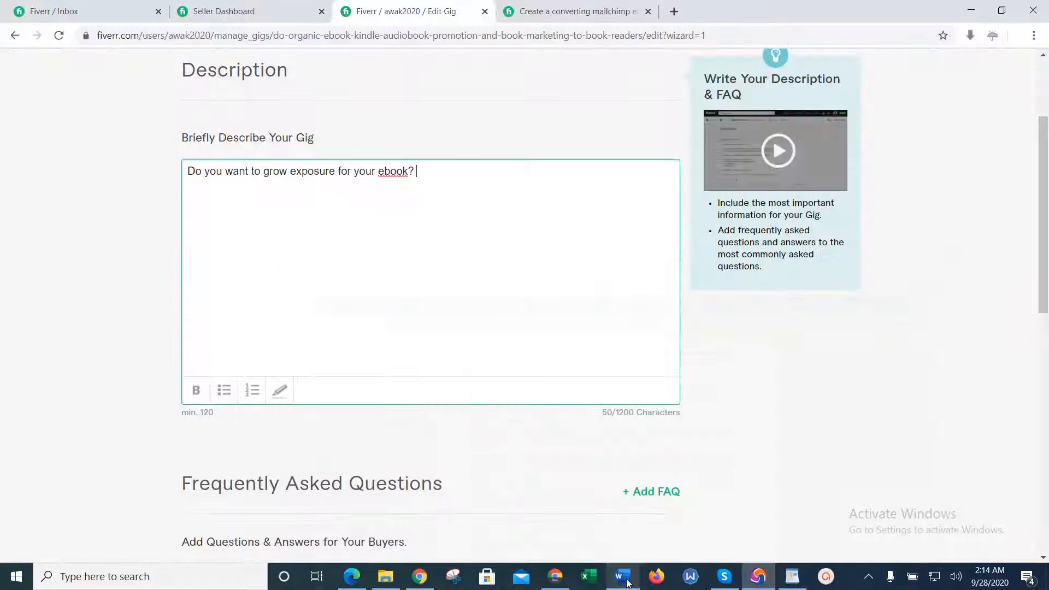
left_click(627, 583)
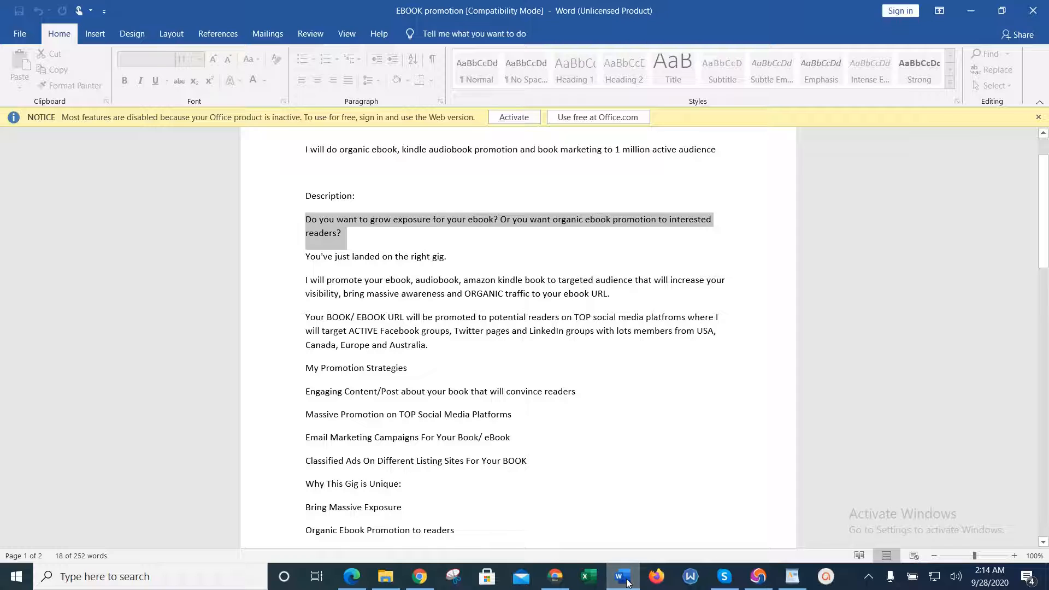
left_click(628, 584)
left_click(498, 268)
type("Or ")
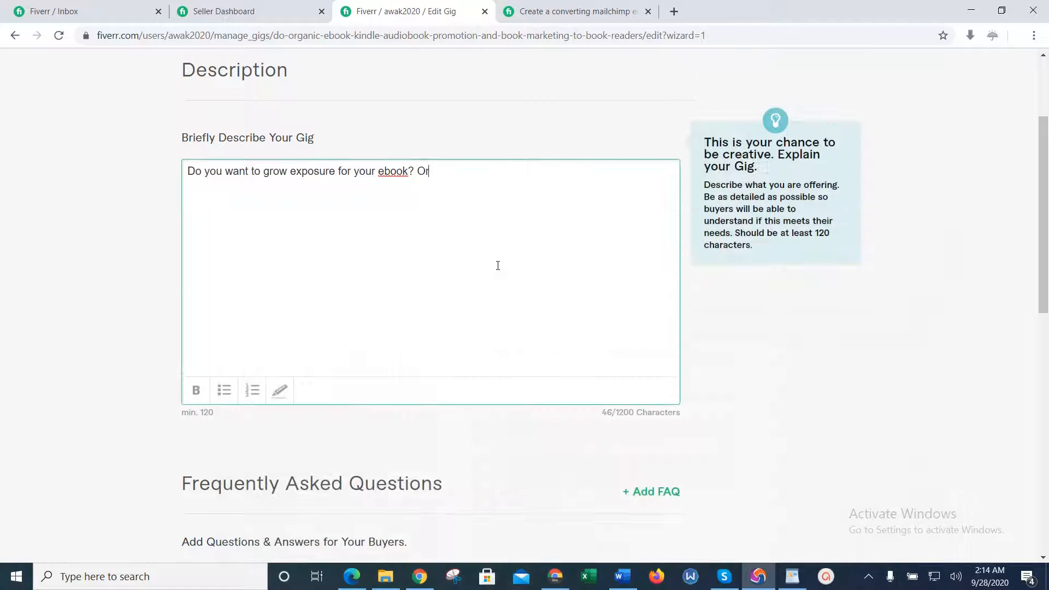
type("you want organ")
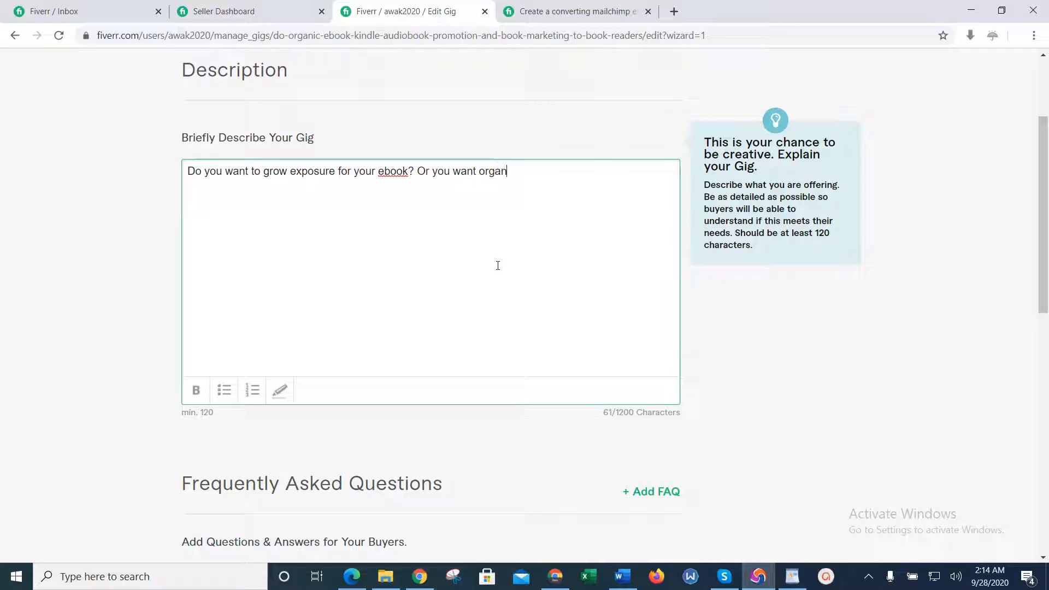
type("ic ebook")
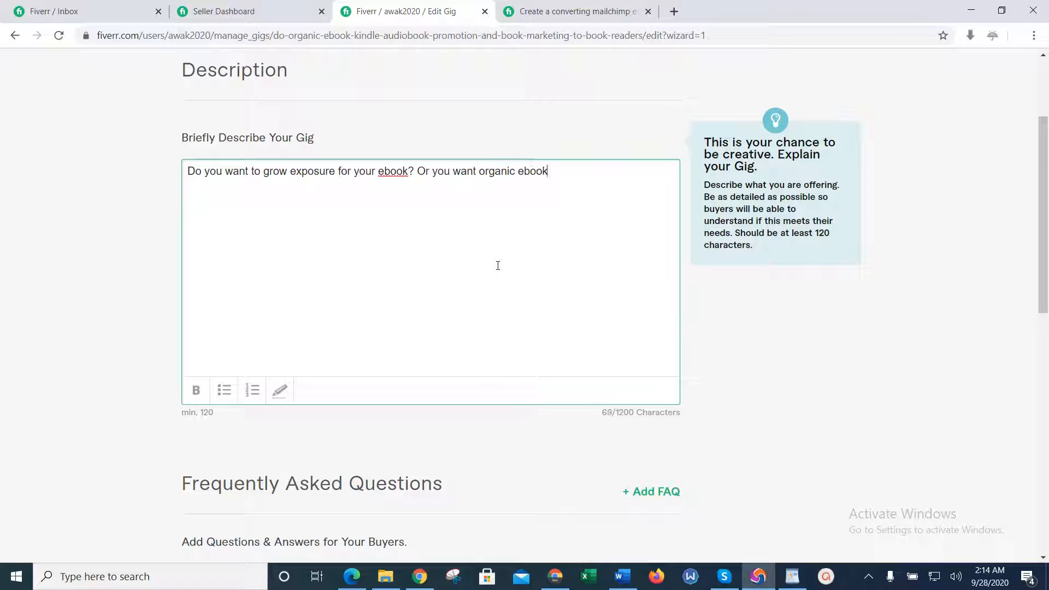
type(" promotion")
Check the rest of the sentence in Word and finish it in the Fiverr description with "to interested readers?".
left_click(623, 576)
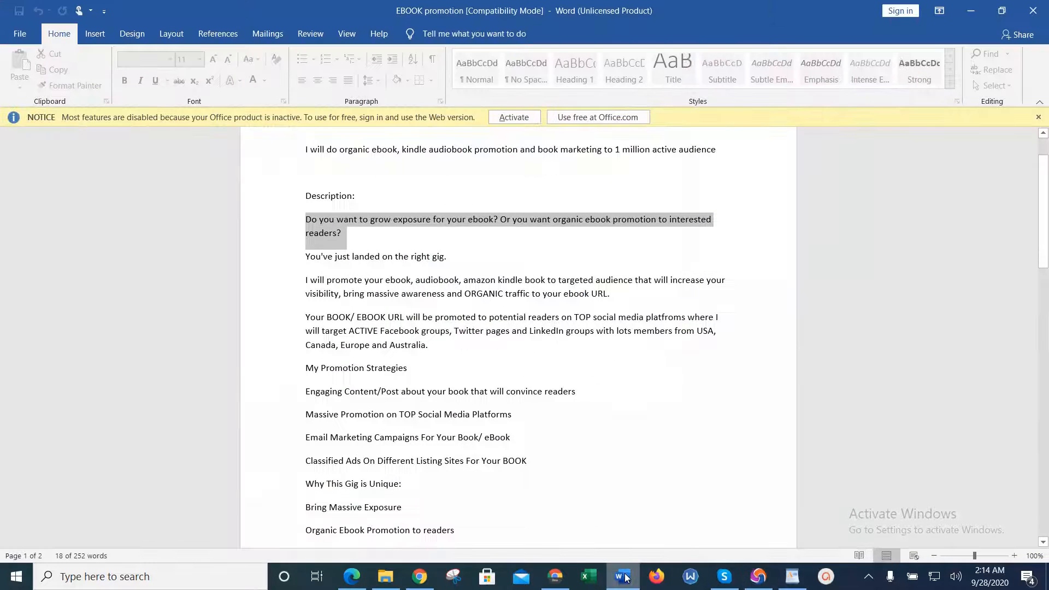
left_click(626, 578)
type("t")
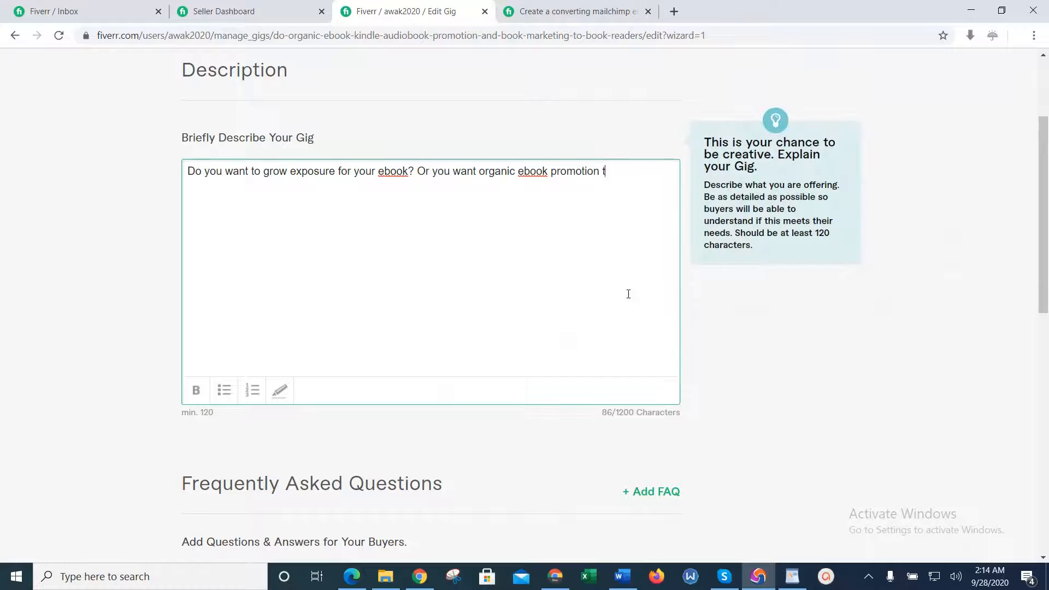
type("o interested readers?")
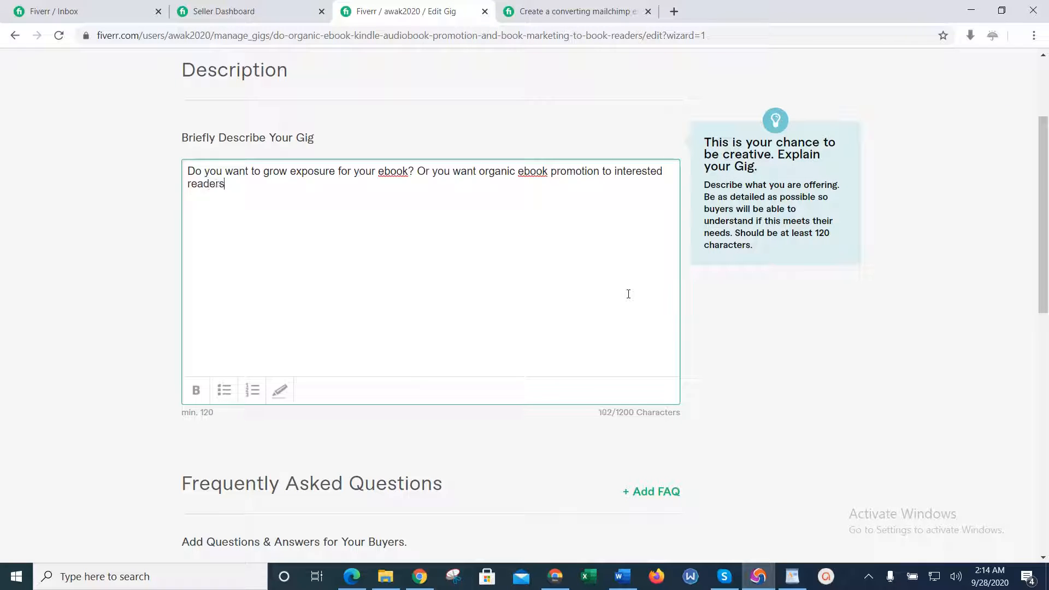
Look up the next line in Word and add "You've just landed on the right gig!" as a separate paragraph in the Fiverr description.
left_click(624, 576)
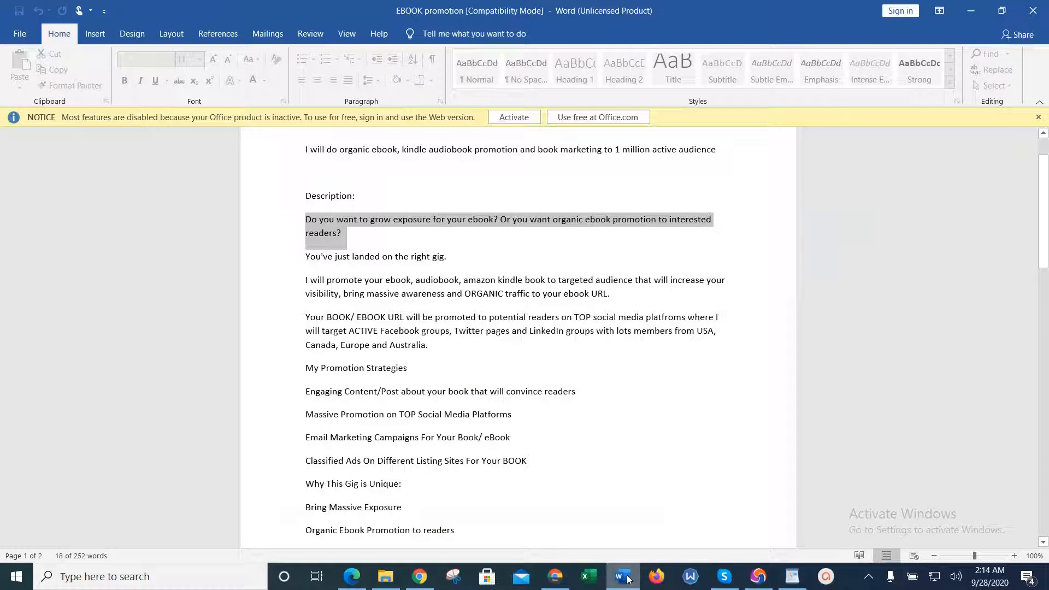
left_click(758, 576)
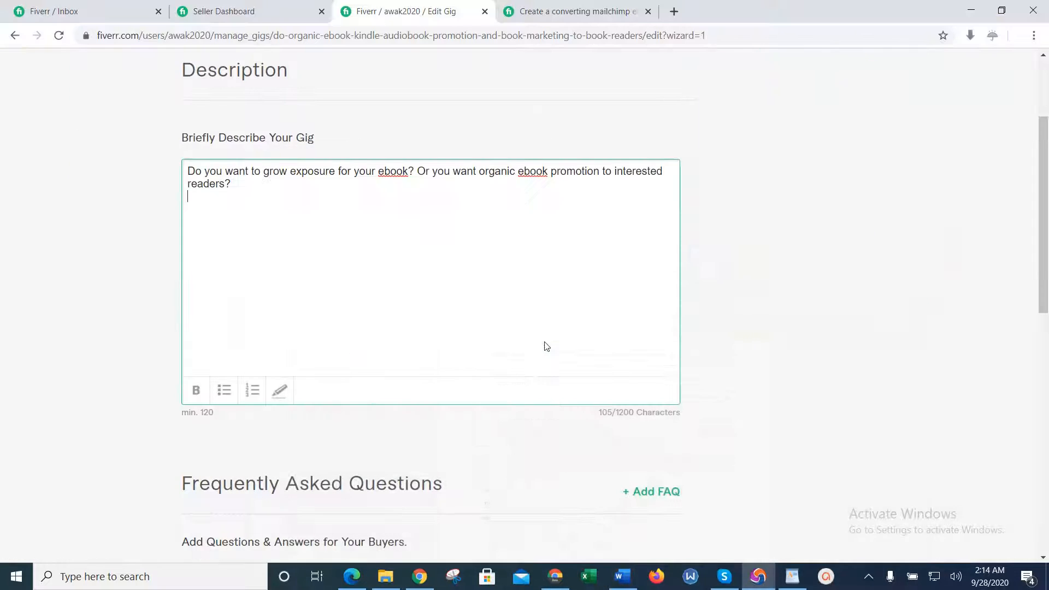
type("You'")
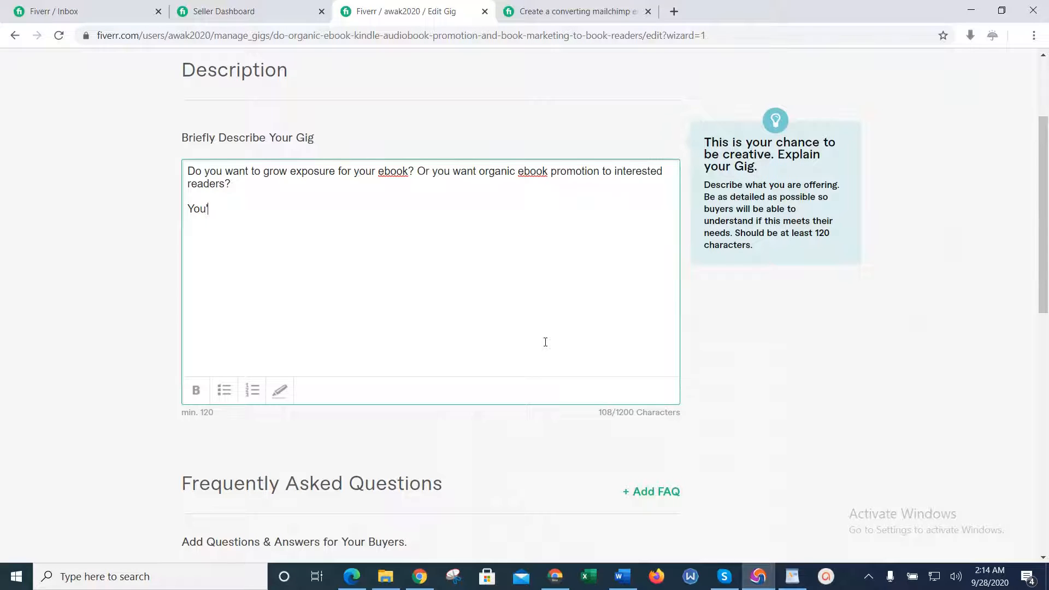
type("ve just landed on the right gig")
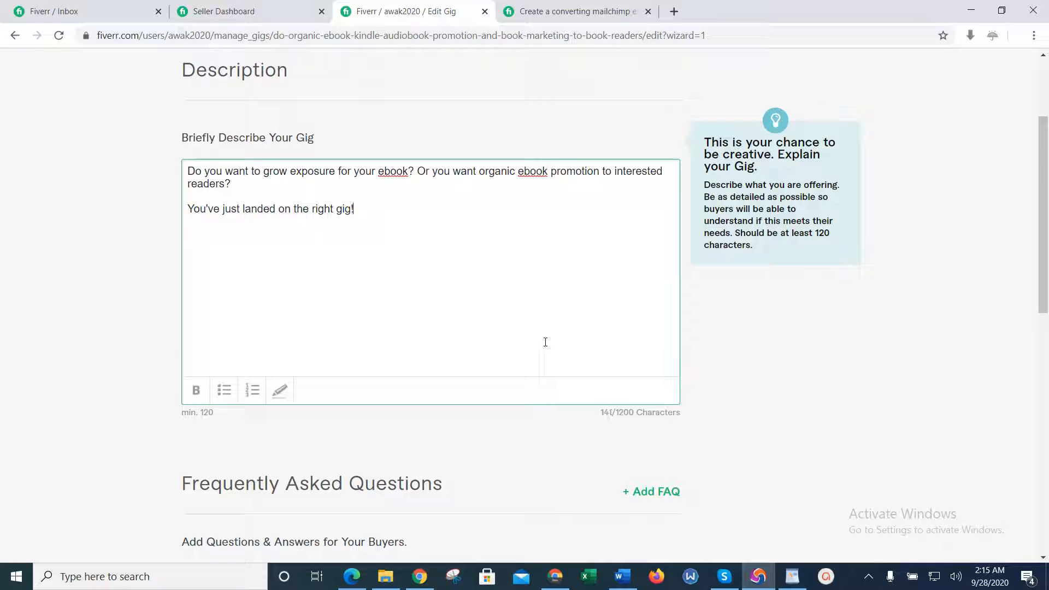
type("!")
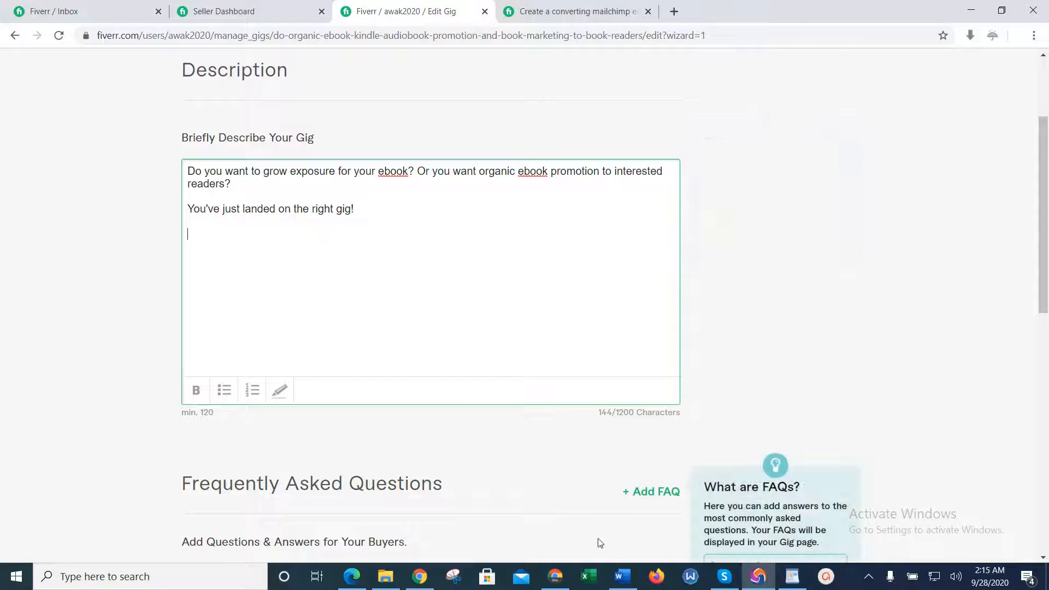
Look up the next paragraph in Word and start it in the Fiverr description with "I will promote your".
left_click(622, 576)
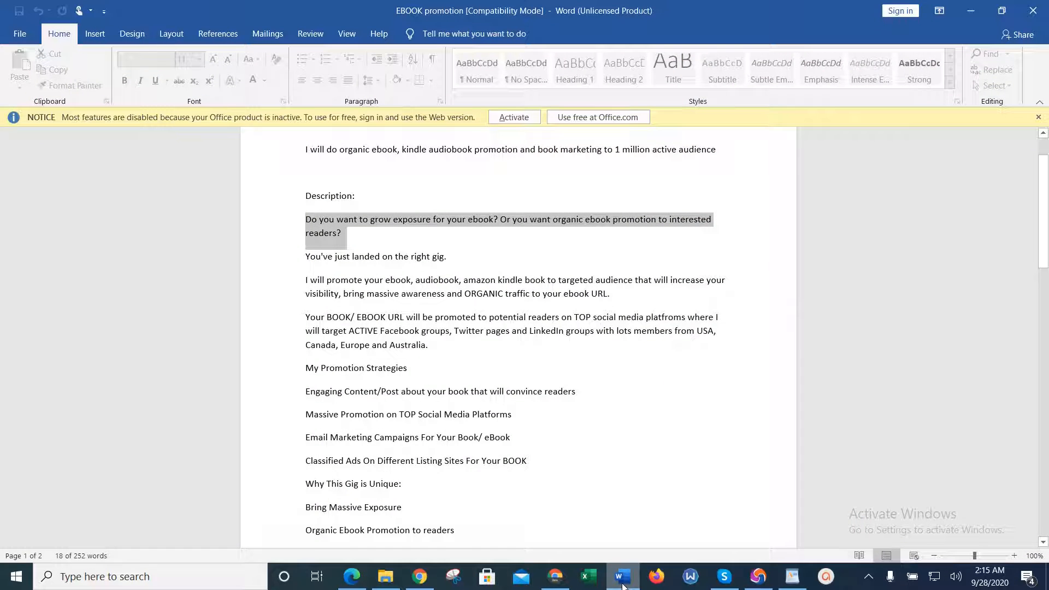
left_click(623, 585)
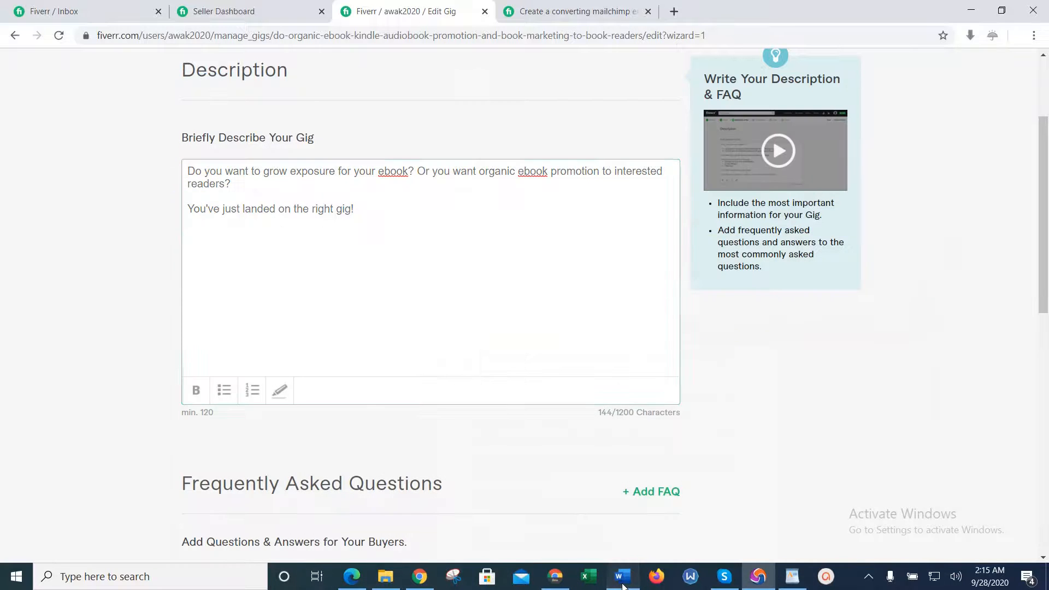
left_click(622, 585)
left_click(623, 585)
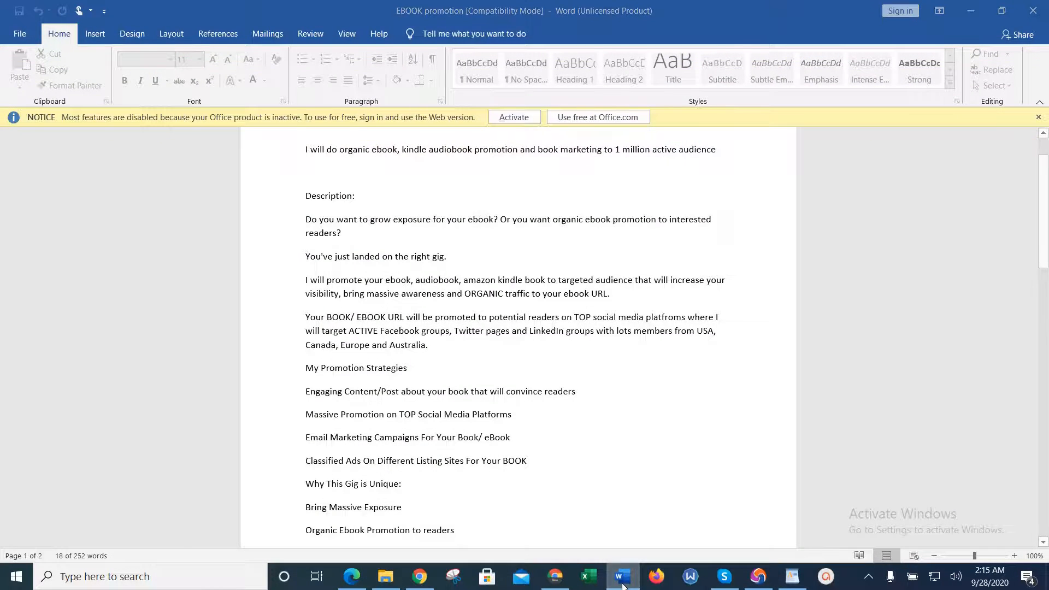
type("I w")
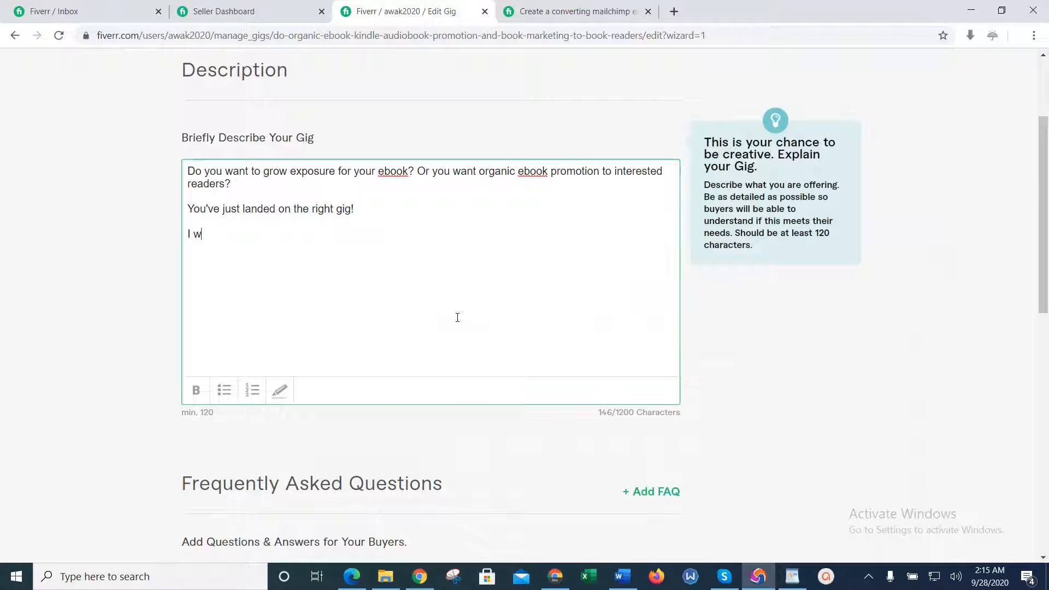
type("ill promote you")
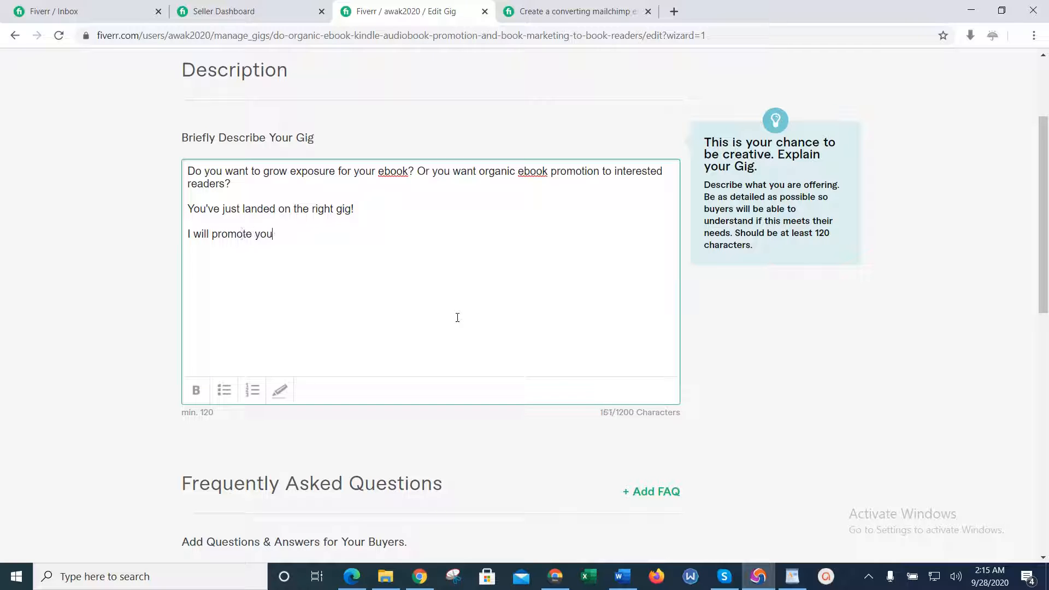
type("r")
Check the wording in the Word document and continue the Fiverr description with "ebook, audiobook,".
left_click(623, 580)
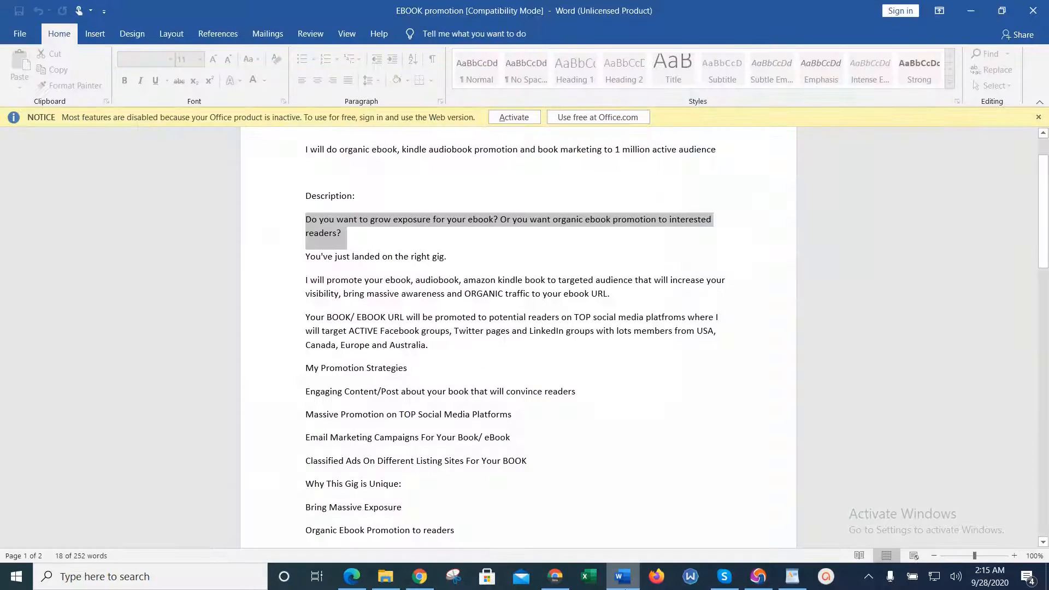
left_click(757, 576)
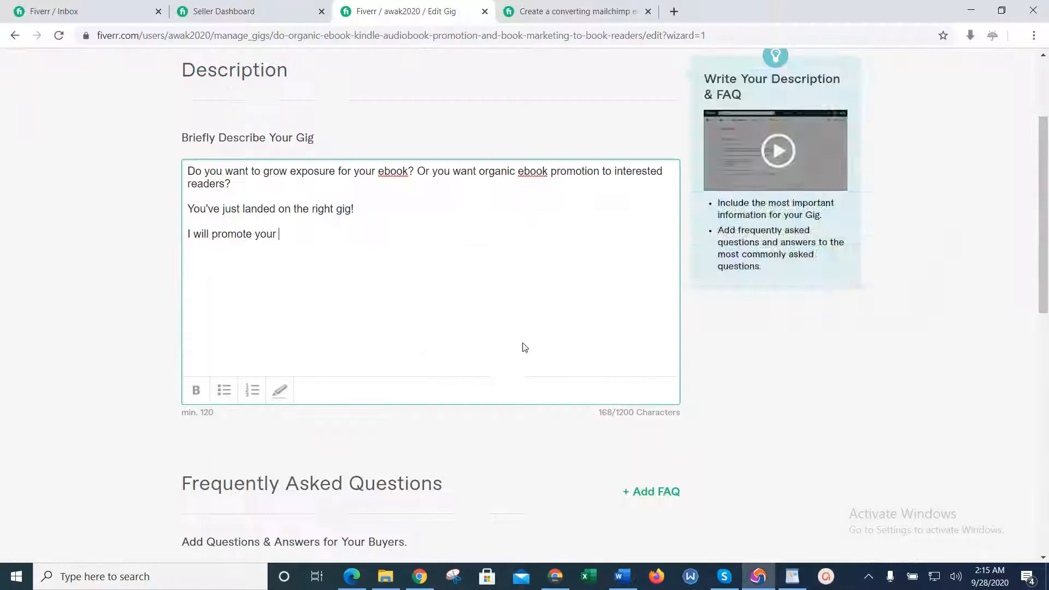
left_click(624, 580)
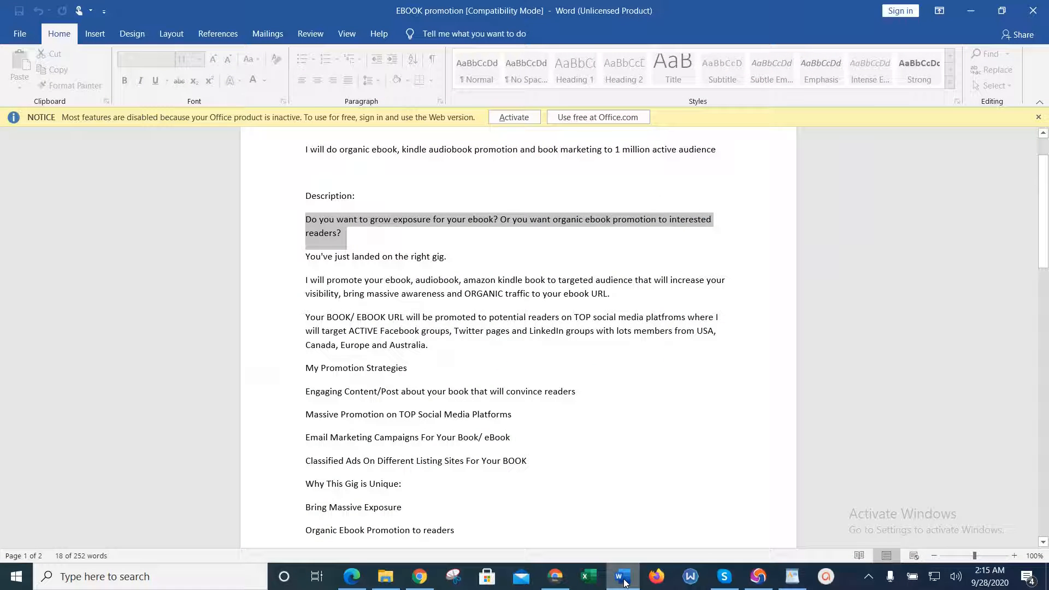
left_click(624, 580)
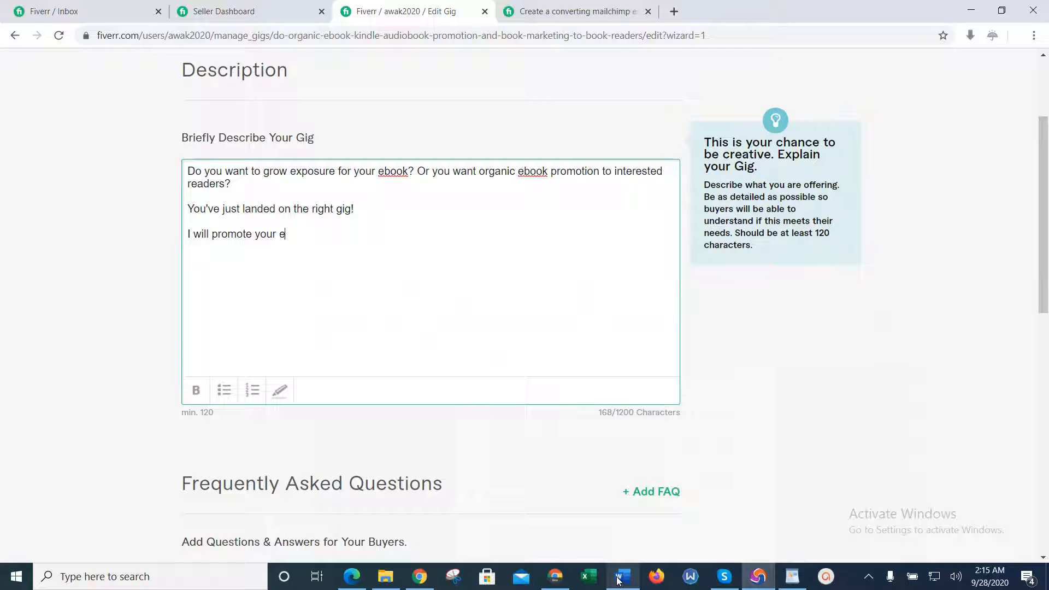
type("book, audiobook,")
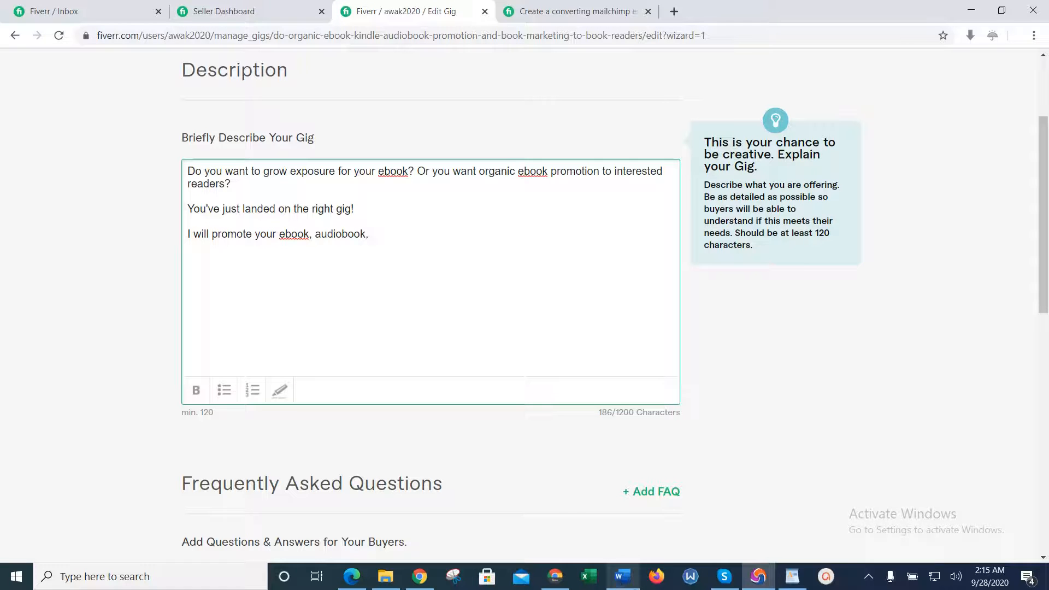
Consult the Word document and add "amazon kindle book to targeted audience" to the Fiverr description.
left_click(619, 581)
left_click(619, 582)
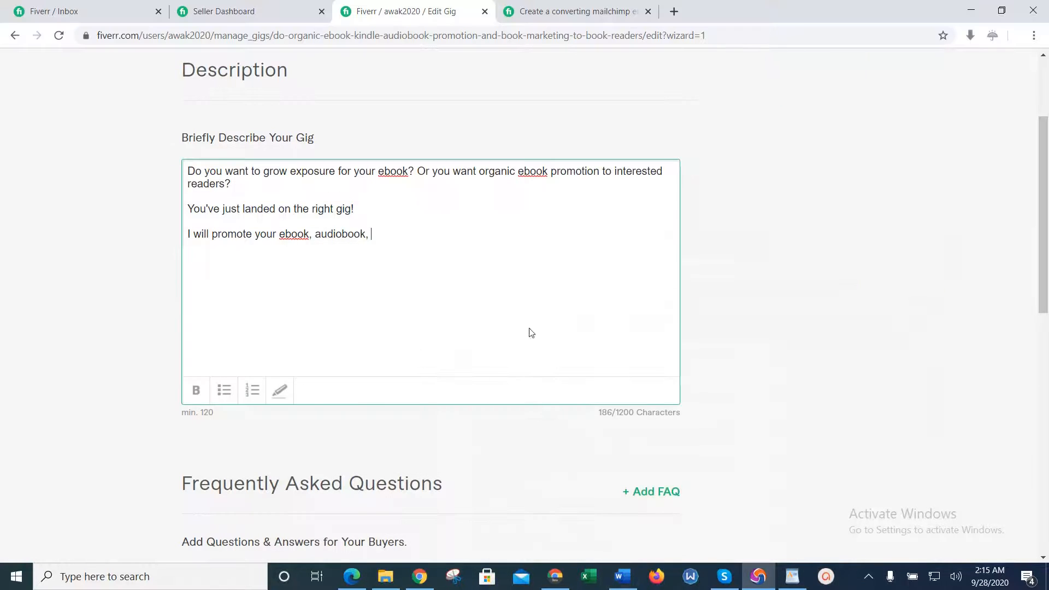
type("amazon ki")
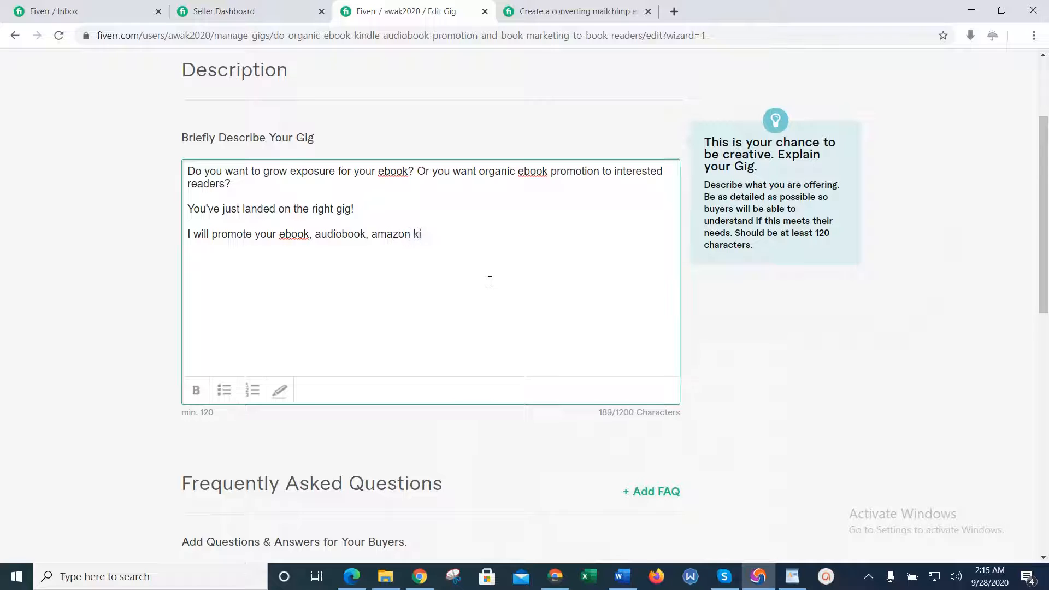
type("ndle")
left_click(626, 584)
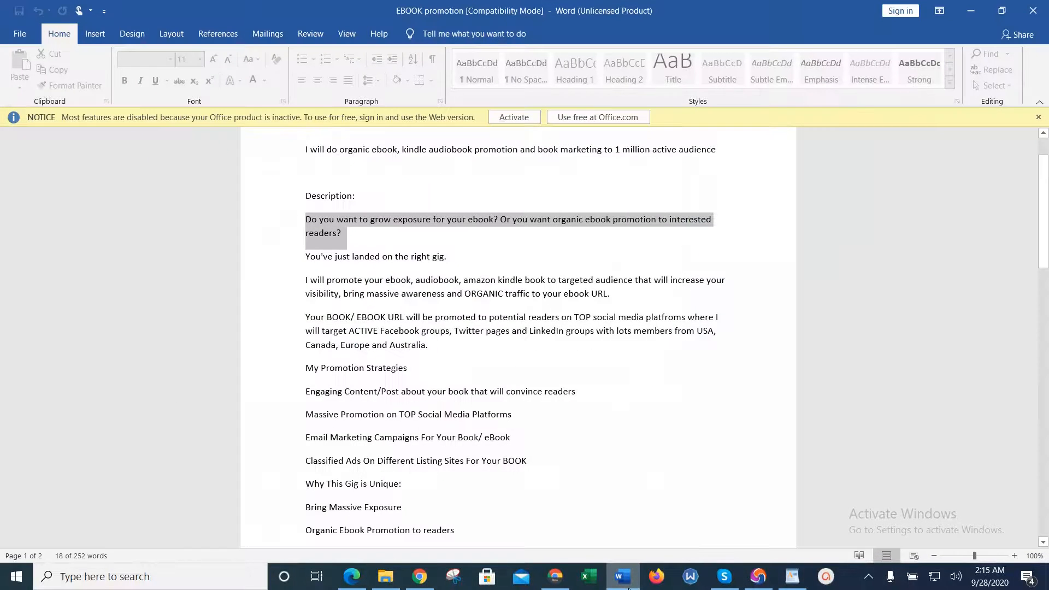
left_click(628, 585)
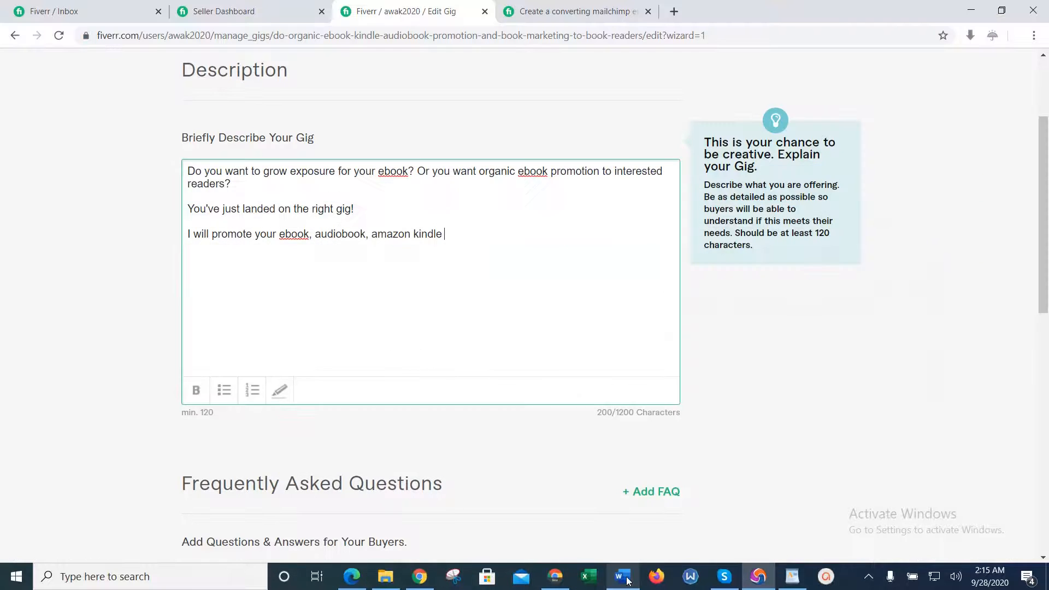
type("book to targeted audience")
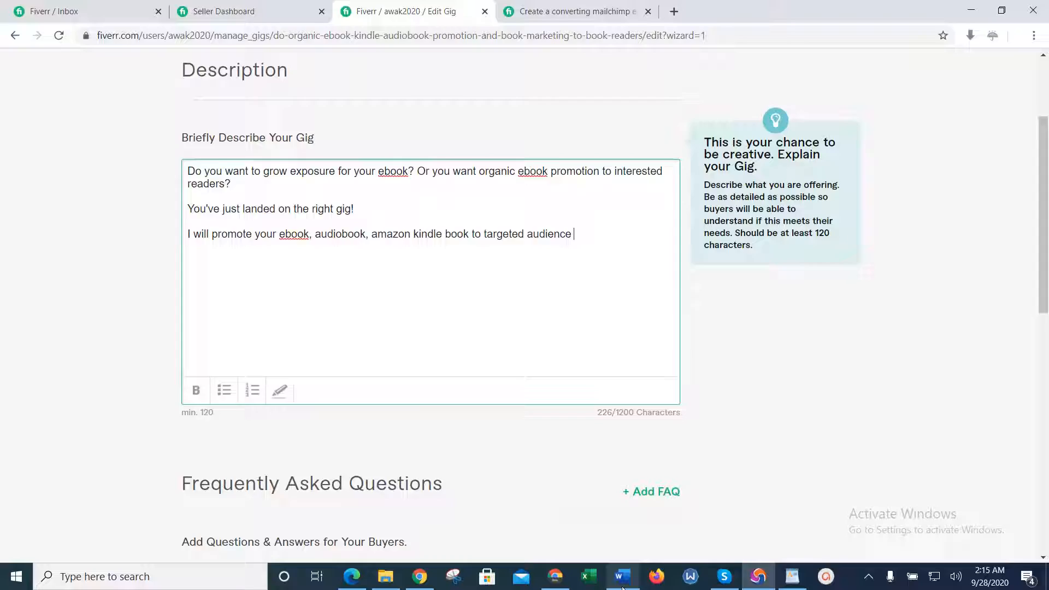
Check the sentence in Word again and continue the Fiverr description with "that will increase your visibility".
left_click(626, 583)
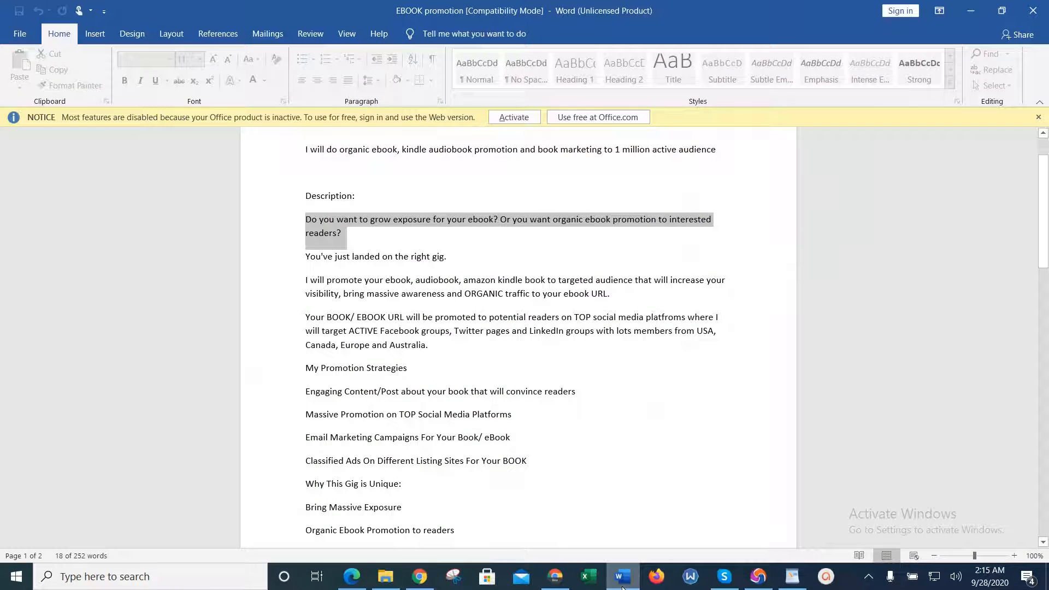
left_click(624, 584)
type("that")
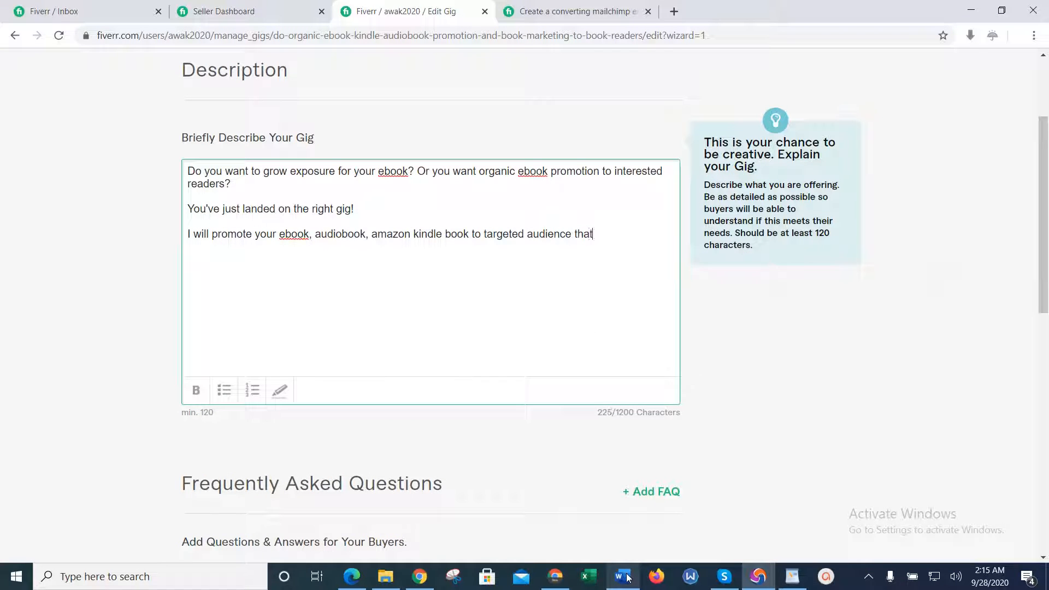
type(" will increase your ")
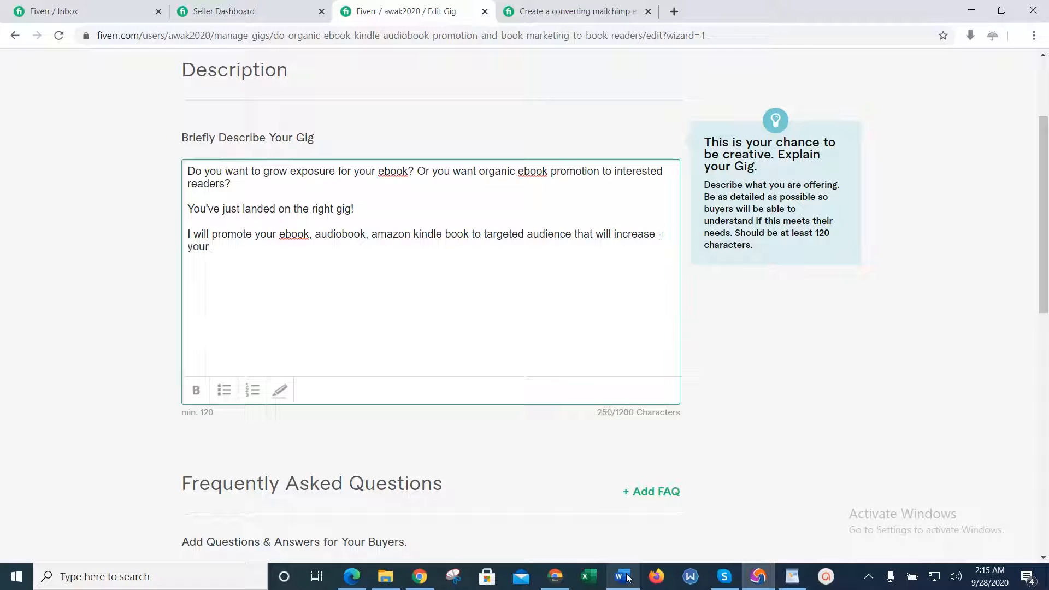
type("visibility")
Consult Word for the next words and add ", bring massive awareness and ORGANIC traffic" to the Fiverr description.
left_click(626, 577)
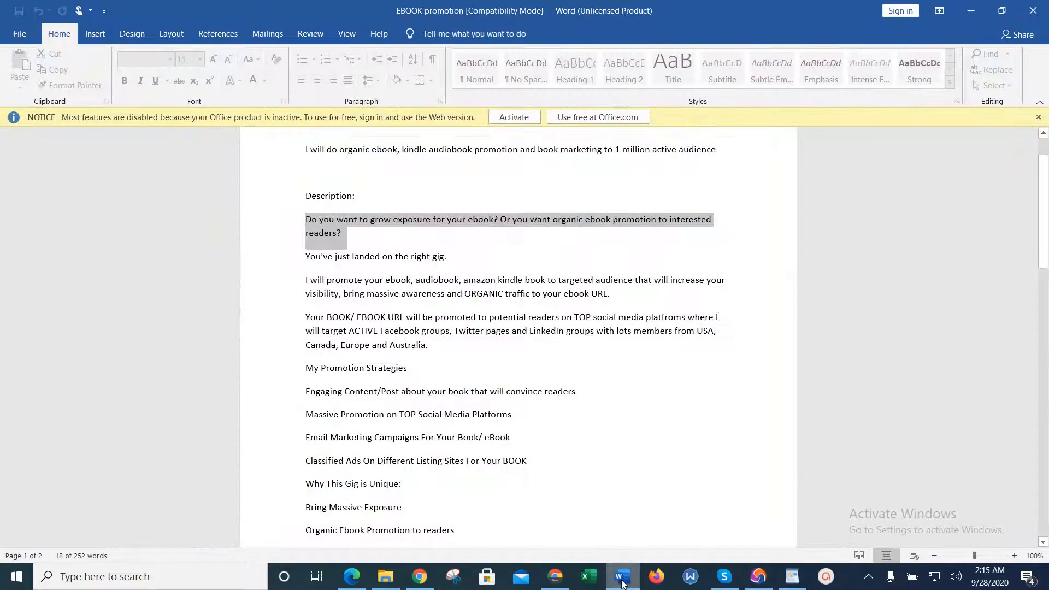
left_click(623, 583)
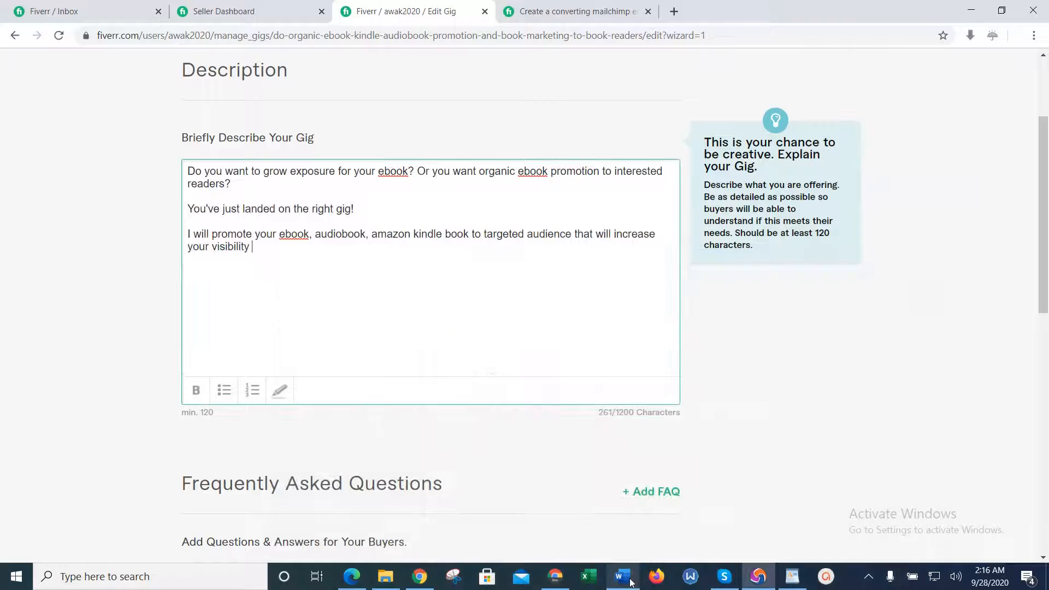
type(", bring")
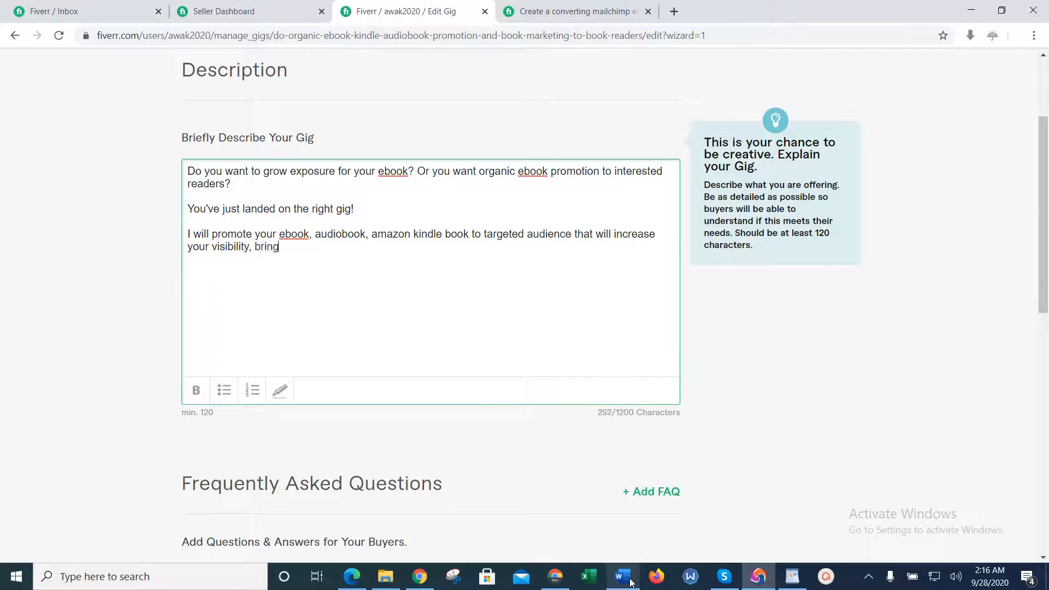
type(" massive awareness")
left_click(631, 582)
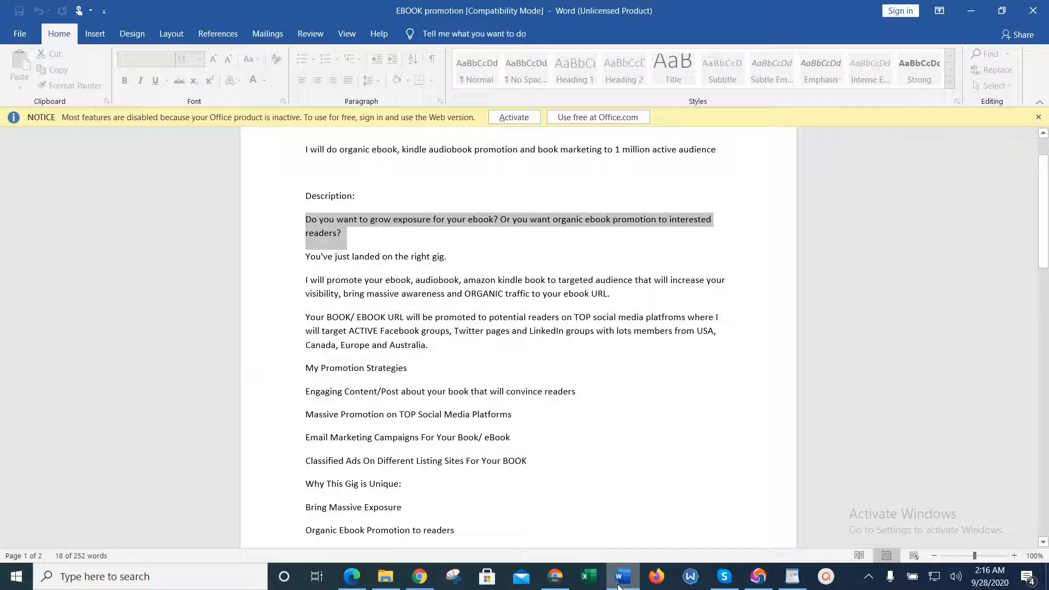
left_click(619, 584)
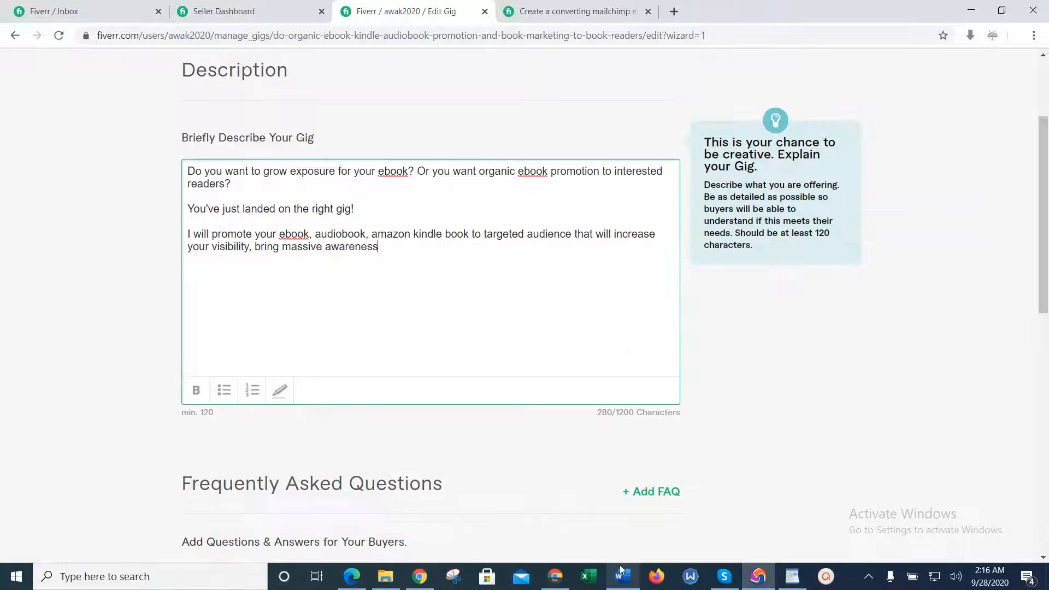
type("and ORGANIC traffic")
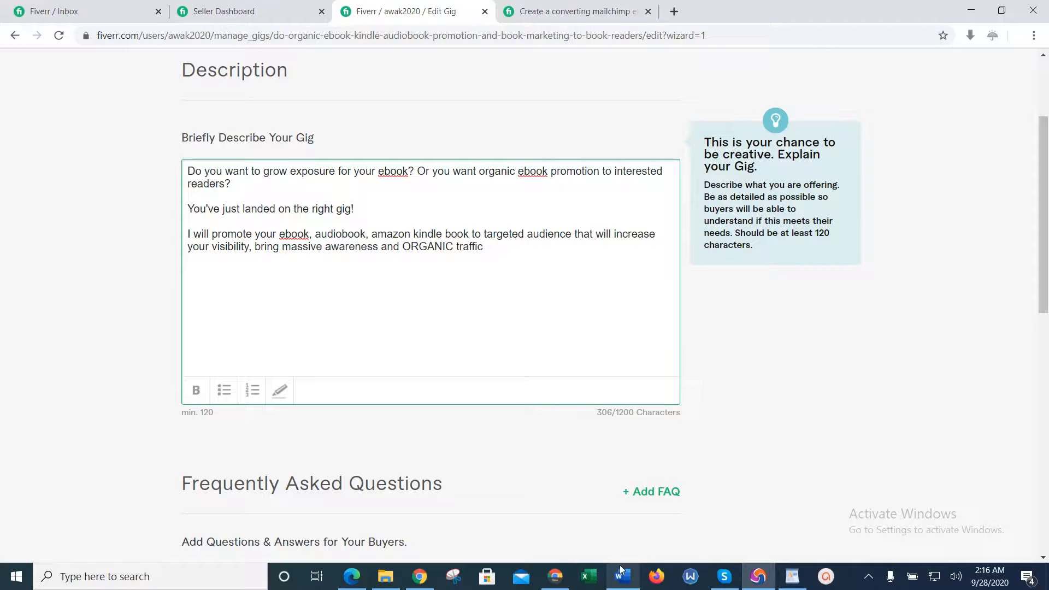
Check the end of the sentence in Word and finish the Fiverr paragraph with "to your ebook URL.", leaving a blank line after it.
left_click(623, 577)
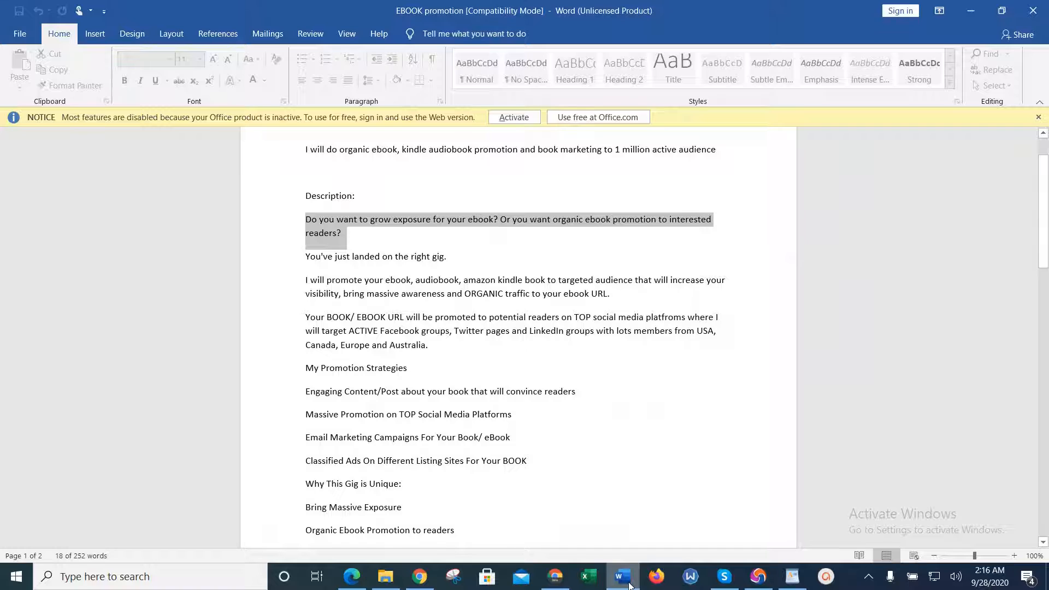
left_click(623, 580)
type("to your")
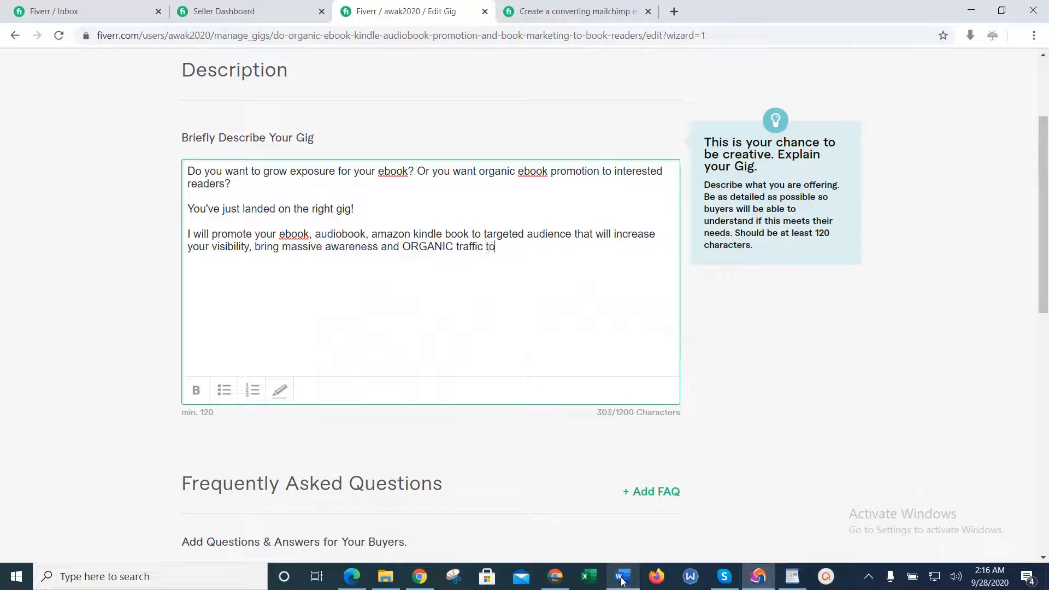
left_click(621, 578)
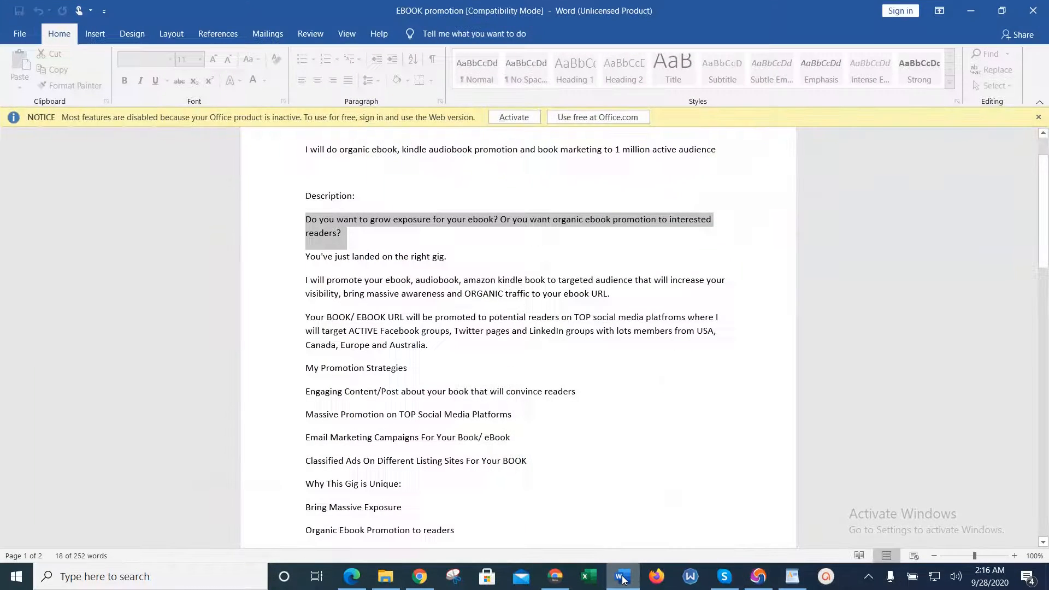
left_click(622, 578)
type("ebook U")
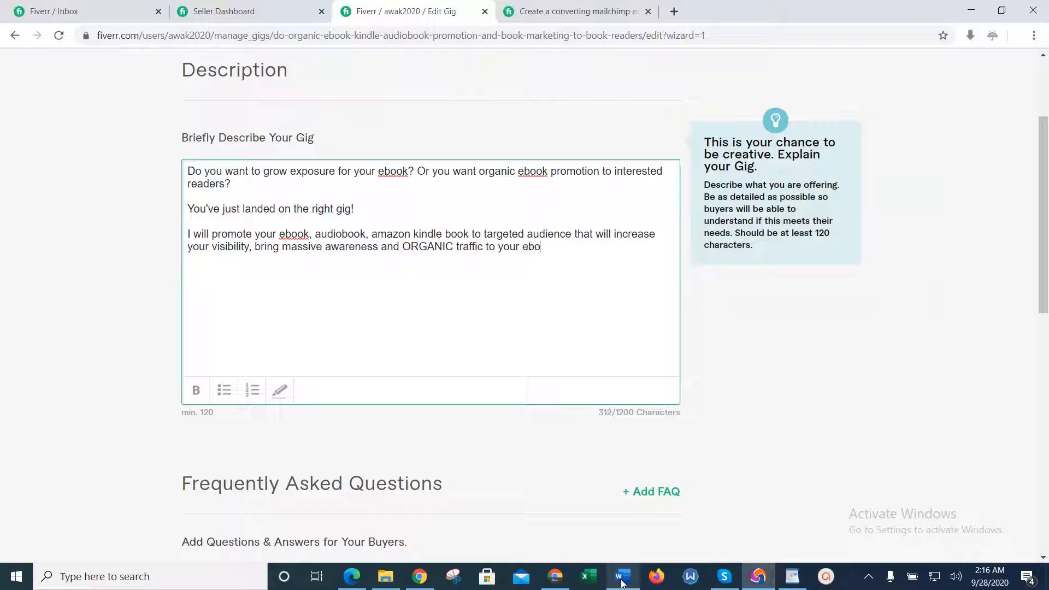
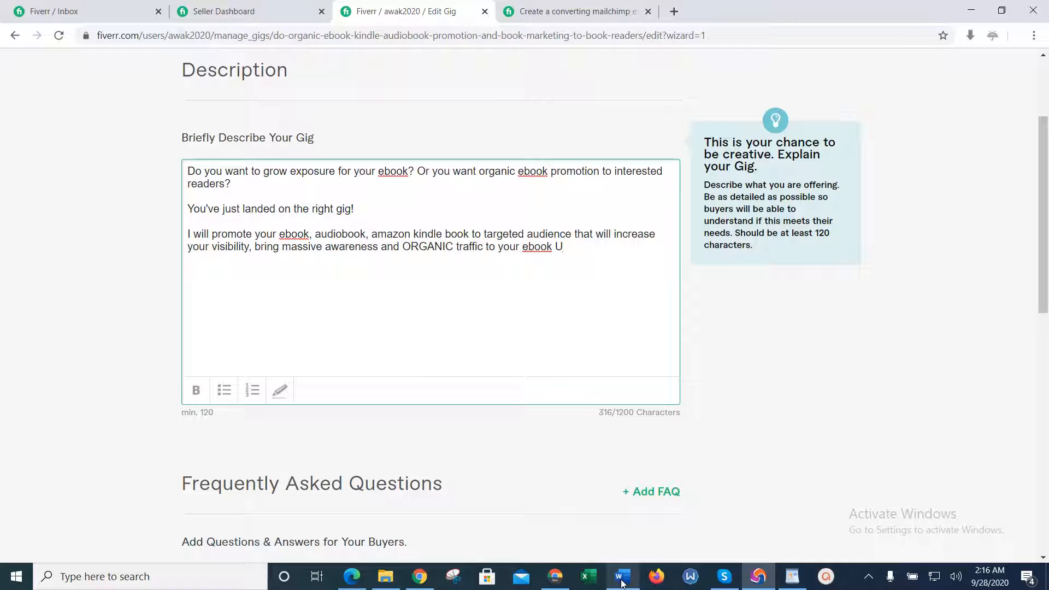
type("RL>")
key("BackSpace")
type(".")
key("Return")
key("Return")
Look up the following paragraph in Word and begin it in the Fiverr description with "Your BOOK/ EBOOK URL".
left_click(621, 582)
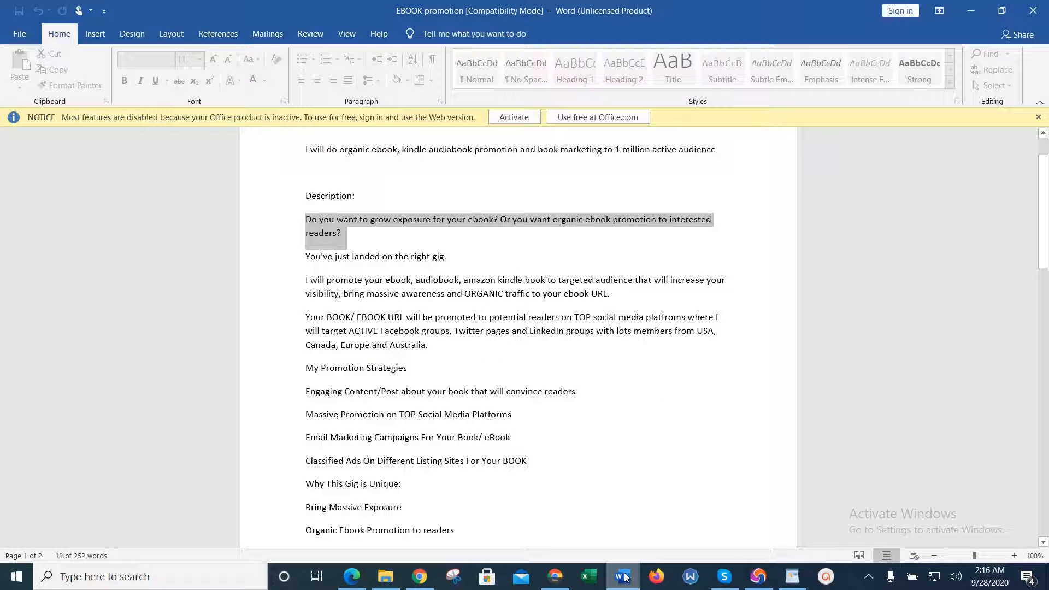
left_click(624, 579)
type("Your ")
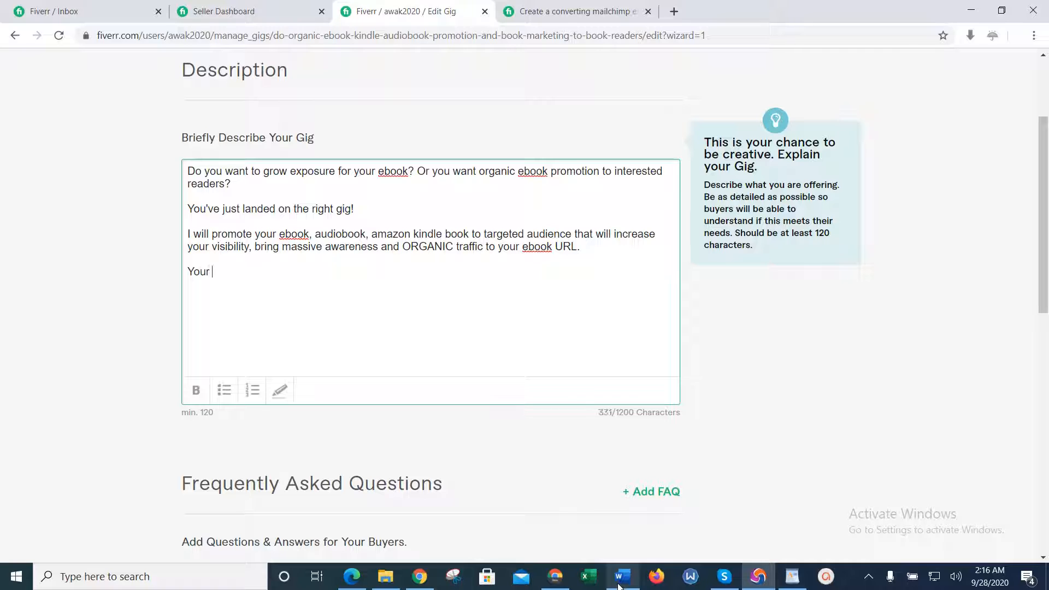
type("BOOK/")
left_click(620, 583)
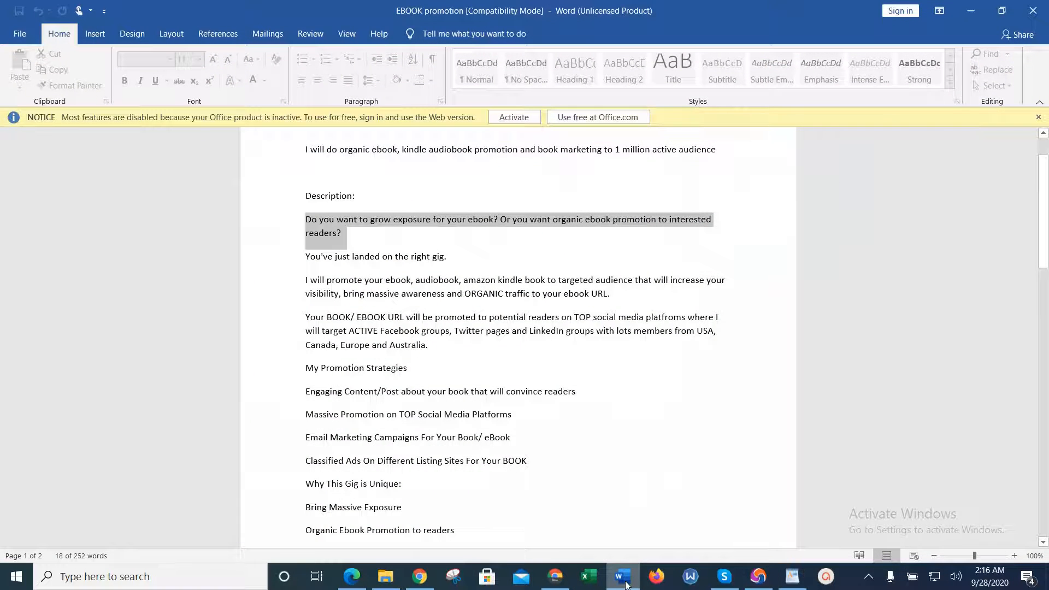
left_click(622, 584)
type("/")
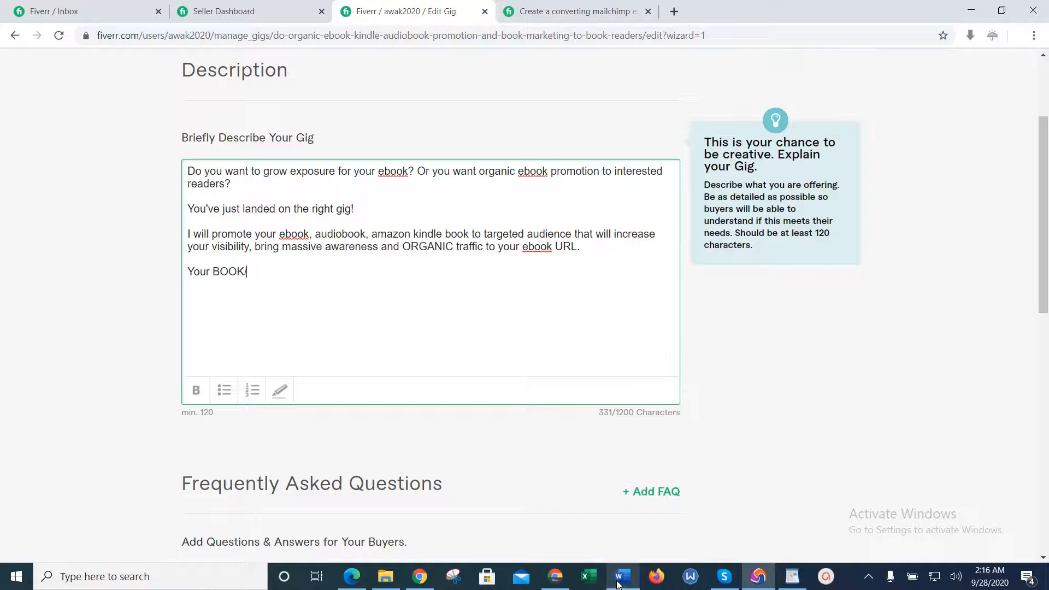
type(" E")
type("K URL")
Check the paragraph's wording in Word and continue the Fiverr description with "will be promoted".
left_click(619, 582)
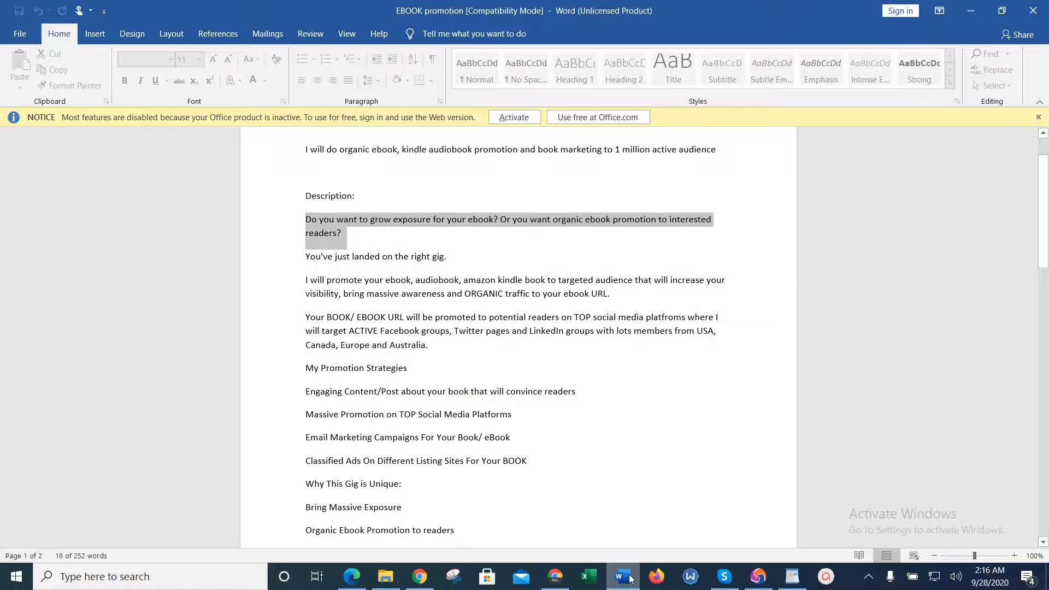
left_click(630, 578)
type("will b")
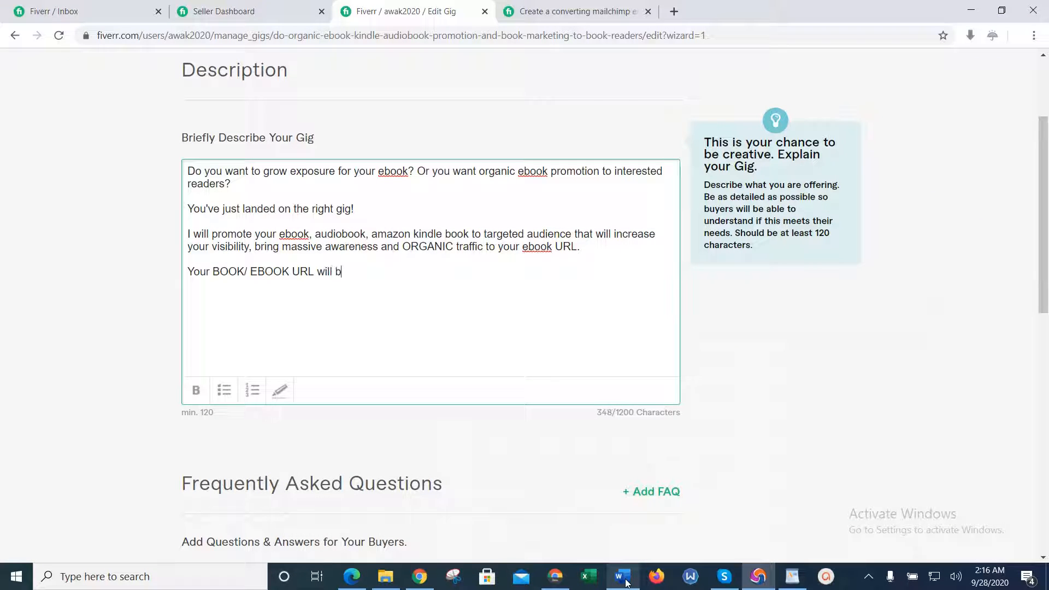
type("e promo")
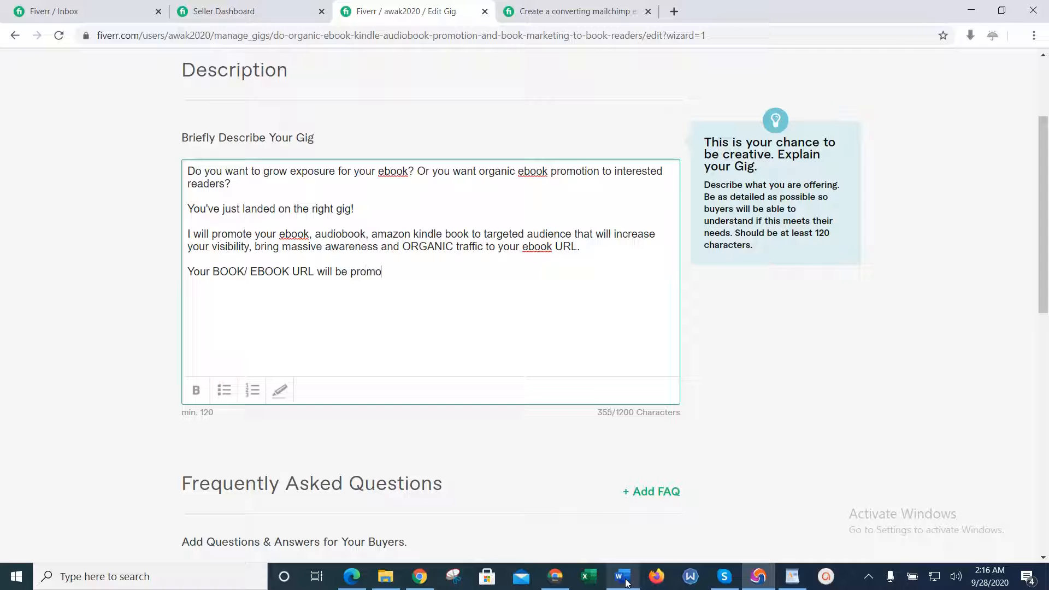
type("ted")
Consult Word for the following words and add "to potential readers on TOP" to the Fiverr description.
left_click(623, 578)
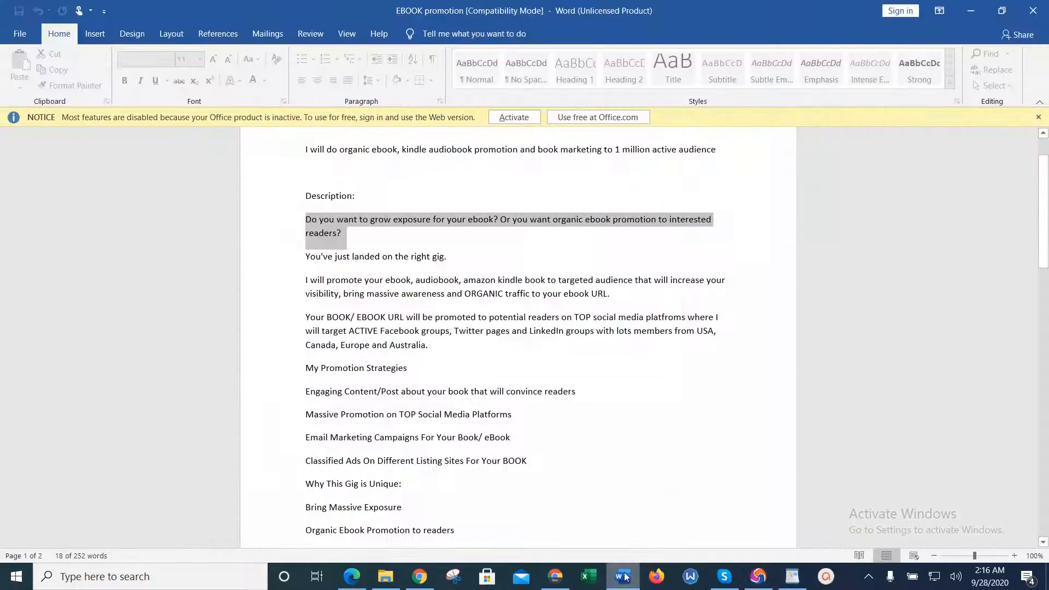
left_click(625, 577)
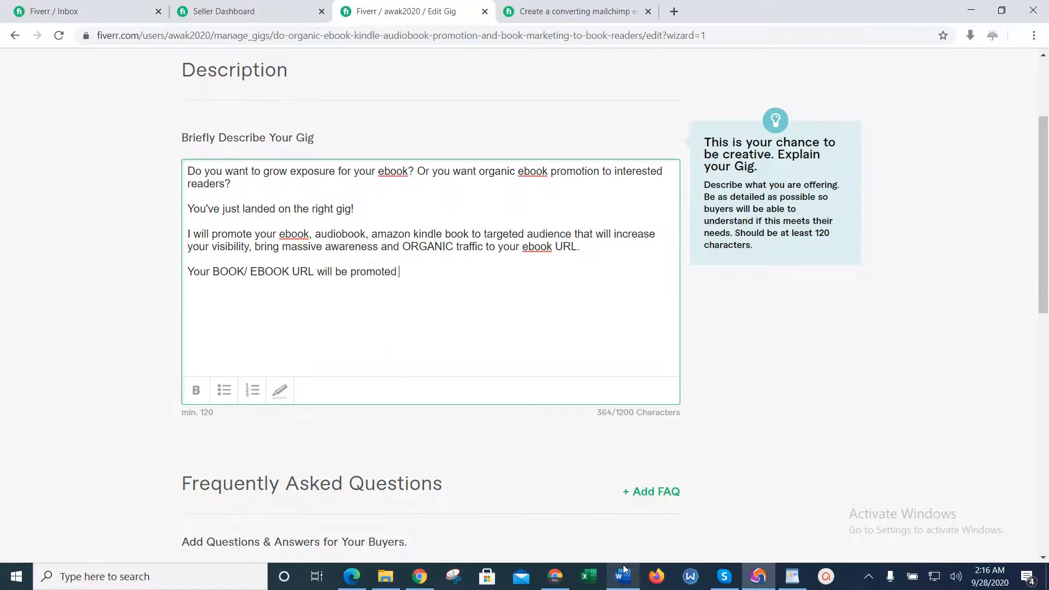
type("to potential")
left_click(623, 573)
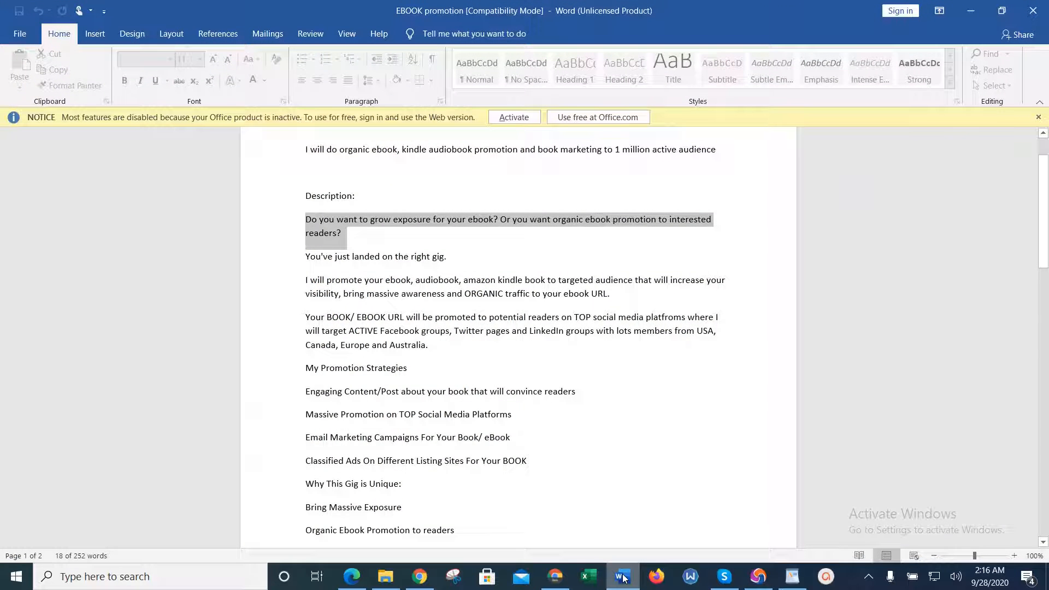
left_click(625, 577)
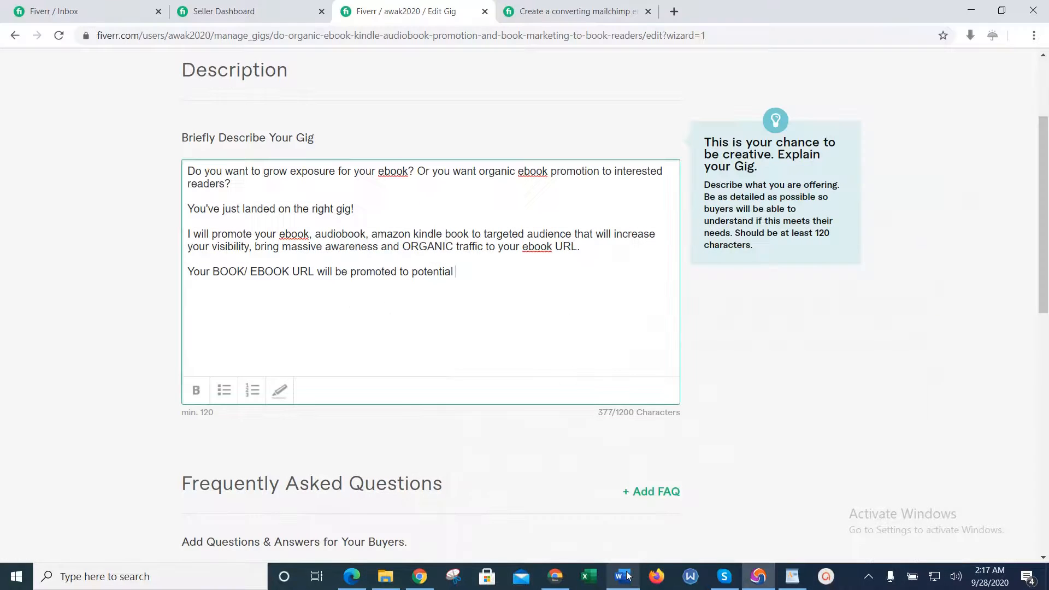
type("readers ")
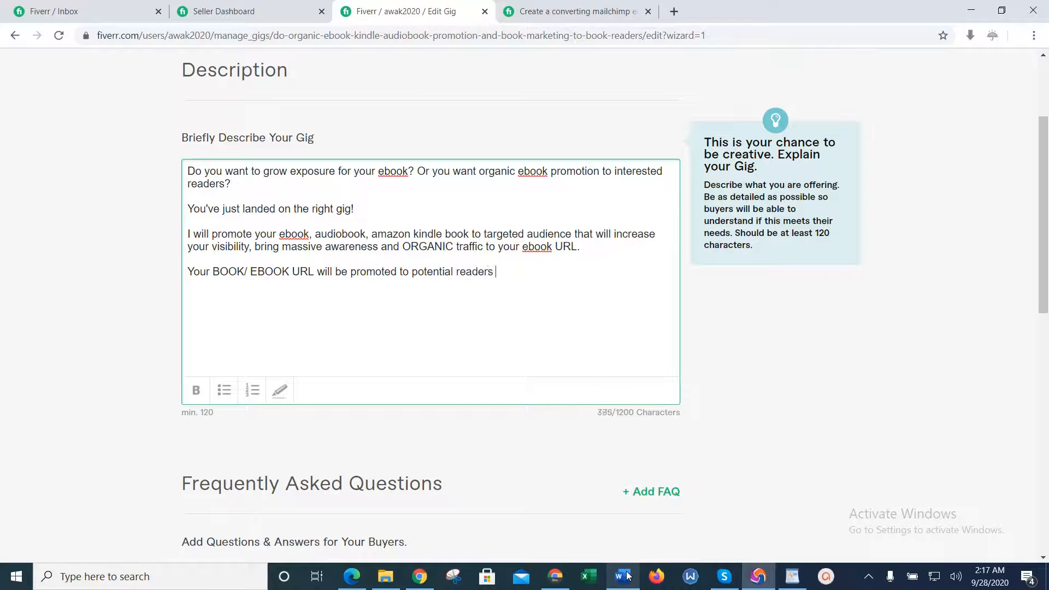
type("on TOP")
Look up the next phrase in Word and add "social media platforms" to the Fiverr description, correcting the misspelled last word.
left_click(624, 575)
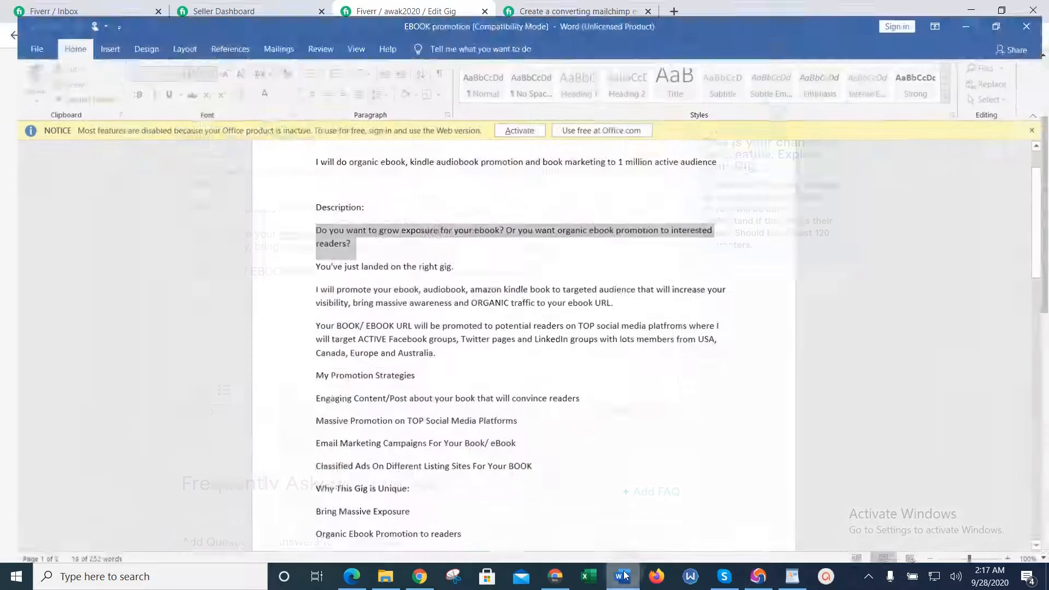
left_click(624, 575)
type("s")
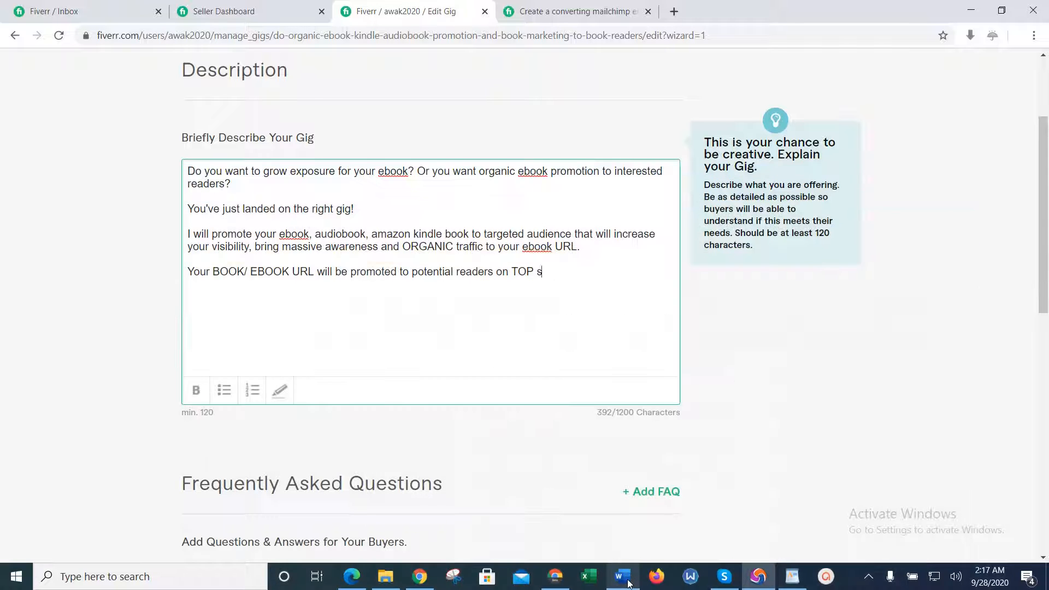
type("ocial media platfrom")
key("BackSpace")
key("BackSpace")
key("BackSpace")
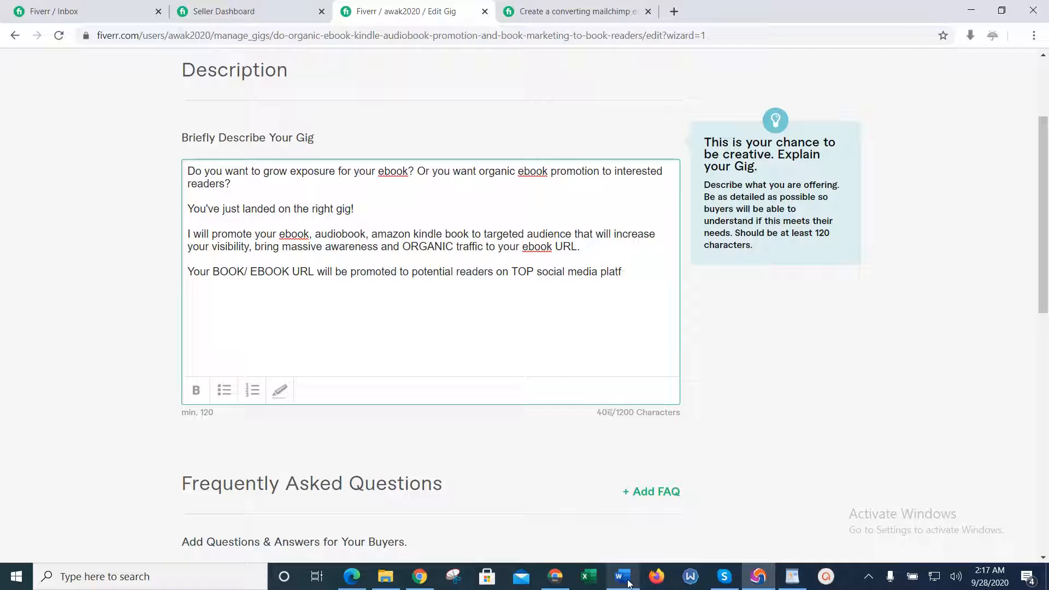
type("orms")
Check Word again and continue the Fiverr sentence with "where I will target".
left_click(627, 583)
left_click(620, 582)
left_click(613, 582)
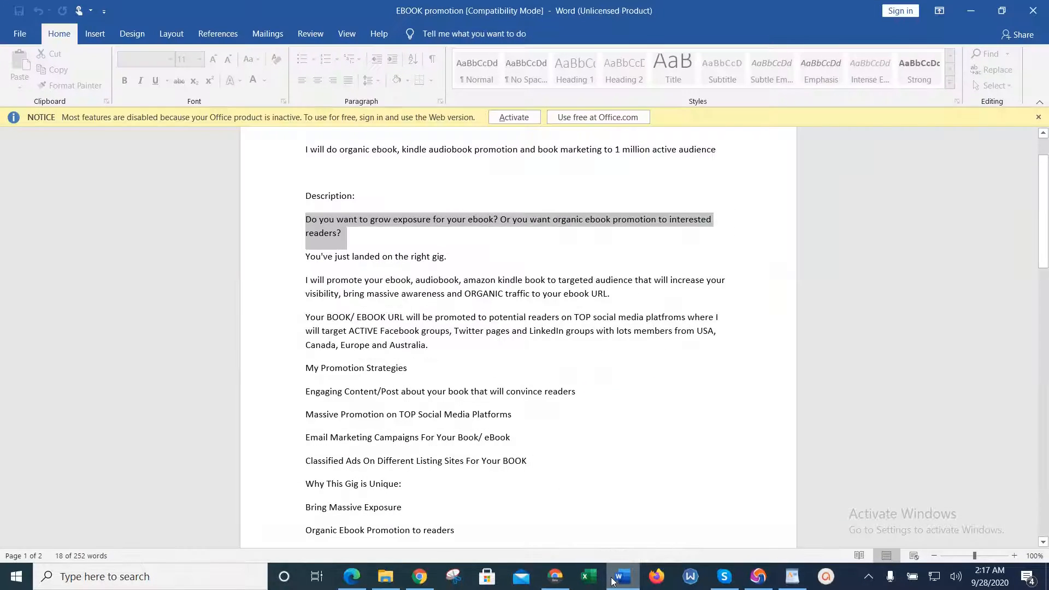
left_click(613, 581)
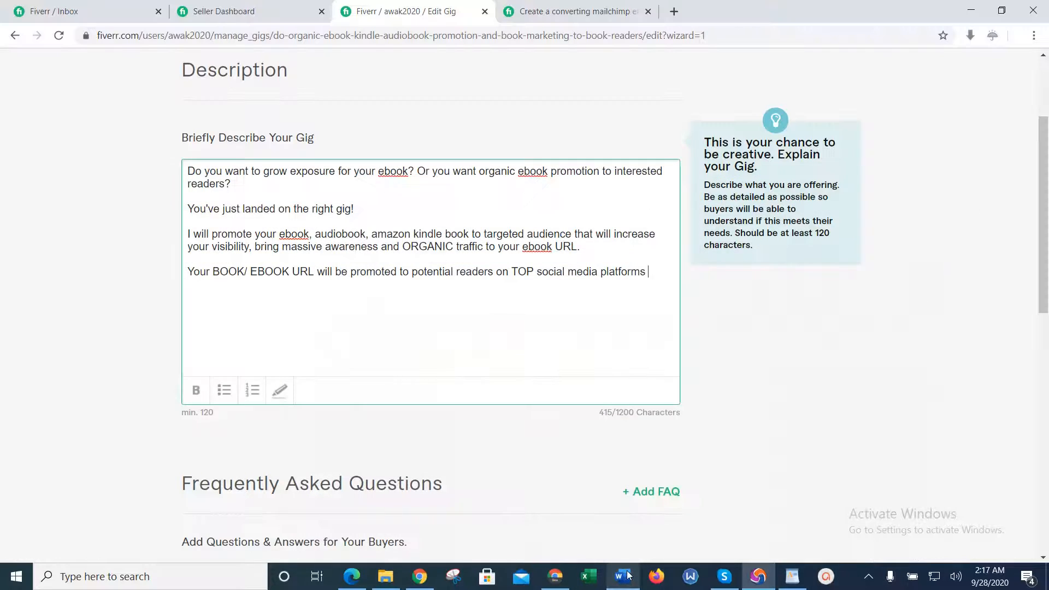
type("where I wi")
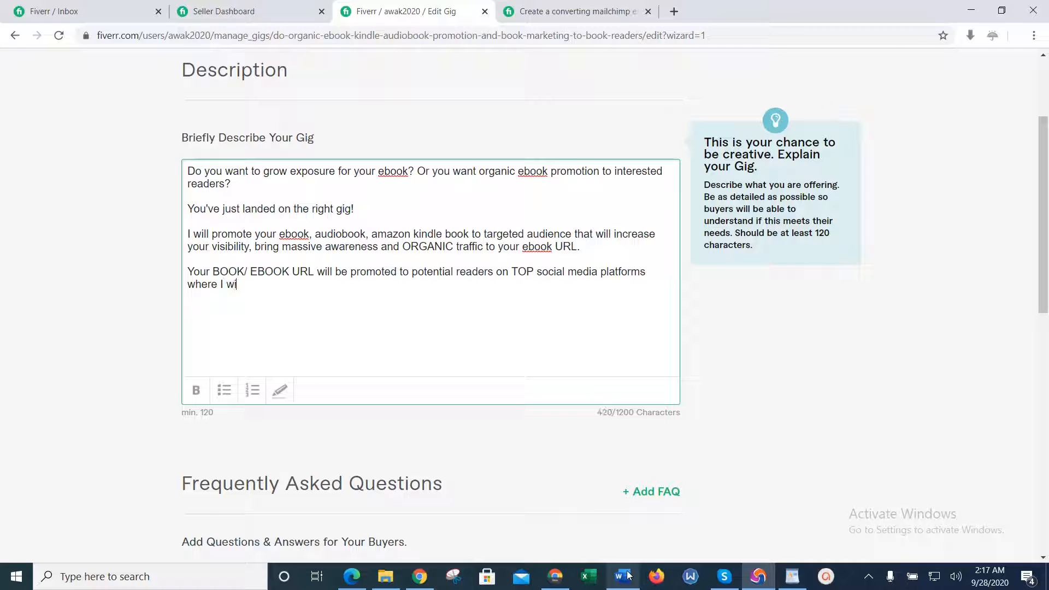
type("ll targe")
key("BackSpace")
key("BackSpace")
type("get")
Look up the target groups in Word and add "ACTIVE Facebook groups," to the Fiverr description, correcting typing mistakes.
left_click(627, 575)
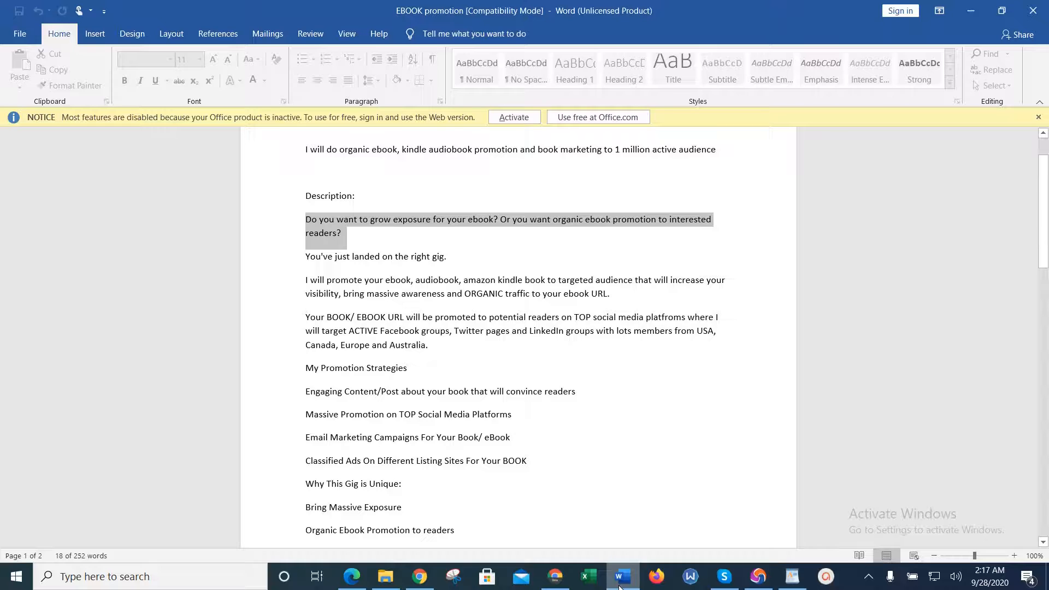
left_click(624, 584)
type("A")
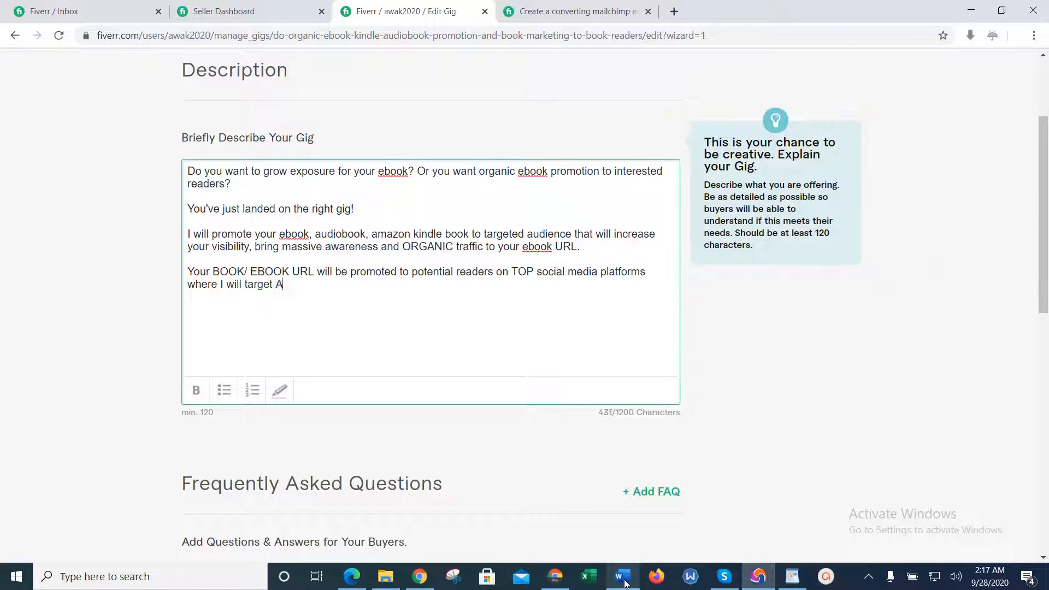
type("CTIVEbuy")
key("BackSpace")
key("BackSpace")
key("BackSpace")
type("fasn")
key("BackSpace")
key("BackSpace")
key("BackSpace")
key("BackSpace")
type("Facebook groups,")
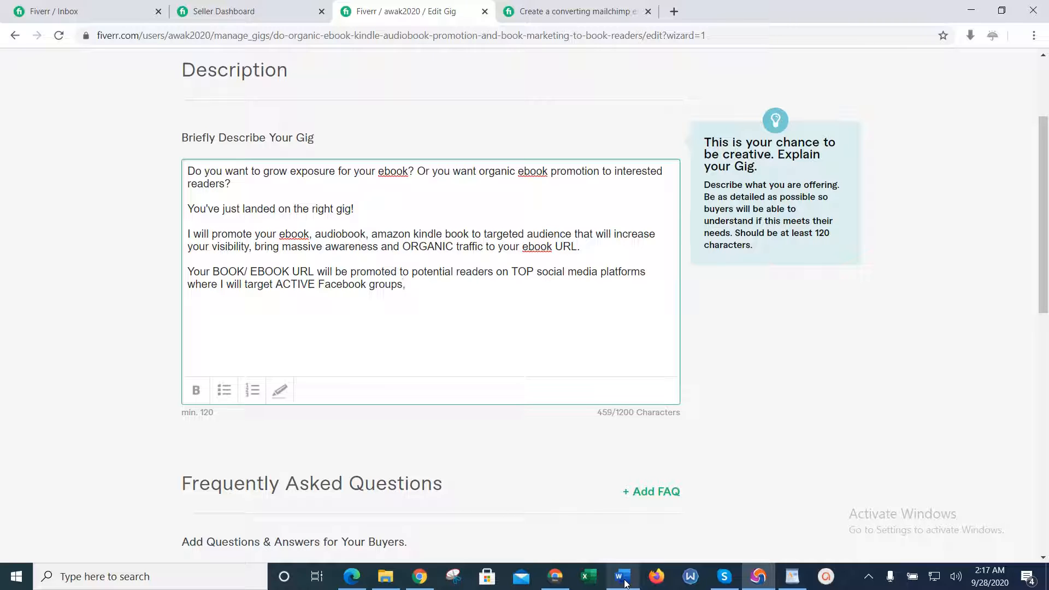
Consult Word for the next item and add "Twitter pages" to the Fiverr description.
left_click(623, 577)
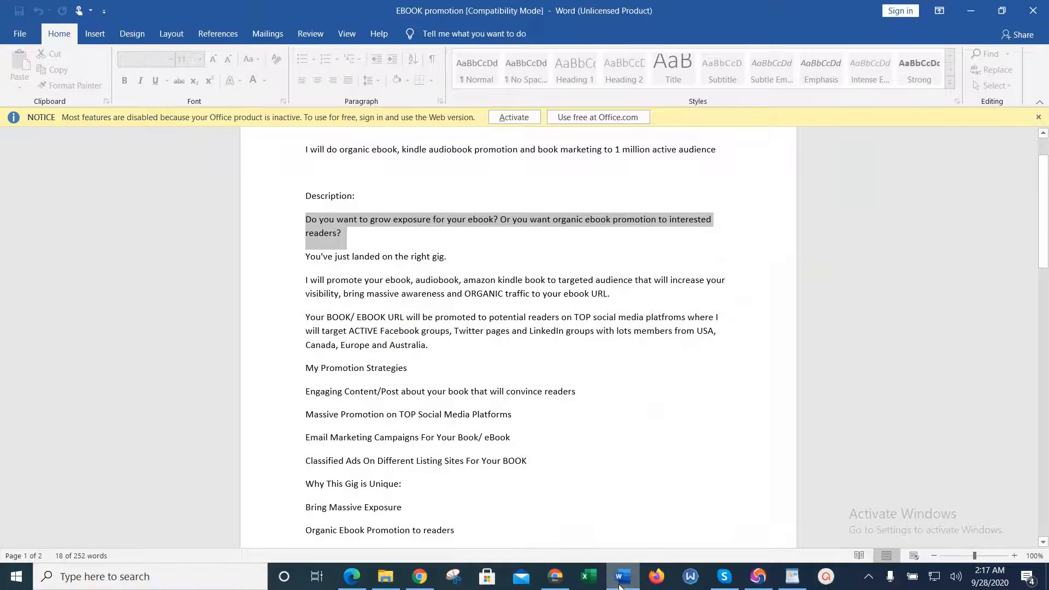
left_click(623, 580)
type("Twi")
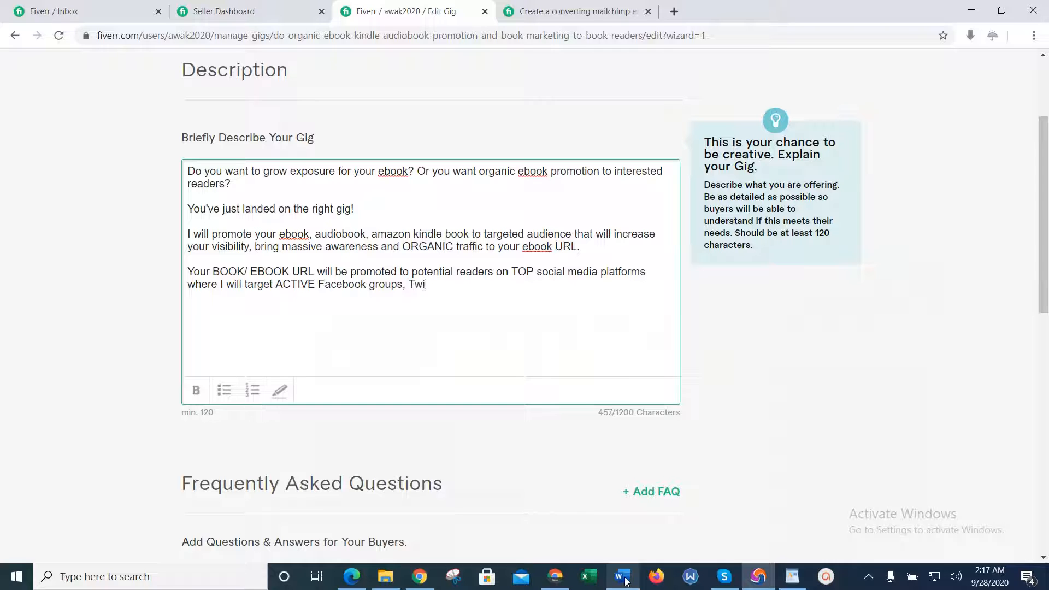
type("tter pages")
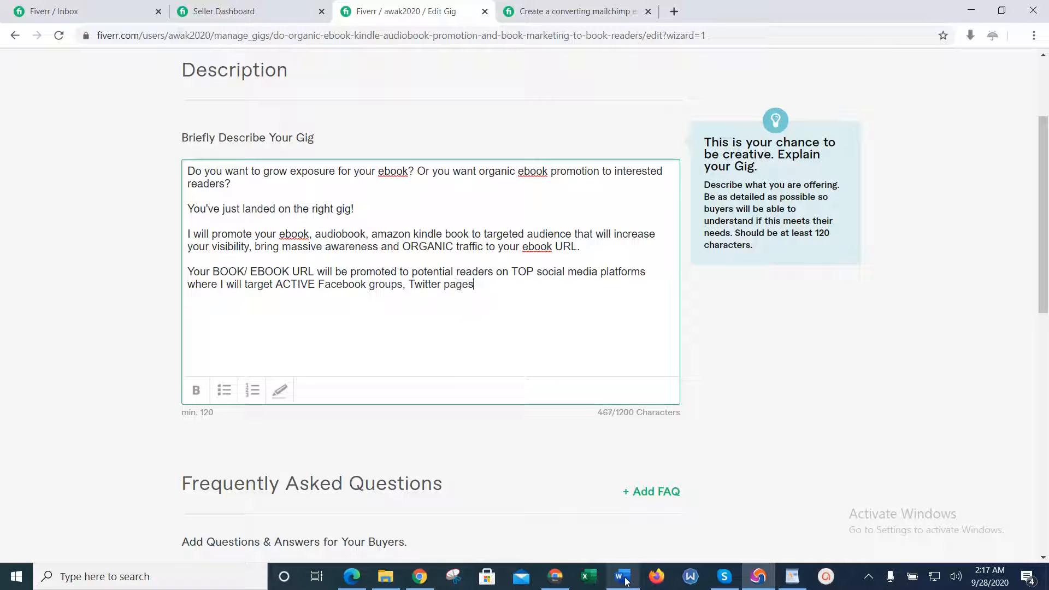
Recheck the list in Word and extend the Fiverr sentence with "and LinkedIn groups".
left_click(625, 580)
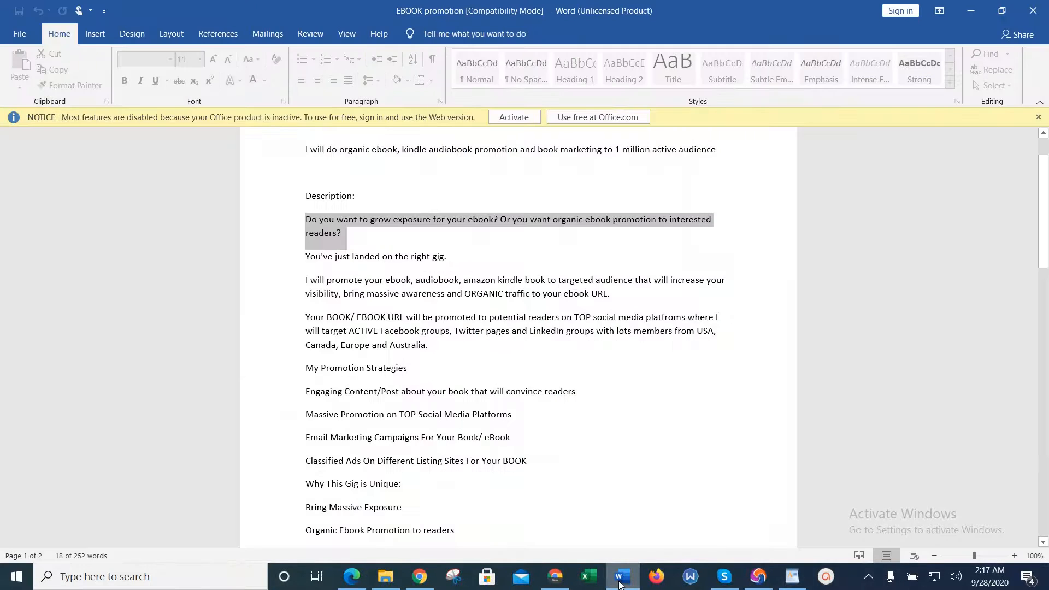
left_click(621, 581)
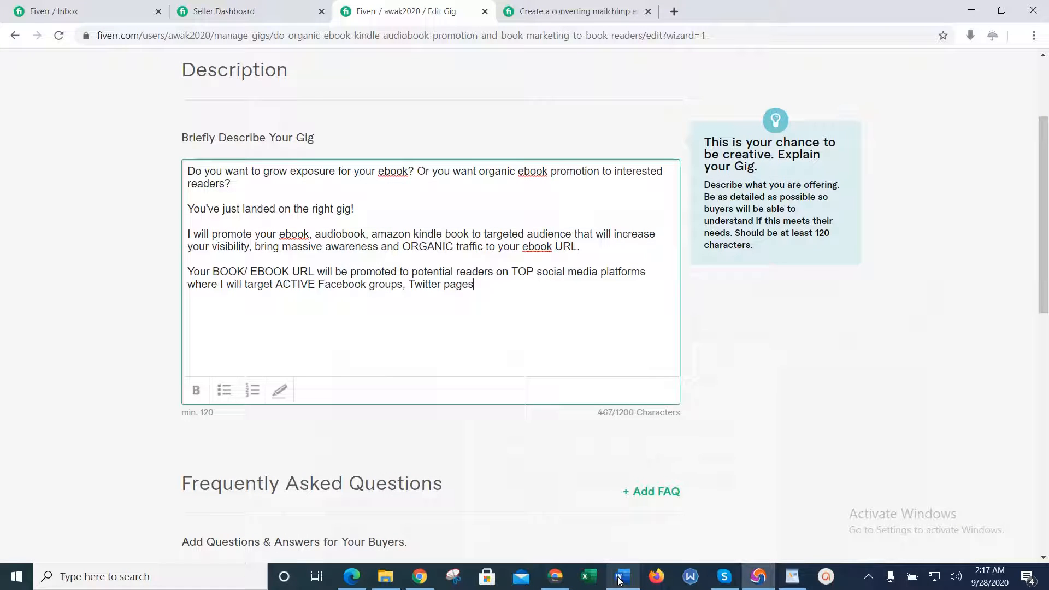
left_click(619, 581)
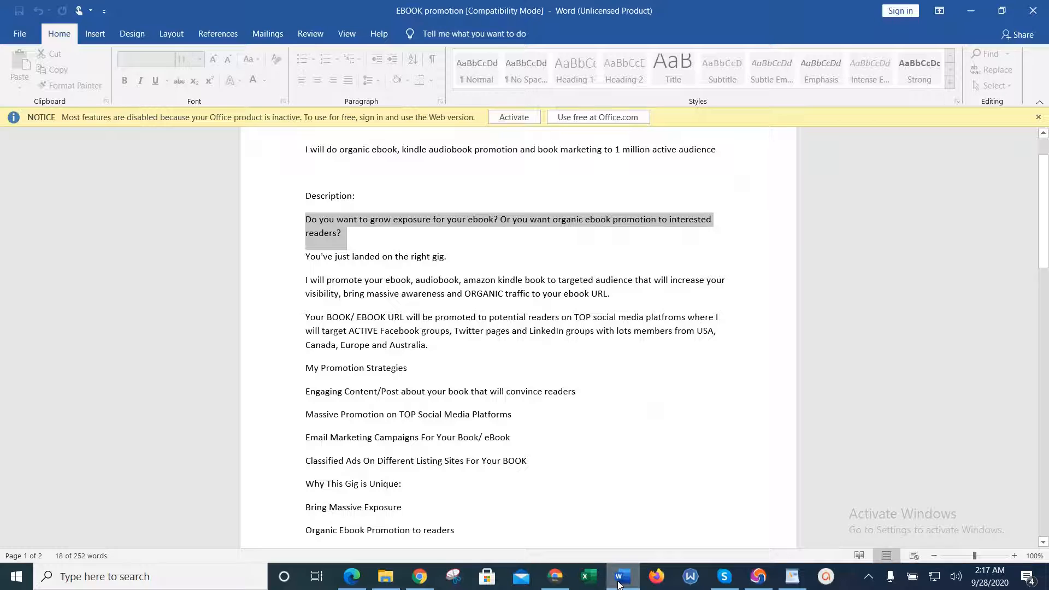
left_click(620, 582)
type("and ")
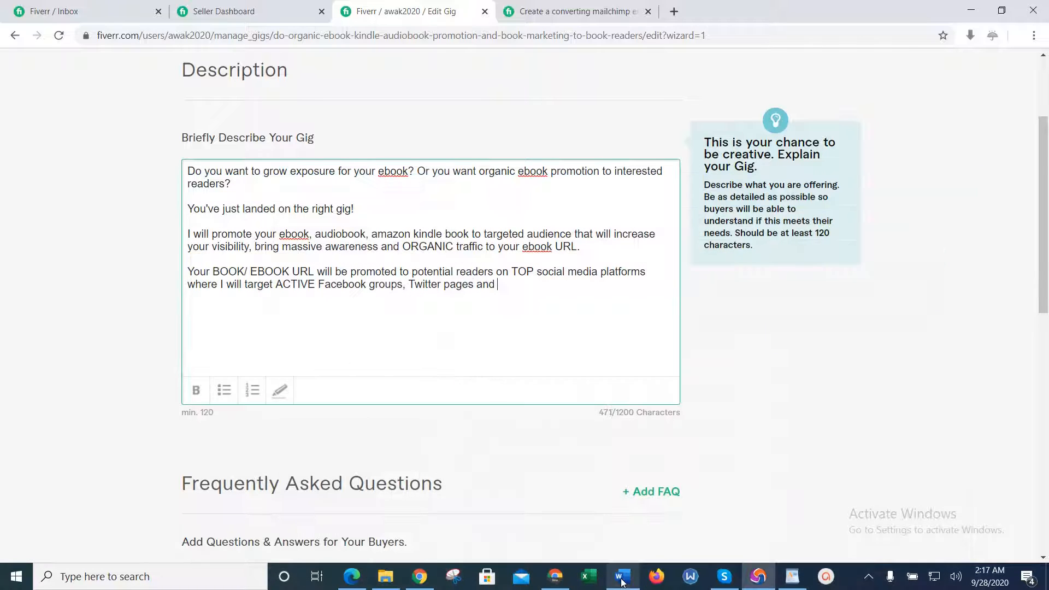
type("LinkedI")
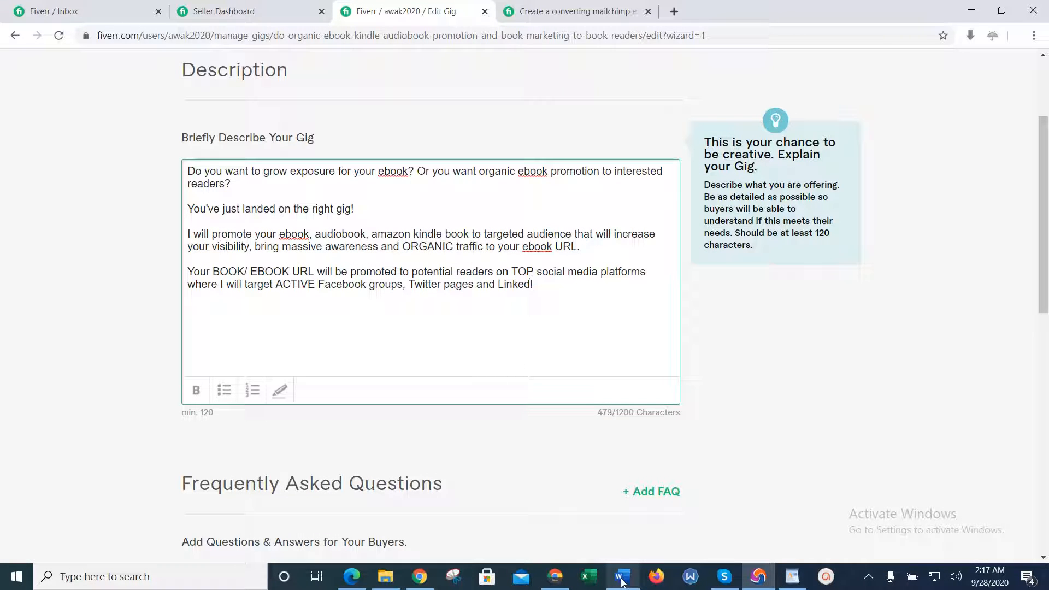
type("n groups")
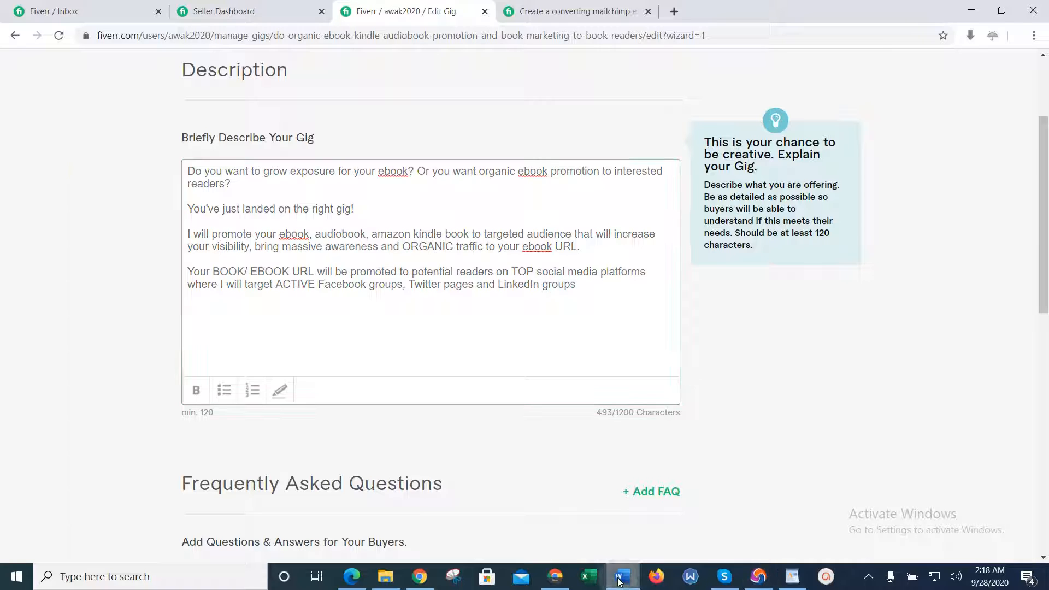
Check the rest of the sentence in Word and add "with lots of members from" to the Fiverr description.
left_click(621, 582)
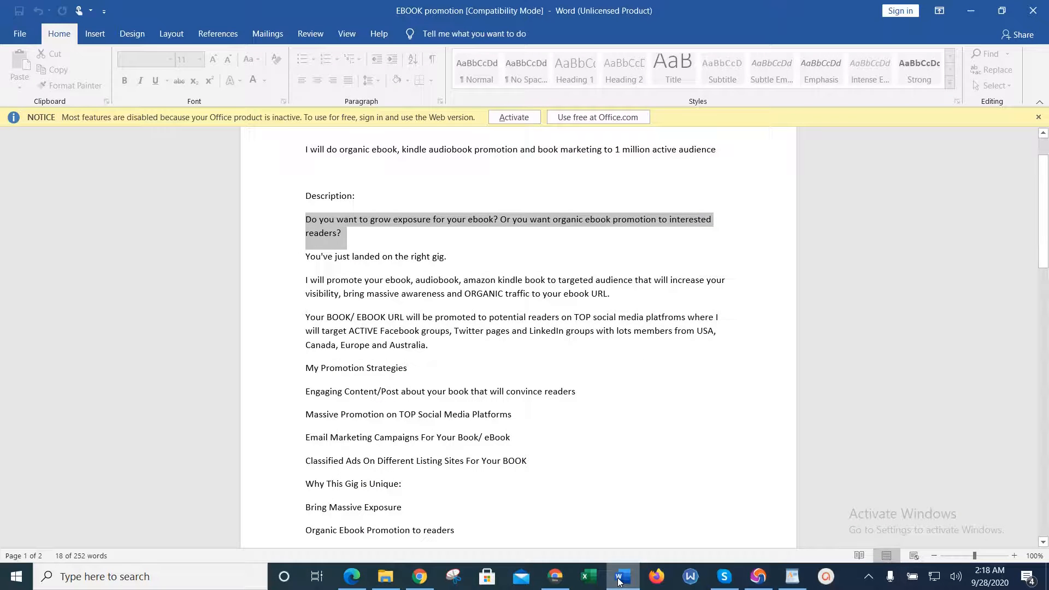
left_click(620, 580)
type("wit")
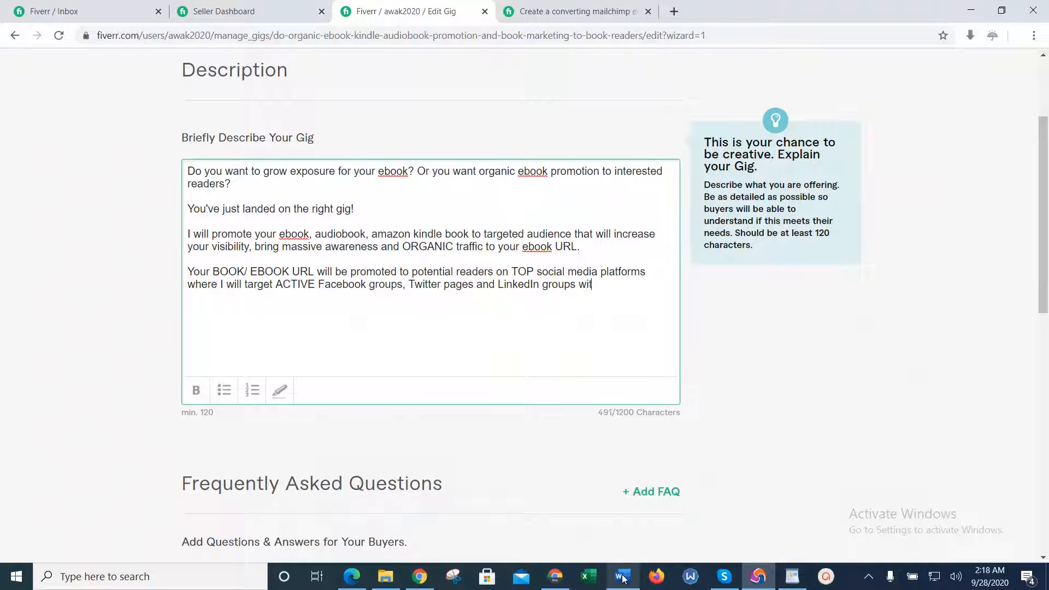
type("h lots of ")
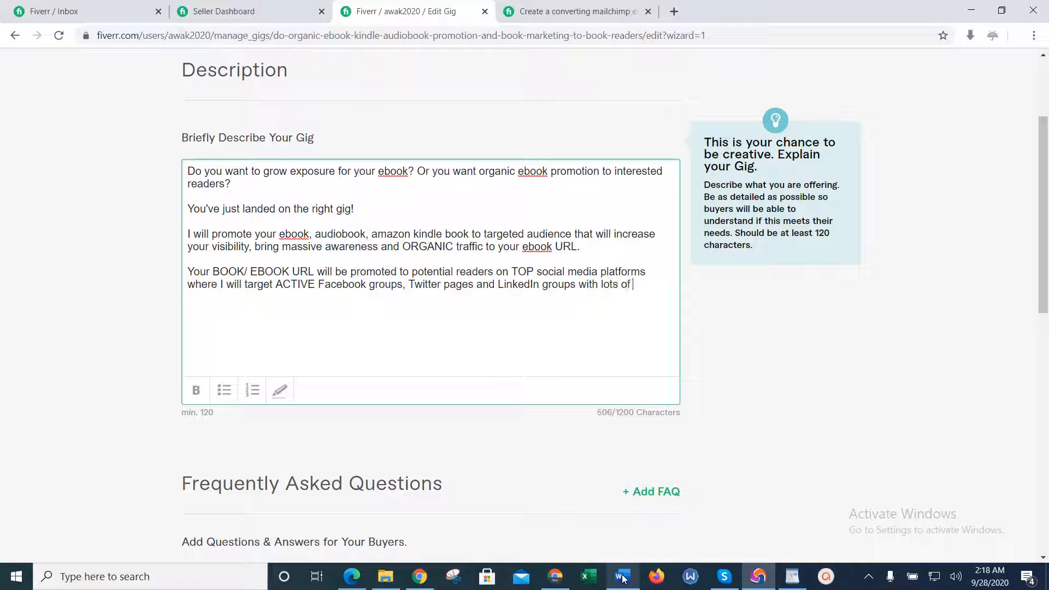
type("members from")
Compare the wording with Word and replace "members from" with "audience from" at the end of the Fiverr description.
left_click(623, 579)
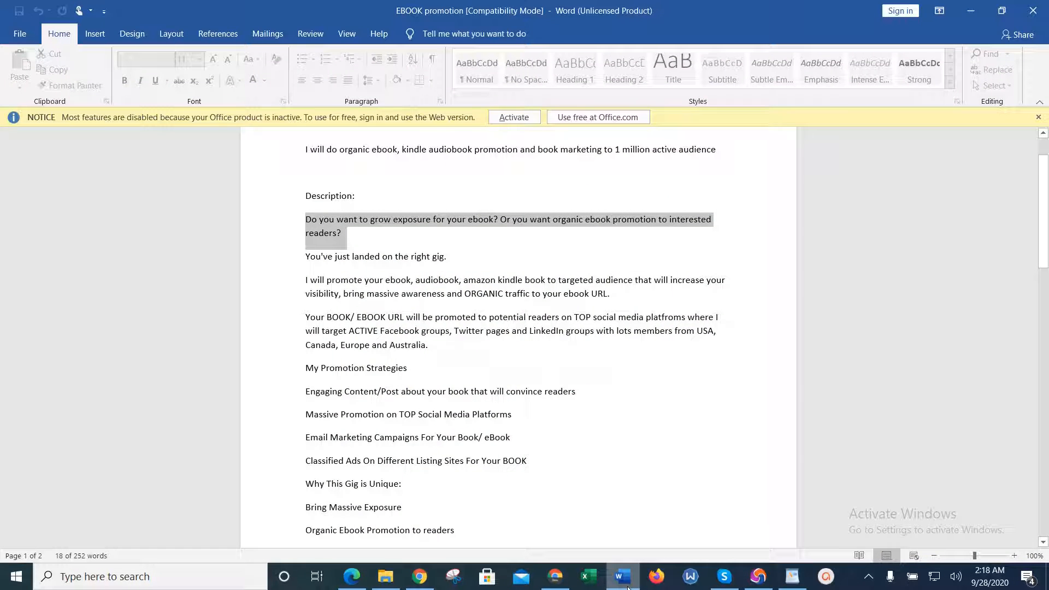
left_click(628, 586)
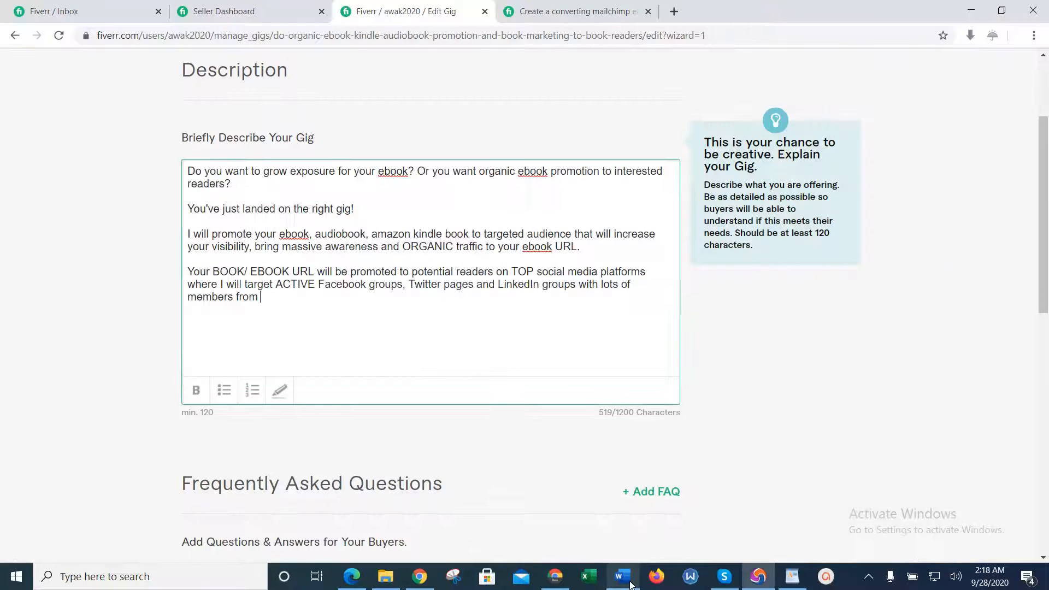
key("BackSpace")
key("BackSpace")
key("BackSpace")
key("BackSpace")
key("BackSpace")
key("BackSpace")
key("BackSpace")
key("BackSpace")
key("BackSpace")
key("BackSpace")
key("BackSpace")
key("BackSpace")
key("BackSpace")
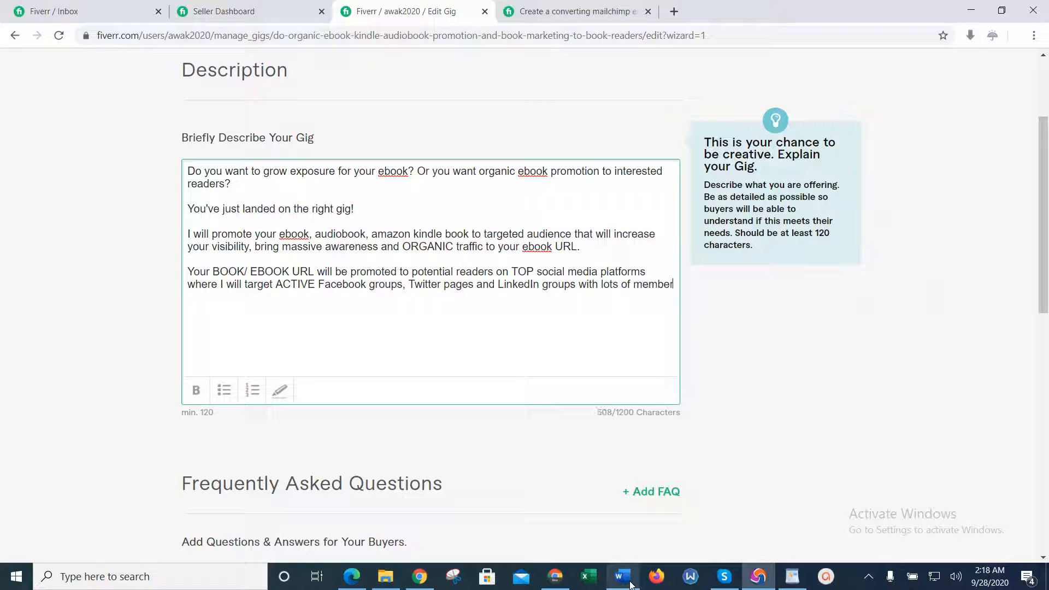
type("audien")
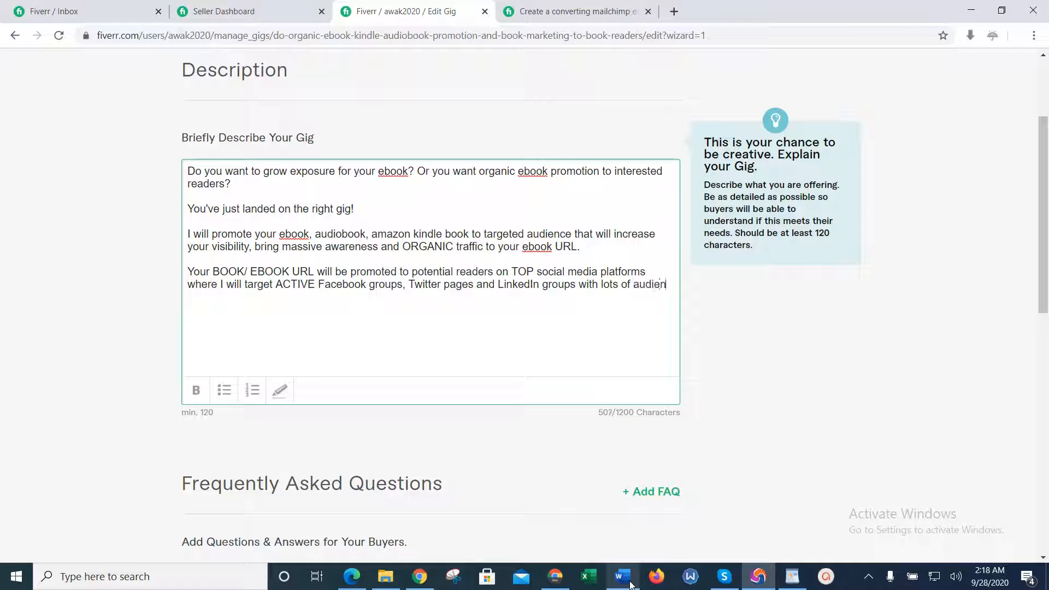
type("ce from ")
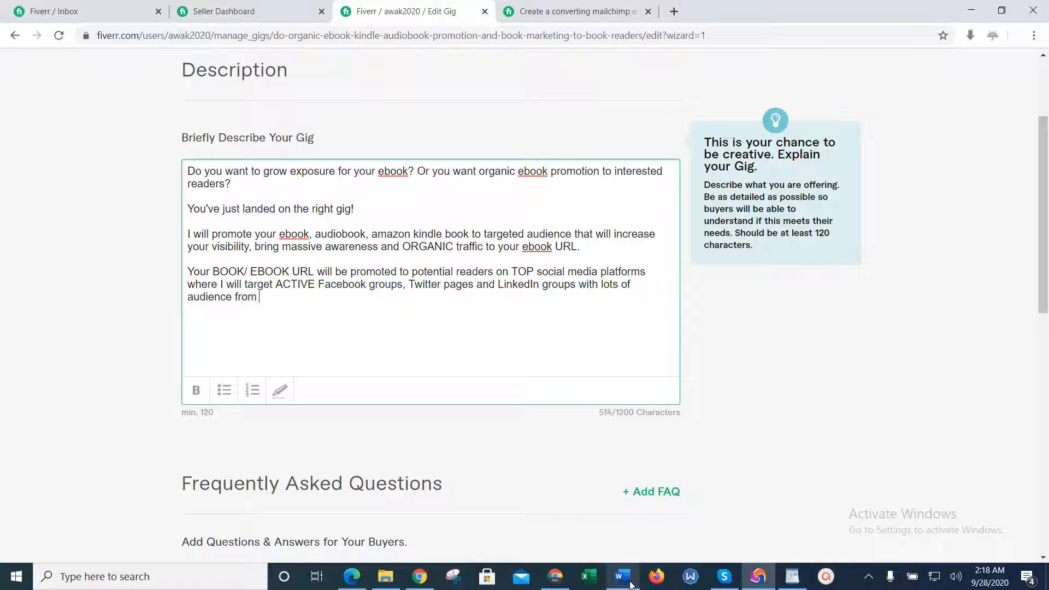
Finish the audience sentence in the Fiverr description with "USA, Canada, Europe and Australia.", checking the countries in Word.
type("USA, Canada,")
left_click(623, 577)
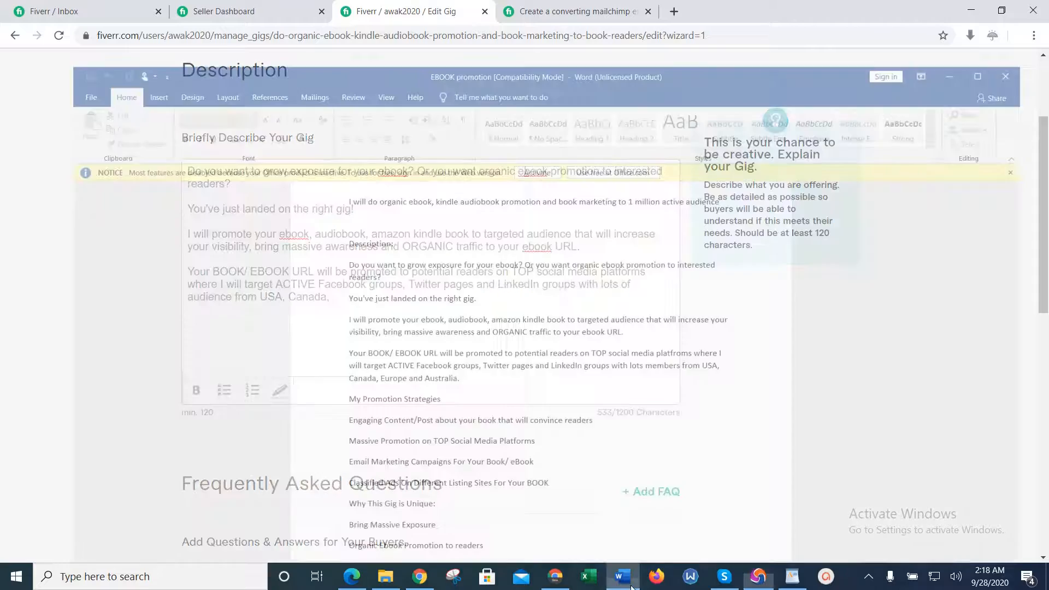
left_click(628, 580)
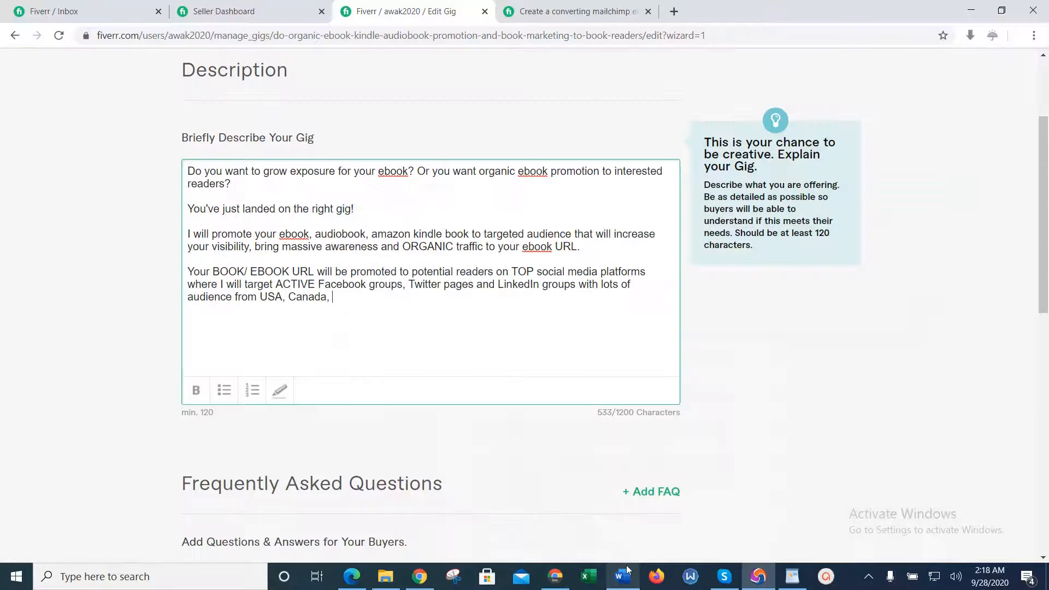
type("Europe and Australia.")
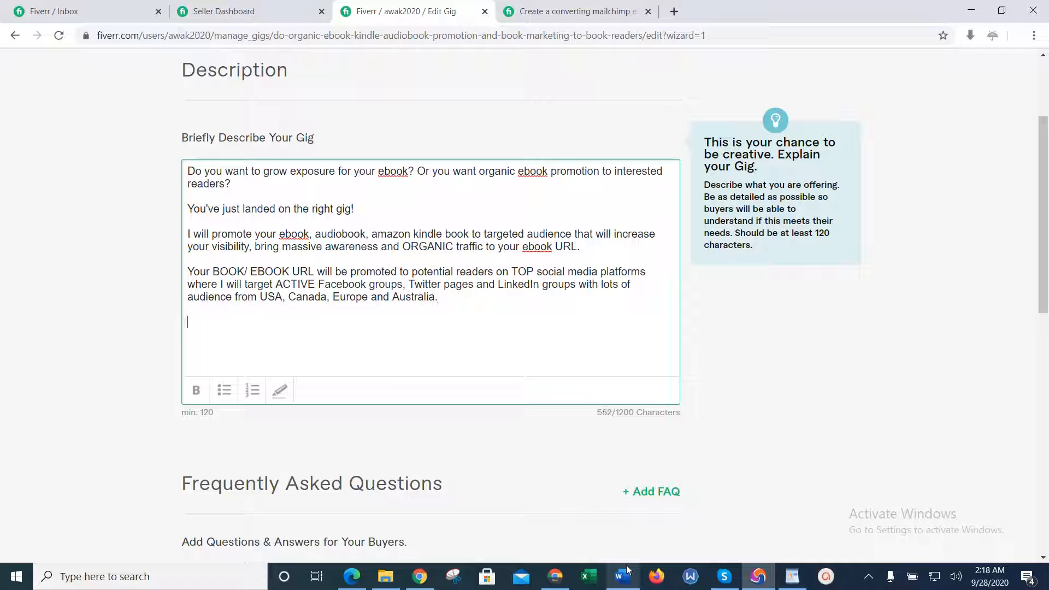
Look up the next heading in Word and add "My Promotion Strategies" as a new line in the Fiverr description.
left_click(629, 571)
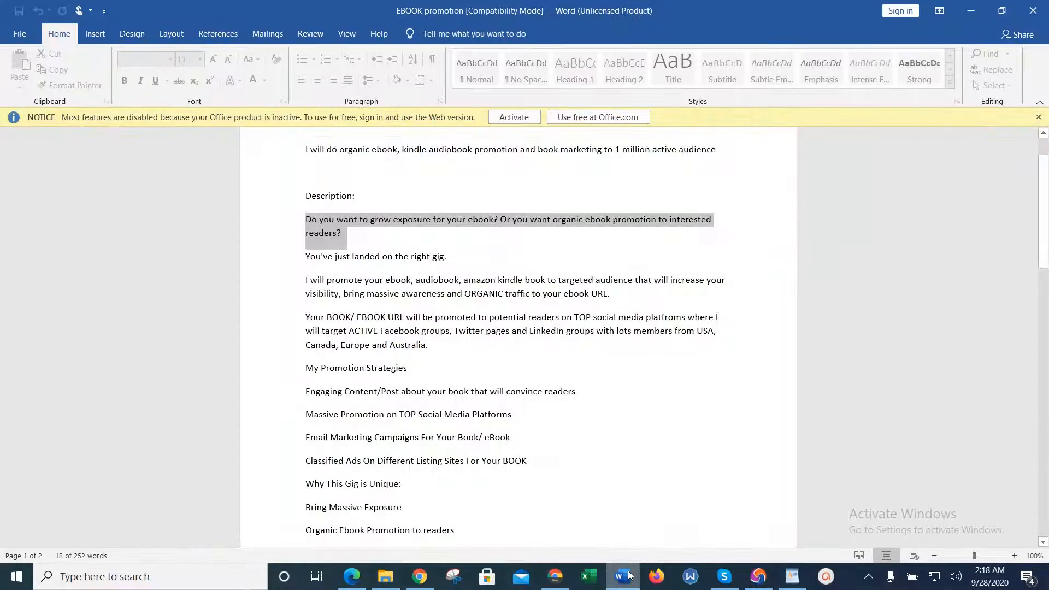
left_click(626, 575)
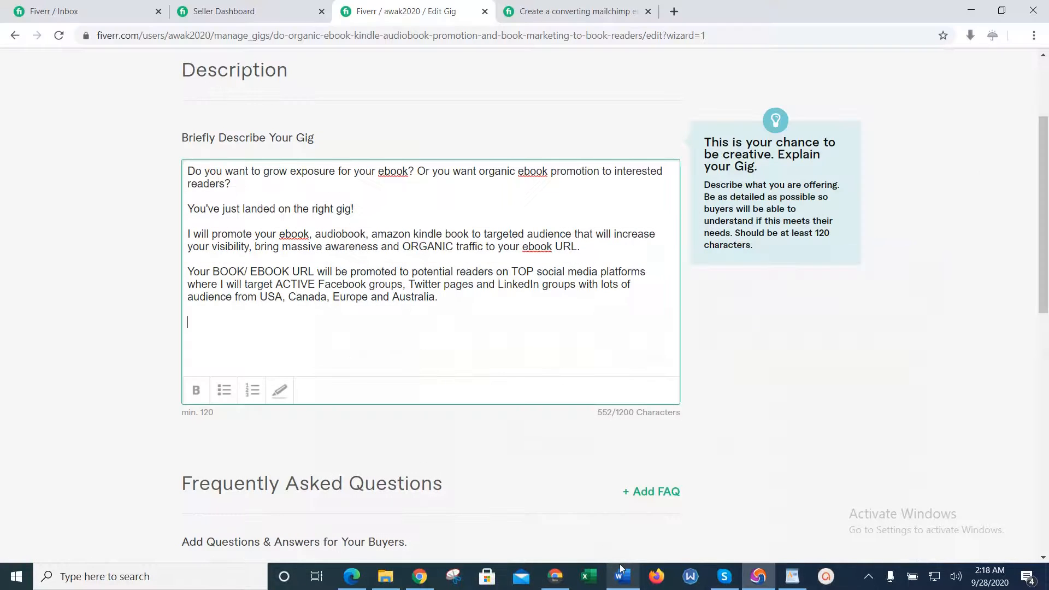
type("My Promotion Str")
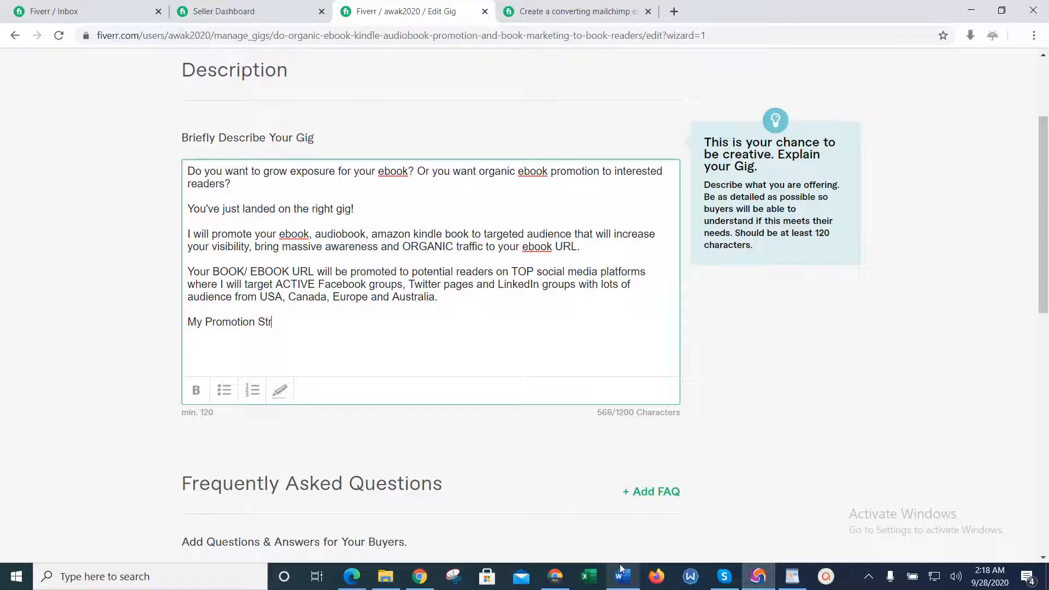
type("ategies")
key("Return")
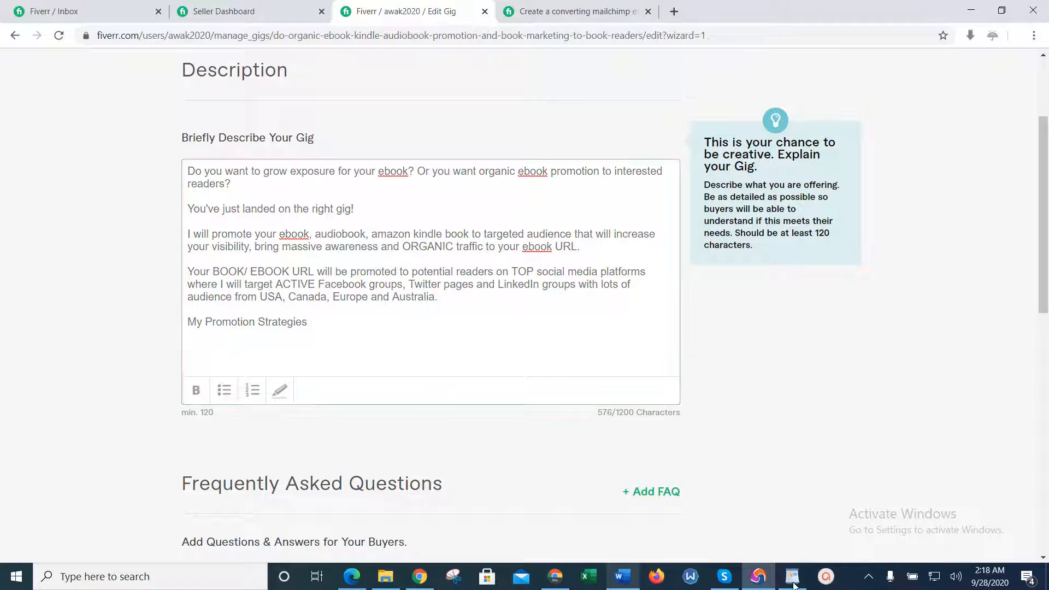
Consult the Word document and start the line under "My Promotion Strategies" in Fiverr with the correctly spelled word "Engaging".
left_click(792, 577)
left_click(624, 583)
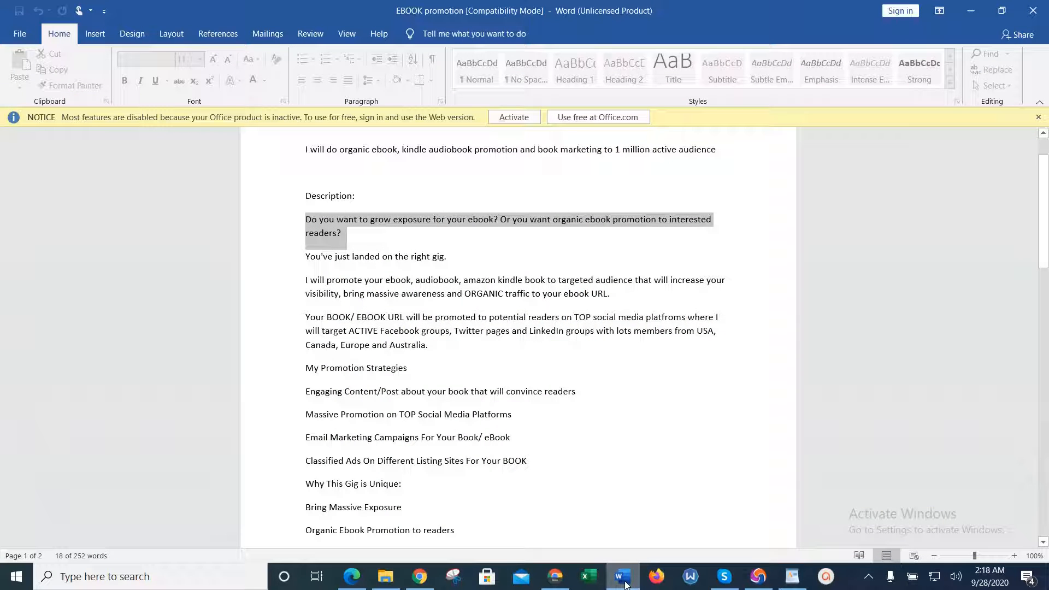
left_click(624, 583)
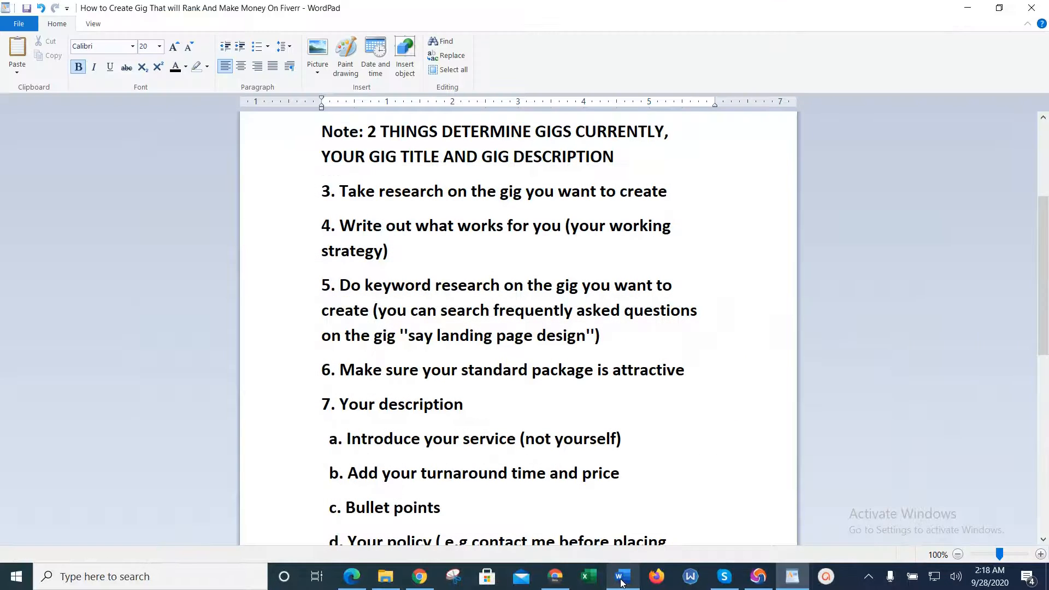
left_click(754, 582)
type("Emgaging")
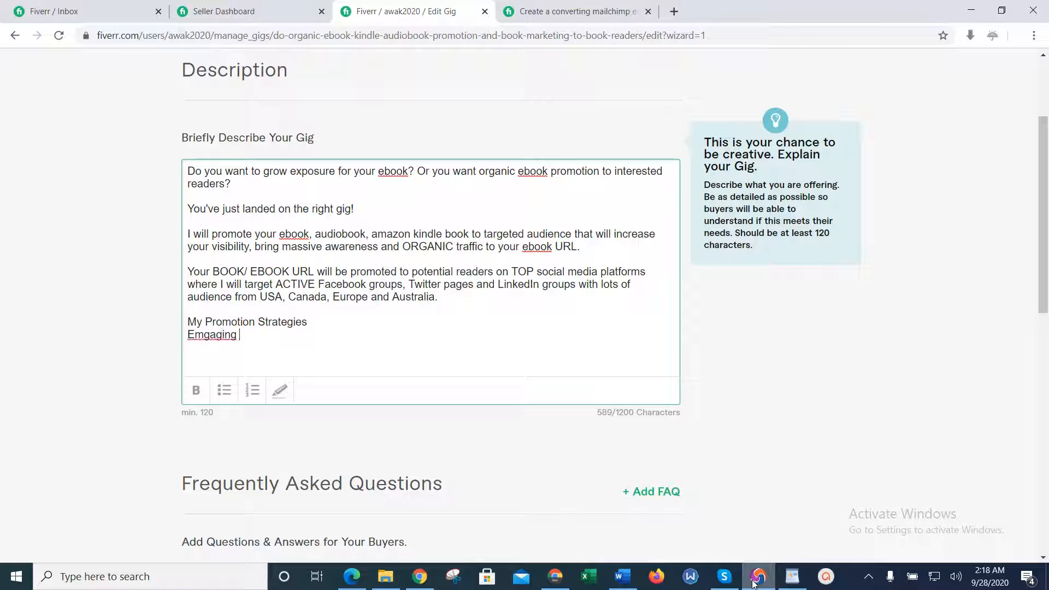
left_click(624, 579)
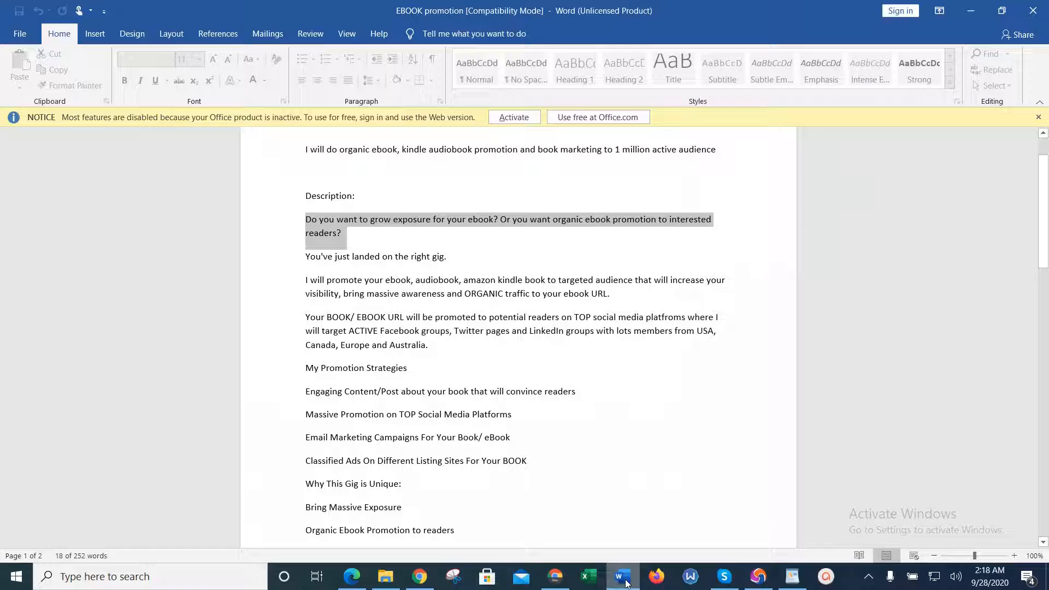
left_click(624, 581)
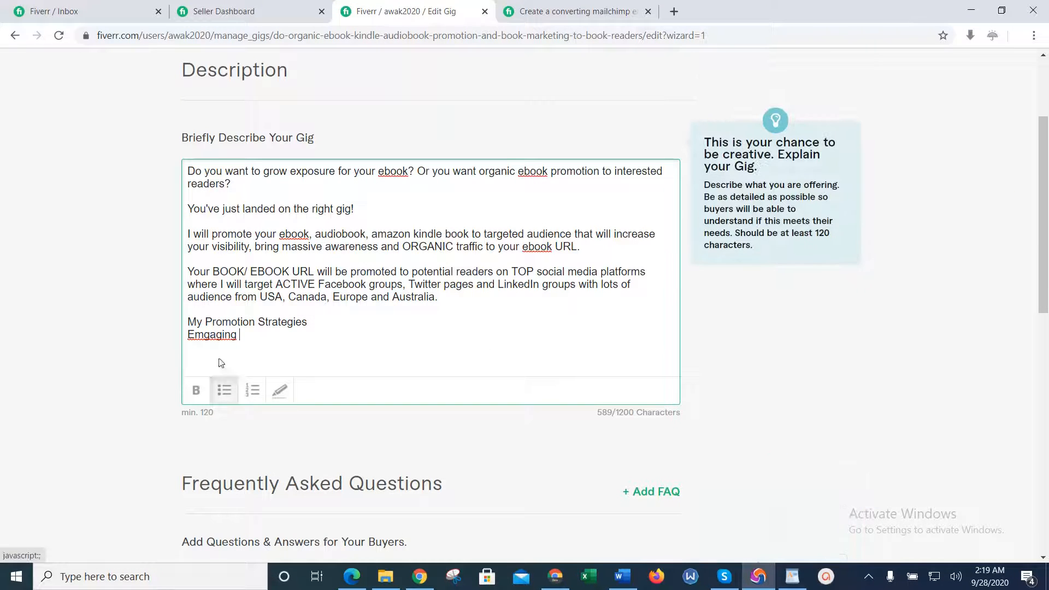
double_click(203, 336)
type("Engaging")
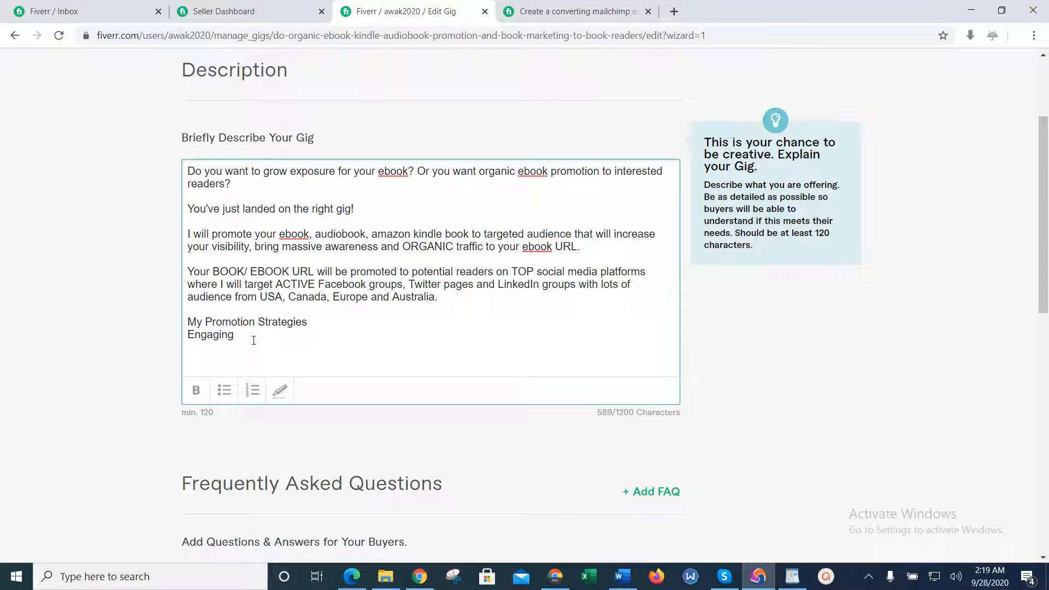
Add "content/post" after "Engaging" in the first strategy line, correcting typing mistakes.
type(" Co")
key("BackSpace")
key("BackSpace")
key("BackSpace")
type("cnte")
key("BackSpace")
key("BackSpace")
key("BackSpace")
type("ontent/post")
Check the wording in Word and complete the first strategy line in Fiverr with "about your book that will convince readers".
left_click(622, 580)
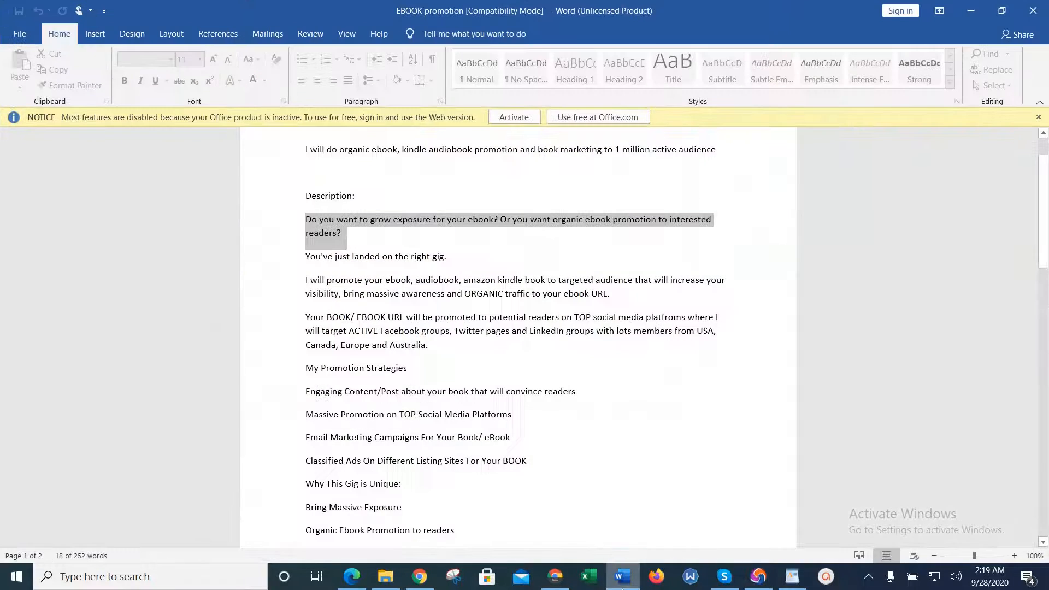
left_click(622, 579)
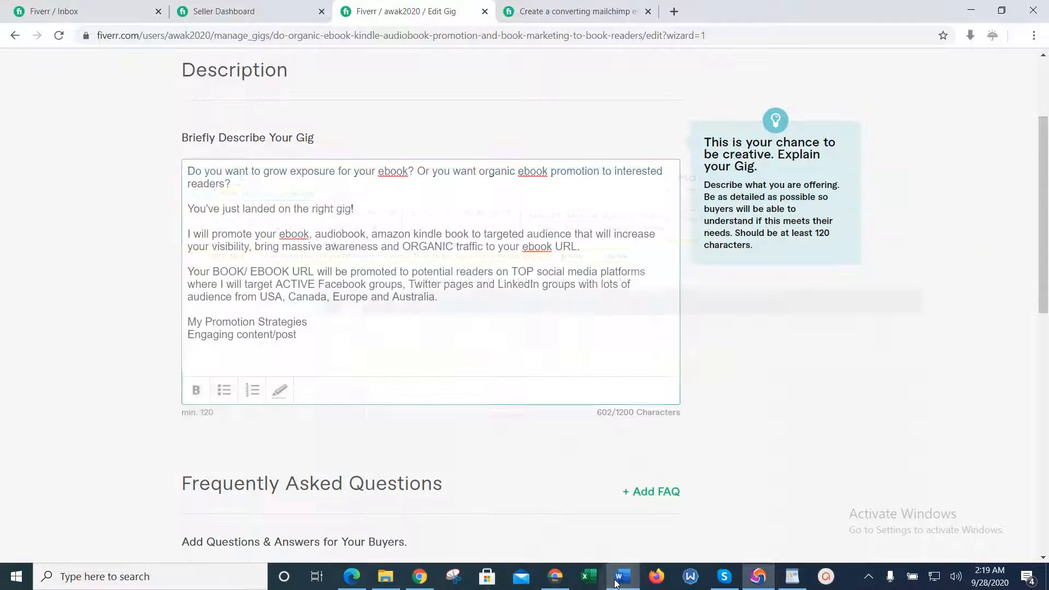
type("about y")
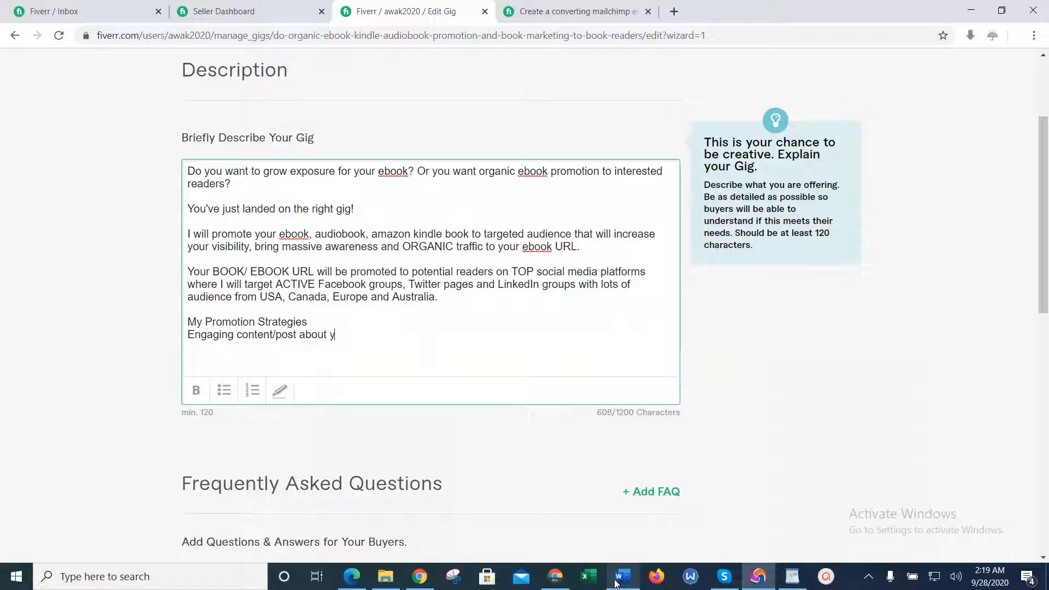
type("our book")
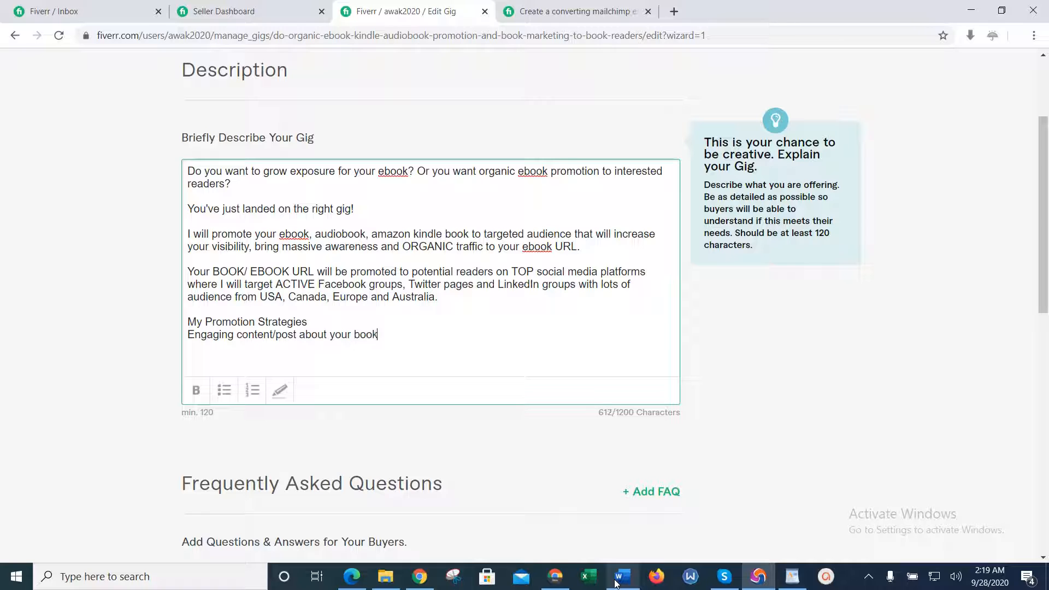
left_click(622, 579)
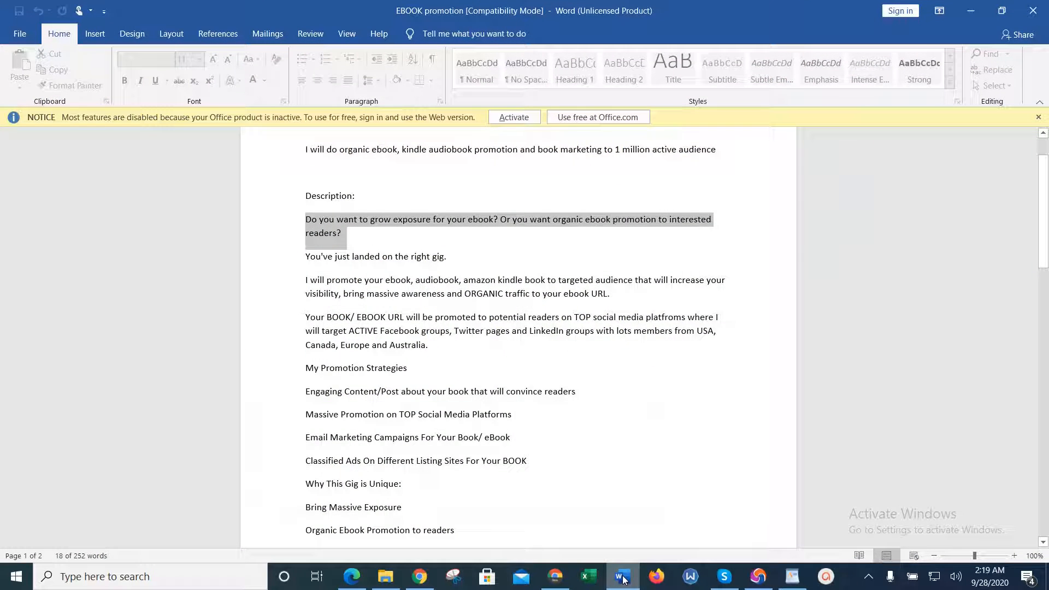
left_click(619, 577)
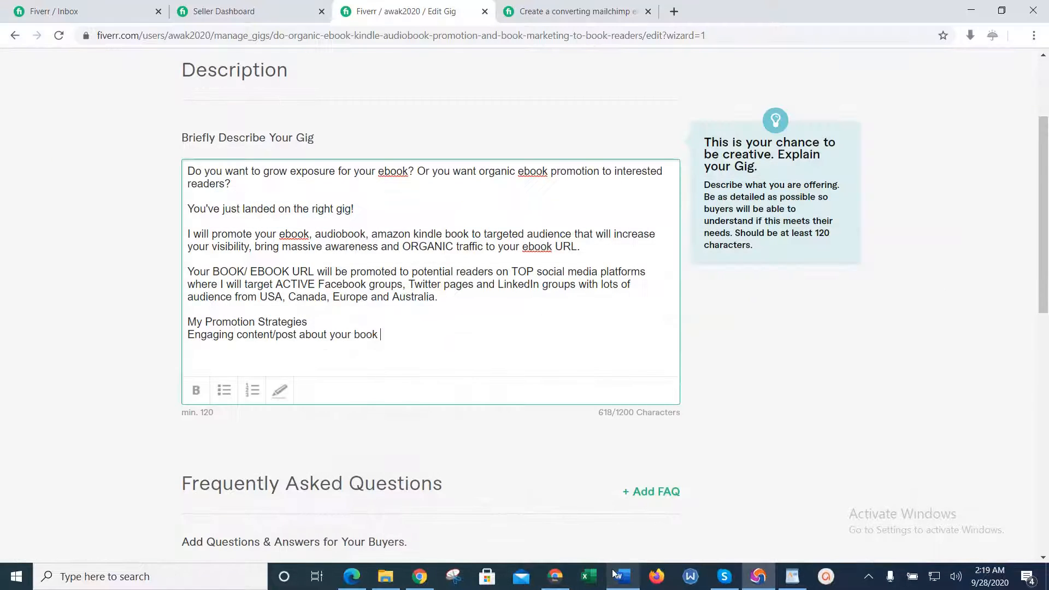
type("that will convince reade")
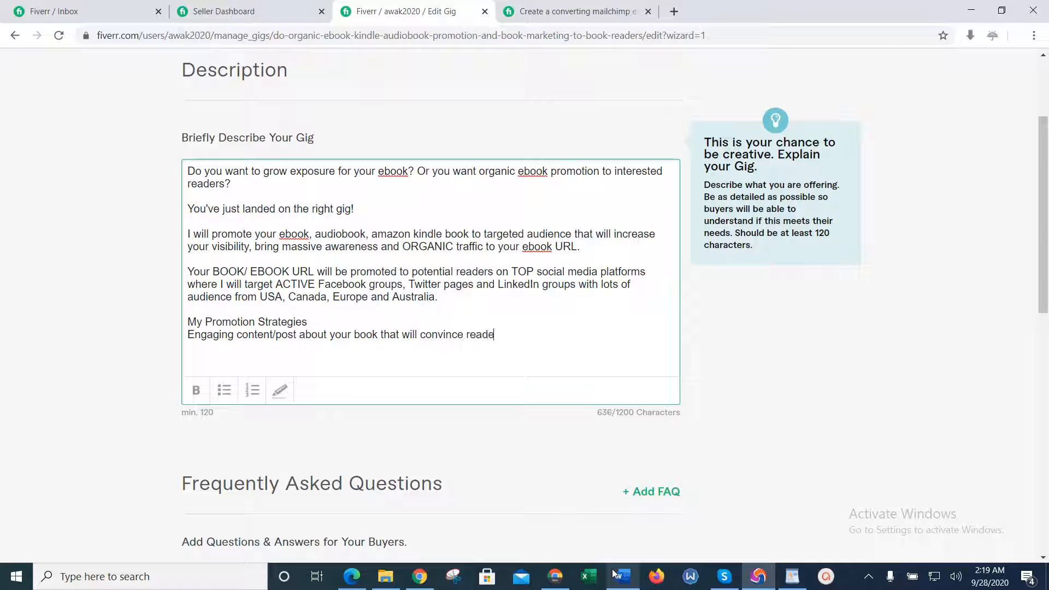
type("rs")
Consult Word for the second strategy and add the line "Massive promotion on TOP social media platforms" to the Fiverr description.
left_click(618, 576)
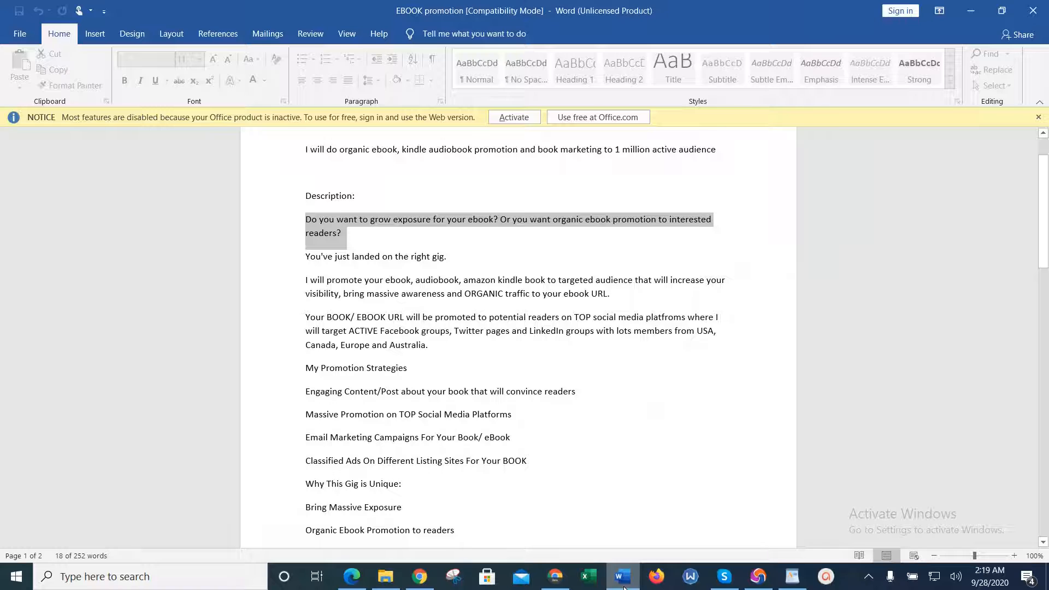
left_click(624, 587)
type("Massive ")
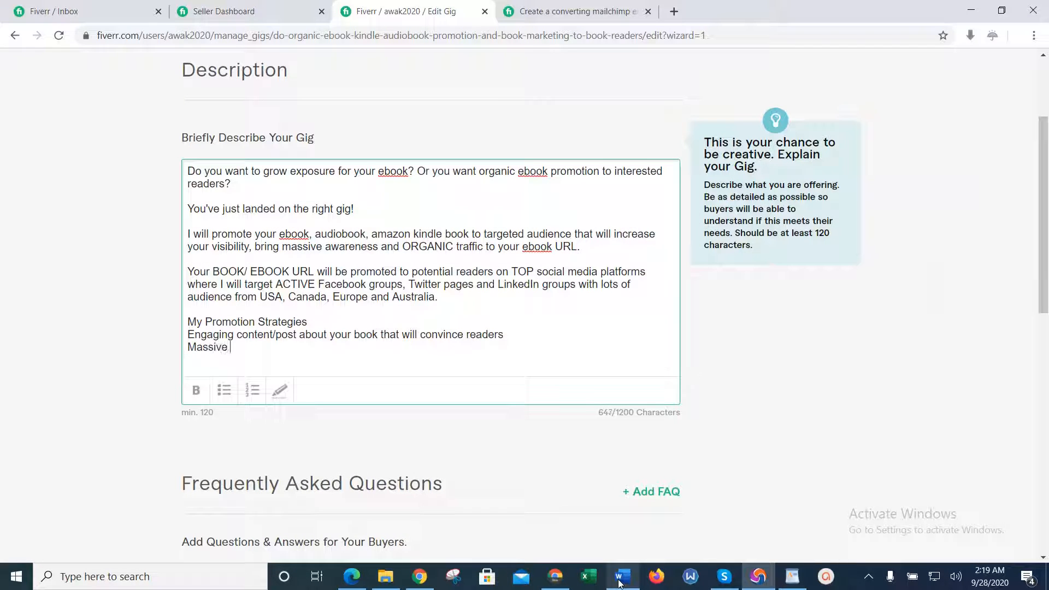
type("promotion")
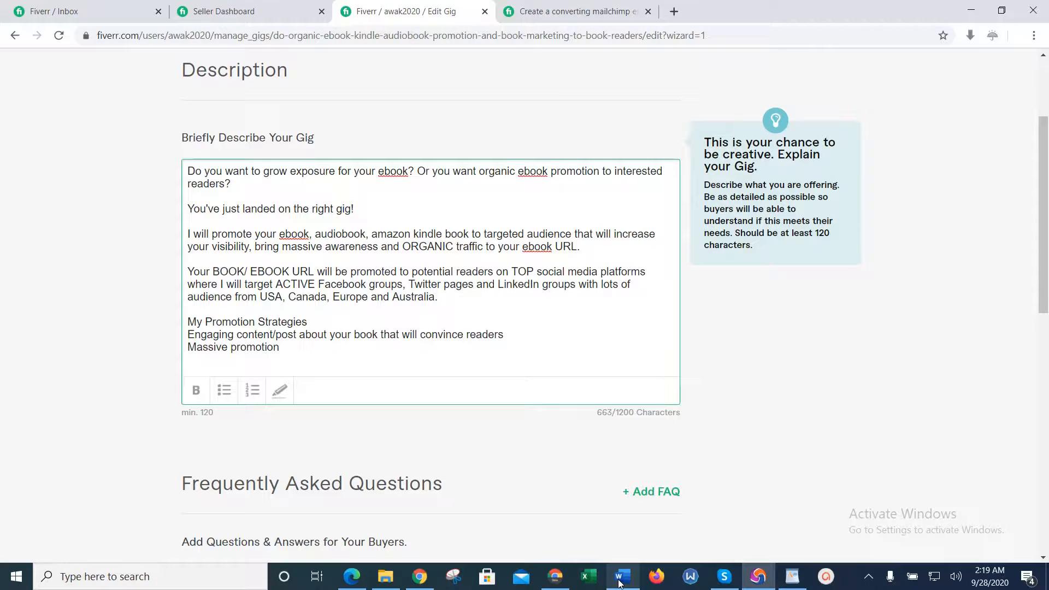
left_click(621, 583)
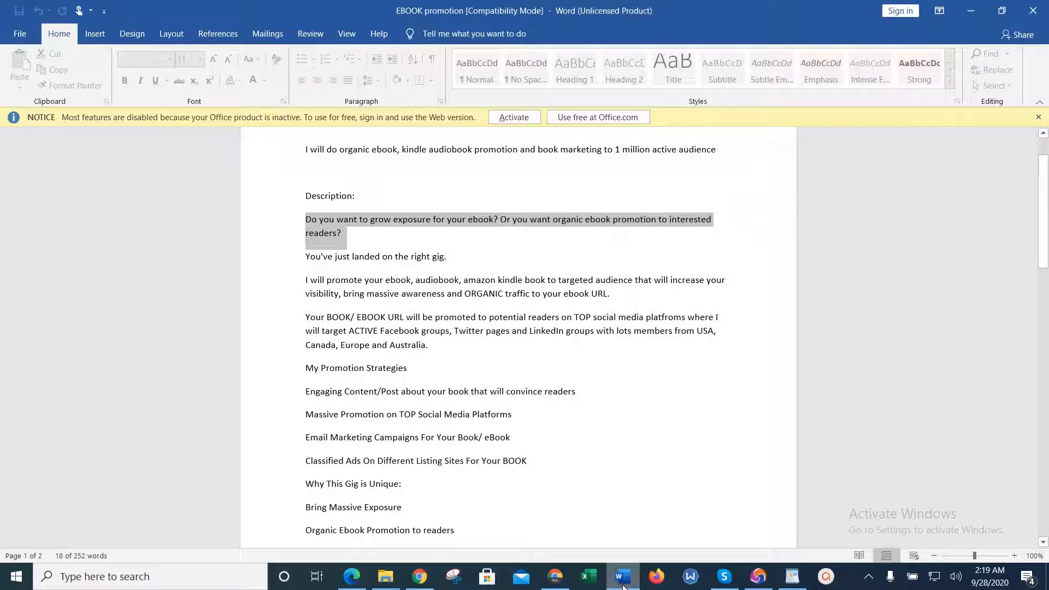
left_click(624, 585)
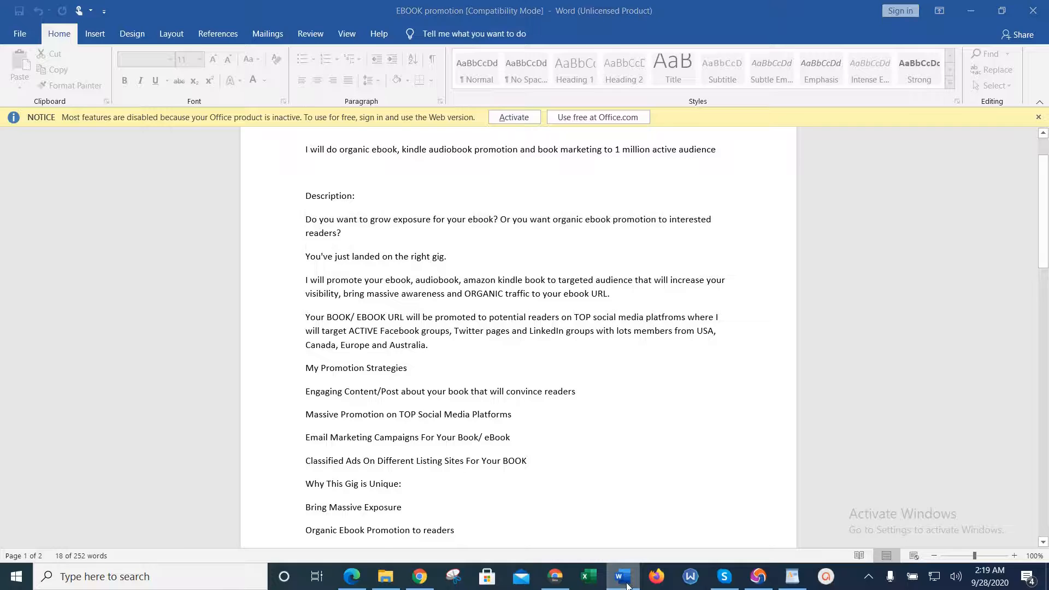
type("on on")
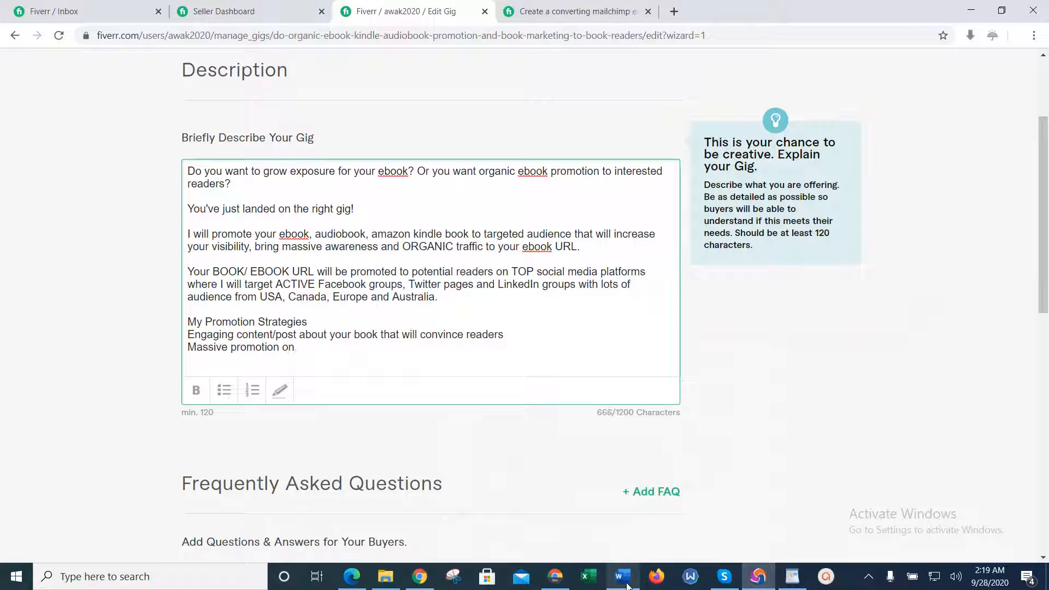
type("TOP social media platforms")
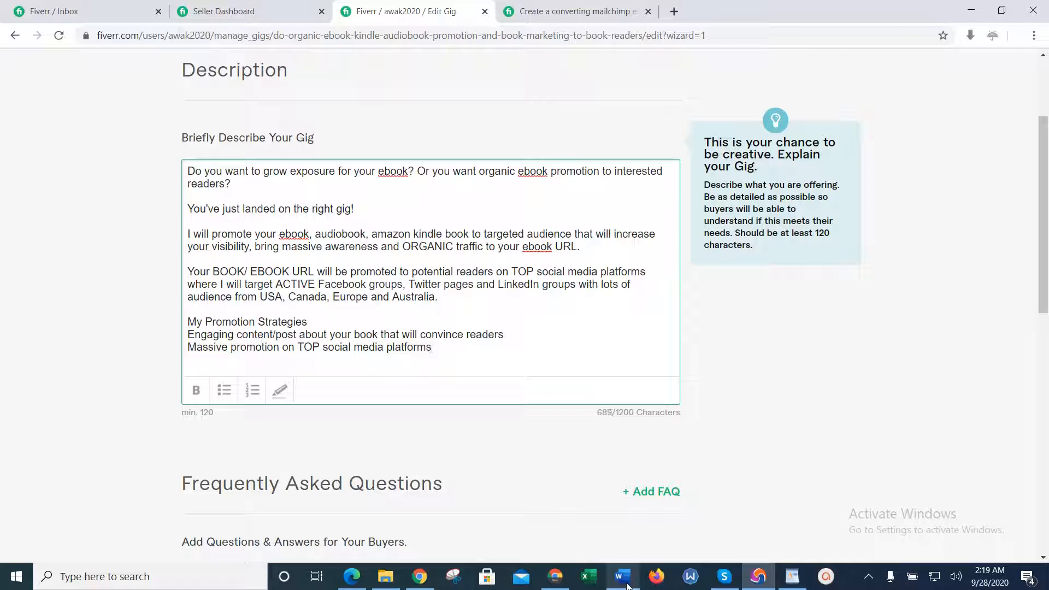
Check the third strategy in Word and start its line in the Fiverr description with "Email Marketing C".
left_click(627, 586)
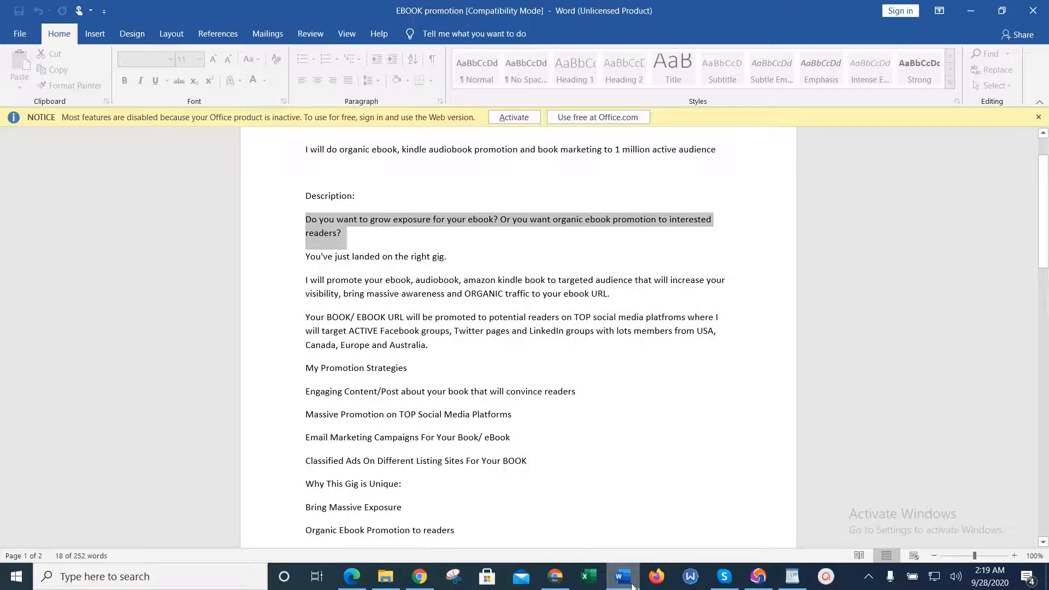
left_click(632, 586)
type("Em")
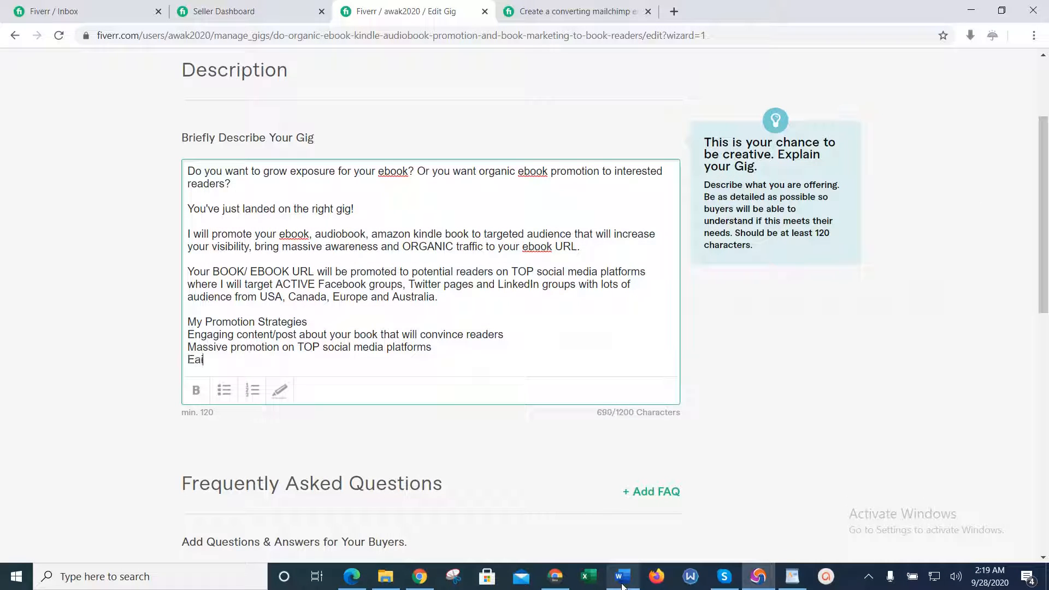
type("ail")
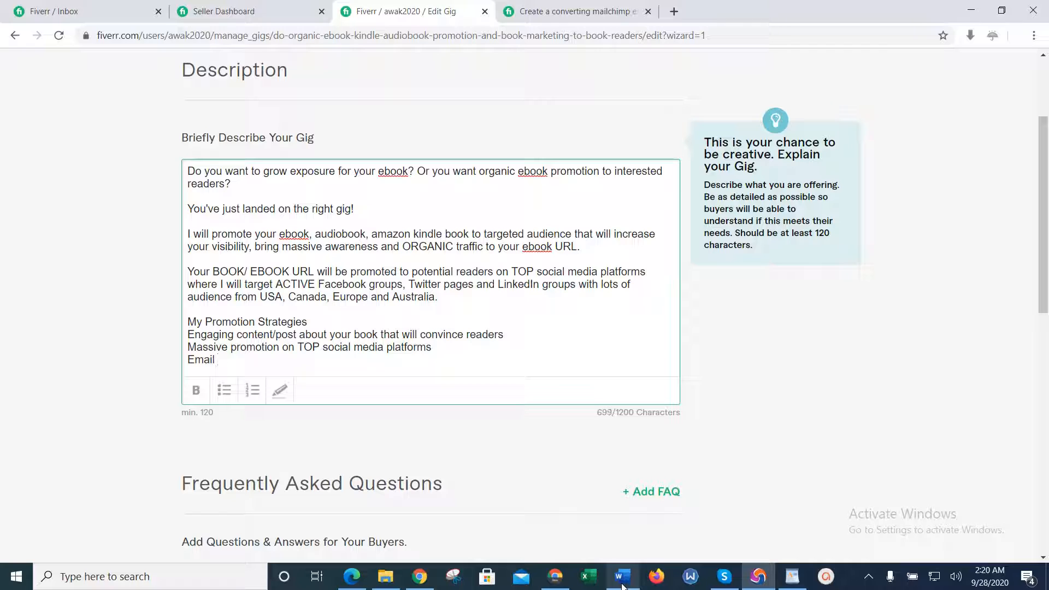
type("Marketing C")
Capitalize the first letters of "Content", "Post", "Promotion" and "Social" in the first two strategy lines.
left_click(244, 335)
key("BackSpace")
type("C")
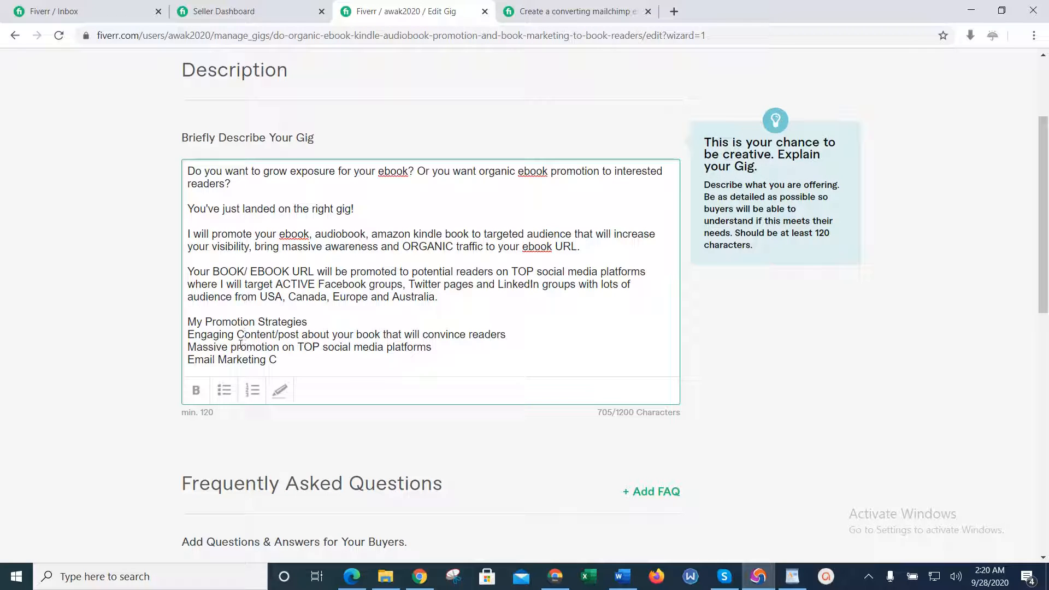
left_click(237, 347)
key("BackSpace")
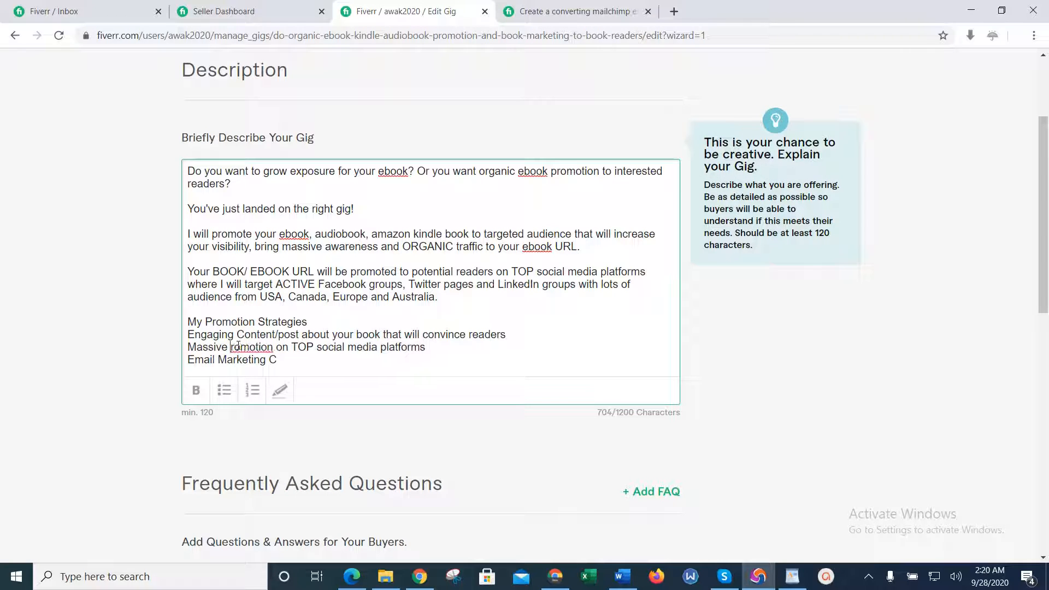
type("P")
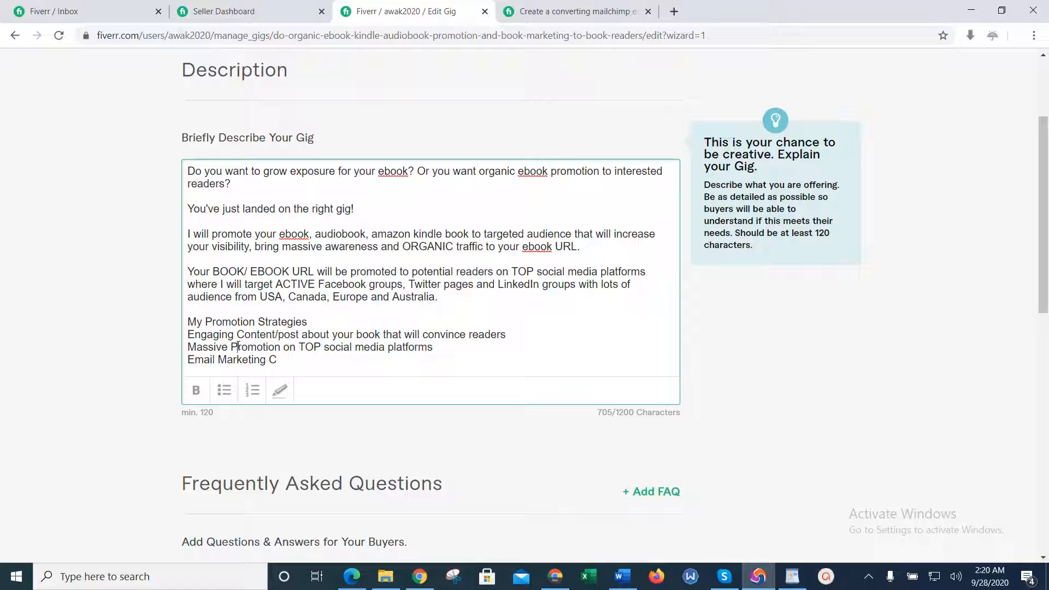
left_click(286, 334)
key("BackSpace")
type("P")
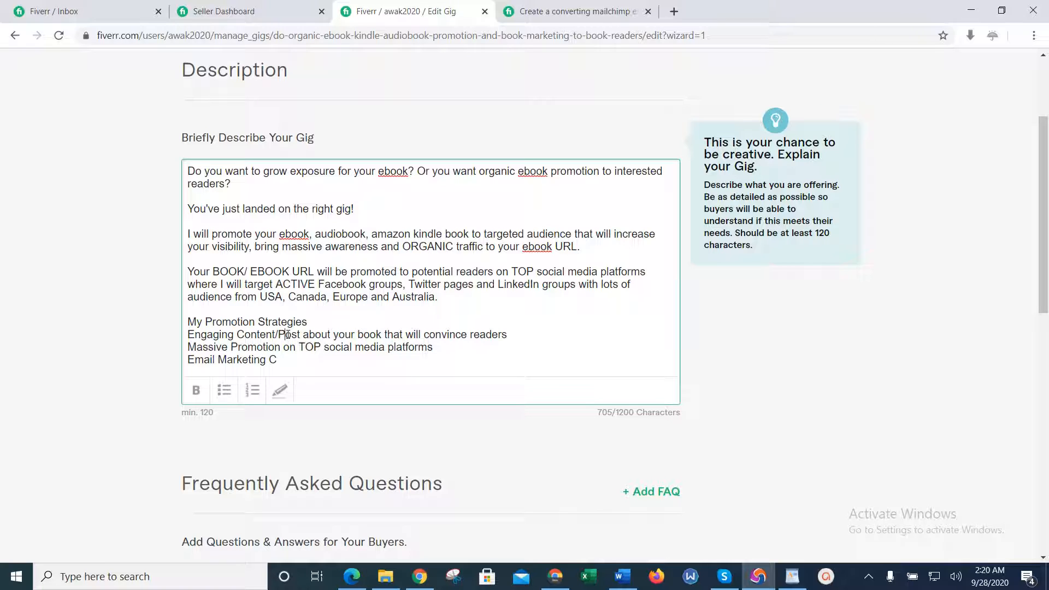
left_click(339, 361)
left_click(331, 349)
key("BackSpace")
type("S")
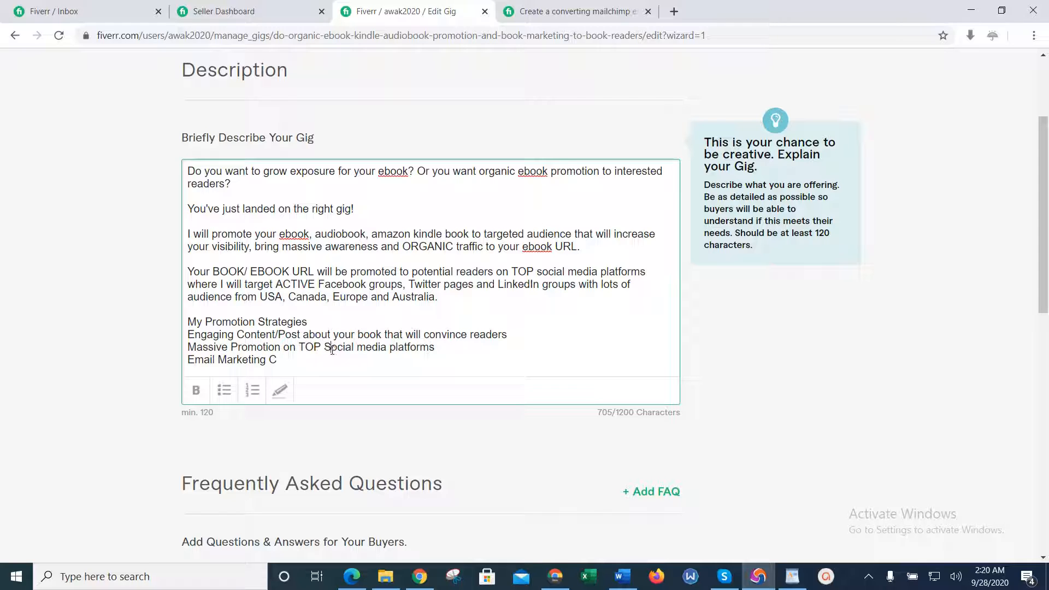
Capitalize the first letters of "media" and "platforms" in the second strategy line of the gig description.
left_click(371, 347)
key("BackSpace")
type("M")
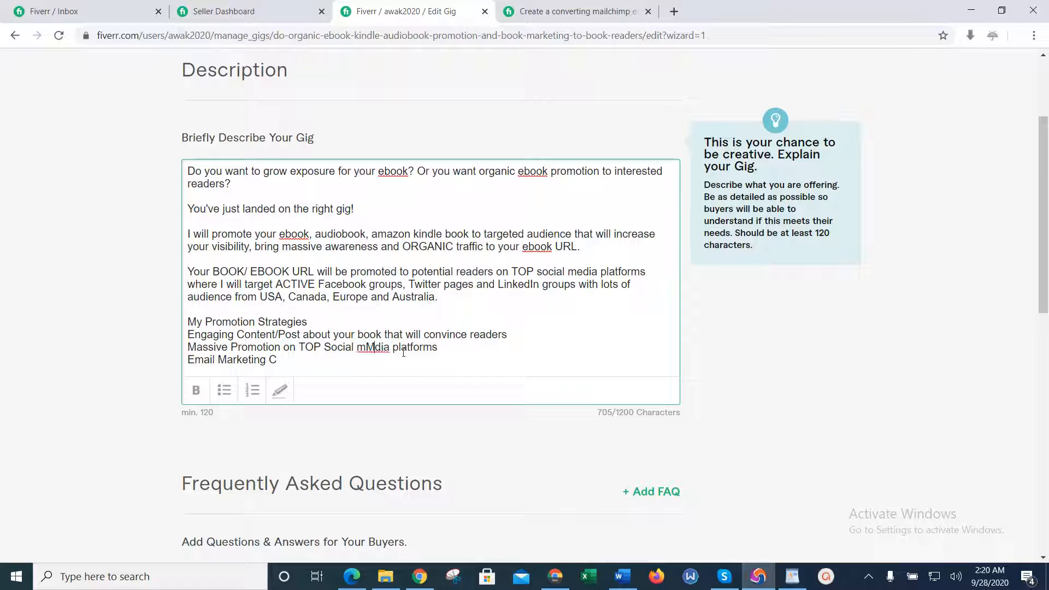
left_click(397, 347)
key("BackSpace")
type("P")
left_click(365, 347)
key("BackSpace")
Complete the third strategy line as "Email Marketing Campaigns For Your Book/ eBook", checking the wording in Word.
left_click(281, 361)
type("am")
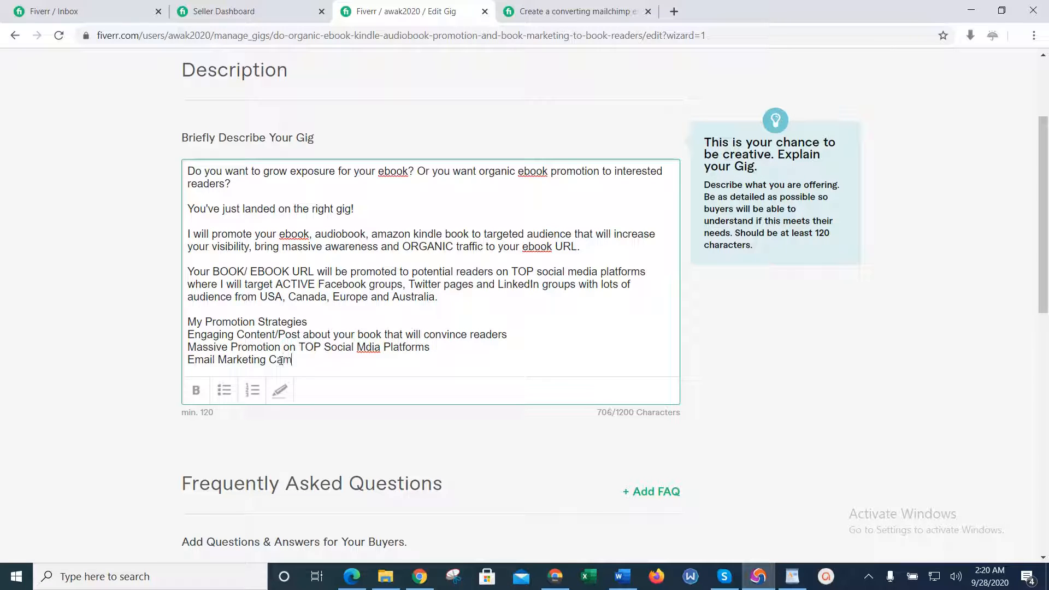
type("paiagn")
key("BackSpace")
key("BackSpace")
key("BackSpace")
key("BackSpace")
type("igns")
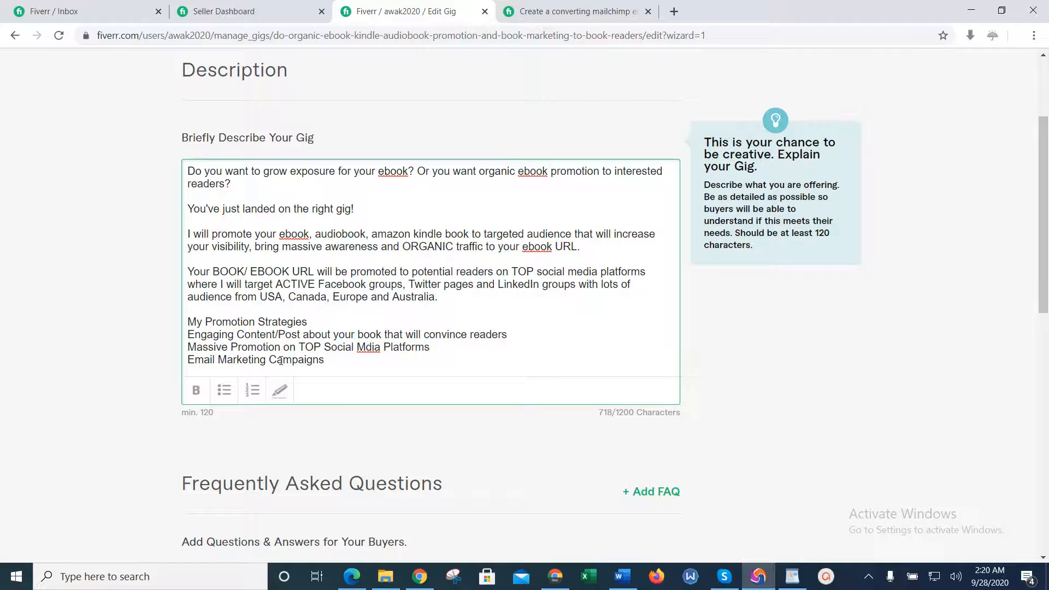
left_click(624, 585)
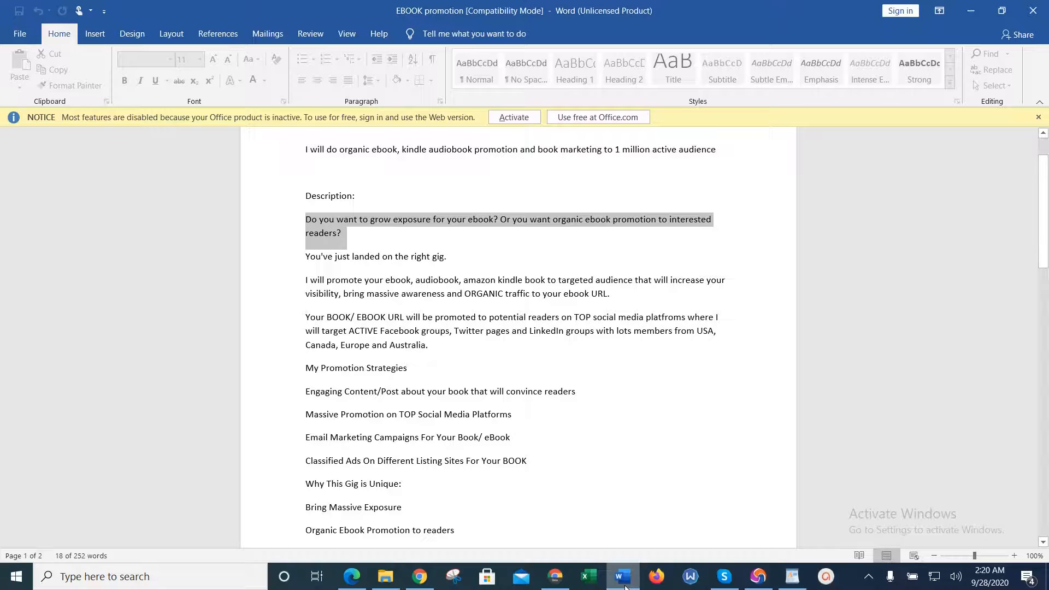
left_click(623, 582)
type("For ")
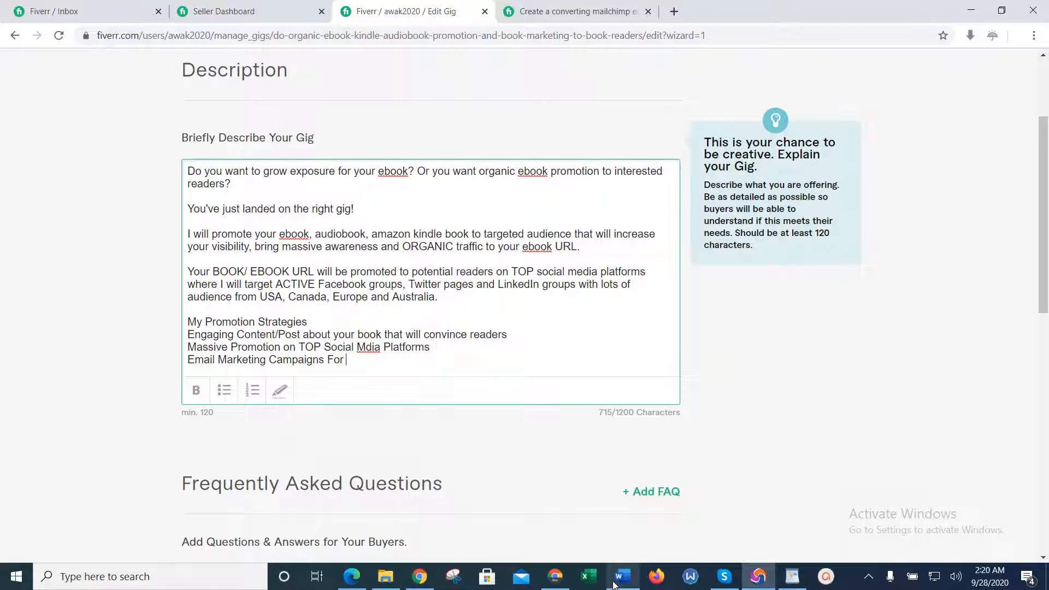
type("Your Book/ eBook")
Consult Word for the fourth strategy and add the line "Classified Ads on Different Listing Sites" to the Fiverr description.
left_click(616, 582)
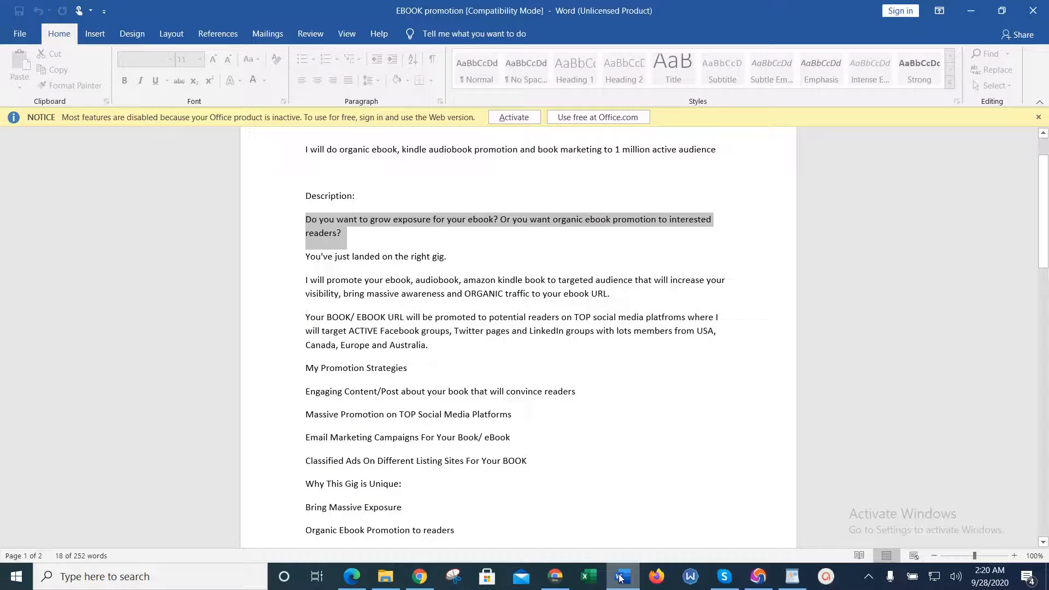
left_click(620, 578)
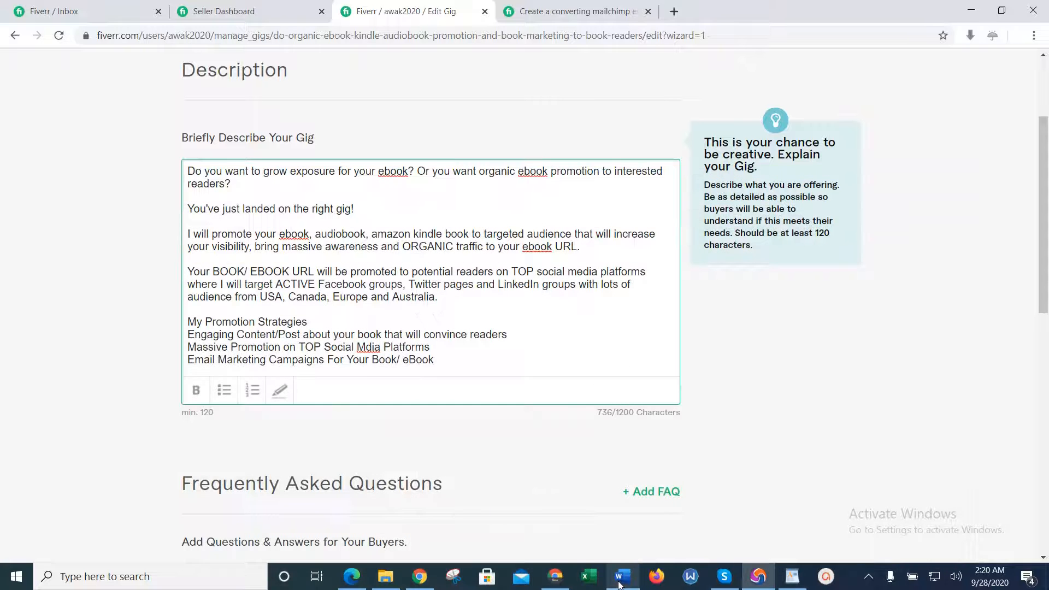
key("Return")
type("Cla")
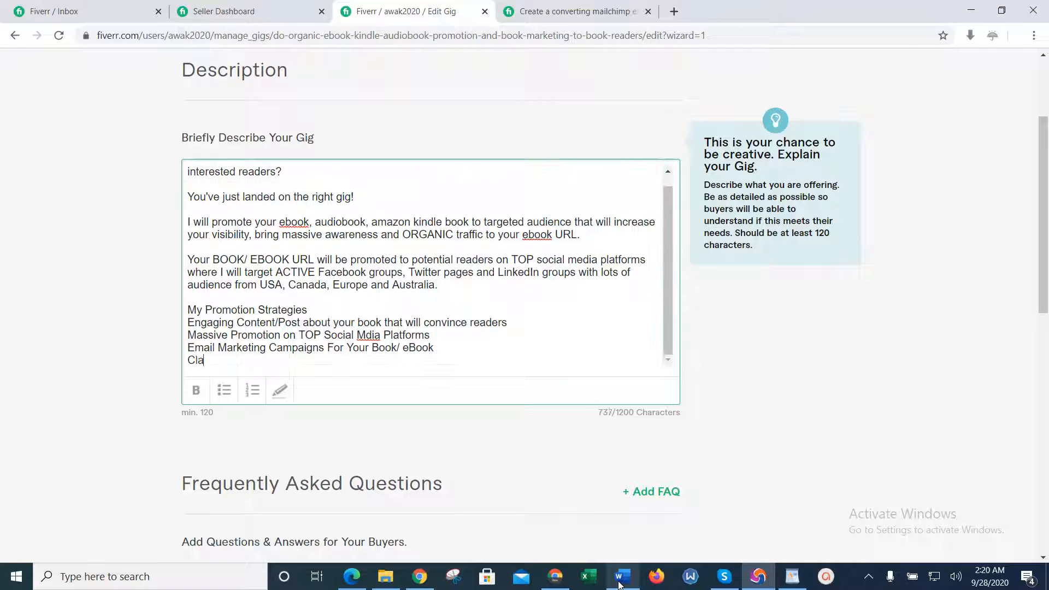
type("ssified")
left_click(620, 585)
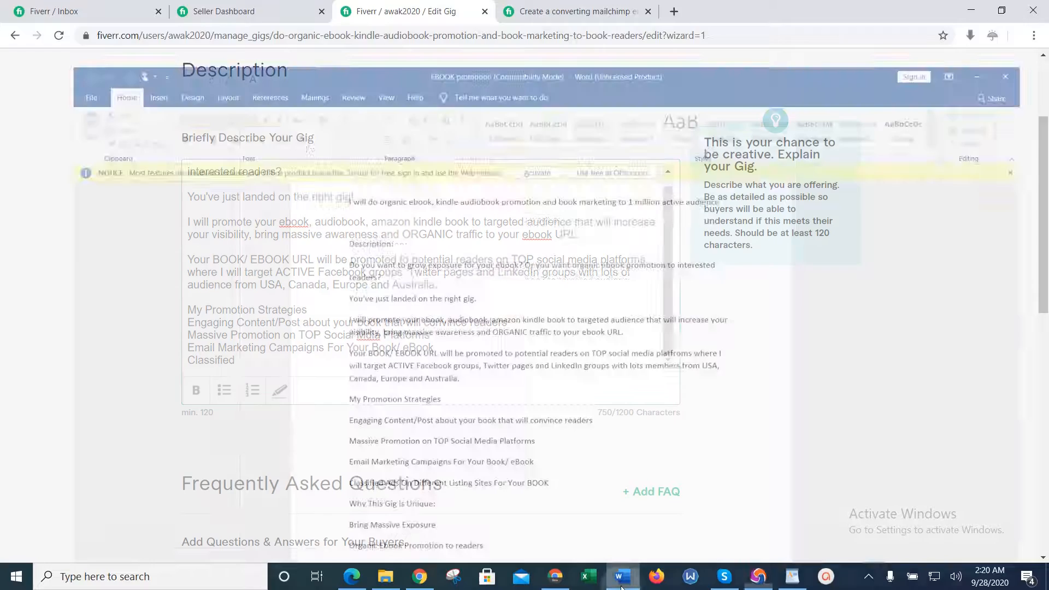
left_click(617, 585)
type("Ads")
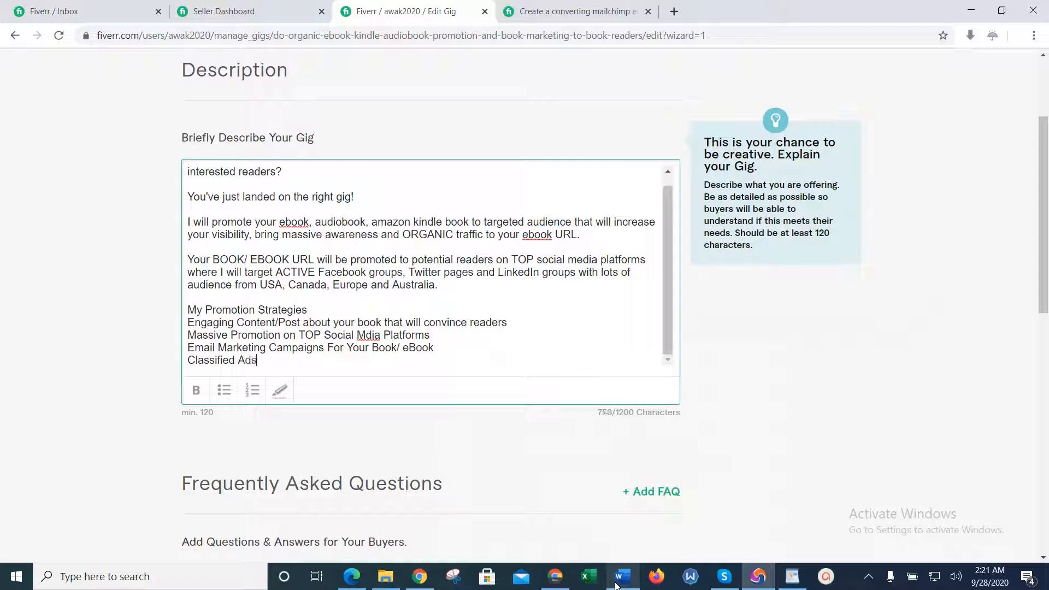
type(" on Differe")
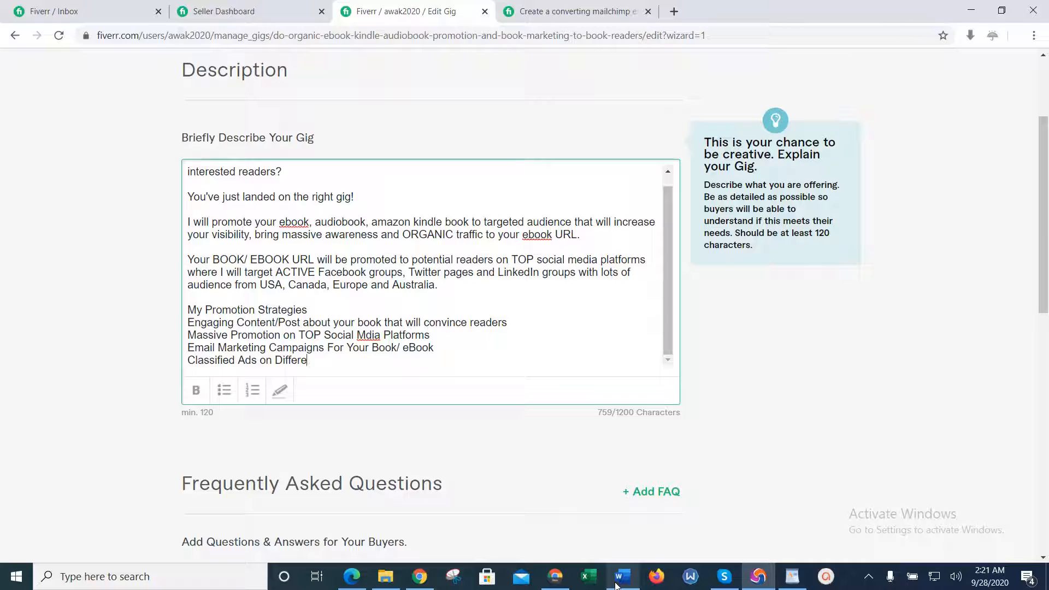
type("nt Listing Sites")
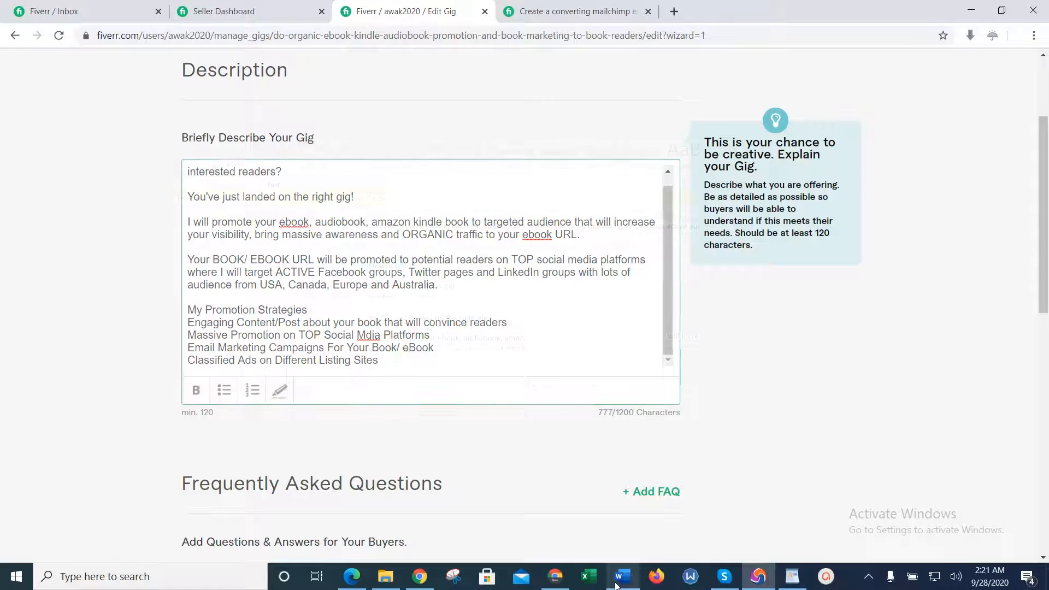
Check the next heading in Word and add "Why This Gig is Unique?" after a blank line in the Fiverr description.
left_click(619, 580)
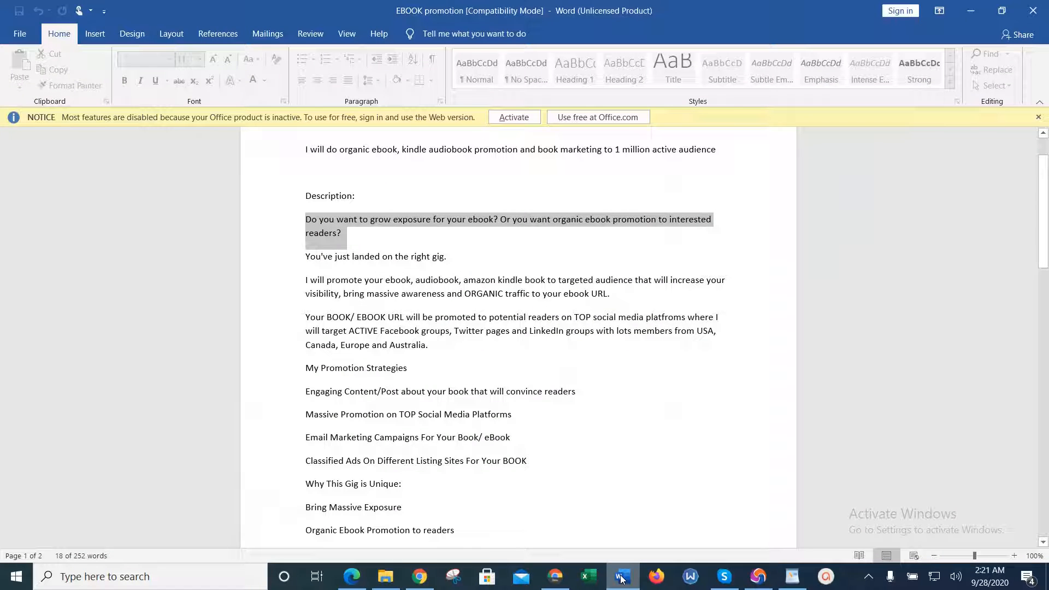
left_click(621, 581)
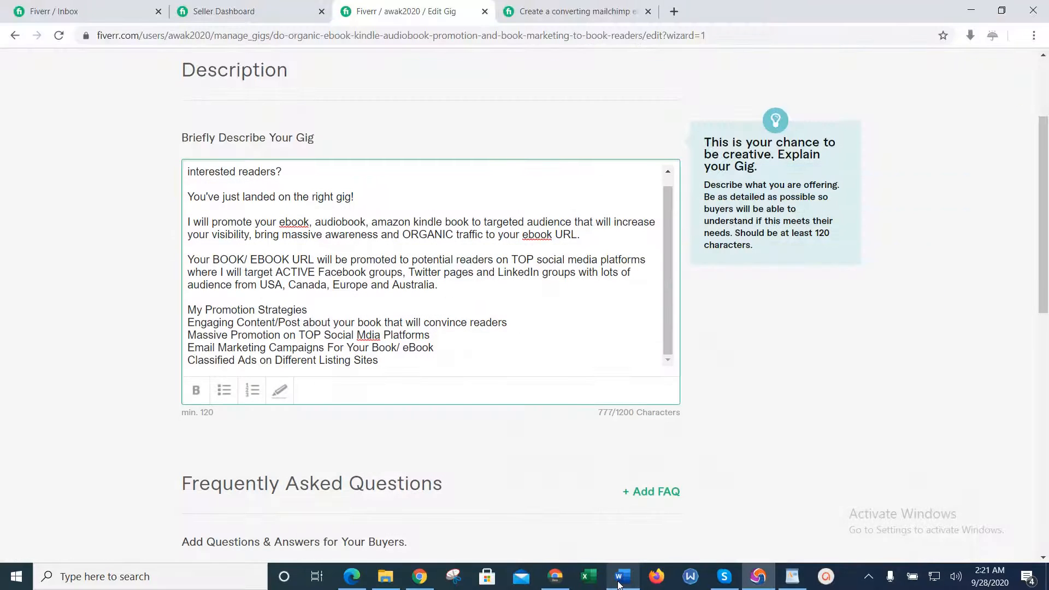
key("Return")
key("Return")
type("Why ")
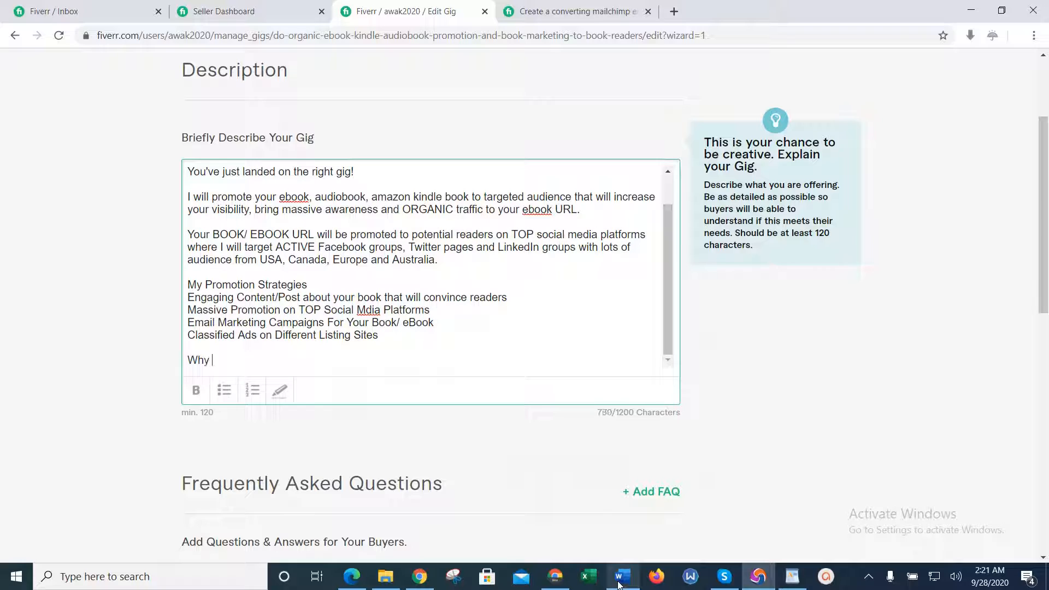
type("This Gig is U")
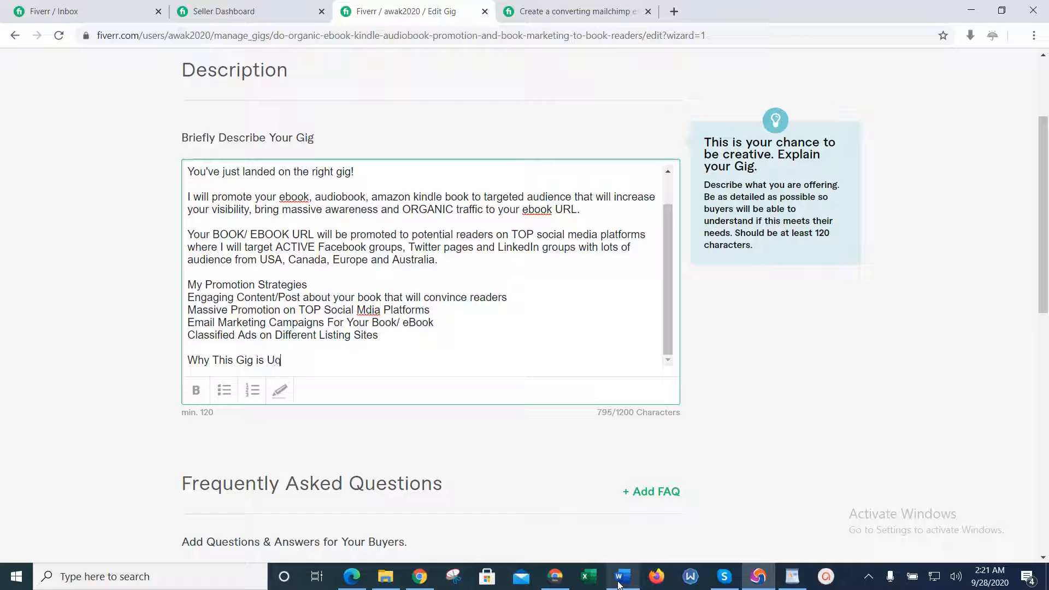
type("nique?")
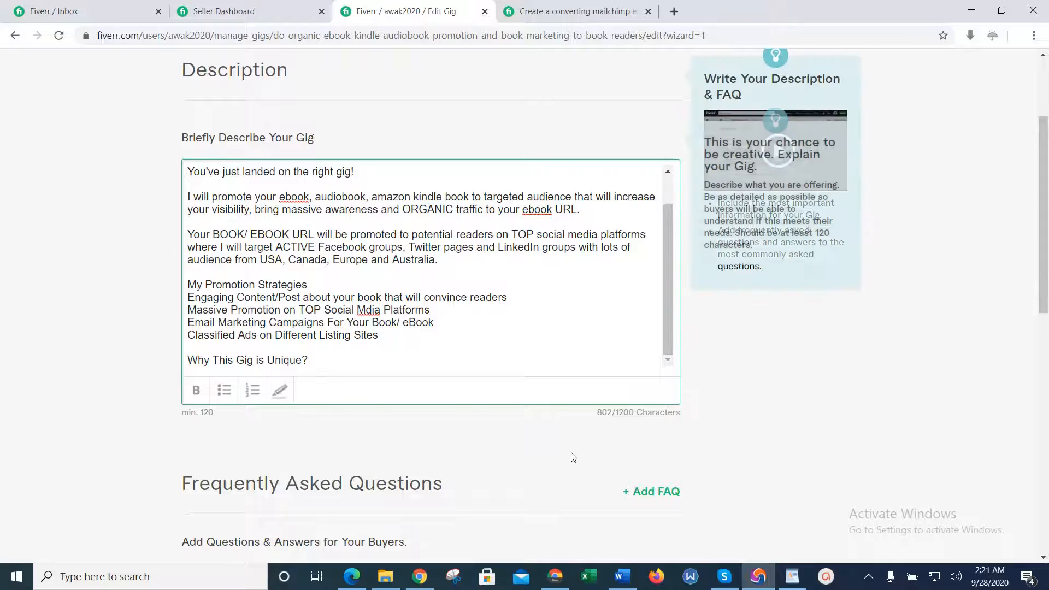
Consult Word for the first unique point and add the line "Bring Massive Exposure" under the new Fiverr heading.
left_click(631, 575)
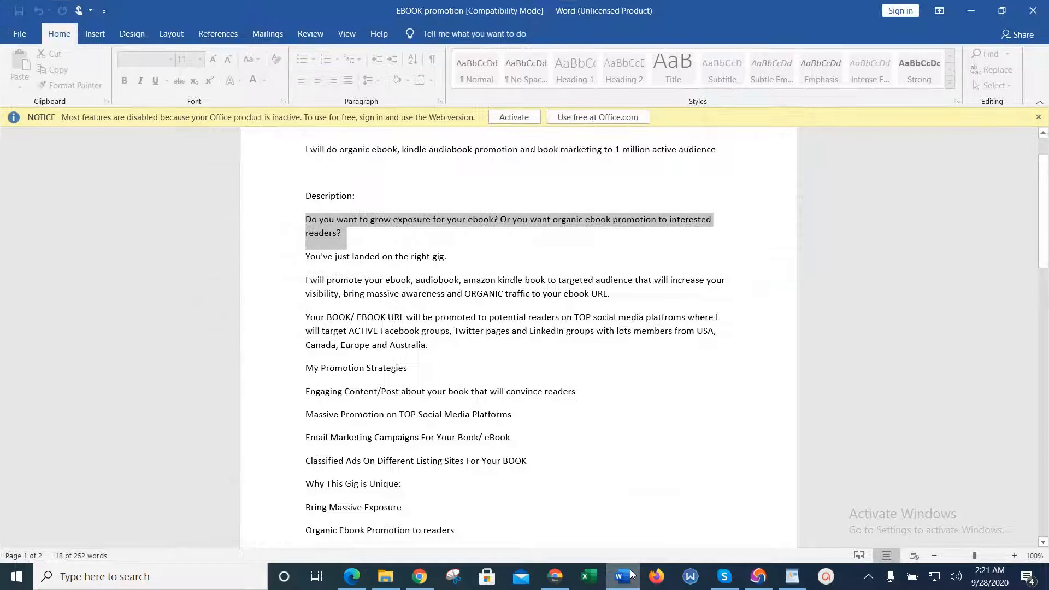
left_click(631, 575)
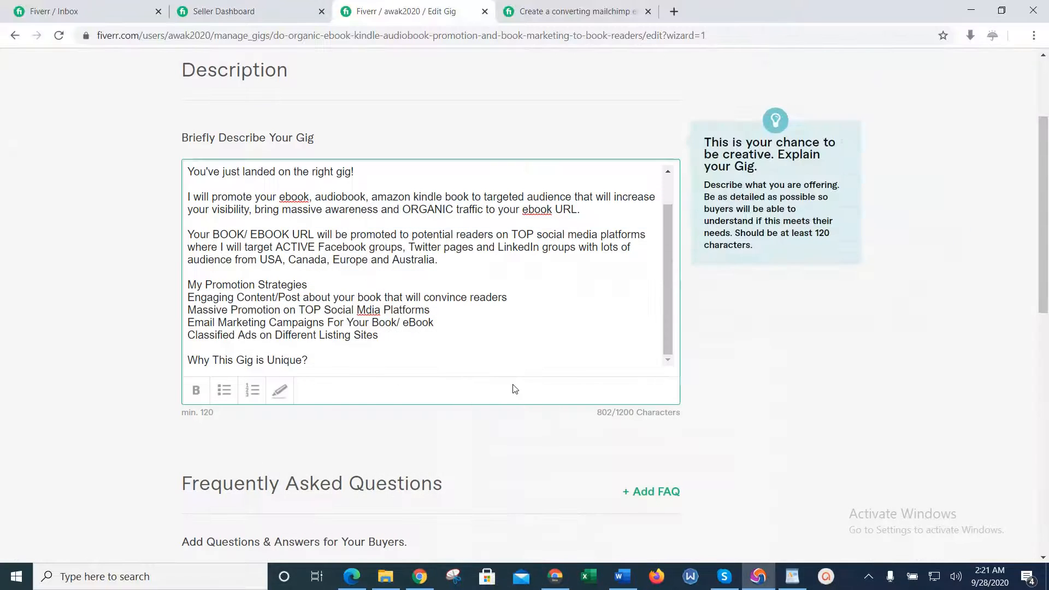
key("Return")
type("Bring Mass")
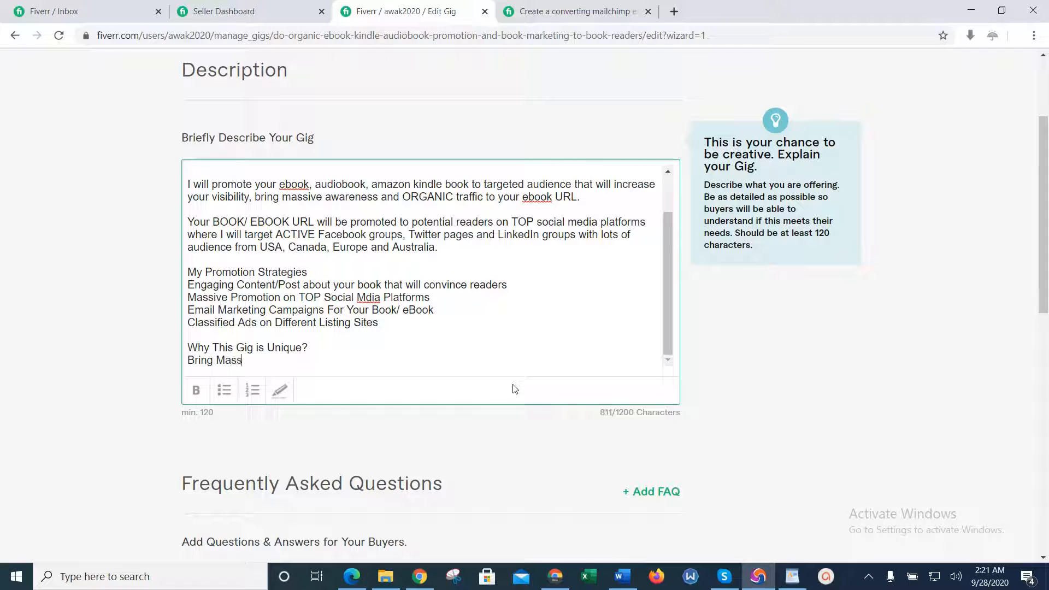
type("ive Exposure")
Check the second unique point in Word and add the line "Organic Ebook Promotion to readers" to the Fiverr description.
left_click(621, 575)
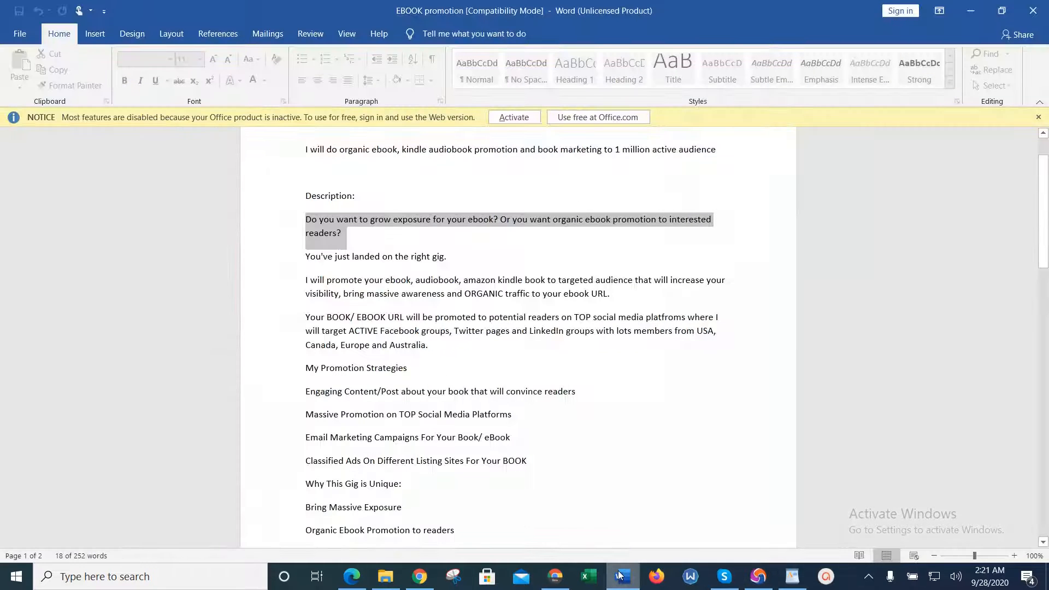
left_click(621, 576)
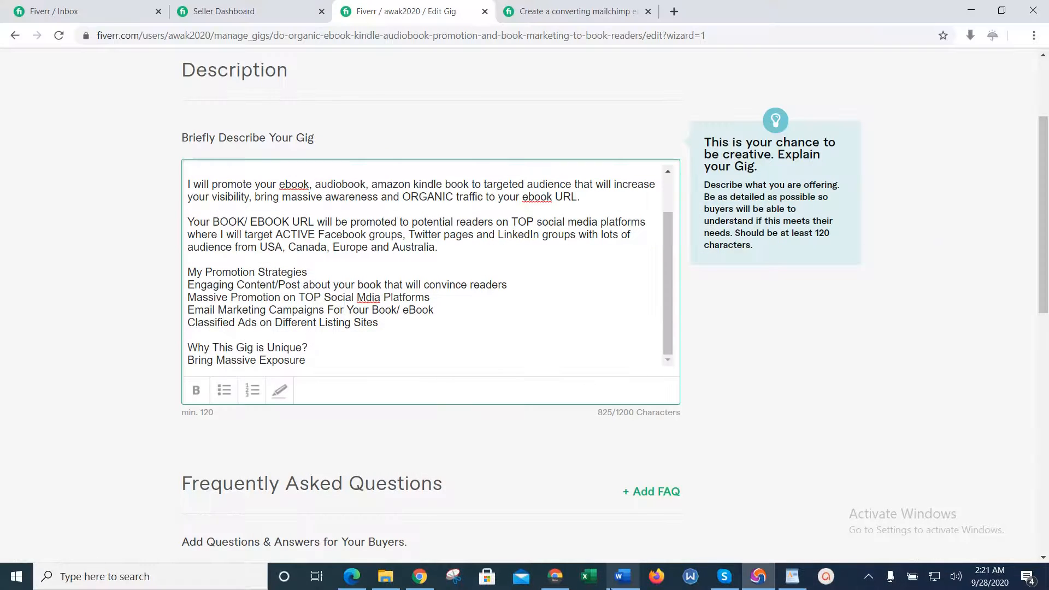
key("Return")
type("Organic")
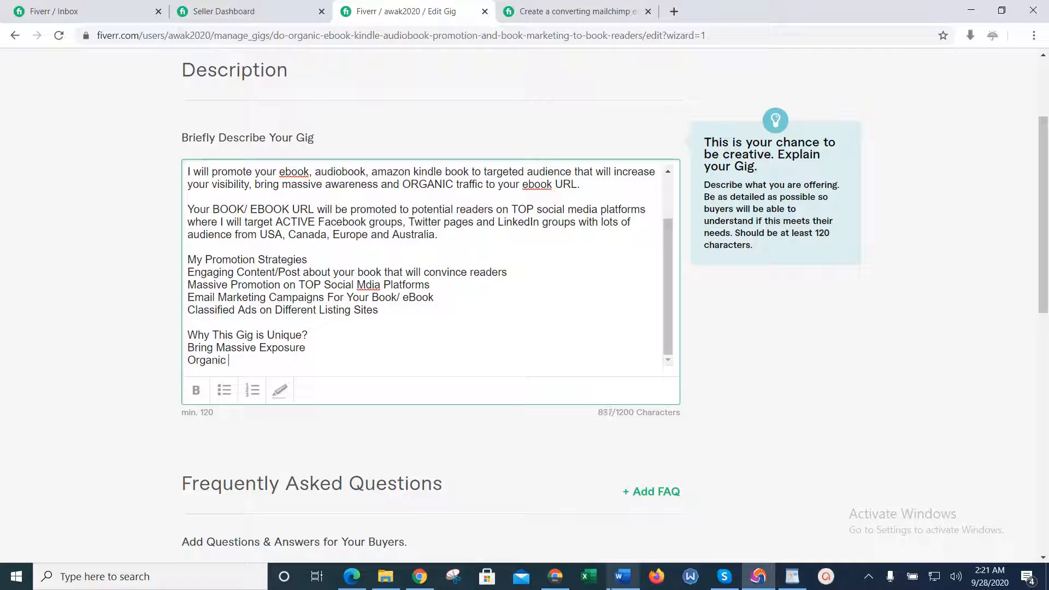
left_click(621, 576)
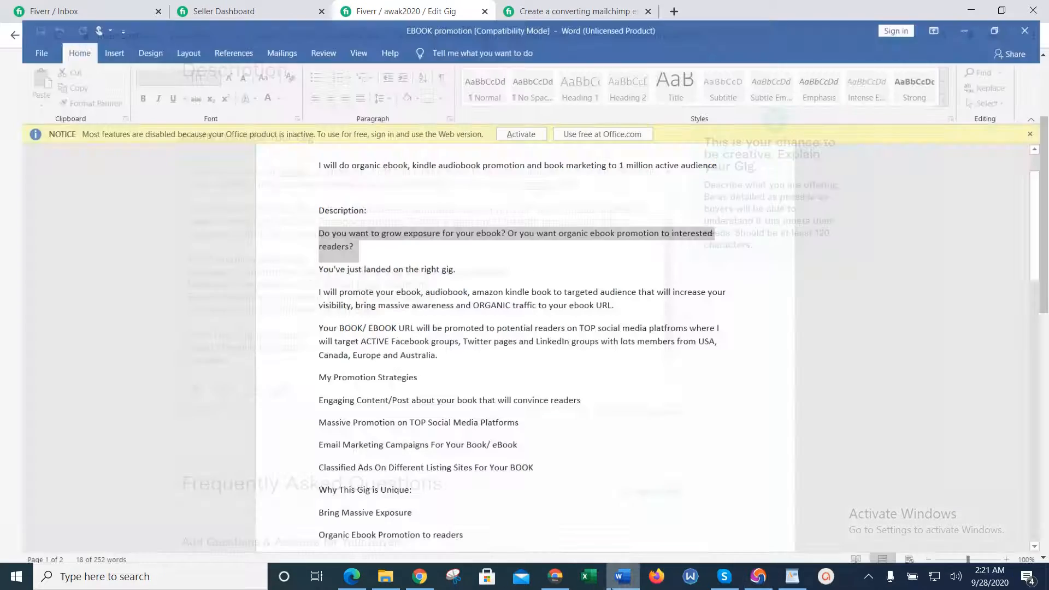
left_click(621, 576)
type("Ebook")
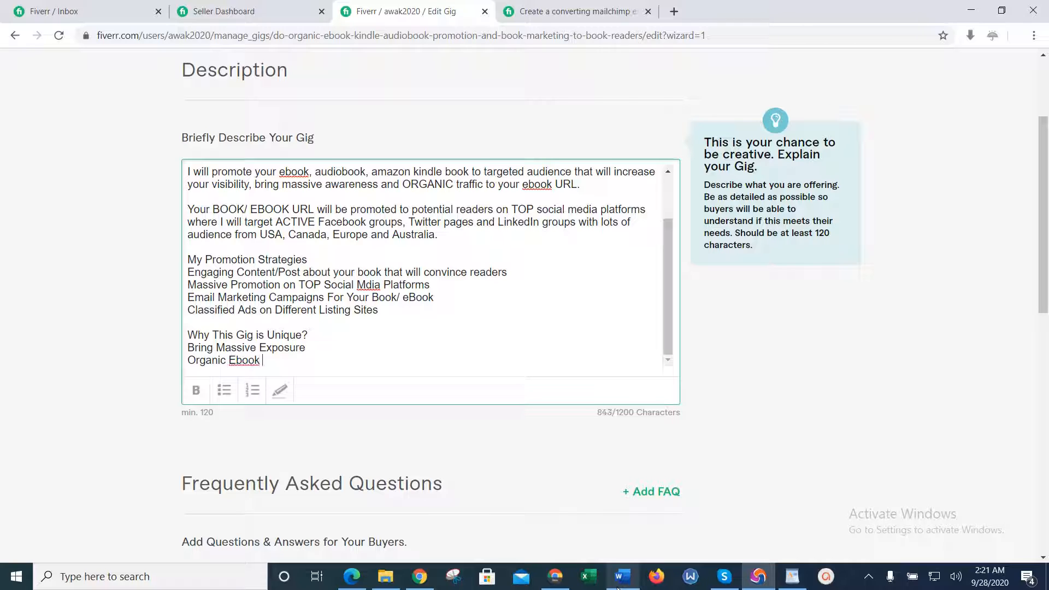
type(" Promotion to readers")
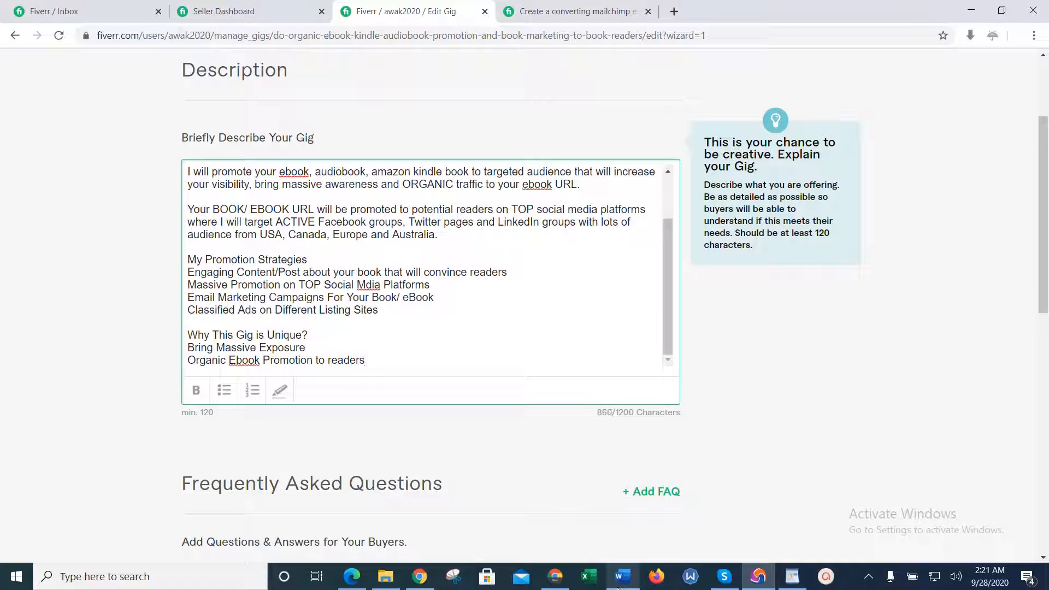
Read the remaining points in Word and add the line "Grow Your Visibility" to the Fiverr description.
left_click(623, 578)
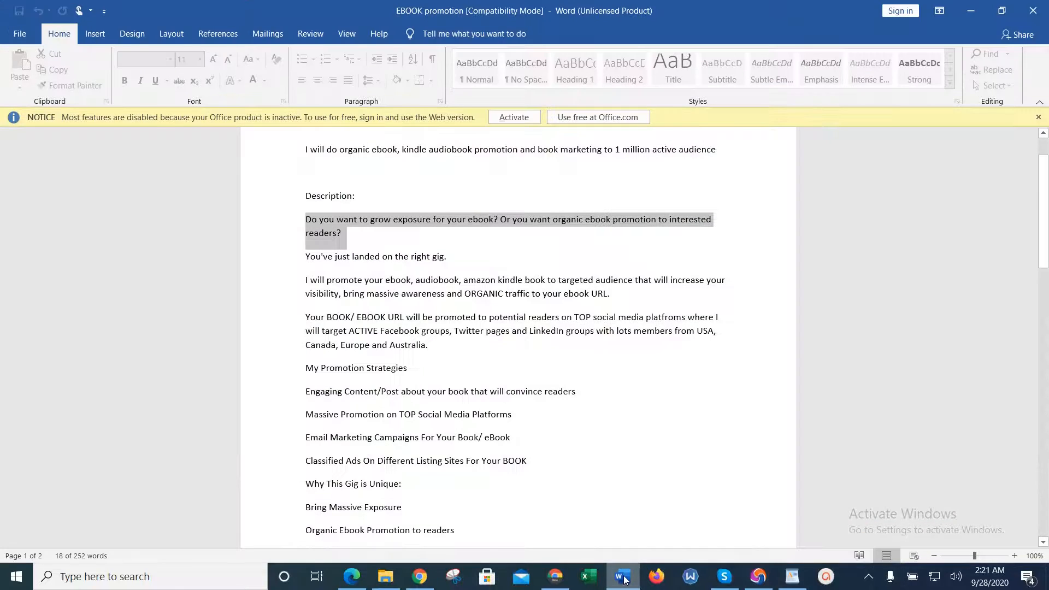
scroll(626, 580, "down", 6)
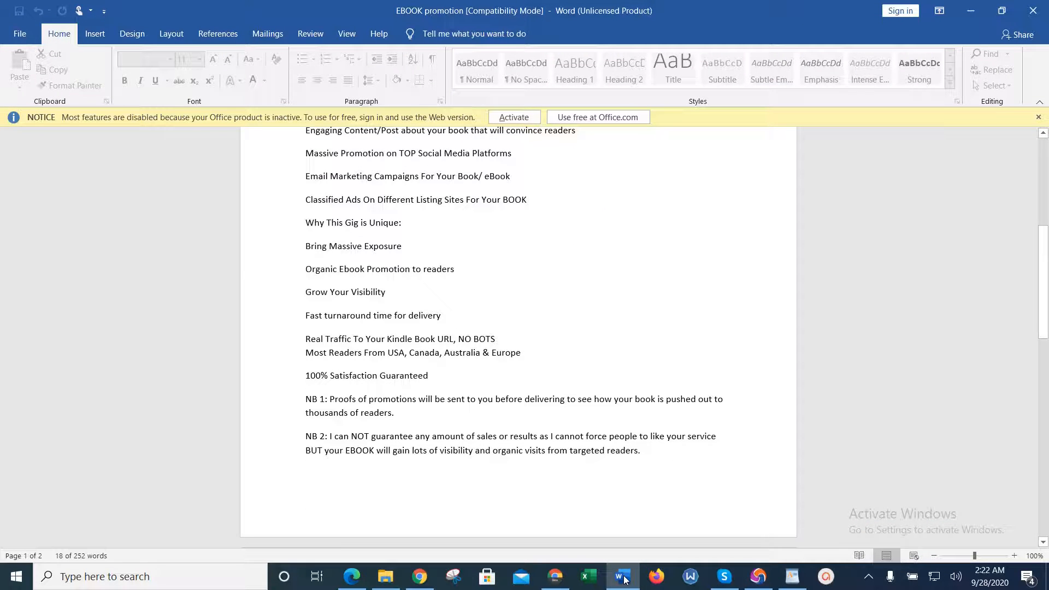
left_click(623, 578)
key("Return")
type("Grow ")
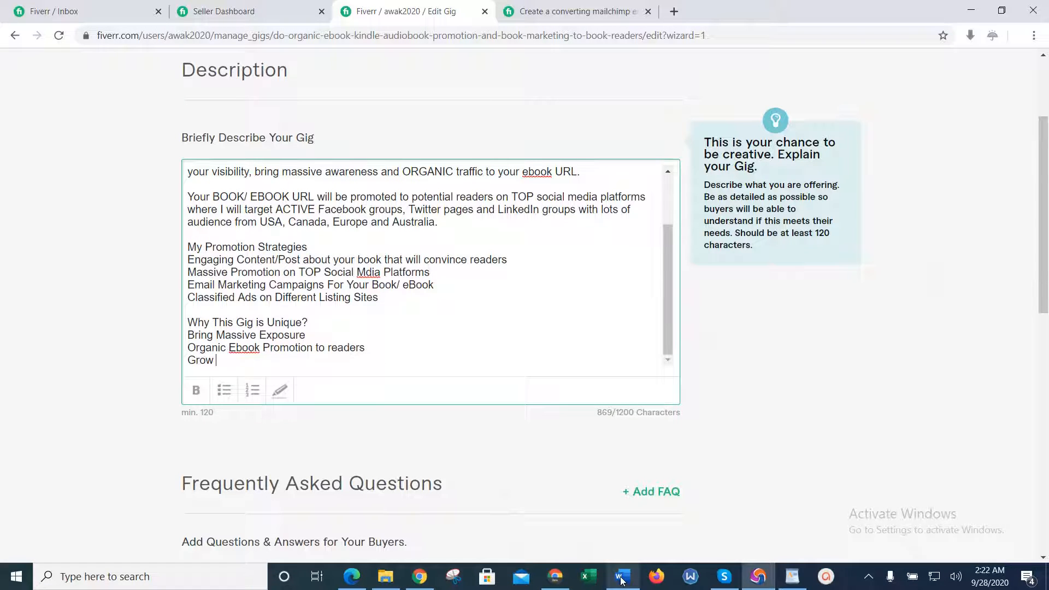
type("Your Visibit")
key("BackSpace")
type("lity")
Consult Word for the fourth unique point and add the line "Fast turnaround/delivery time" to the Fiverr description.
left_click(622, 578)
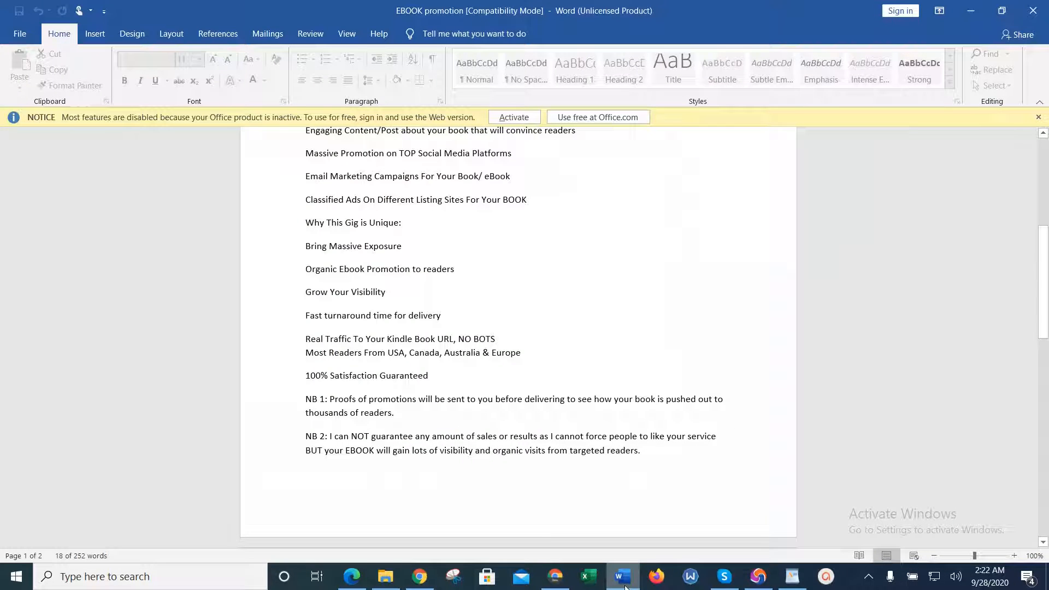
left_click(623, 578)
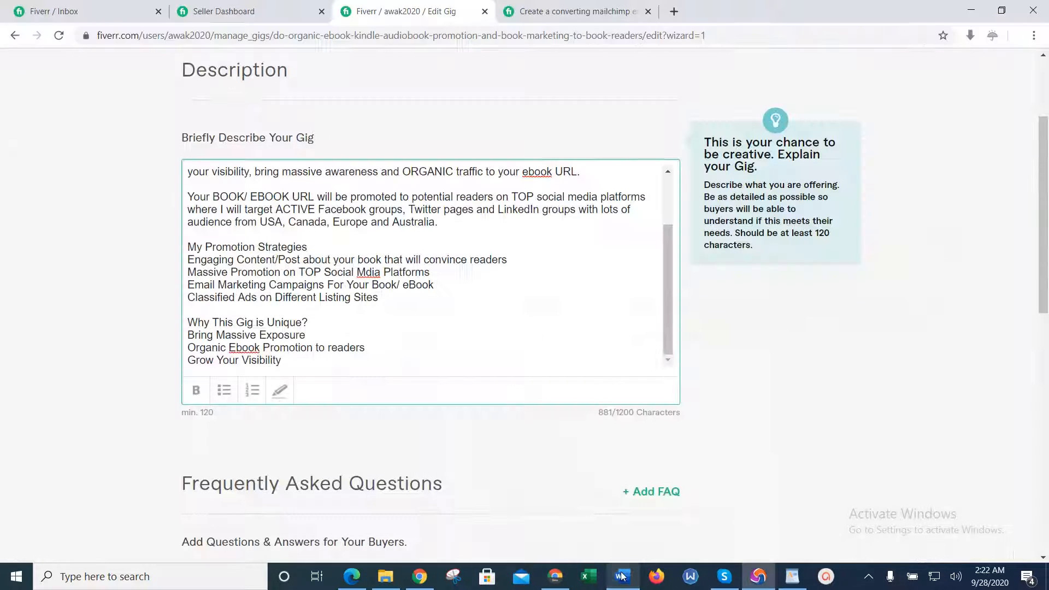
key("Return")
type("Fast ")
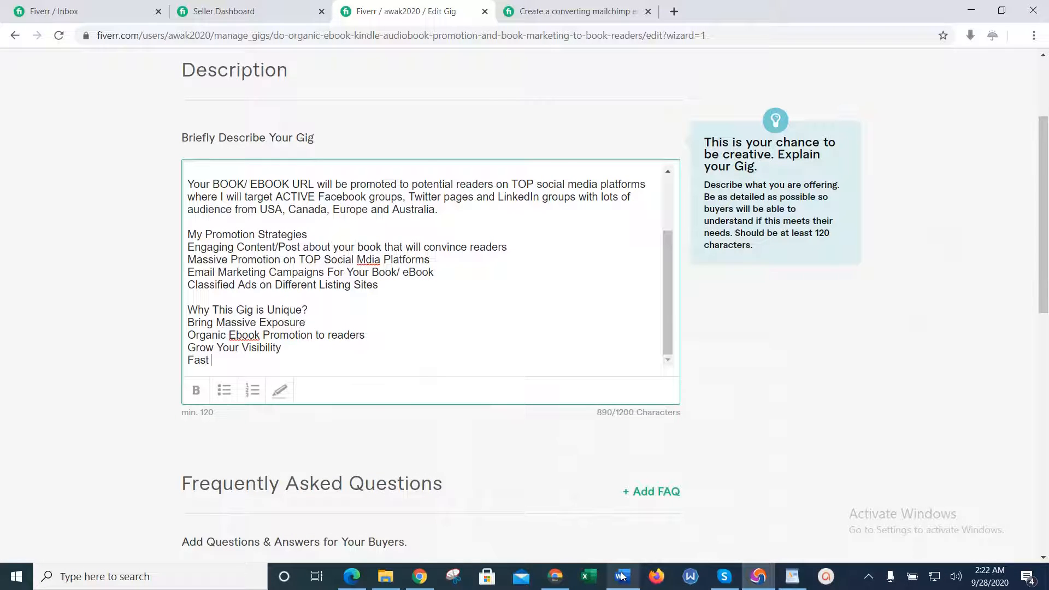
type("turnaround")
type(" de")
key("BackSpace")
key("BackSpace")
type("dli")
key("BackSpace")
key("BackSpace")
type("eluvr")
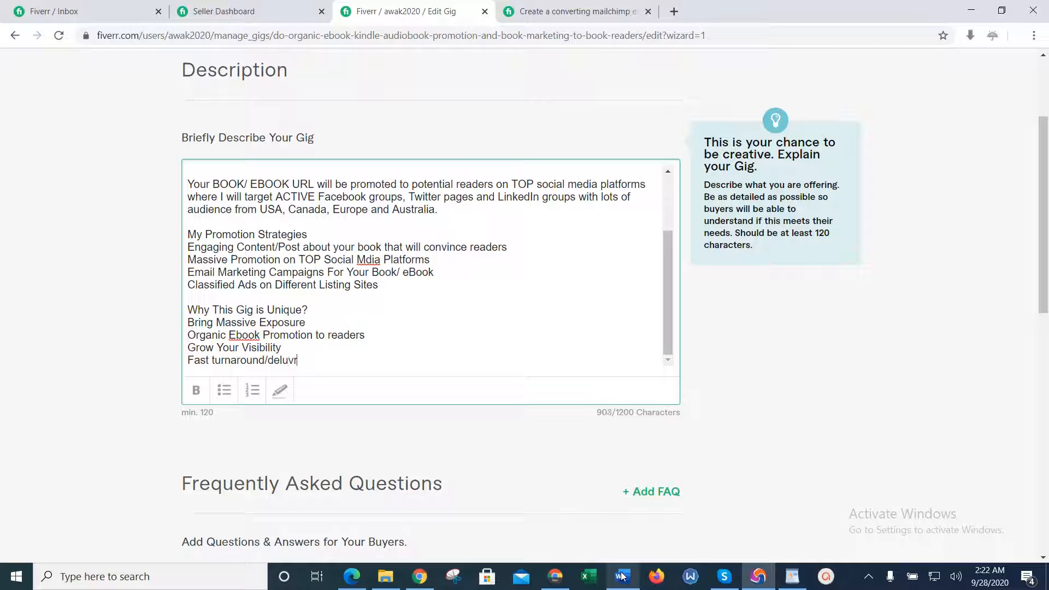
key("BackSpace")
key("BackSpace")
key("BackSpace")
type("ivery time")
Consult Word for the fifth unique point and add the line "Real Traffic To Your Kindle Book URL, NO BOTS" to the Fiverr description.
left_click(623, 577)
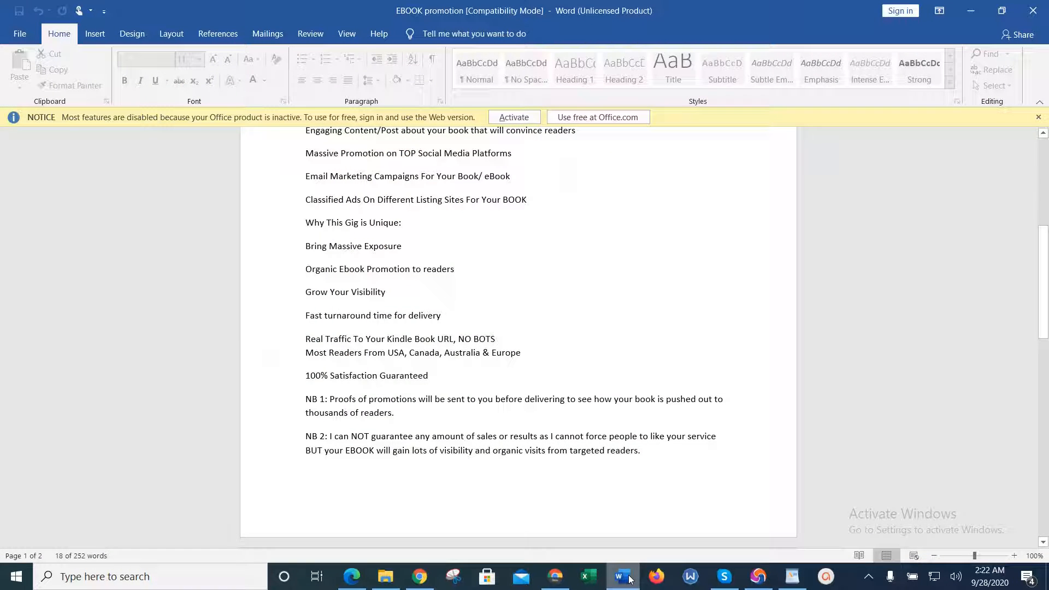
left_click(623, 576)
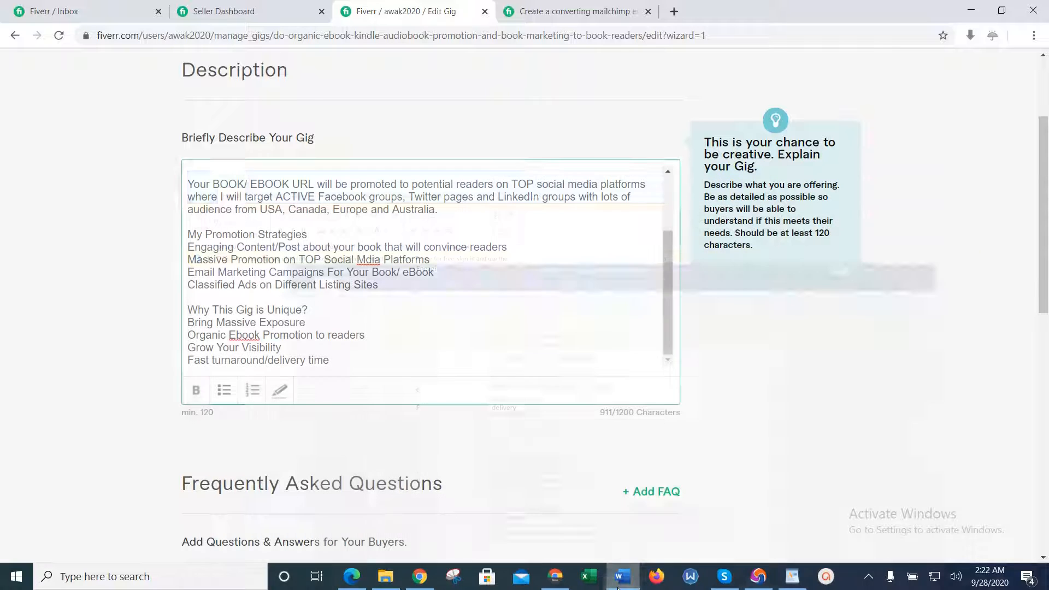
key("Return")
type("Real Traffic")
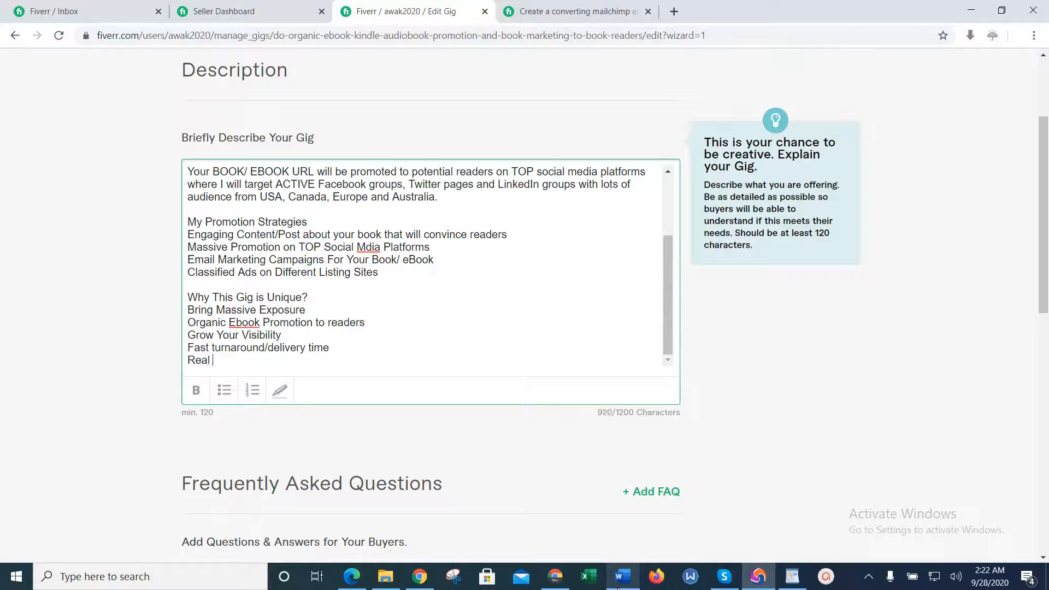
type(" To yo")
key("BackSpace")
key("BackSpace")
type("You!")
left_click(625, 581)
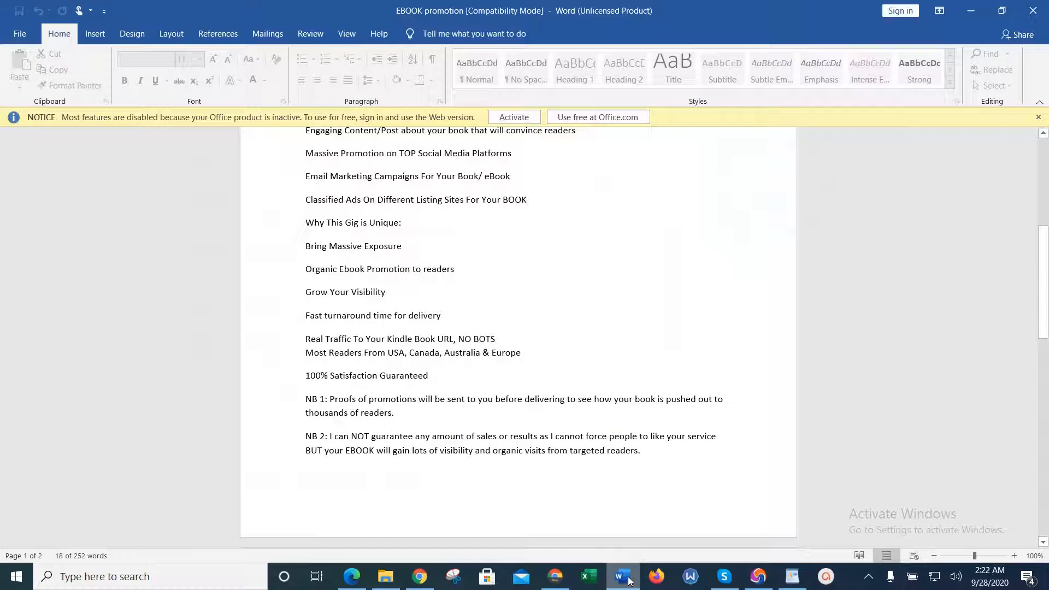
left_click(625, 580)
key("BackSpace")
type("r")
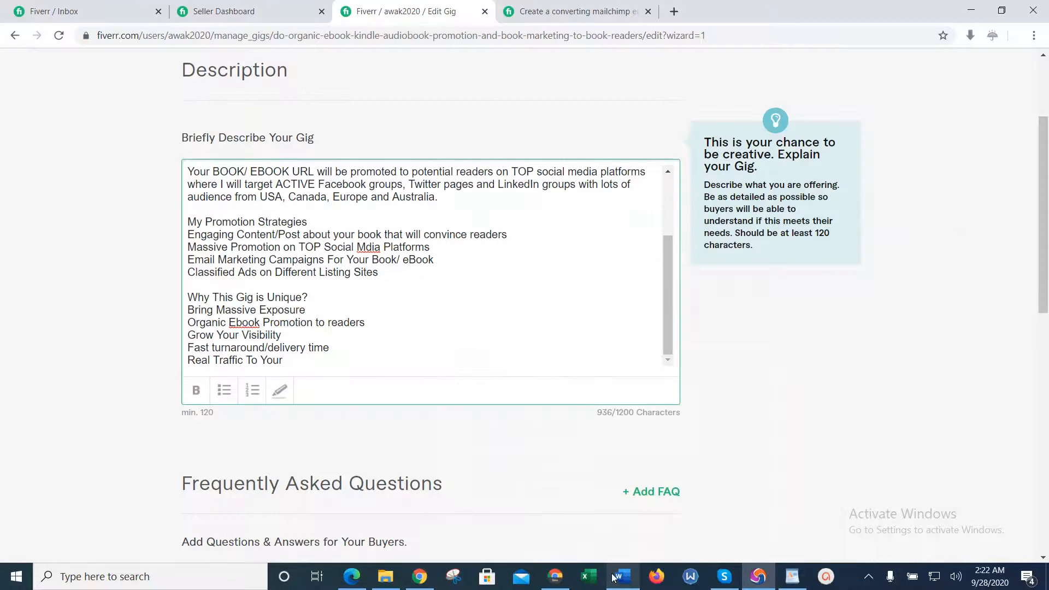
type(" Kindle Book URL")
key("BackSpace")
type(", NO B")
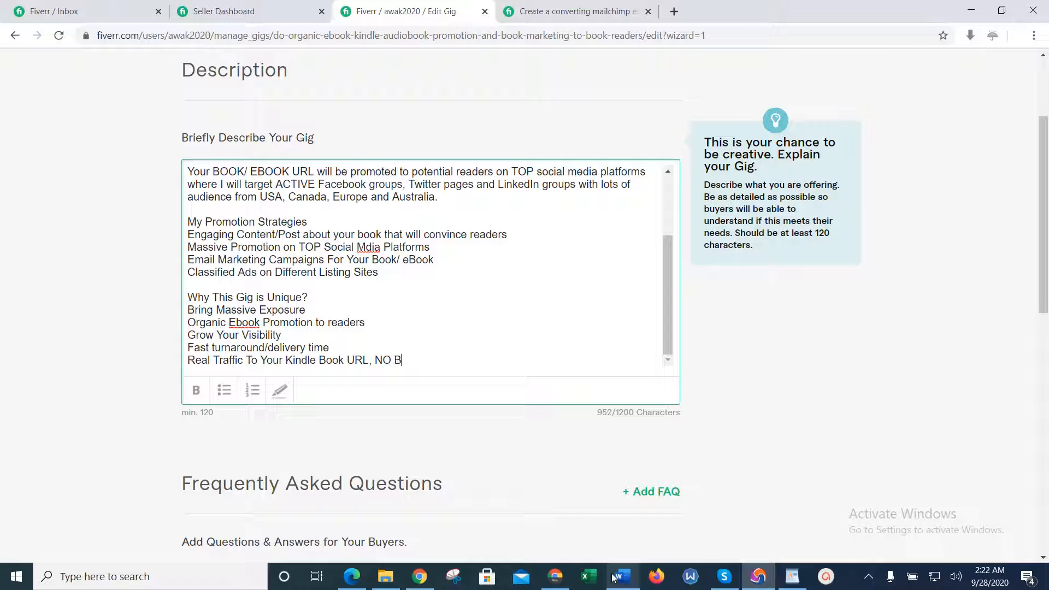
type("OTS")
Check the reader countries in Word and add the line "Most Readers From USA, Canada, Australia & Europe" to the Fiverr description.
left_click(622, 577)
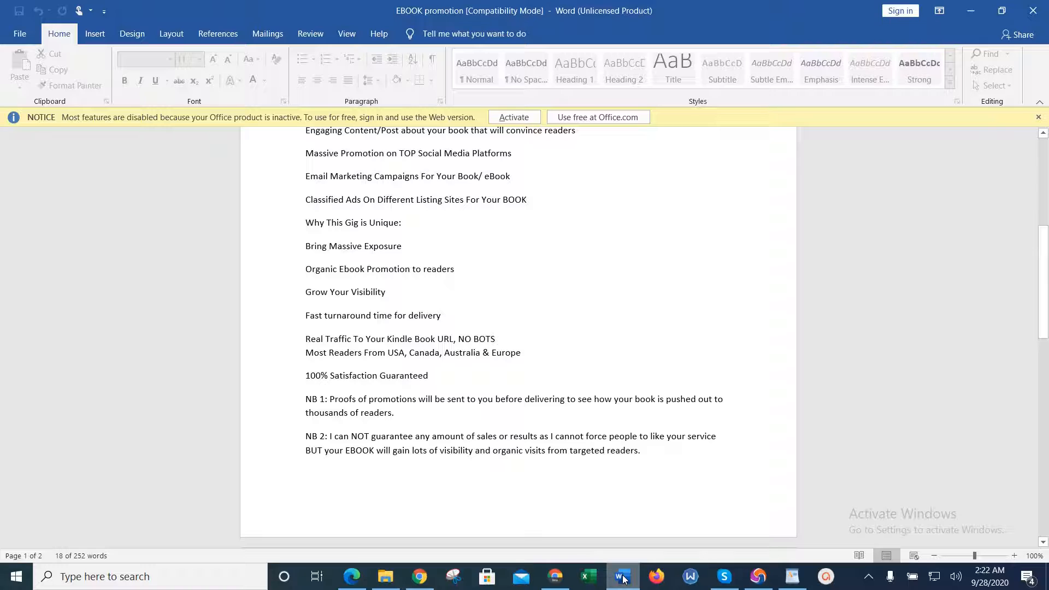
left_click(622, 579)
key("Return")
type("Most ")
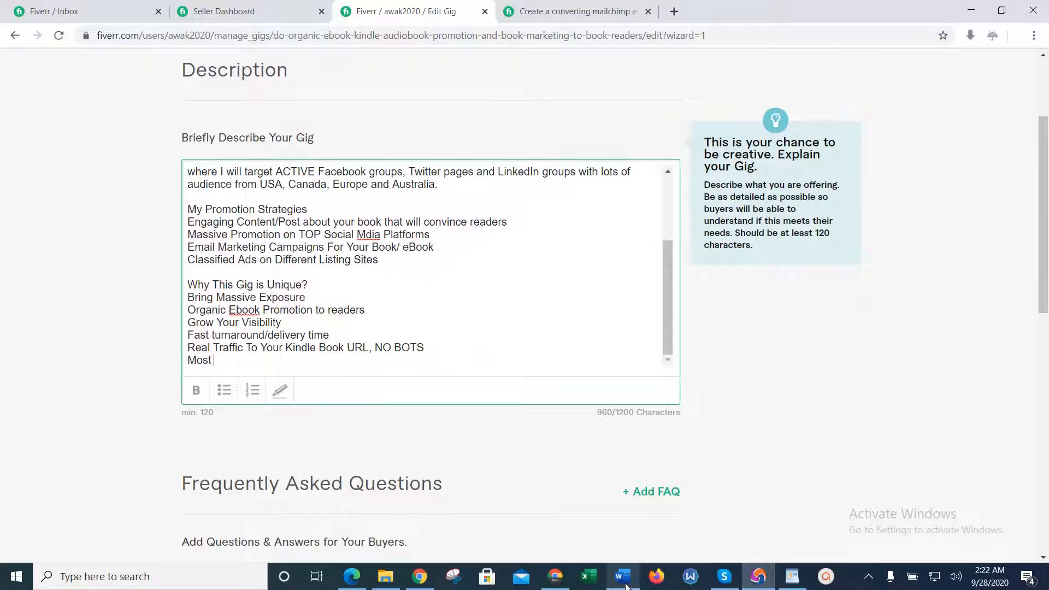
type("Readers From USA")
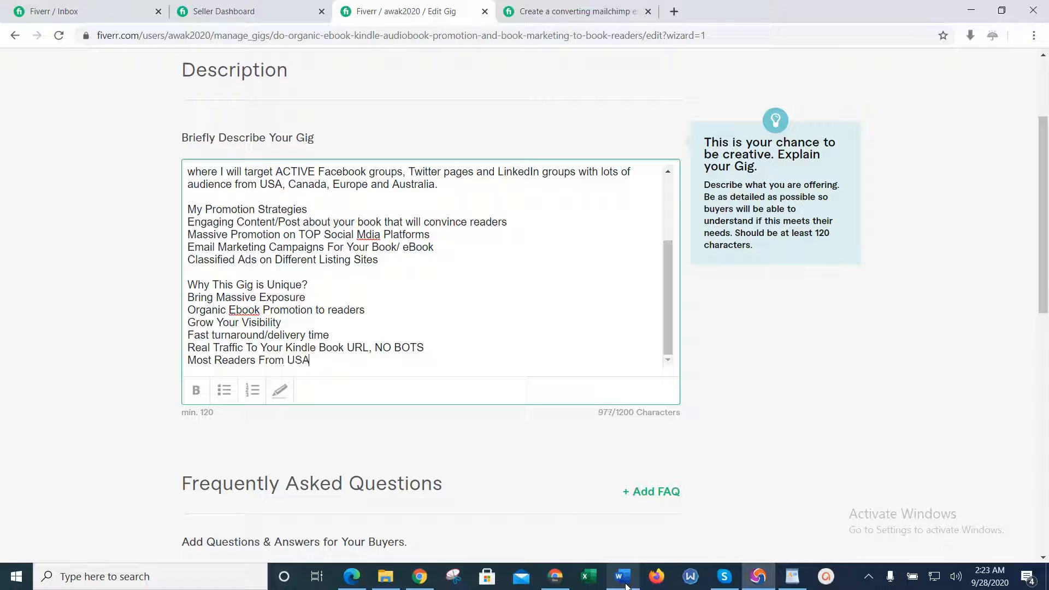
type(",")
left_click(622, 576)
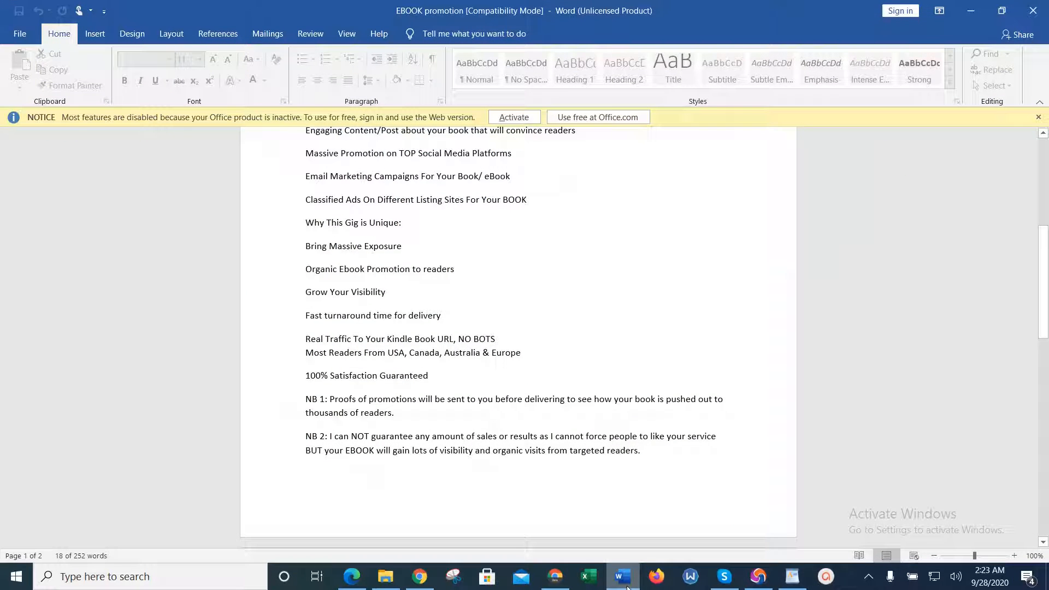
left_click(627, 587)
type("Can")
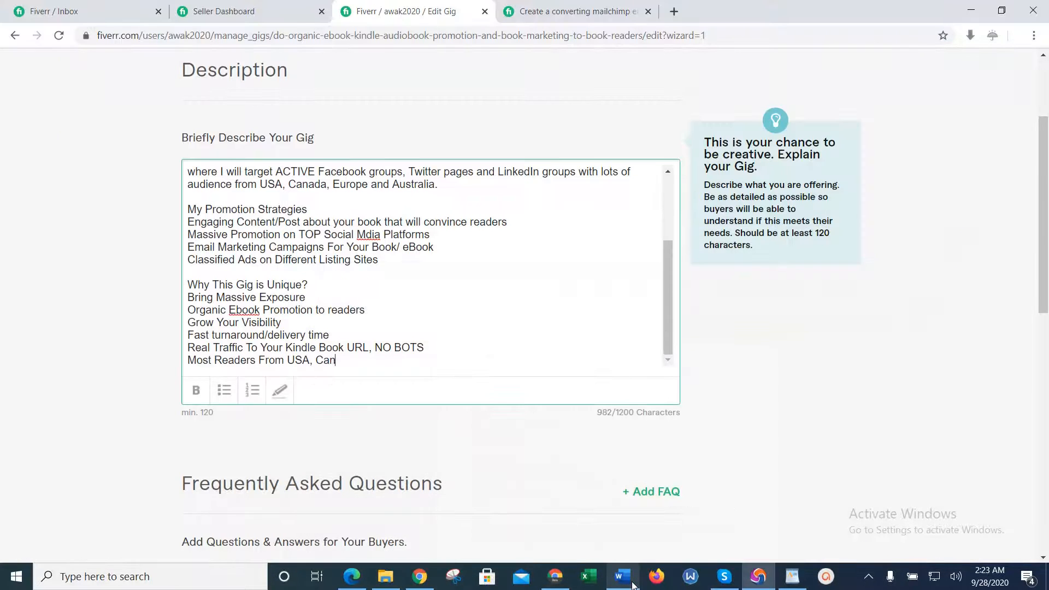
type("ada, Aus")
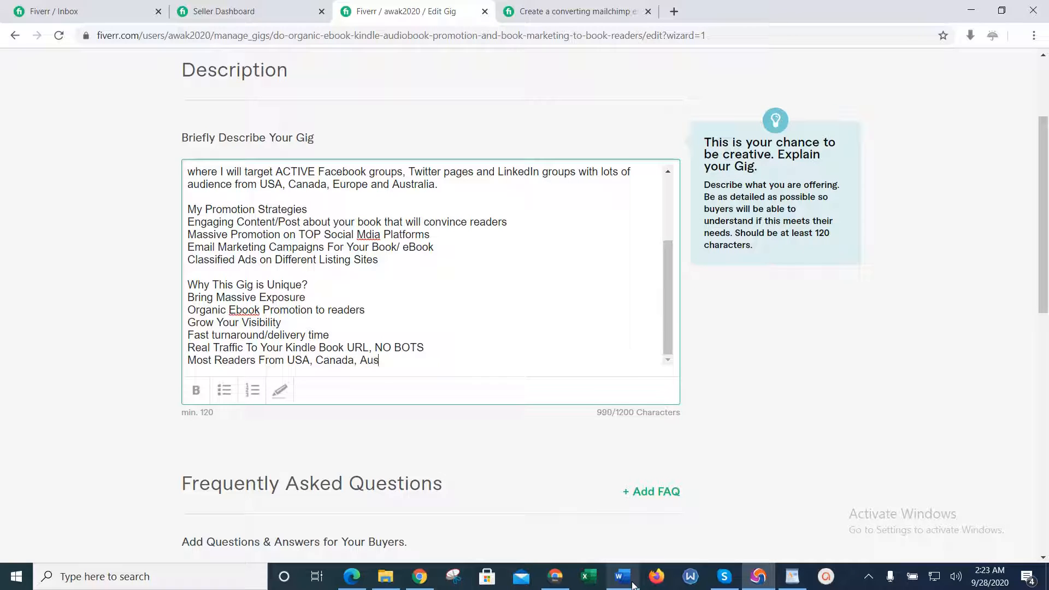
type("tralia & Eutr")
key("BackSpace")
type("rope")
Consult Word for the last unique point and add the line "100% Satisfaction Guaranteed" to the Fiverr description.
left_click(628, 582)
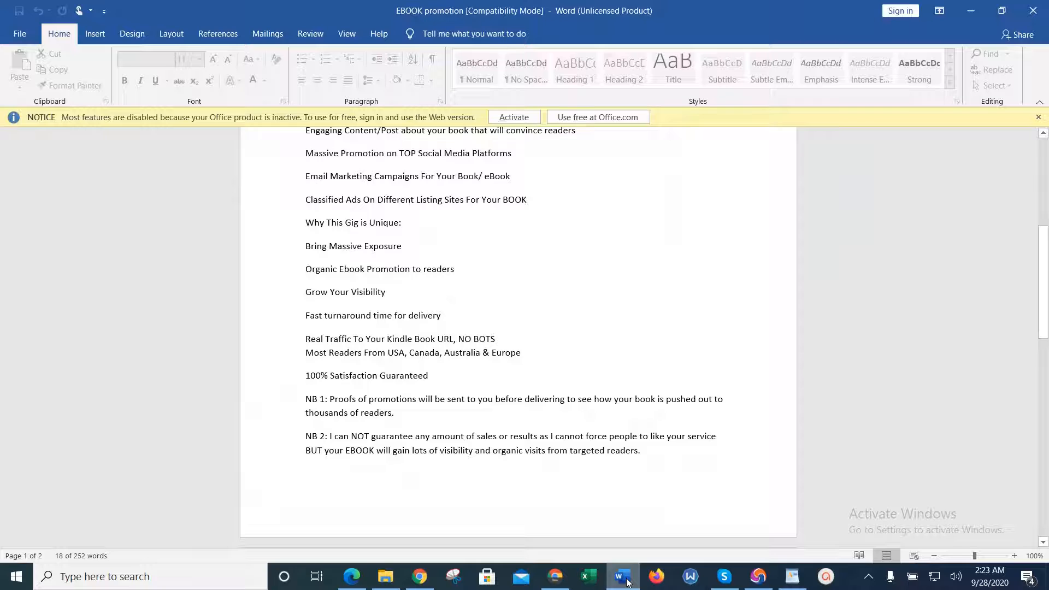
left_click(622, 582)
type("00")
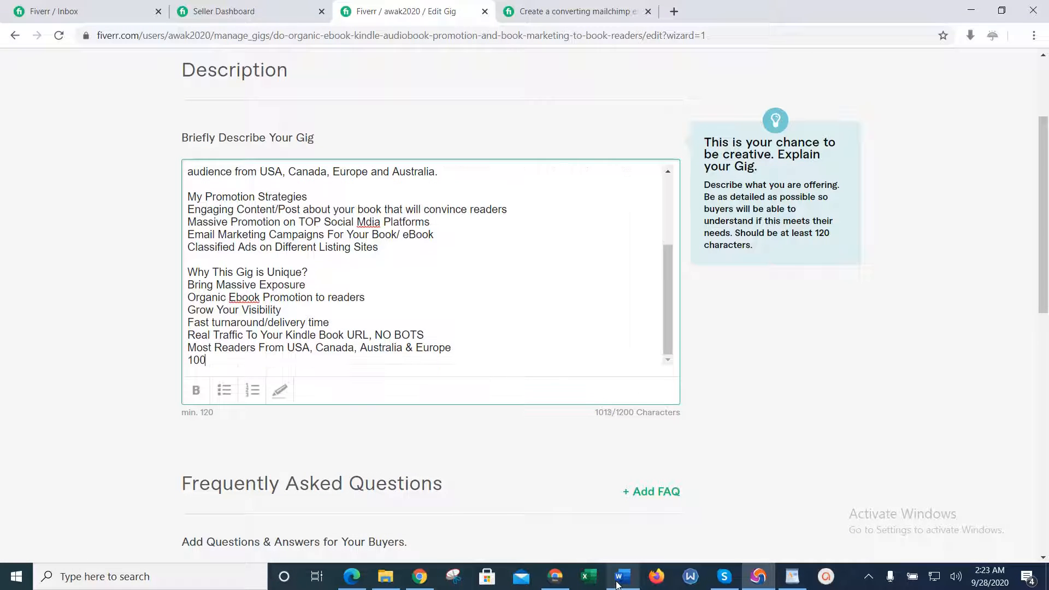
type("% Satisfaction Gua")
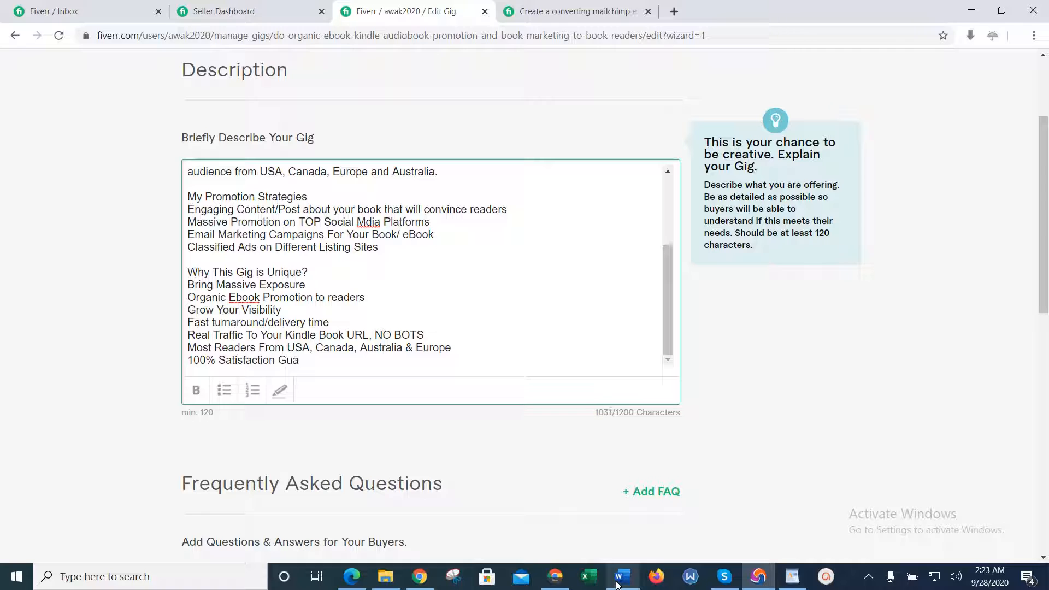
type("ranteed")
Consult Word for the first NB note and start a new Fiverr paragraph reading "NB: Proofs of promotions will be sent".
left_click(619, 581)
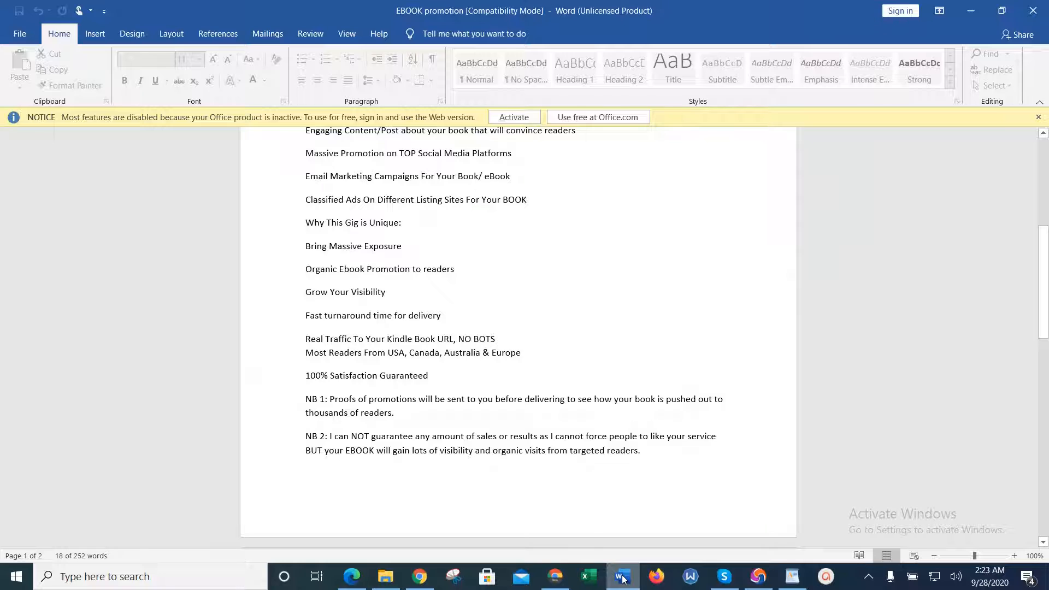
left_click(621, 580)
key("Return")
key("Return")
type("NB")
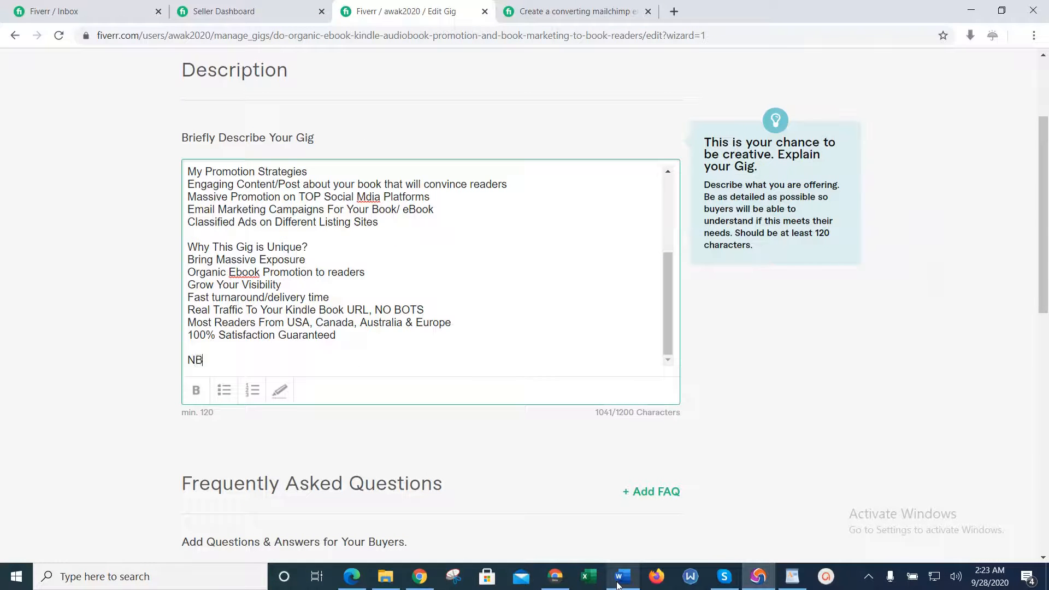
type(": Poofs")
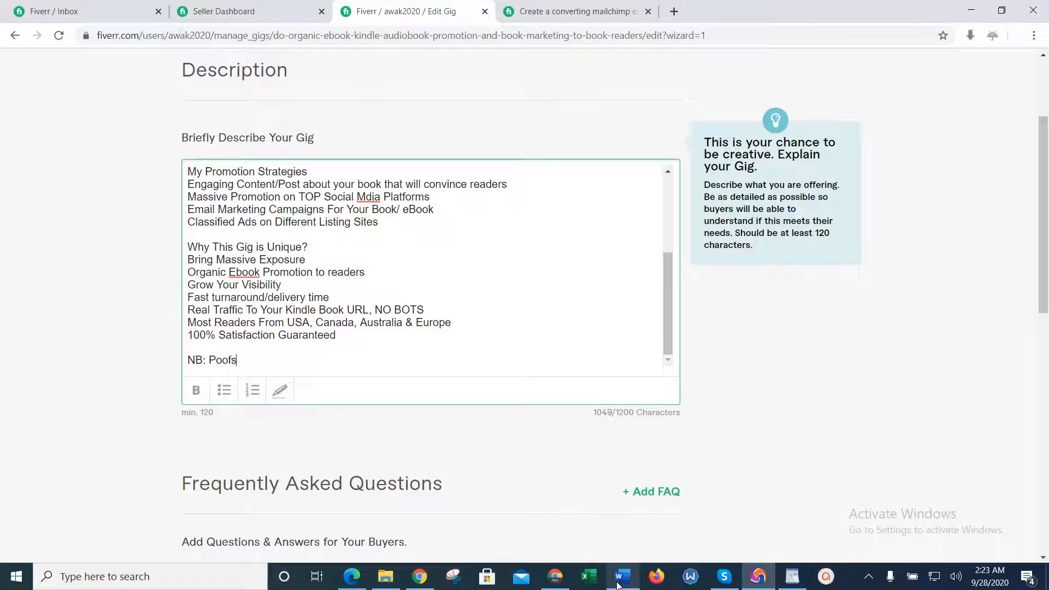
type("of")
key("BackSpace")
key("BackSpace")
key("BackSpace")
key("BackSpace")
key("BackSpace")
key("BackSpace")
type("roofs")
type(" f")
type("o")
type("f promo")
type("tions wi")
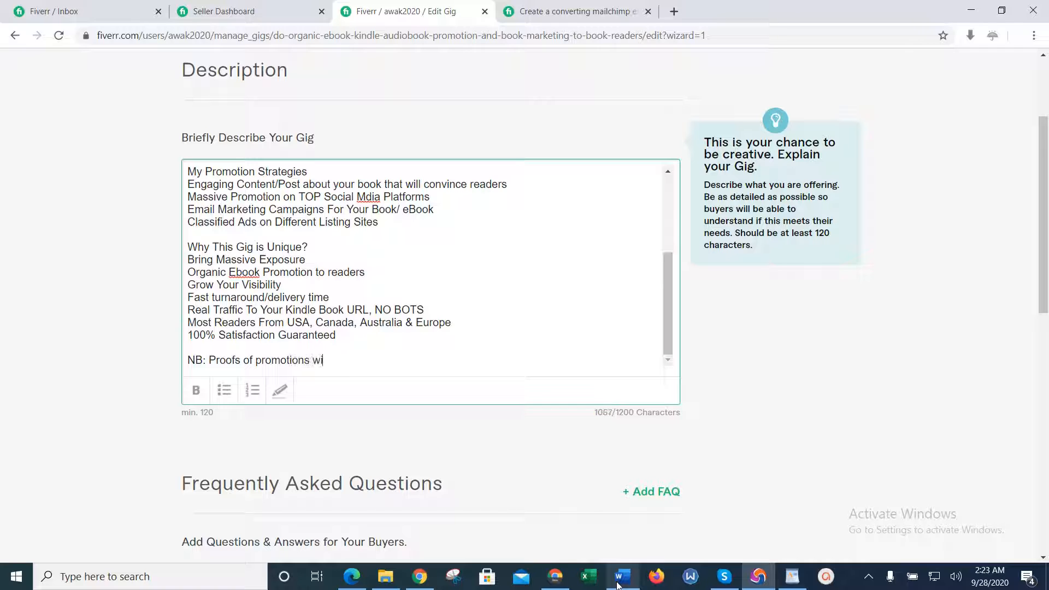
type("ll be sent")
Recheck the NB note in Word and continue the Fiverr sentence with "before delivering the order".
left_click(620, 579)
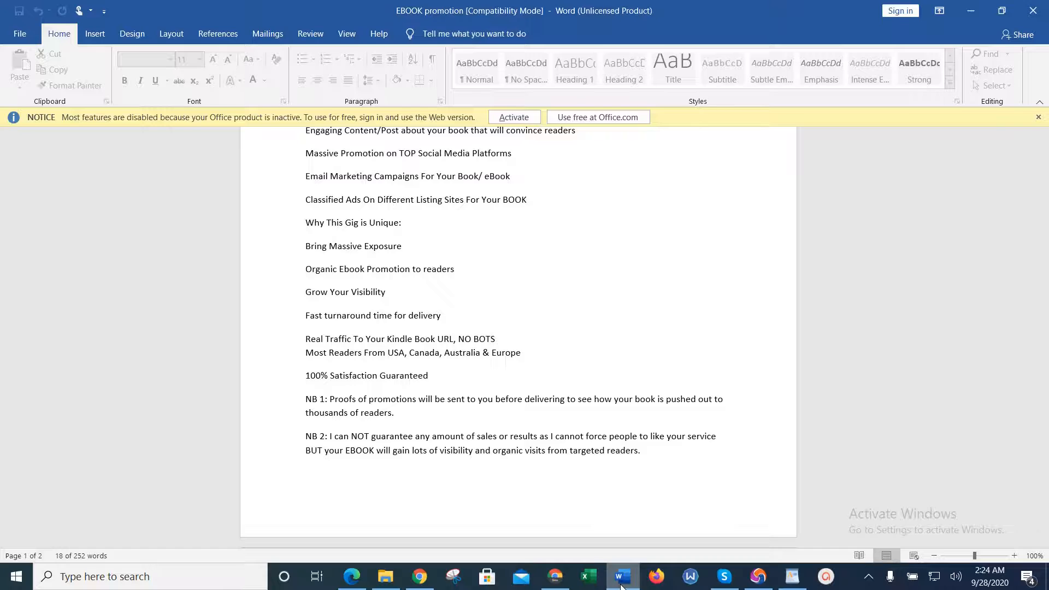
left_click(621, 584)
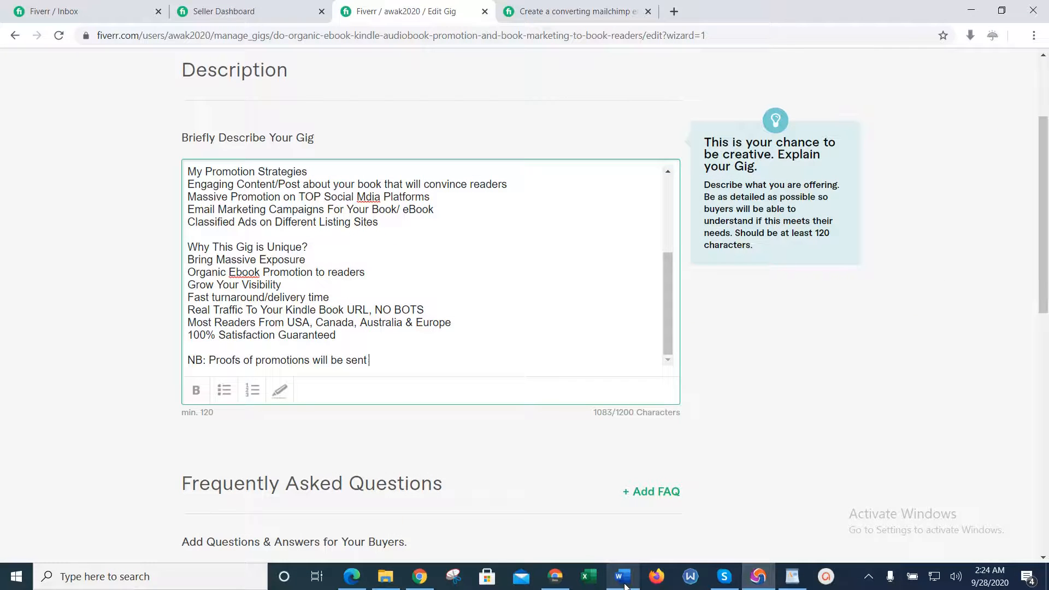
type("before delivering the order")
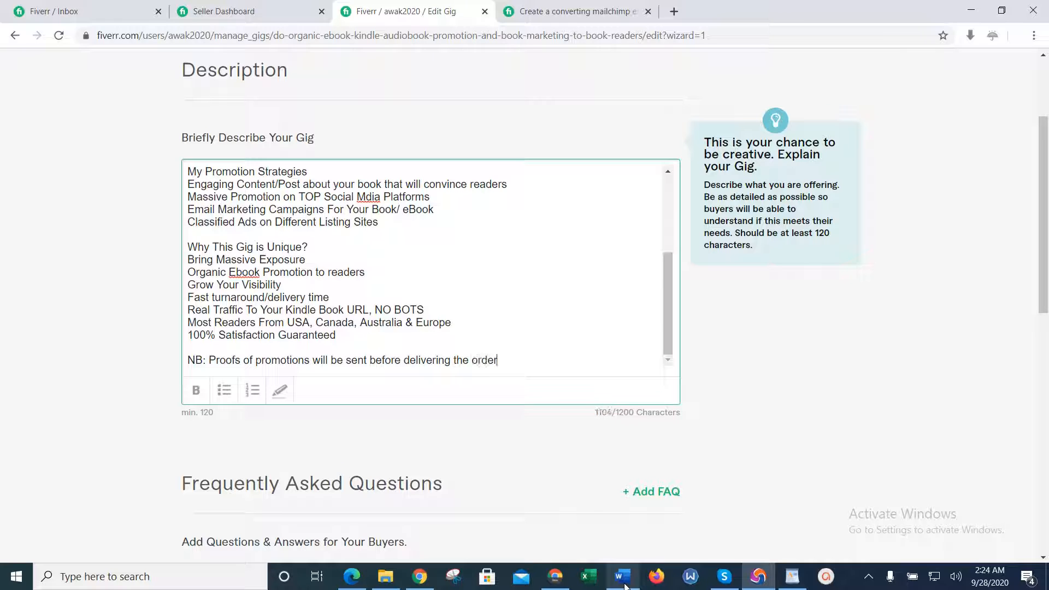
Check the NB note in Word and replace "the order" with "to see how your book is been pushed out to thousands of readers".
left_click(625, 586)
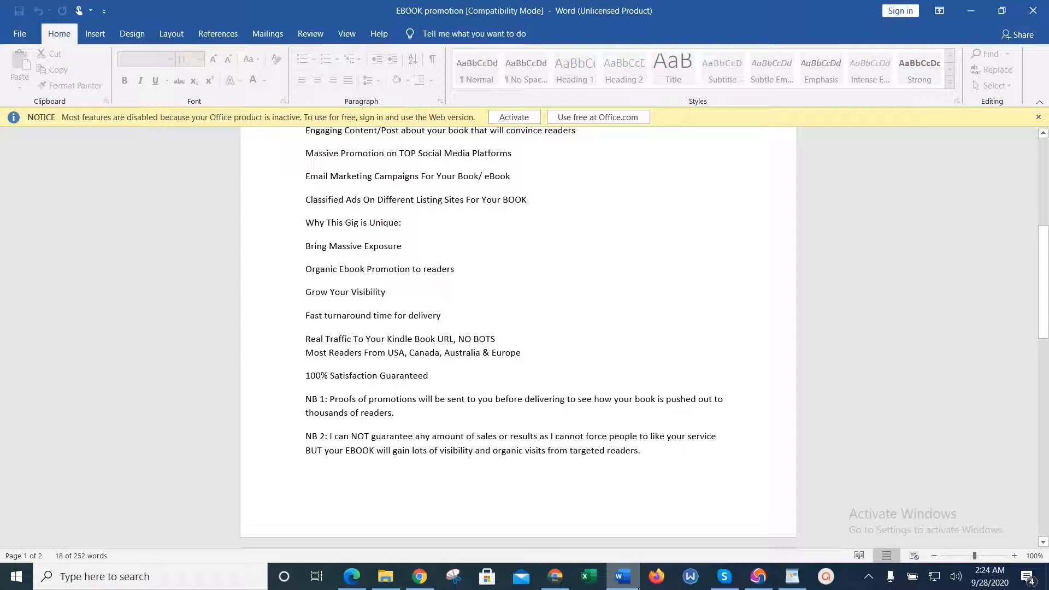
left_click(621, 585)
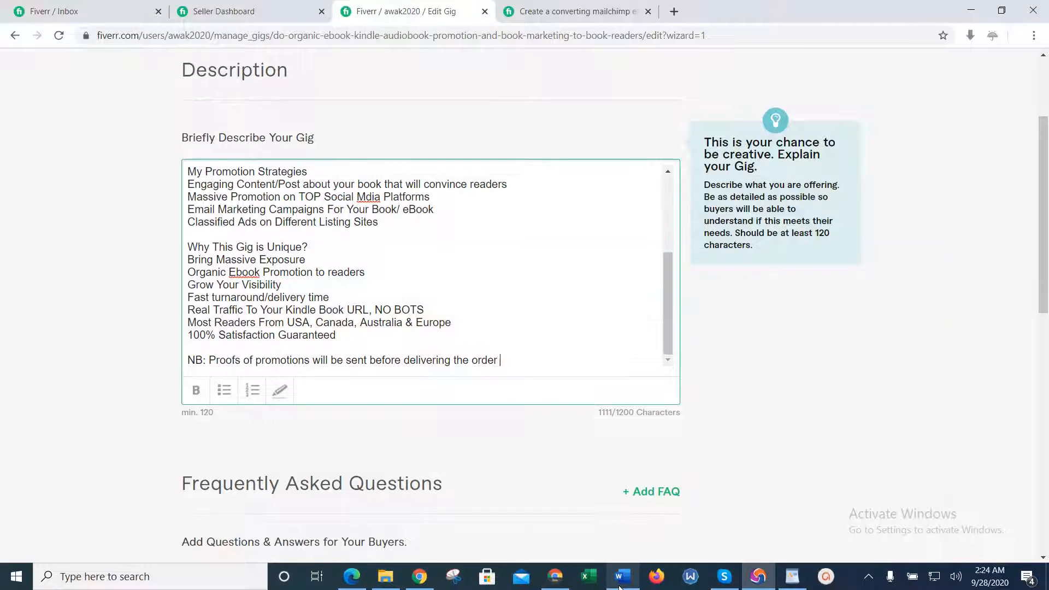
type("to")
key("BackSpace")
key("BackSpace")
key("BackSpace")
key("BackSpace")
key("BackSpace")
key("BackSpace")
key("BackSpace")
key("BackSpace")
key("BackSpace")
key("BackSpace")
key("BackSpace")
type("o see jhow your ")
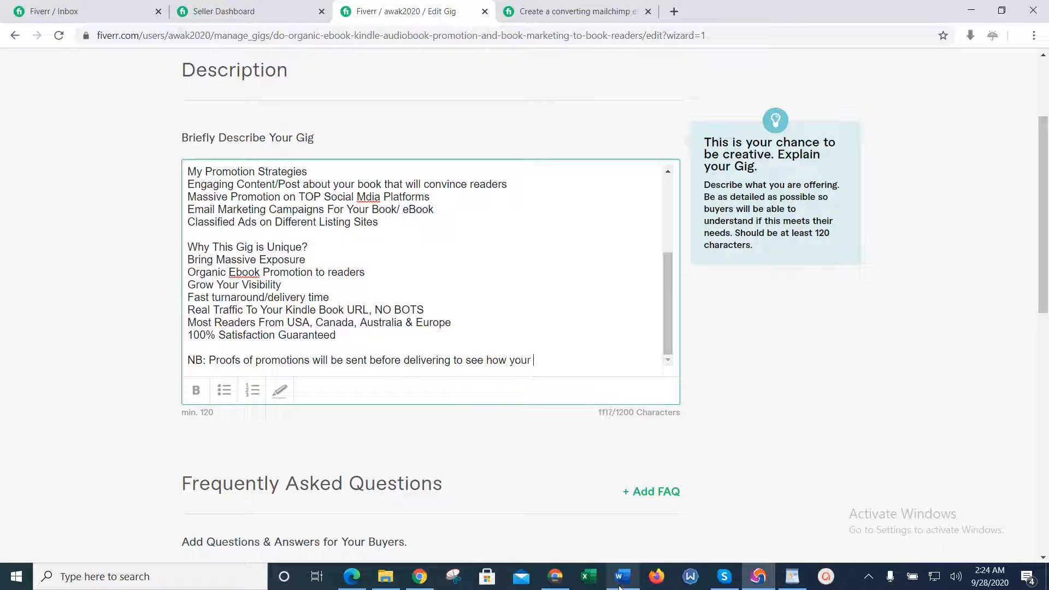
type("b")
type("ook is been pushed out t")
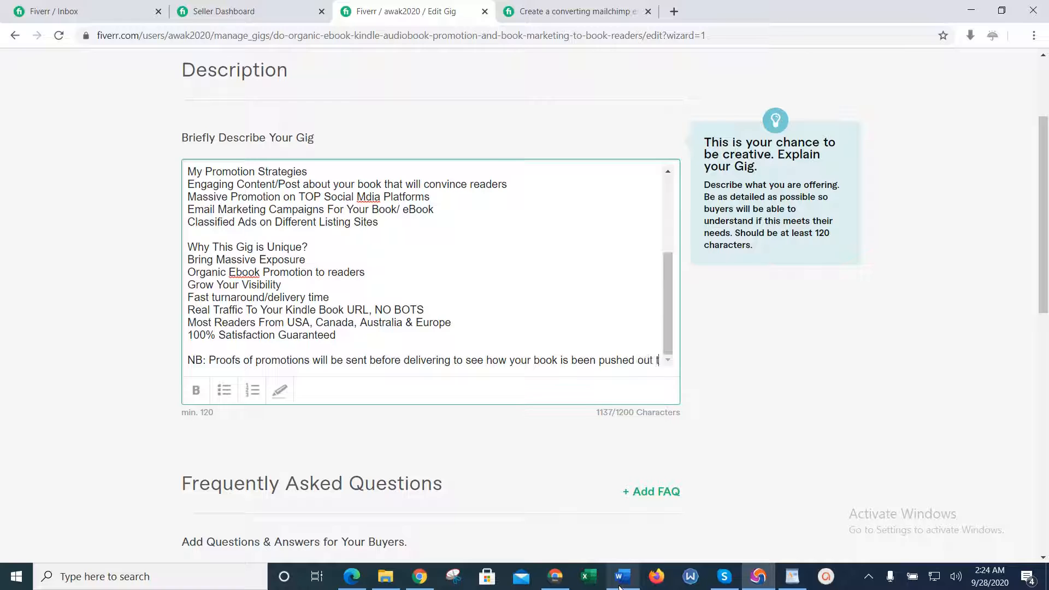
type("o thousnads")
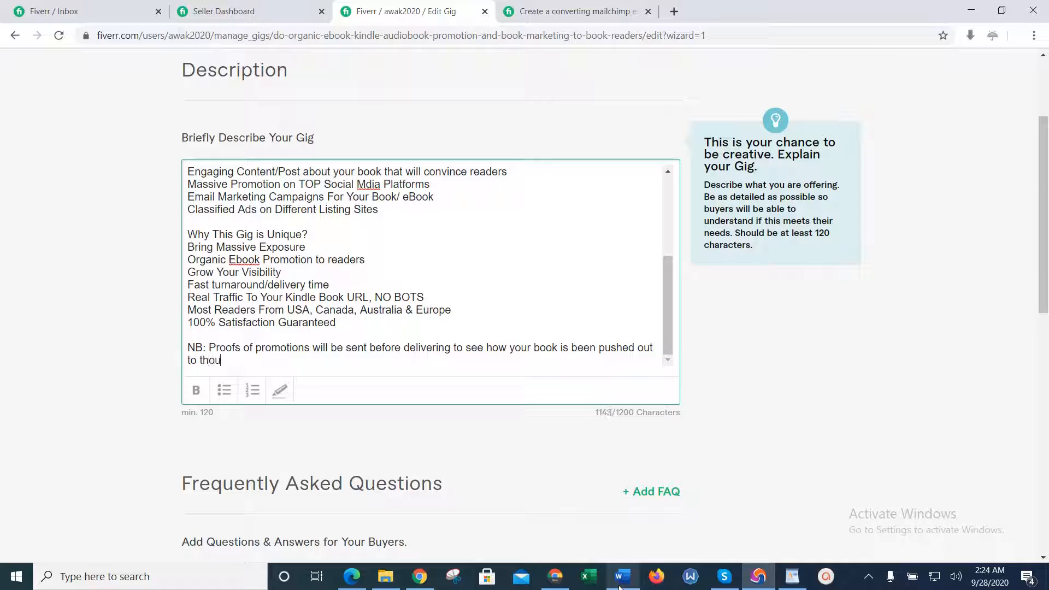
key("BackSpace")
key("BackSpace")
key("BackSpace")
key("BackSpace")
key("BackSpace")
type("ands of readers")
Read the remaining Word text and add "Want to get started?" as a new paragraph at the end of the Fiverr description.
left_click(621, 584)
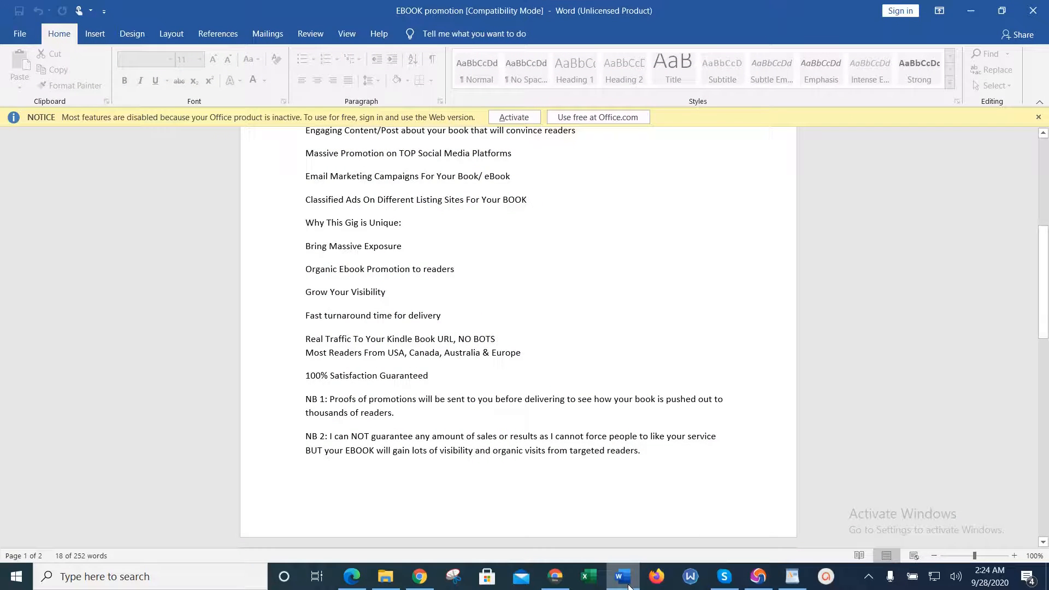
scroll(628, 586, "down", 5)
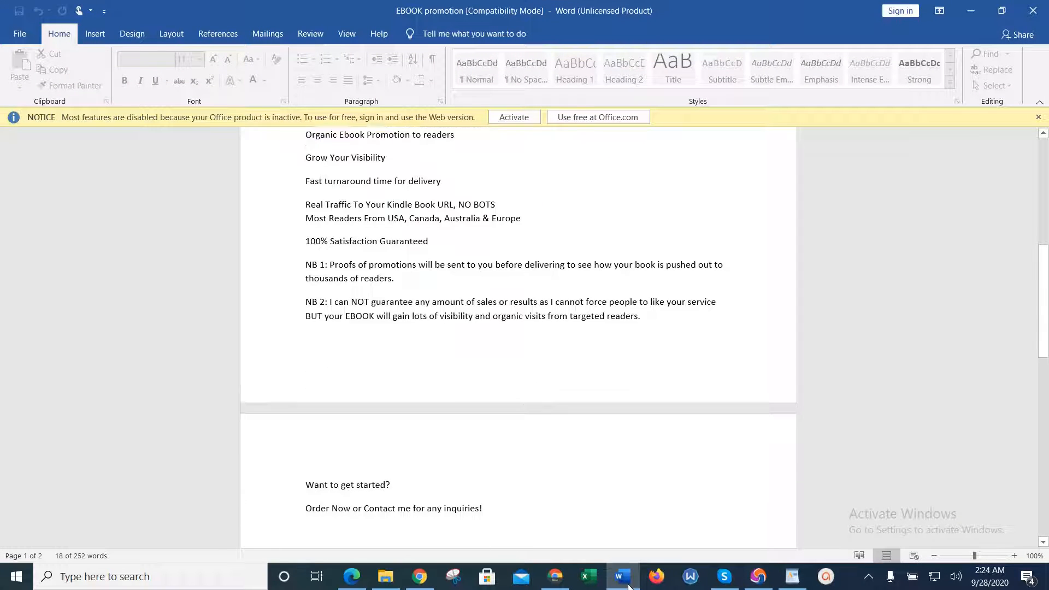
scroll(628, 586, "down", 1)
scroll(628, 587, "down", 1)
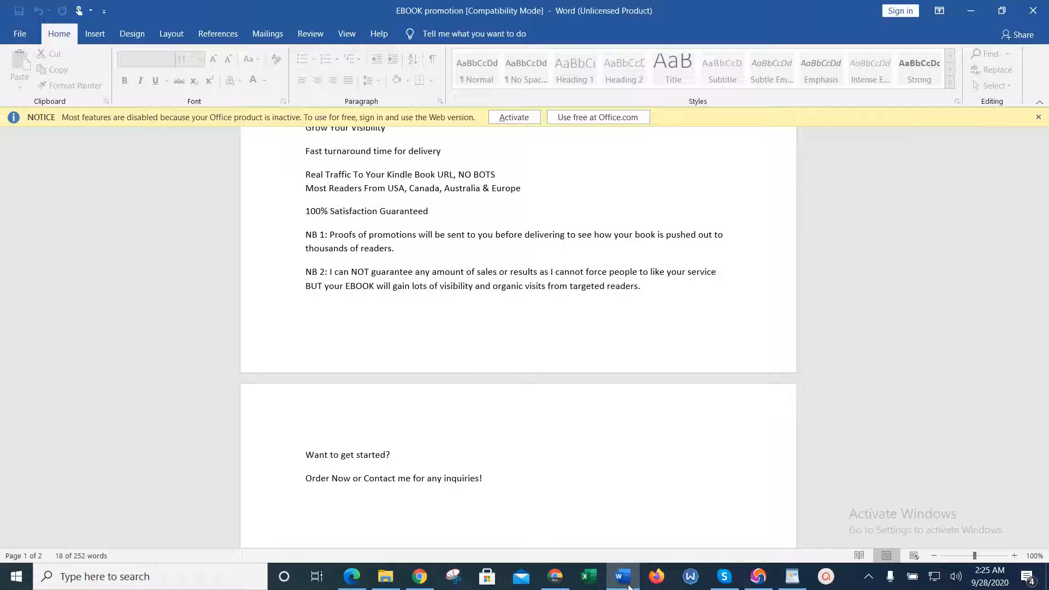
left_click(759, 582)
key("Return")
key("Return")
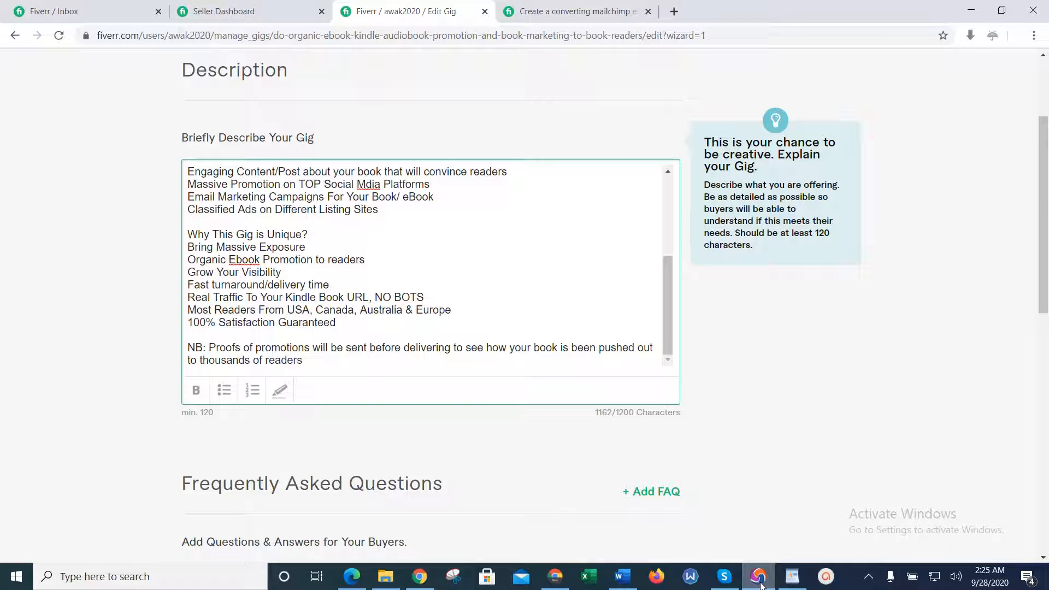
type("Want to get")
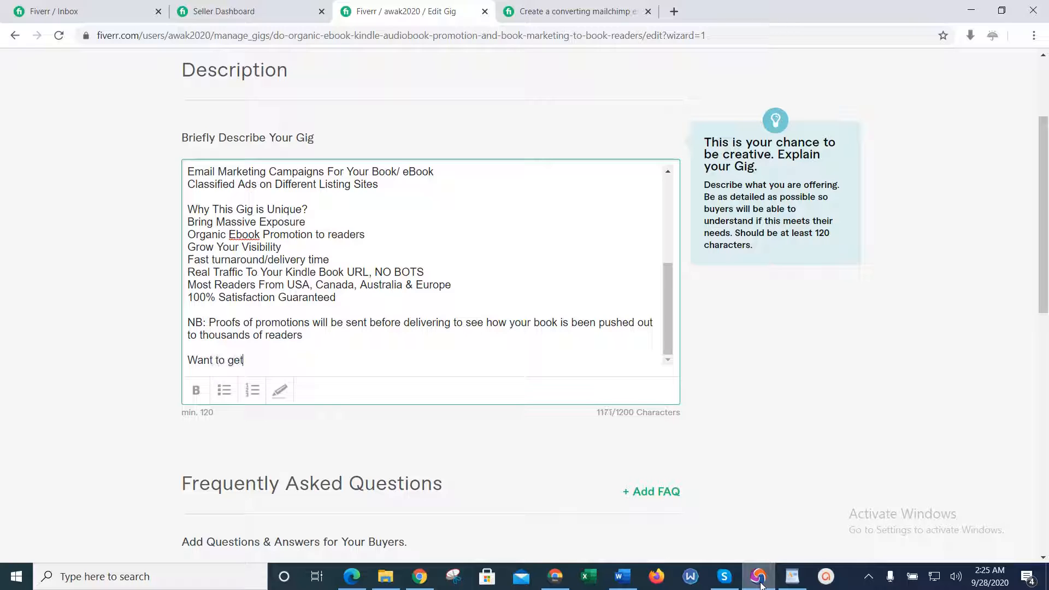
type(" started?")
Add the closing line "Order me now or contact for inquiries!" below "Want to get started?", with a blank line between them.
key("Return")
type("Order m")
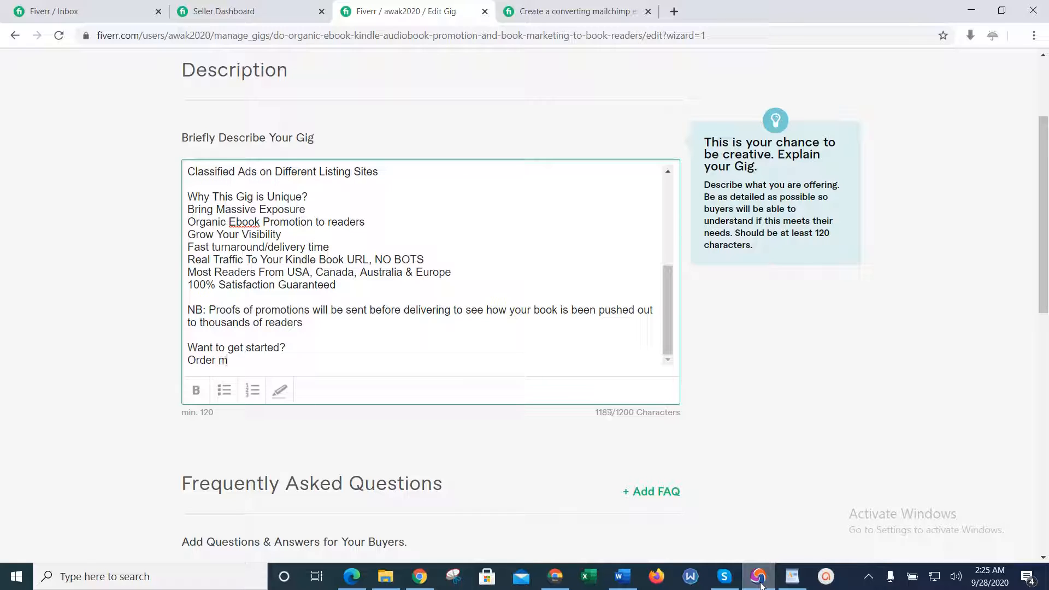
type("e now or contac")
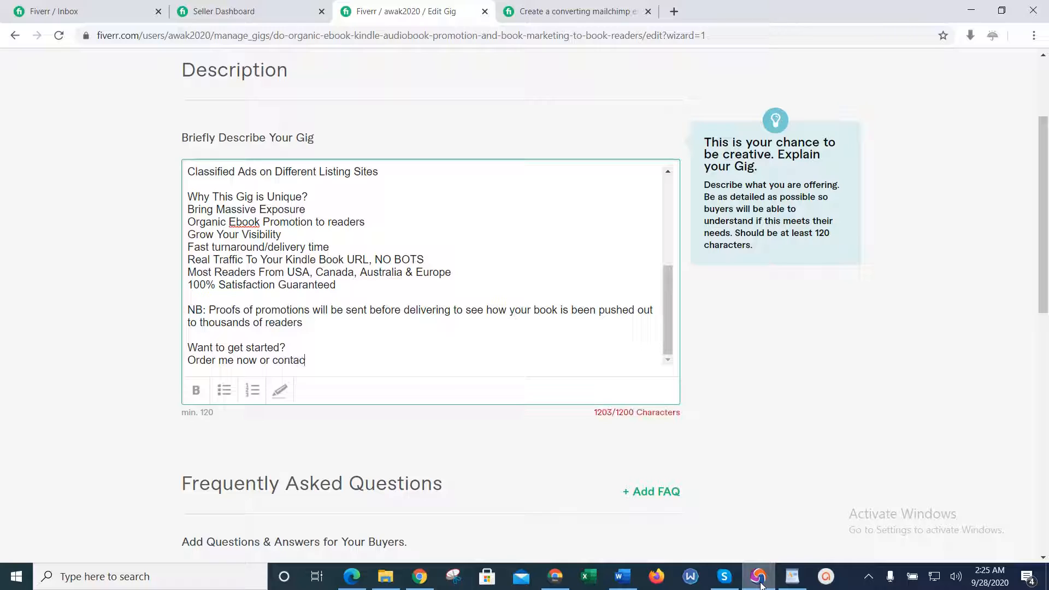
type("t for inquireis")
key("BackSpace")
key("BackSpace")
key("BackSpace")
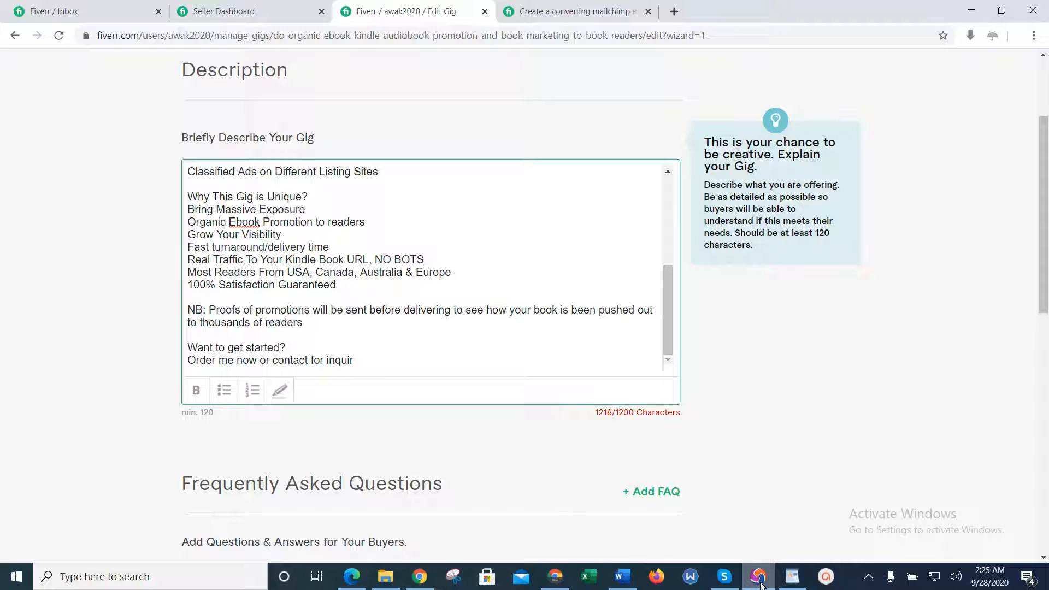
type("ies!")
left_click(327, 350)
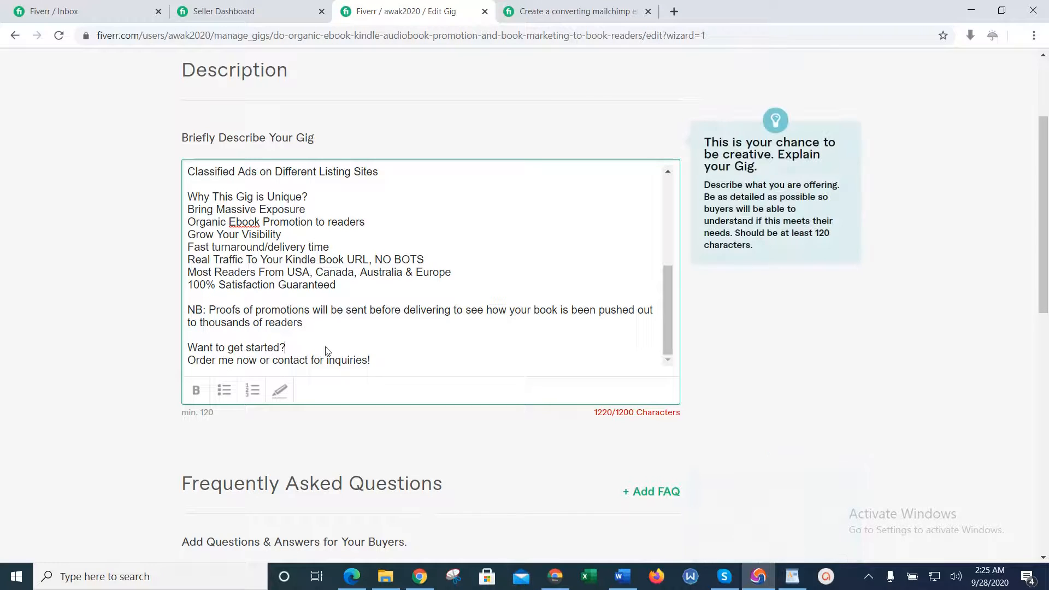
key("Return")
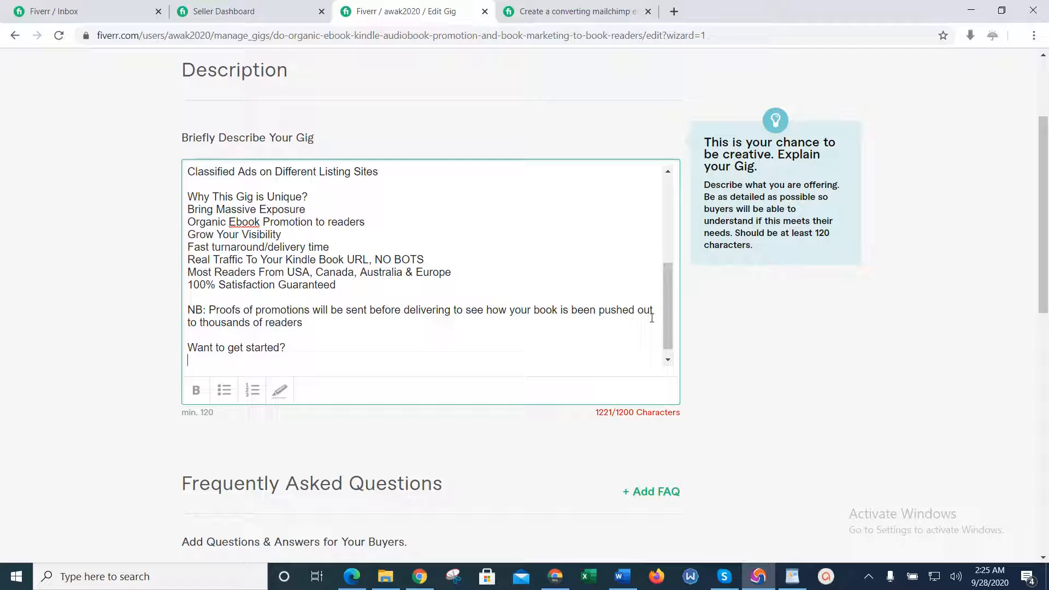
Shorten the turnaround/delivery line in the "Why This Gig is Unique?" section to "Fast turnaround time".
mouse_move(667, 330)
left_mouse_down()
mouse_move(669, 349)
mouse_move(664, 320)
left_mouse_up()
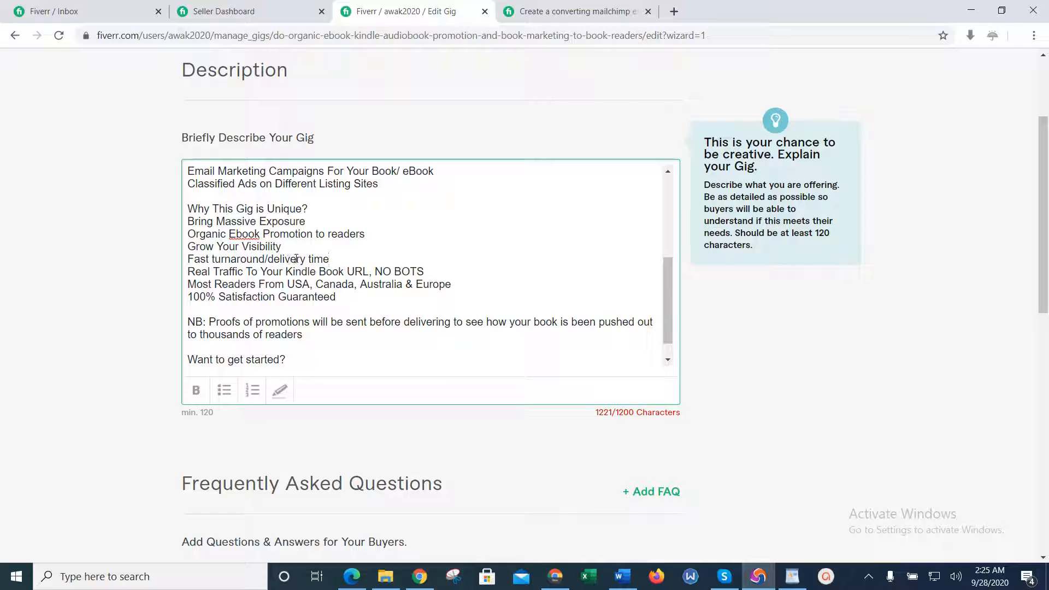
left_click_drag(325, 259, 268, 255)
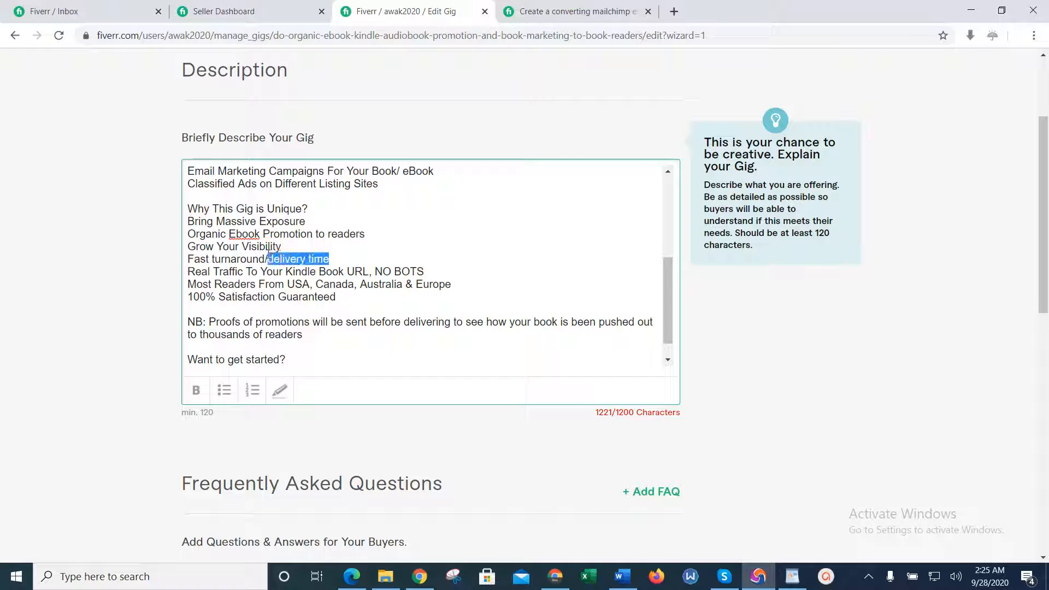
key("BackSpace")
key("BackSpace")
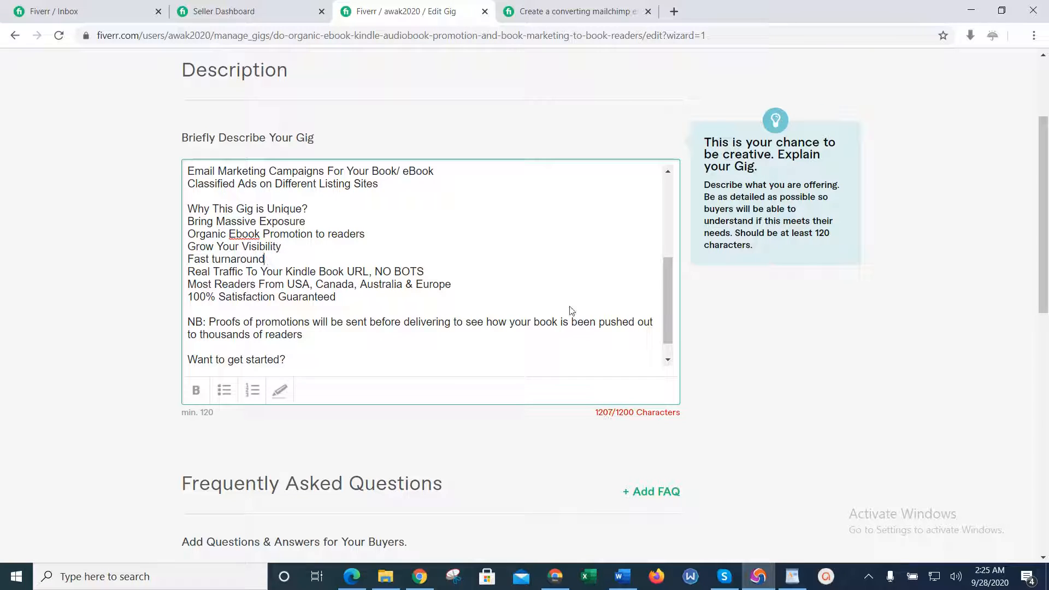
type("time")
Remove "about your book" from the "Engaging Content/Post" line under "My Promotion Strategies".
left_click_drag(669, 303, 666, 264)
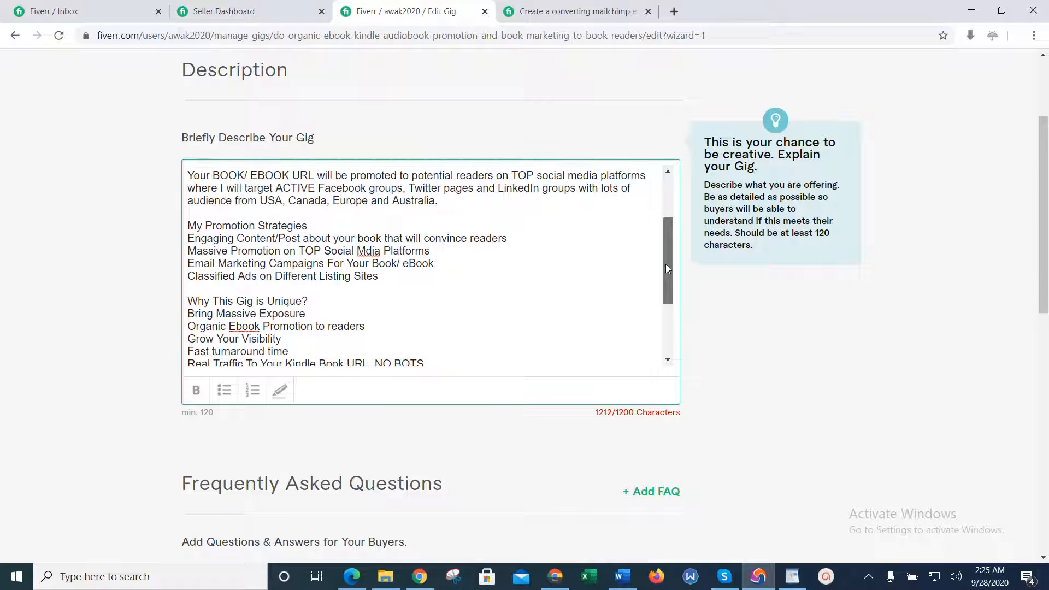
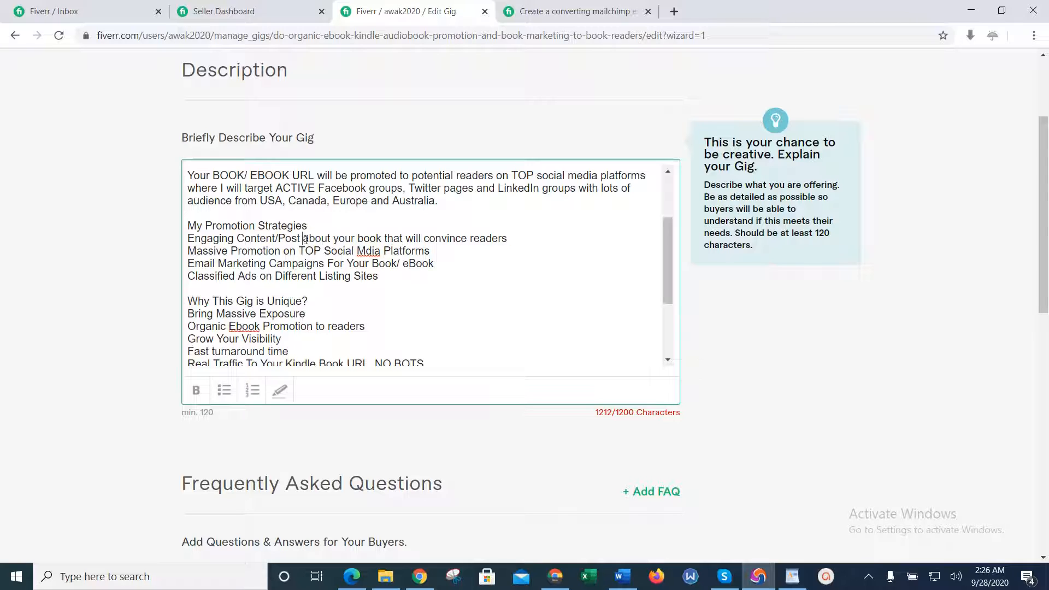
left_click_drag(304, 239, 382, 238)
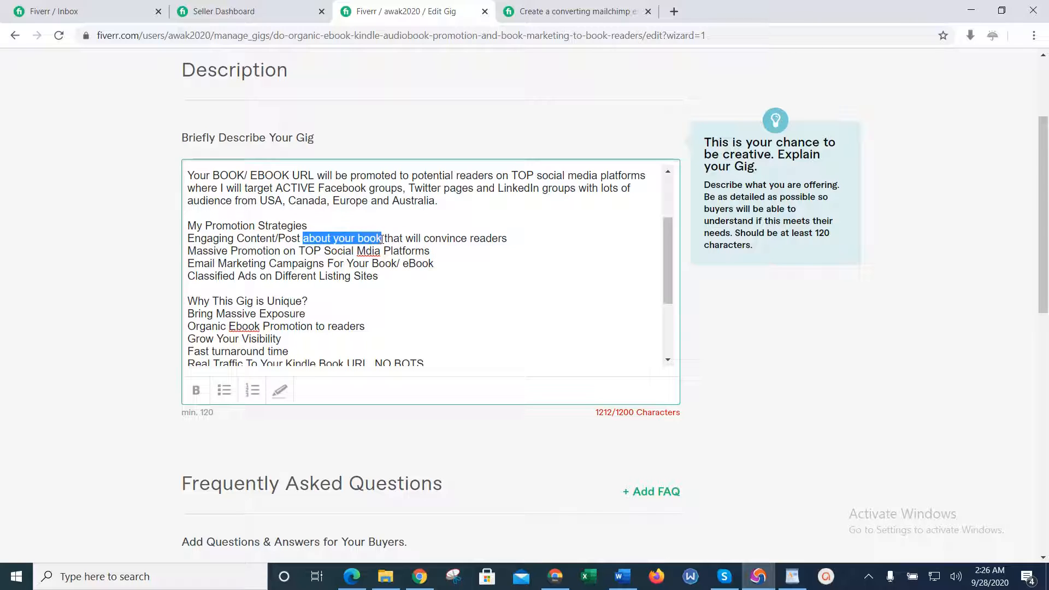
key("BackSpace")
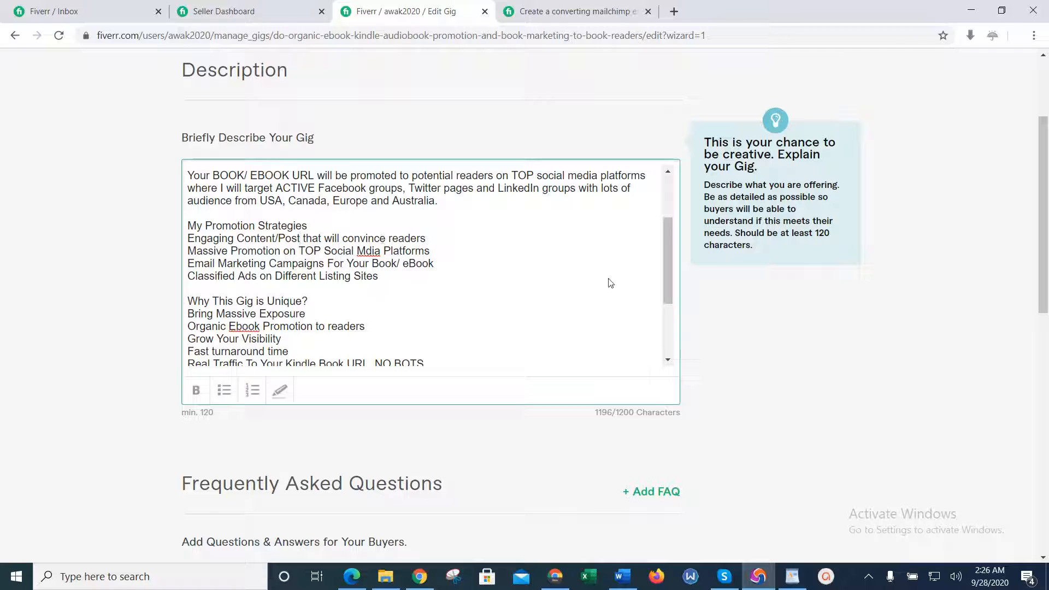
mouse_move(668, 274)
left_mouse_down()
mouse_move(667, 196)
mouse_move(663, 344)
mouse_move(660, 245)
mouse_move(661, 273)
left_mouse_up()
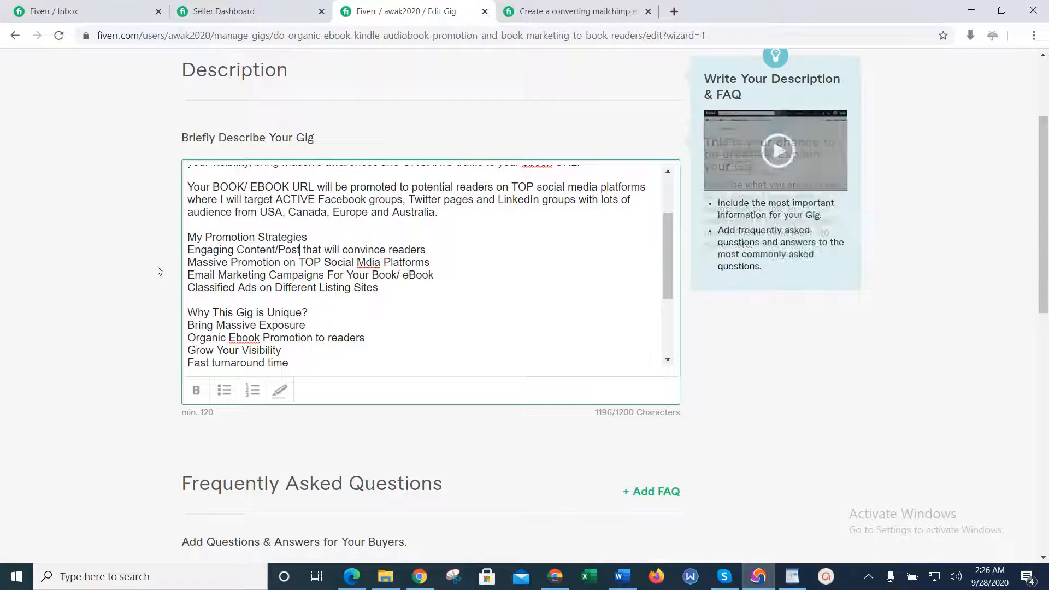
left_click_drag(190, 250, 383, 294)
left_click(196, 389)
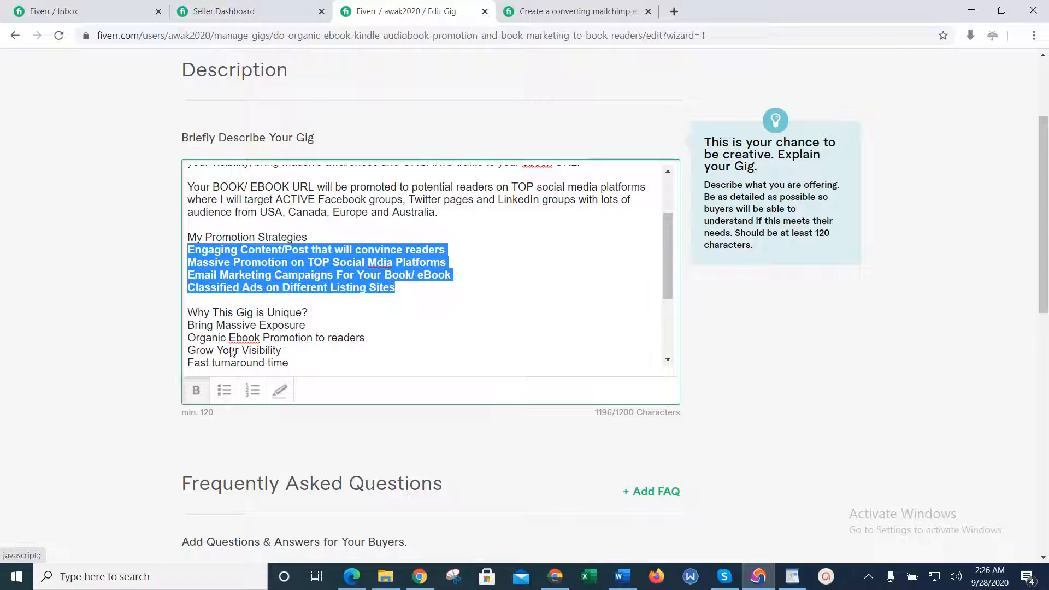
key("ctrl+z")
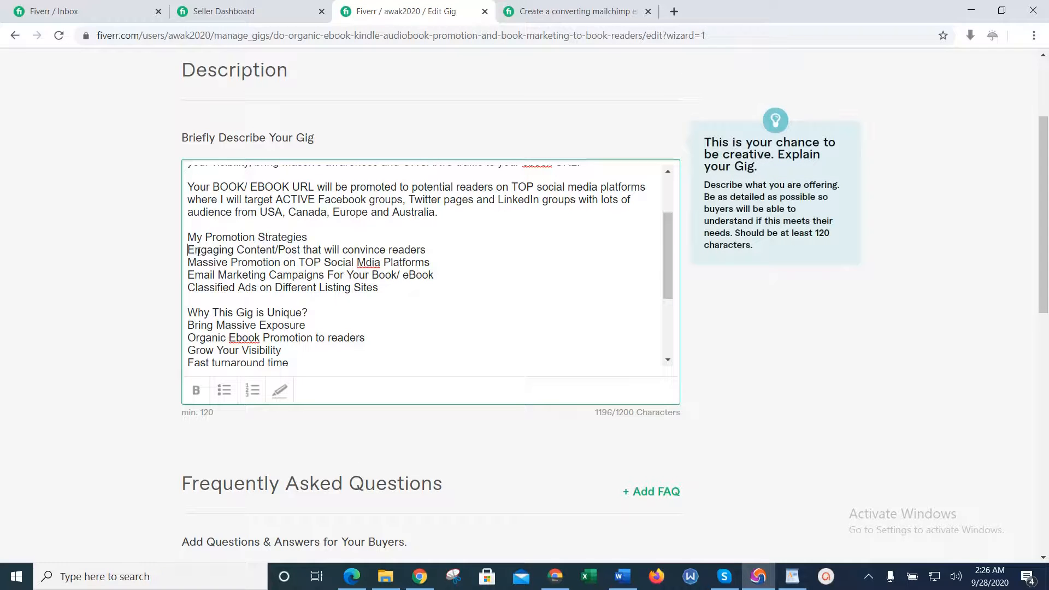
Turn the lines under "My Promotion Strategies" and "Why This Gig is Unique?" into bulleted lists, with a blank line below each heading.
left_click_drag(188, 250, 379, 288)
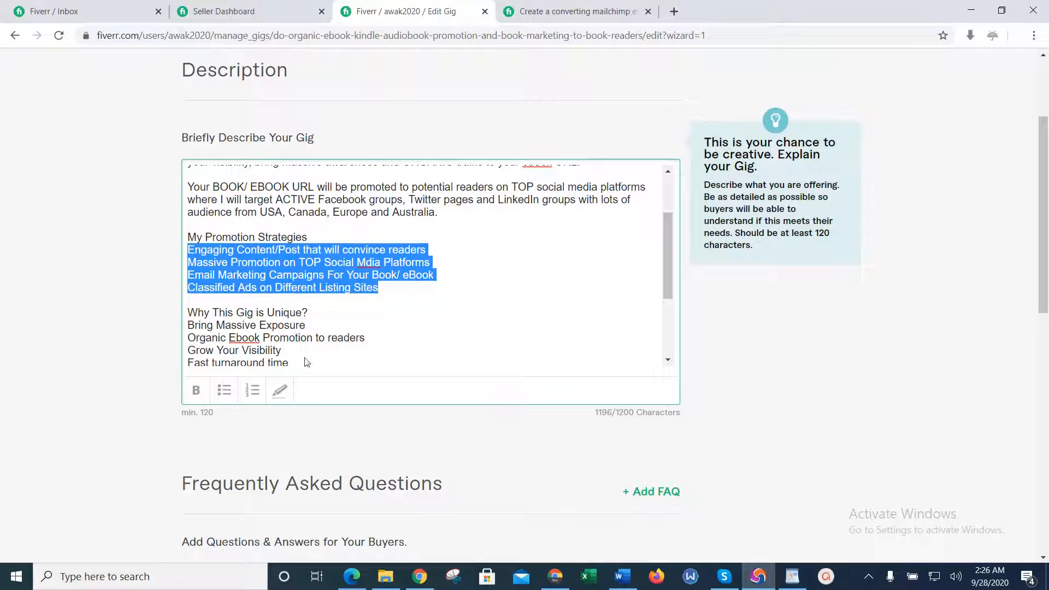
left_click(224, 389)
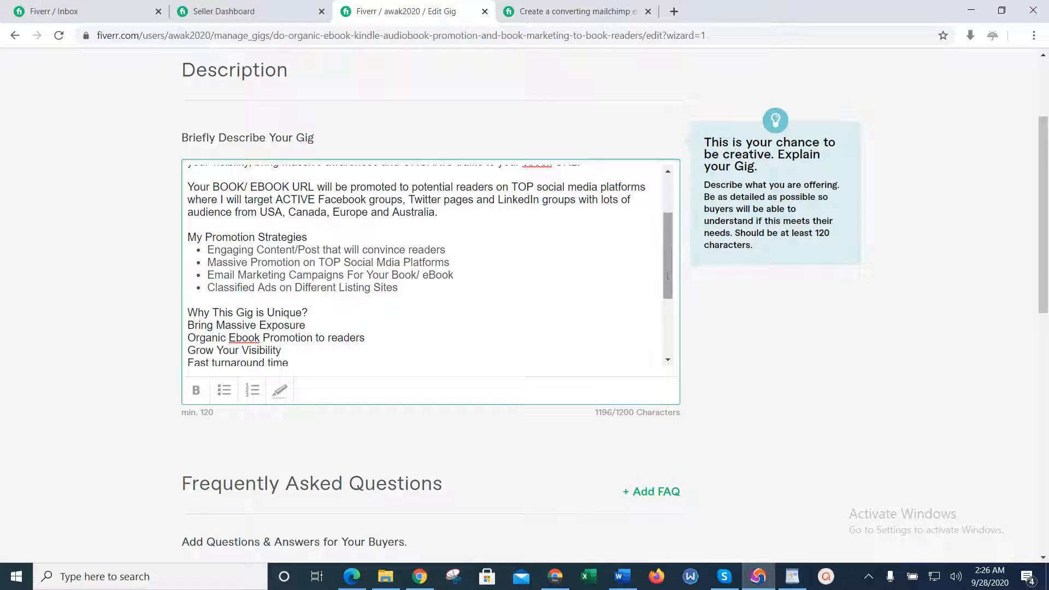
left_click_drag(668, 276, 635, 302)
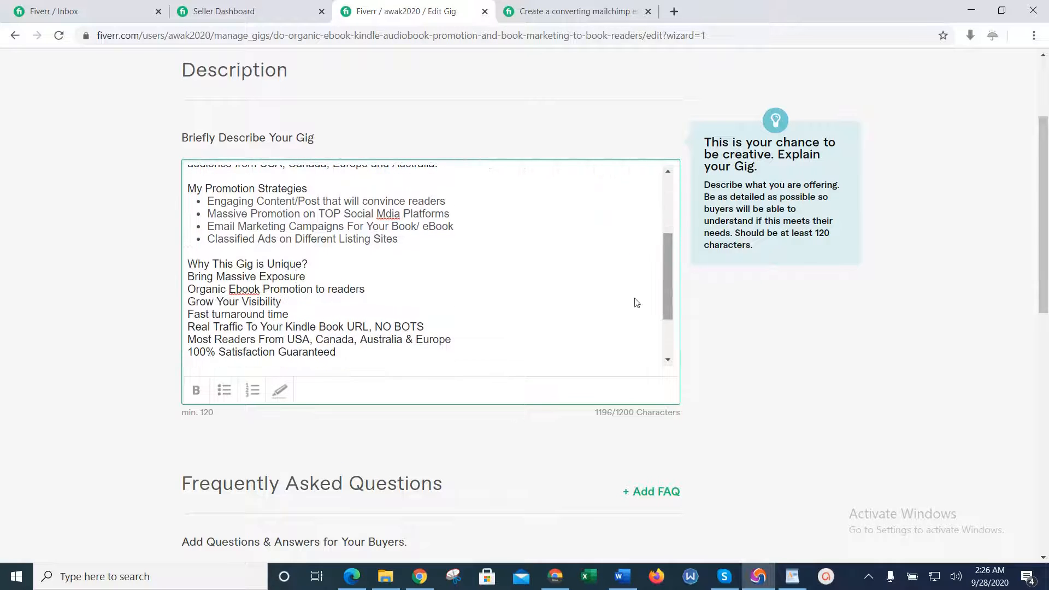
left_click_drag(188, 277, 335, 271)
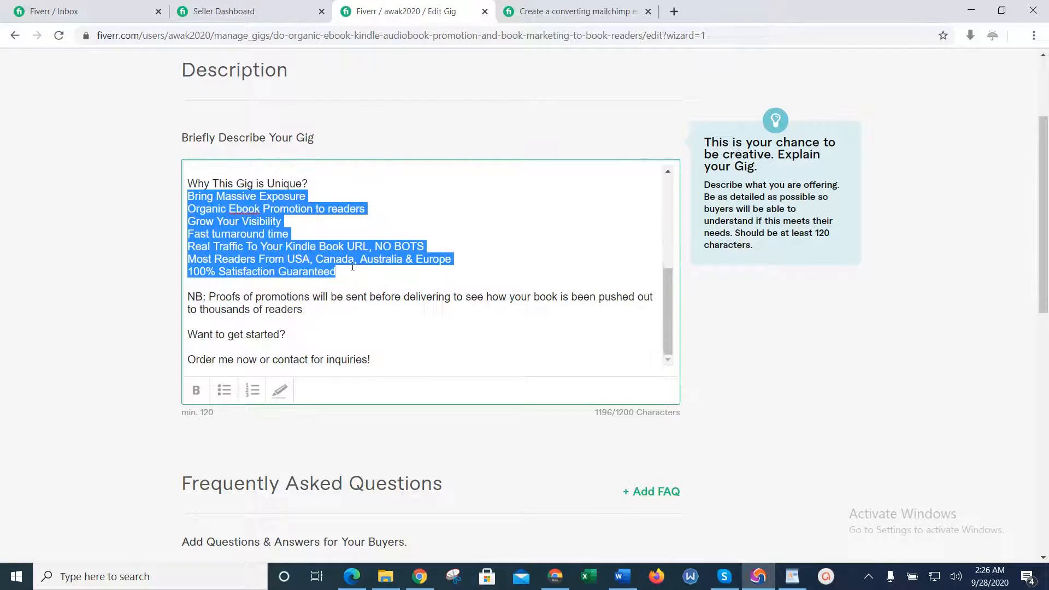
left_click(224, 390)
left_click(322, 184)
key("Return")
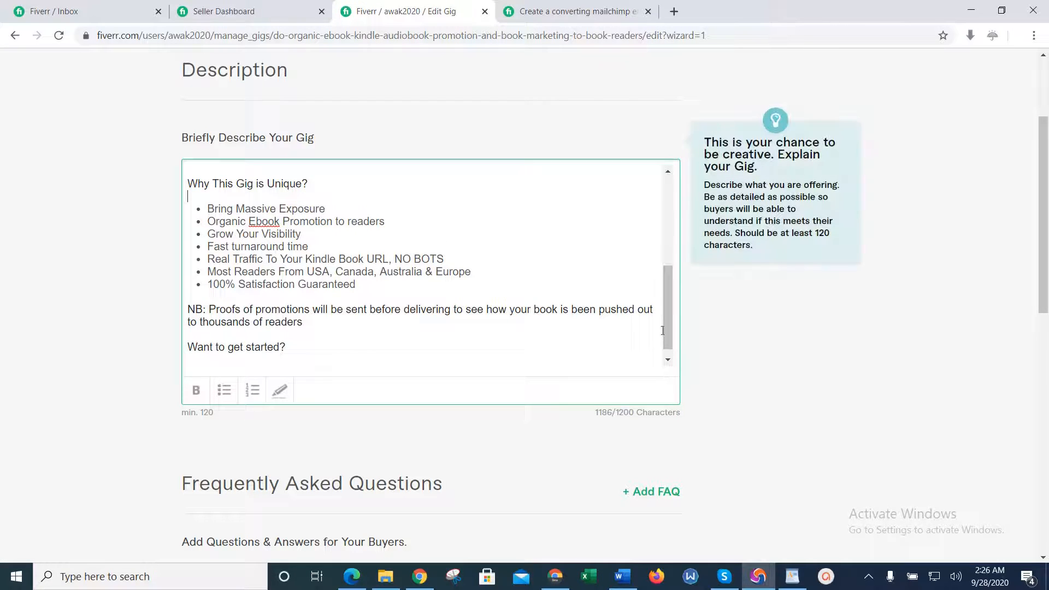
left_click_drag(667, 329, 665, 265)
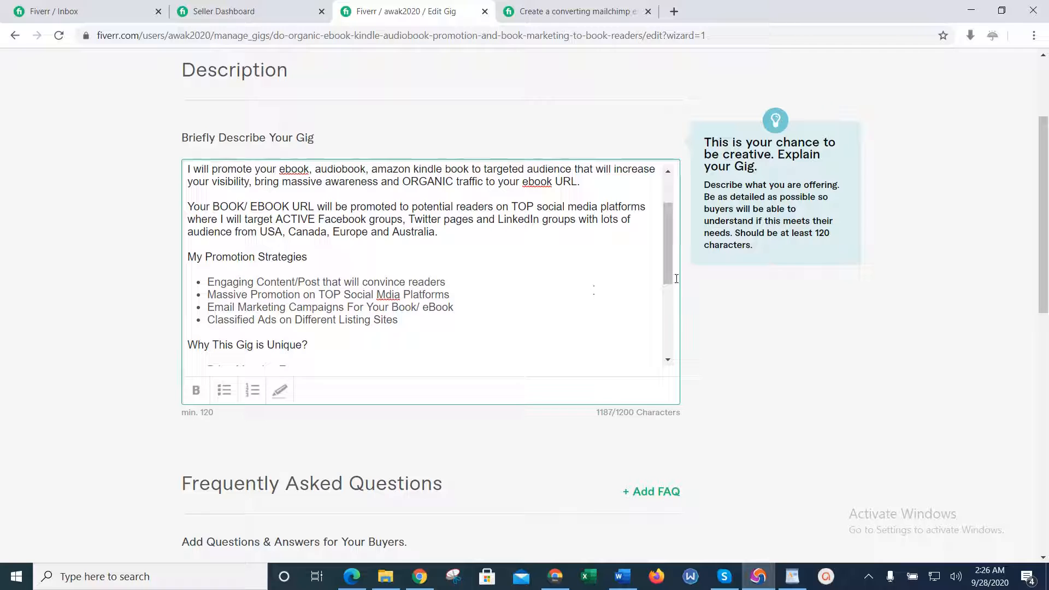
Highlight and bold "ebook, audiobook, amazon kindle book" in the "I will promote your" paragraph.
left_click_drag(667, 263, 666, 195)
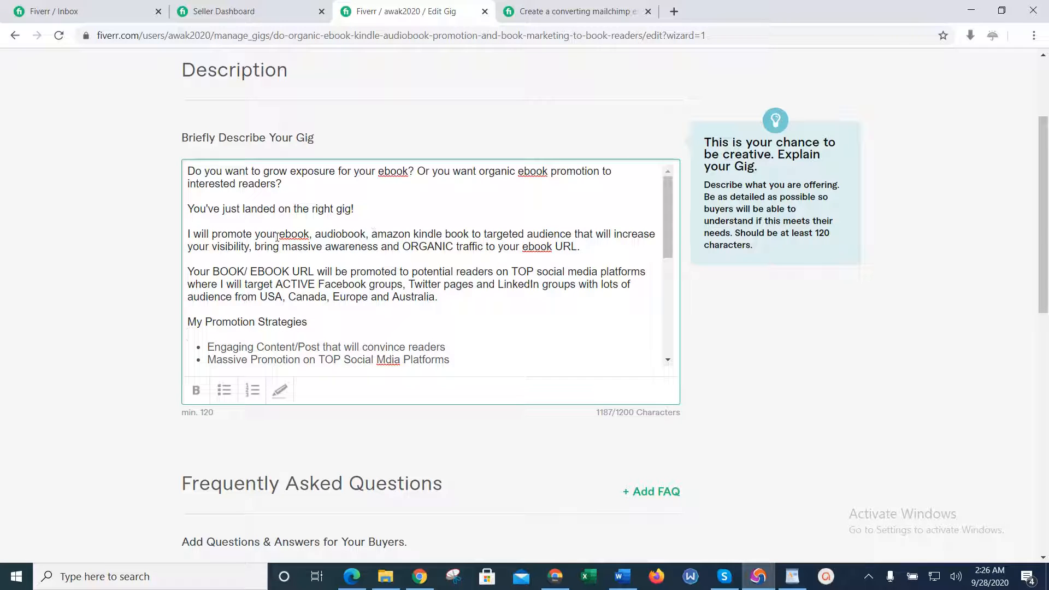
left_click_drag(280, 234, 469, 234)
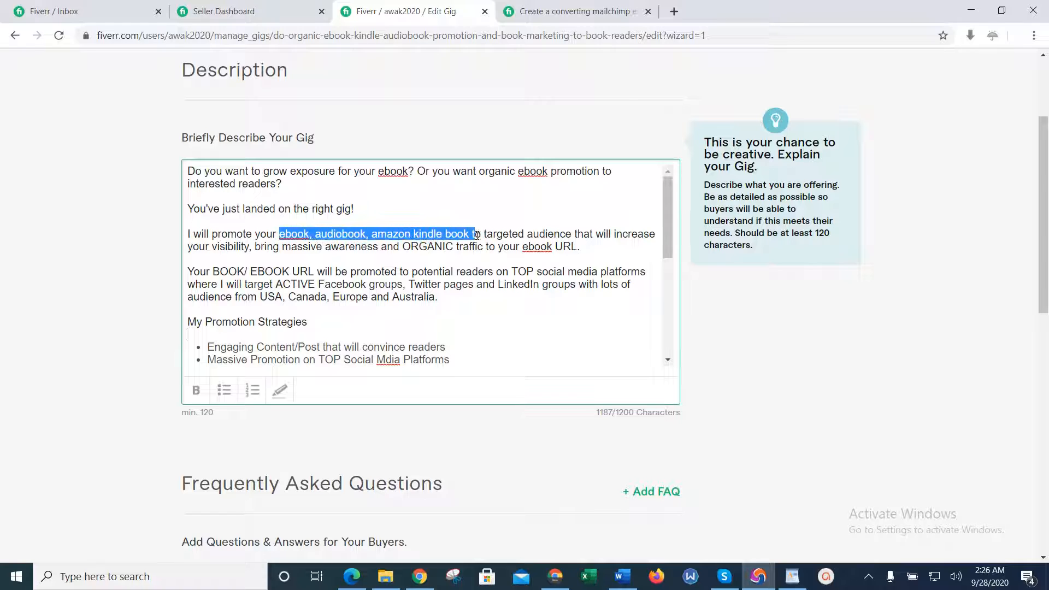
left_click(279, 388)
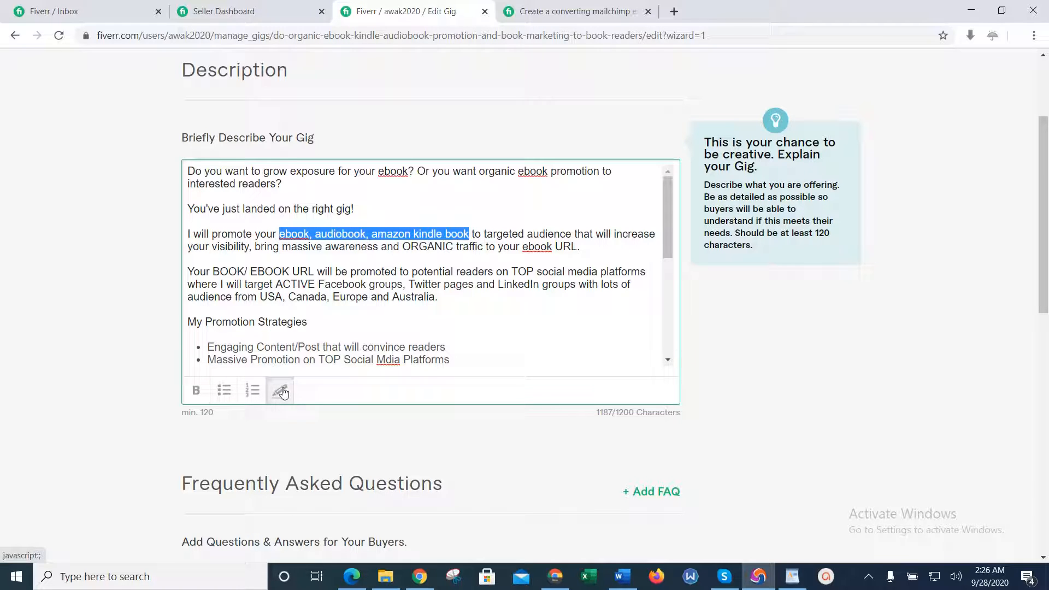
left_click(196, 390)
left_click(349, 313)
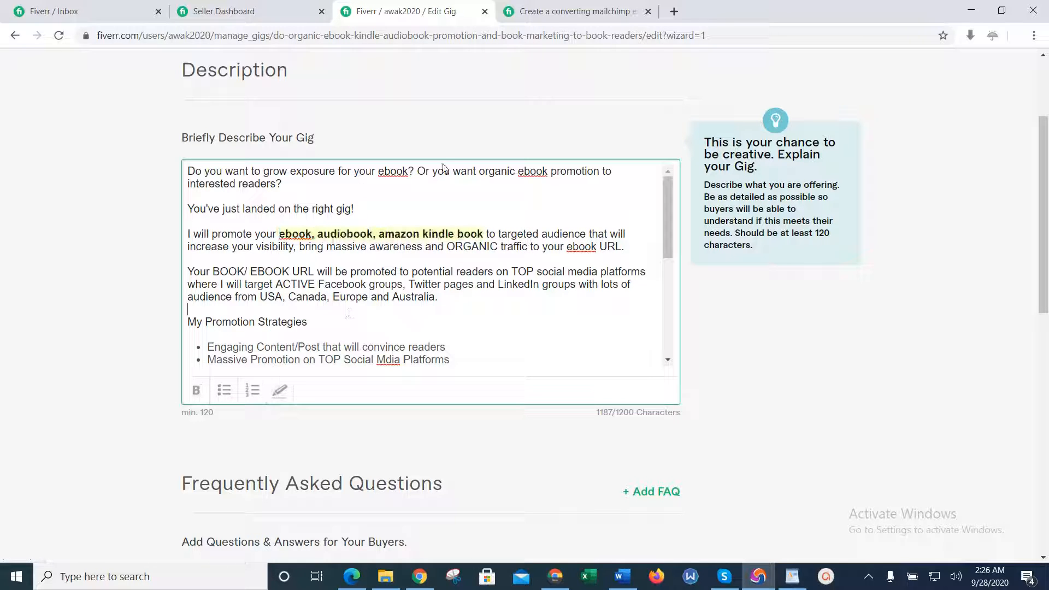
Bold and highlight "organic ebook promotion" in the opening question of the description.
left_click_drag(481, 171, 599, 170)
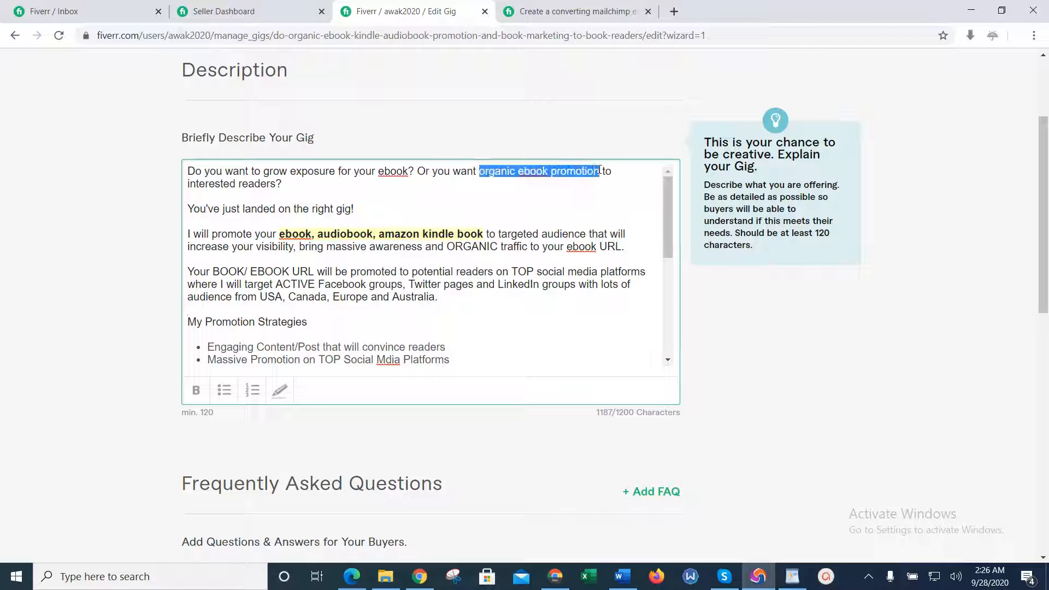
left_click(196, 390)
left_click(279, 390)
left_click(332, 297)
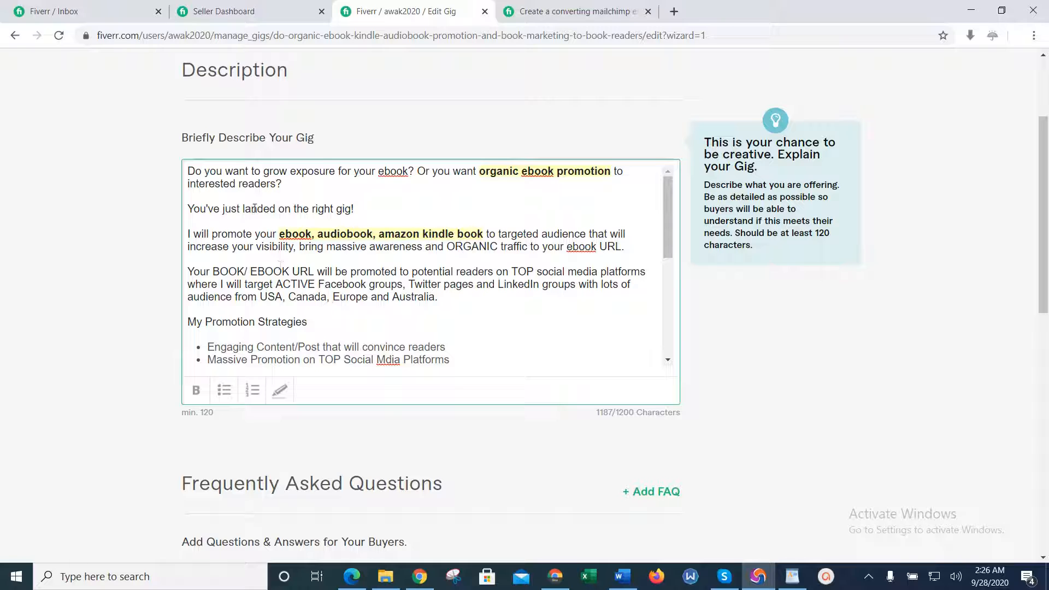
Bold the first "ebook" and the phrase "interested readers" in the opening questions, without highlighting them.
left_click_drag(378, 171, 410, 171)
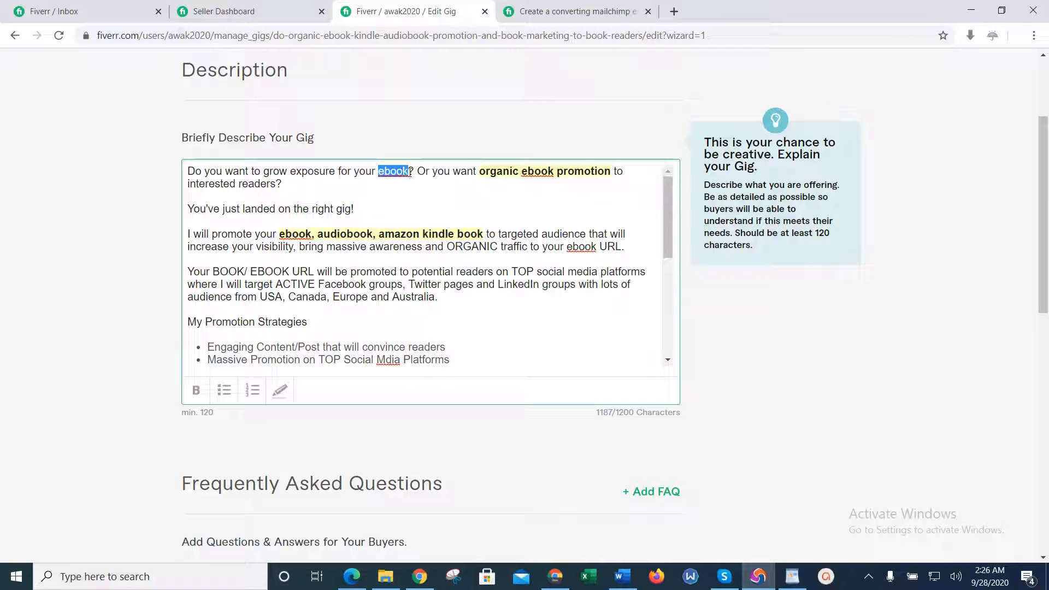
left_click(201, 393)
left_click(256, 197)
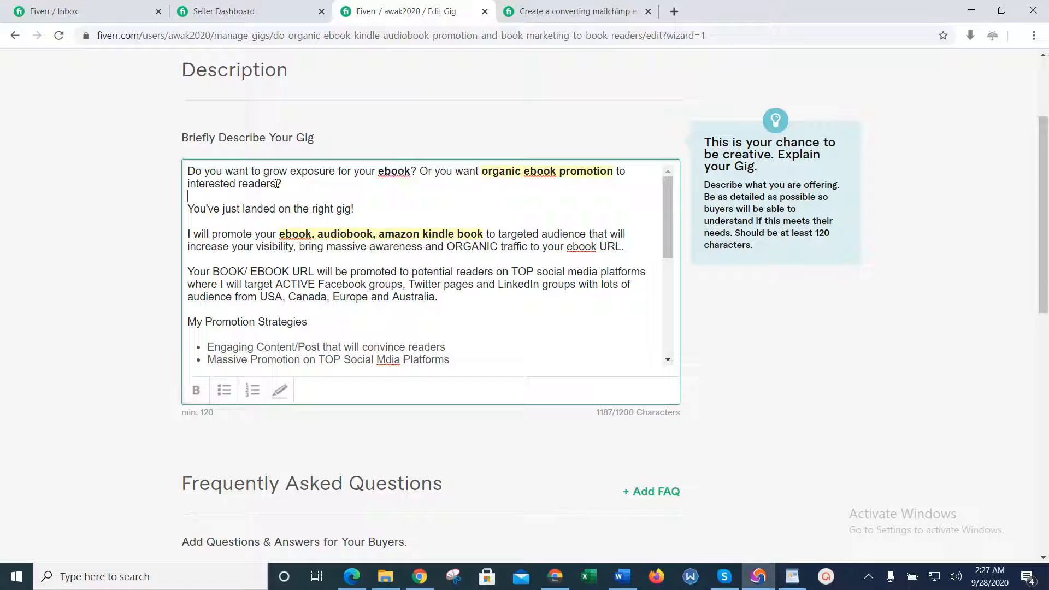
triple_click(277, 184)
left_click(279, 183)
left_click_drag(276, 184, 187, 183)
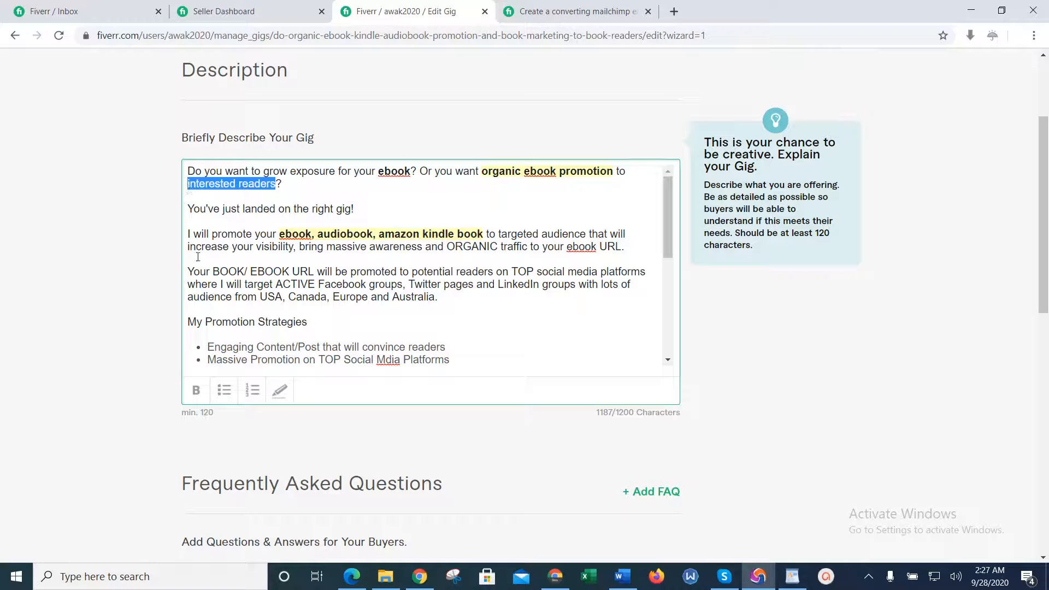
left_click(198, 391)
left_click(269, 261)
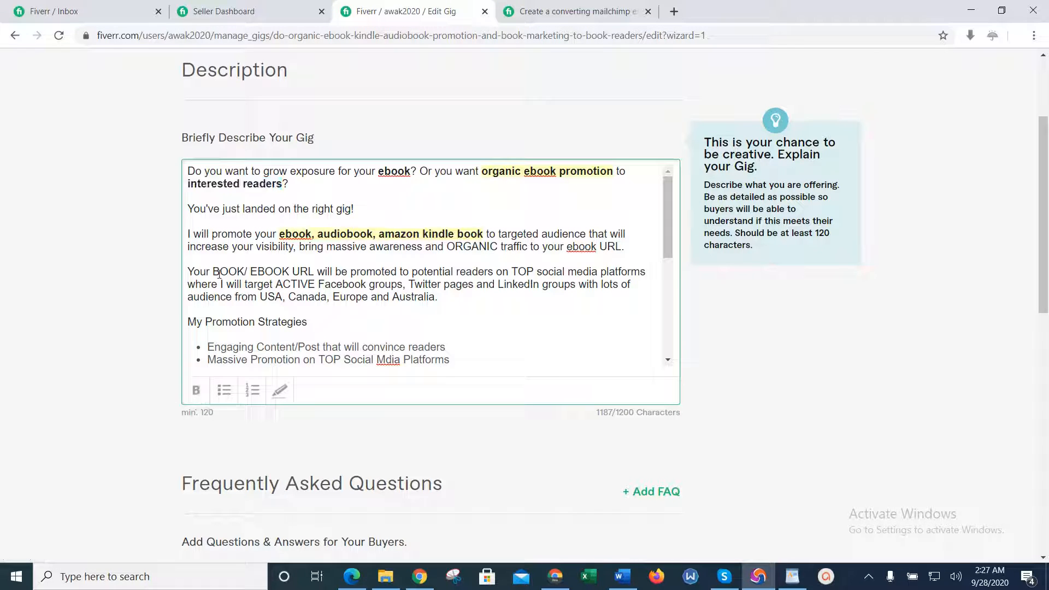
Bold "BOOK/ EBOOK URL" at the start of the paragraph about social media platforms.
left_click_drag(213, 272, 316, 272)
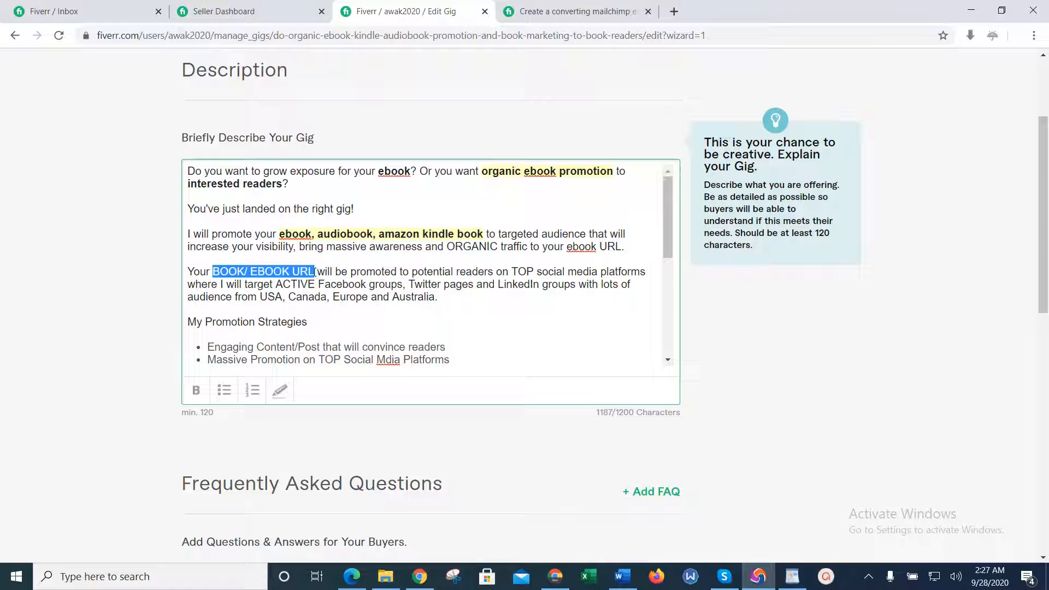
left_click(196, 389)
left_click(366, 284)
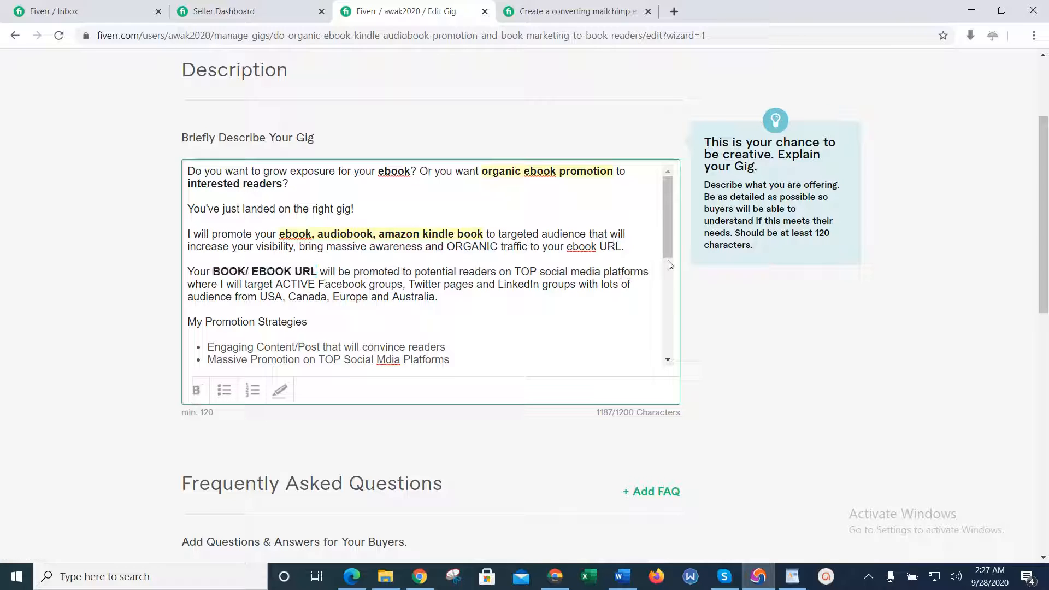
Bold "USA, Canada, Europe and Australia." at the end of the BOOK/ EBOOK URL paragraph.
left_click_drag(668, 240, 667, 263)
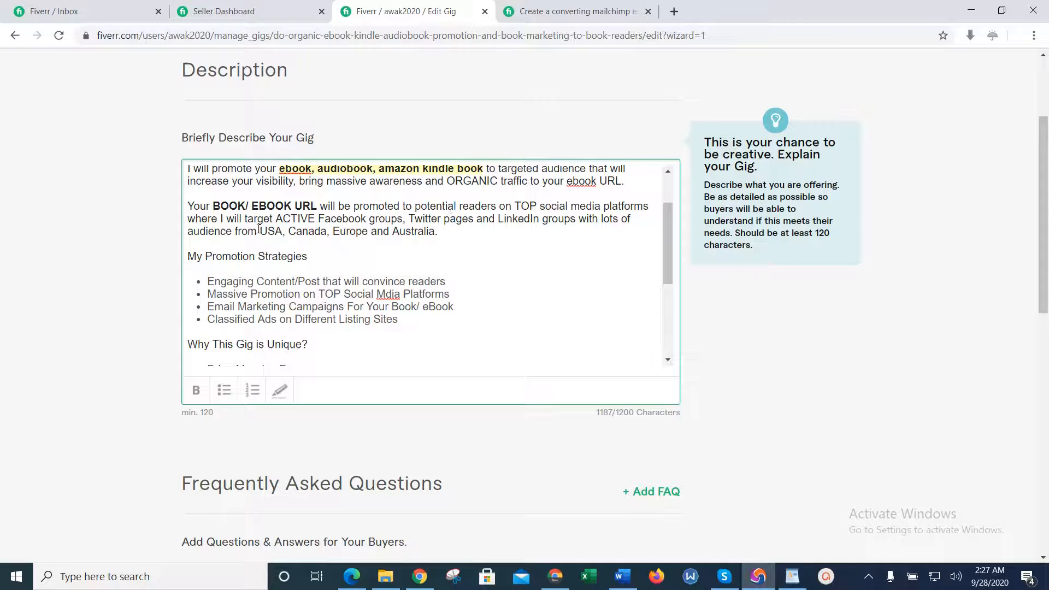
left_click_drag(257, 231, 440, 233)
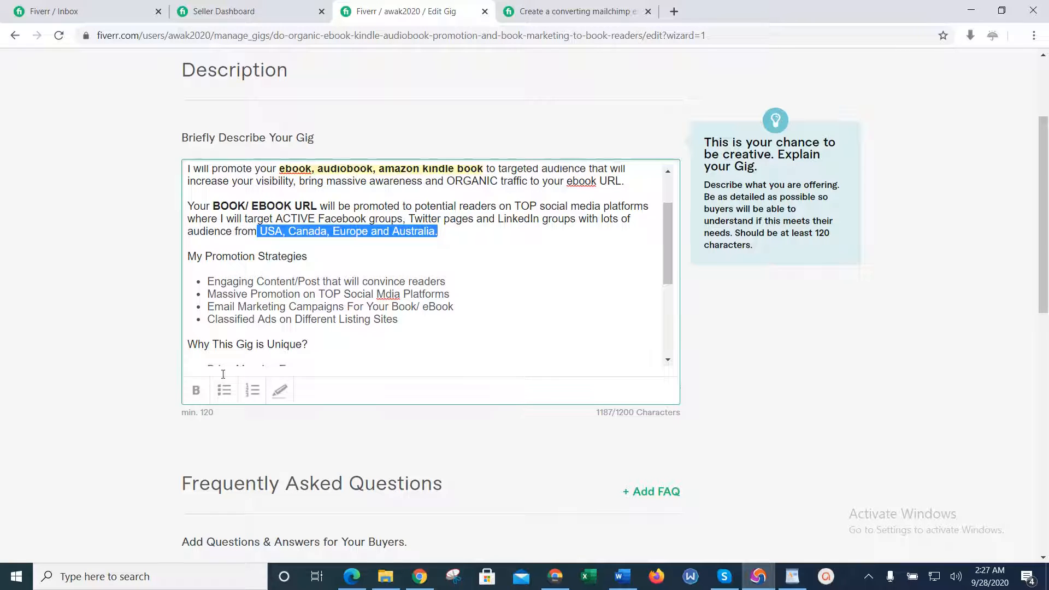
left_click(196, 390)
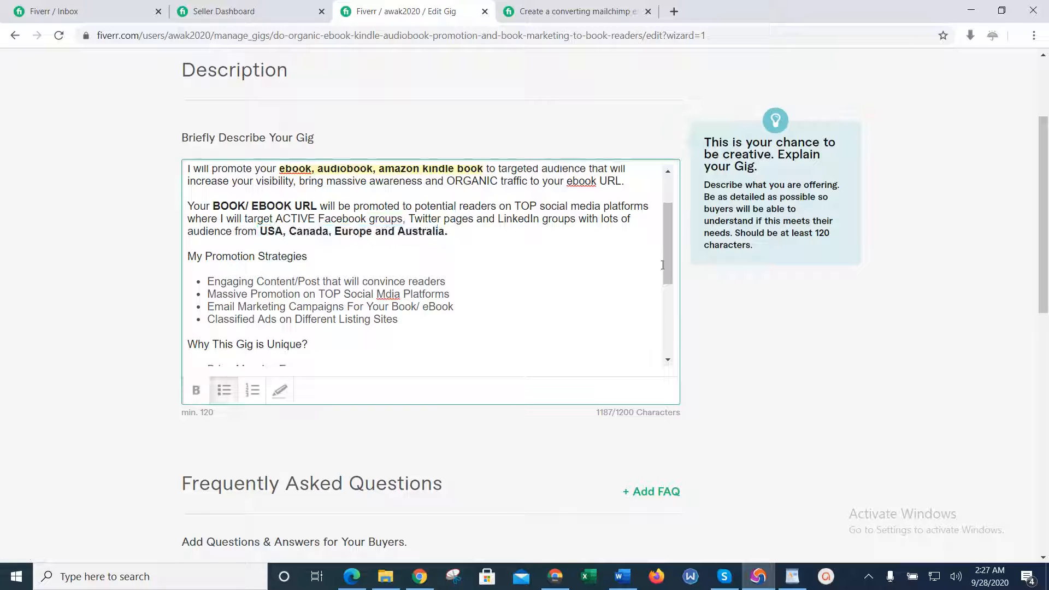
Bold and highlight "Ebook Promotion" in the second bullet under "Why This Gig is Unique?".
left_click_drag(667, 264, 670, 239)
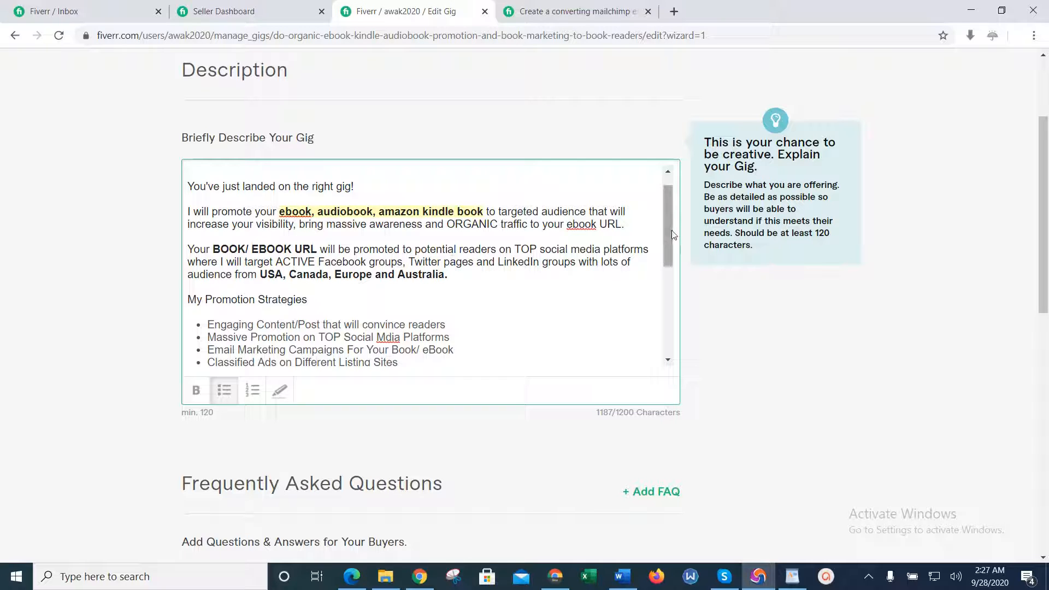
left_click_drag(666, 223, 665, 275)
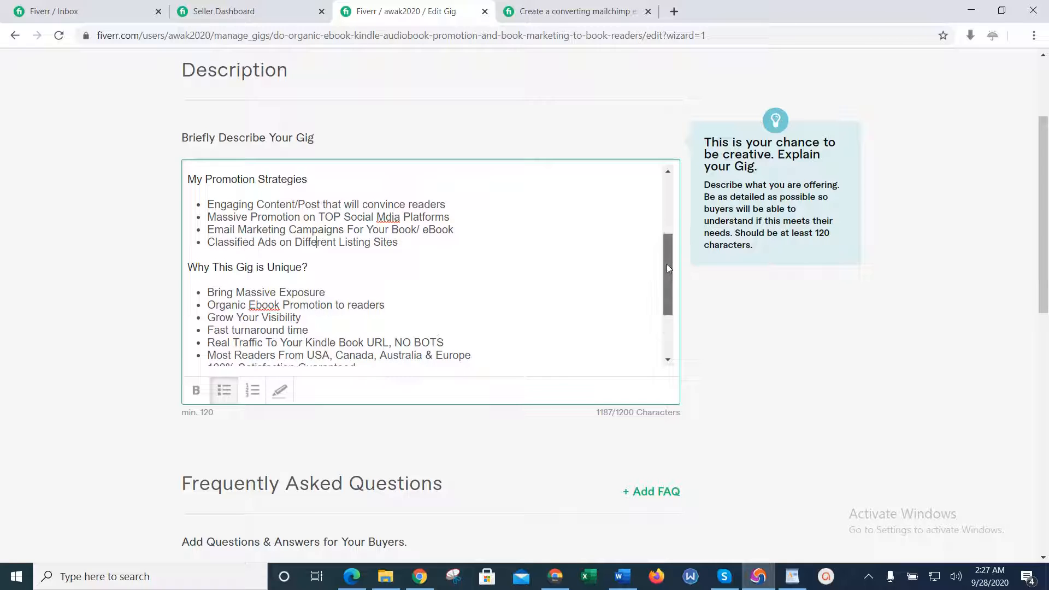
left_click_drag(666, 264, 667, 311)
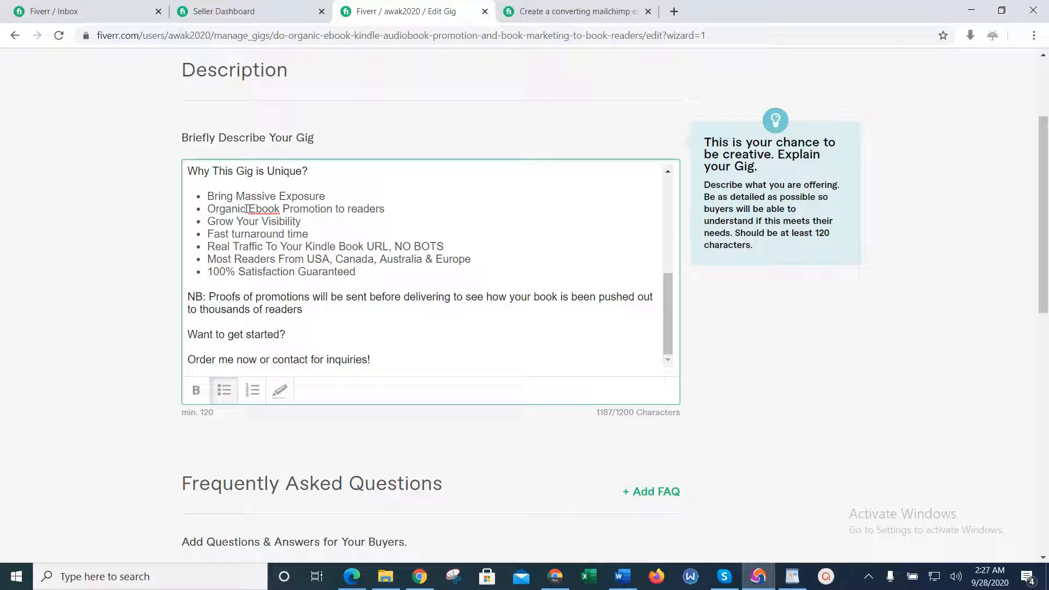
left_click_drag(249, 209, 333, 212)
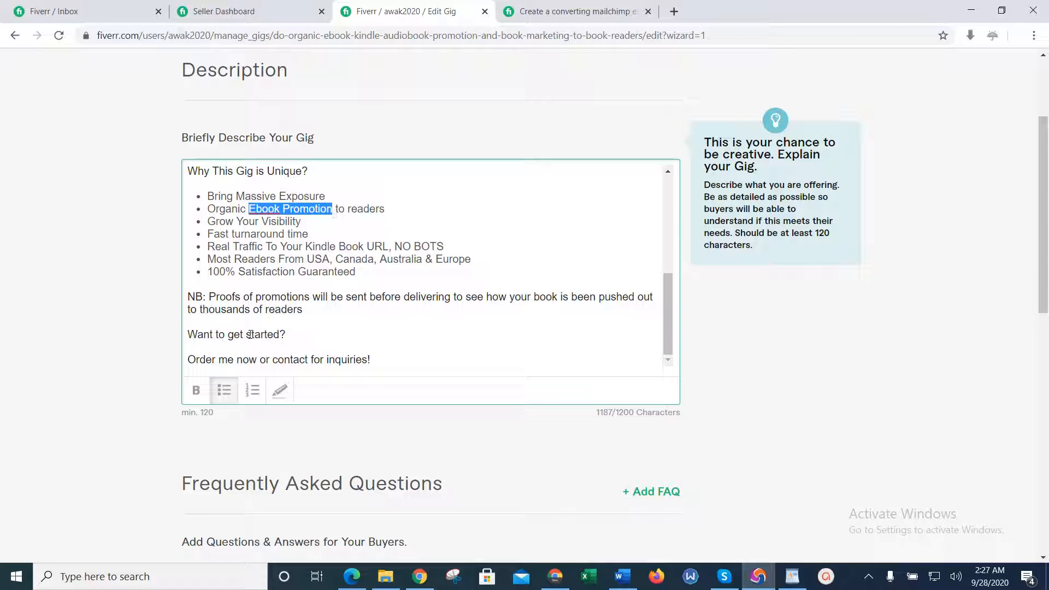
left_click(209, 392)
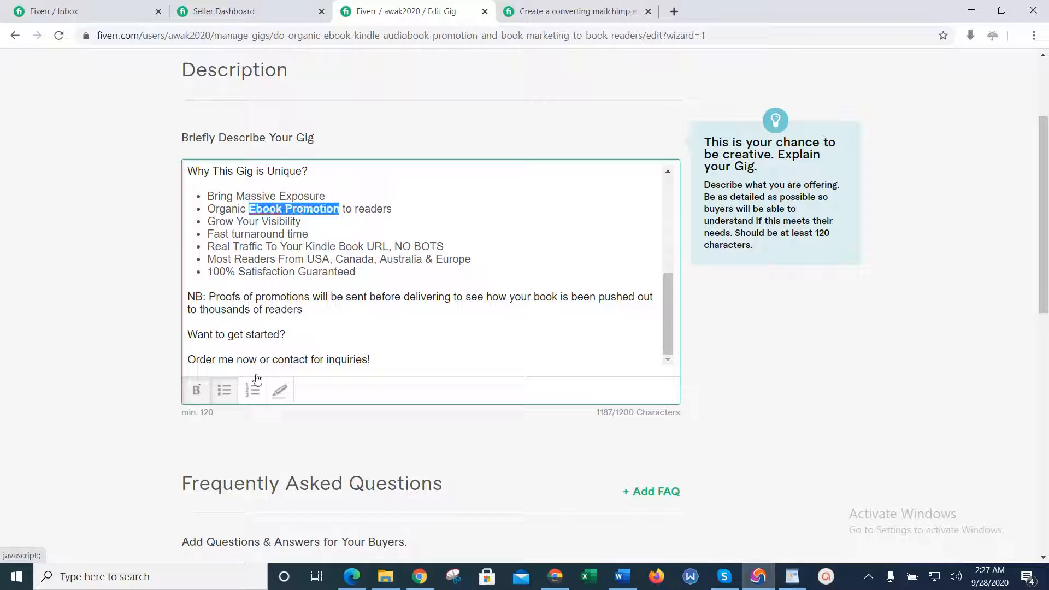
left_click(287, 386)
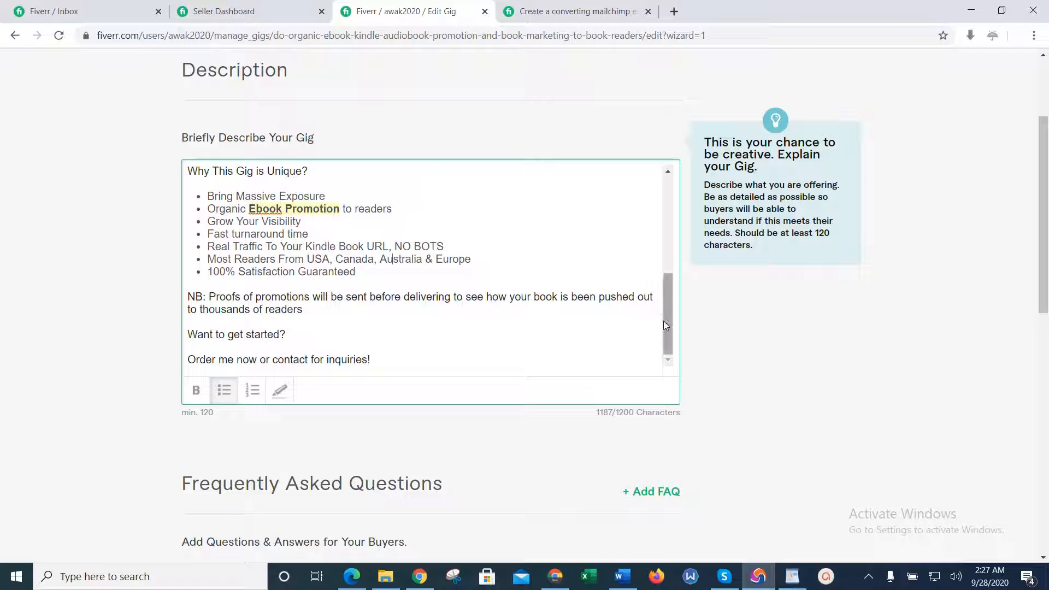
Highlight the bullets about massive promotion on top social platforms and "Classified Ads on Different Listing Sites" under "My Promotion Strategies".
left_click_drag(663, 320, 667, 263)
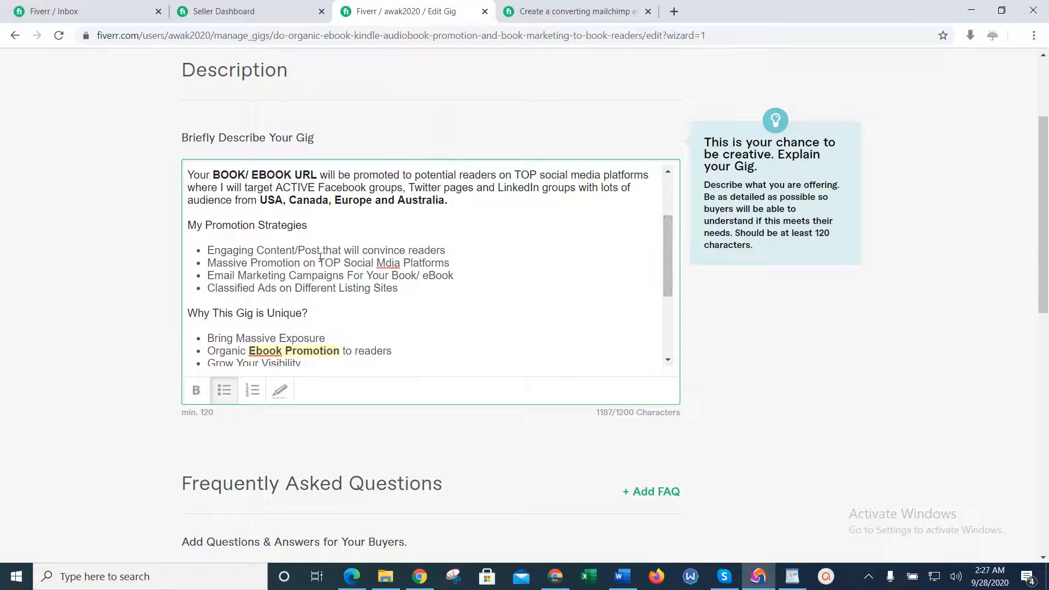
left_click_drag(210, 263, 187, 280)
left_click(447, 256)
triple_click(206, 263)
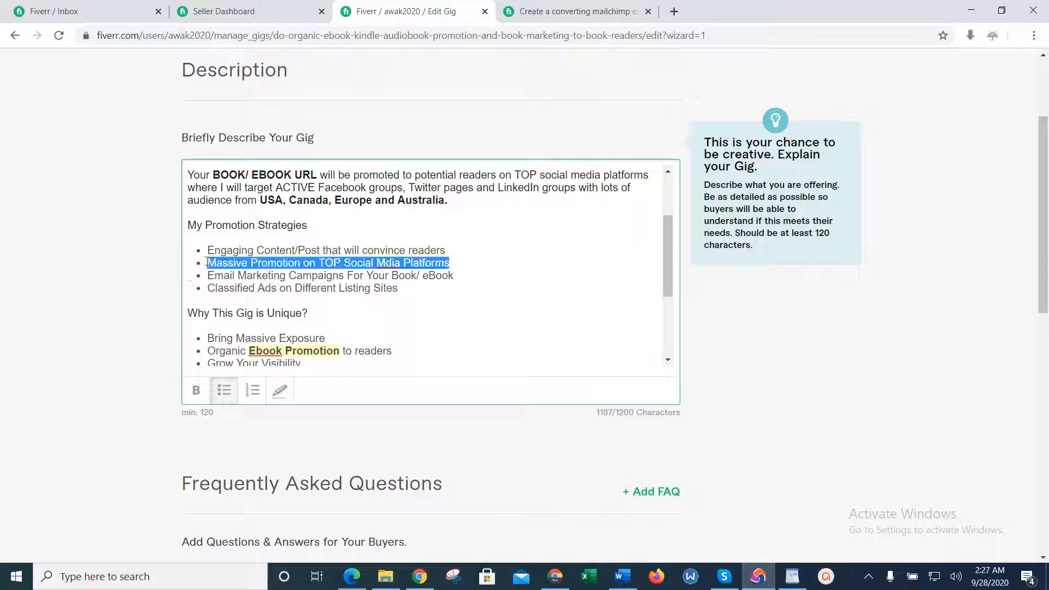
left_click(278, 390)
left_click(408, 299)
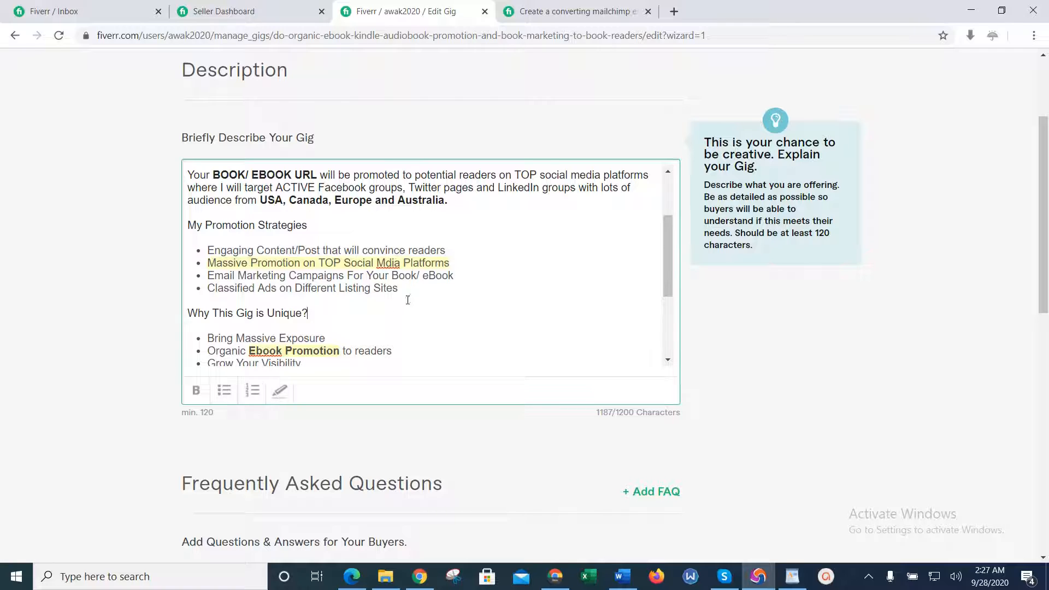
left_click_drag(407, 288, 203, 286)
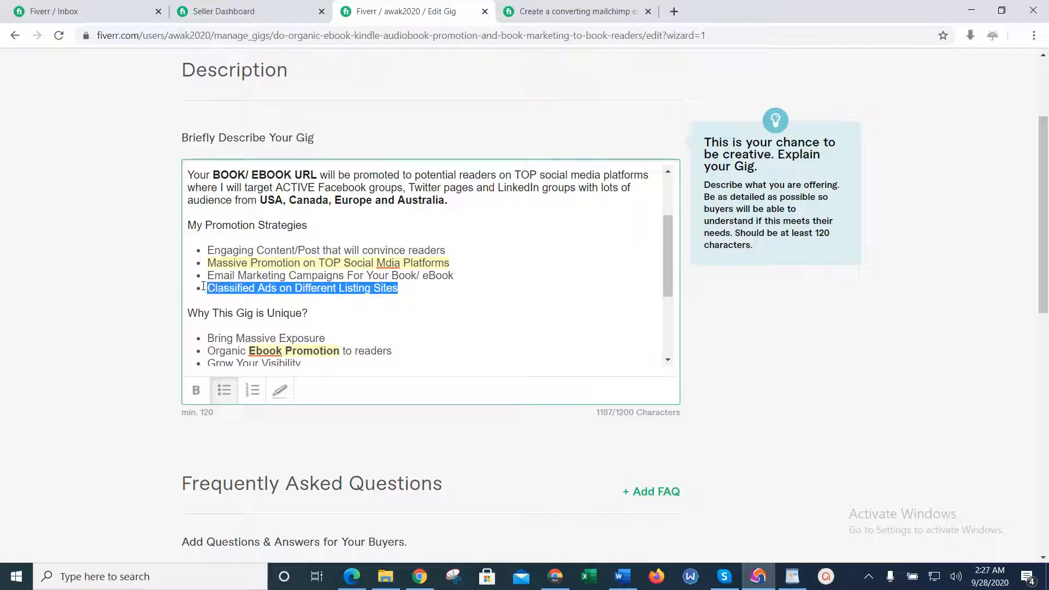
left_click(280, 390)
left_click(550, 300)
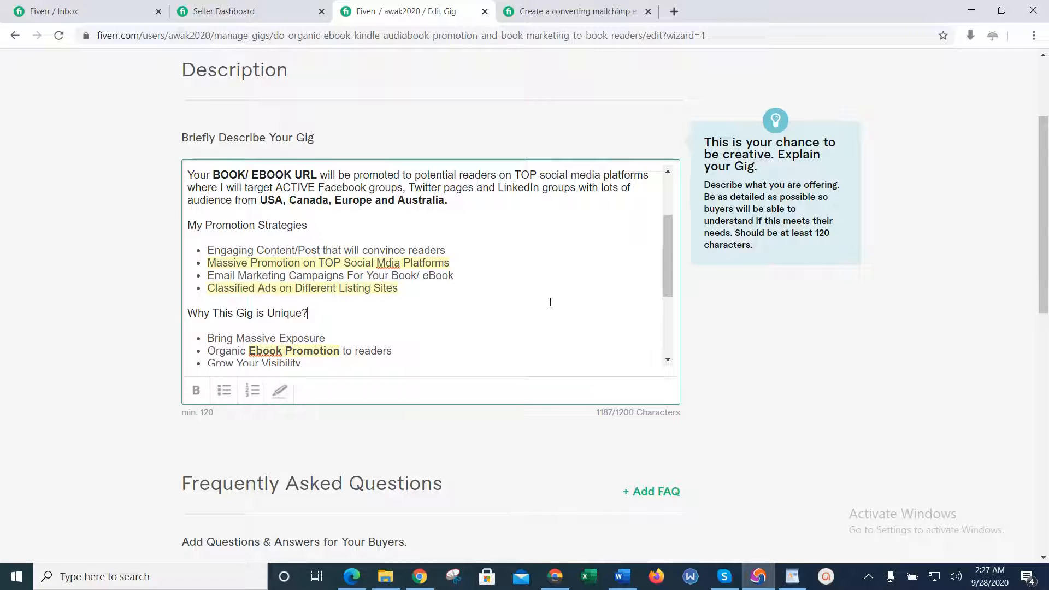
Look over the formatted description from end to start and try to save it and continue.
left_click_drag(667, 261, 667, 309)
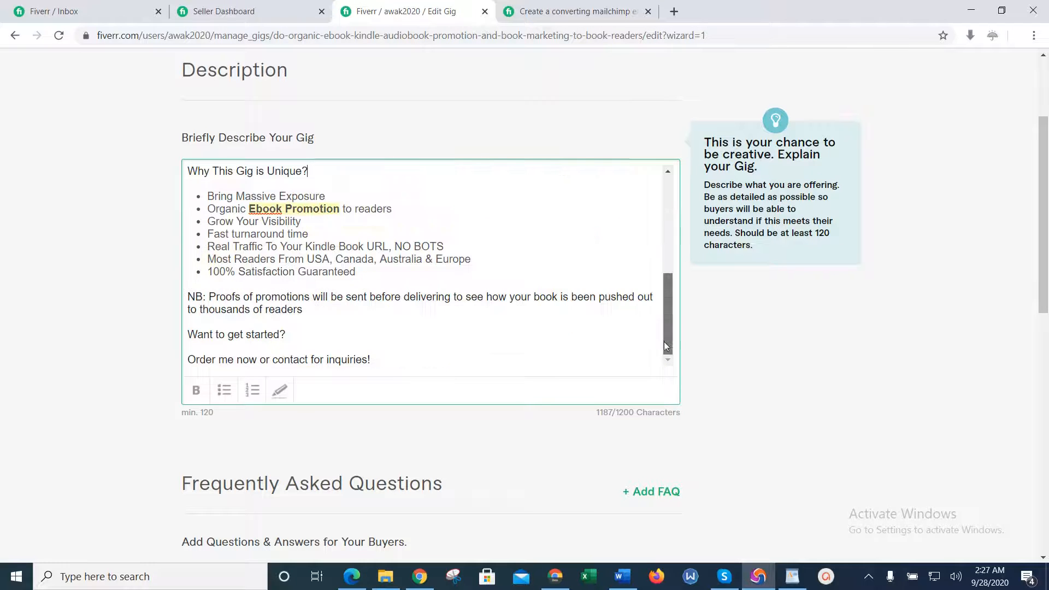
left_click(488, 331)
left_click_drag(665, 320, 628, 433)
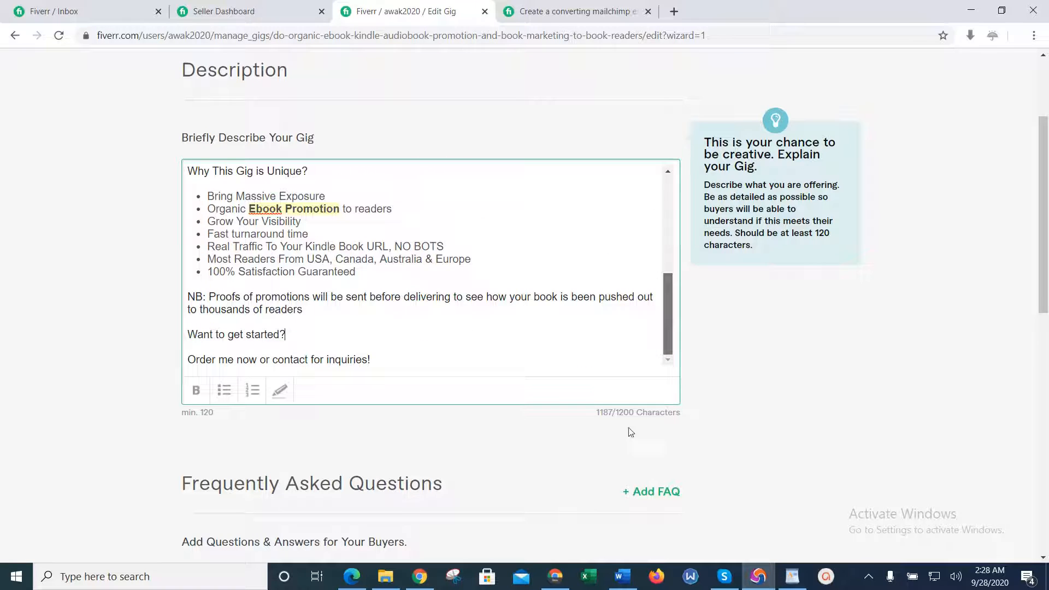
key("ctrl+a")
left_click(436, 339)
left_click_drag(669, 348, 661, 213)
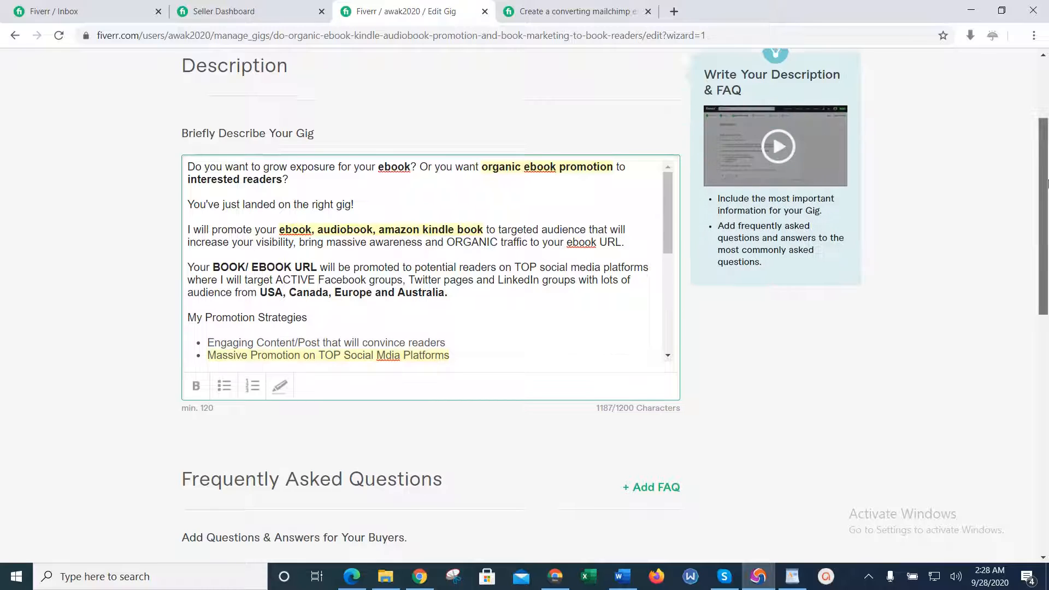
scroll(628, 306, "down", 5)
left_click(623, 334)
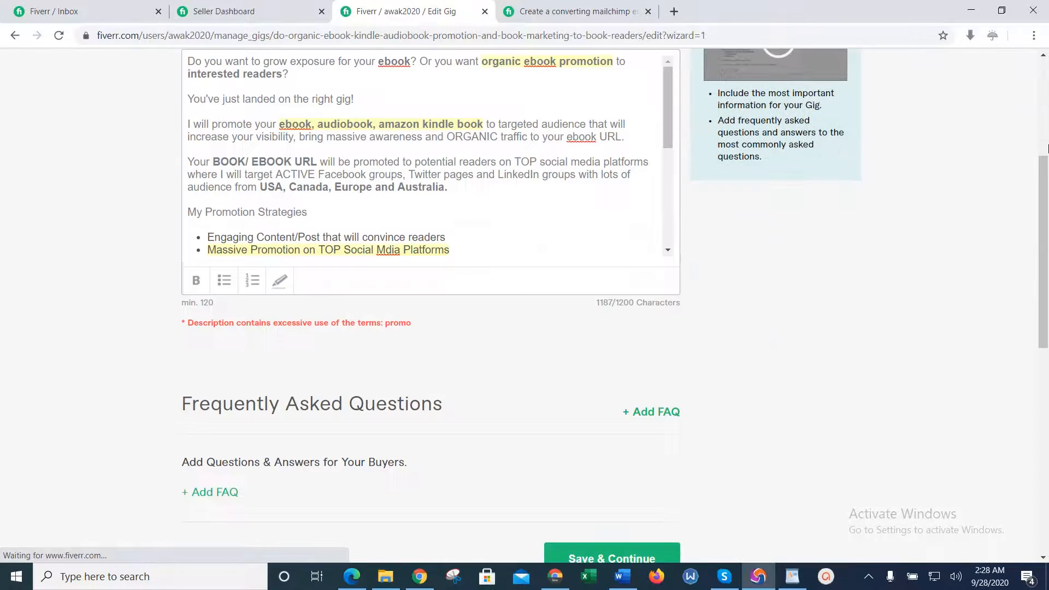
Break up "promoted" as "pro.moted" in the BOOK/ EBOOK URL paragraph of the description.
left_click(1047, 148)
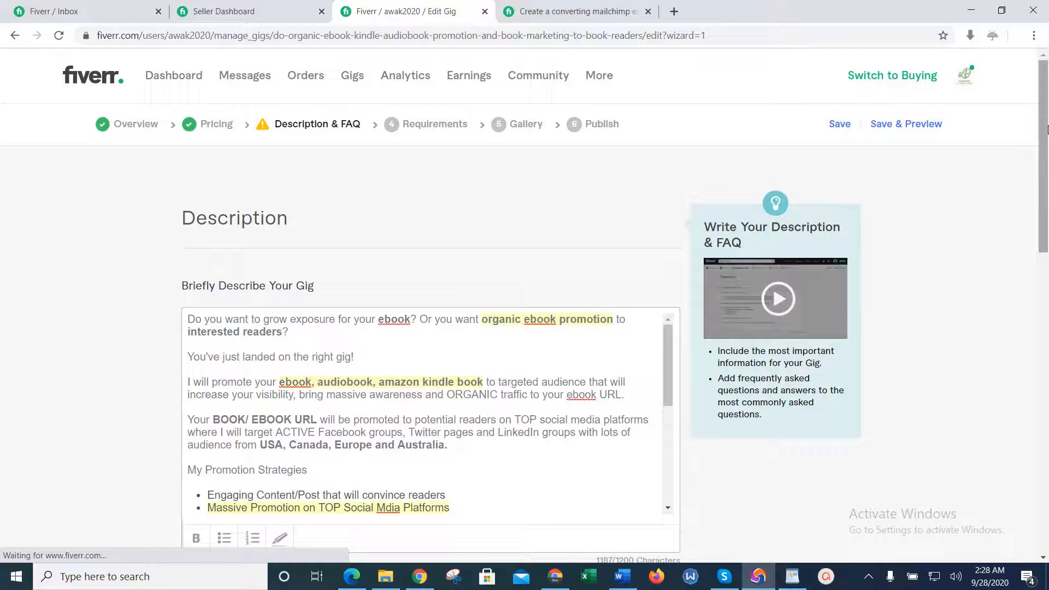
left_click_drag(1047, 131, 1048, 178)
left_click(645, 288)
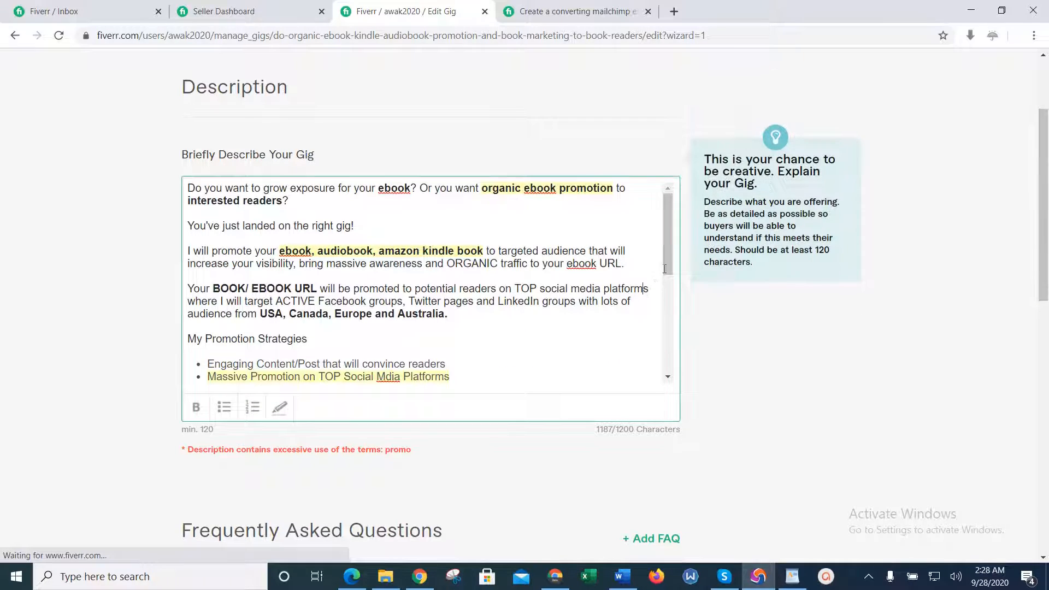
scroll(668, 257, "down", 1)
left_click_drag(668, 257, 668, 264)
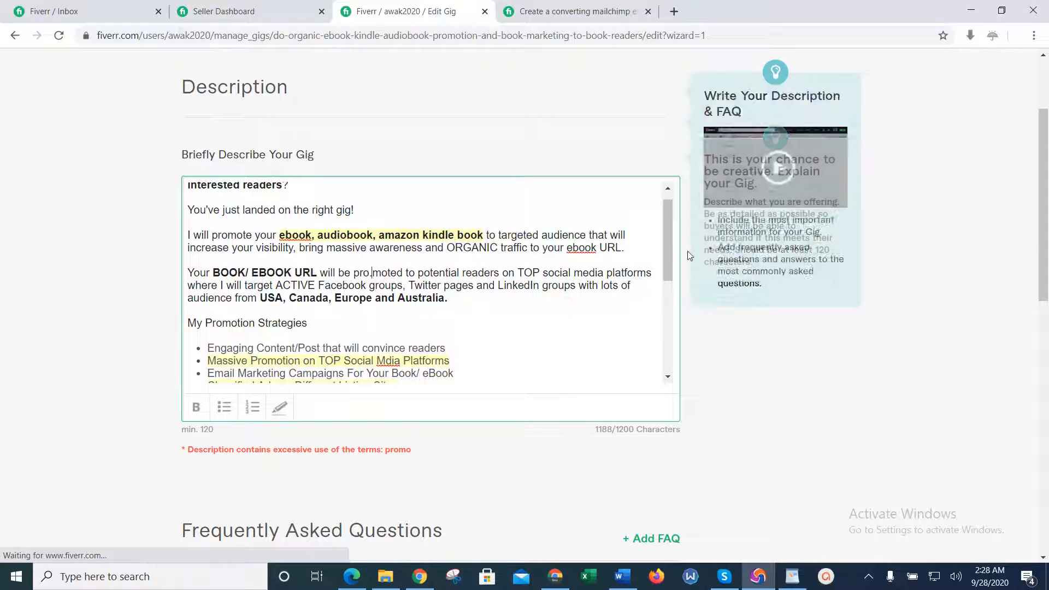
Change "promotions" to "prom-otions" in the NB note and try saving the gig description.
left_click_drag(667, 248, 662, 338)
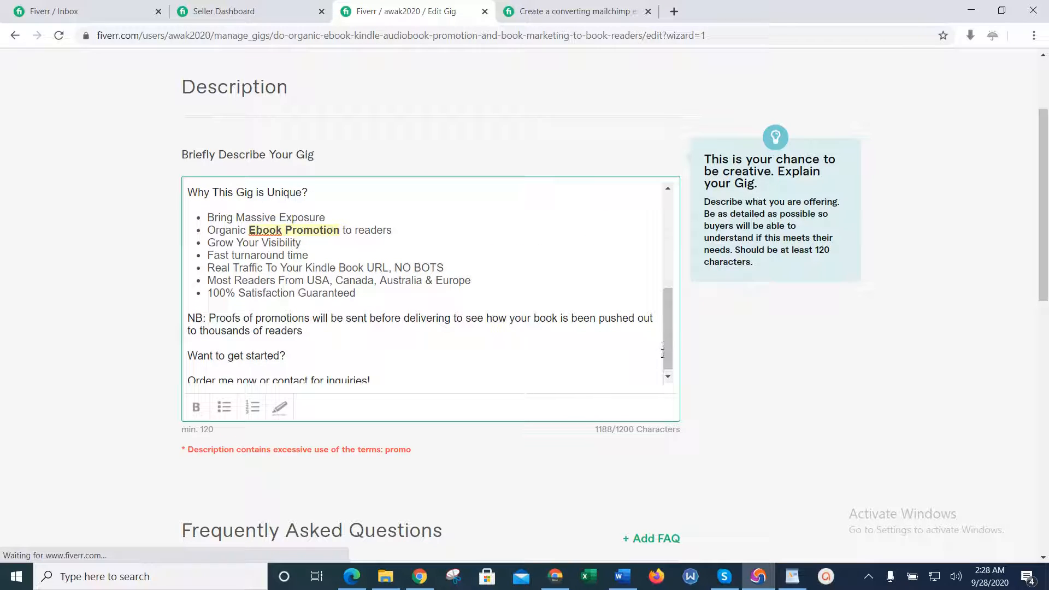
left_click(281, 318)
type("-")
left_click_drag(1046, 254, 1046, 330)
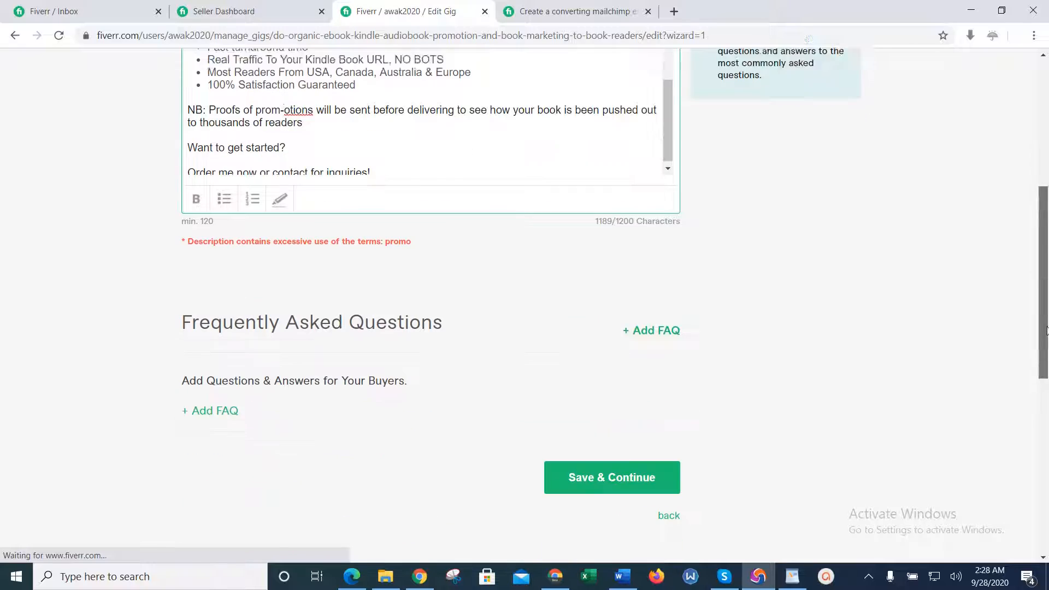
left_click(672, 462)
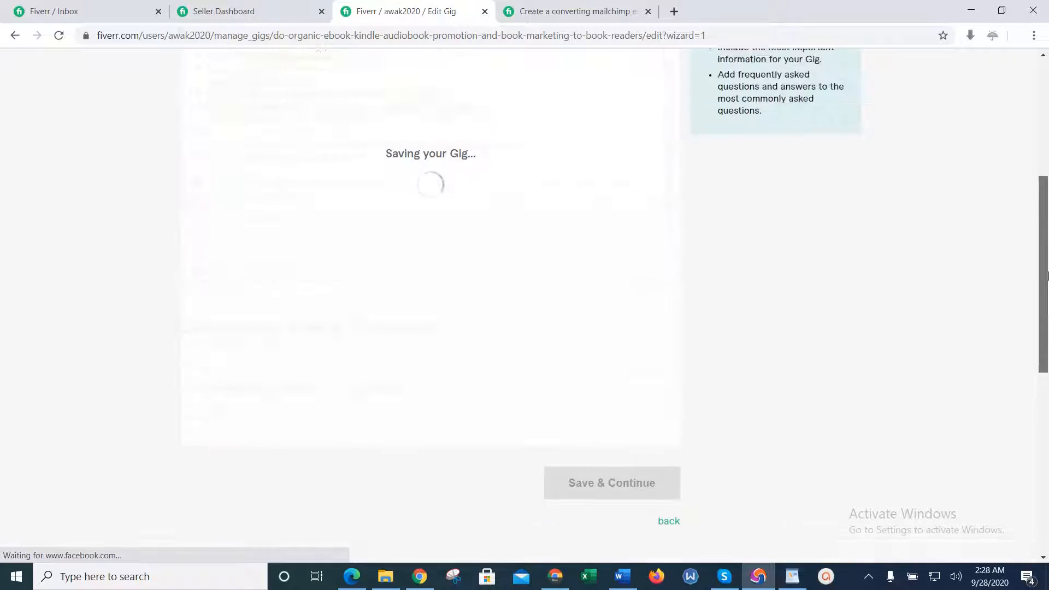
Change "promote" to "pro-mote" in the sentence that introduces the ebook, audiobook and amazon kindle book.
left_click_drag(1047, 276, 1047, 261)
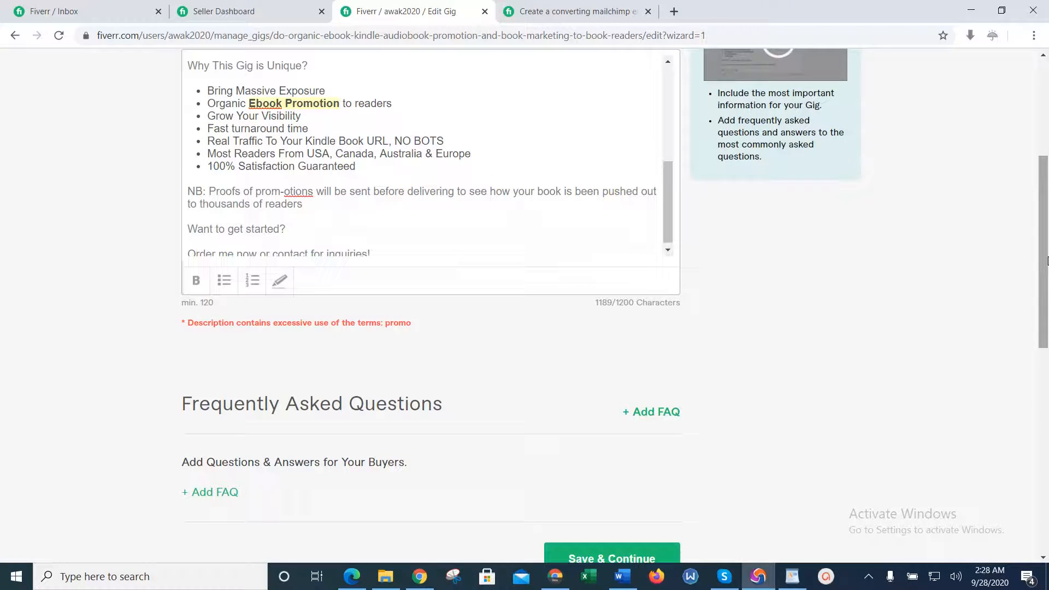
left_click_drag(666, 224, 666, 103)
left_click(661, 168)
triple_click(662, 168)
left_click(522, 213)
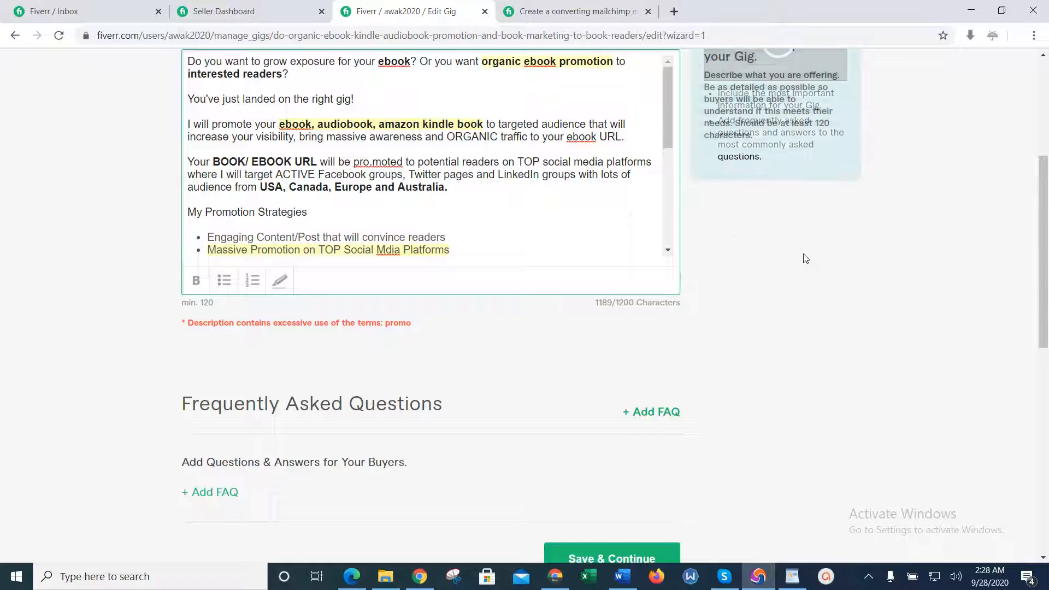
scroll(804, 257, "up", 2)
left_click(516, 284)
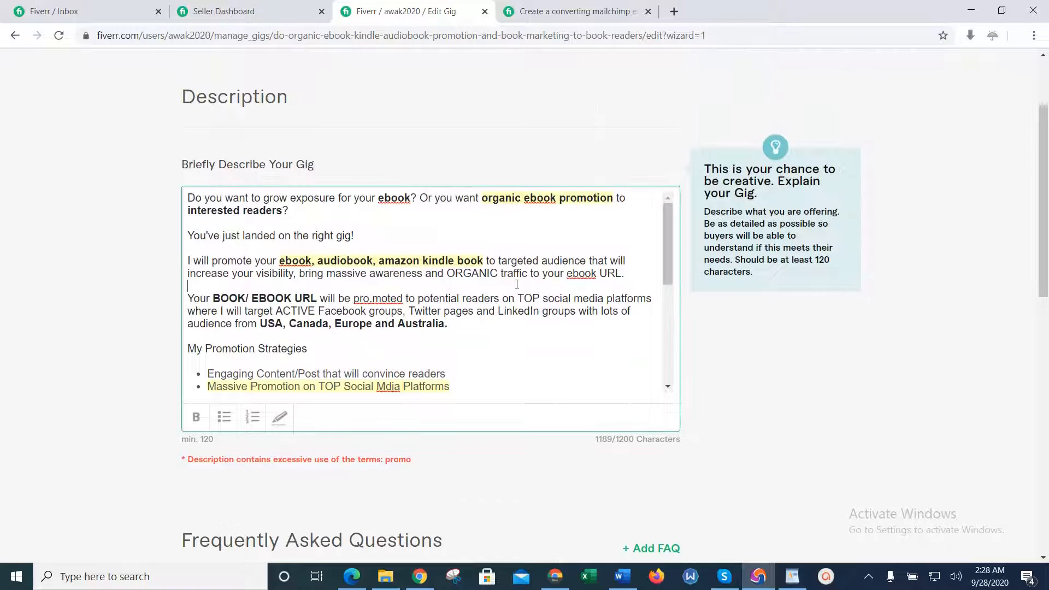
left_click(229, 261)
type("-")
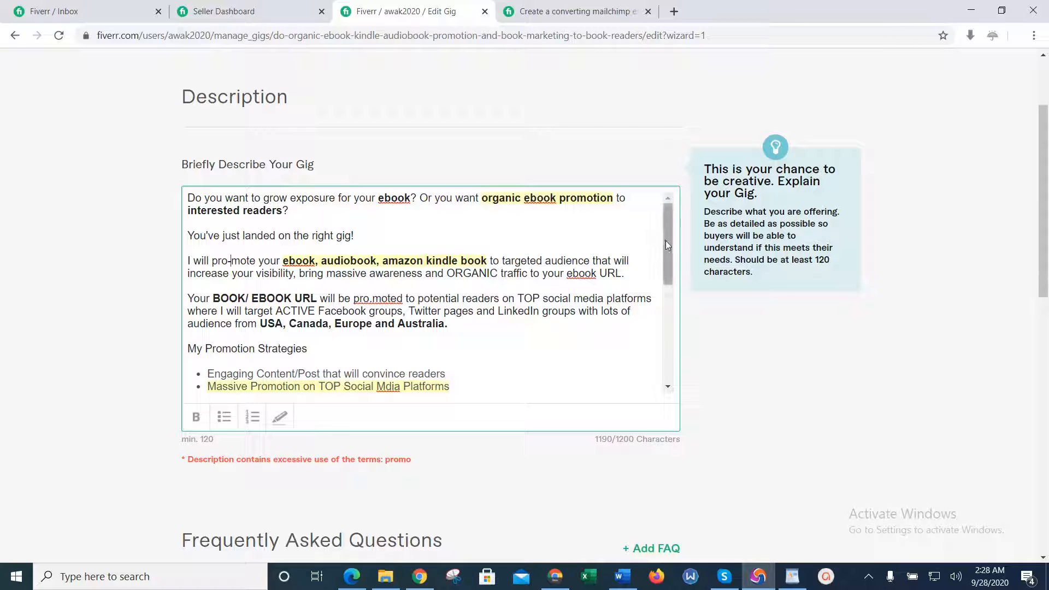
Check the lower bullet lists and try again to save the description and continue.
left_click_drag(665, 240, 665, 300)
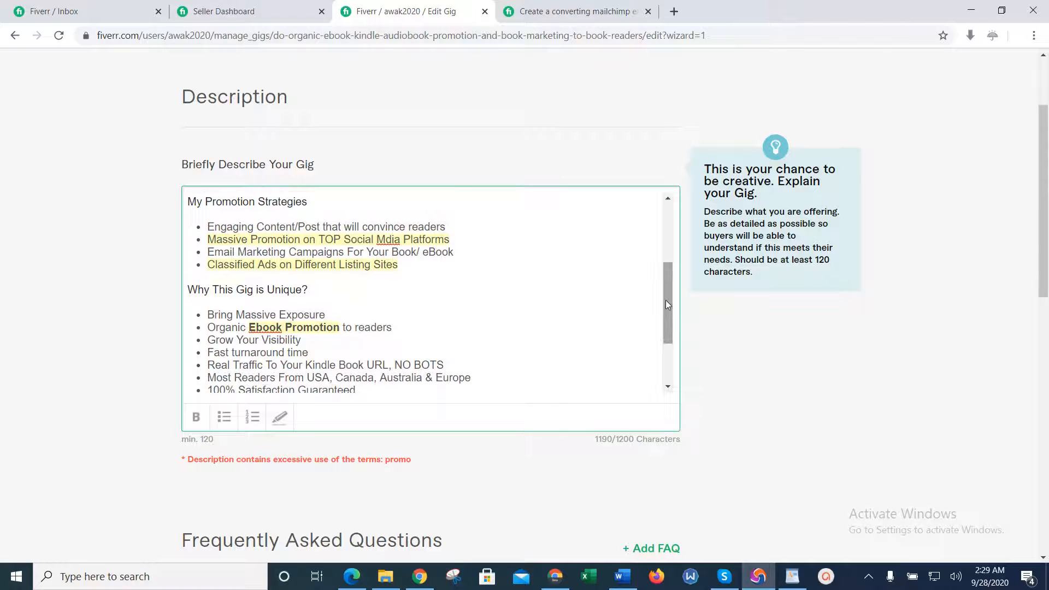
scroll(665, 302, "down", 10)
scroll(666, 301, "up", 5)
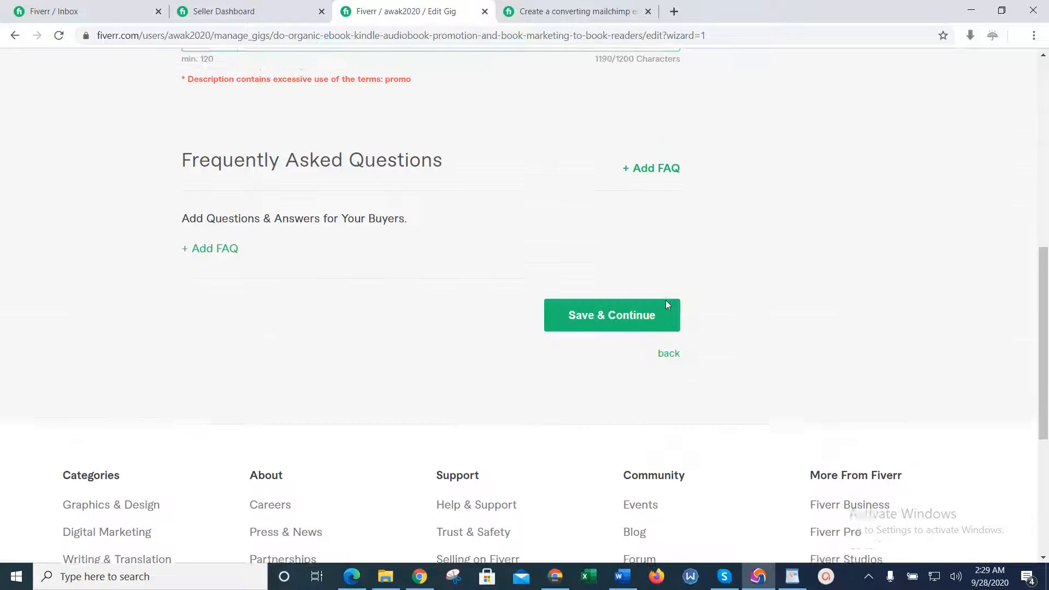
left_click(666, 304)
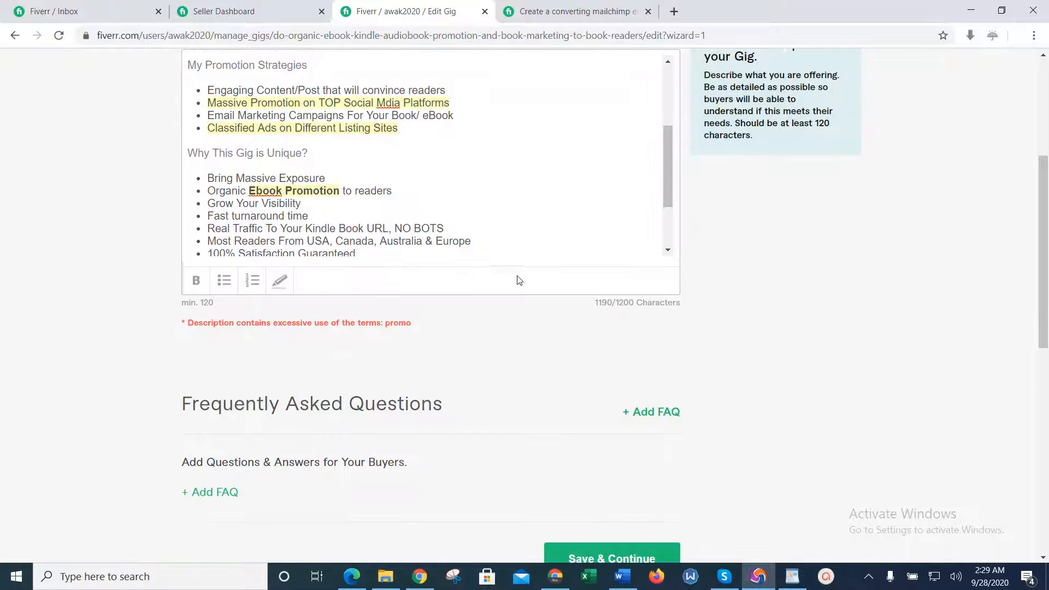
Change "Promotion" to "Prom-otion" in the Organic Ebook bullet, and save the description to continue to the requirements.
left_click(546, 241)
mouse_move(670, 176)
left_mouse_down()
mouse_move(670, 159)
mouse_move(670, 187)
left_mouse_up()
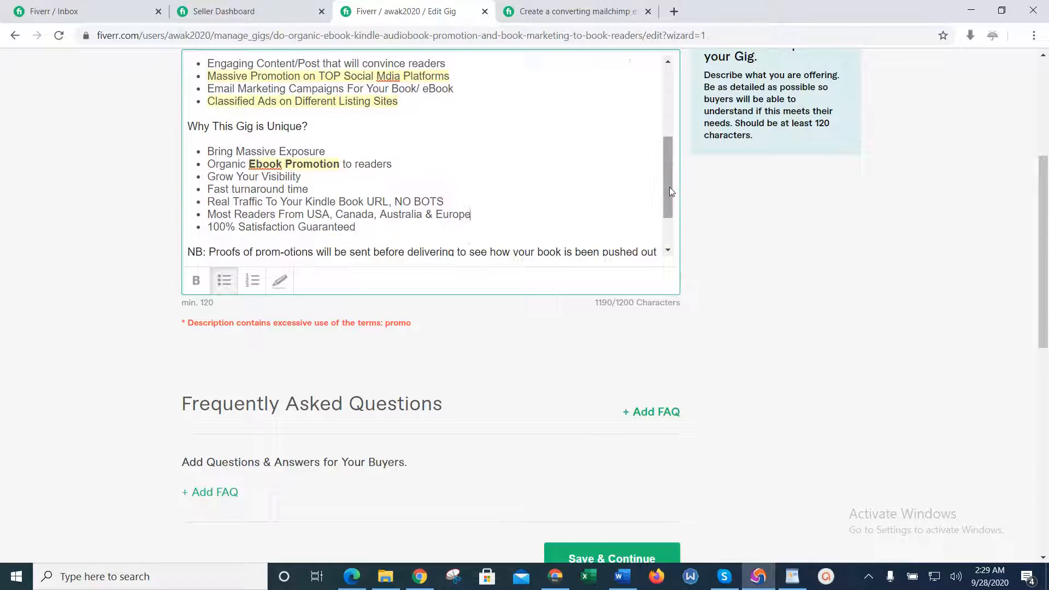
left_click(313, 164)
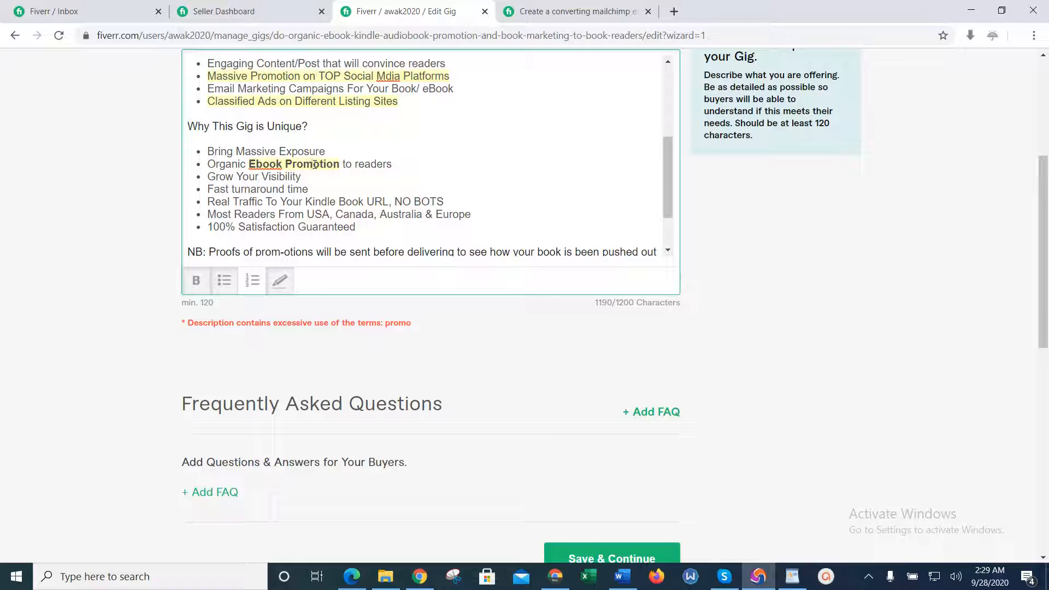
type("-")
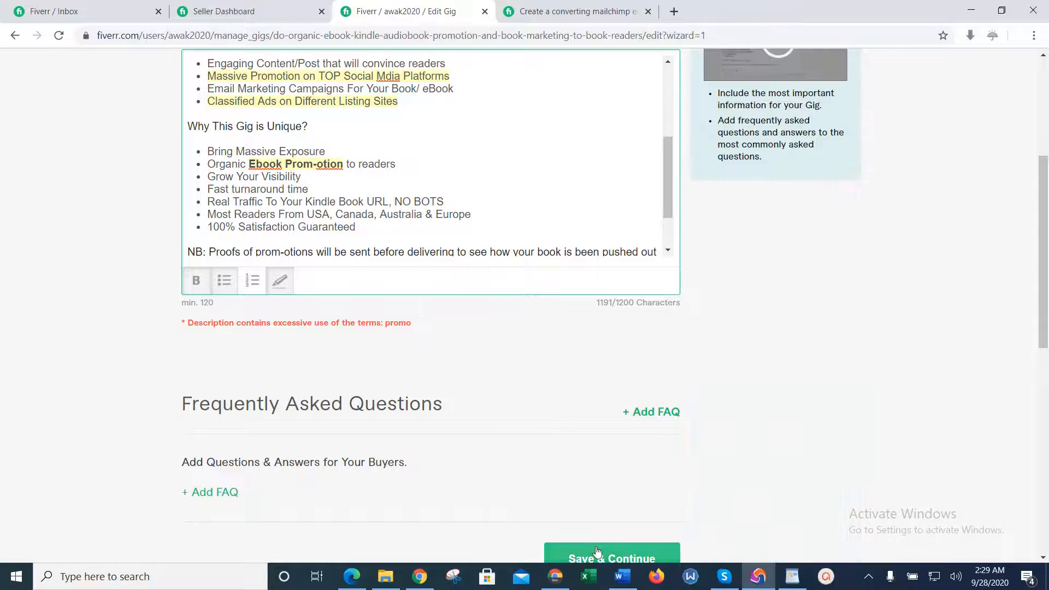
left_click(597, 553)
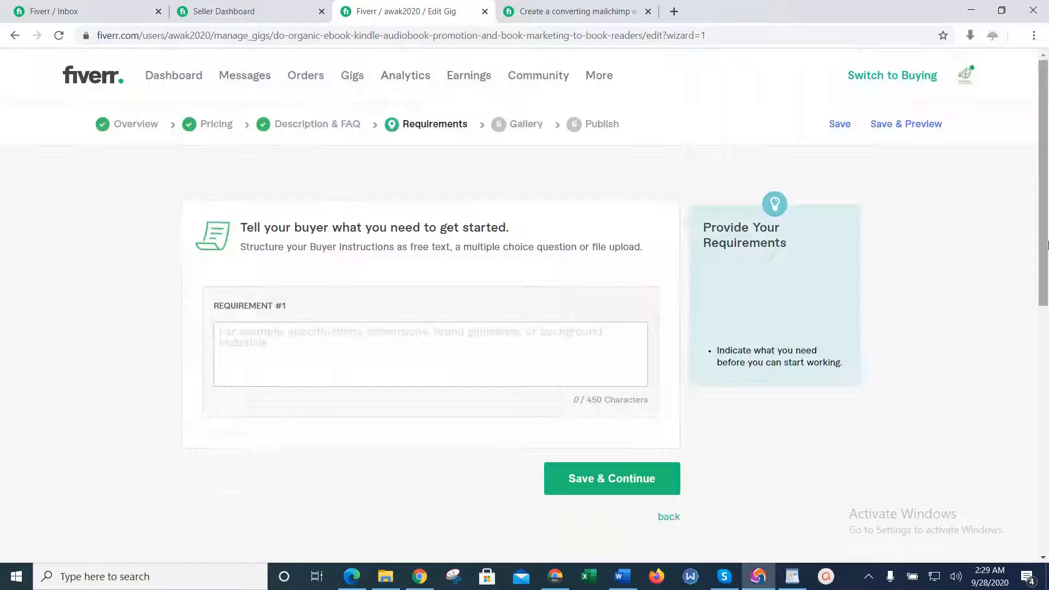
Add the first buyer requirement as mandatory free text, "Your Book URL/ Amazon book link".
left_click(509, 353)
type("Yo")
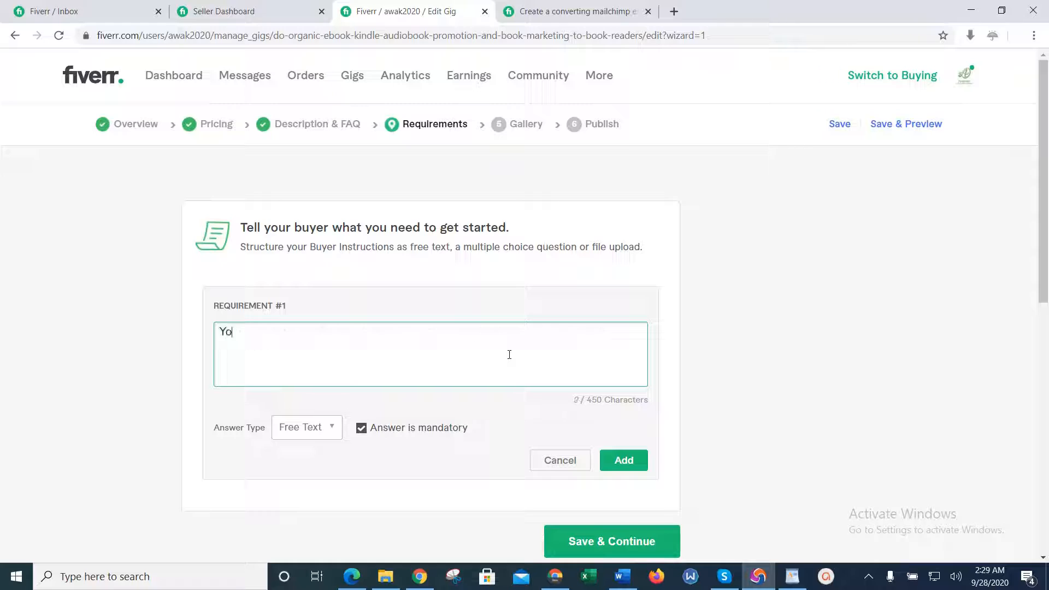
type("ur Book URL")
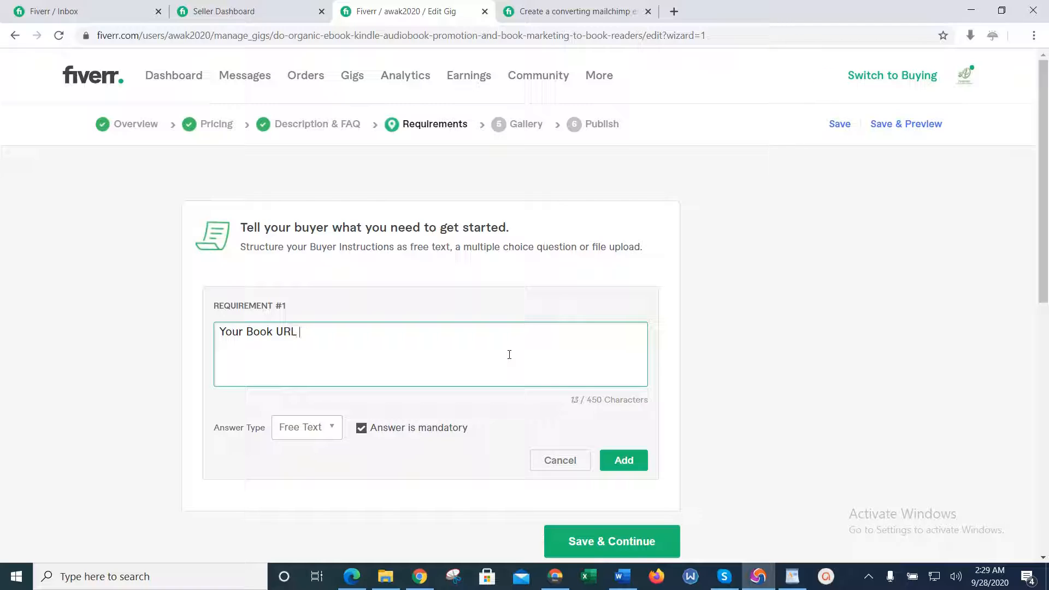
type("/ Amazon book link")
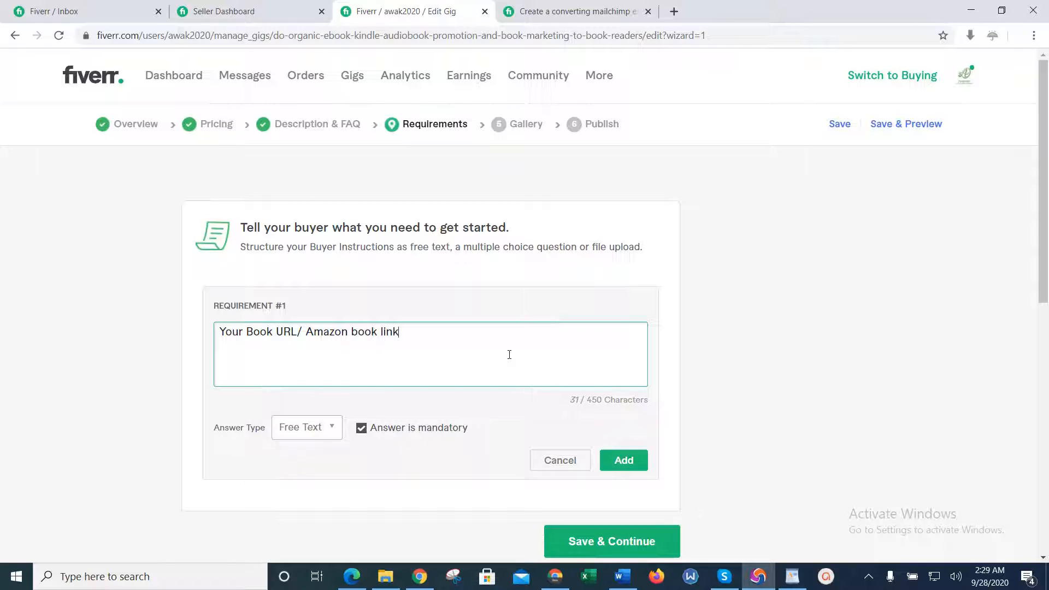
key("Return")
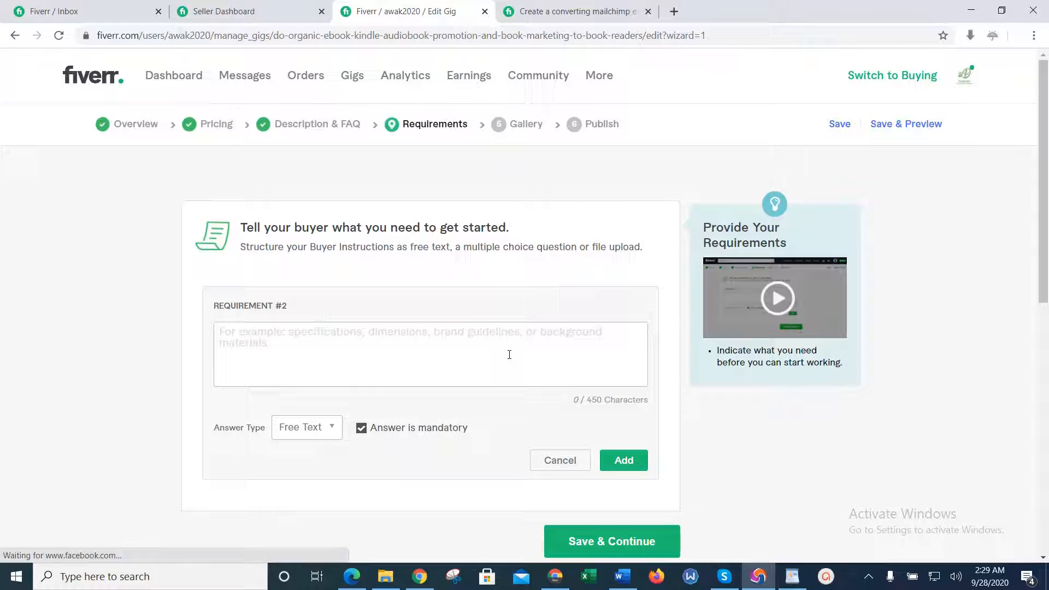
Add a second mandatory free-text requirement reading "Your Target Area/Location".
left_click(509, 355)
type("Your ")
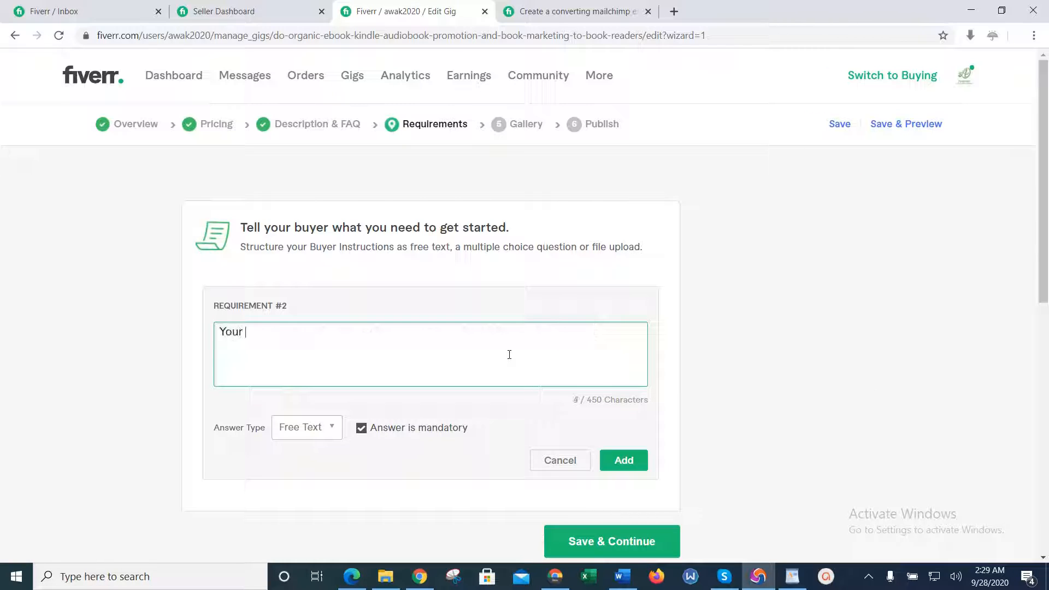
type("Target Area/Loca")
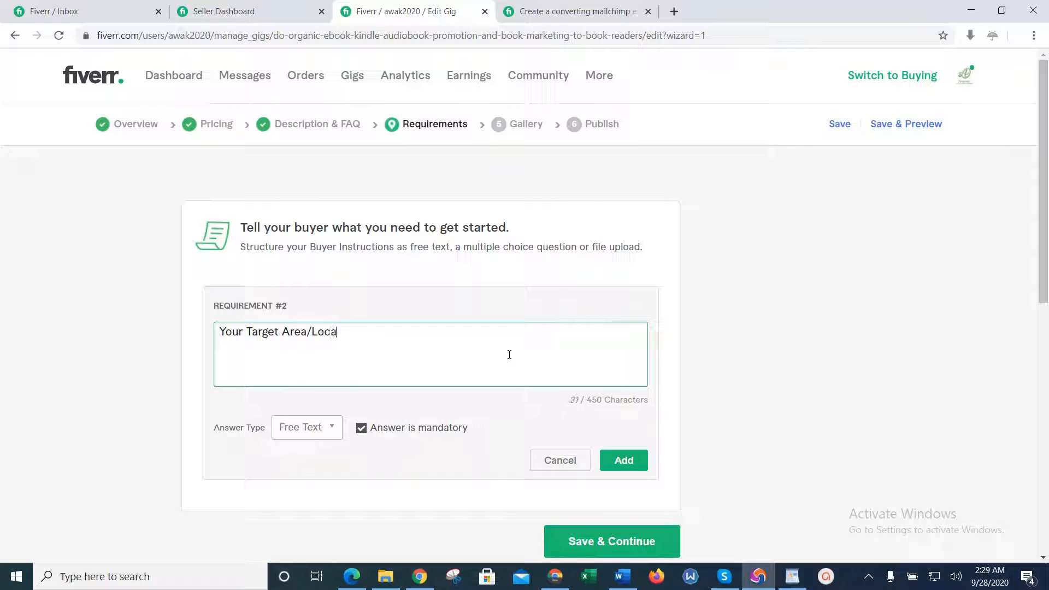
type("tion")
key("Return")
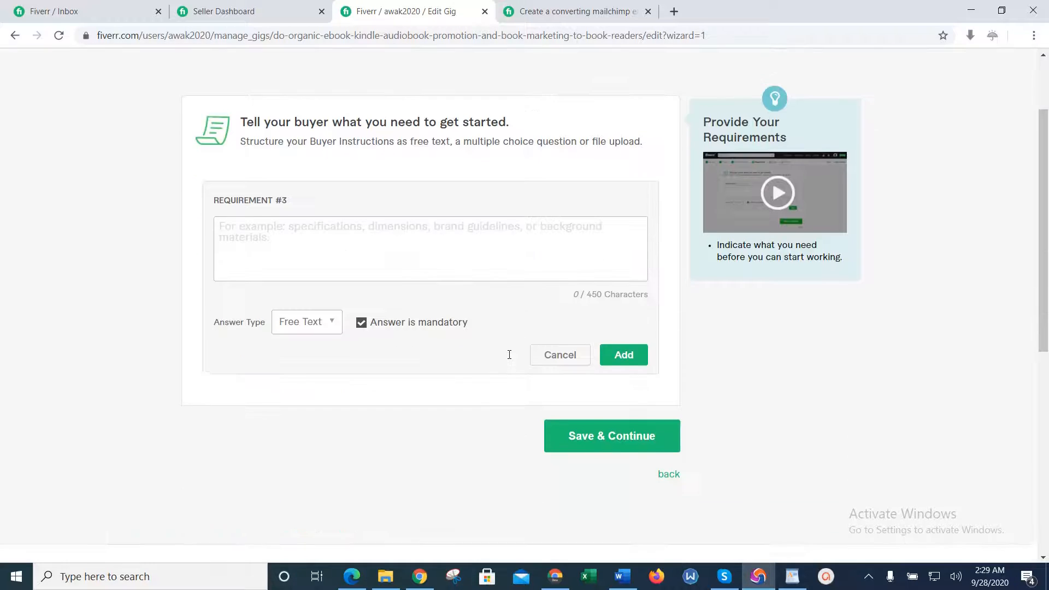
Add a third requirement, "Short Description About Your Book", and save the requirements to continue to the gallery.
type("Short")
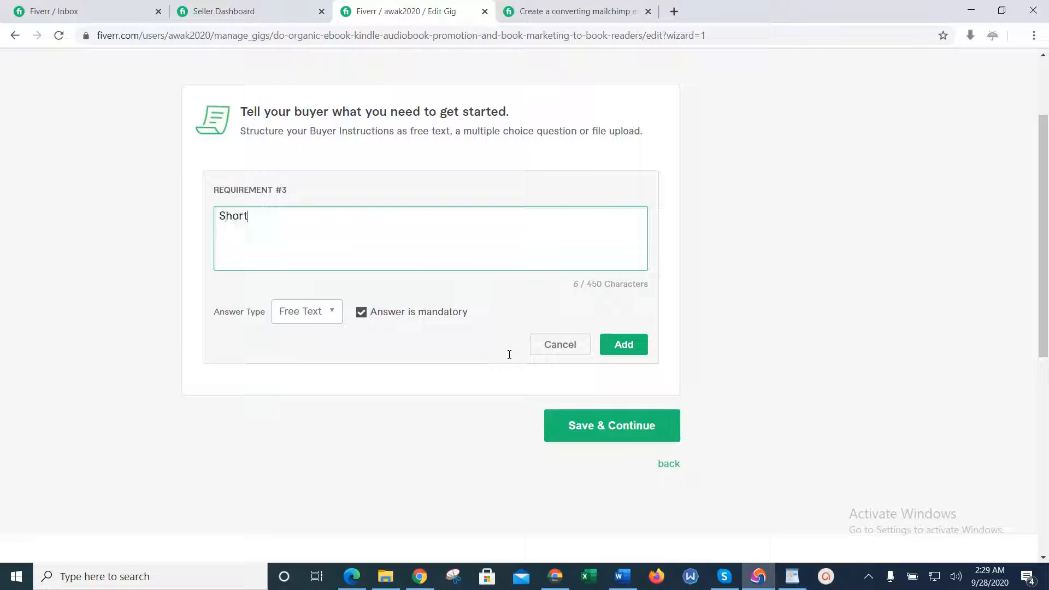
type(" Descr")
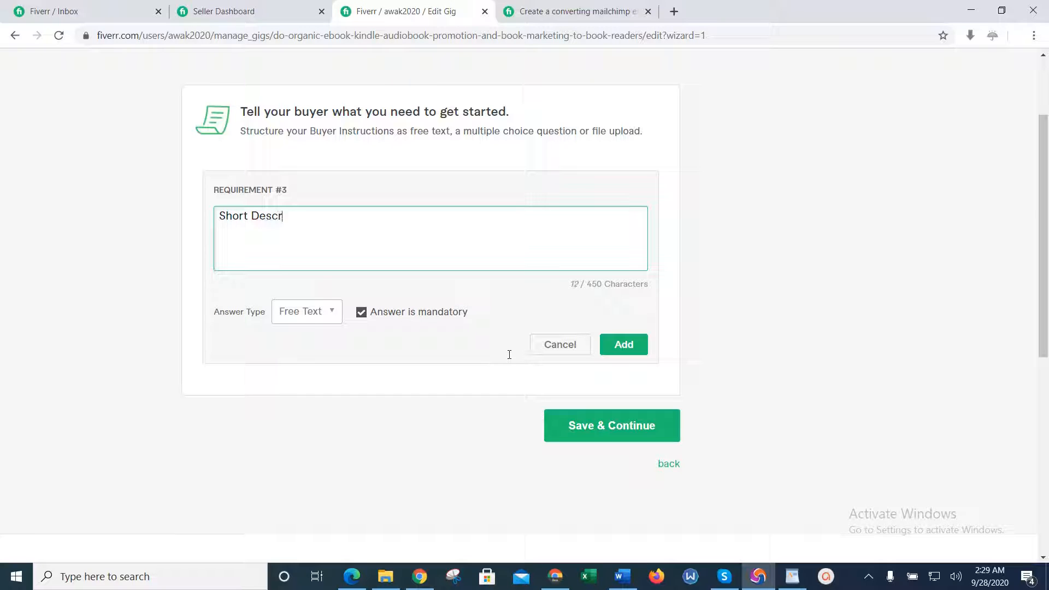
type("iption About Y")
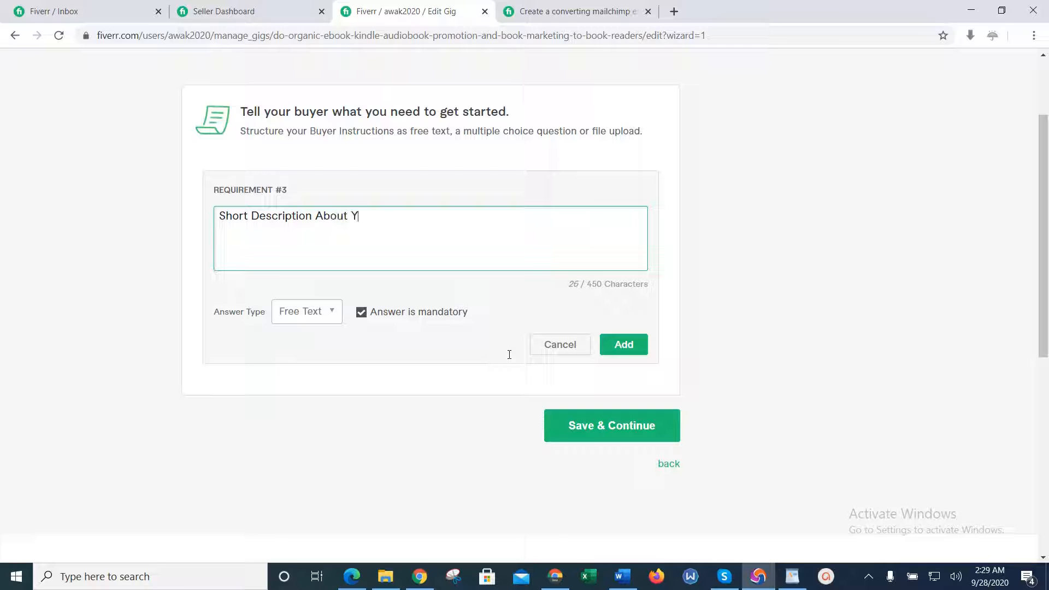
type("our Book")
left_click(623, 345)
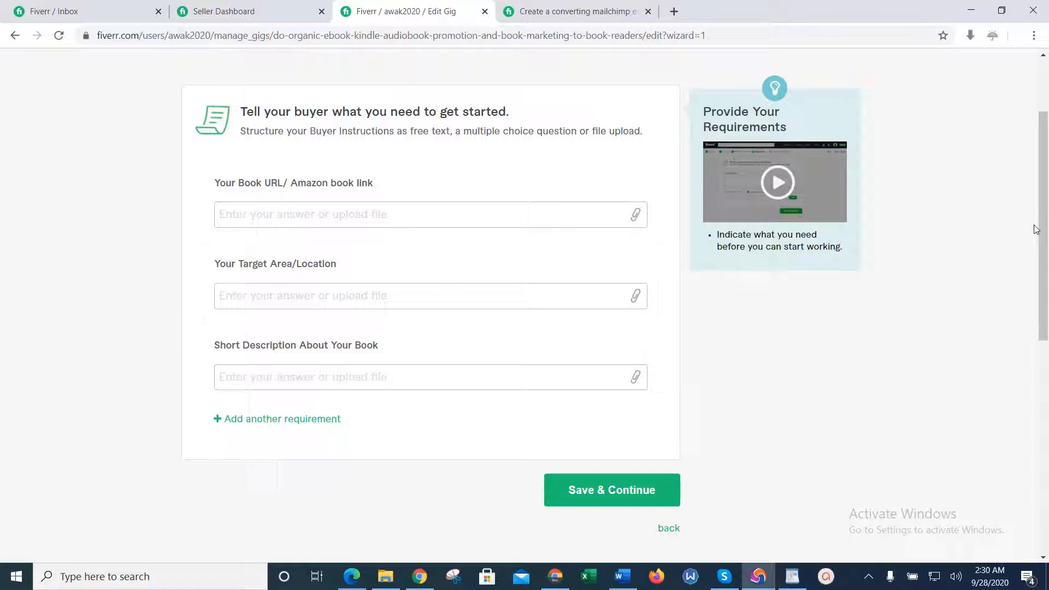
left_click_drag(1046, 214, 1047, 241)
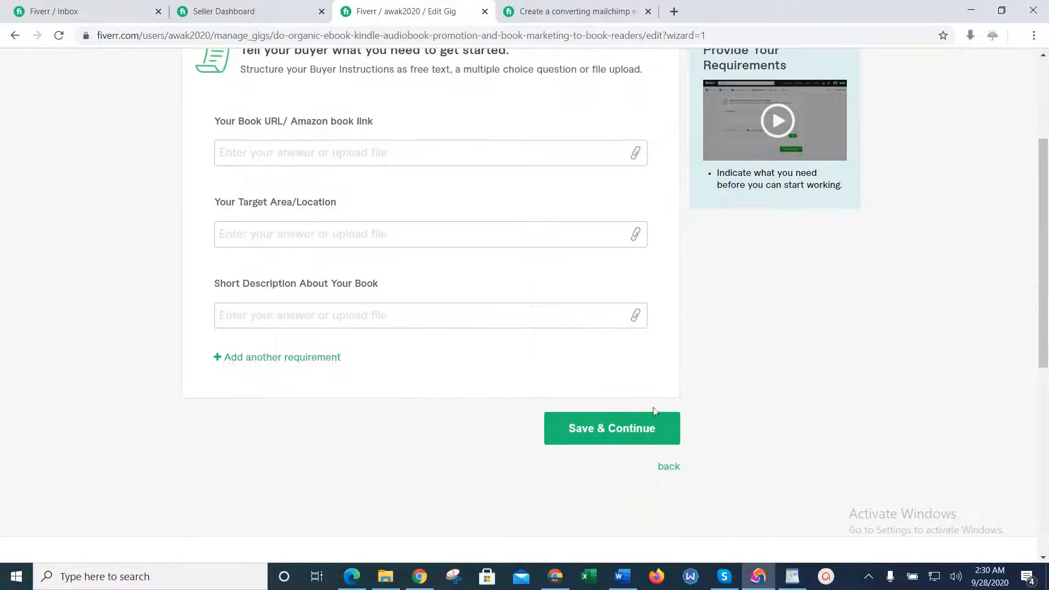
left_click(643, 421)
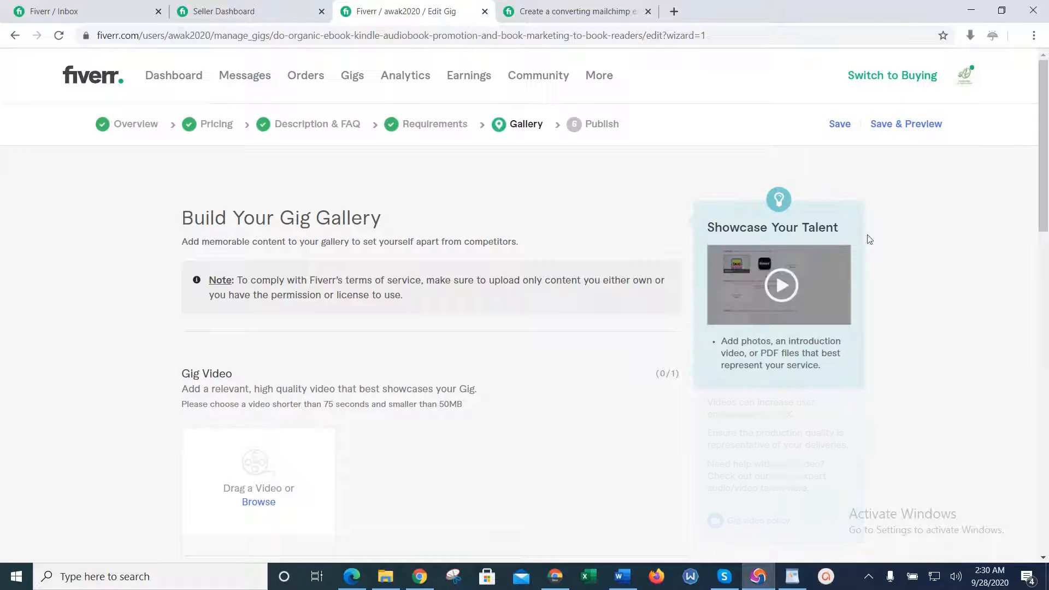
Review the video and photo upload sections and their guidelines on the gig gallery page.
left_click_drag(1046, 180, 1047, 118)
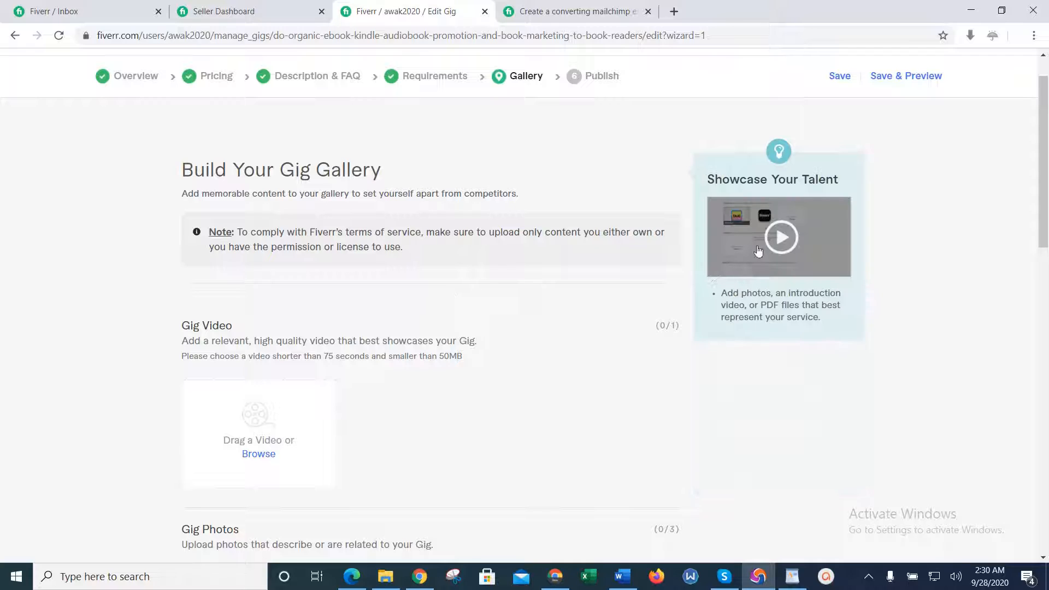
left_click_drag(1048, 177, 1048, 212)
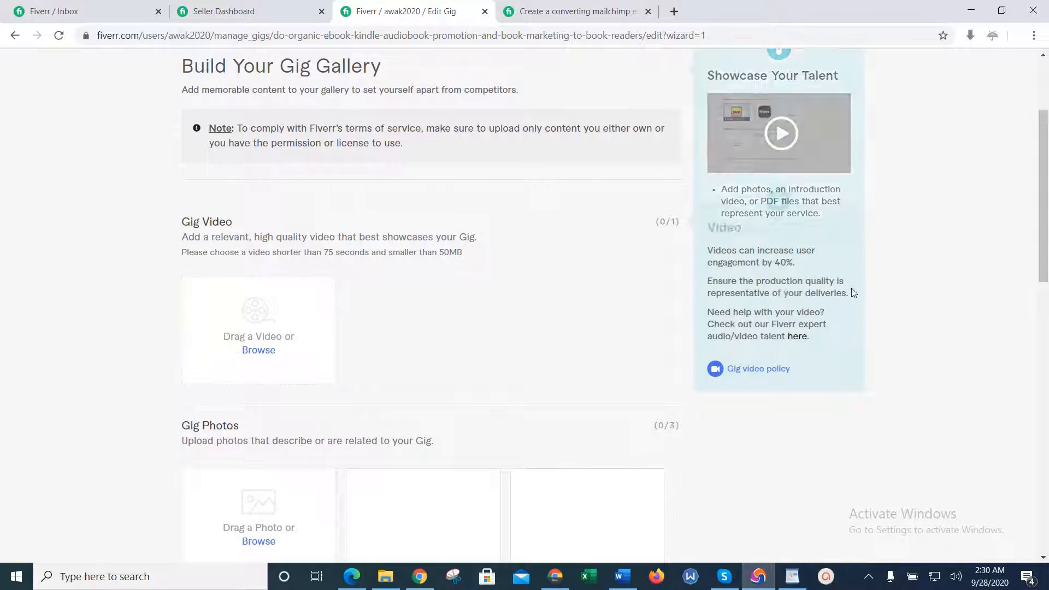
left_click_drag(1047, 248, 1048, 269)
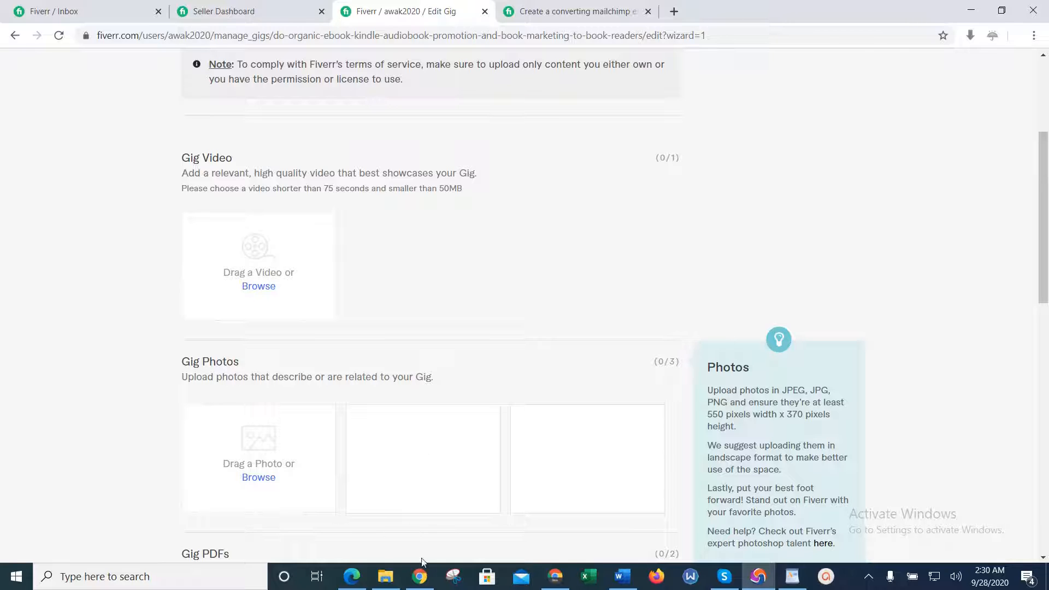
mouse_move(1047, 197)
left_mouse_down()
mouse_move(1048, 180)
mouse_move(1047, 201)
left_mouse_up()
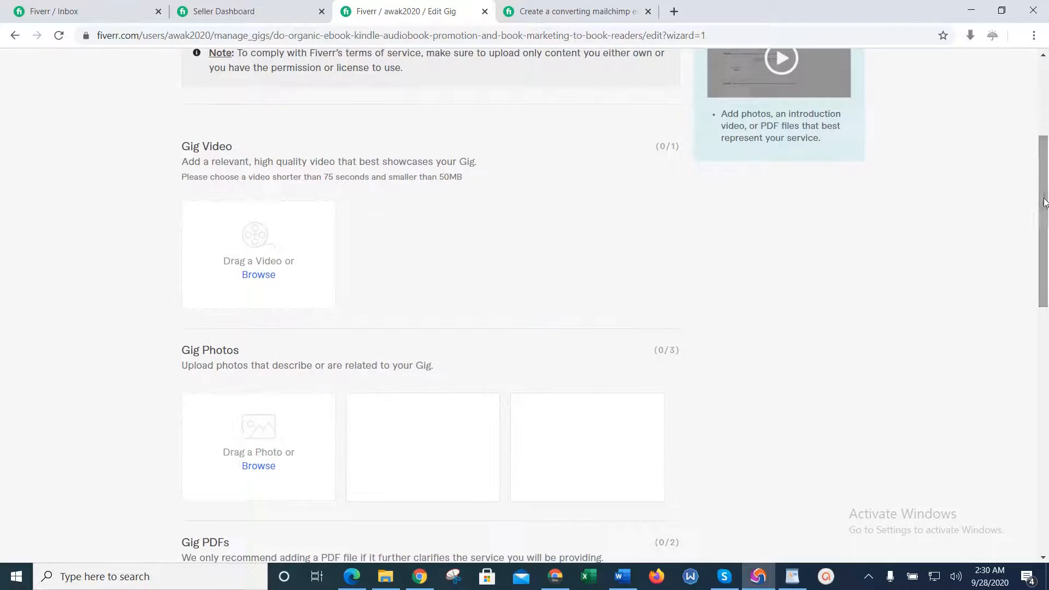
Browse the ebook promotion gig images in the other Chrome window's Fiverr search results, and switch to Canva.
left_click(419, 576)
left_click_drag(1042, 92, 1042, 152)
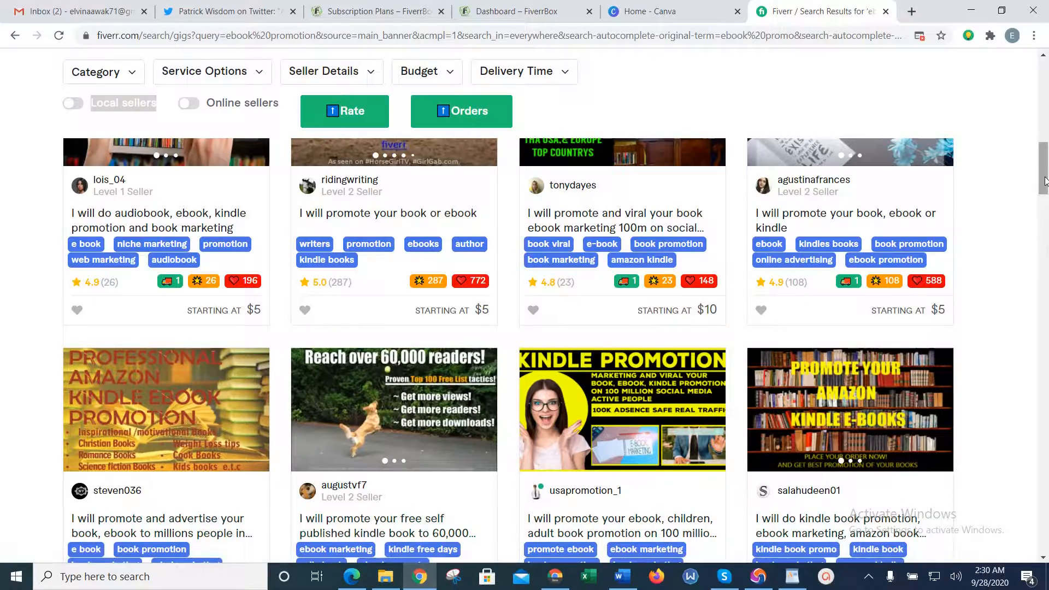
left_click_drag(1044, 182, 1046, 224)
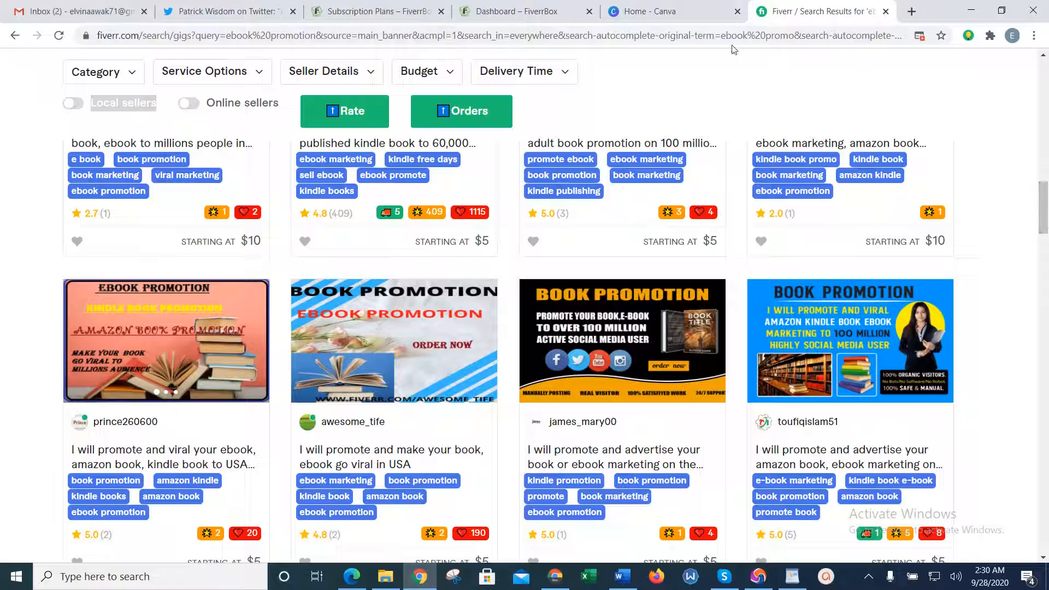
left_click(650, 7)
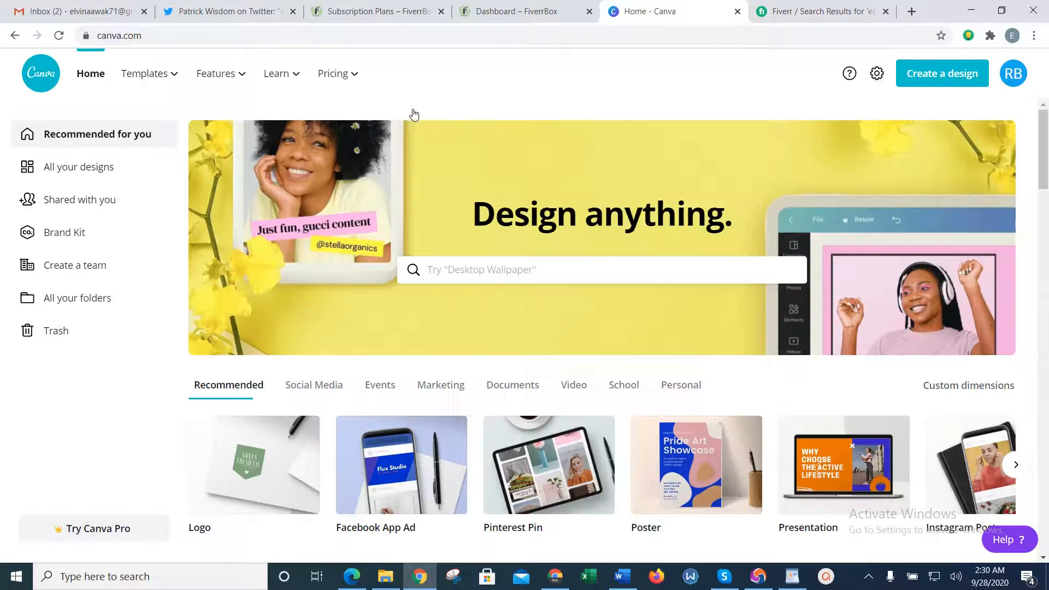
Open canva.com in a new browser tab and close that tab again.
left_click(910, 13)
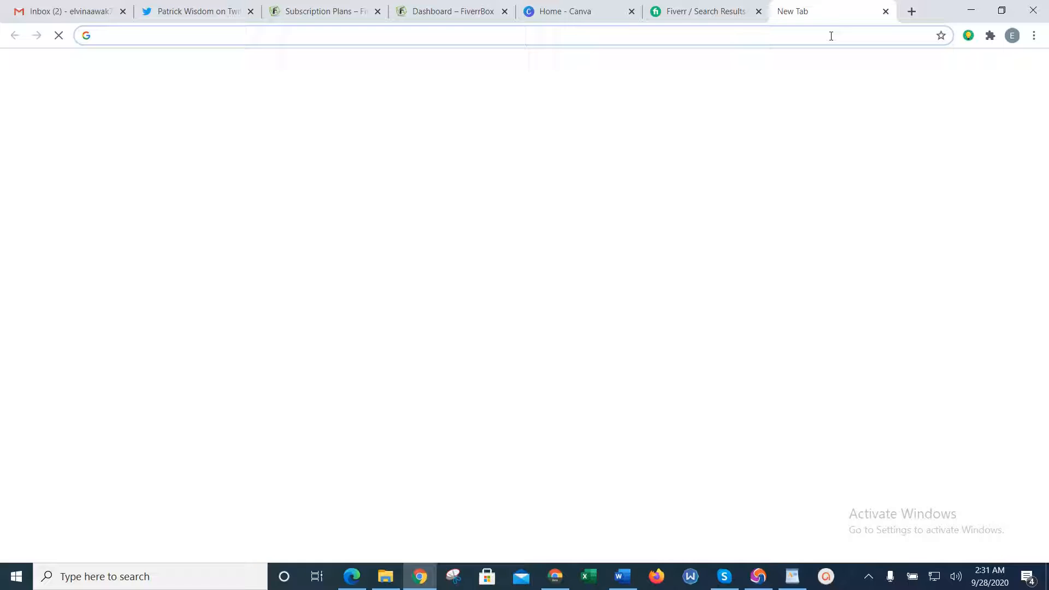
type("can")
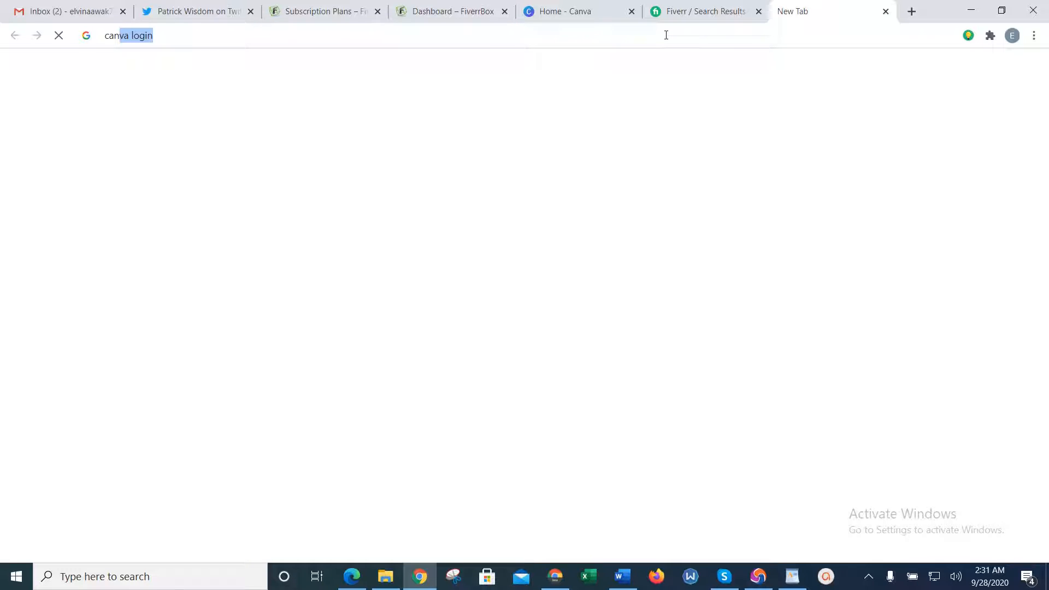
key("BackSpace")
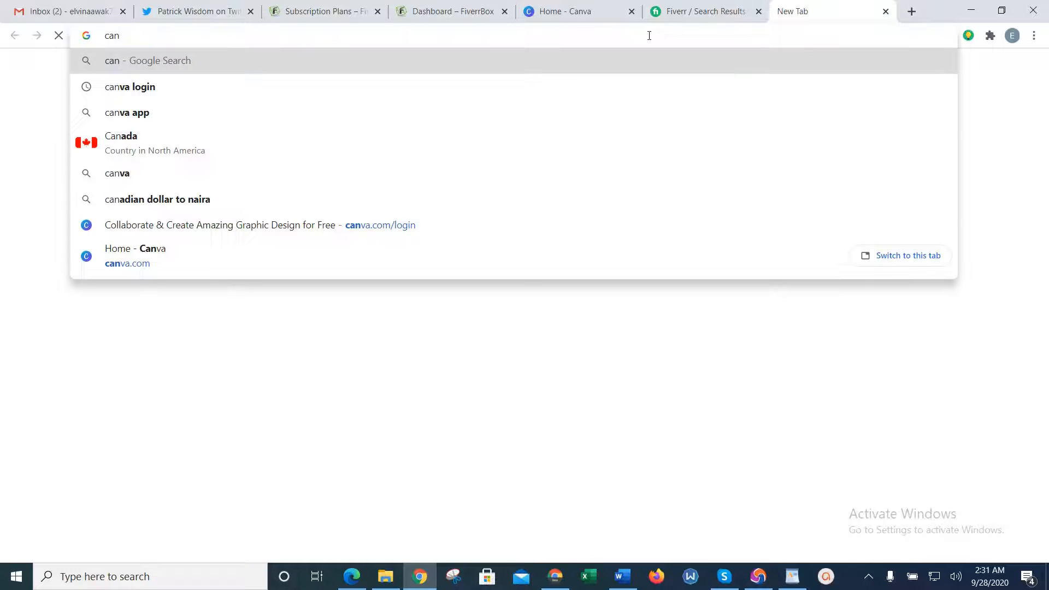
type("va")
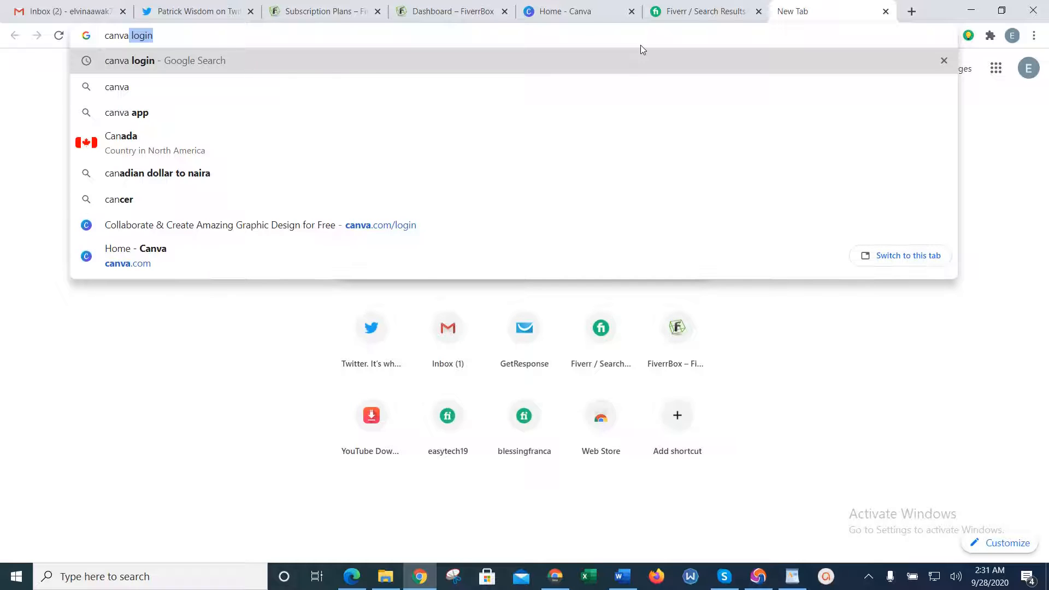
type(".com")
key("Return")
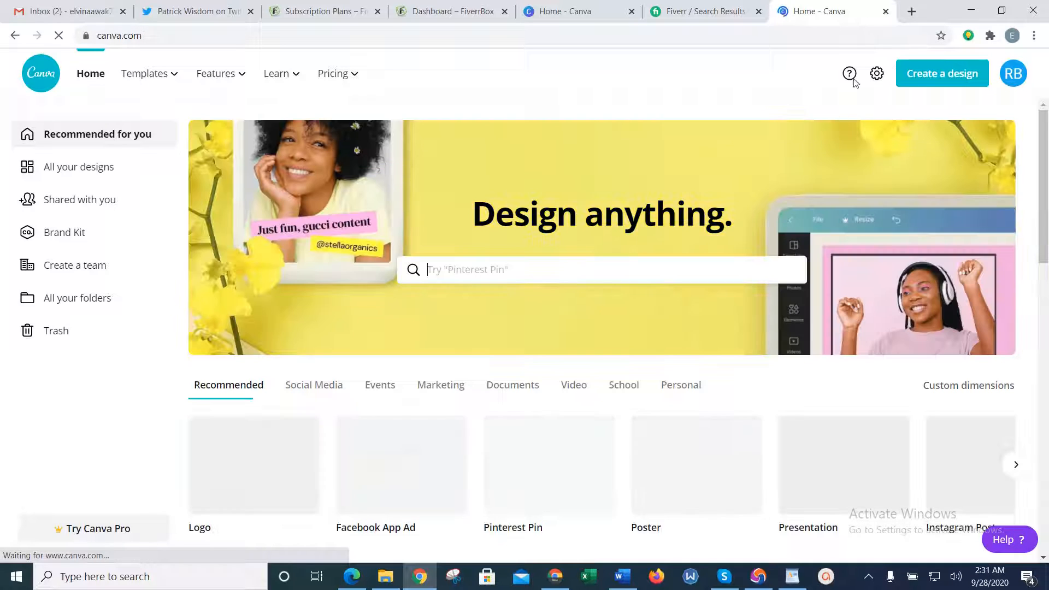
left_click(885, 11)
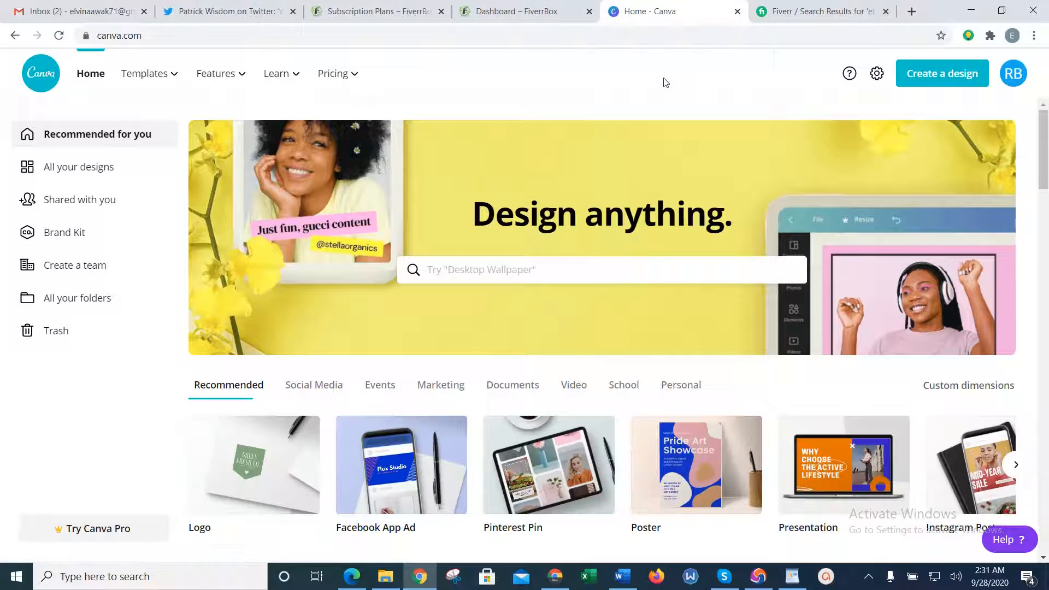
Find the existing Mailchimp campaign design under Your designs and open it in a new browser tab.
scroll(1046, 258, "down", 5)
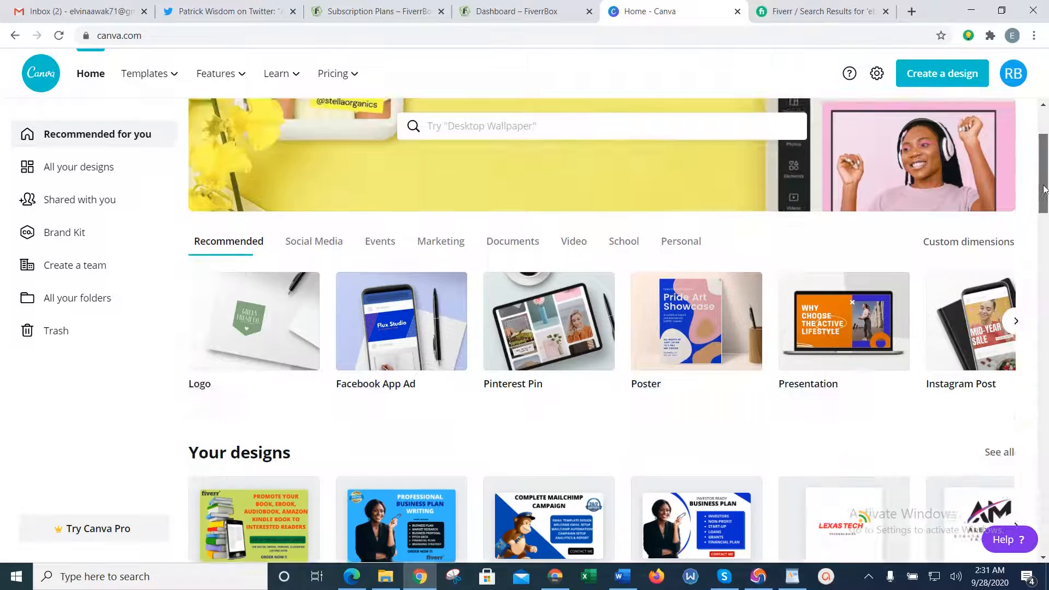
scroll(1046, 258, "down", 2)
scroll(1046, 229, "up", 7)
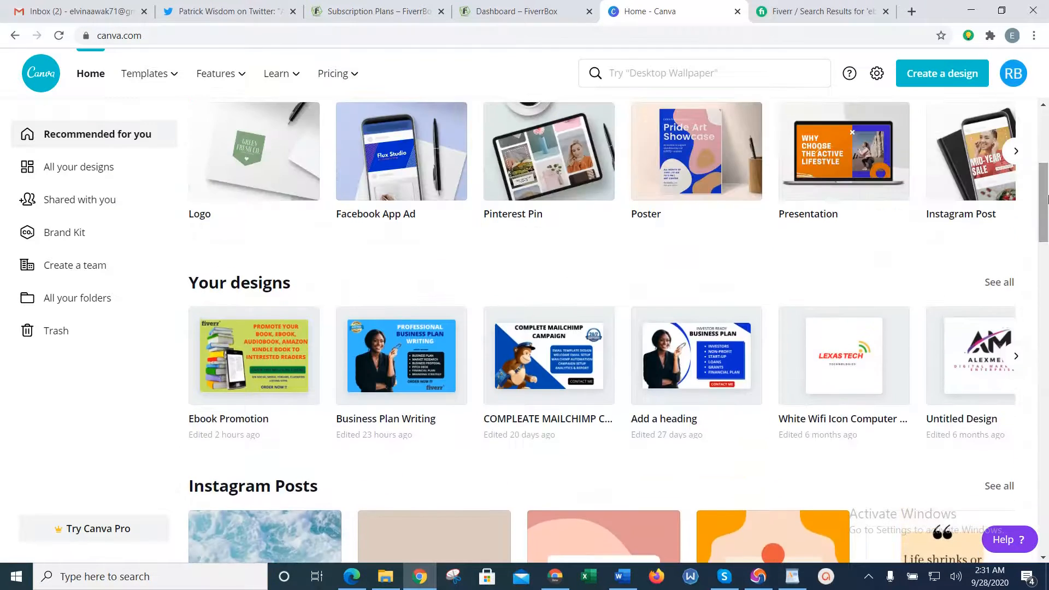
scroll(1046, 191, "down", 3)
scroll(1046, 191, "down", 2)
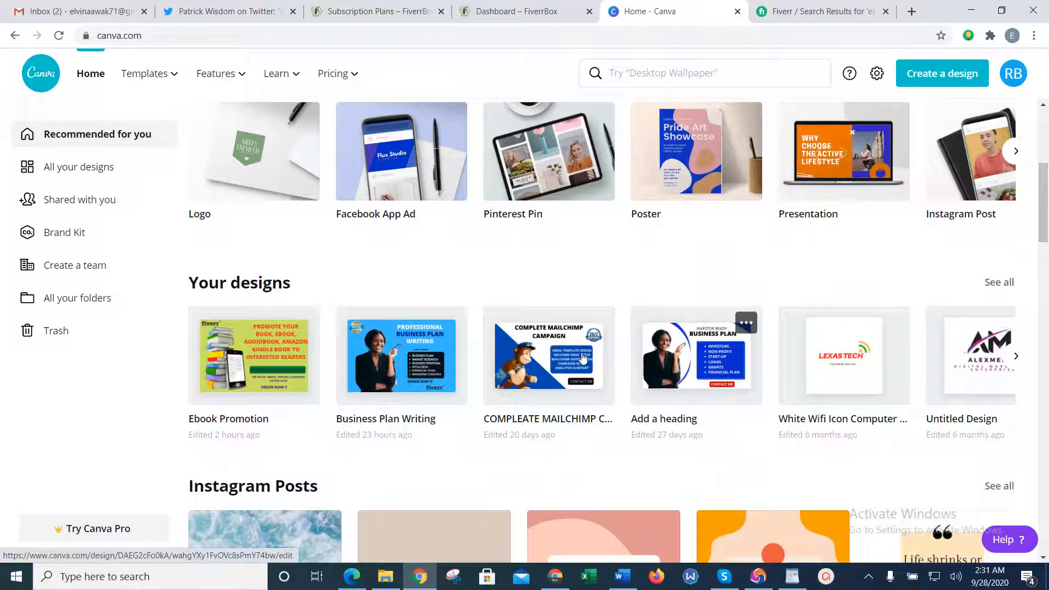
right_click(519, 351)
left_click(563, 358)
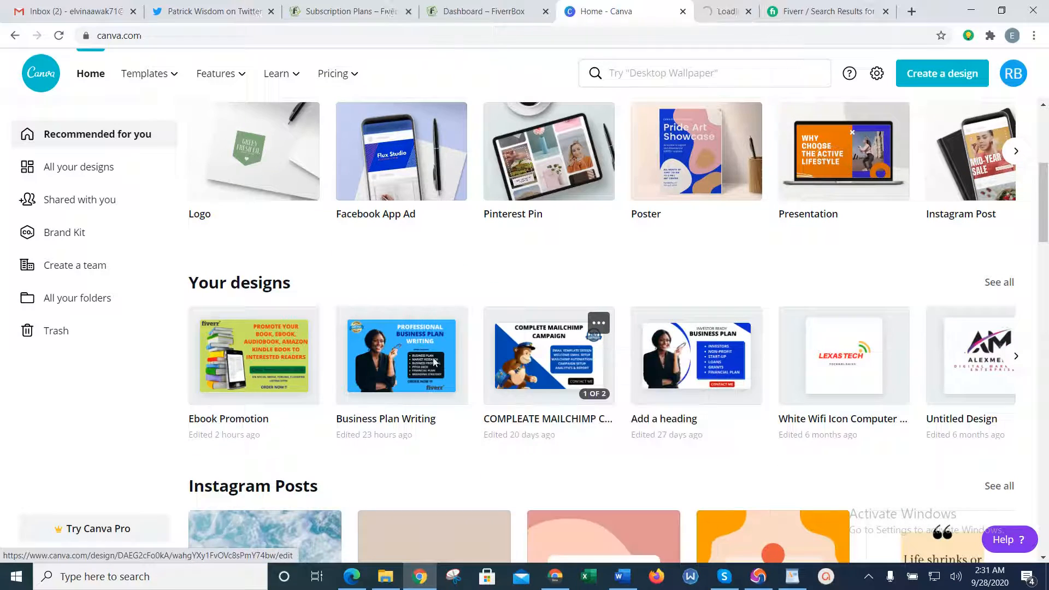
Open the Business Plan Writing, Ebook Promotion and "Add a heading" designs in new tabs, and switch to the Mailchimp campaign design.
right_click(383, 360)
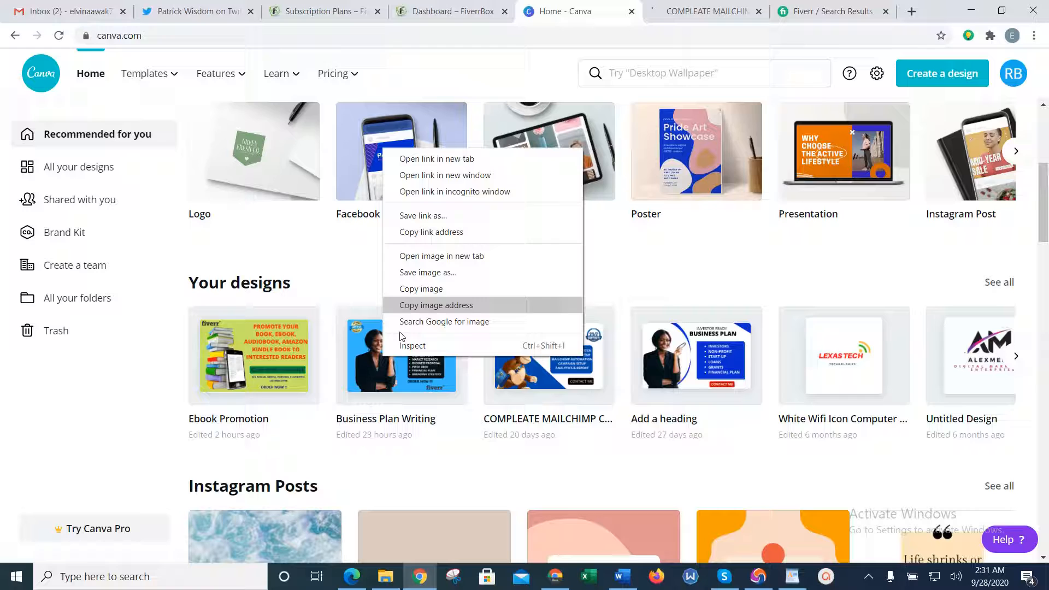
left_click(435, 158)
right_click(281, 375)
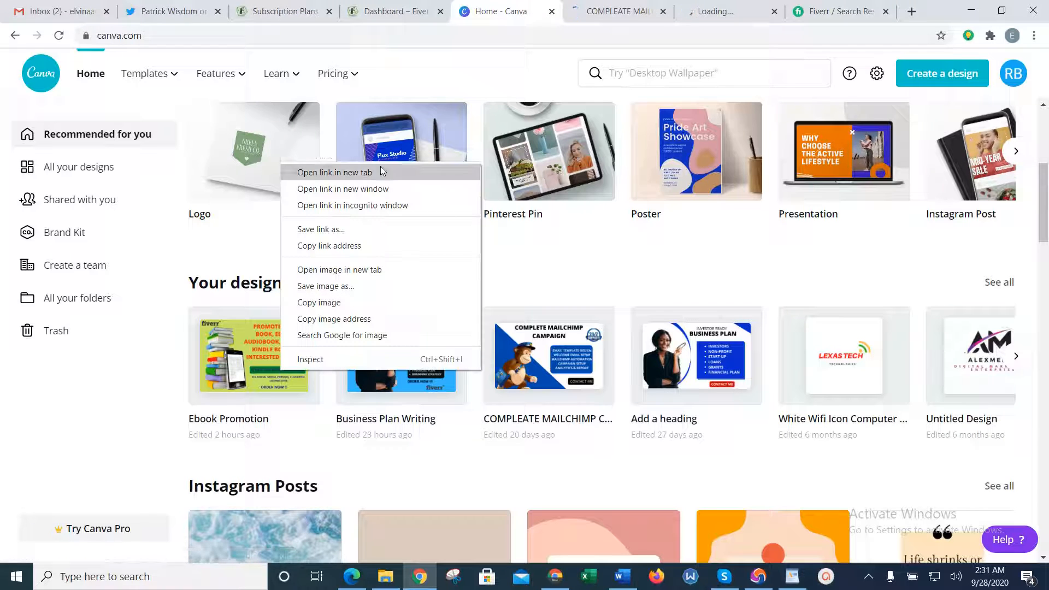
left_click(384, 172)
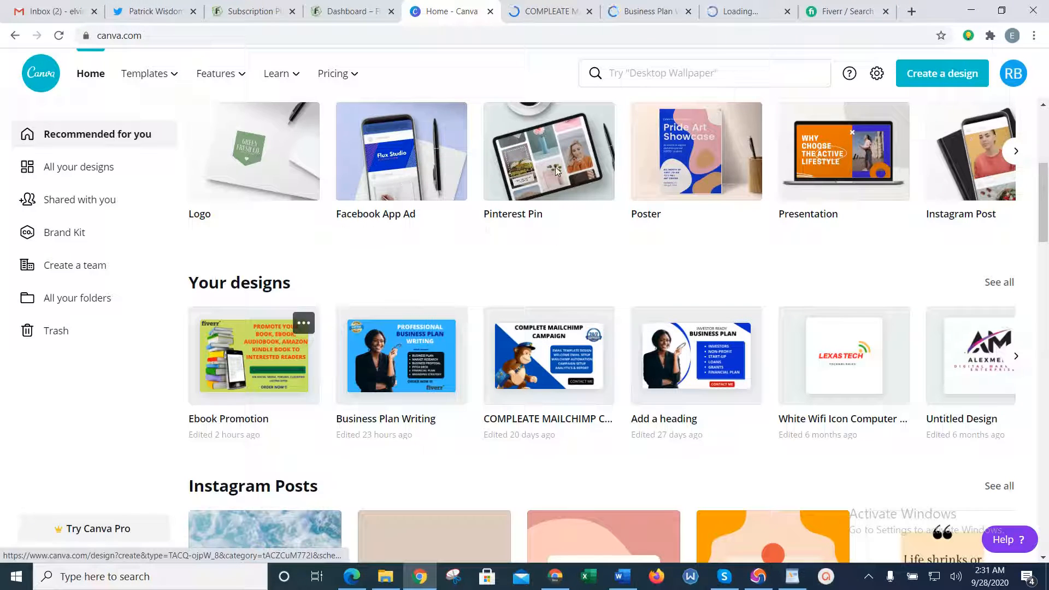
right_click(693, 353)
left_click(726, 359)
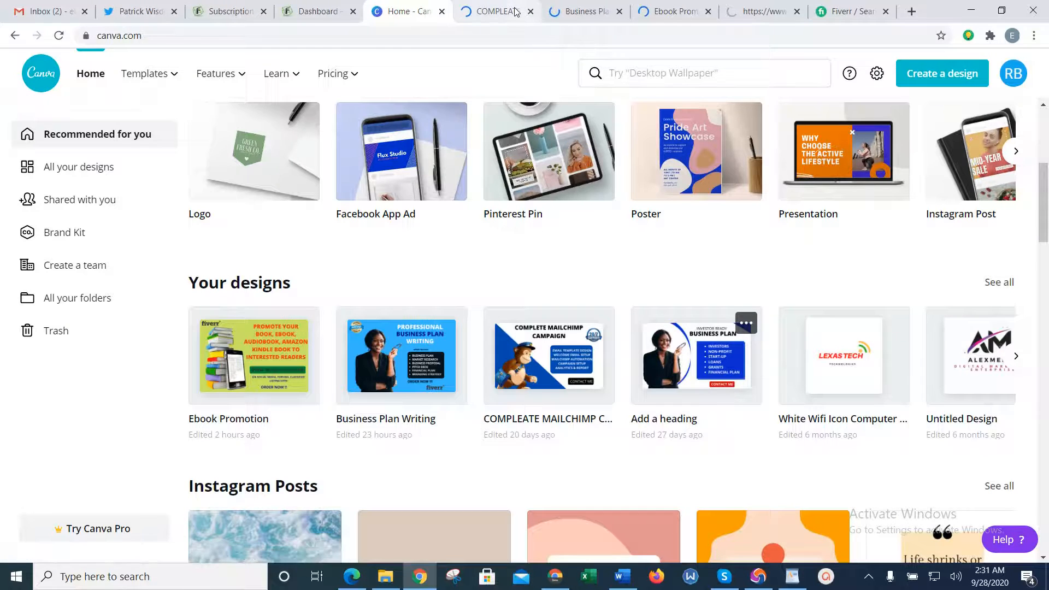
left_click(515, 11)
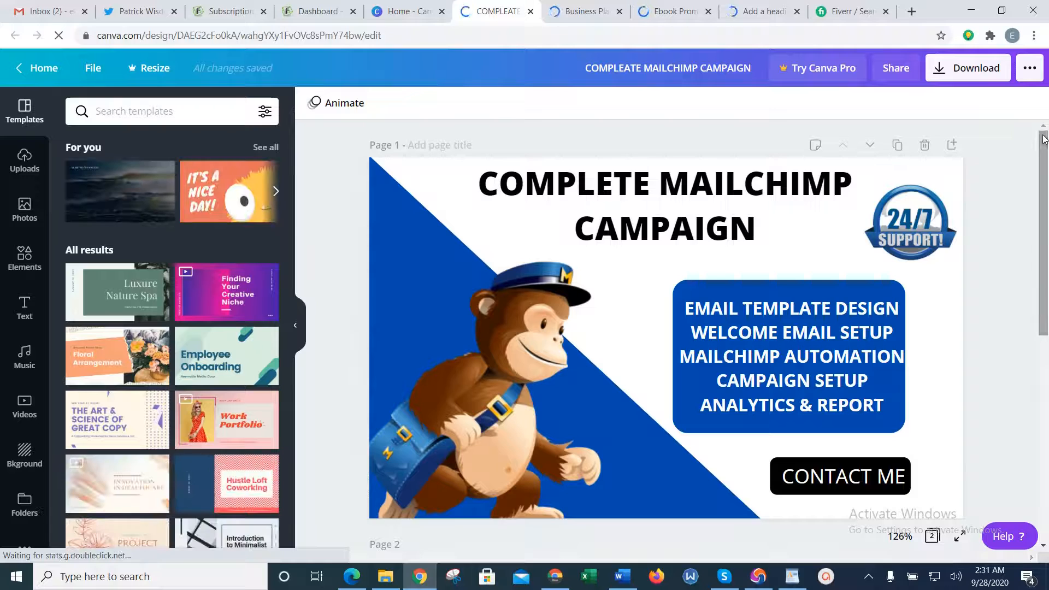
Review the Mailchimp campaign, Business Plan Writing, Ebook Promotion and "Add a heading" designs one after another, closing each one's tab.
mouse_move(1044, 154)
left_mouse_down()
mouse_move(1025, 433)
mouse_move(1048, 153)
left_mouse_up()
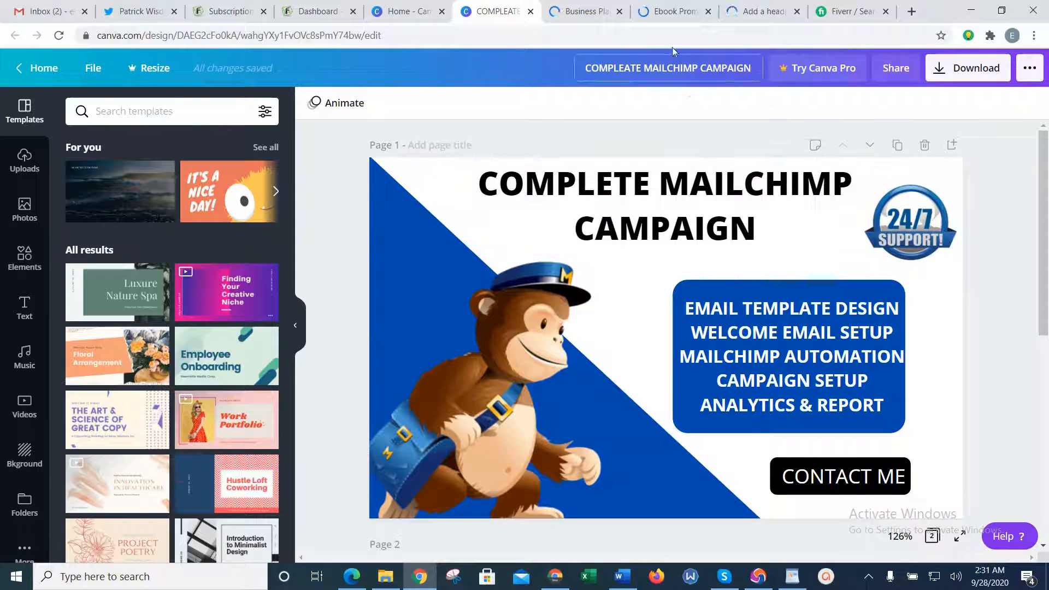
left_click(529, 11)
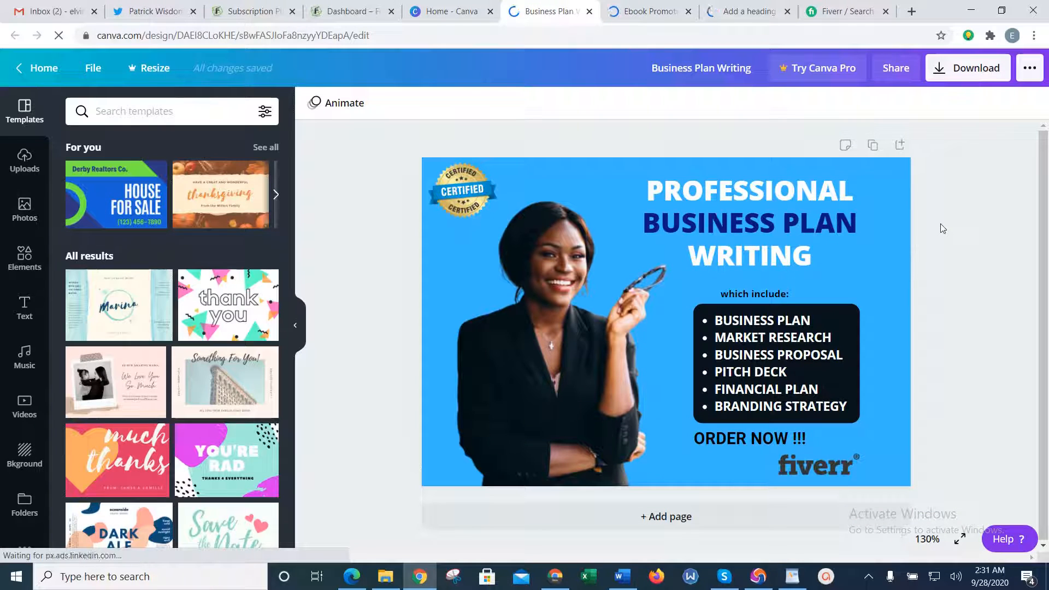
left_click(589, 11)
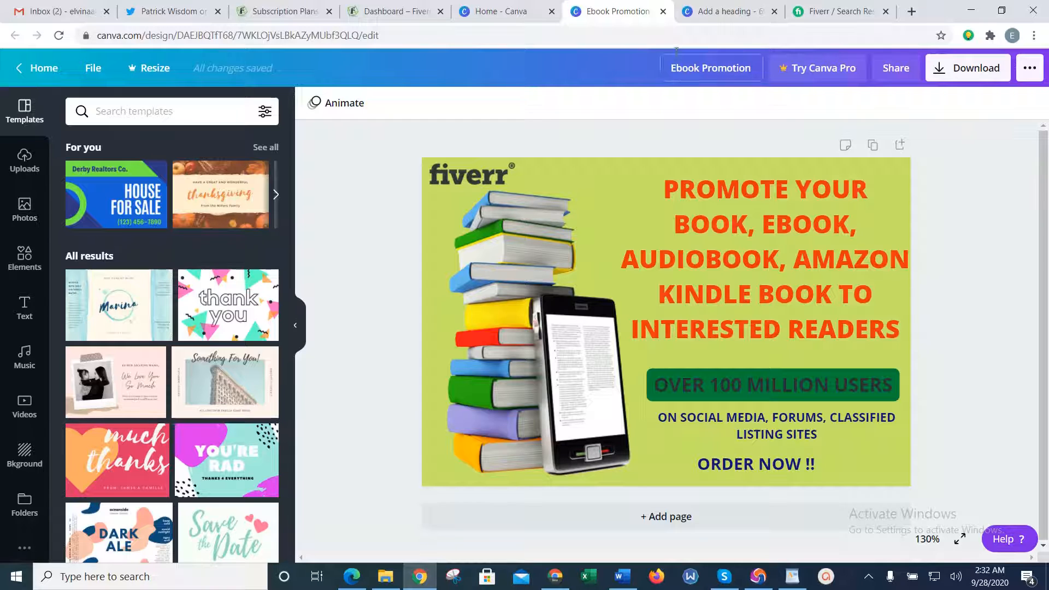
left_click(663, 13)
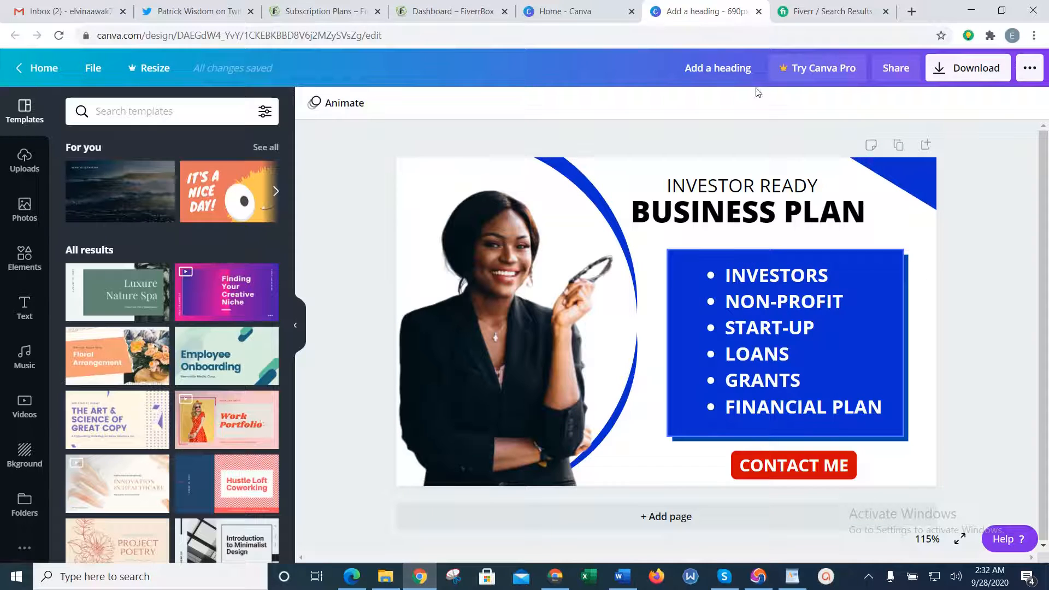
left_click(759, 12)
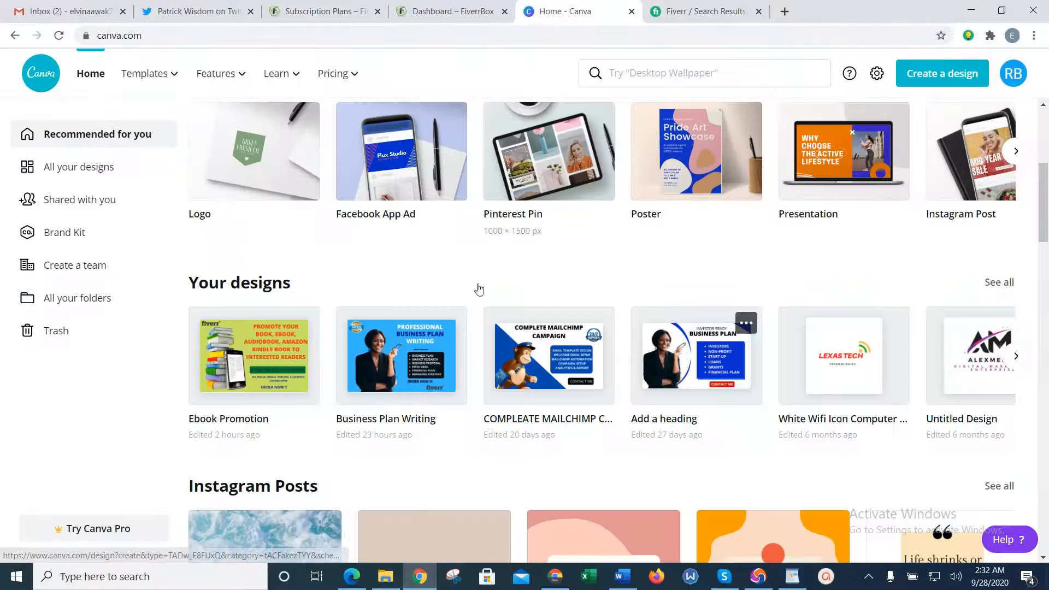
Reopen the Ebook Promotion design in a new browser tab as a reference and return to the Canva home page.
right_click(263, 357)
left_click(276, 362)
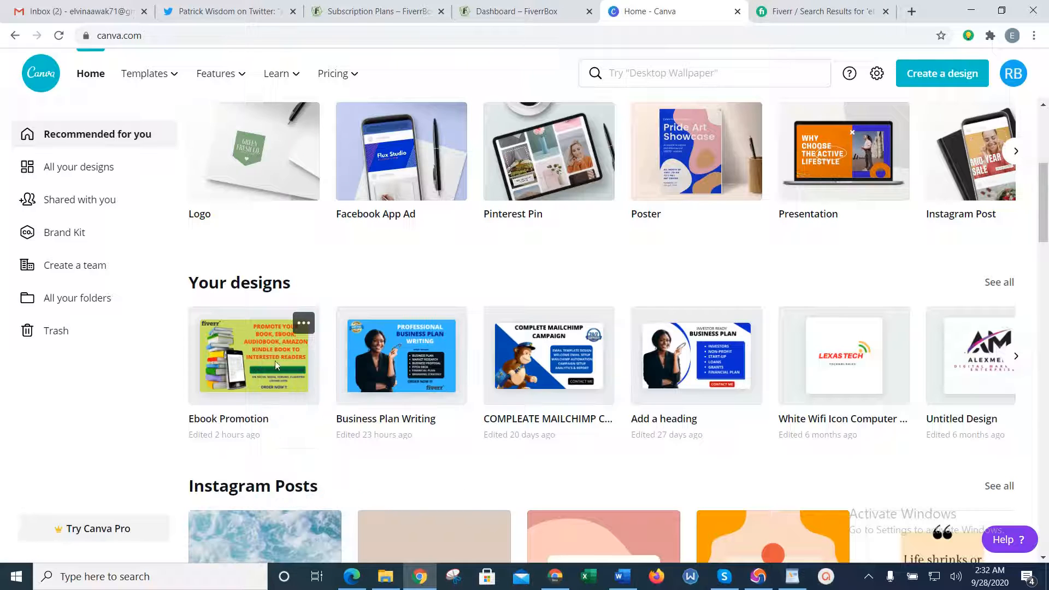
left_click(750, 4)
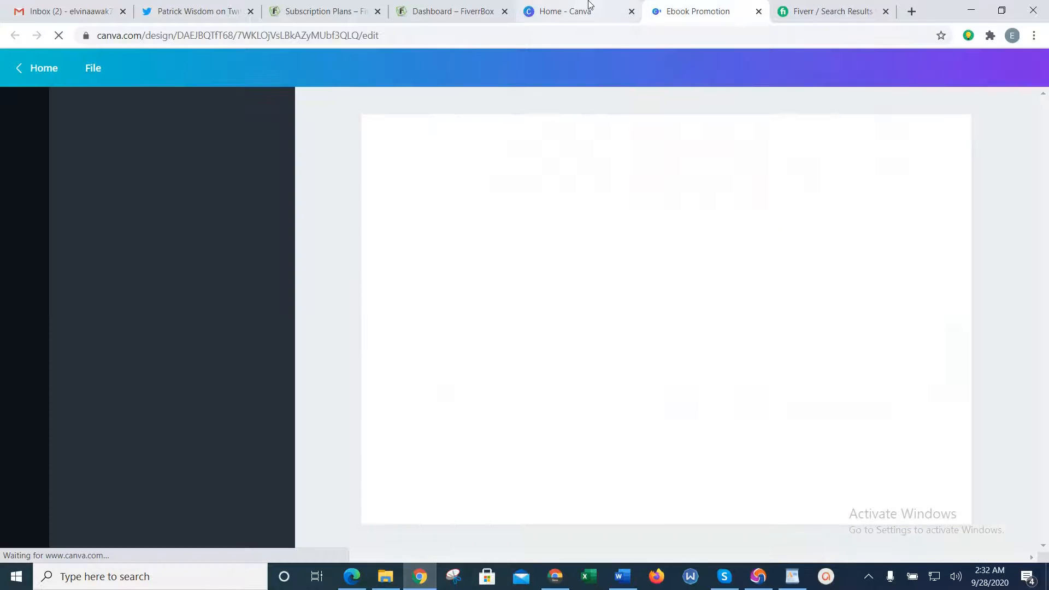
left_click(586, 8)
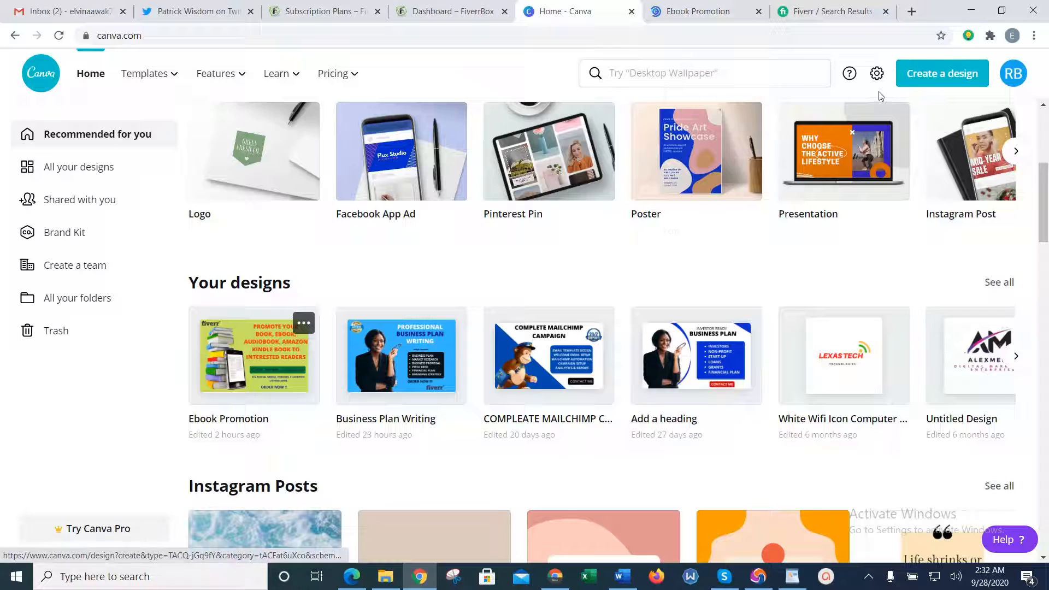
left_click(938, 76)
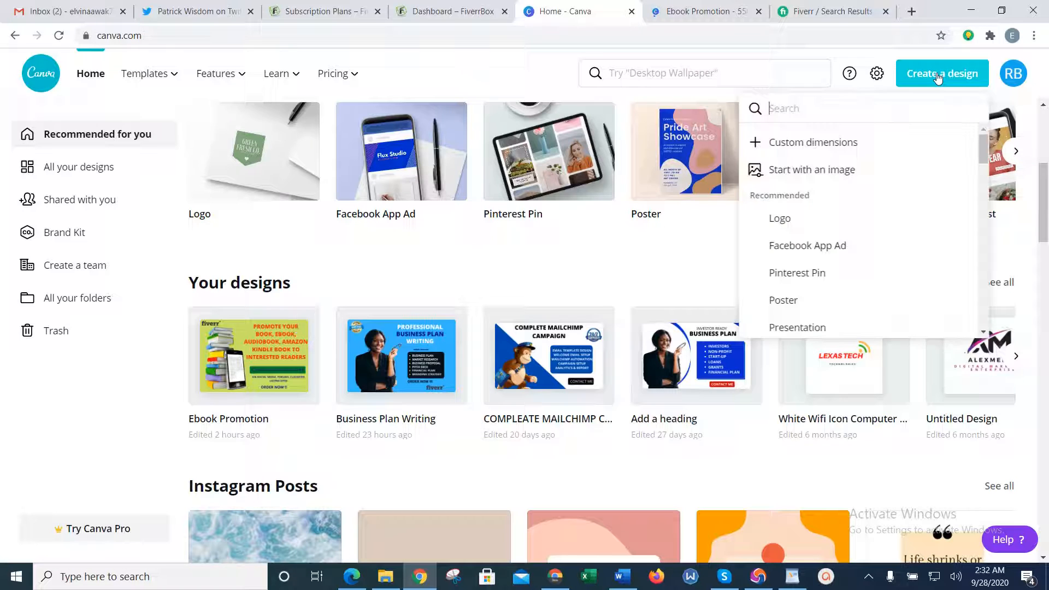
left_click(827, 145)
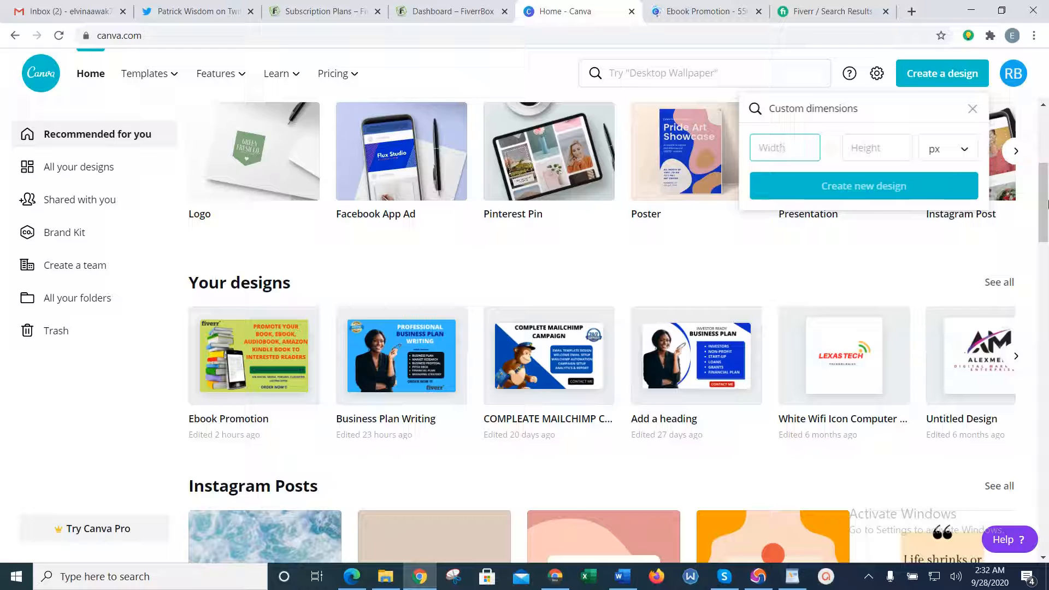
left_click_drag(1047, 203, 1046, 499)
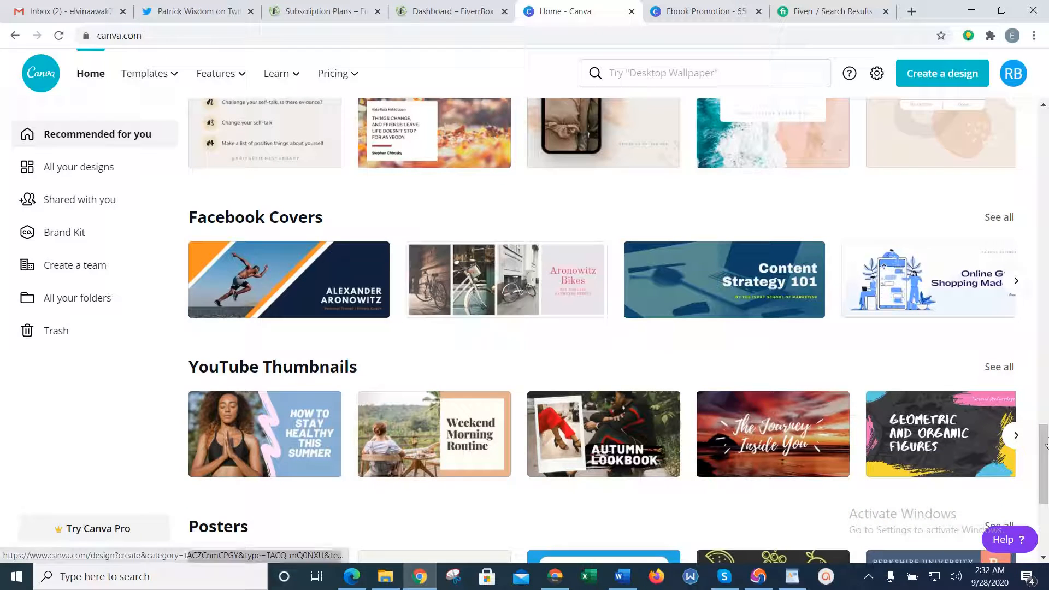
left_click_drag(1047, 444, 1047, 126)
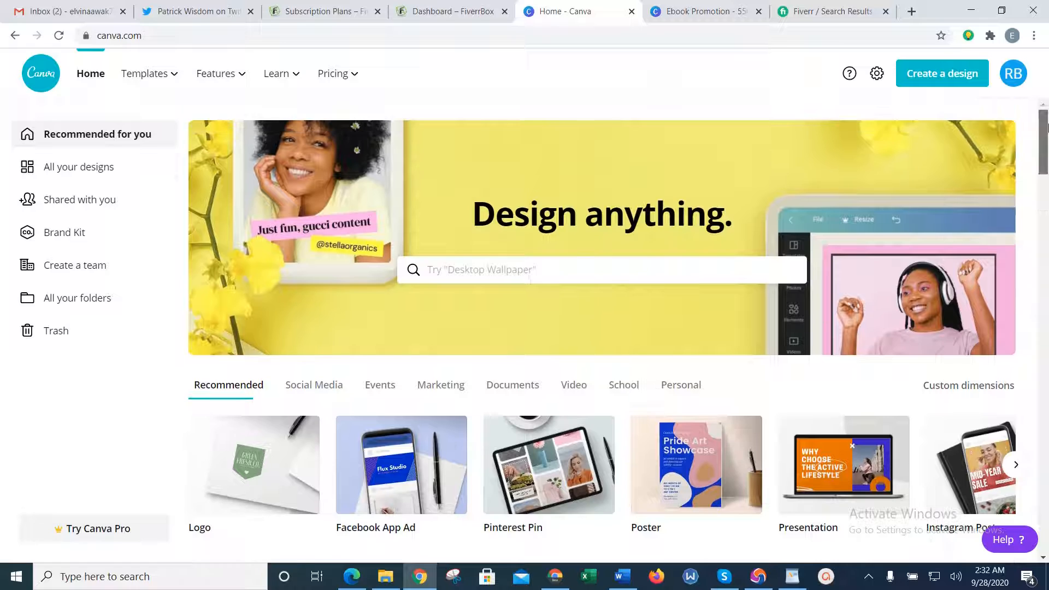
Create a new blank design with custom dimensions of 550 × 370 px.
left_click(910, 76)
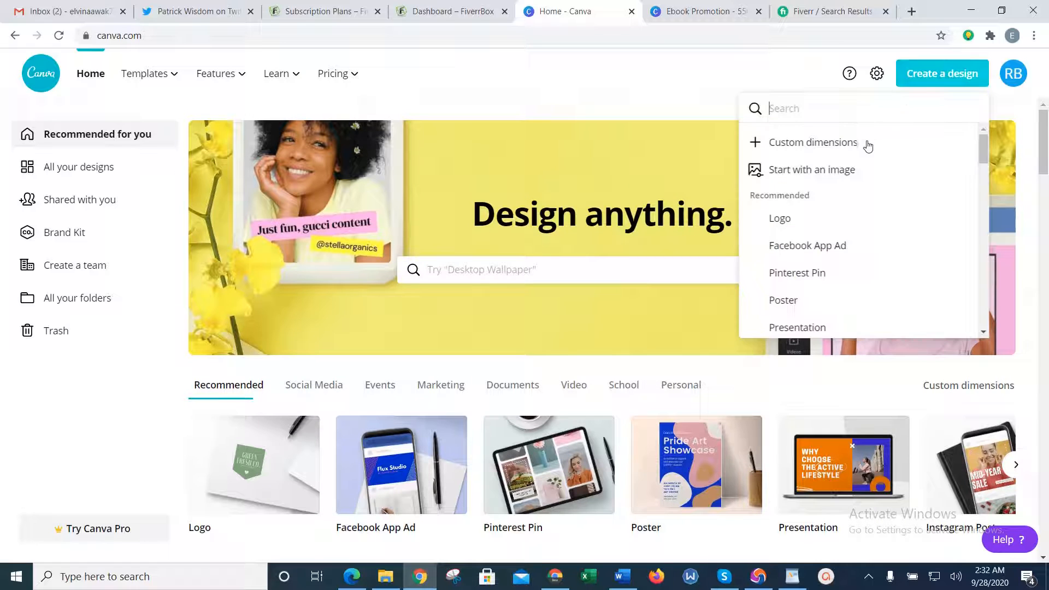
left_click(832, 144)
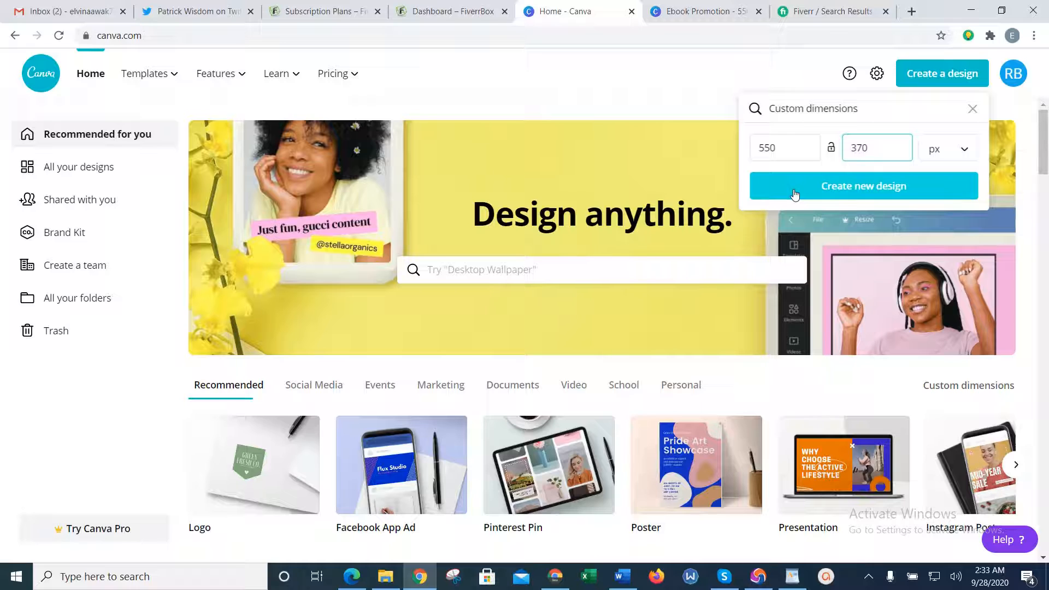
left_click(939, 156)
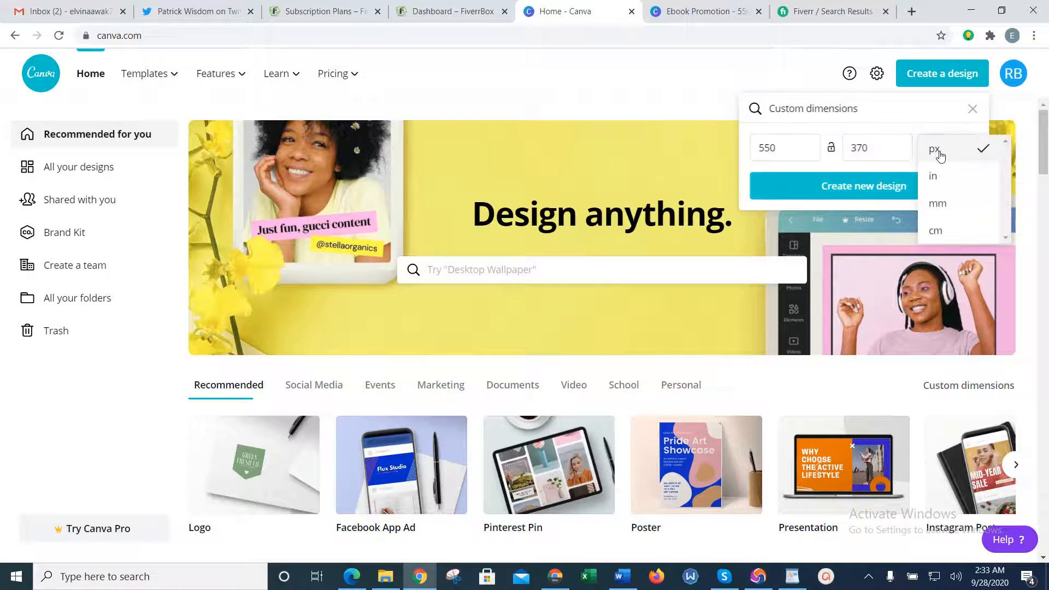
left_click(938, 157)
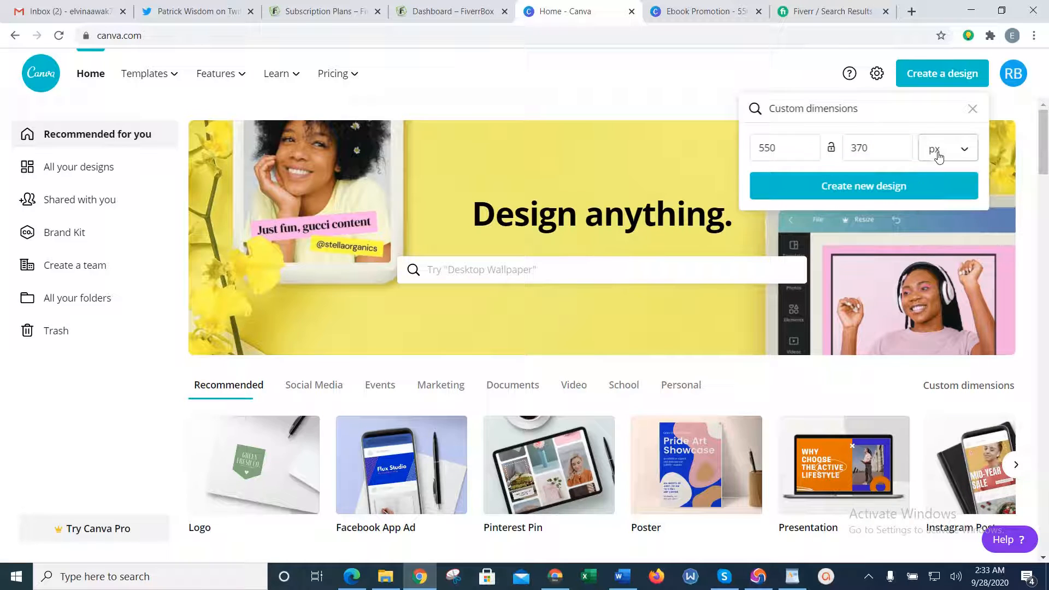
left_click(888, 189)
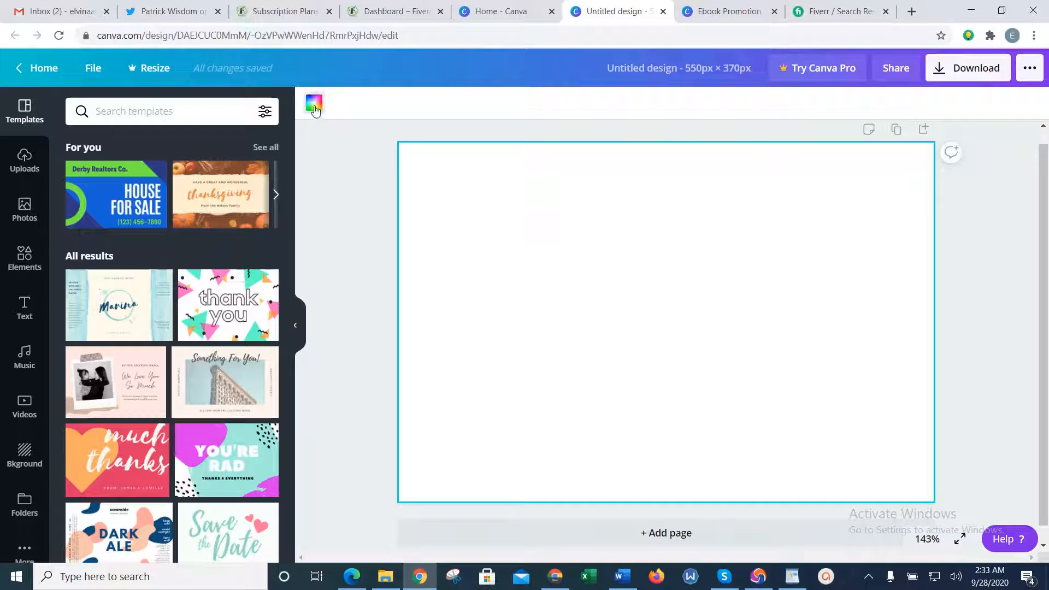
Fill the blank page's background with the default lime green, comparing it with the Ebook Promotion design.
left_click(314, 104)
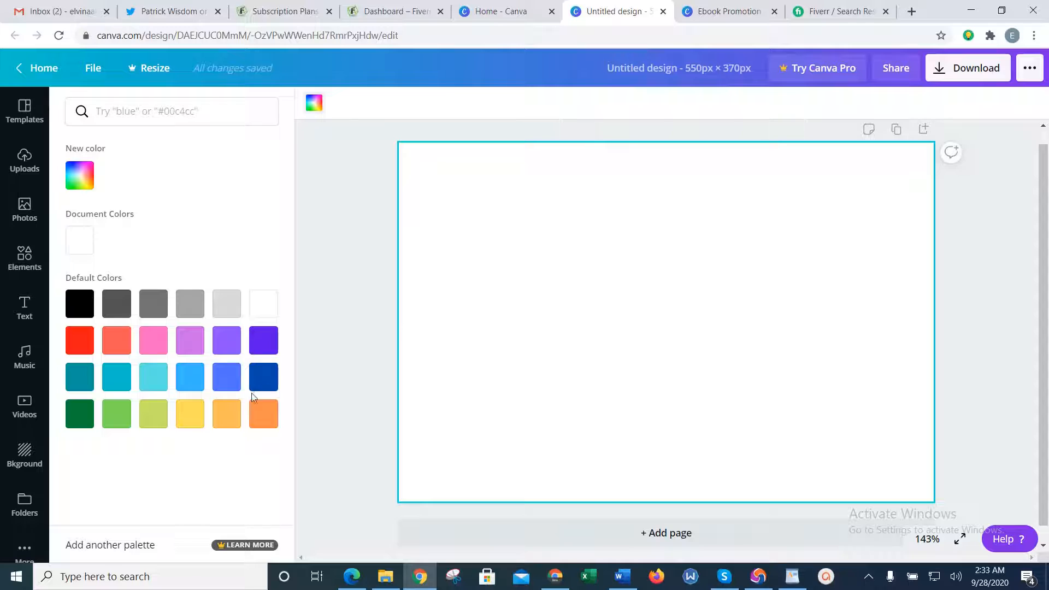
left_click(696, 5)
left_click(611, 11)
left_click(154, 414)
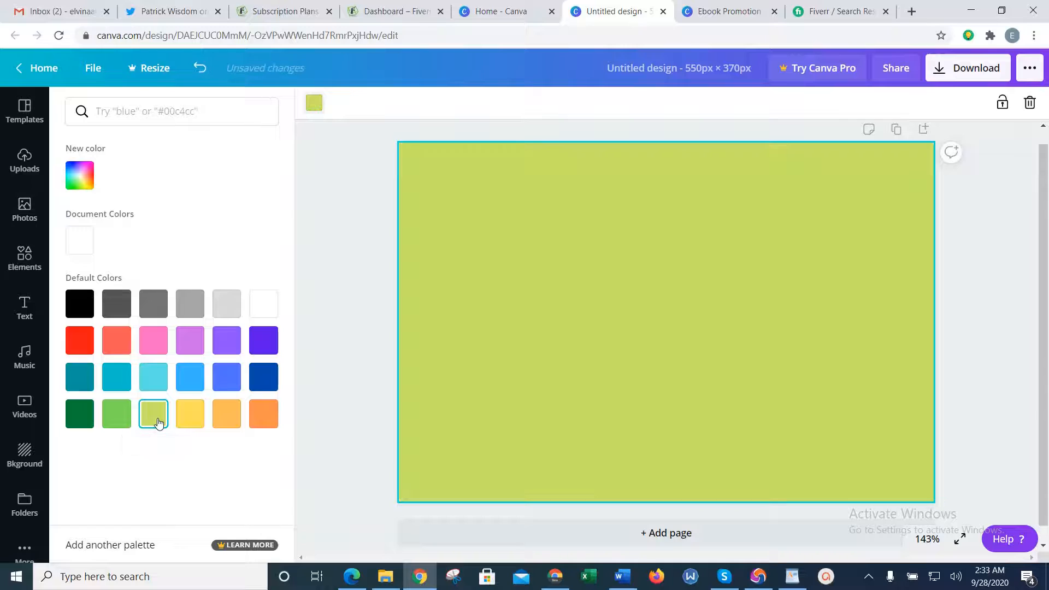
left_click(698, 6)
left_click(612, 11)
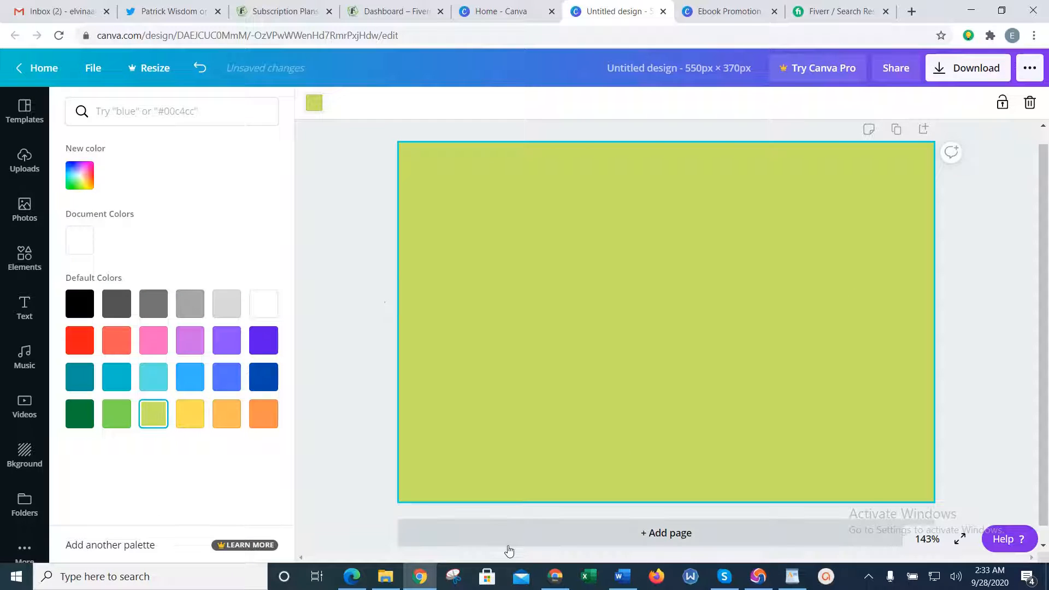
Browse the ebook promotion gig images in the Fiverr search results for ideas, and return to the untitled 550 × 370 px design.
left_click(802, 6)
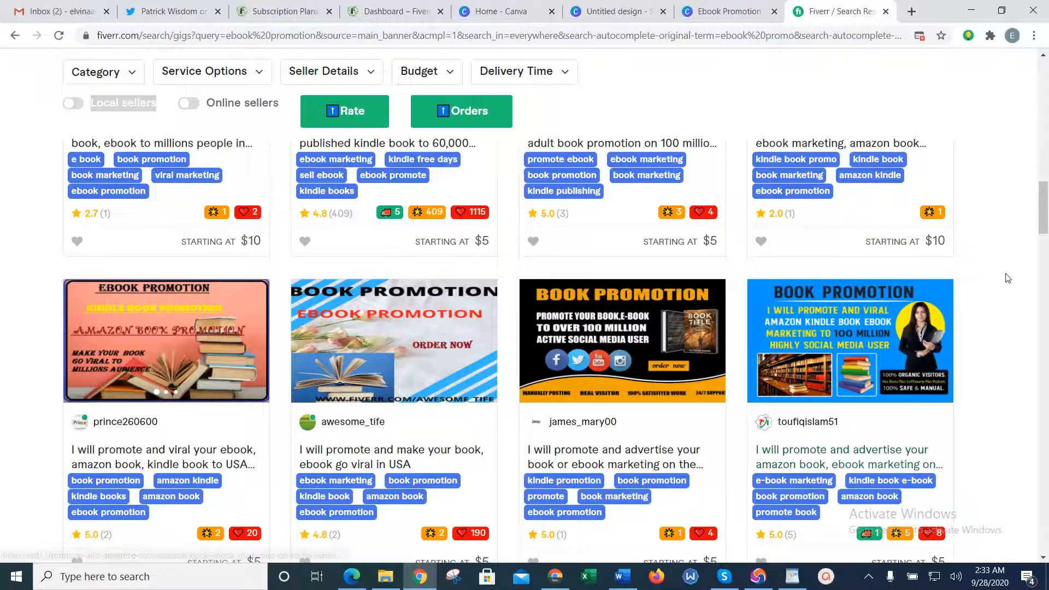
scroll(1046, 188, "up", 2)
scroll(1046, 189, "up", 5)
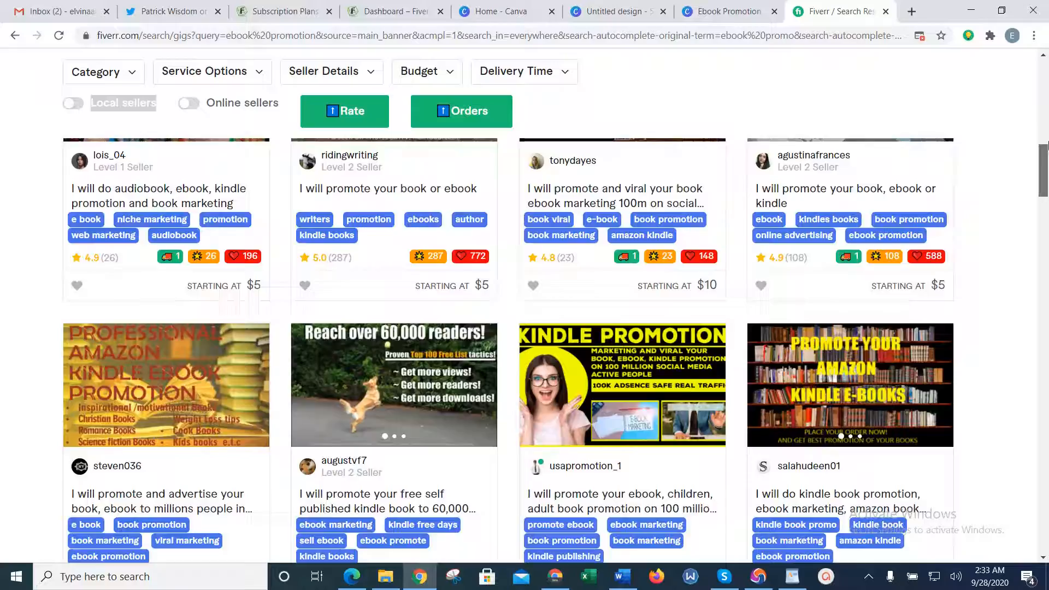
left_click_drag(1046, 144, 1046, 298)
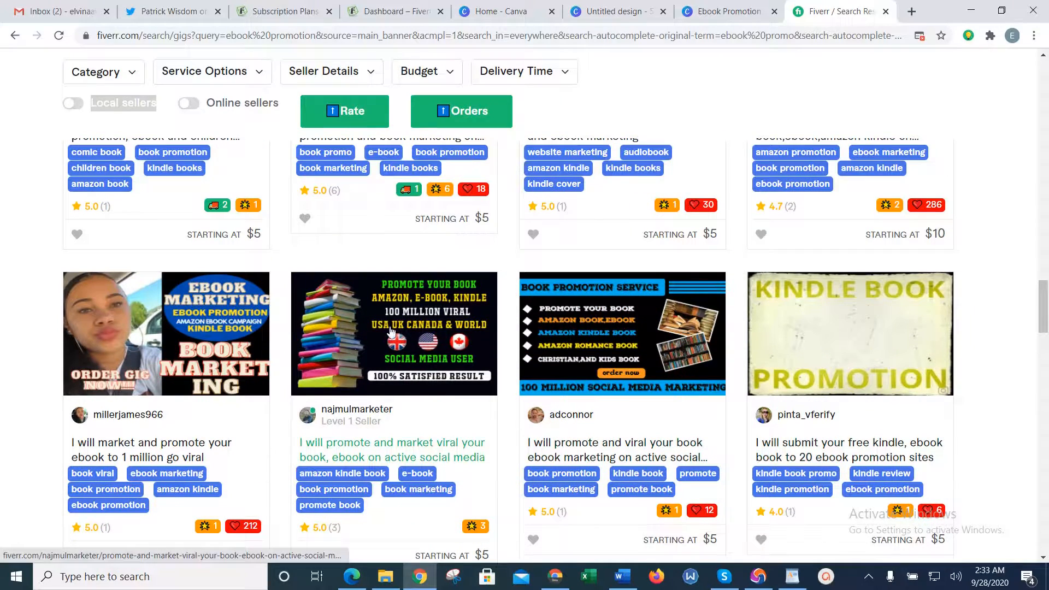
left_click_drag(1045, 290, 1045, 390)
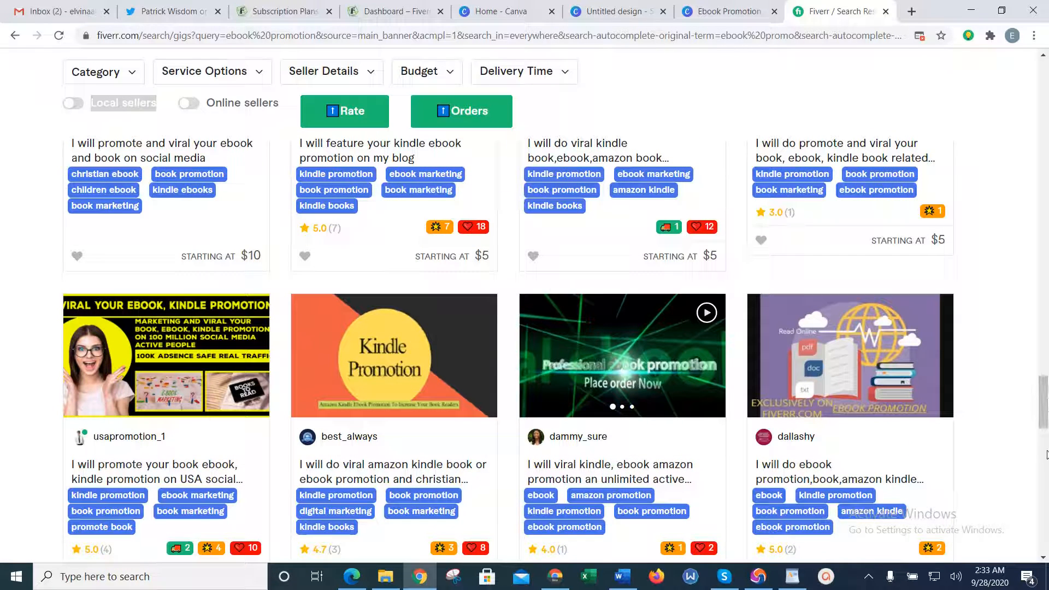
left_click_drag(1045, 421, 1046, 139)
left_click(615, 11)
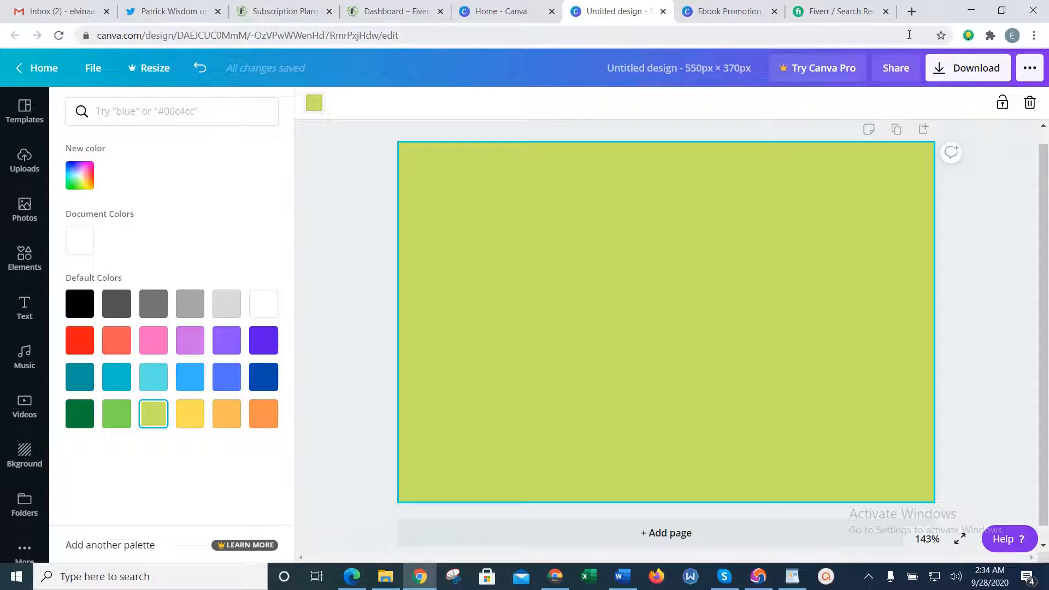
Open a new browser tab.
left_click(911, 11)
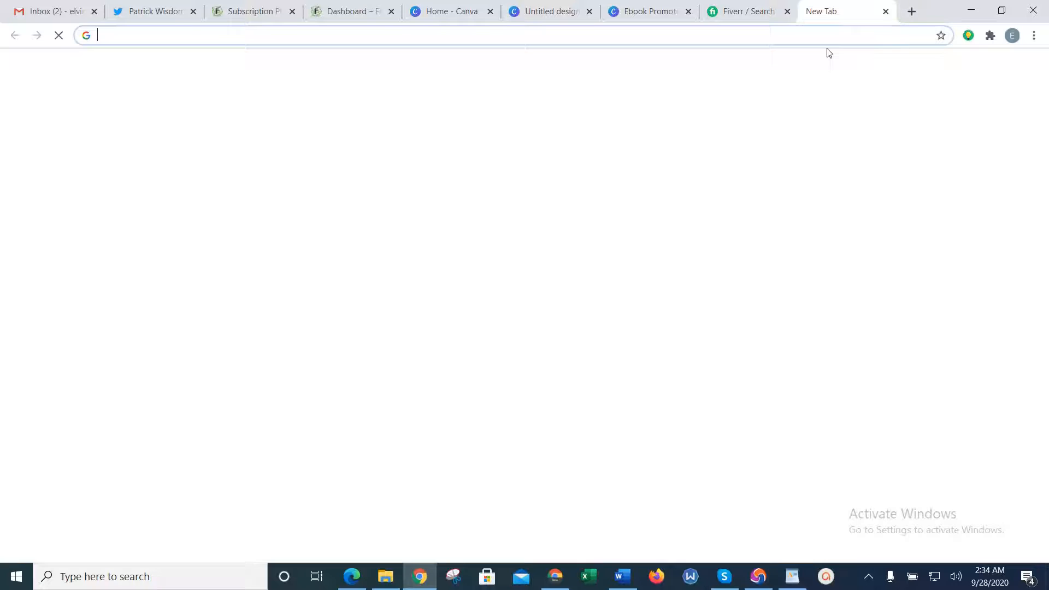
Search Google Images for "ebook images".
type("ebook images")
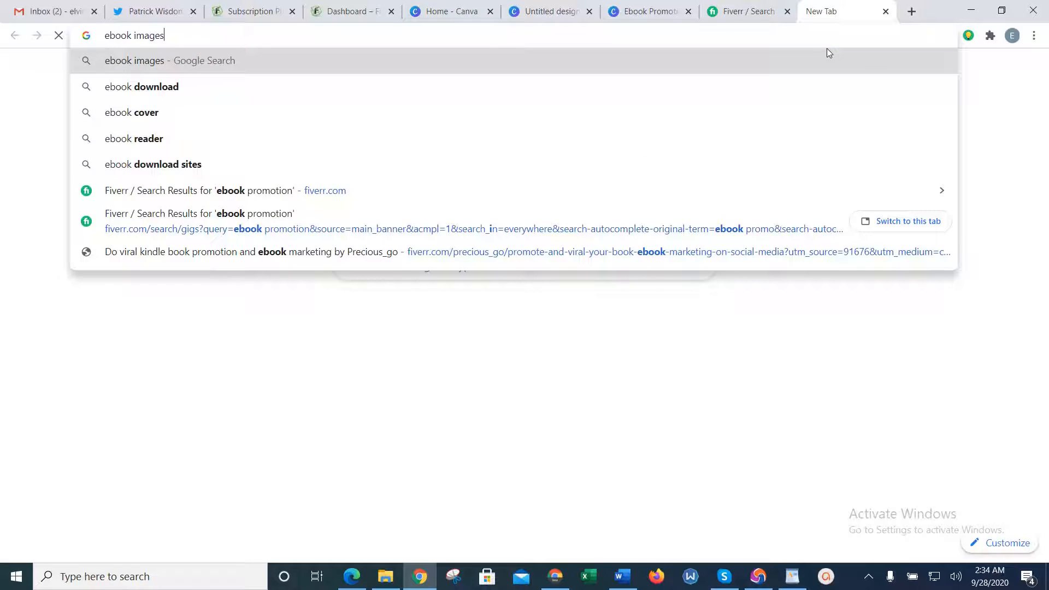
key("Return")
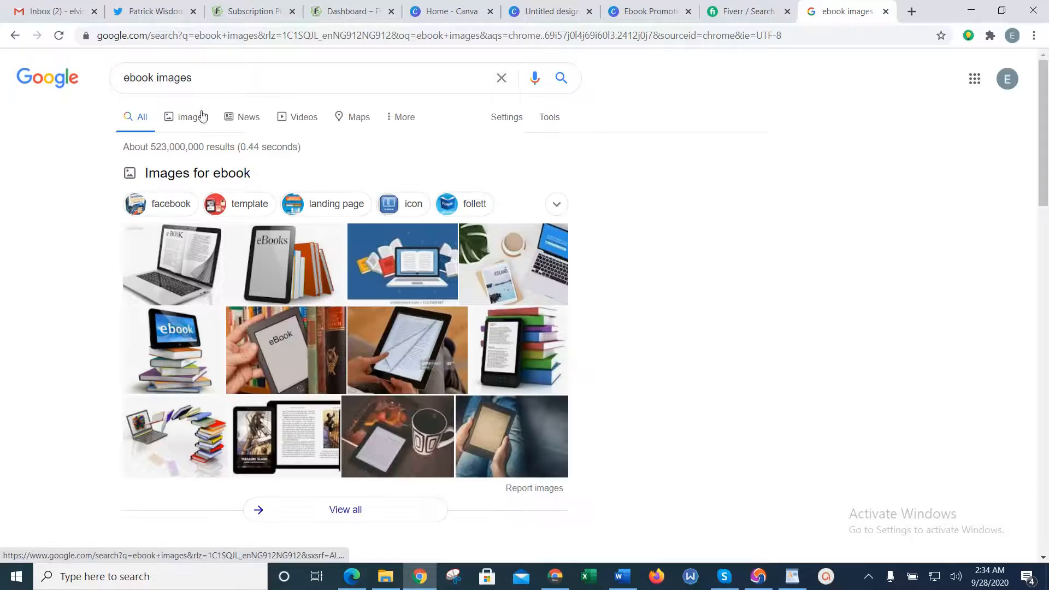
left_click(197, 117)
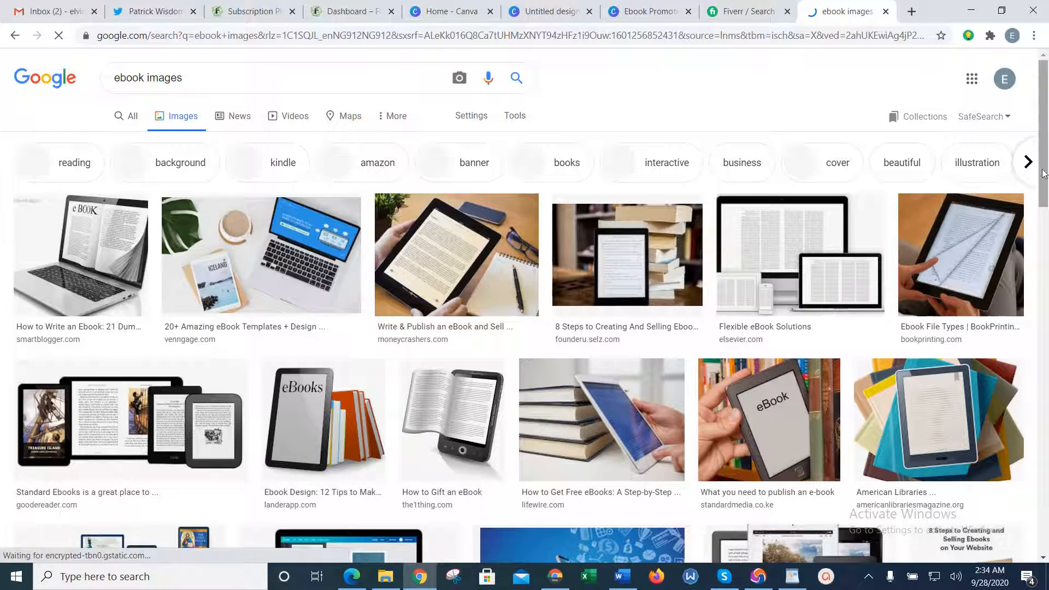
Preview the book stack with e-reader image, then open the related Zamzar Blog image of books beside a reader.
left_click_drag(1044, 174, 1044, 271)
left_click(495, 430)
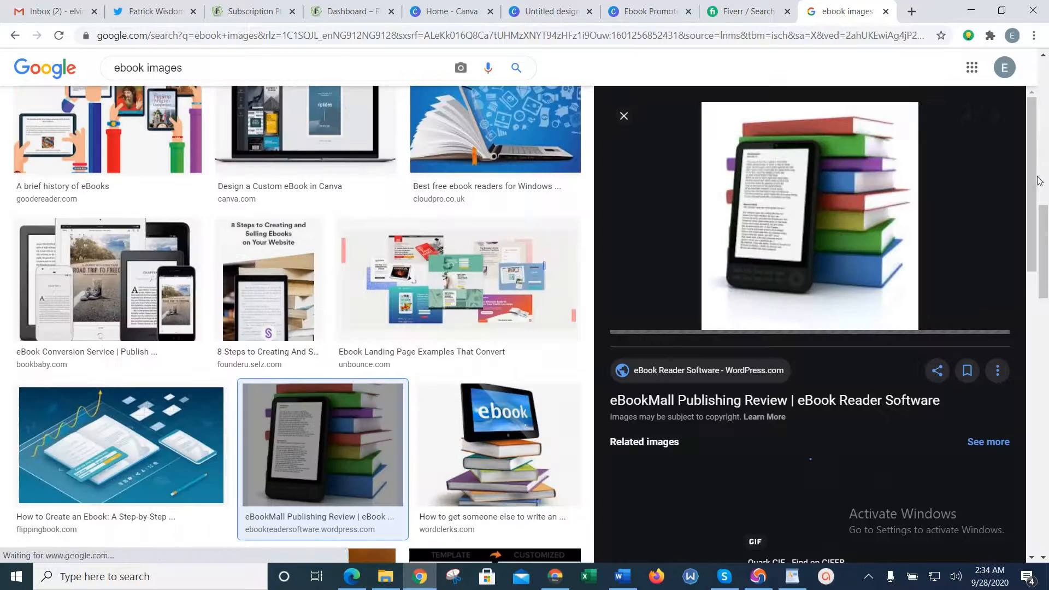
left_click_drag(1033, 180, 1033, 266)
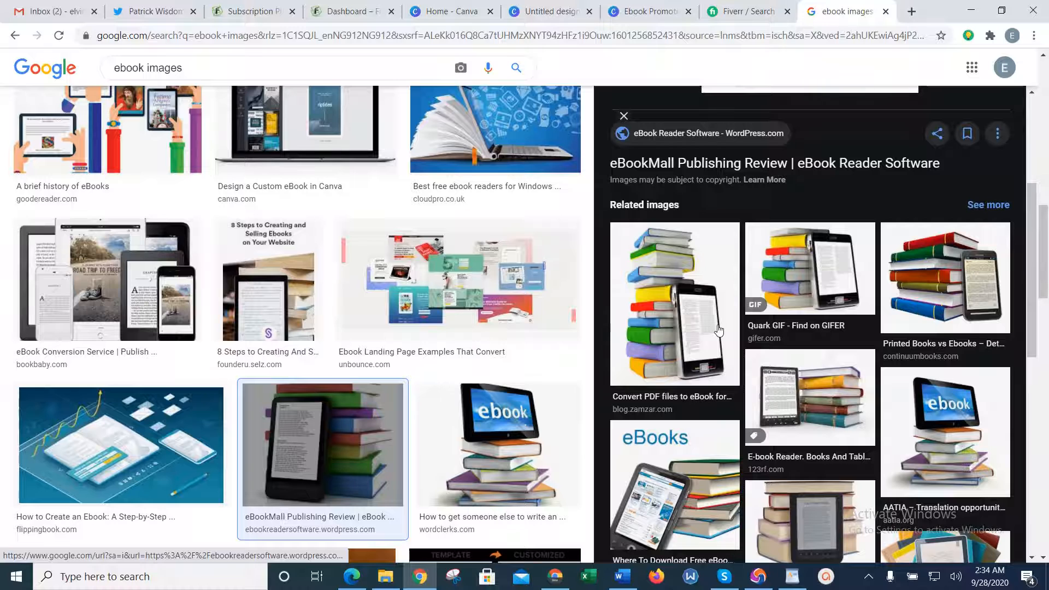
left_click(676, 319)
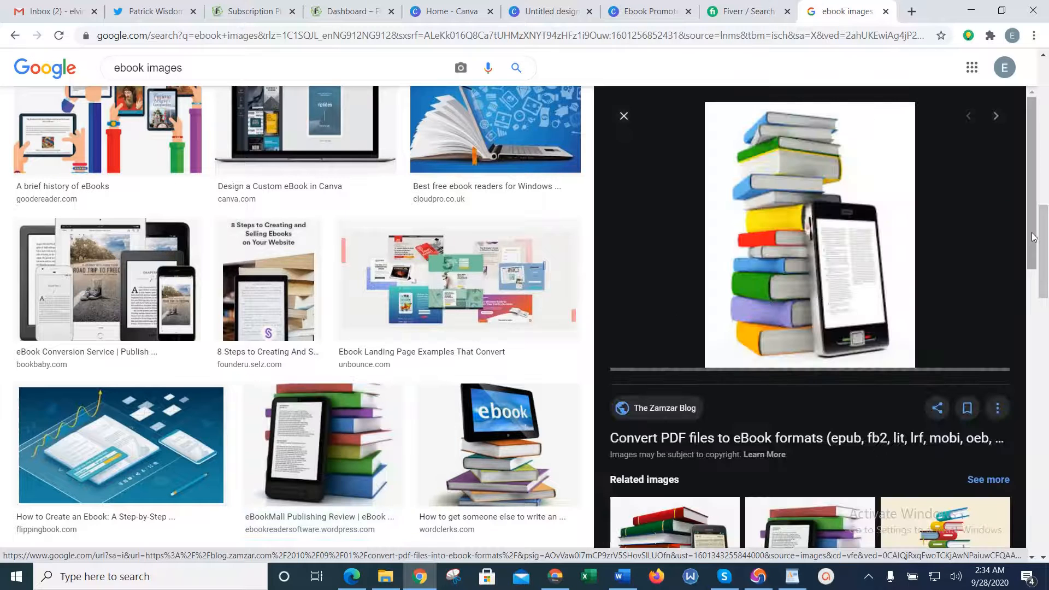
left_click_drag(1035, 236, 1028, 213)
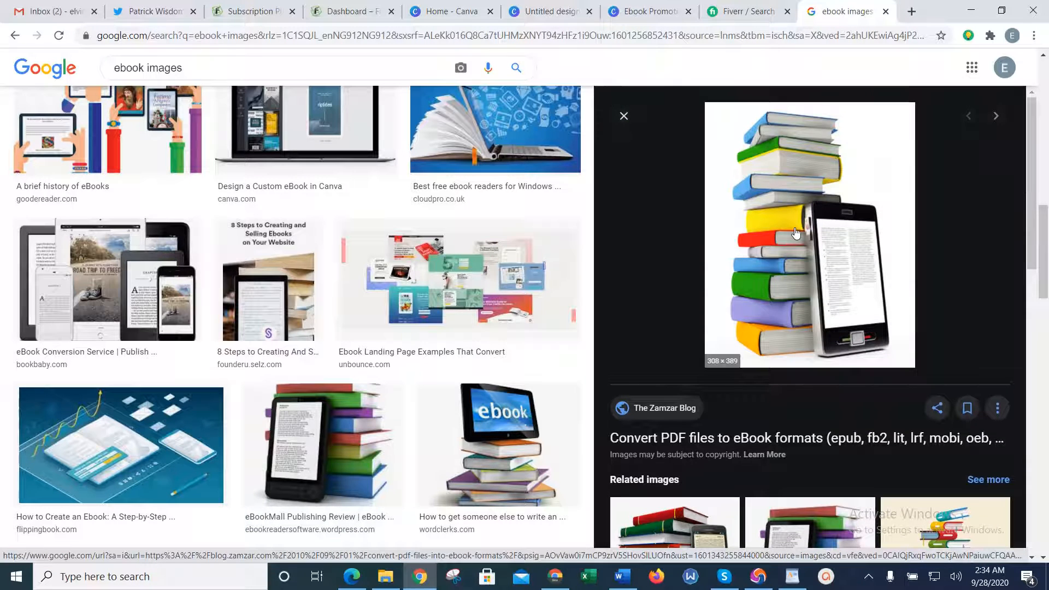
Save the previewed Zamzar Blog image of books and an e-reader onto the desktop.
left_click_drag(857, 297, 580, 316)
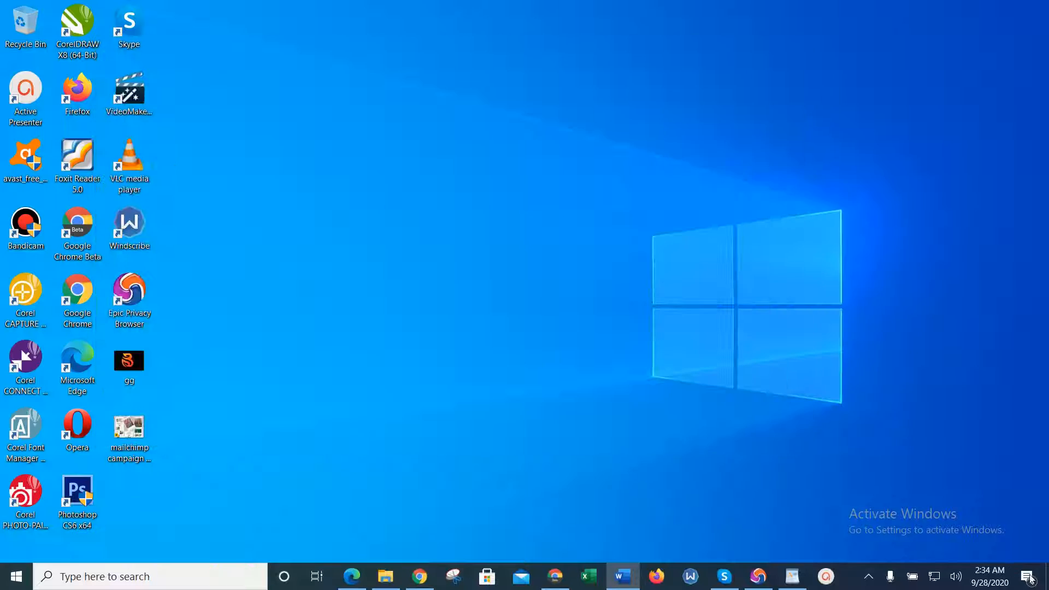
left_click(1045, 583)
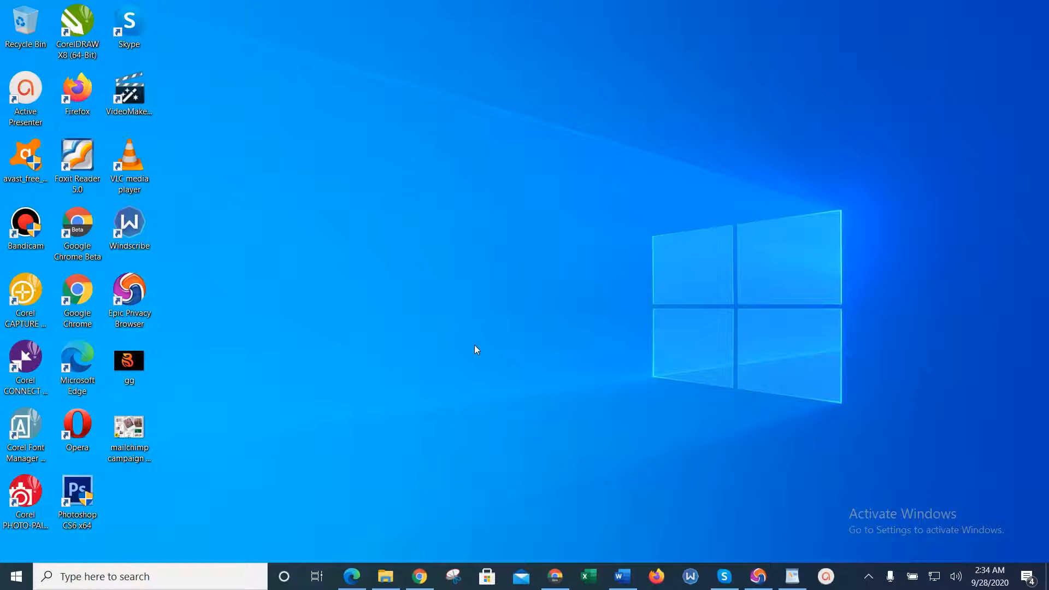
left_click(419, 576)
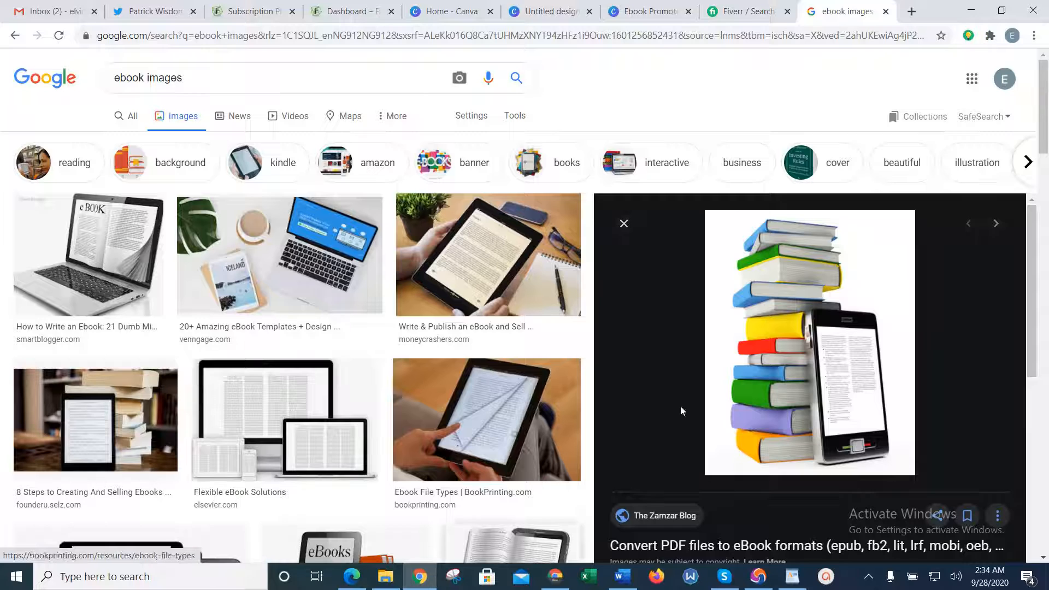
left_click_drag(803, 352, 303, 207)
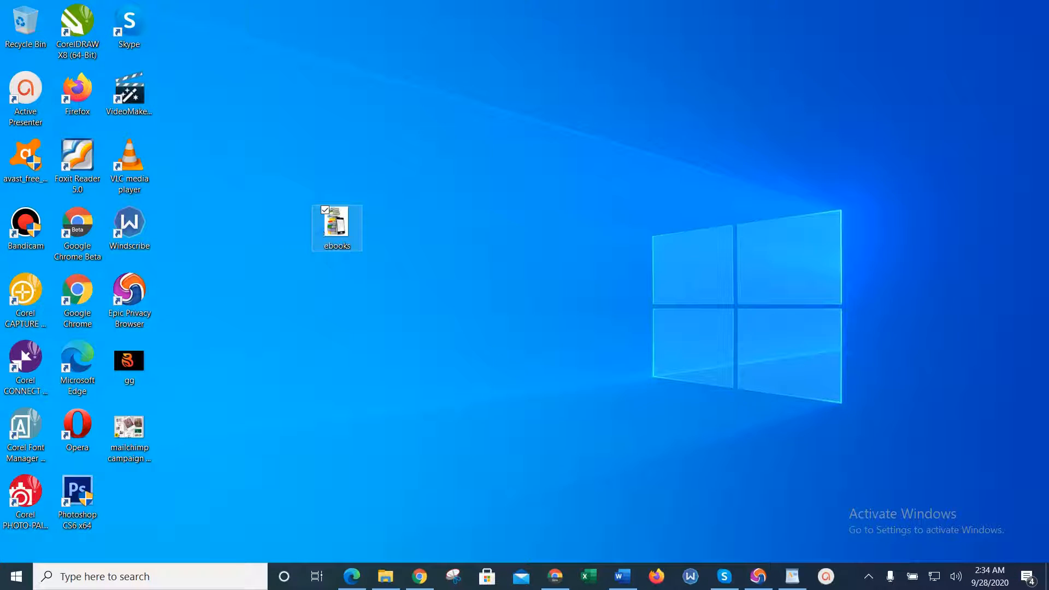
key("shift+F10")
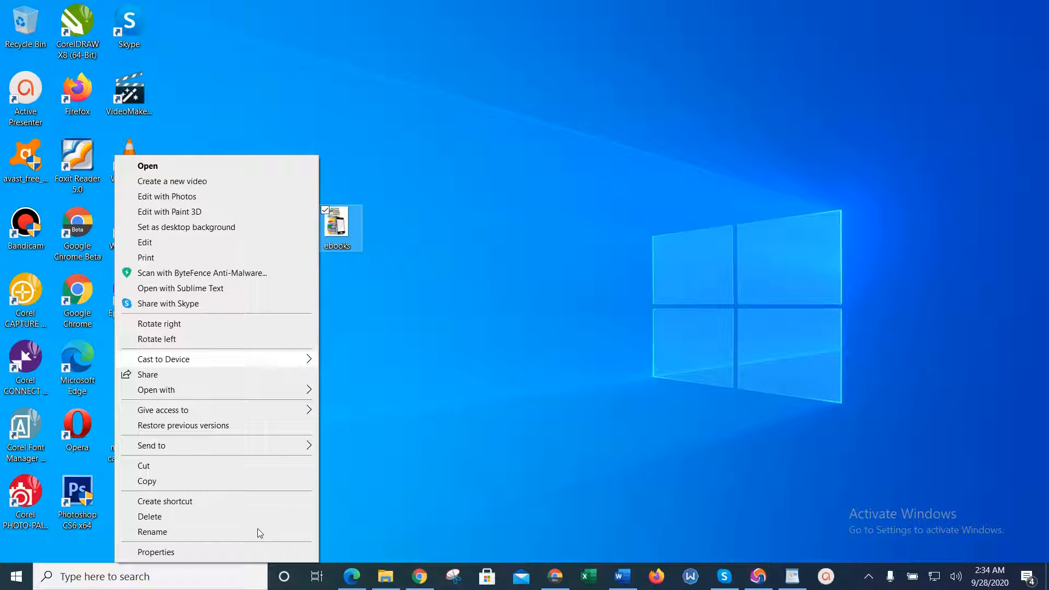
left_click(412, 396)
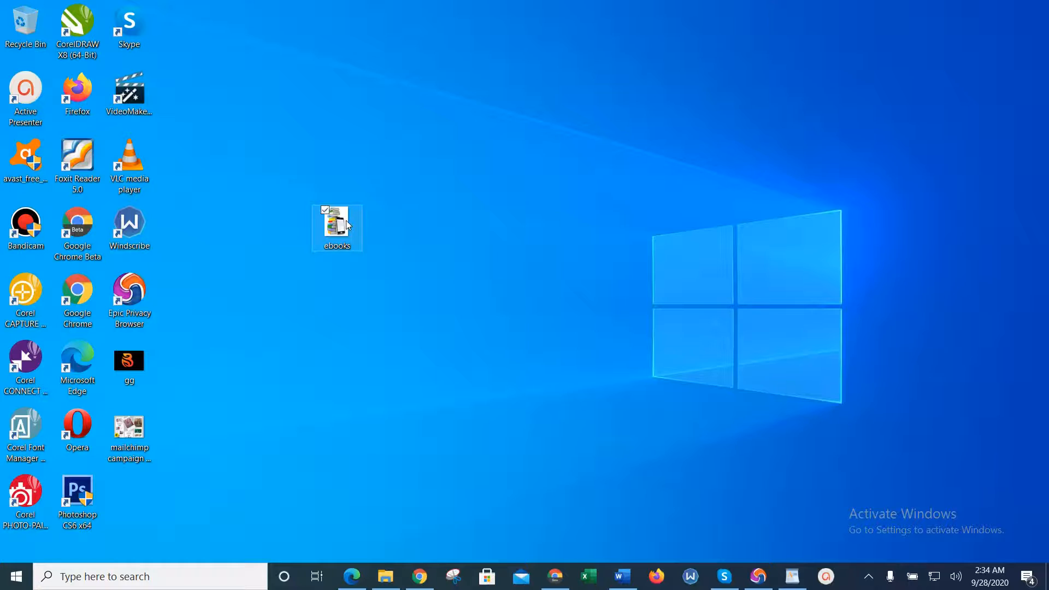
key("shift+F10")
left_click(237, 533)
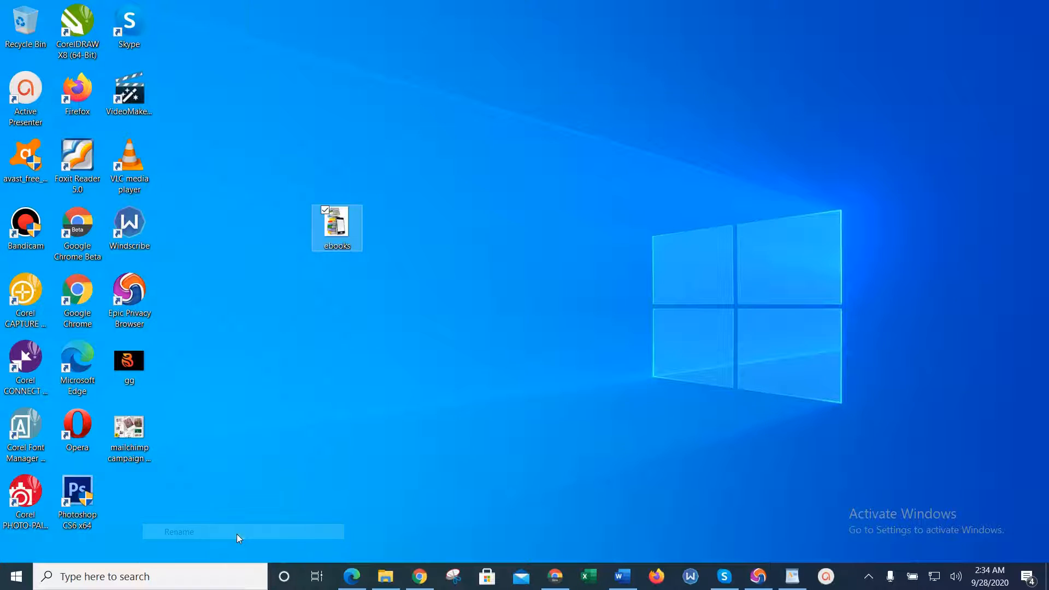
left_click(358, 399)
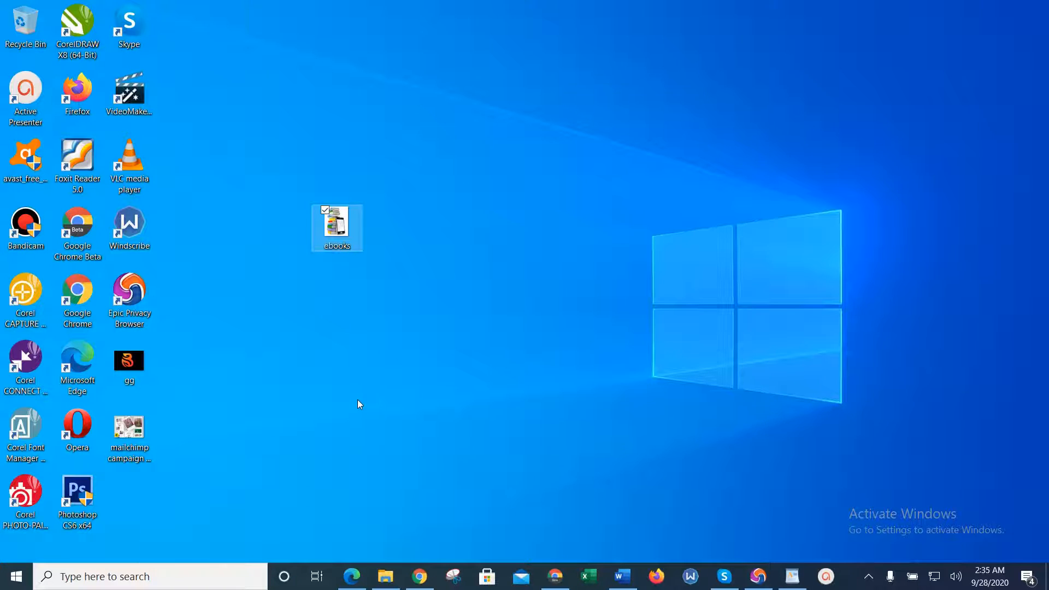
Rename the ebooks image file on the desktop as "ebook img".
right_click(331, 235)
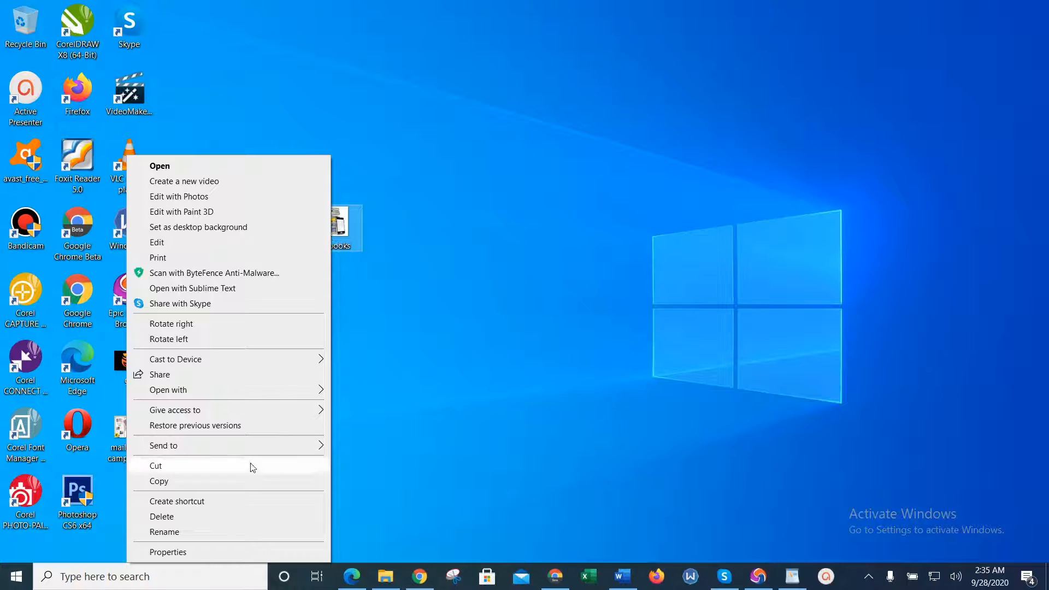
left_click(250, 532)
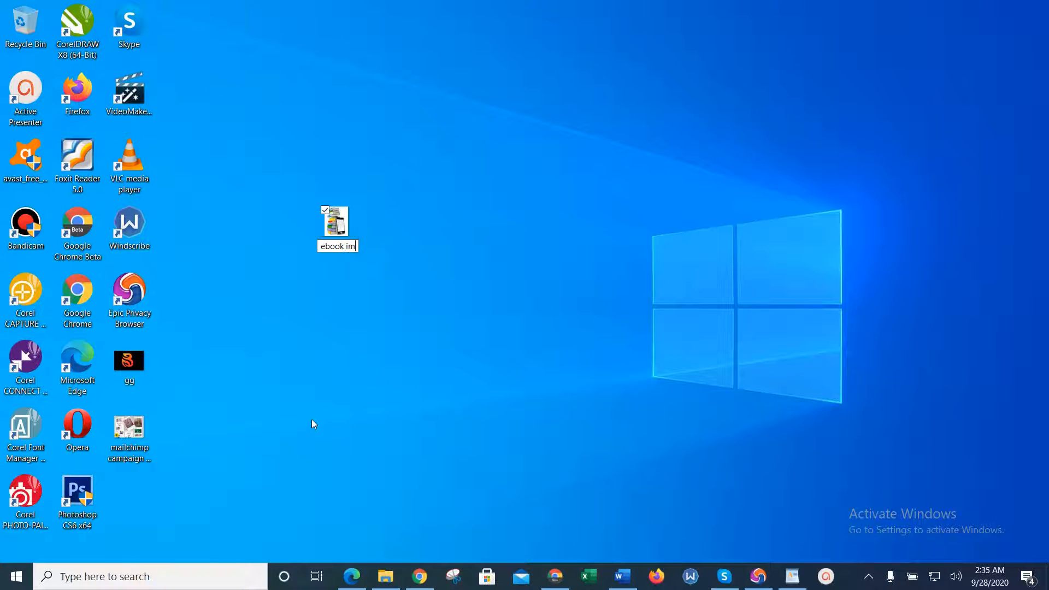
key("Return")
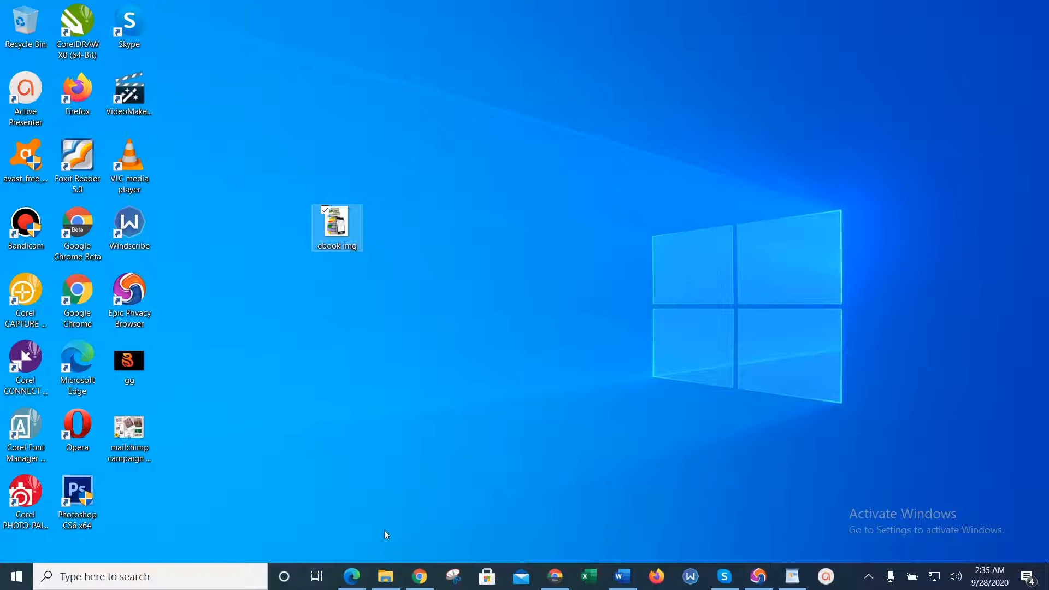
Switch back to Chrome and open the remove.bg website in a new tab.
left_click(420, 576)
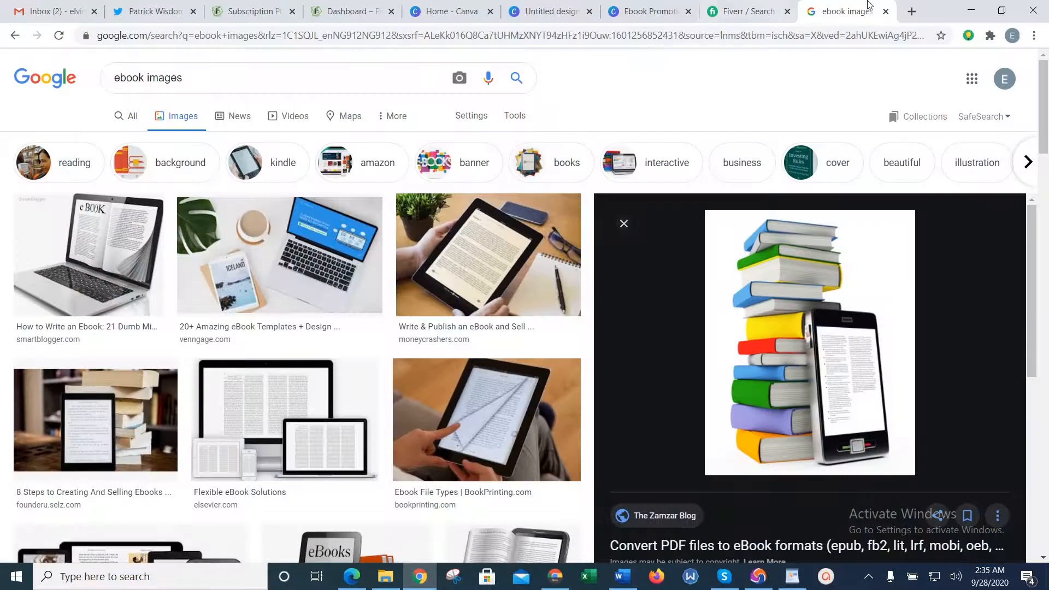
left_click(911, 12)
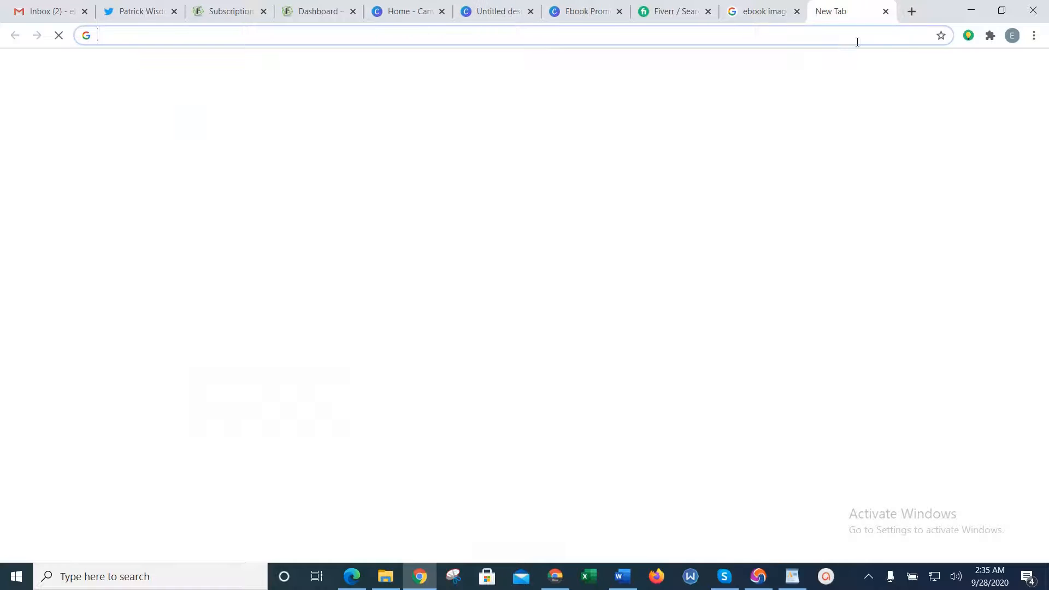
type("remove")
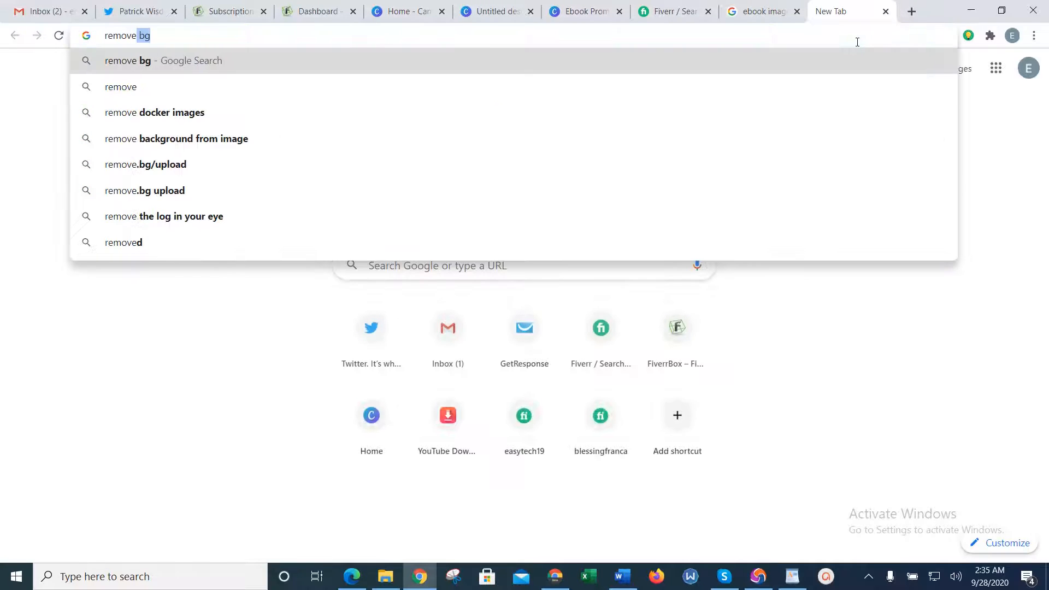
type(".n")
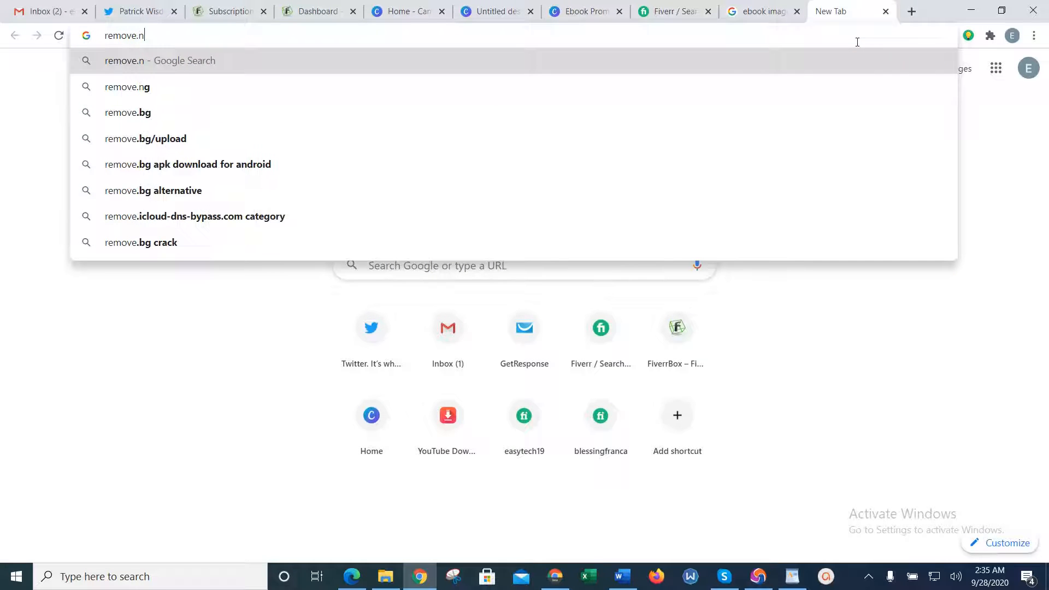
key("BackSpace")
type("bg")
key("Return")
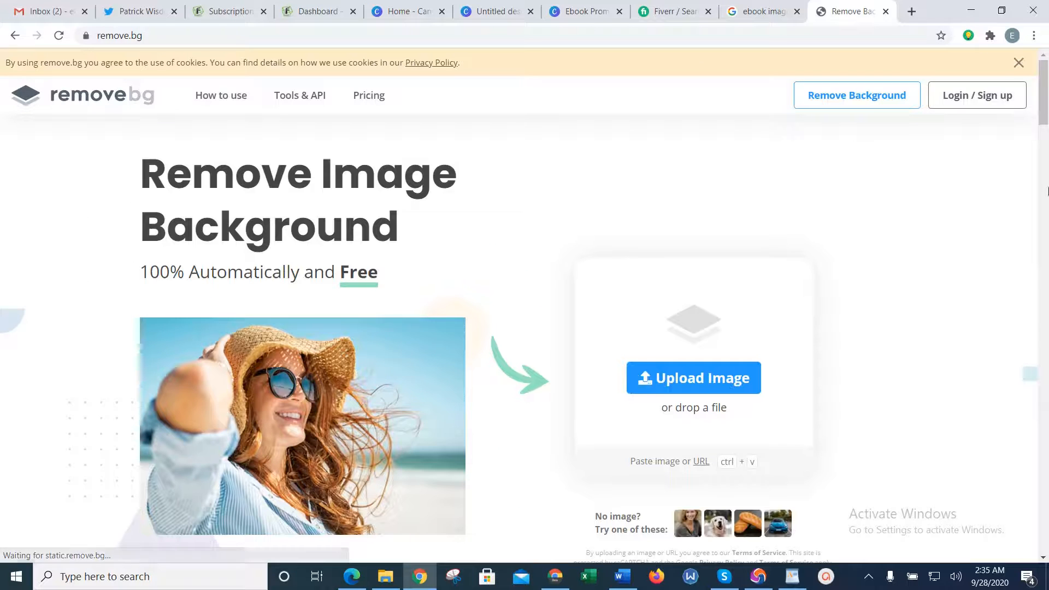
Upload "ebook img" from the desktop for background removal and download the preview-size result.
scroll(1044, 106, "down", 5)
scroll(1044, 106, "up", 5)
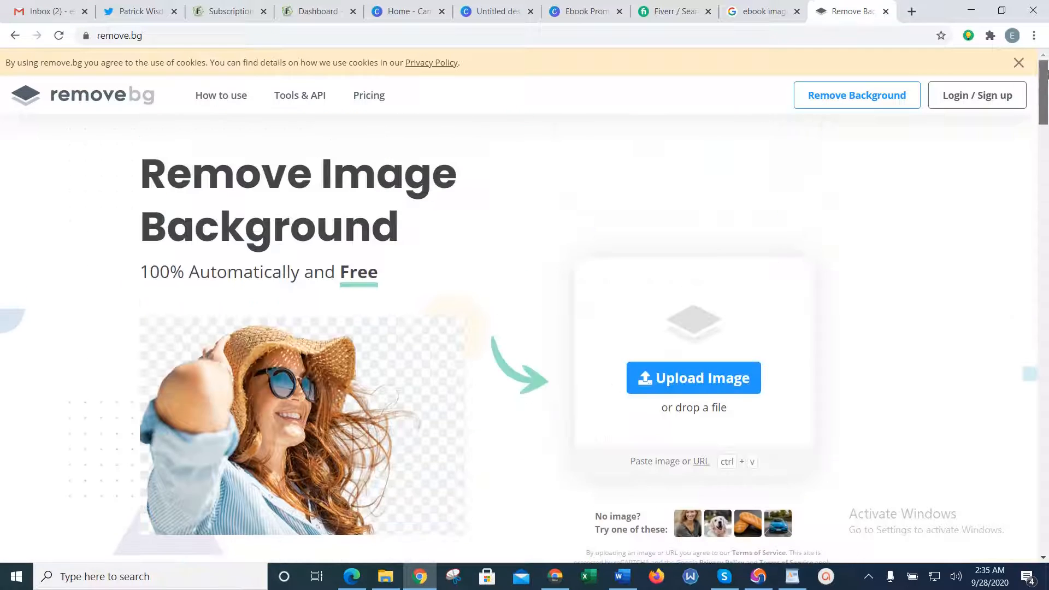
left_click(691, 395)
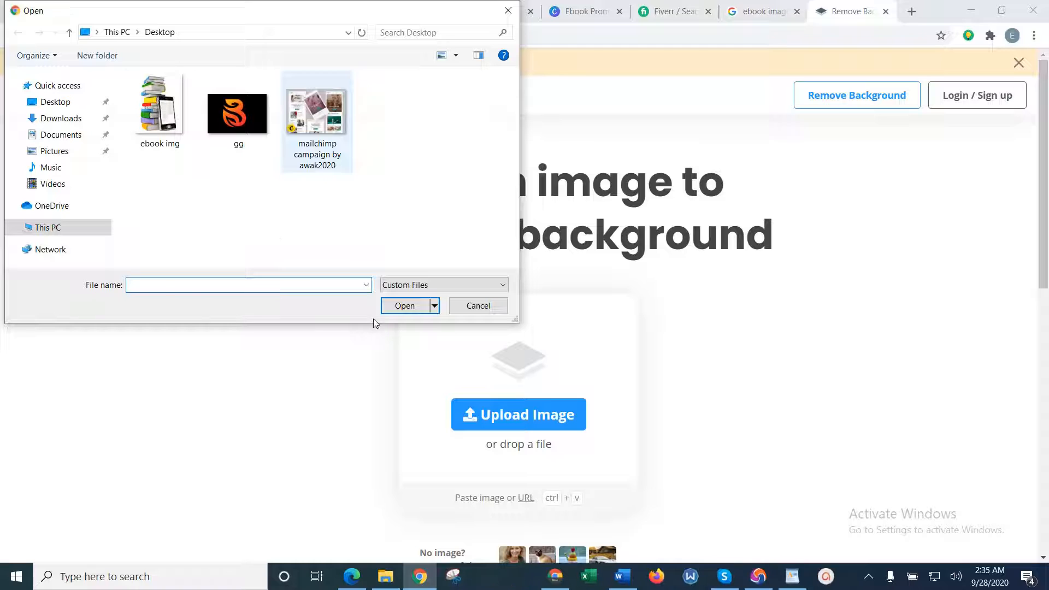
left_click(167, 112)
left_click(404, 305)
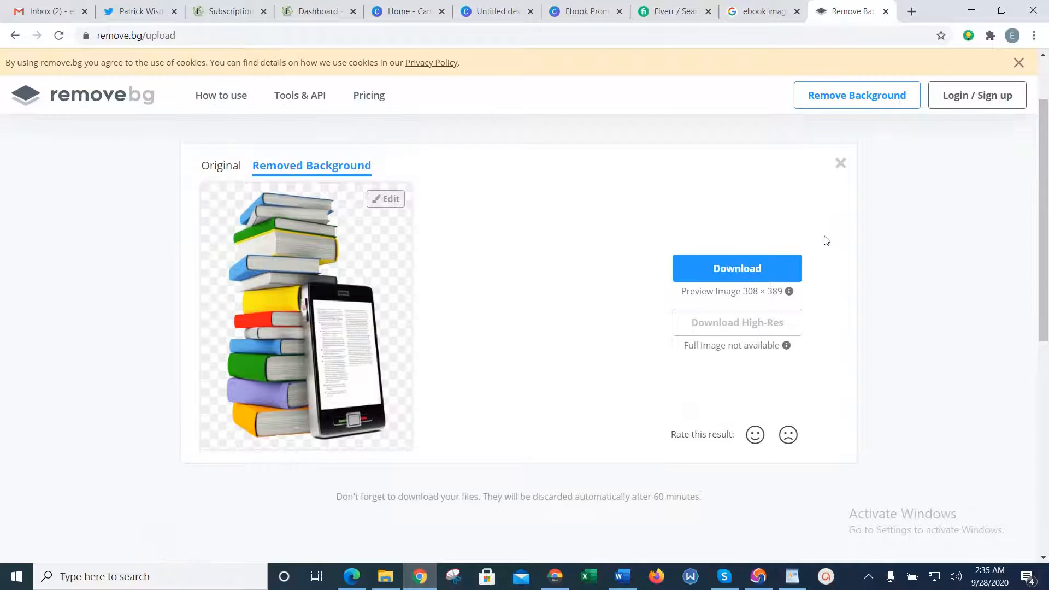
left_click(772, 260)
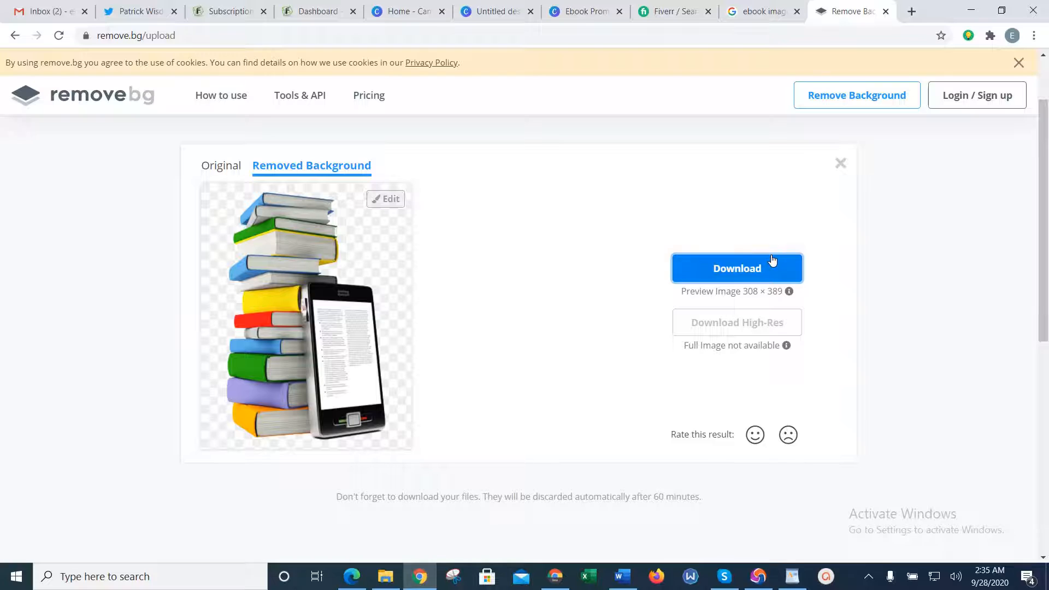
Switch to the untitled 550px × 370px Canva design and add the uploaded book stack cutout to the green page.
left_click(565, 7)
left_click(496, 10)
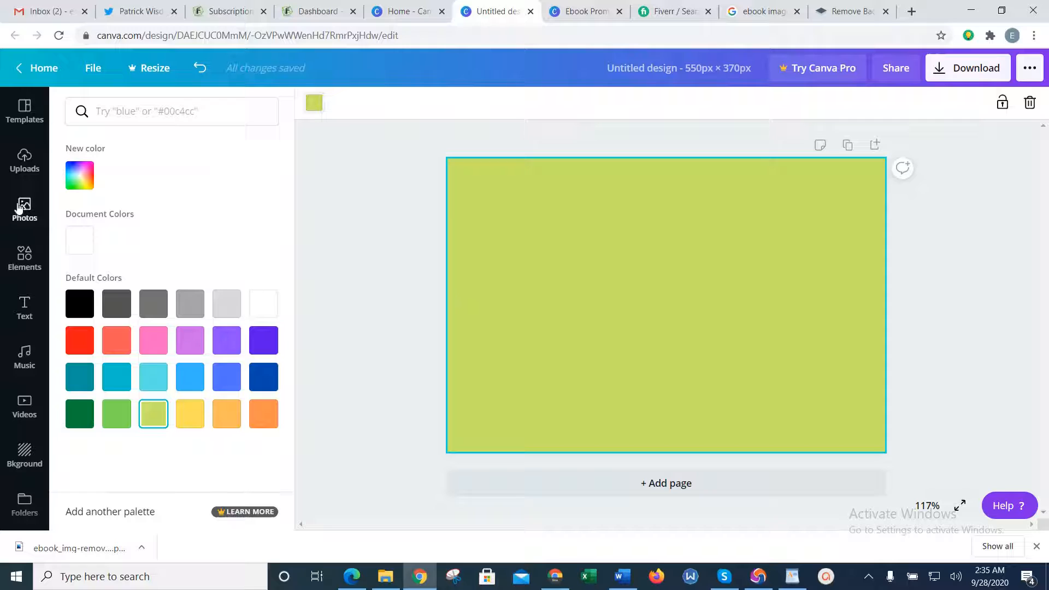
left_click(22, 164)
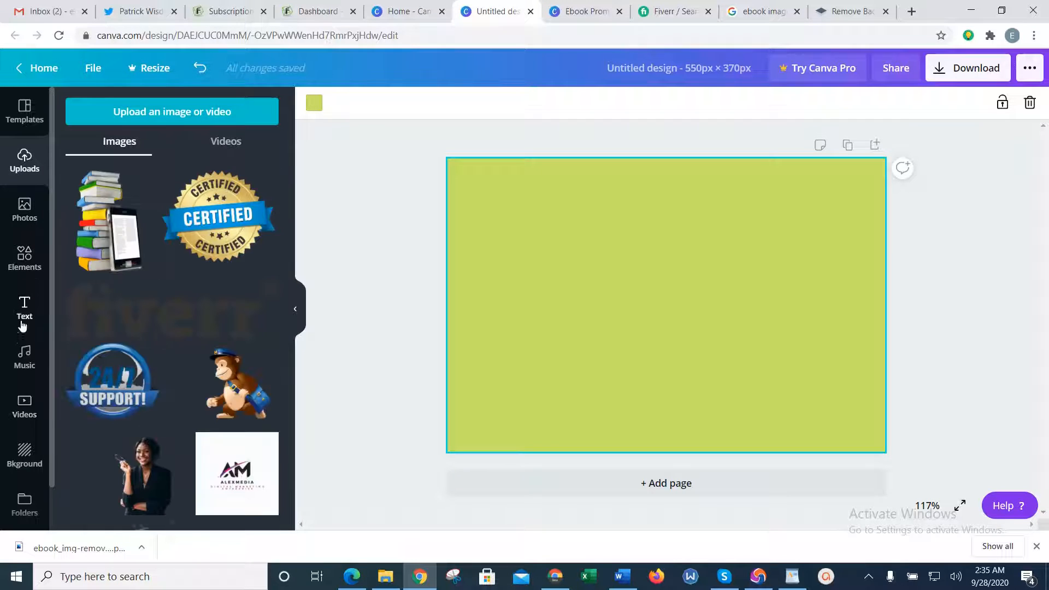
left_click(162, 118)
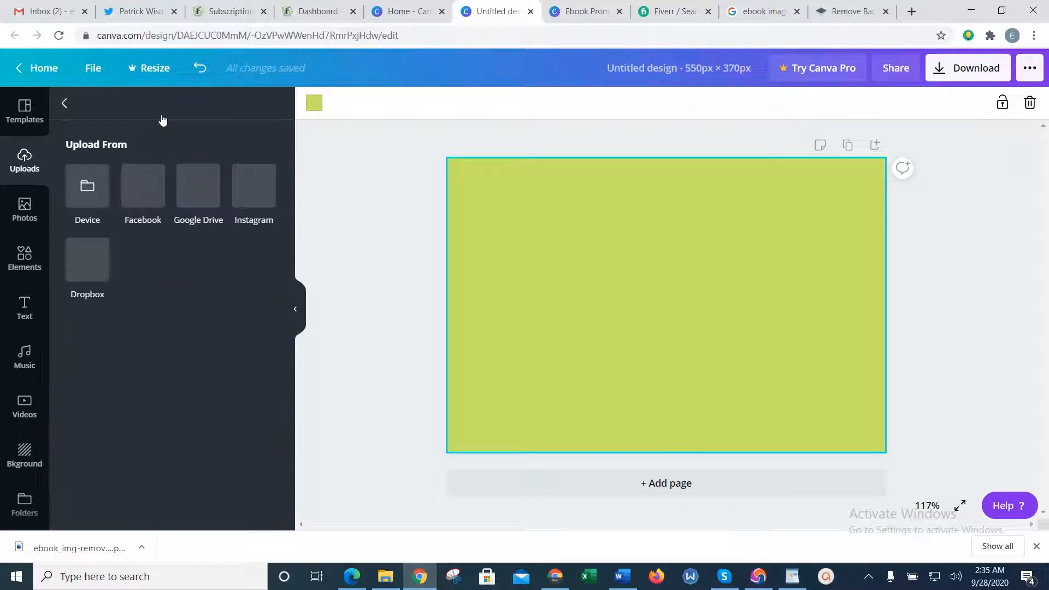
left_click(63, 103)
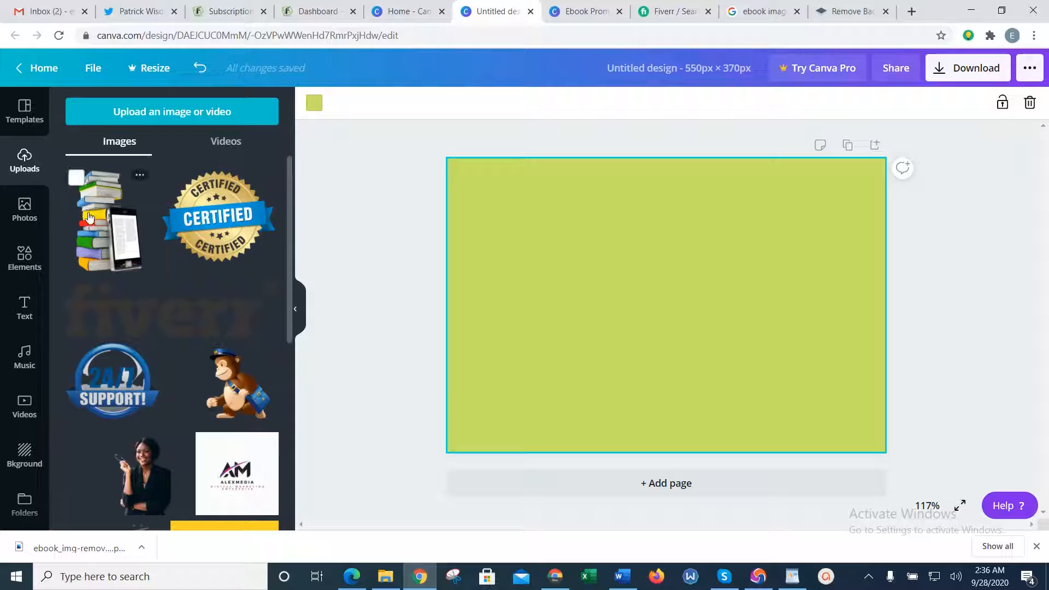
left_click(78, 179)
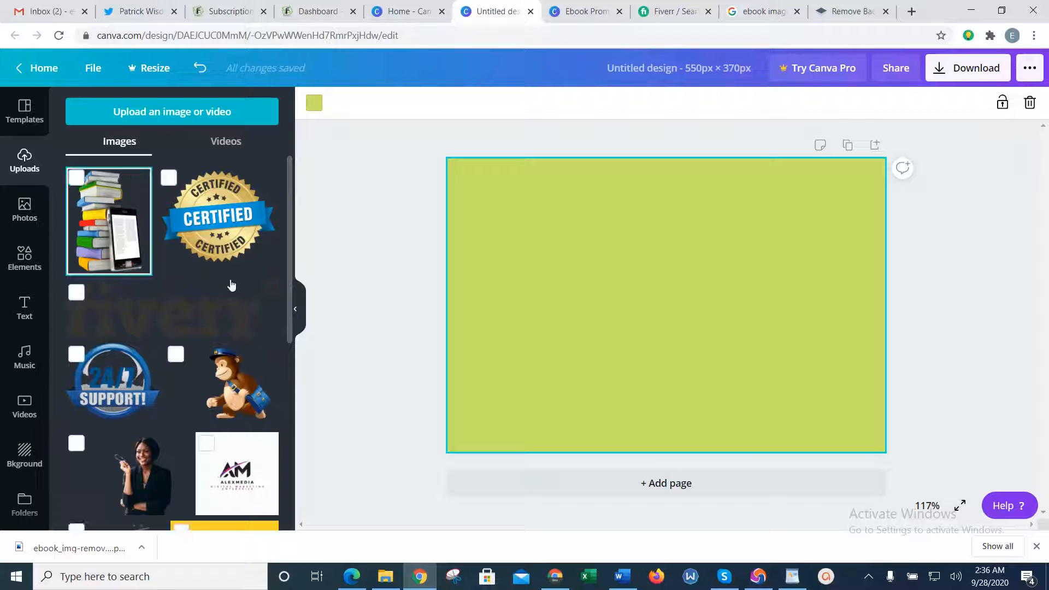
left_click(398, 304)
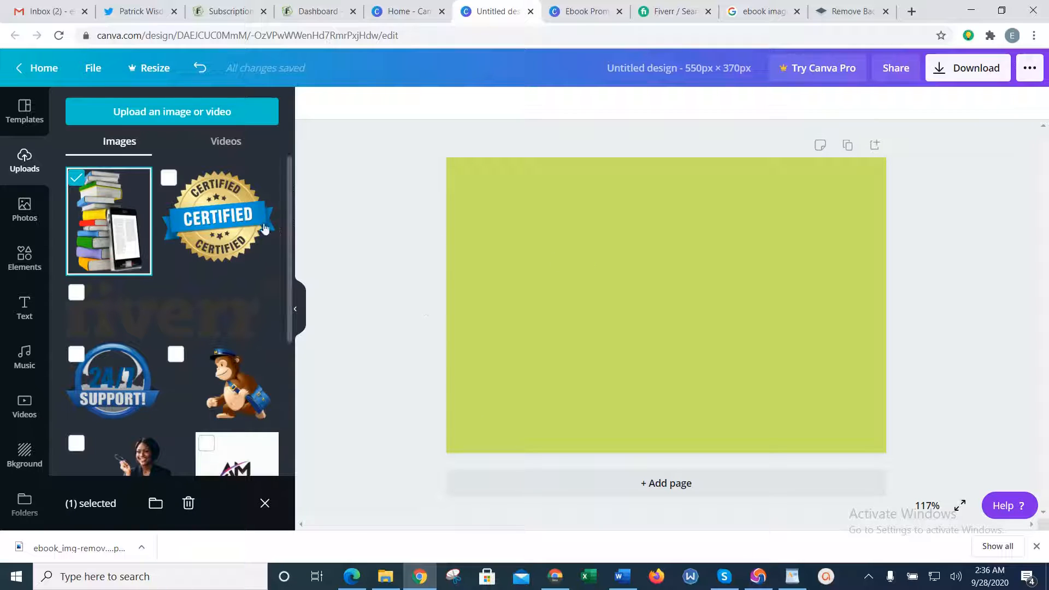
left_click(98, 202)
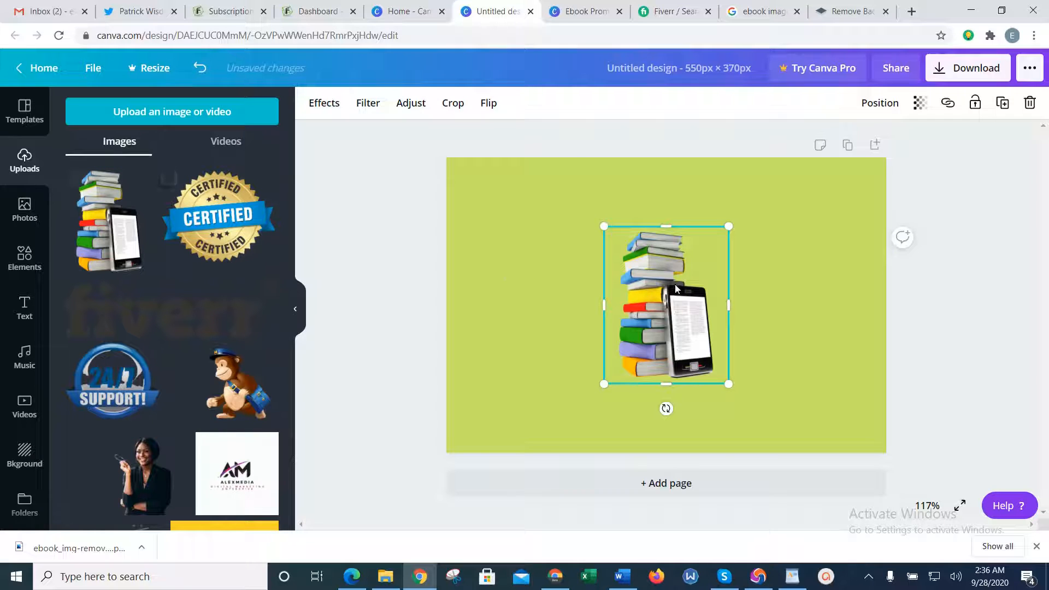
Enlarge the book stack image and position it on the left half of the page.
left_click_drag(662, 228, 662, 150)
left_click_drag(658, 253, 535, 290)
left_click_drag(609, 303, 657, 309)
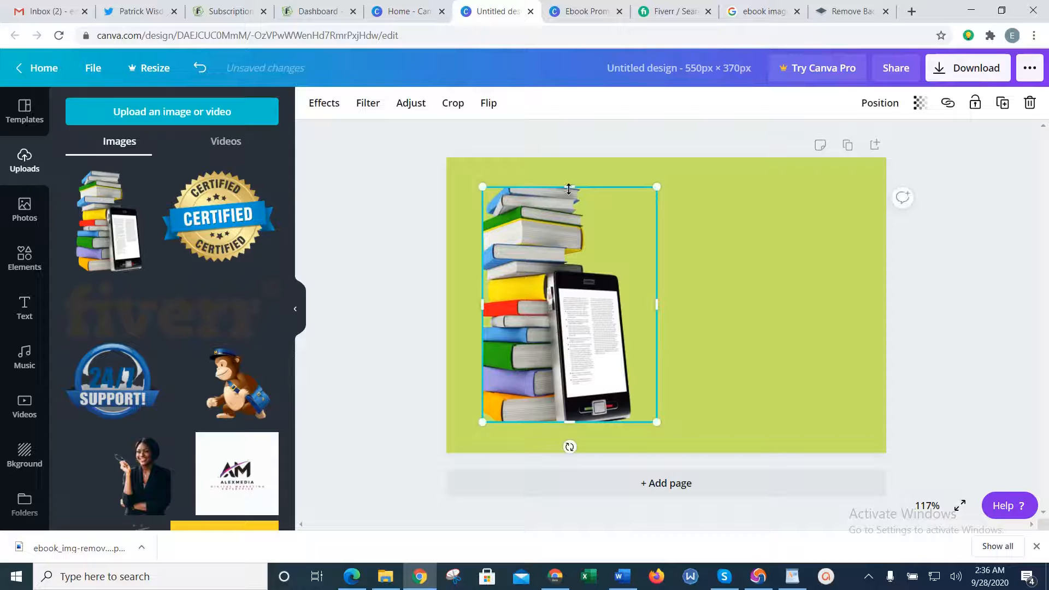
Enlarge the book stack image to a frame about 326 px high and reposition it within the left half of the page.
left_click_drag(569, 189, 561, 173)
left_click_drag(540, 267, 538, 283)
left_click_drag(566, 442, 566, 453)
left_click_drag(483, 320, 467, 321)
left_click_drag(573, 310, 597, 305)
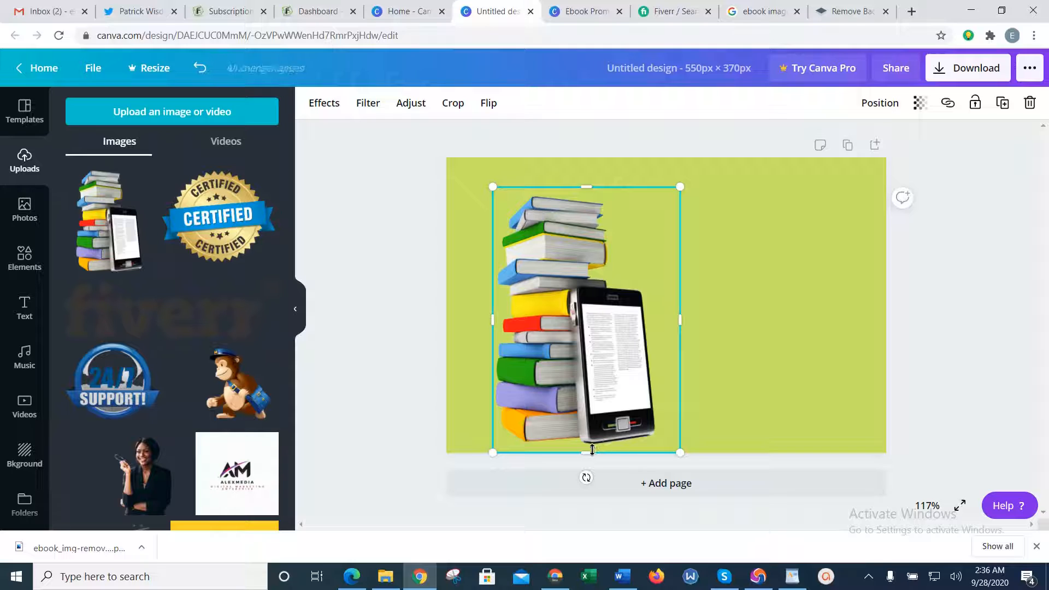
left_click_drag(592, 449, 592, 446)
left_click_drag(590, 445, 590, 445)
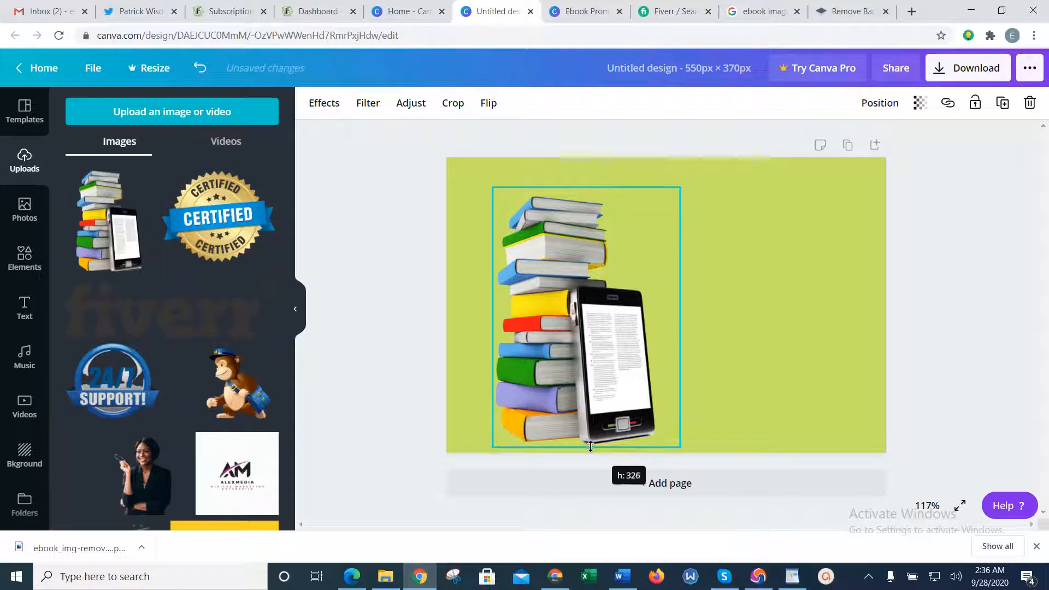
left_click(781, 288)
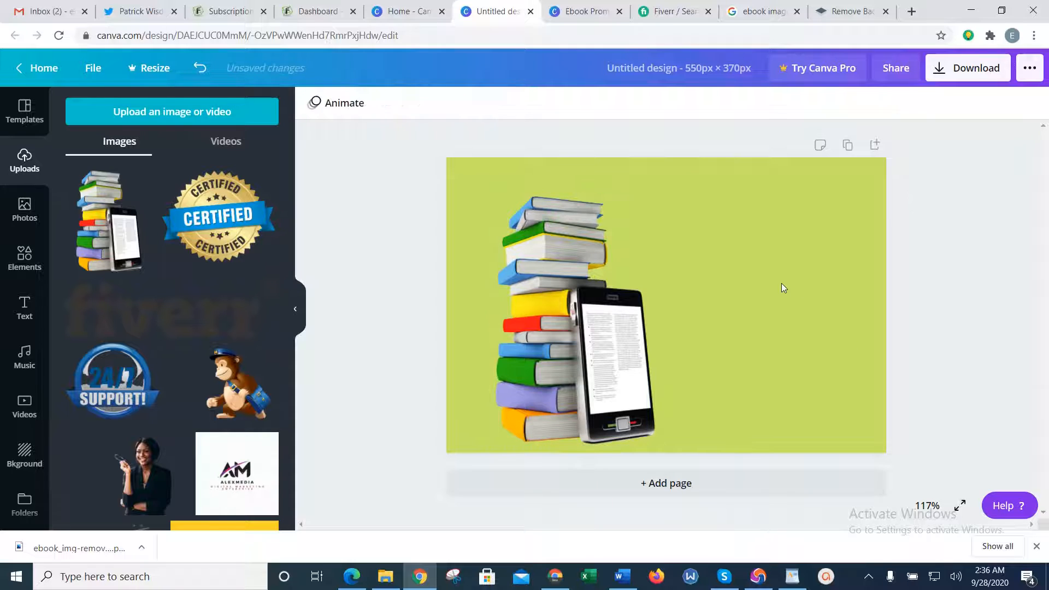
left_click_drag(597, 269, 596, 258)
left_click(375, 299)
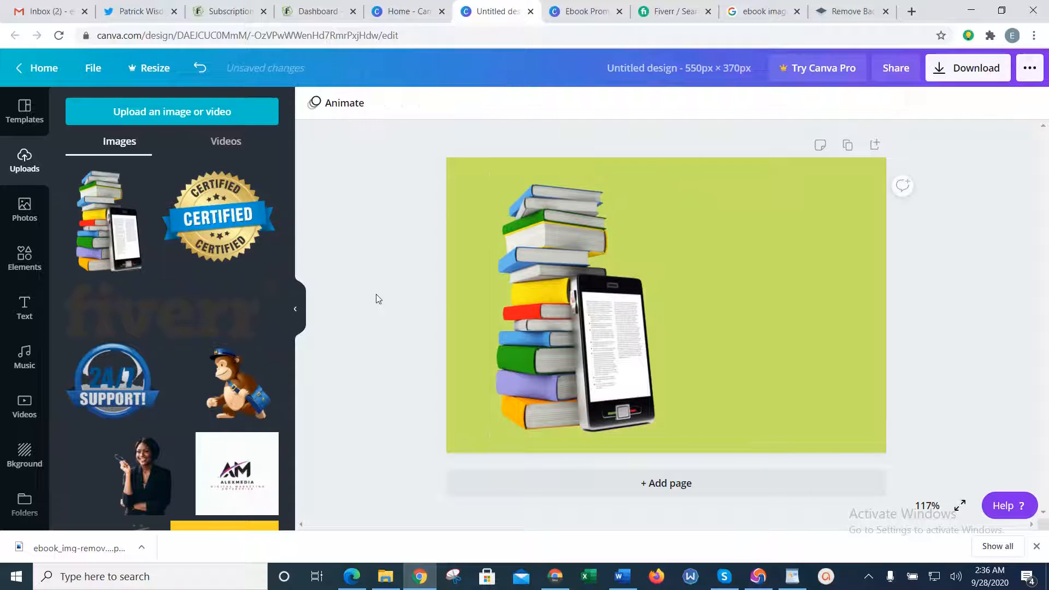
Add a heading text box and place it beside the top of the book stack.
left_click(25, 267)
left_click(24, 322)
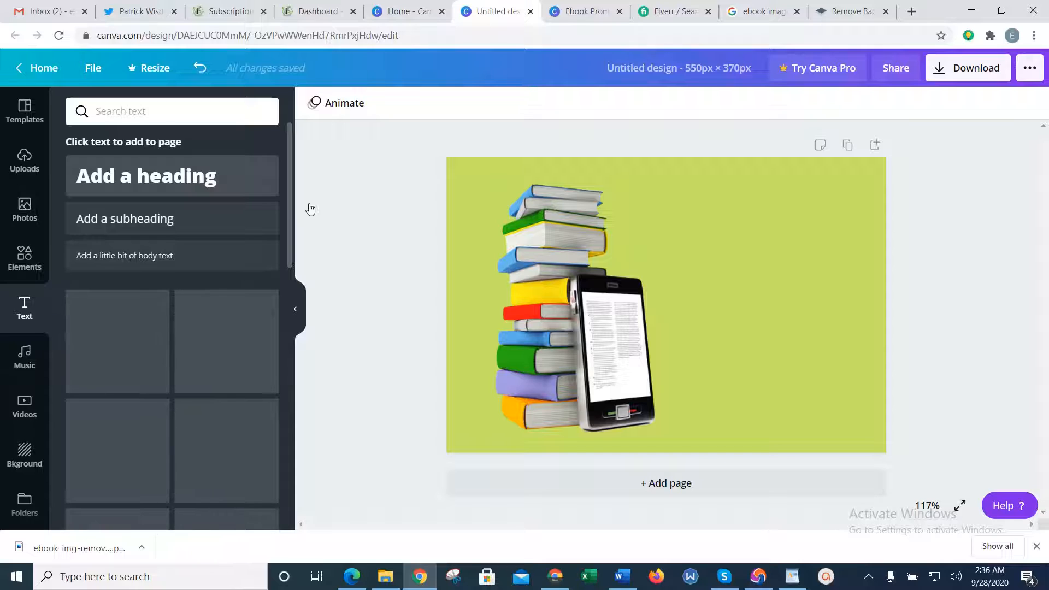
left_click(200, 184)
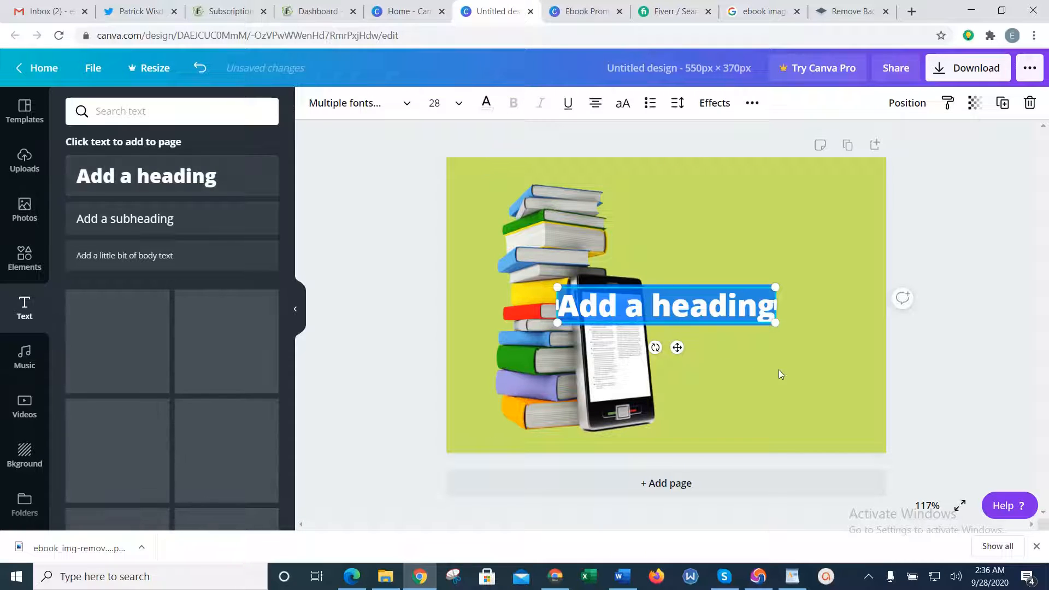
left_click_drag(675, 302, 739, 201)
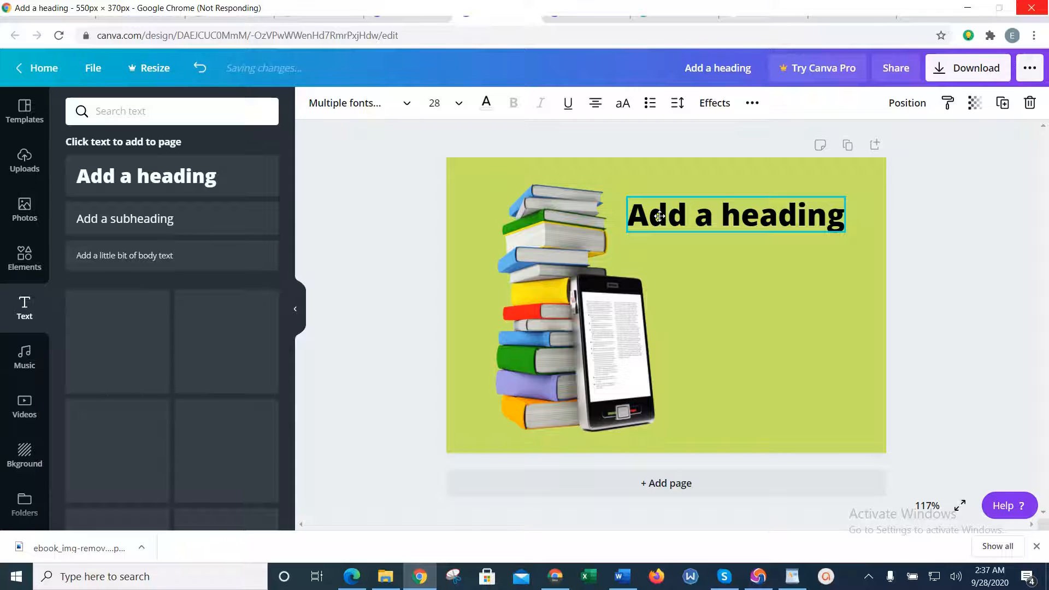
double_click(660, 216)
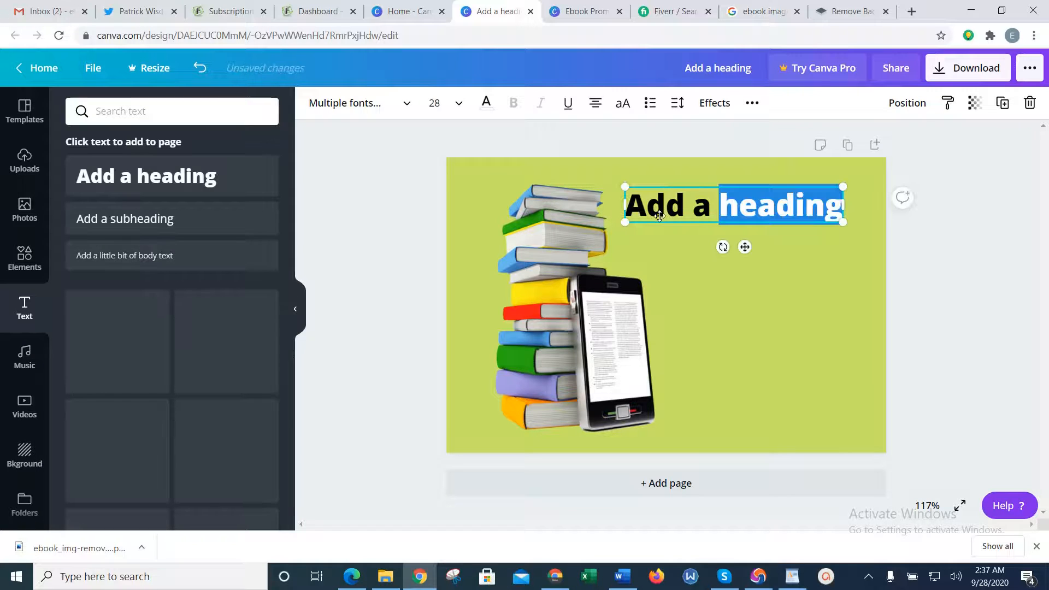
left_click(664, 210)
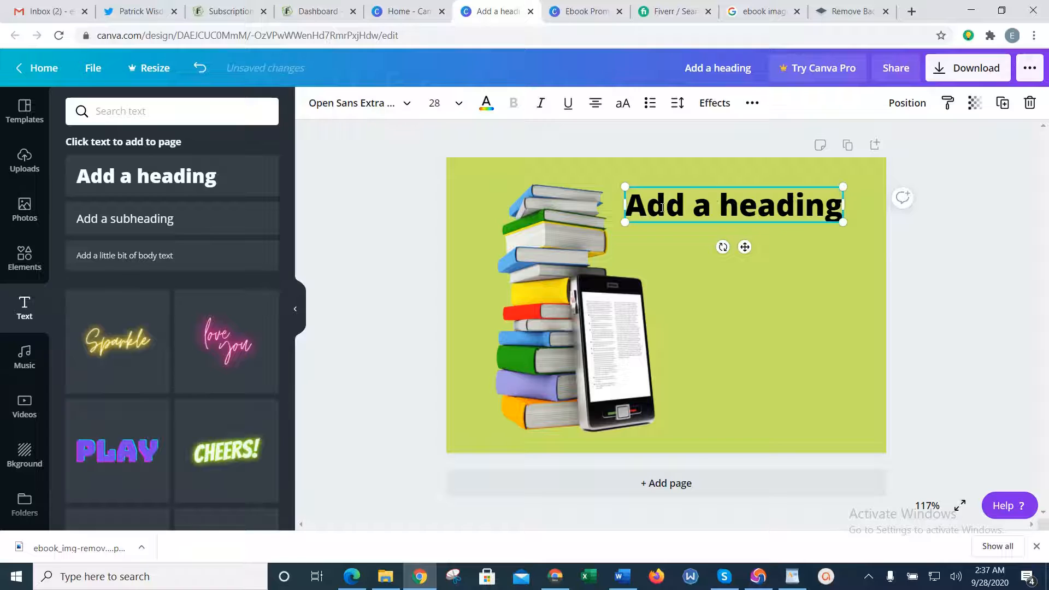
View the finished Ebook Promotion design for reference and switch to the Fiverr search results.
left_click(597, 9)
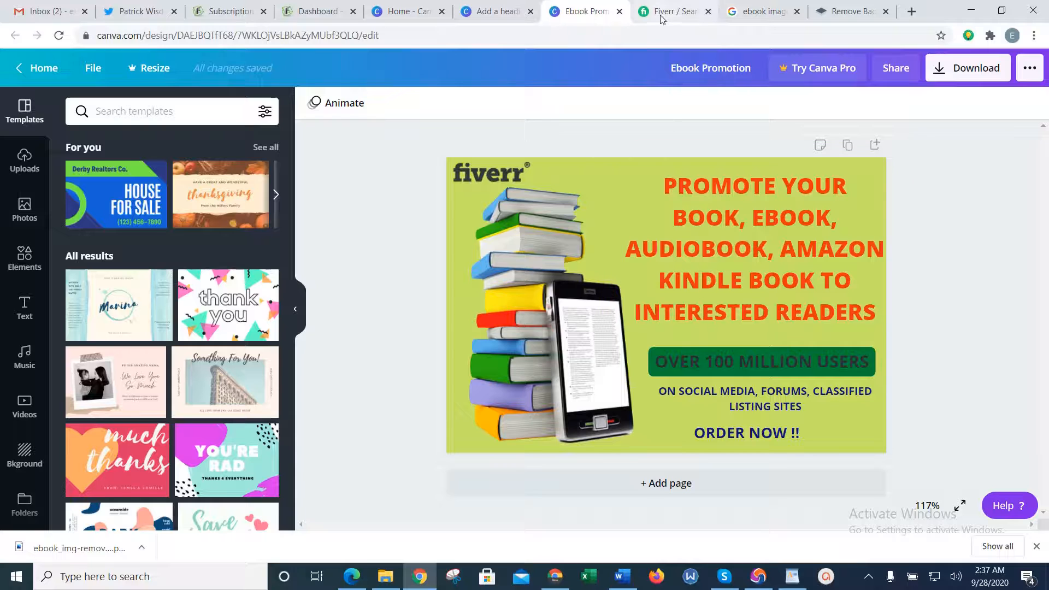
left_click(676, 9)
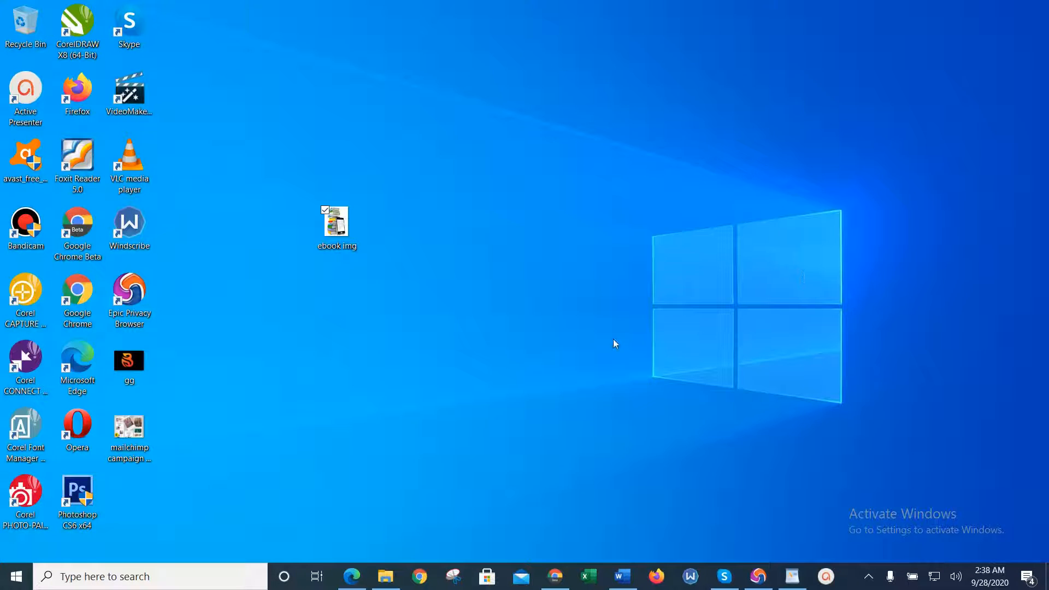
Reopen Chrome, restore the 10 recently closed tabs, and close the extra New Tab window.
left_click(426, 581)
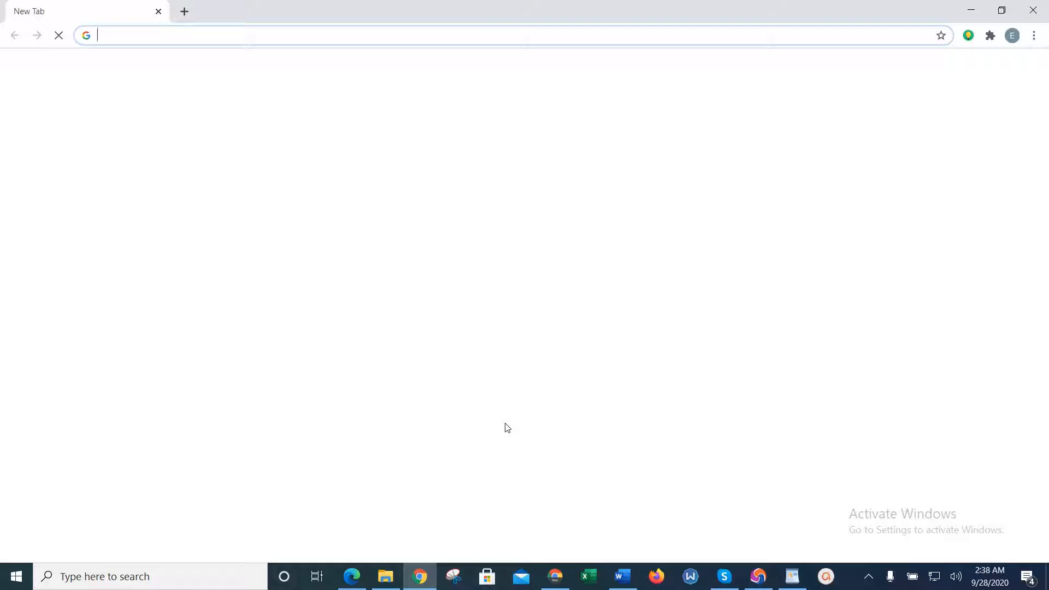
left_click(438, 40)
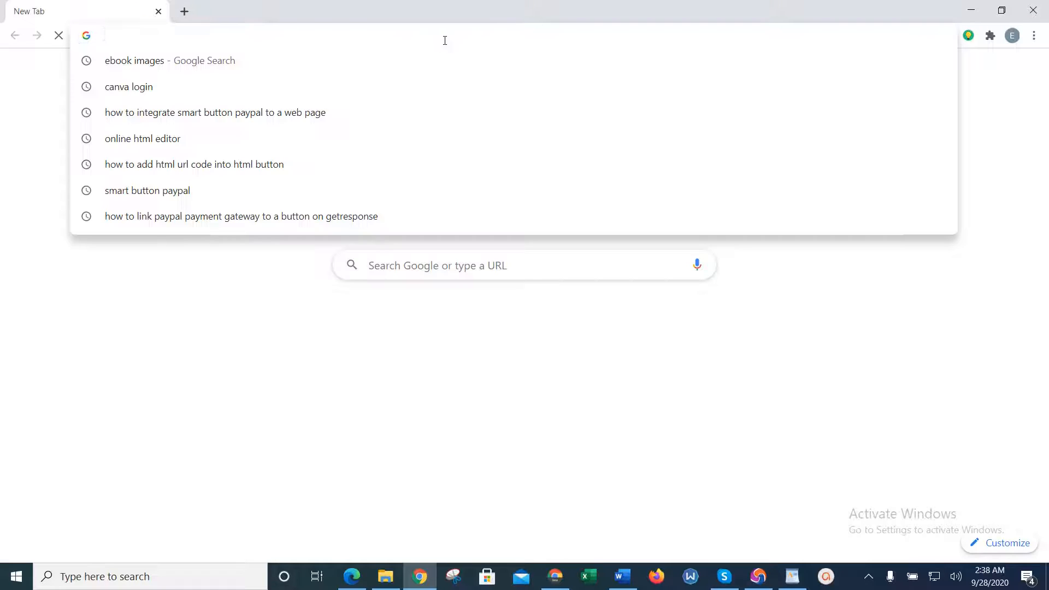
left_click(1034, 36)
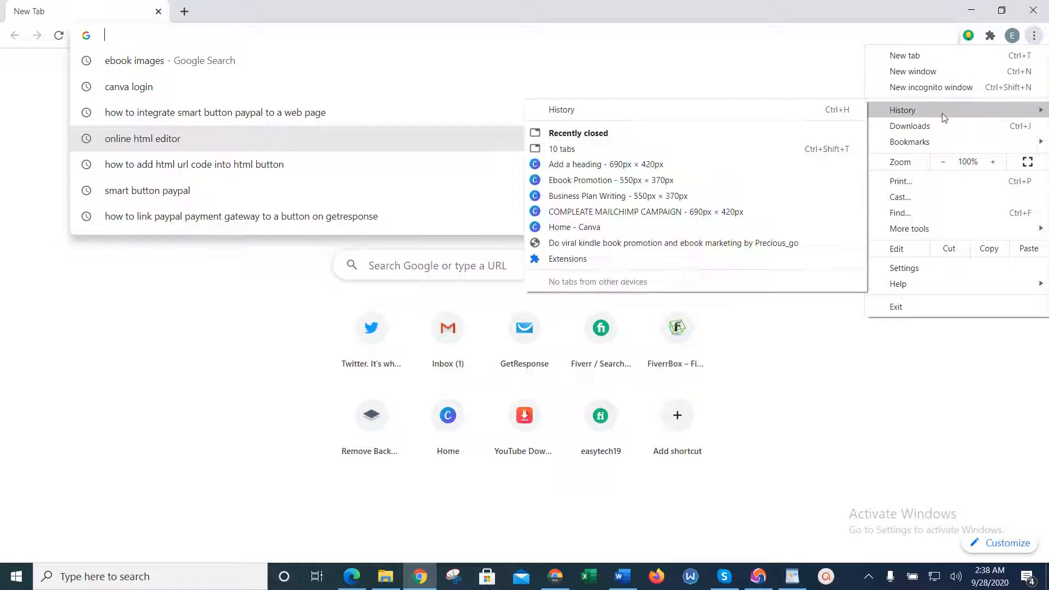
left_click(713, 149)
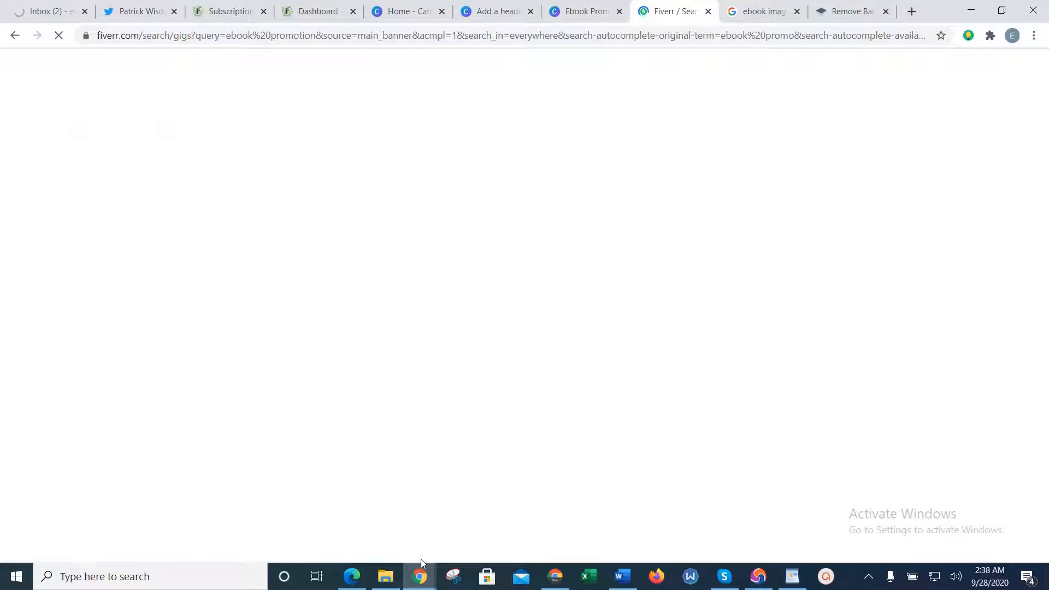
mouse_move(420, 574)
left_click(382, 523)
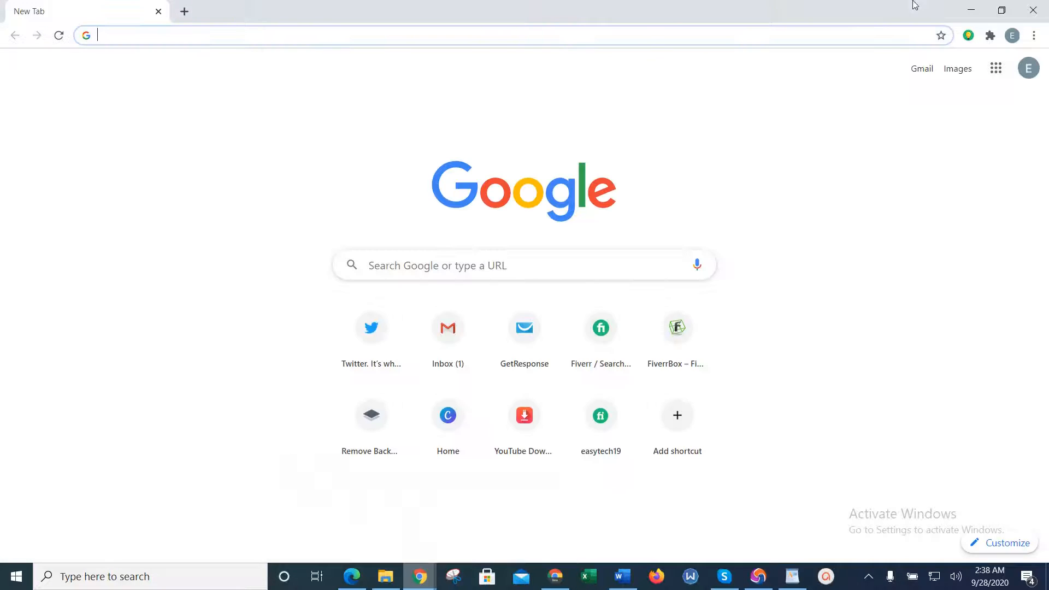
left_click(1046, 4)
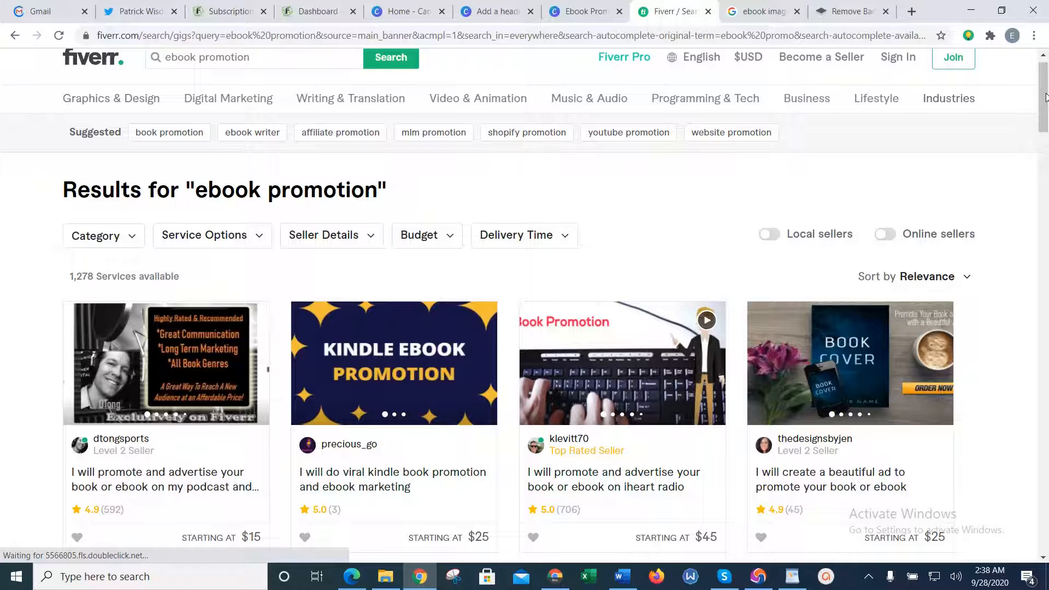
Close the Dashboard browser tab and return to the Canva design named "Add a heading".
left_click_drag(1048, 100, 1045, 216)
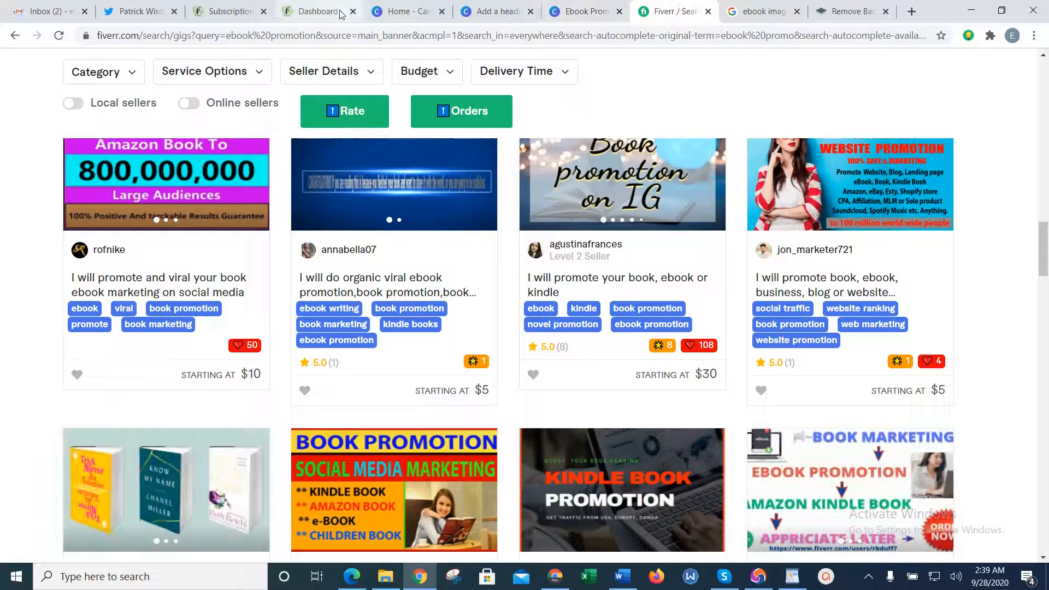
left_click(353, 12)
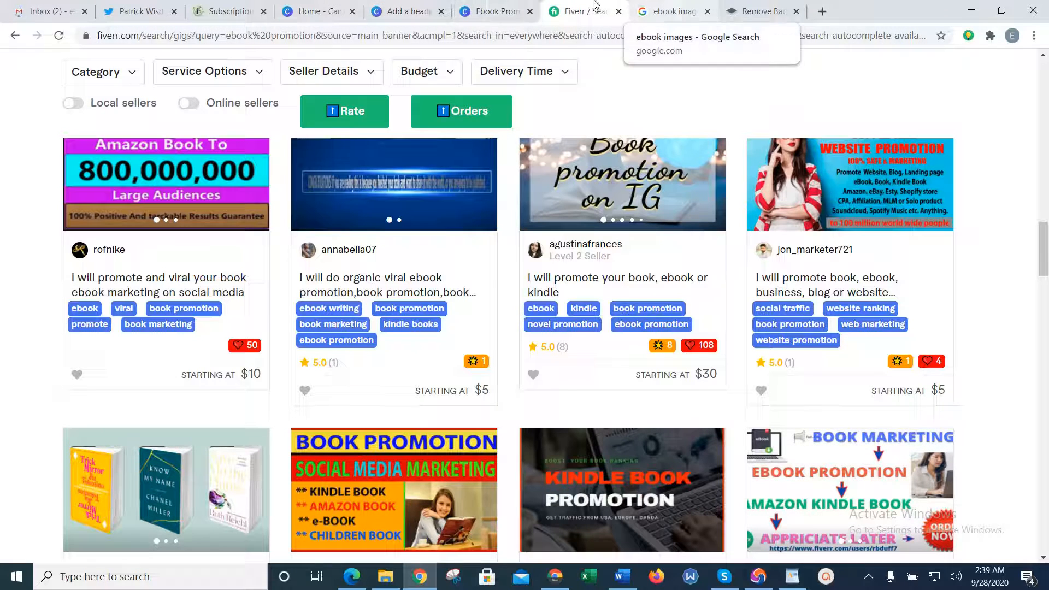
left_click(492, 11)
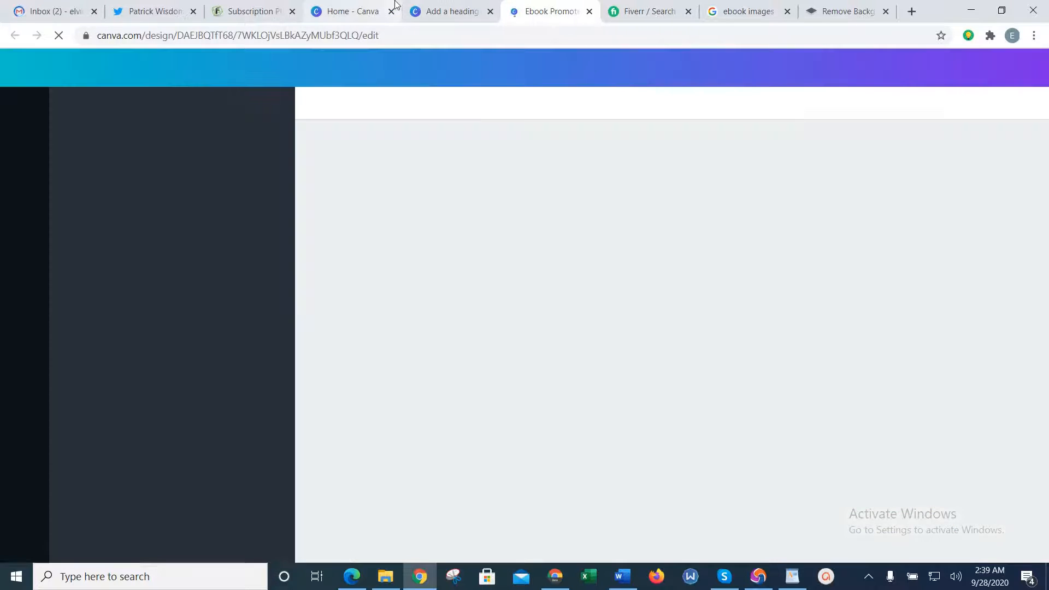
left_click(437, 10)
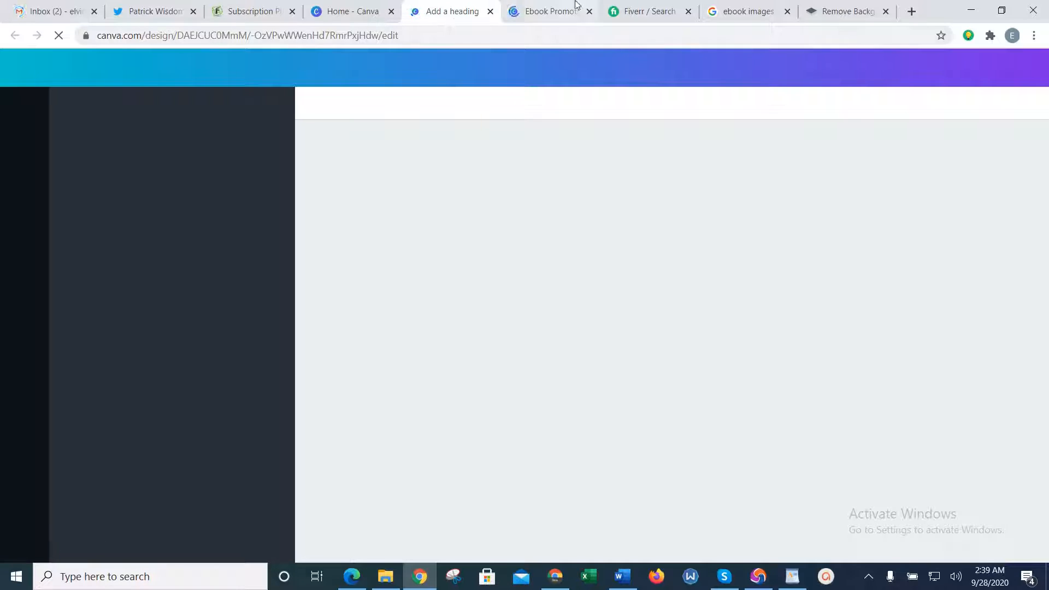
left_click(577, 6)
left_click(446, 6)
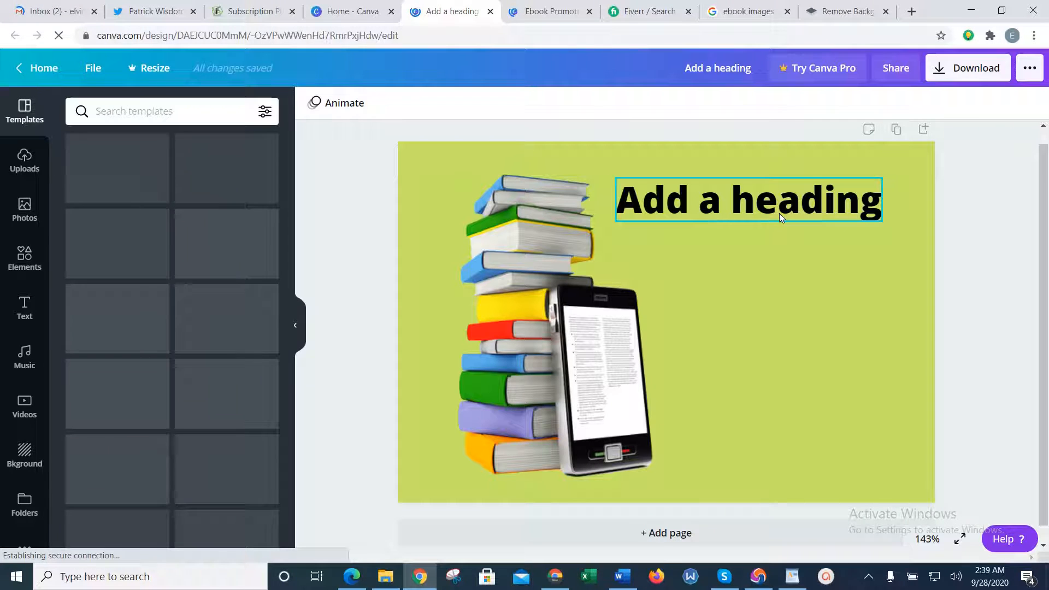
Replace the placeholder heading text with "PROMOTE YOUR BOOK, EBOOK, AUDI".
left_click(779, 214)
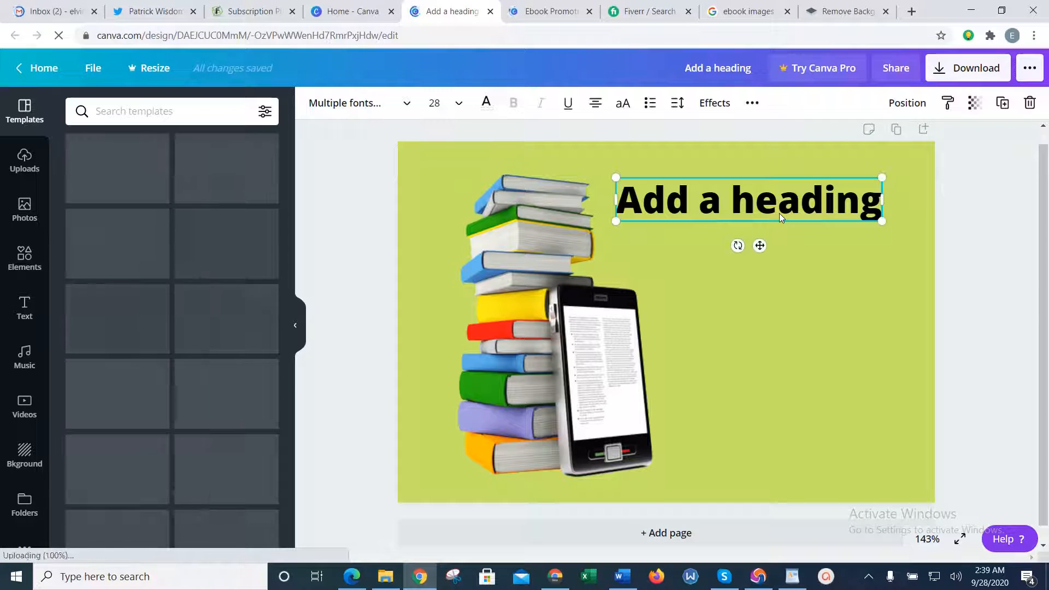
left_click(763, 200)
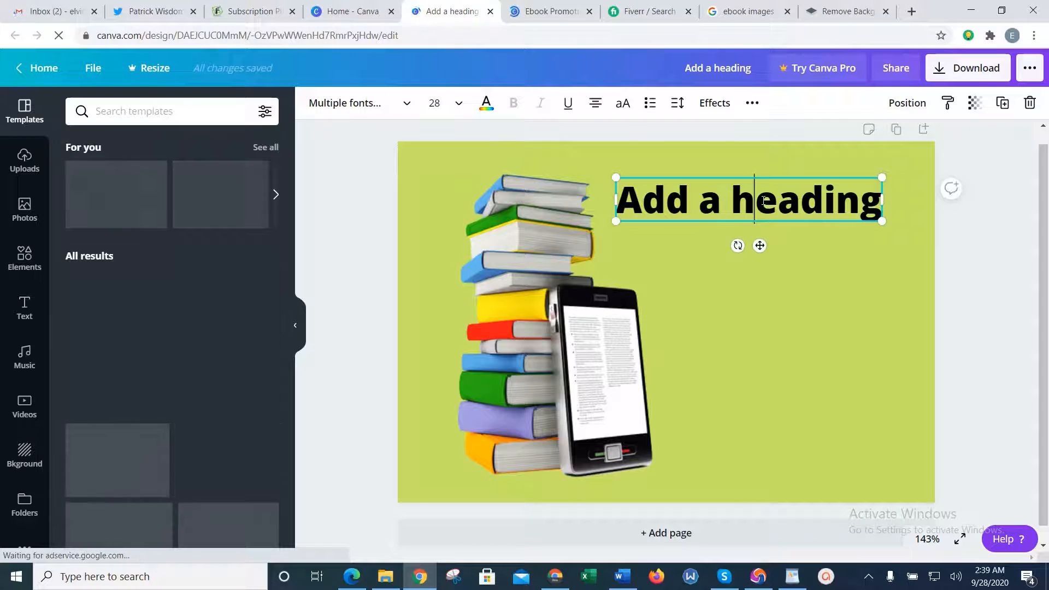
key("ctrl+a")
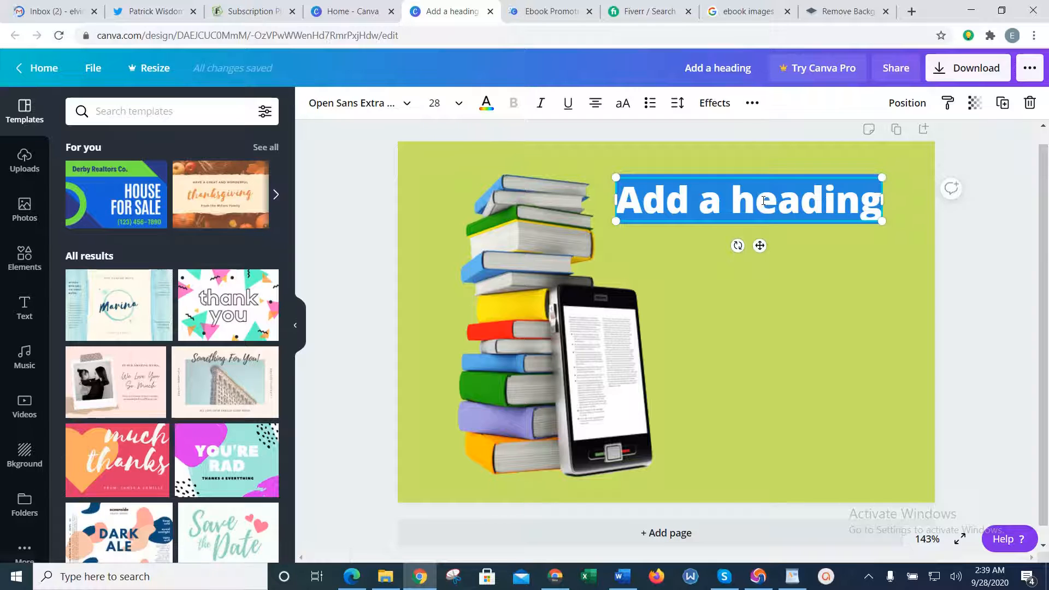
type("PROMOTE")
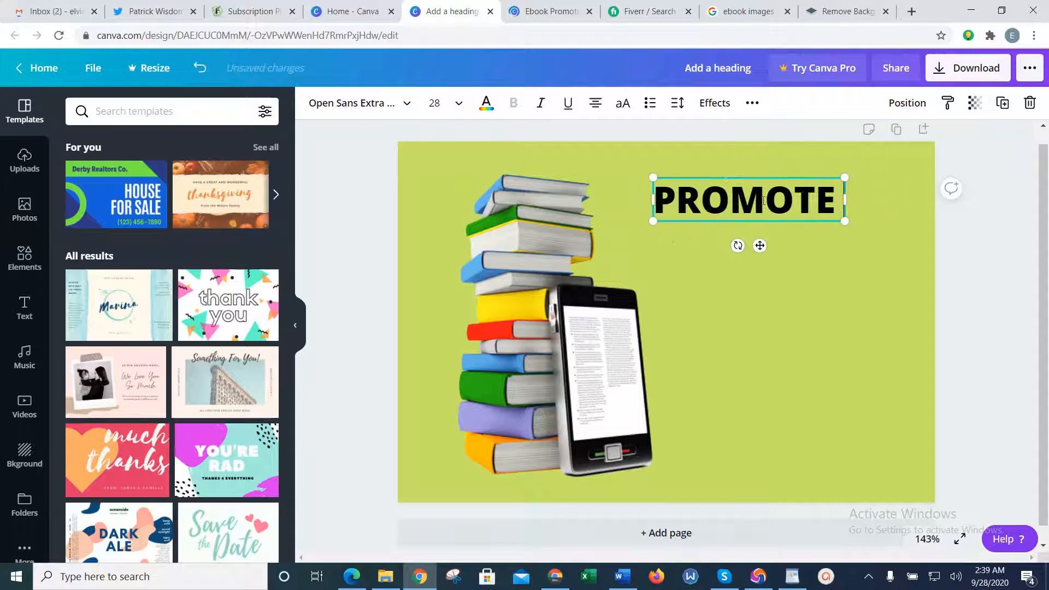
type(" YOUR")
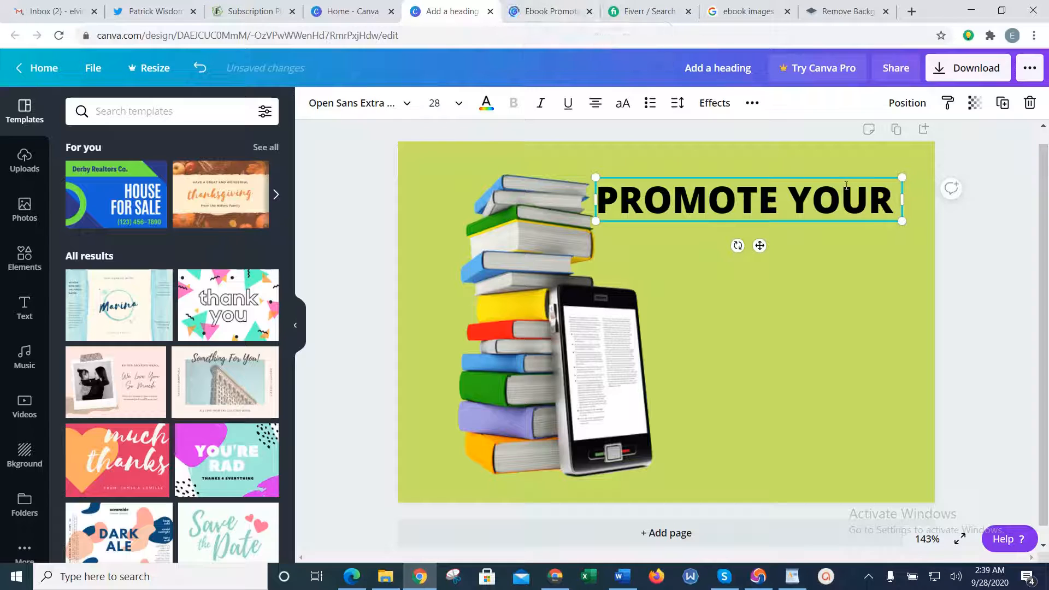
type(" BOOK")
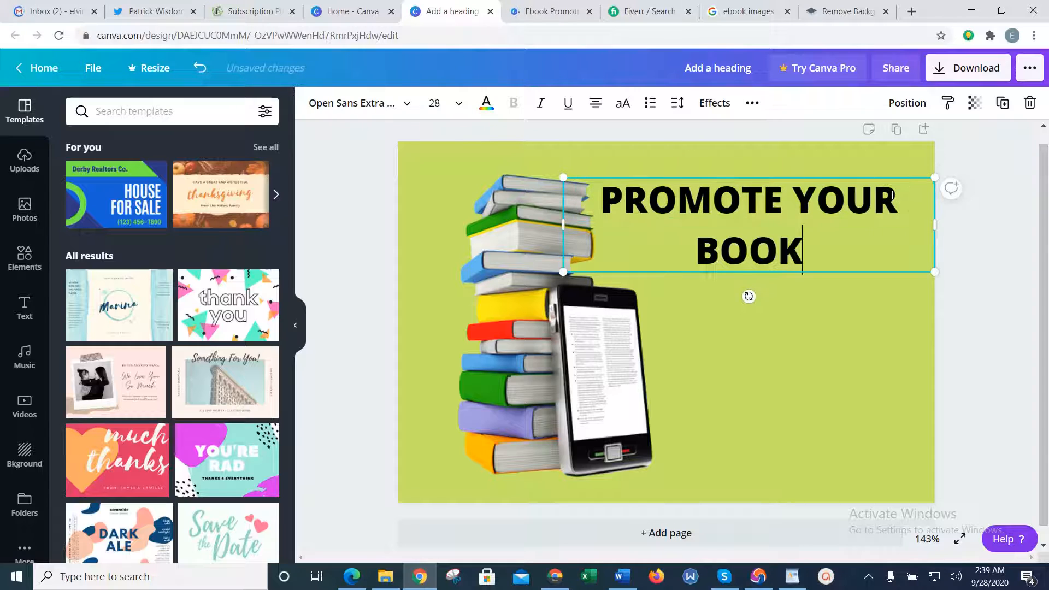
type(", EBOOK")
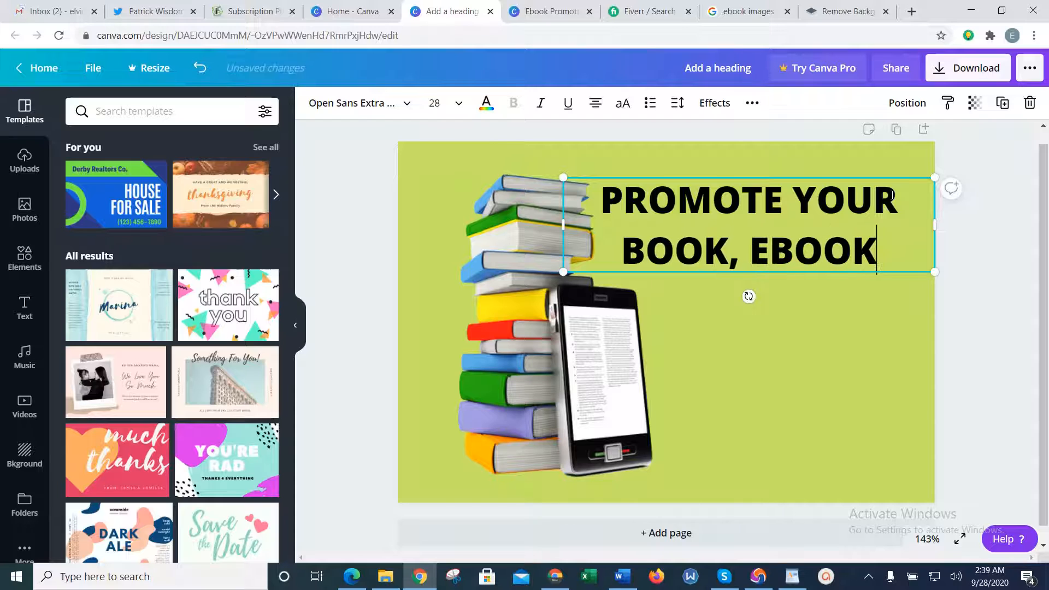
type(", AUDI")
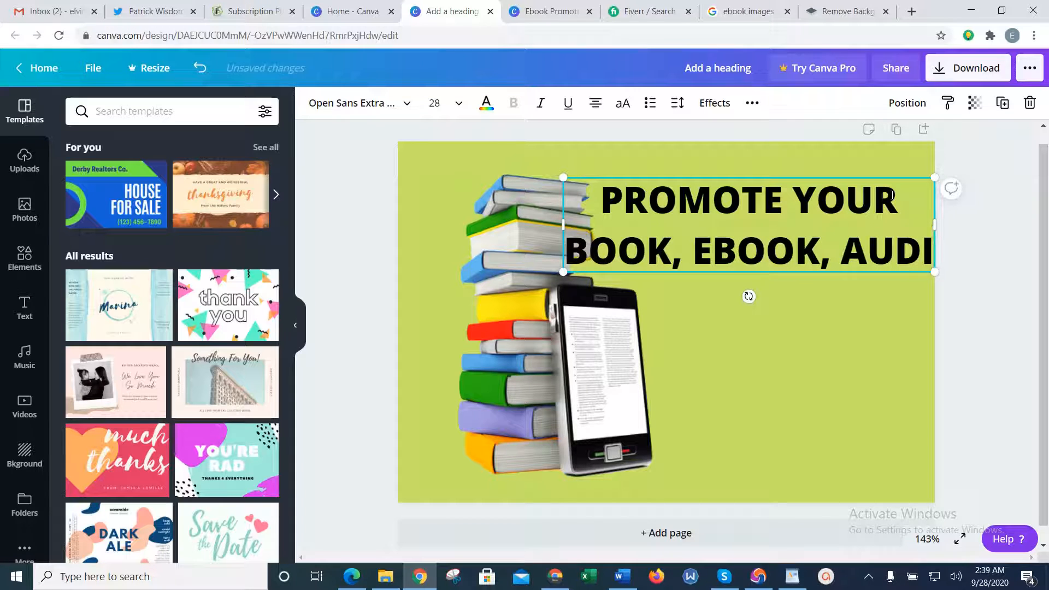
Check the headline wording around "AUDIOBOOK" in the finished Ebook Promotion design and return to the "Add a heading" design.
left_click(550, 10)
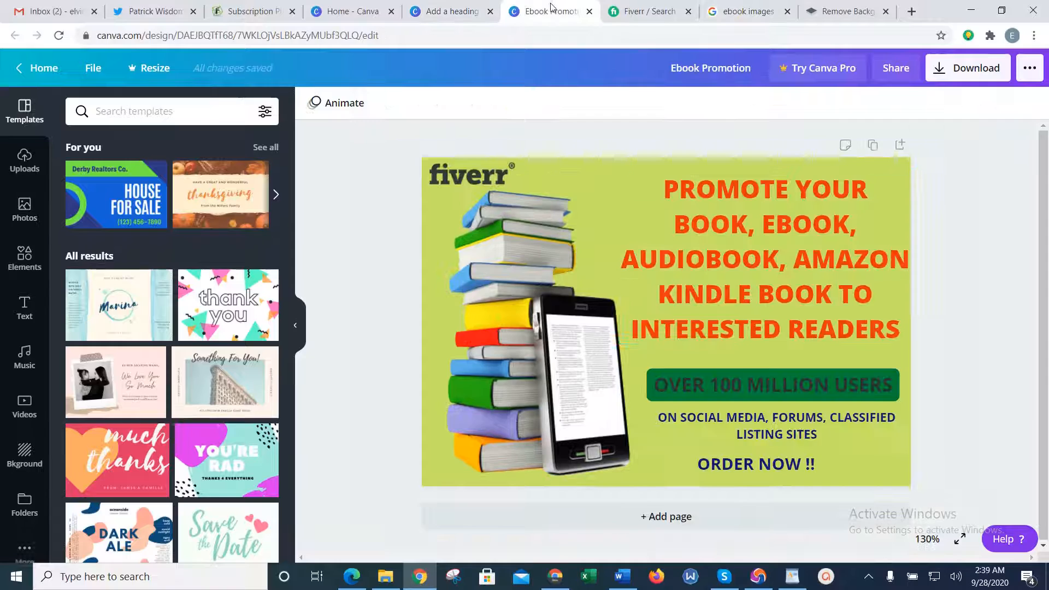
left_click(744, 261)
double_click(744, 260)
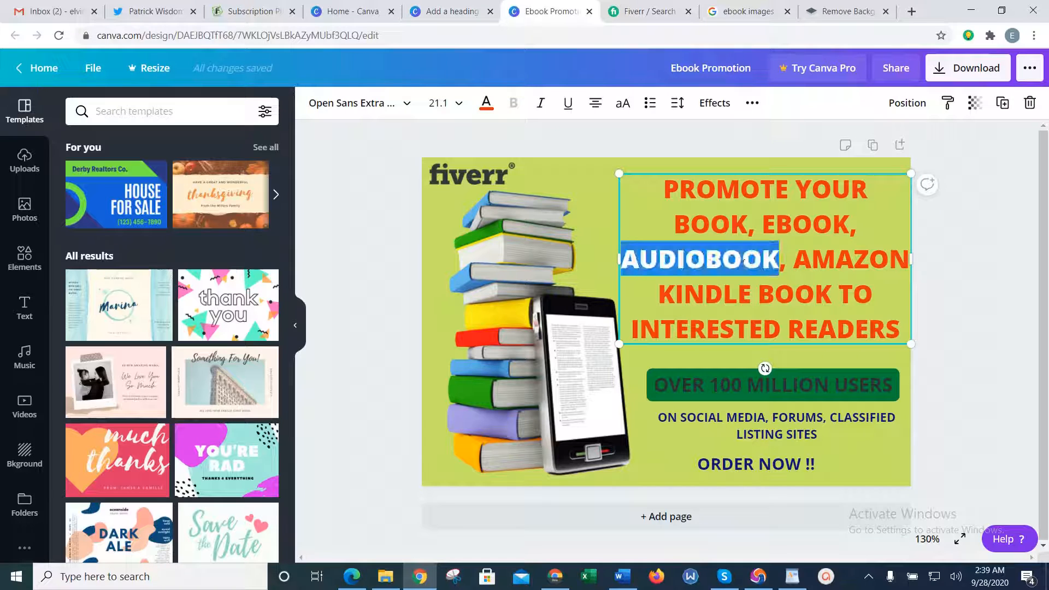
left_click(742, 264)
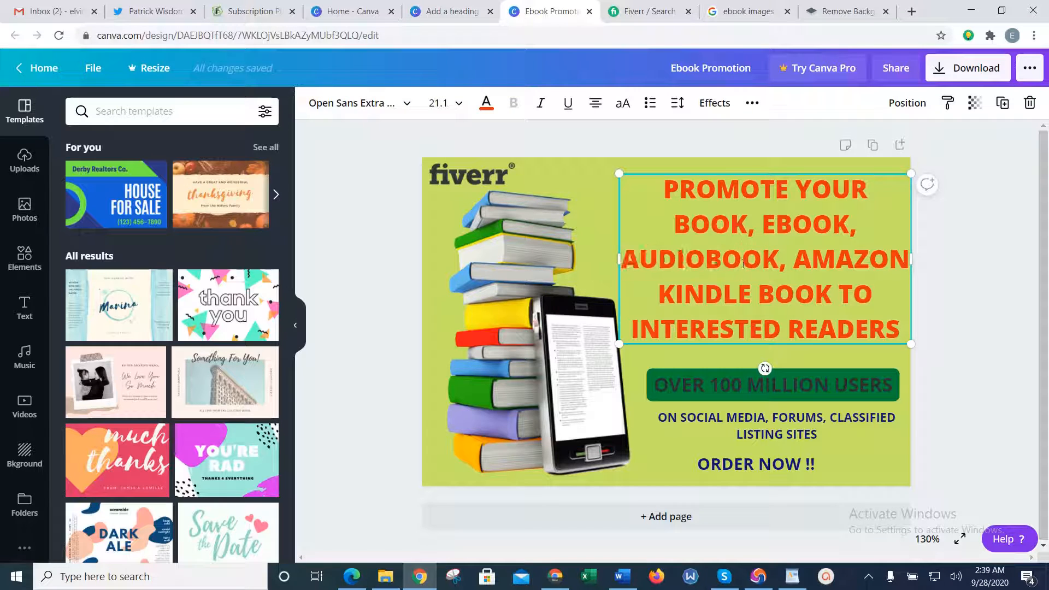
triple_click(743, 263)
left_click(445, 11)
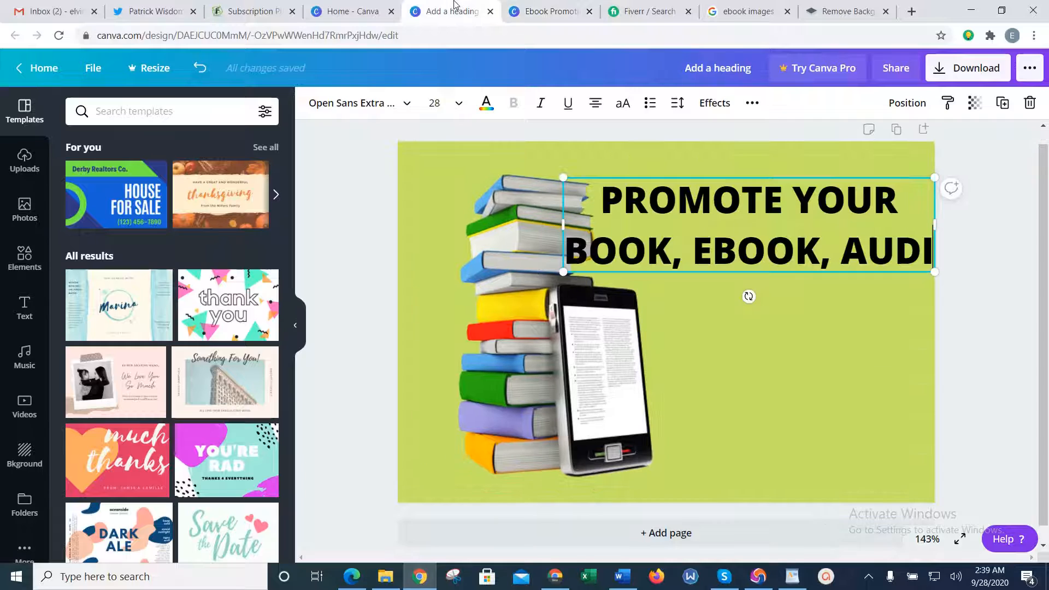
Replace the headline text with "PROMOTE YOUR BOOK, EBOOK, AUDIOBOOK, AMAZON KINDLE BOOK TO INTERESTED READERS".
left_click_drag(687, 268, 704, 235)
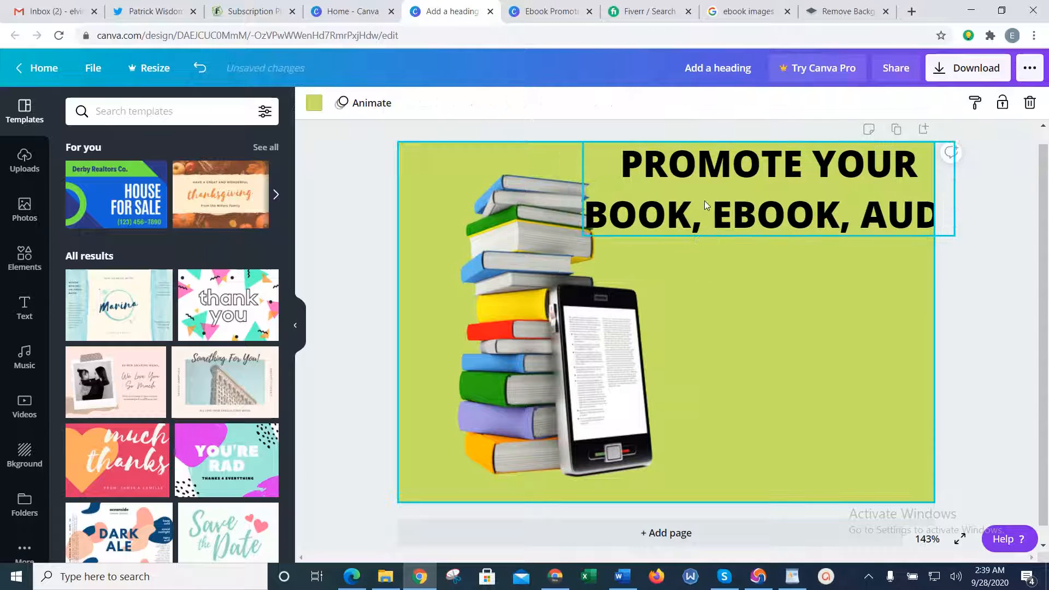
double_click(743, 225)
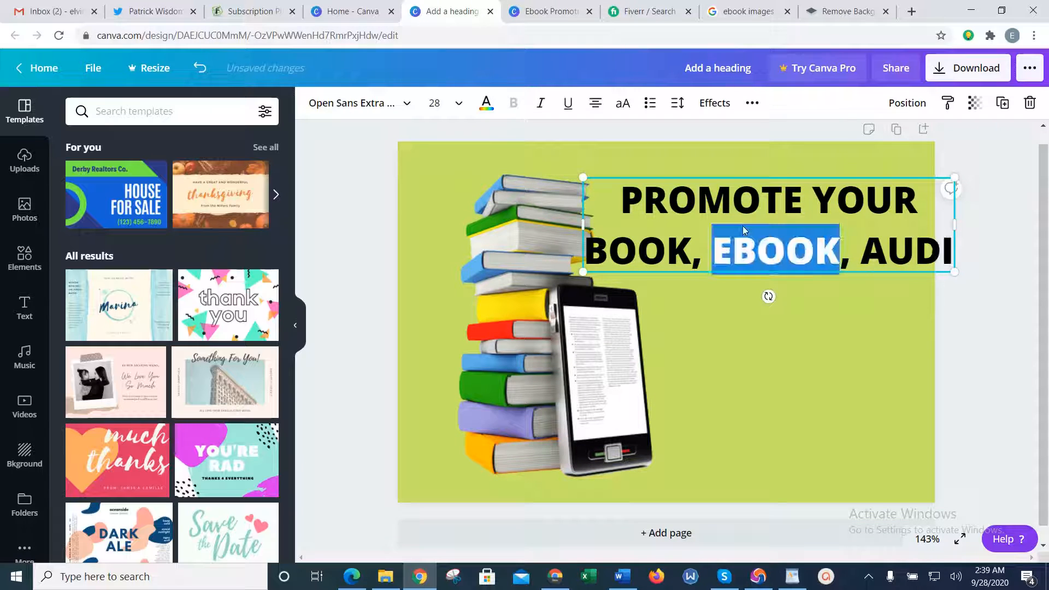
key("ctrl+a")
key("Escape")
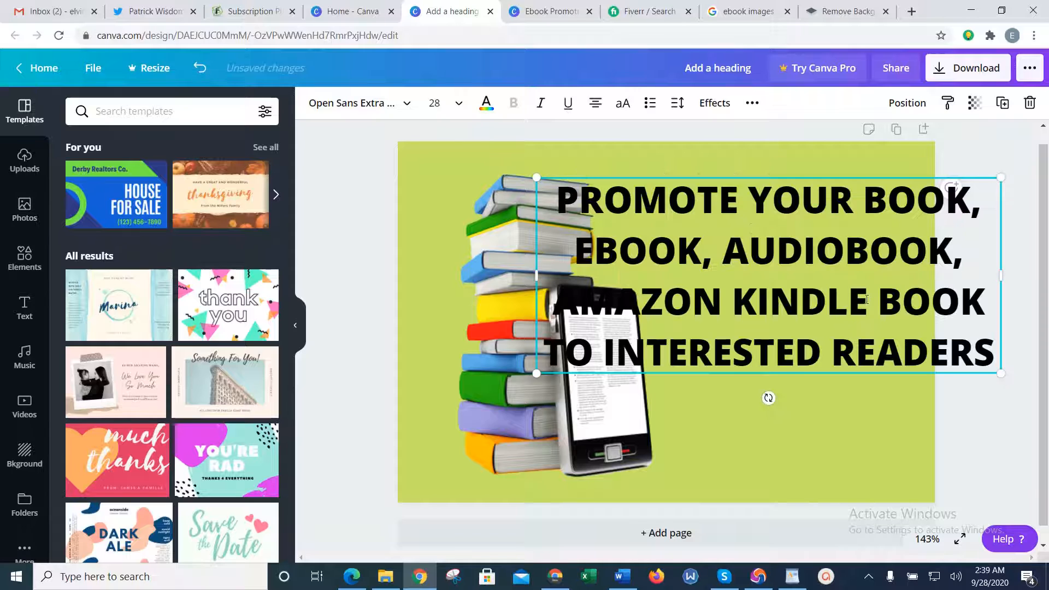
Scale the headline to font size about 23.1, narrow its box to about 321 wide, and raise it near the design's upper edge.
left_click_drag(1004, 175, 920, 212)
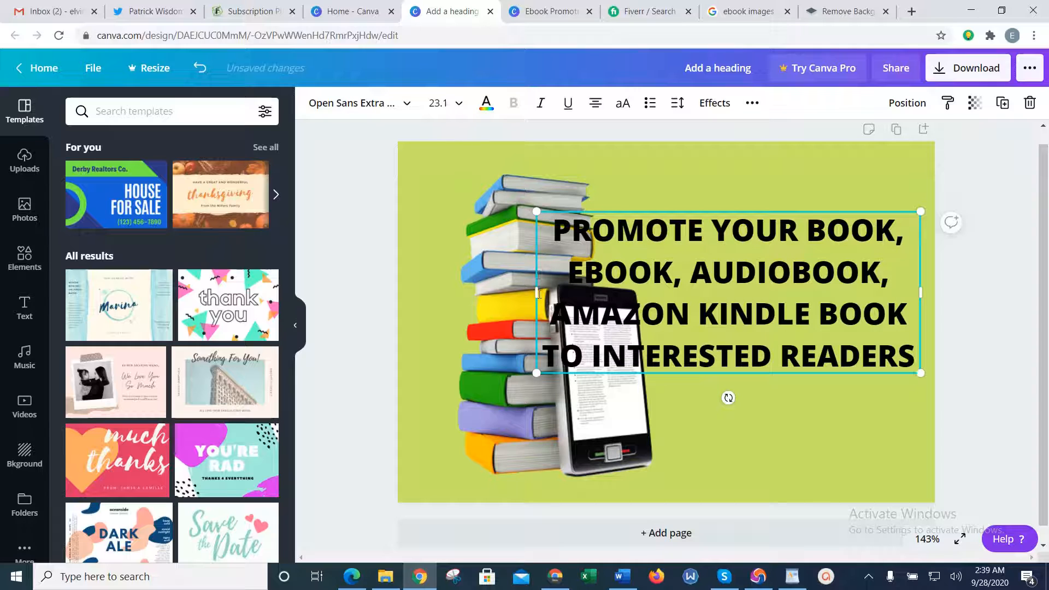
left_click_drag(536, 292, 608, 305)
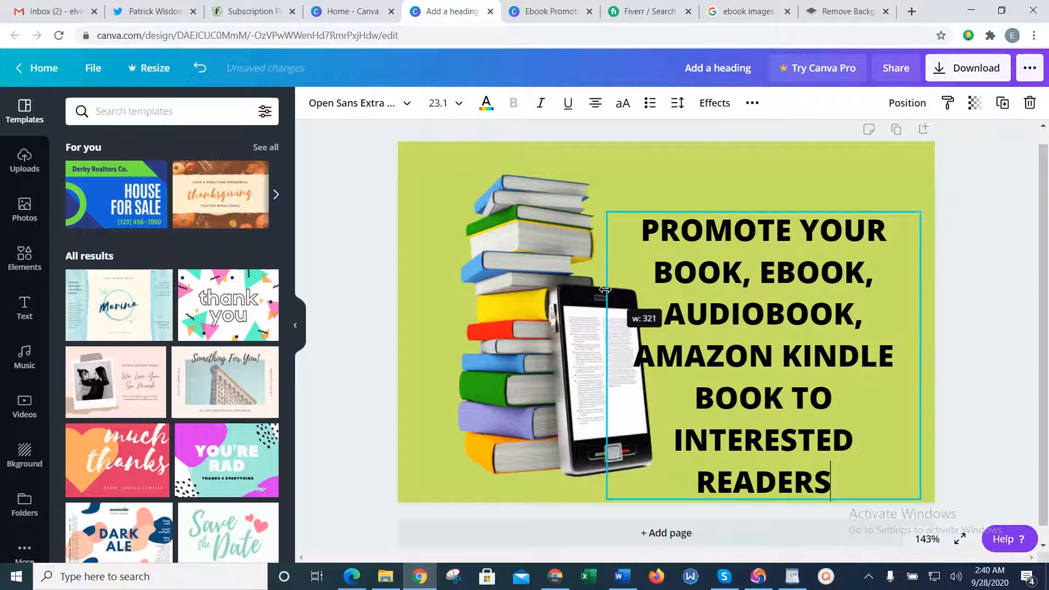
left_click_drag(731, 309, 723, 270)
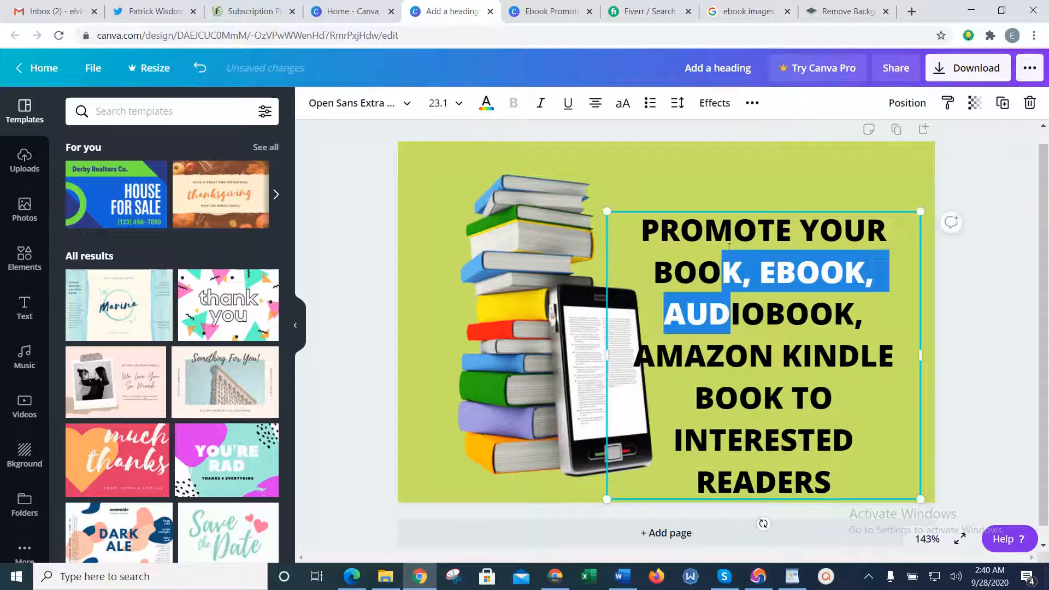
left_click(717, 184)
left_click_drag(724, 273, 732, 208)
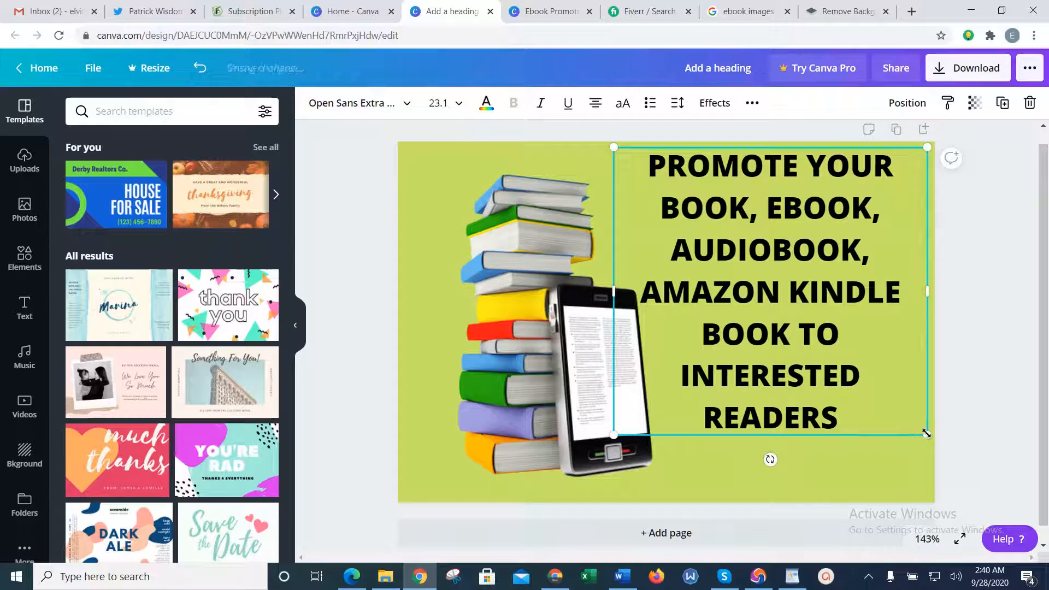
Reduce the headline to font size about 17.7 and widen its box so the text wraps onto four lines.
left_click_drag(926, 434, 877, 309)
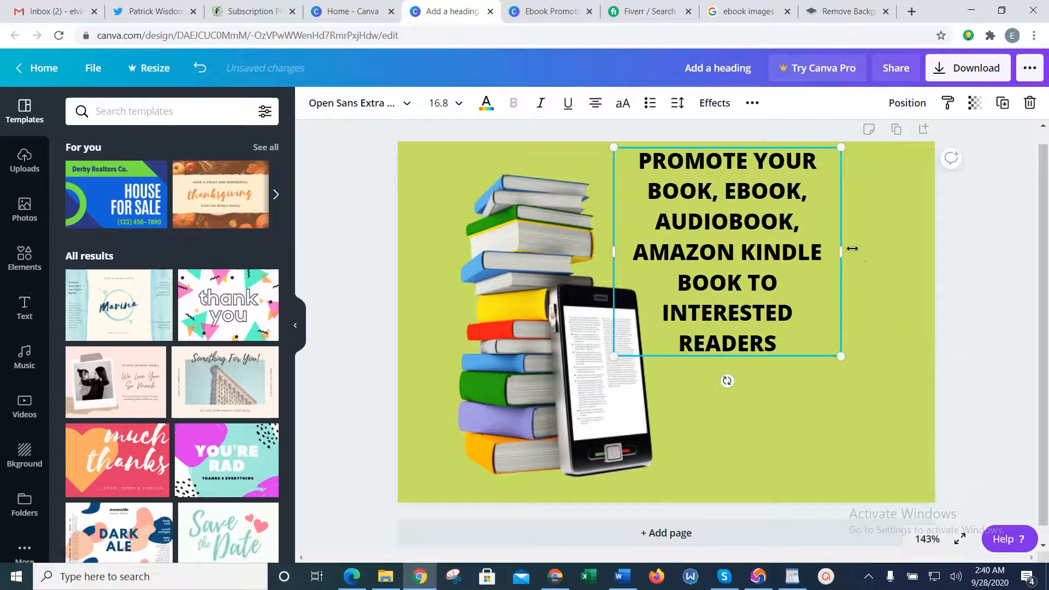
left_click_drag(840, 248, 910, 250)
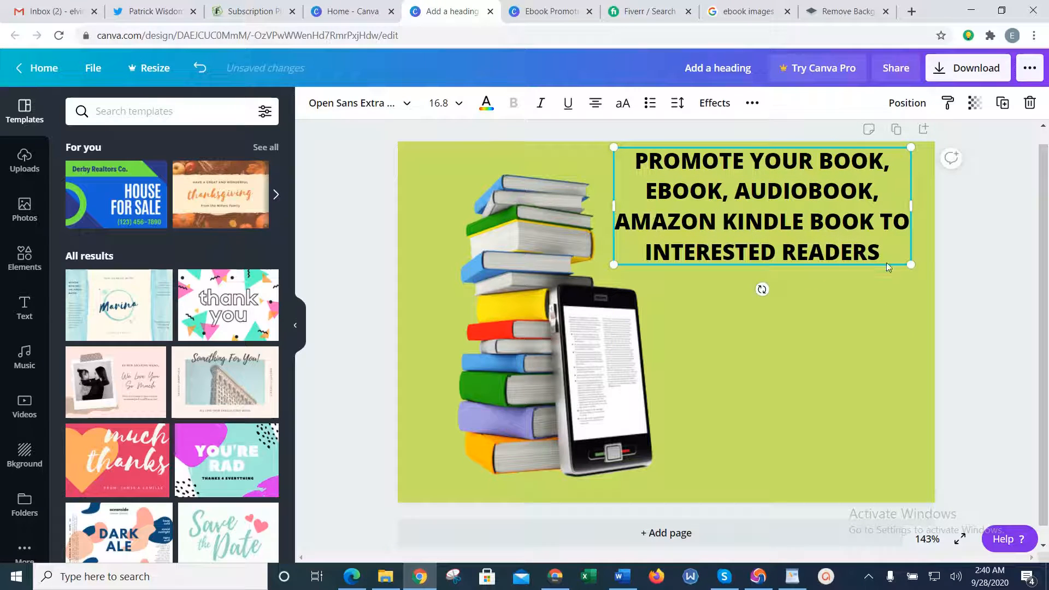
left_click_drag(909, 265, 910, 307)
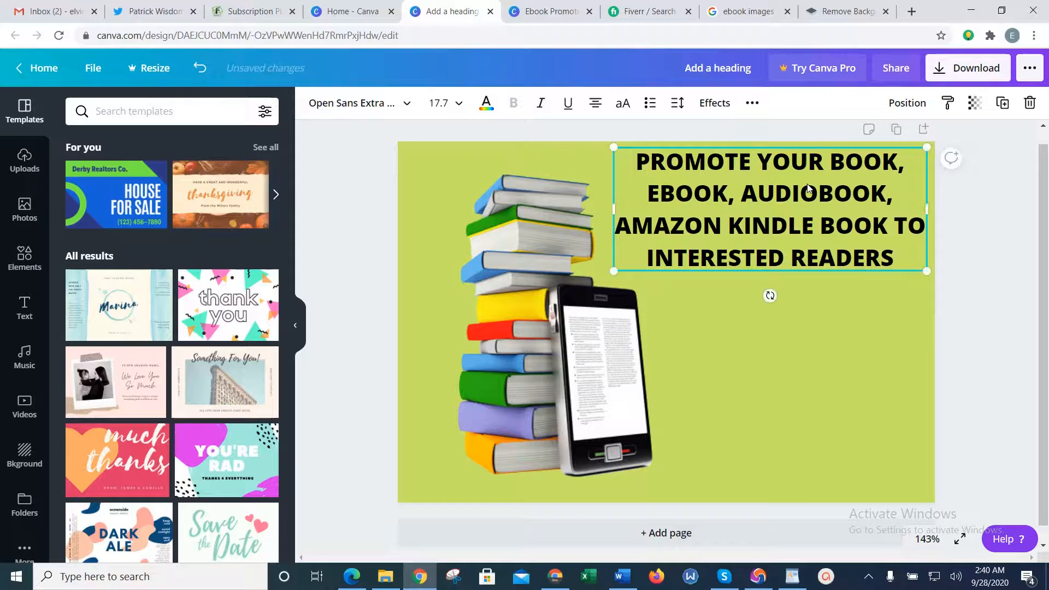
double_click(808, 188)
left_click(793, 376)
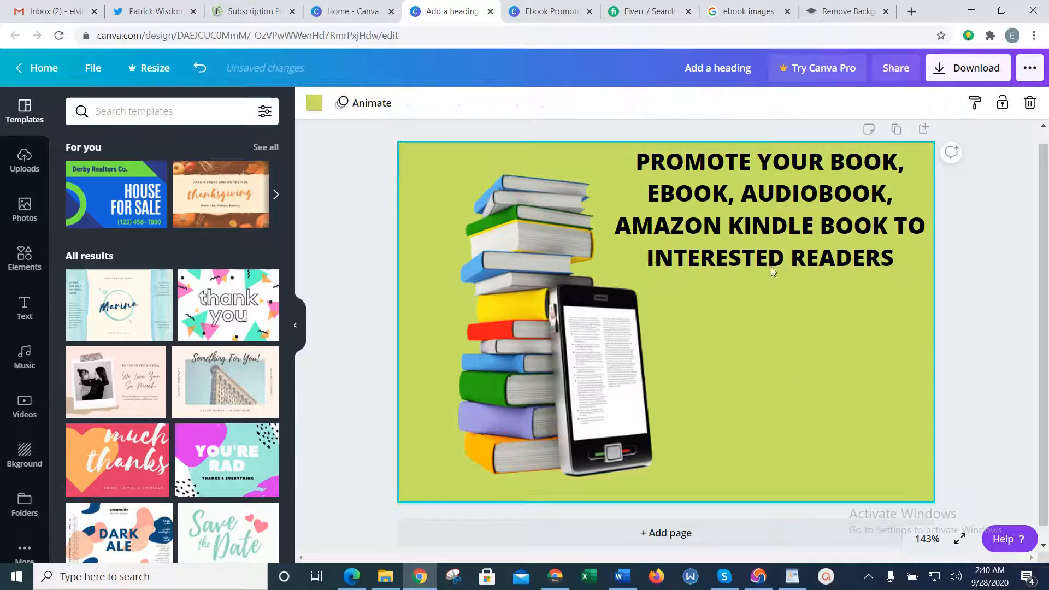
Move the headline level with the top of the book image, slightly inside the design's right edge, checking the placement against the Ebook Promotion design.
left_click(762, 219)
mouse_move(761, 215)
left_mouse_down()
mouse_move(767, 246)
mouse_move(767, 231)
left_mouse_up()
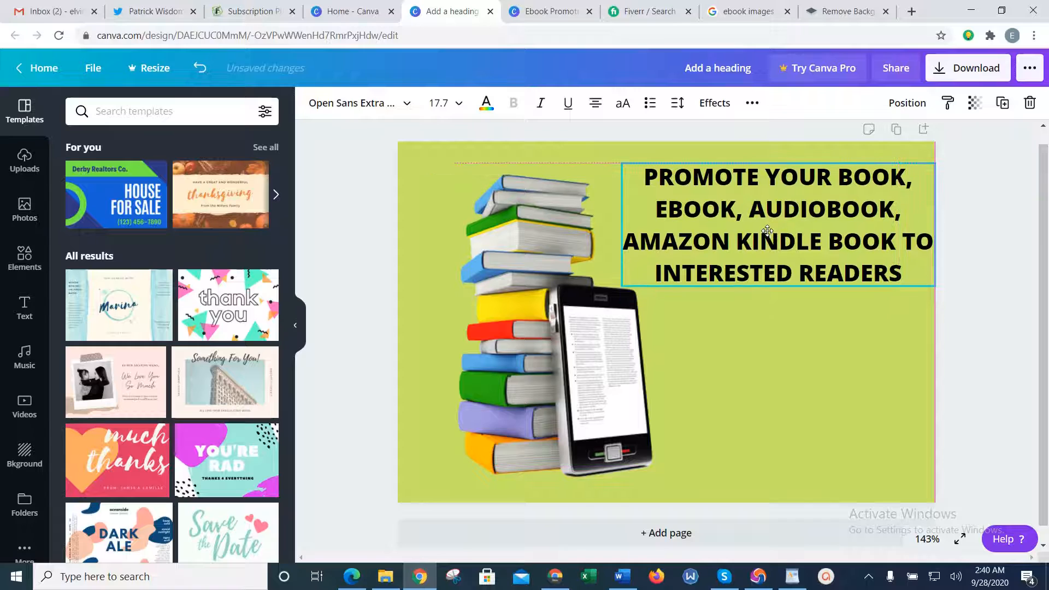
left_click(726, 373)
left_click(525, 11)
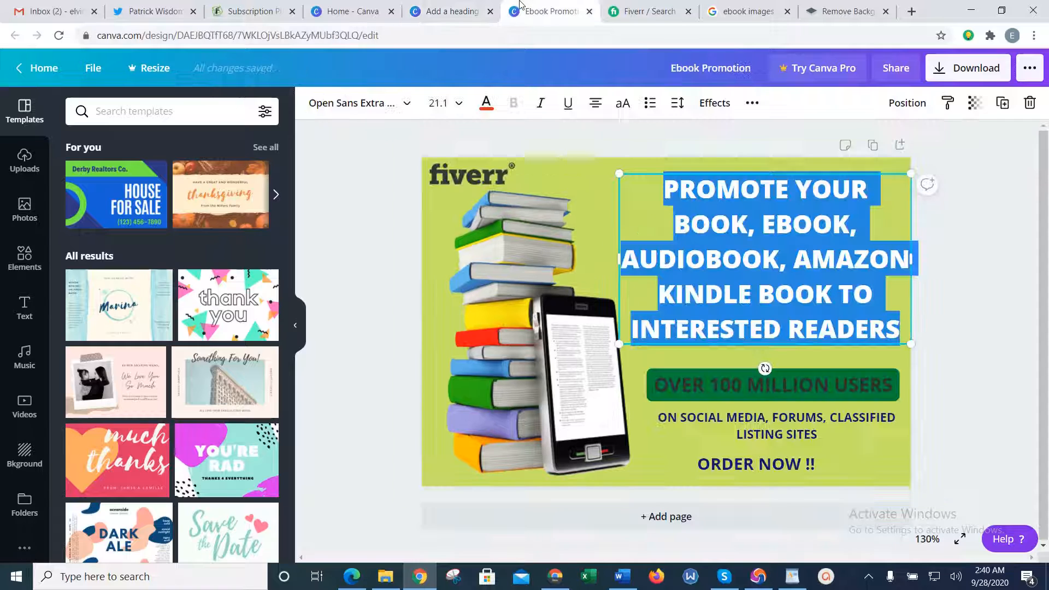
left_click(448, 8)
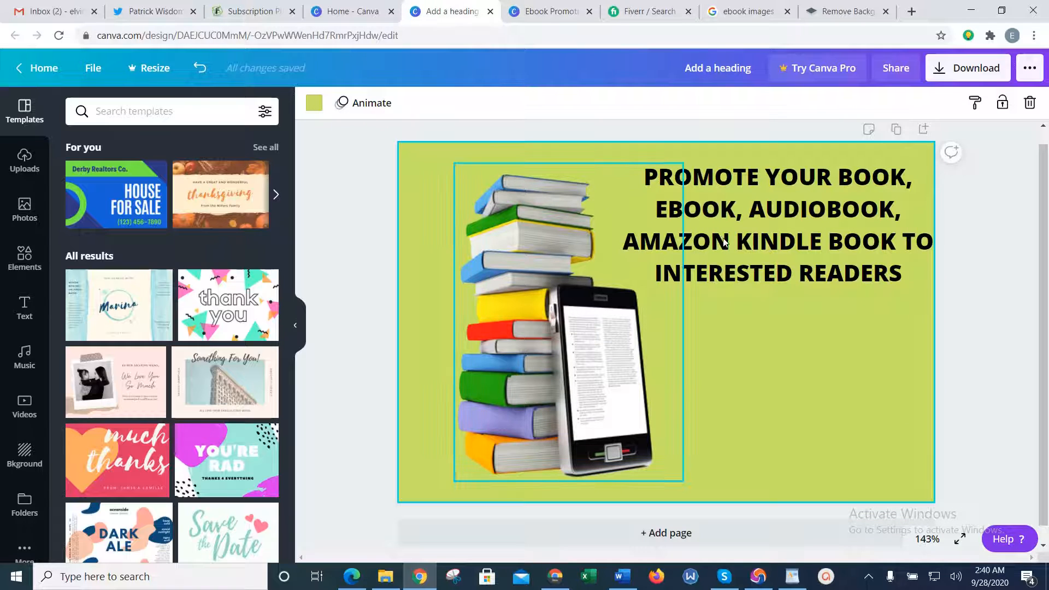
left_click_drag(817, 252, 806, 252)
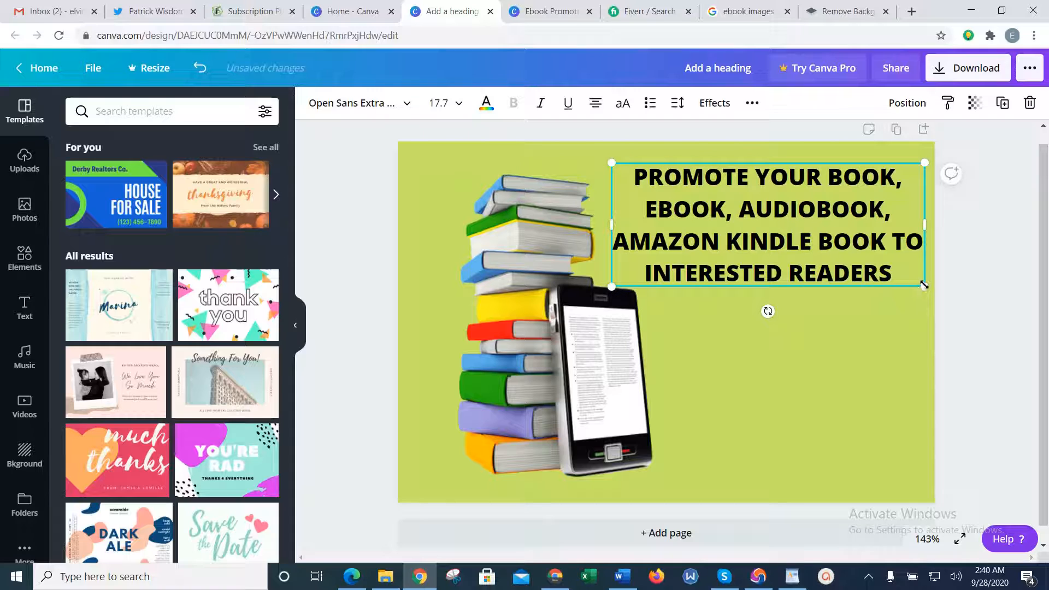
mouse_move(924, 287)
left_mouse_down()
mouse_move(920, 311)
mouse_move(924, 288)
left_mouse_up()
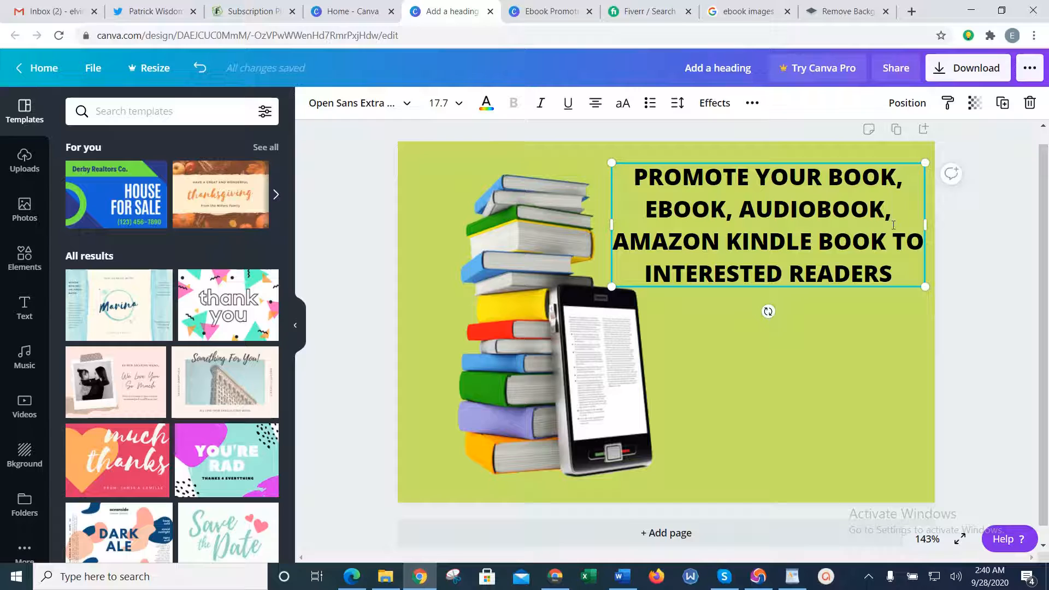
left_click(893, 224)
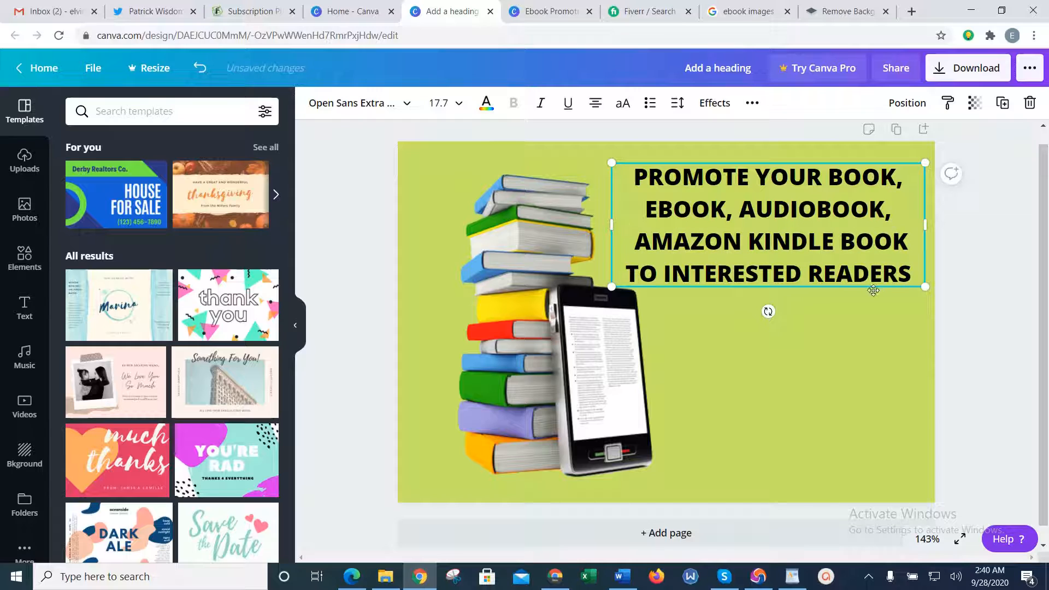
Try font sizes 18 and 21 on the entire headline.
left_click(800, 391)
left_click(715, 191)
left_click(632, 174)
triple_click(678, 196)
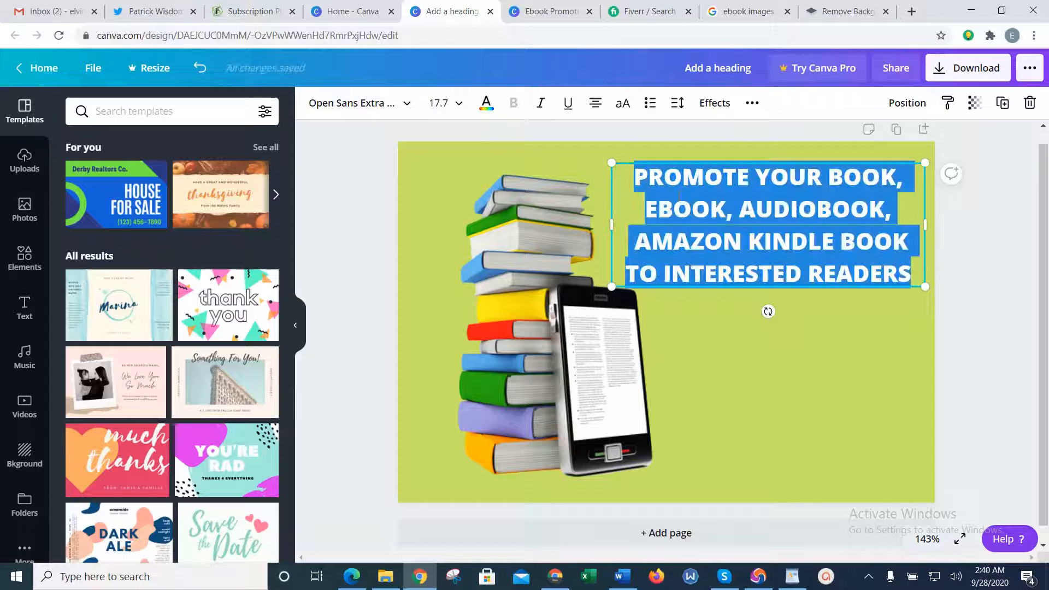
left_click(458, 104)
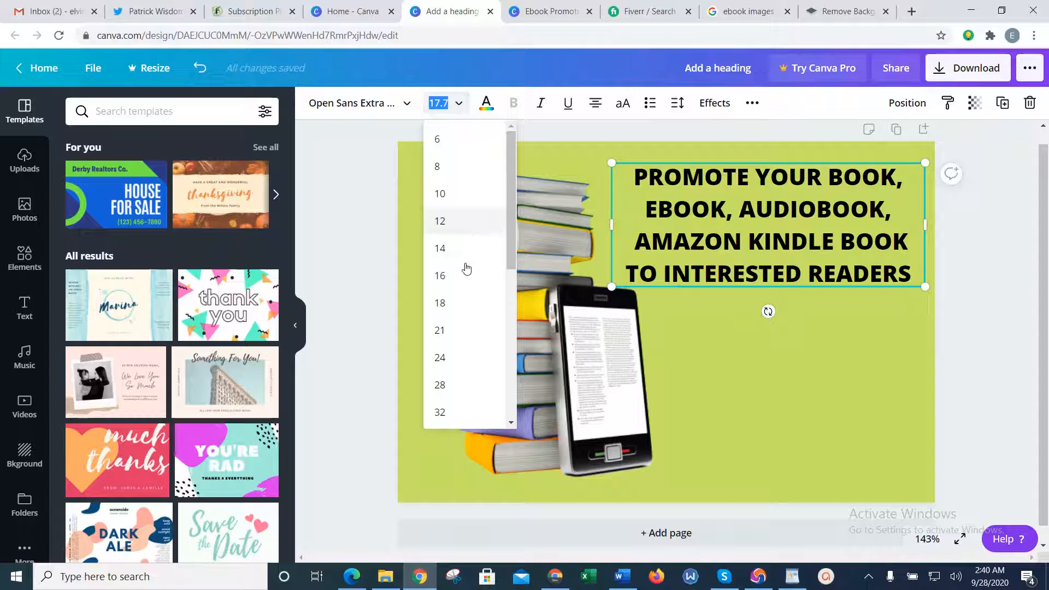
left_click(466, 315)
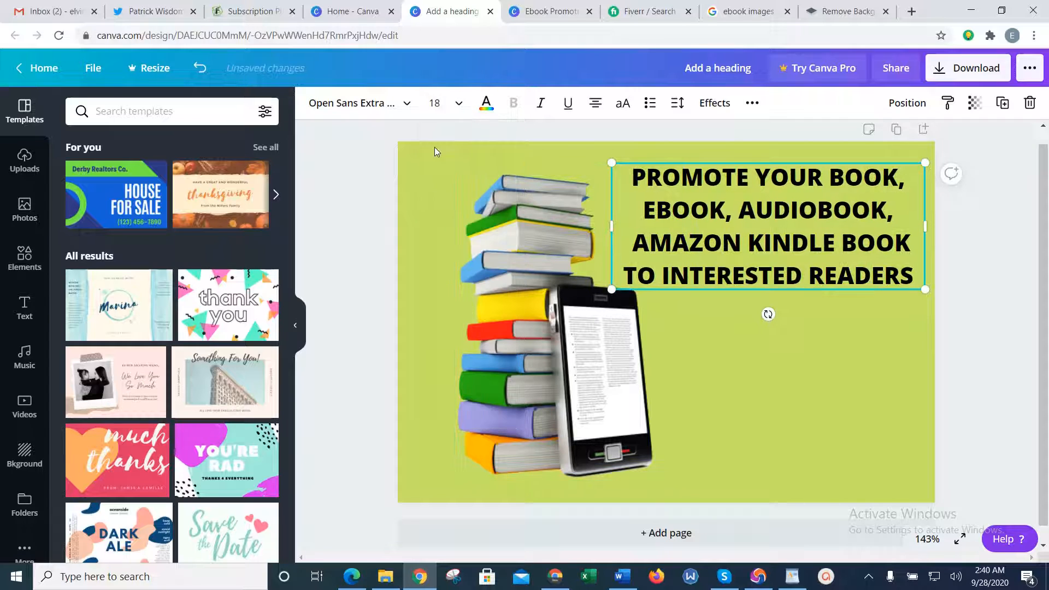
left_click(467, 102)
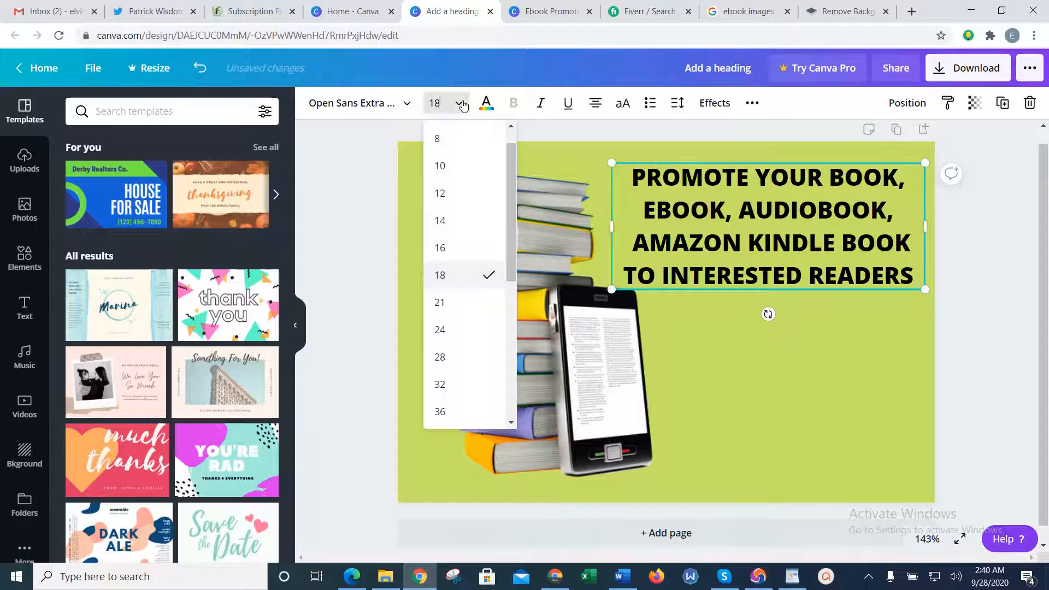
left_click(453, 302)
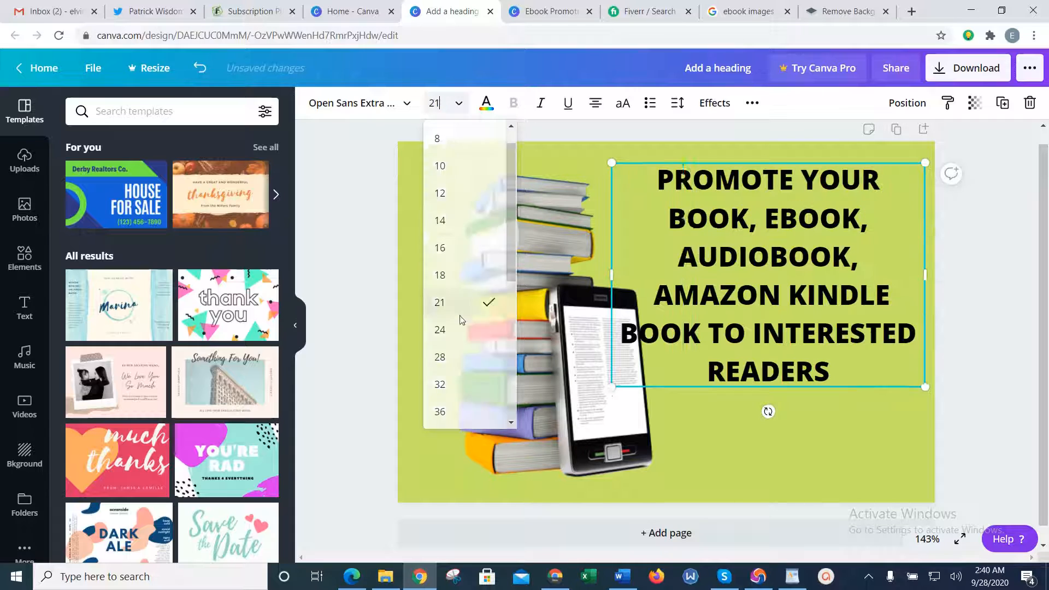
Set the headline's font size to 20 and shift its box slightly up and to the left.
left_click(459, 105)
left_click(447, 104)
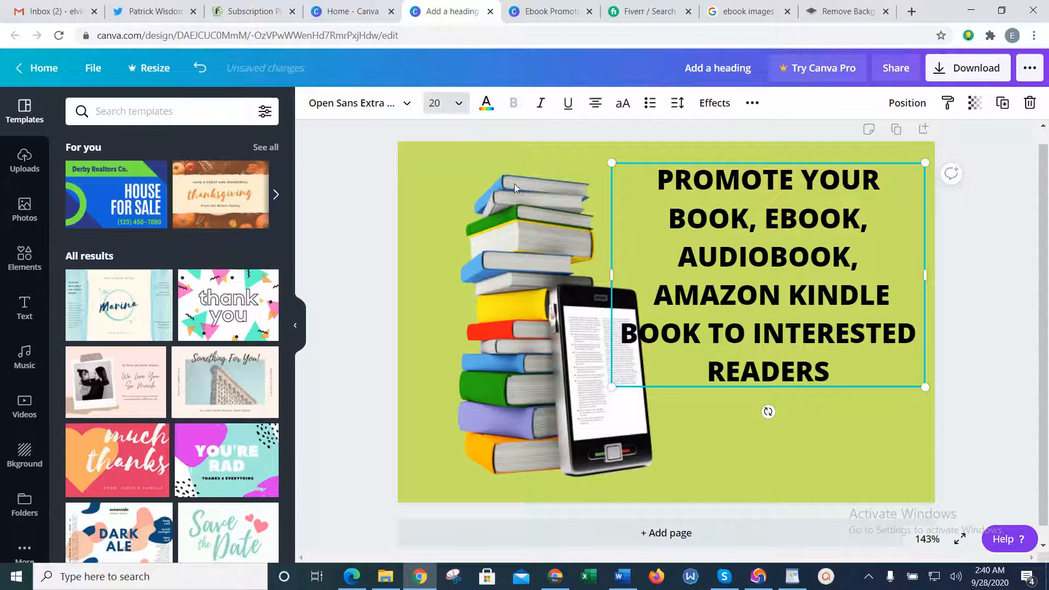
left_click(902, 439)
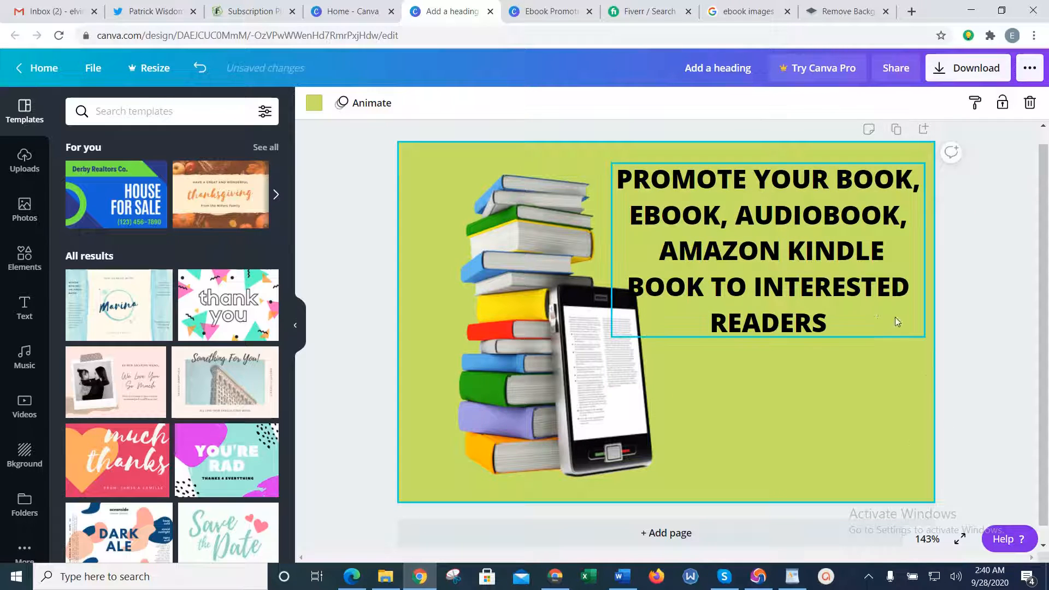
left_click(814, 266)
left_click_drag(814, 266, 811, 256)
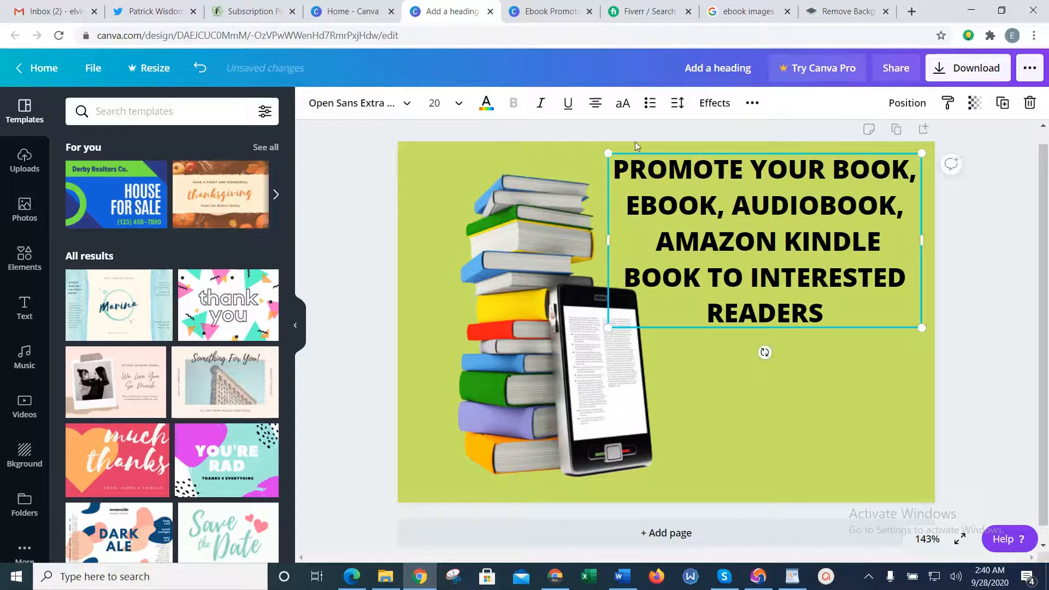
Recolor the entire headline with the orange-red photo color, matching the headline in the finished Ebook Promotion design.
left_click(486, 107)
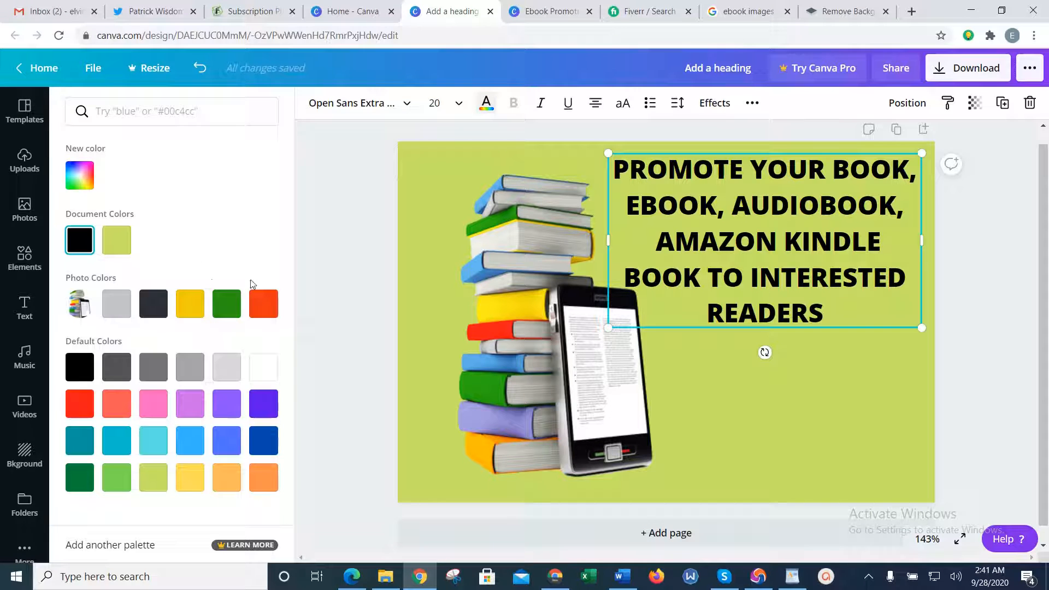
left_click(549, 11)
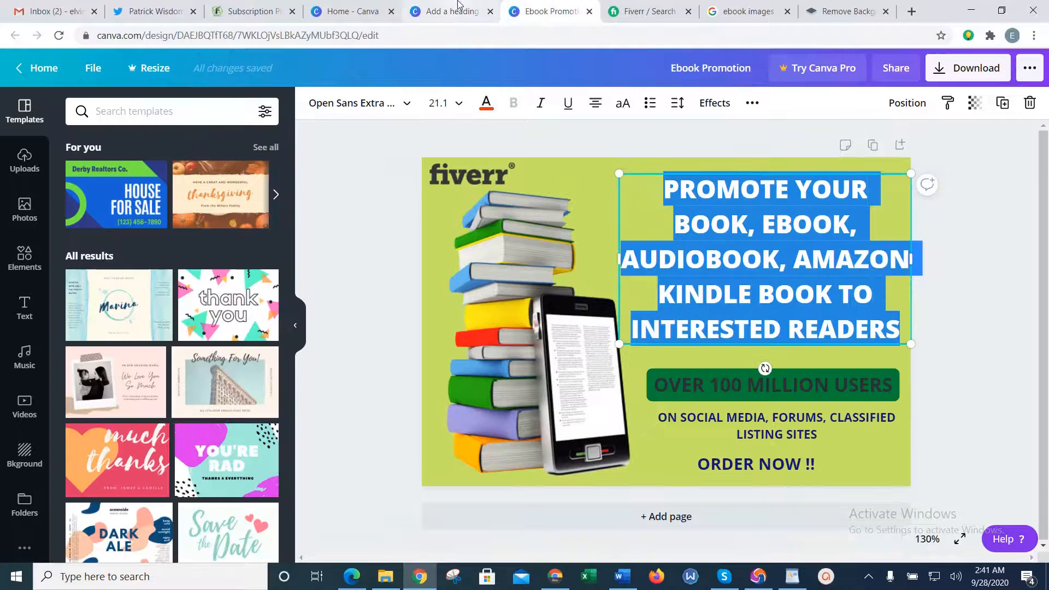
left_click(382, 204)
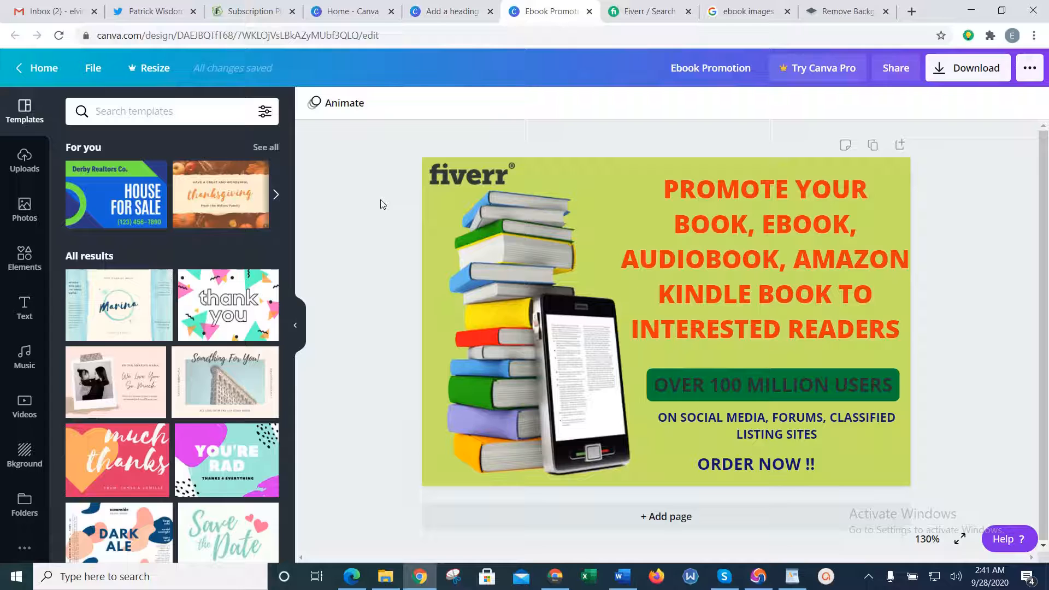
left_click(416, 5)
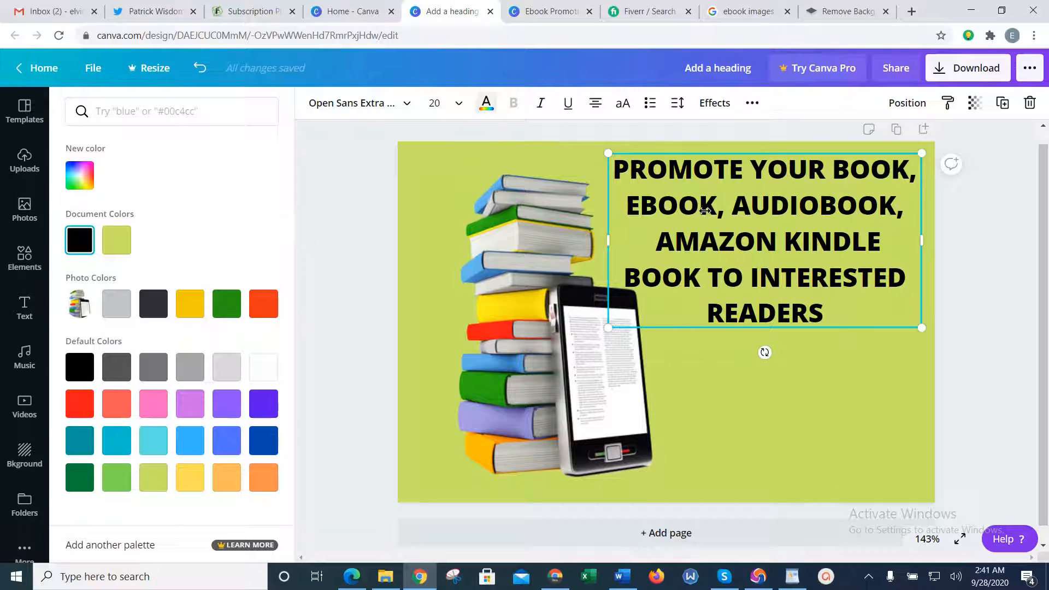
double_click(704, 214)
key("ctrl+a")
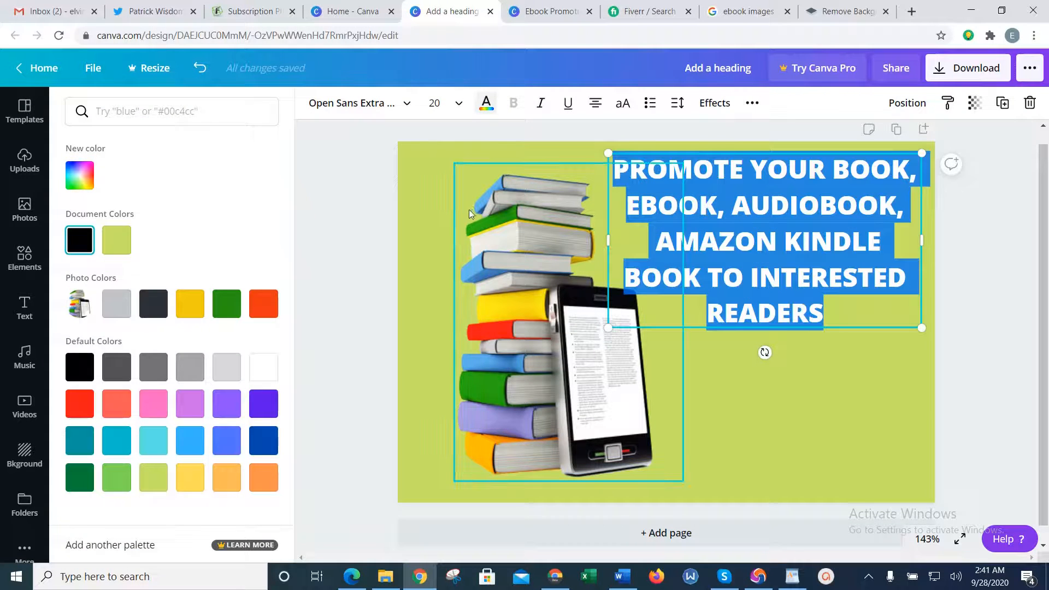
left_click(261, 303)
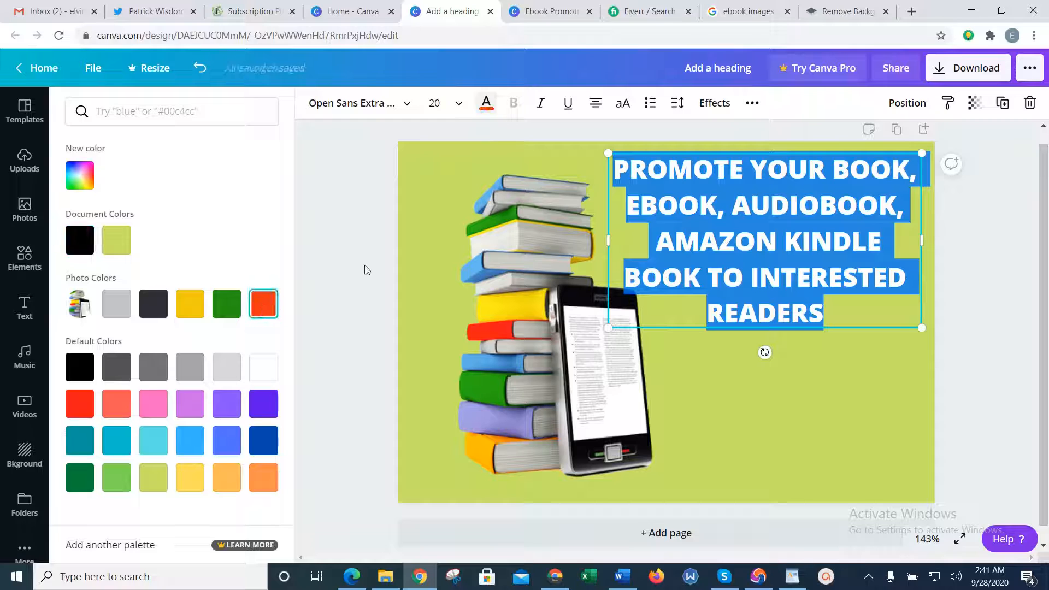
left_click(367, 270)
left_click(953, 314)
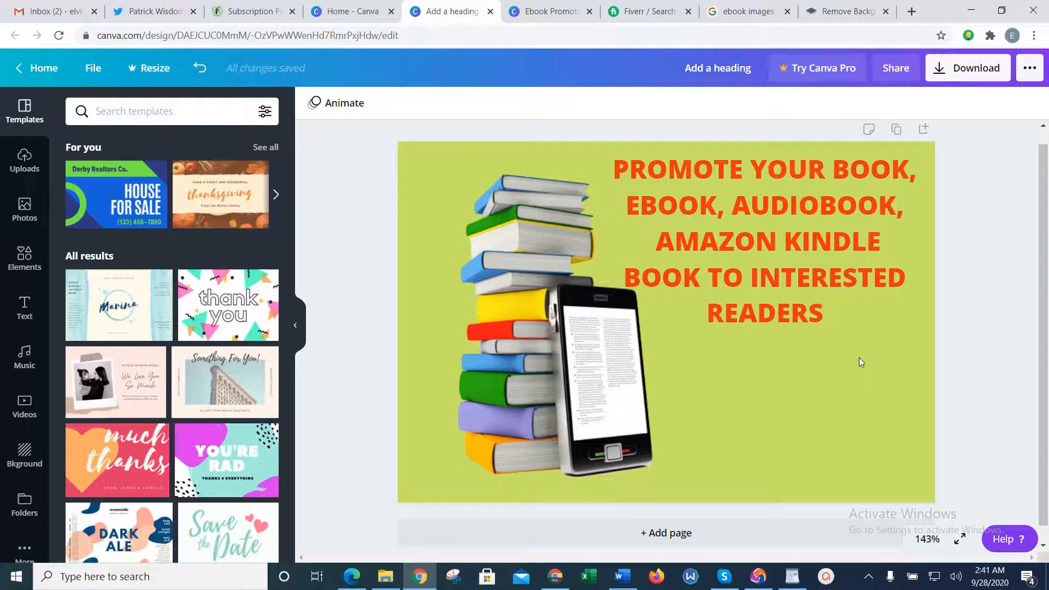
Scale the headline down slightly from its lower-left corner to font size about 19.7.
left_click(814, 313)
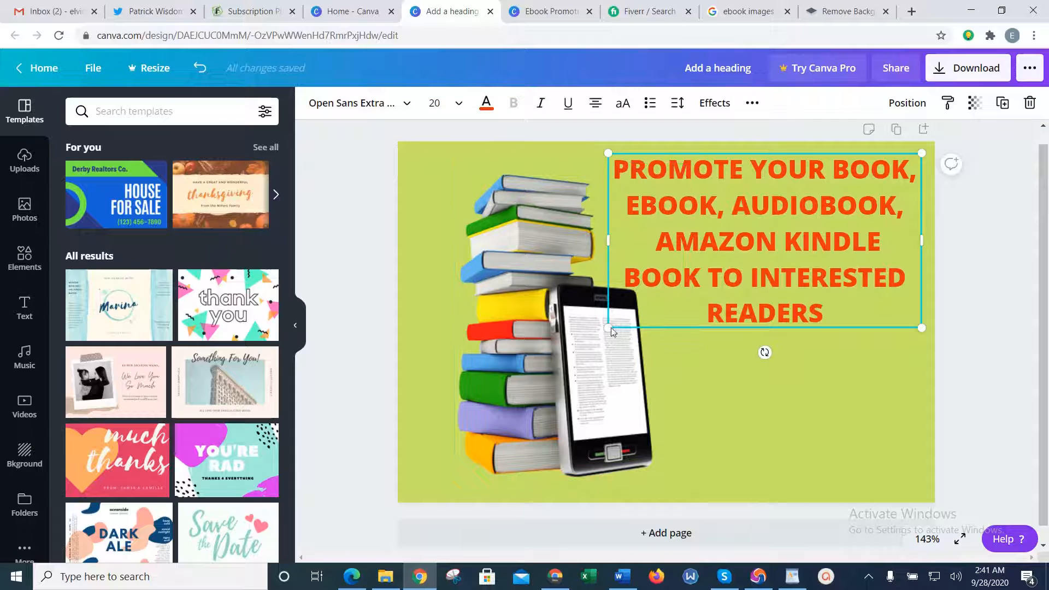
left_click_drag(612, 325, 616, 323)
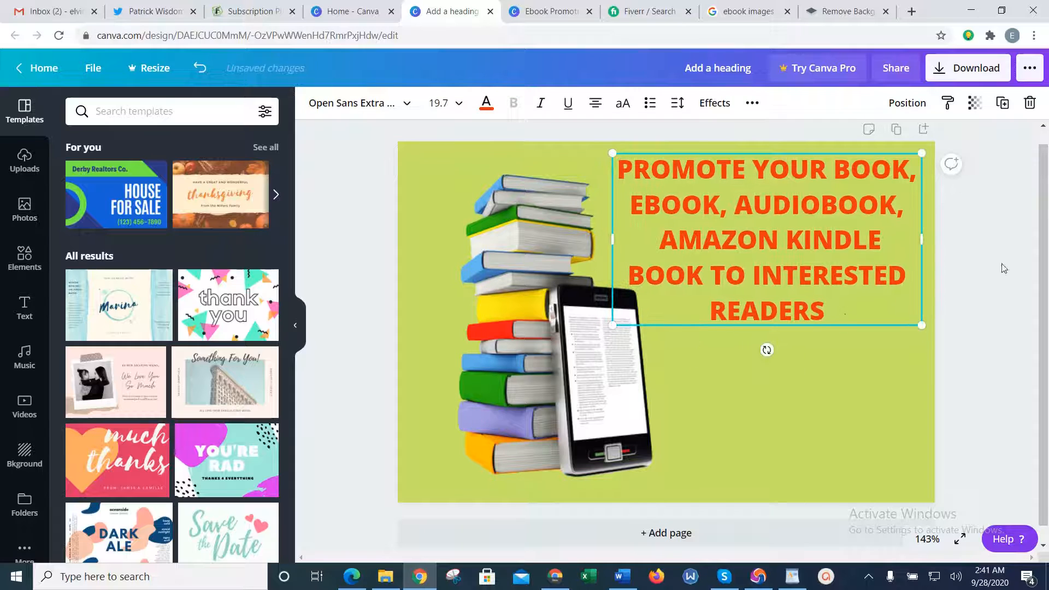
left_click(1005, 268)
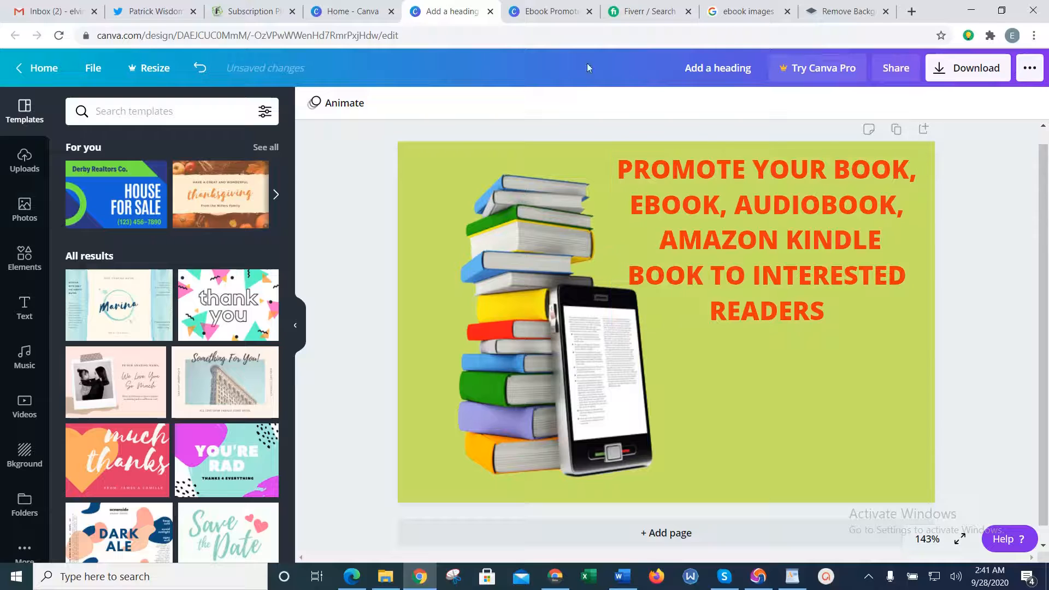
Compare with the finished Ebook Promotion design and nudge the headline slightly down and to the right.
left_click(540, 8)
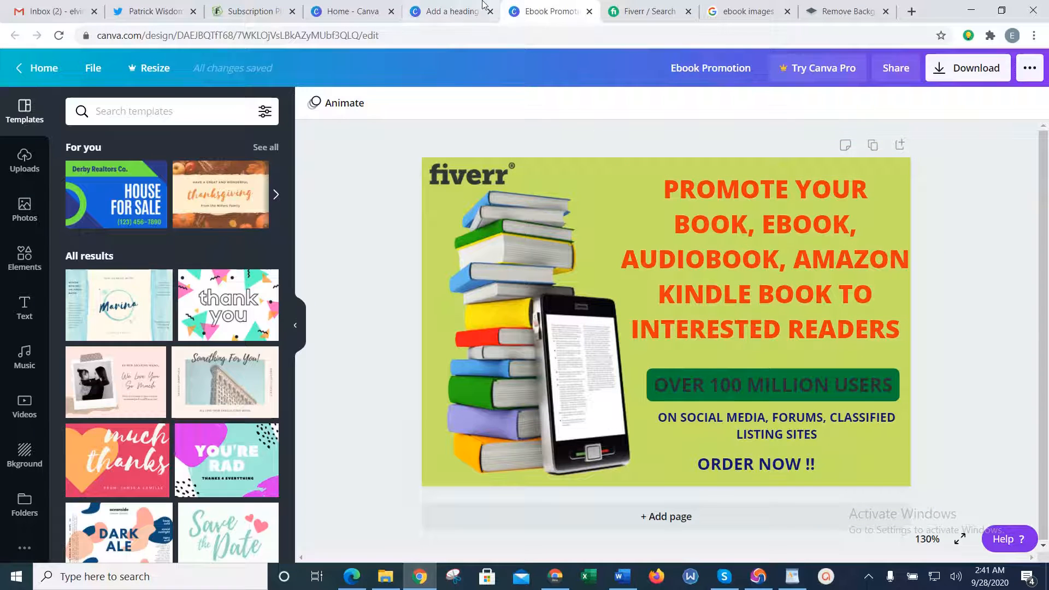
left_click(459, 10)
left_click(761, 282)
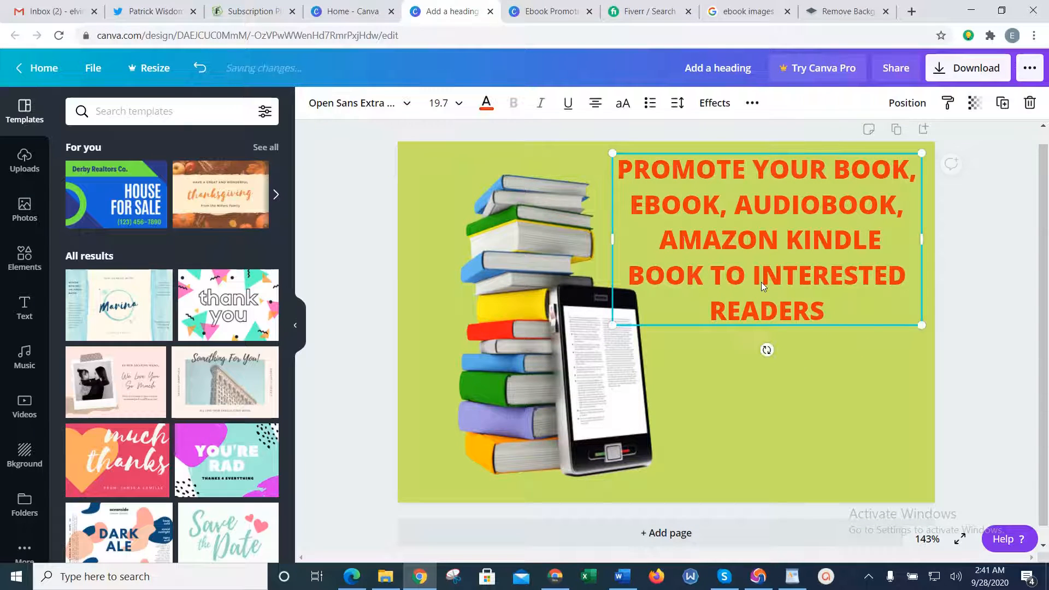
left_click_drag(762, 283, 764, 290)
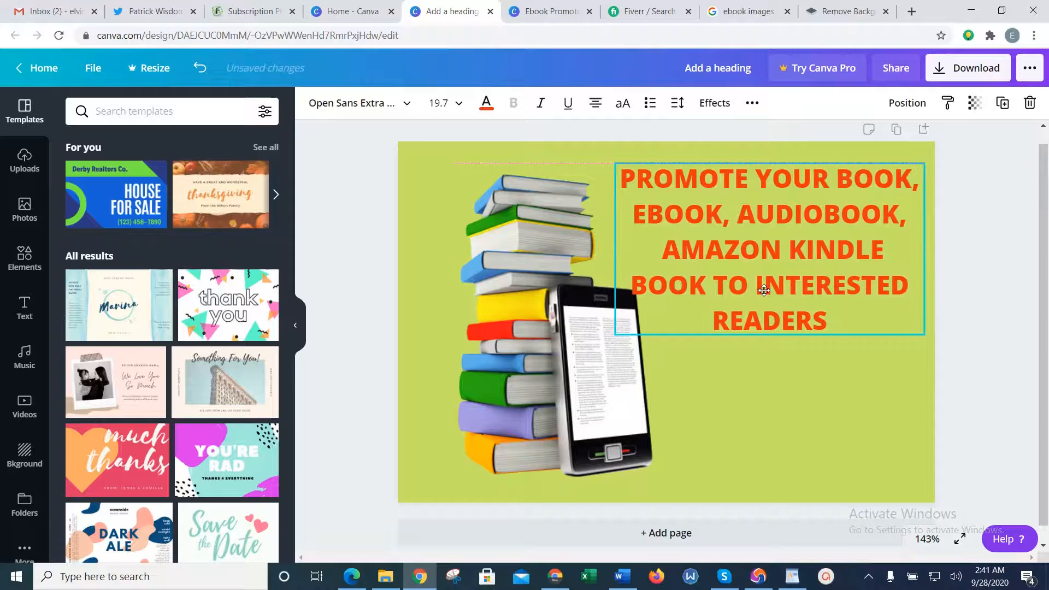
left_click(962, 243)
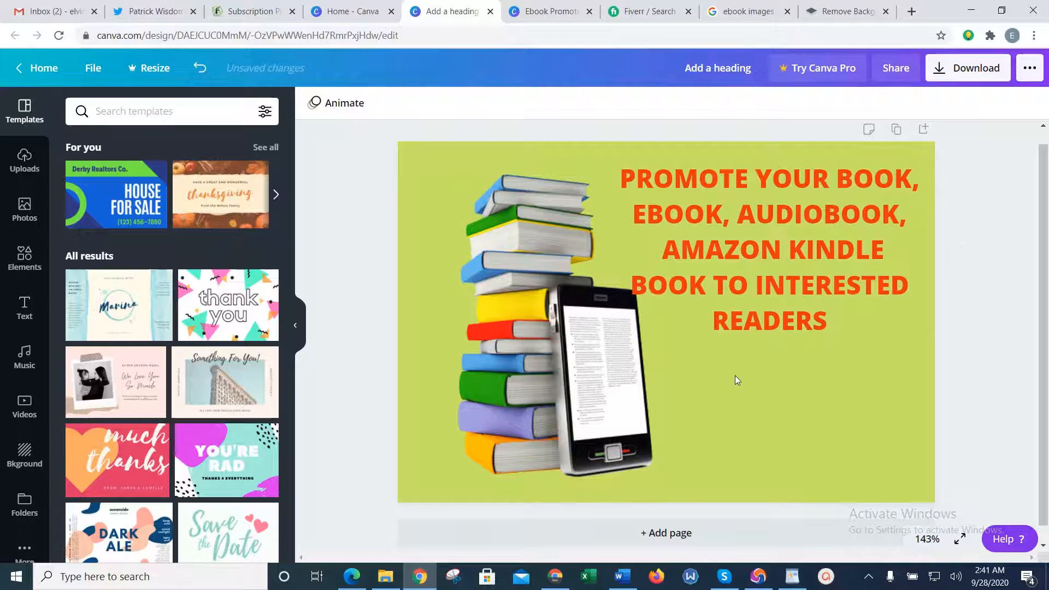
left_click_drag(732, 252, 736, 247)
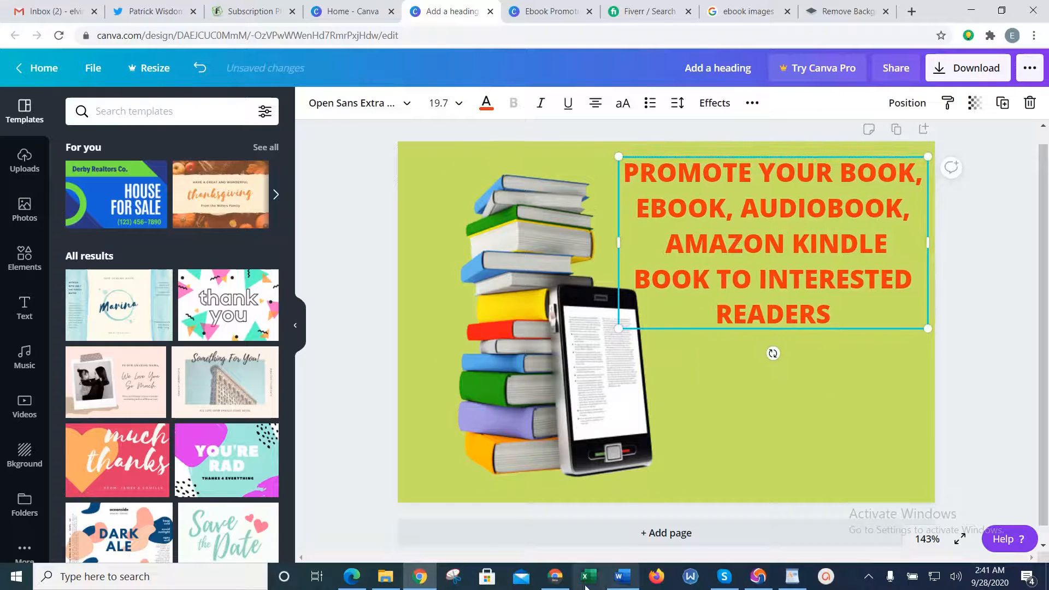
left_click(559, 579)
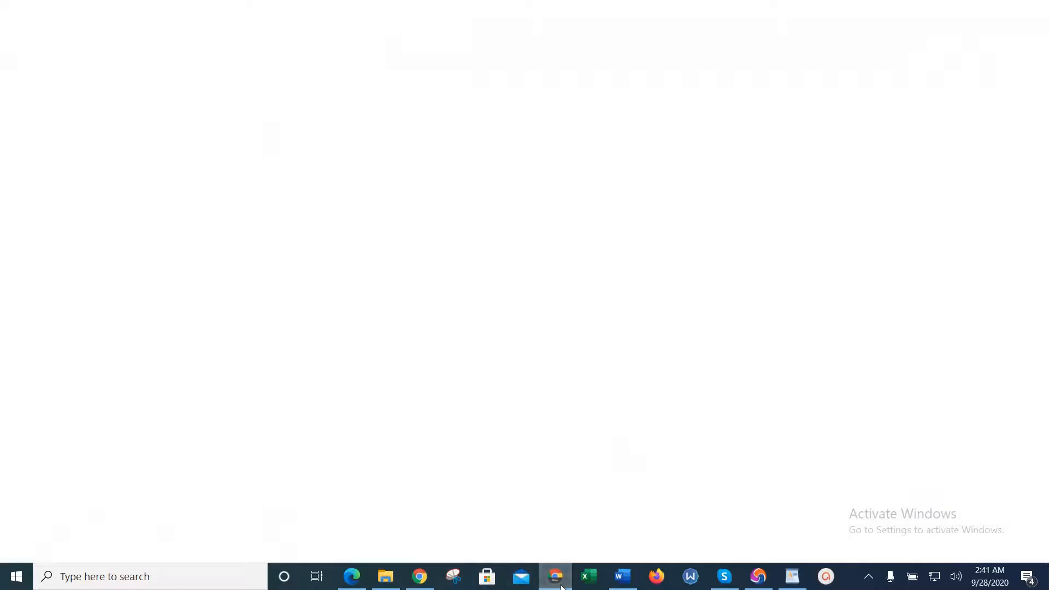
left_click(561, 588)
left_click(422, 571)
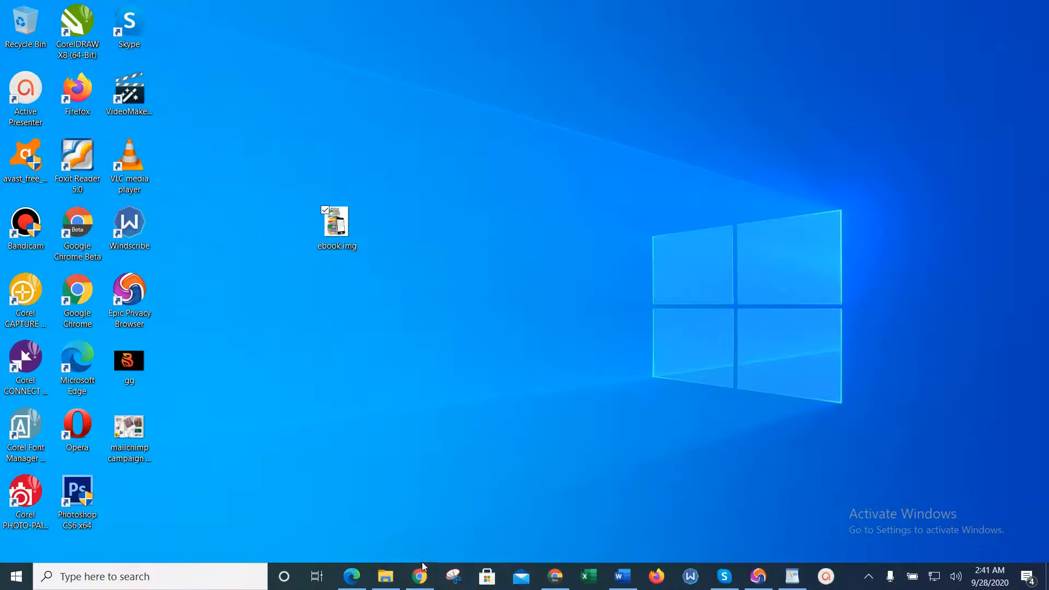
left_click(420, 571)
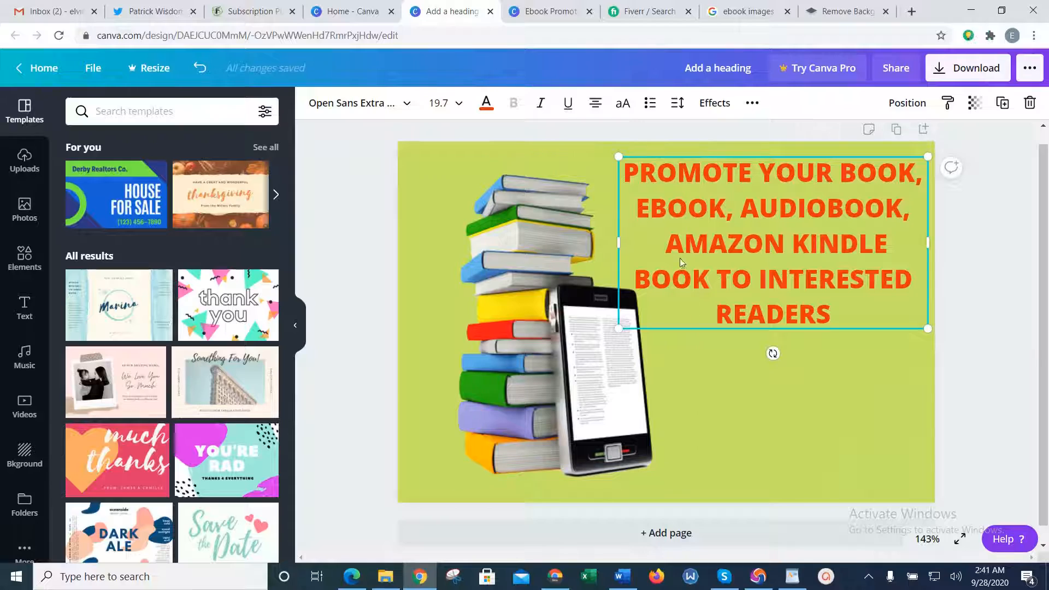
Look through the Fiverr ebook promotion gigs and recheck the finished Ebook Promotion design.
left_click(666, 6)
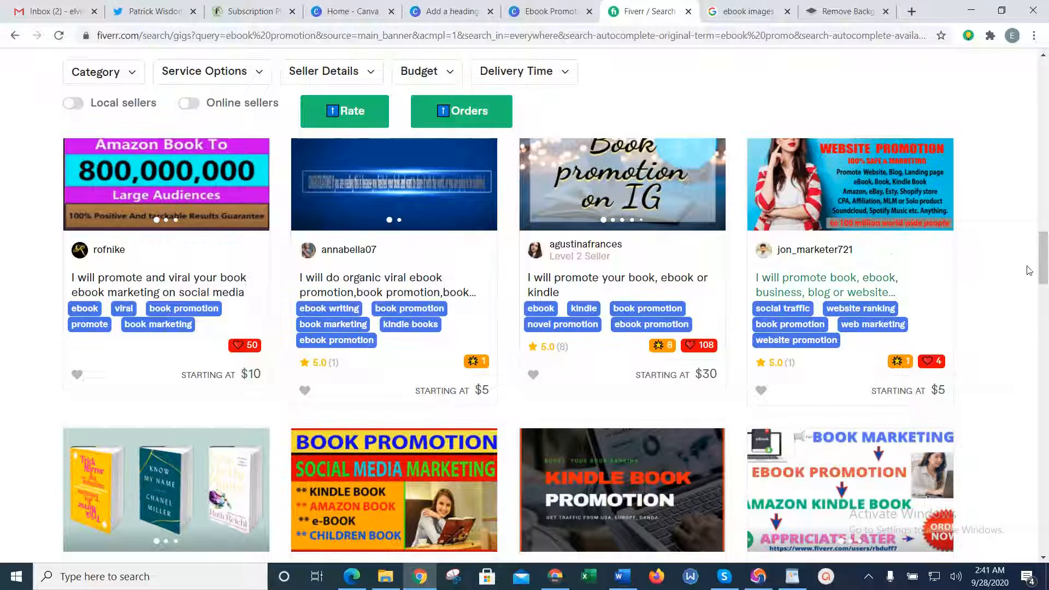
left_click_drag(1047, 253, 1047, 309)
left_click(526, 6)
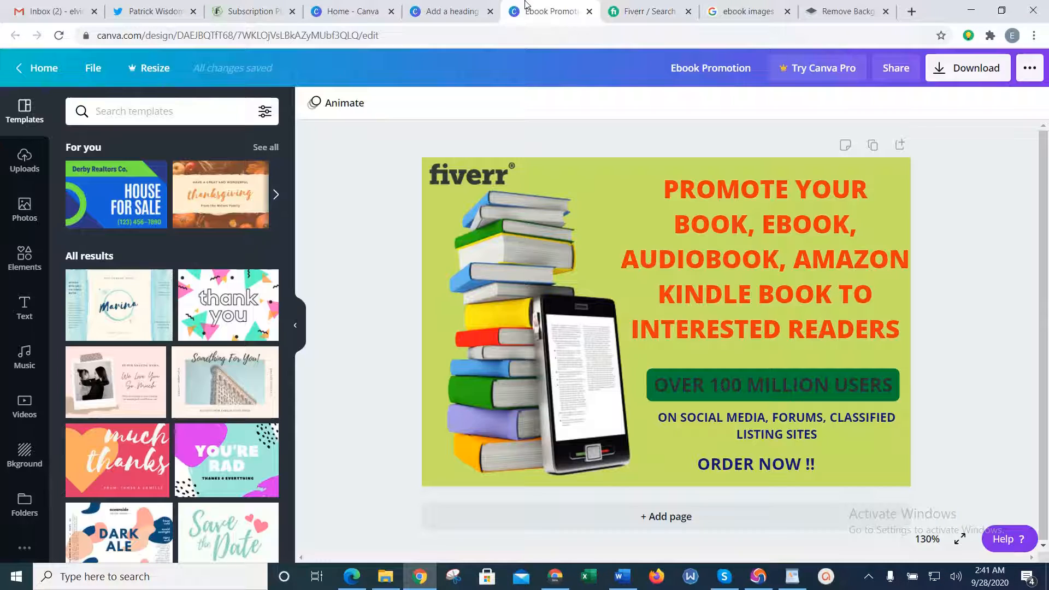
left_click(453, 8)
left_click(326, 215)
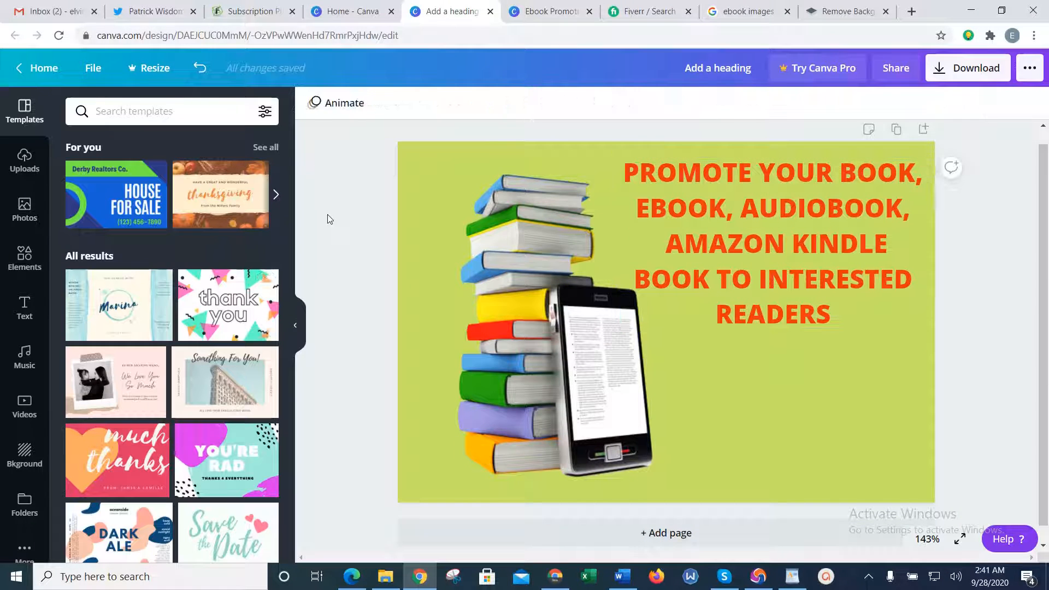
left_click(22, 258)
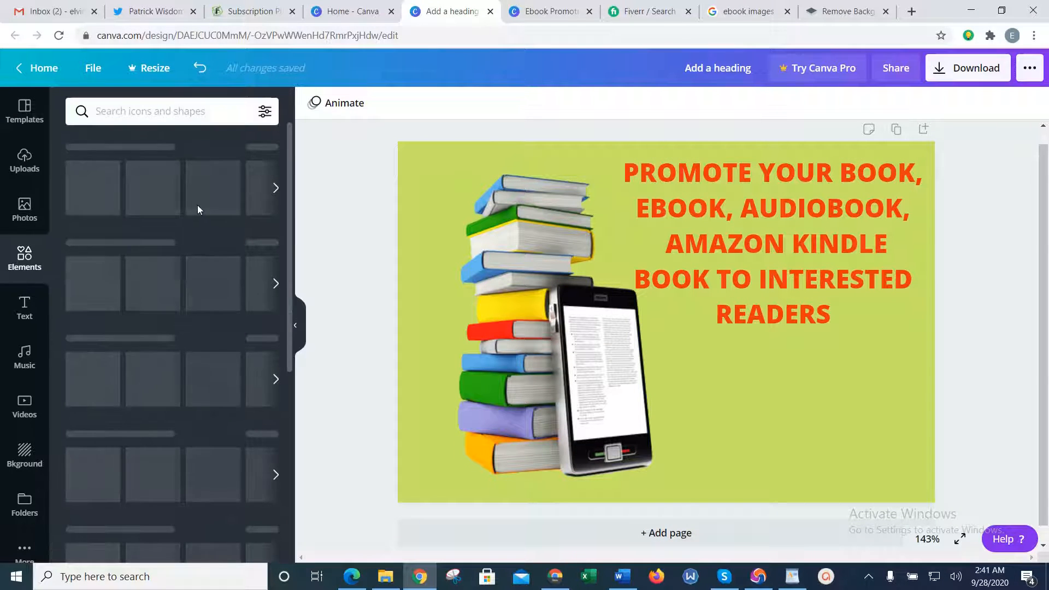
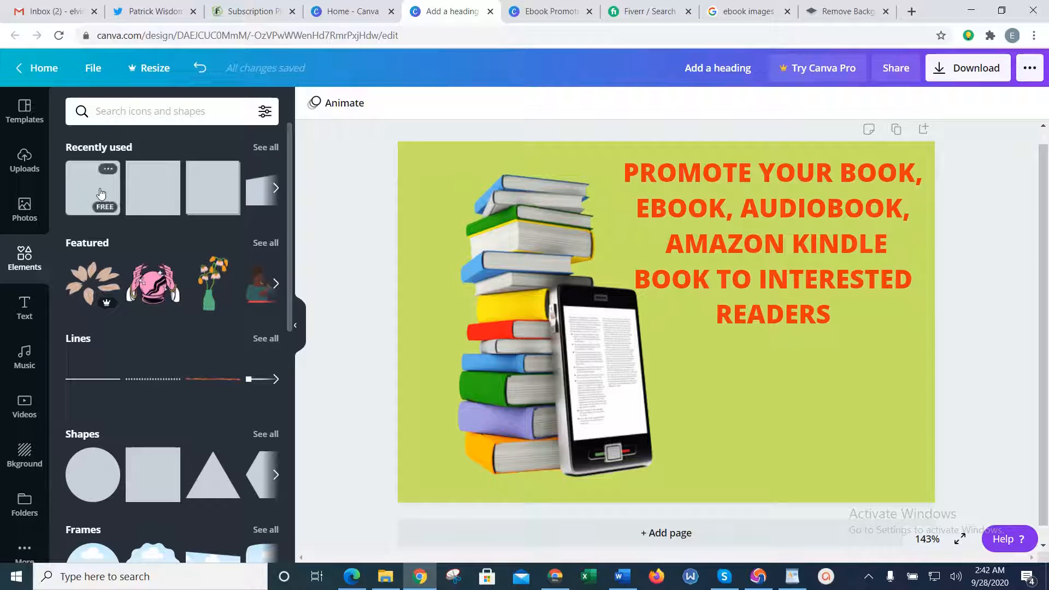
left_click(101, 194)
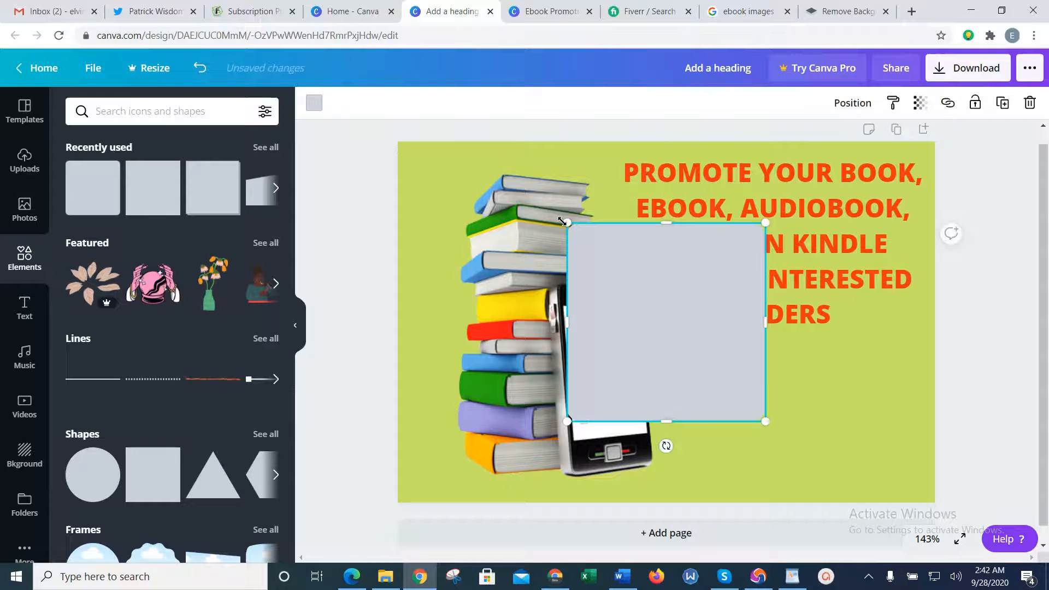
left_click_drag(606, 248, 696, 339)
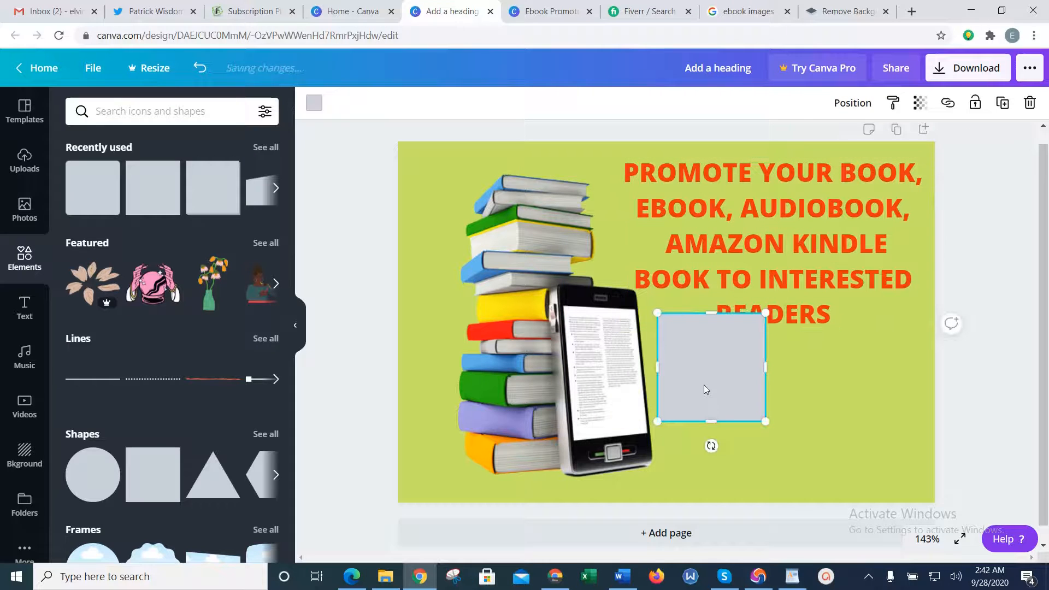
left_click_drag(824, 374, 844, 375)
left_click_drag(668, 323, 718, 351)
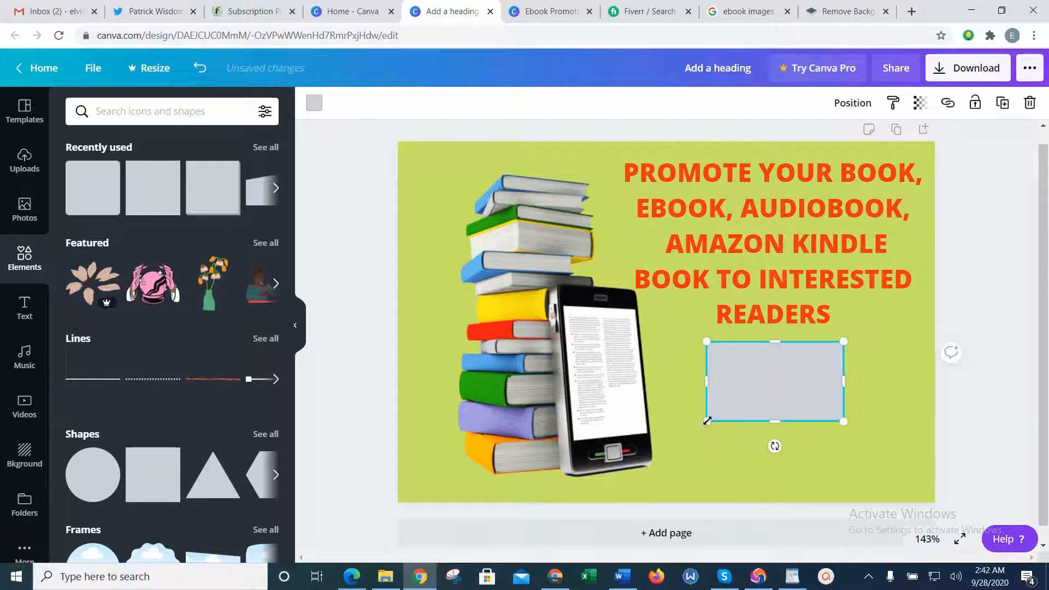
left_click_drag(704, 423, 698, 369)
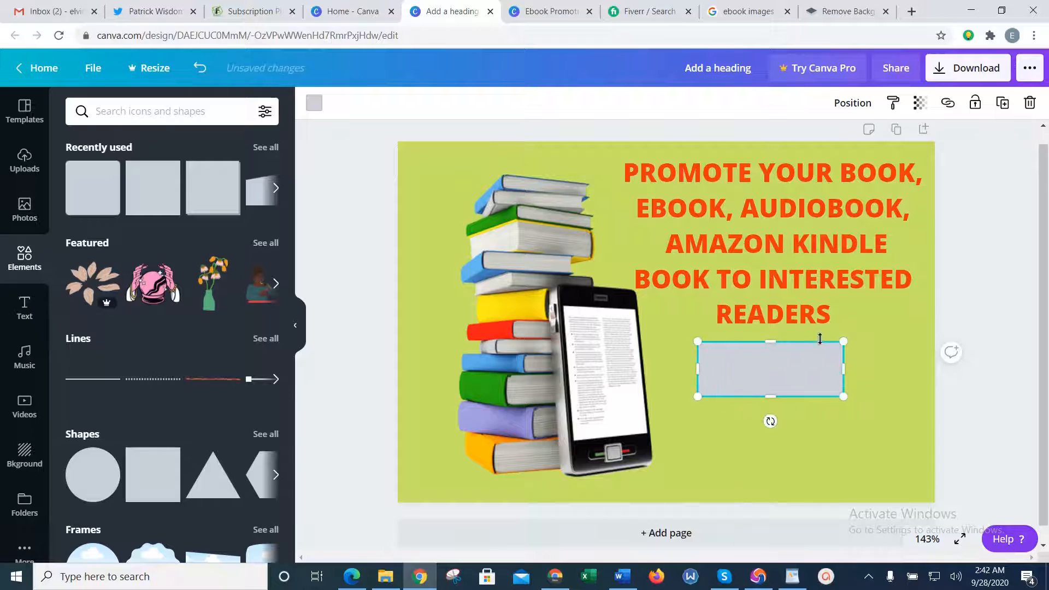
right_click(818, 383)
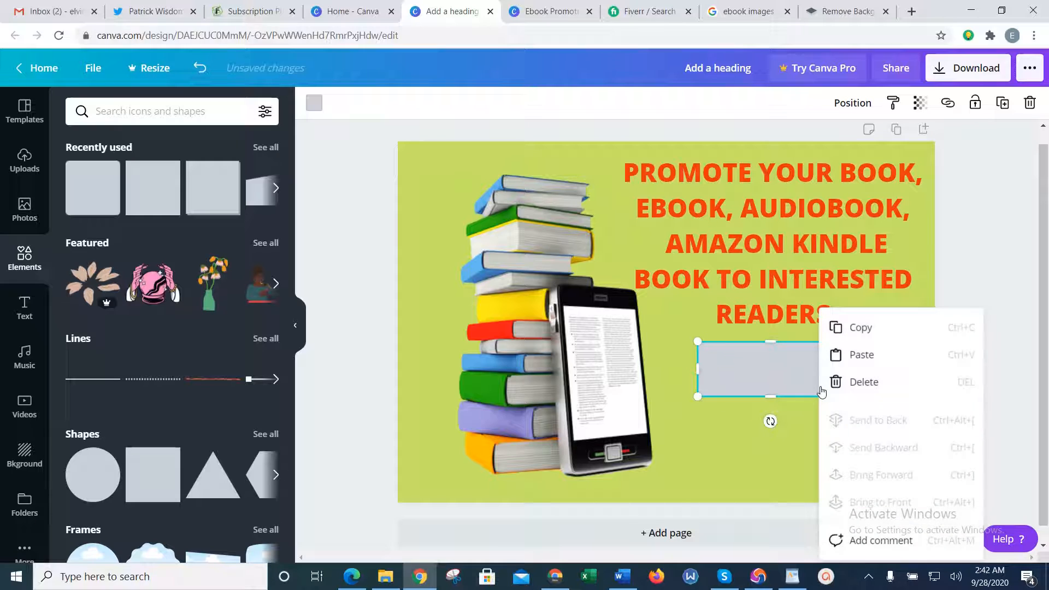
left_click(850, 380)
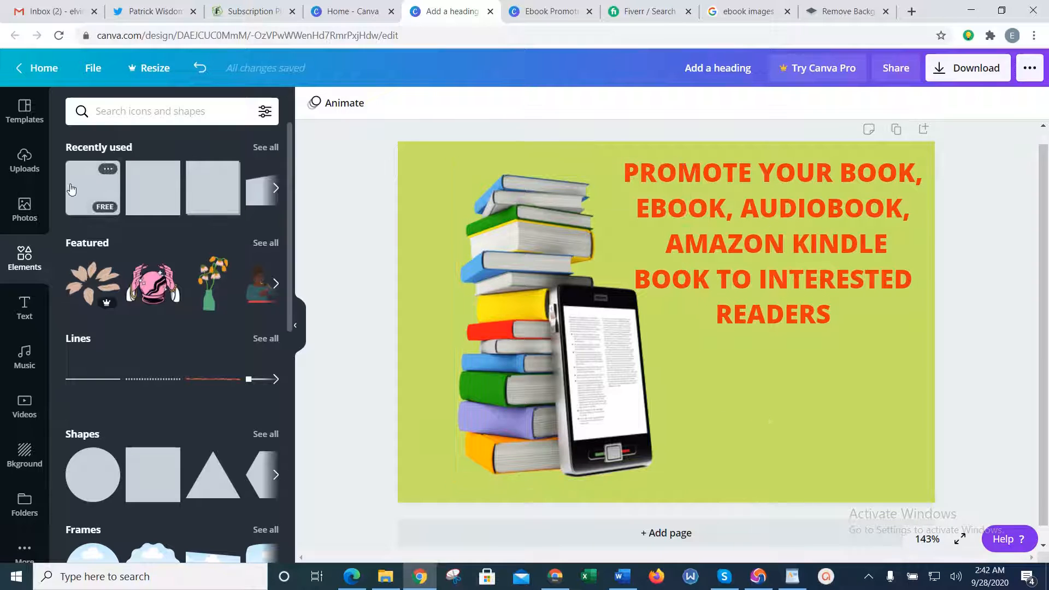
left_click(93, 187)
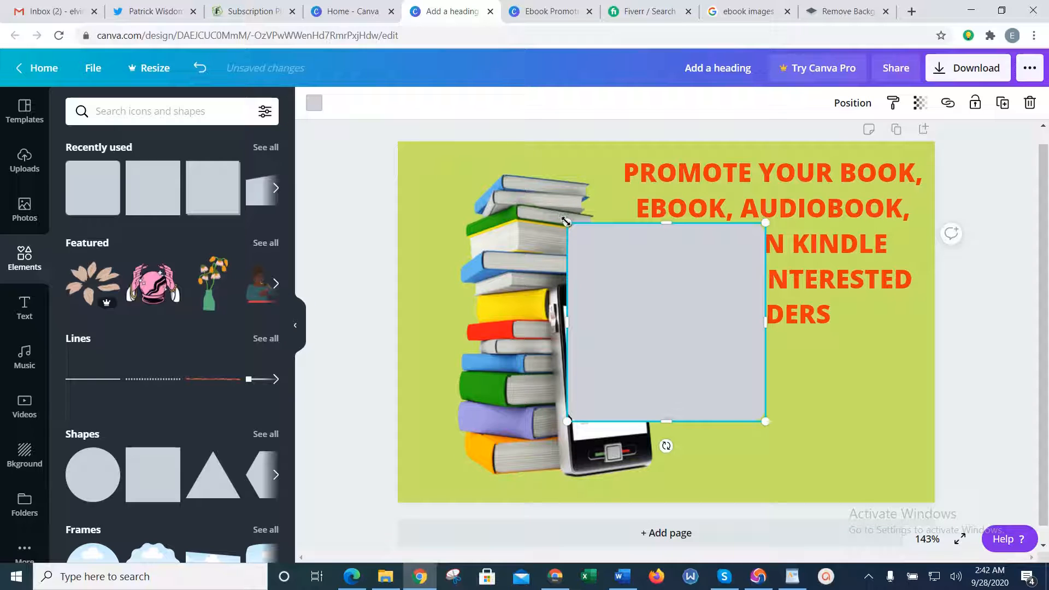
left_click_drag(576, 229, 691, 346)
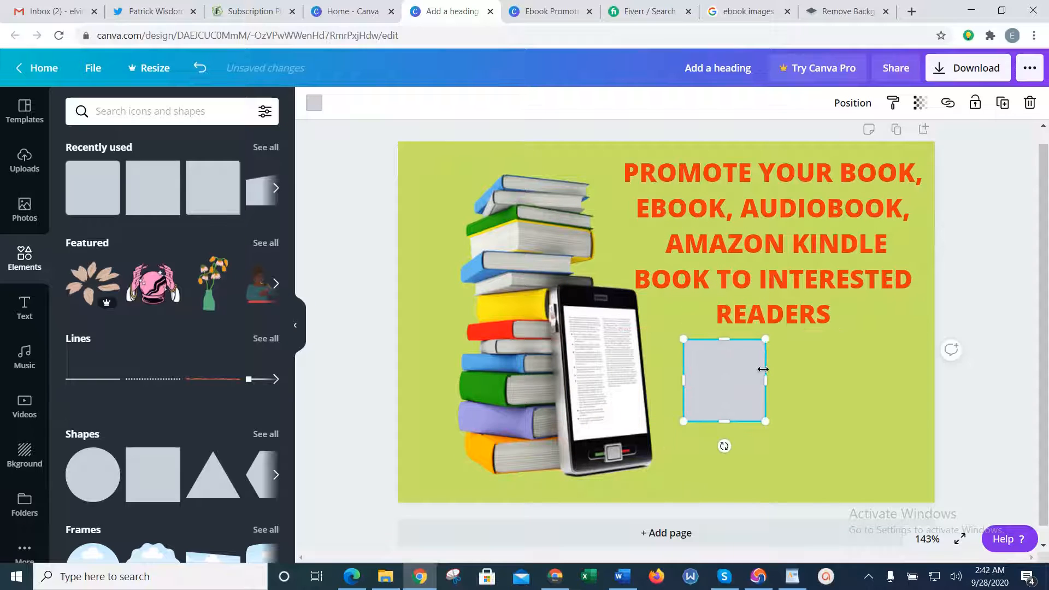
left_click_drag(763, 377, 832, 377)
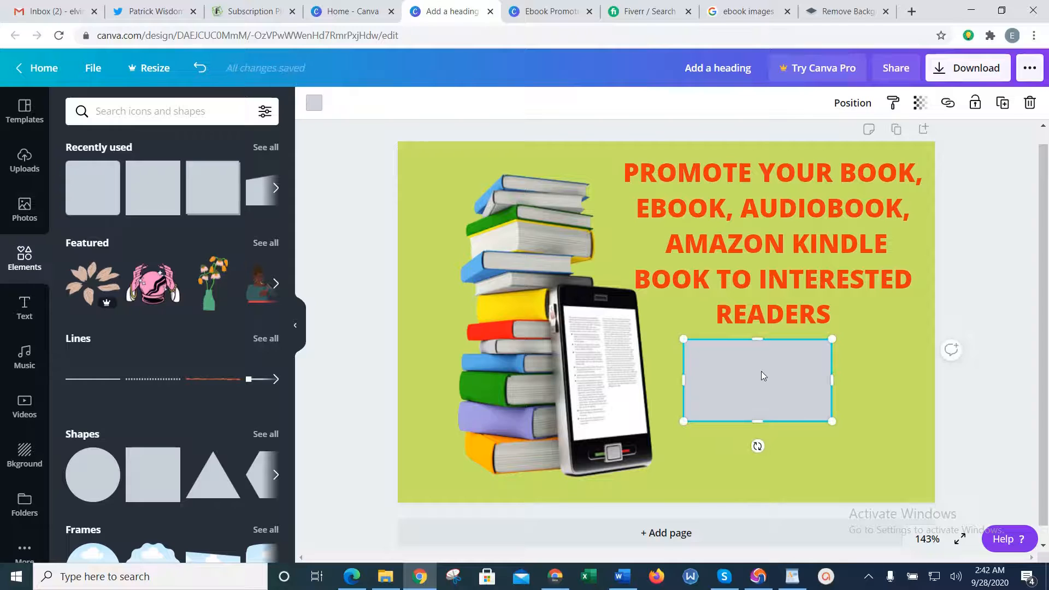
left_click_drag(684, 341, 703, 349)
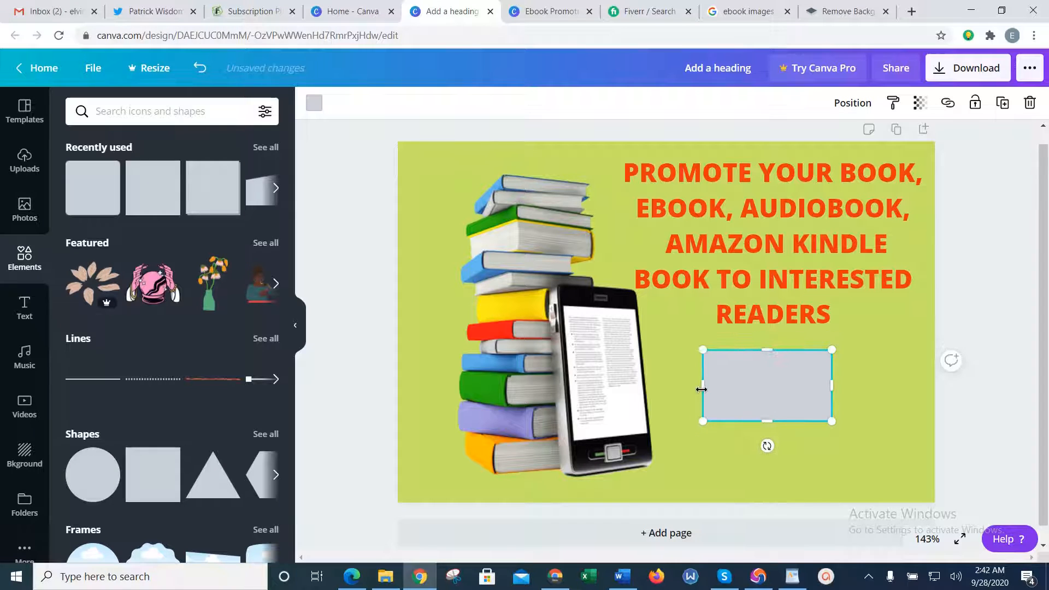
left_click_drag(675, 384, 671, 384)
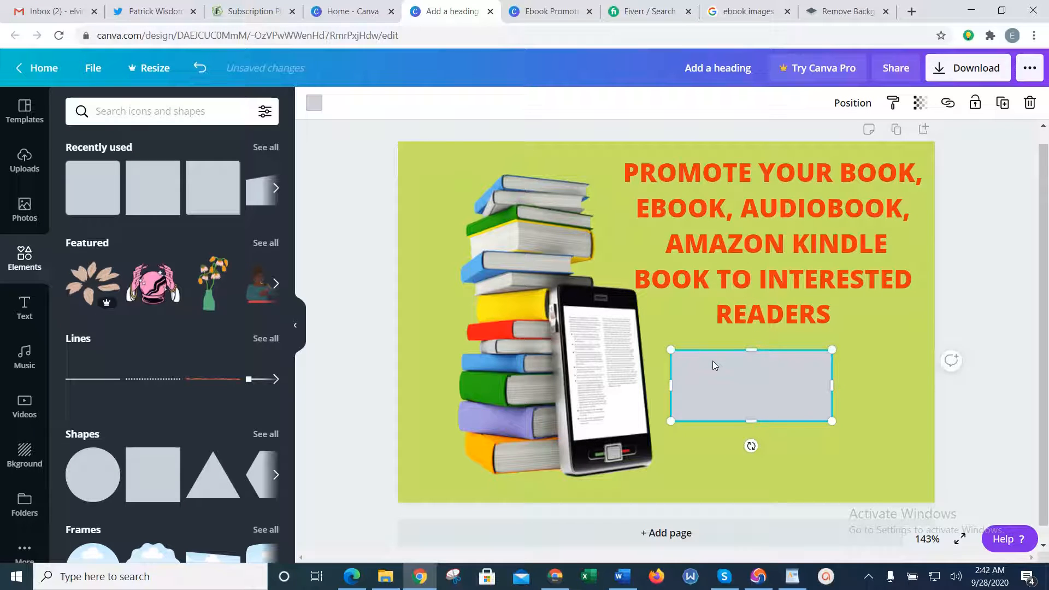
right_click(712, 361)
left_click(736, 384)
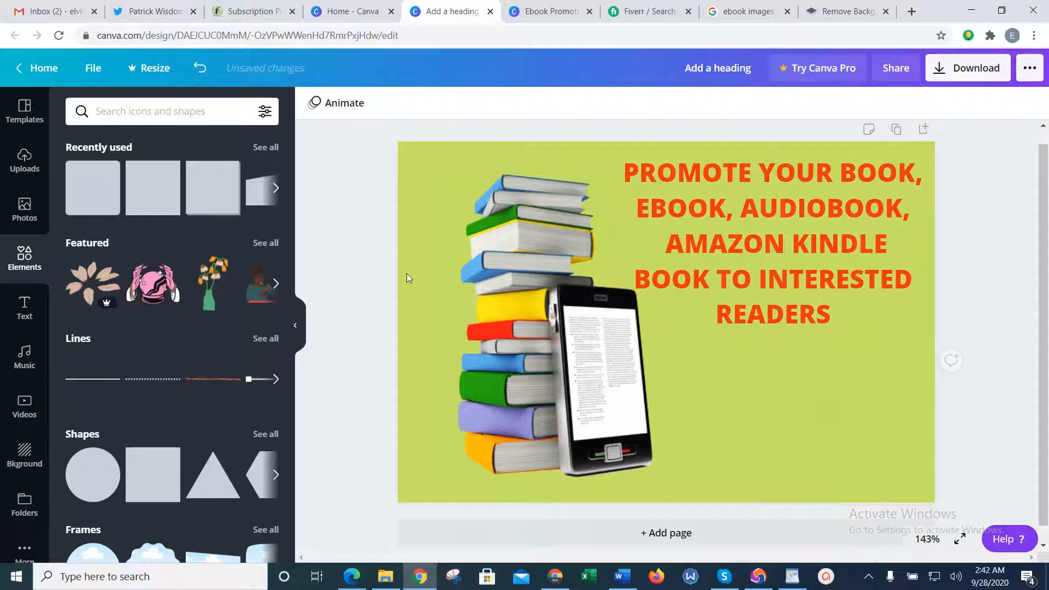
Add the recently used rounded square and reshape it into a wide rectangle below the headline, beside the phone.
left_click(113, 201)
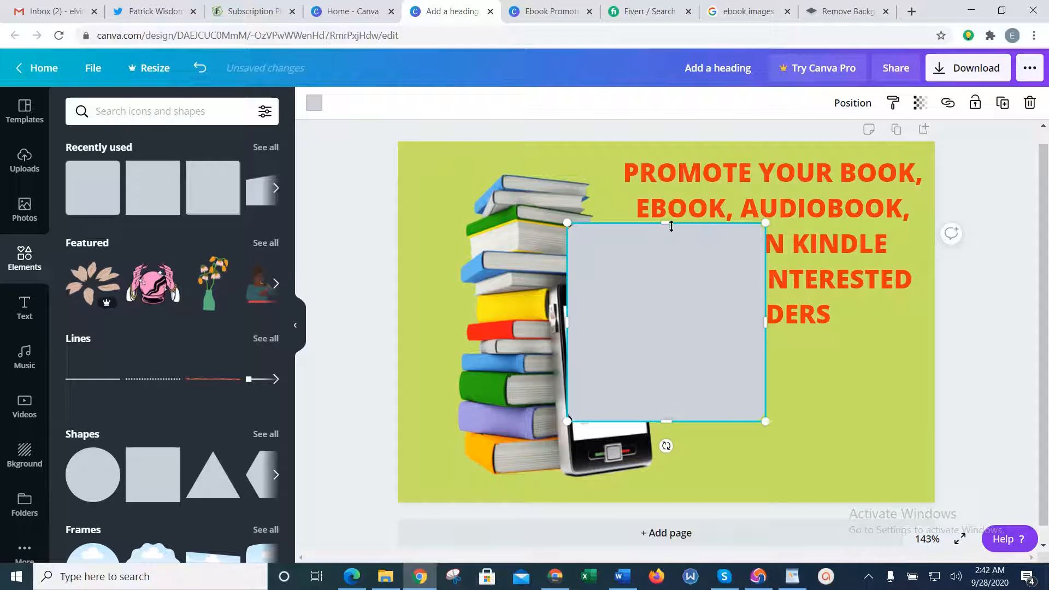
left_click_drag(667, 229, 668, 310)
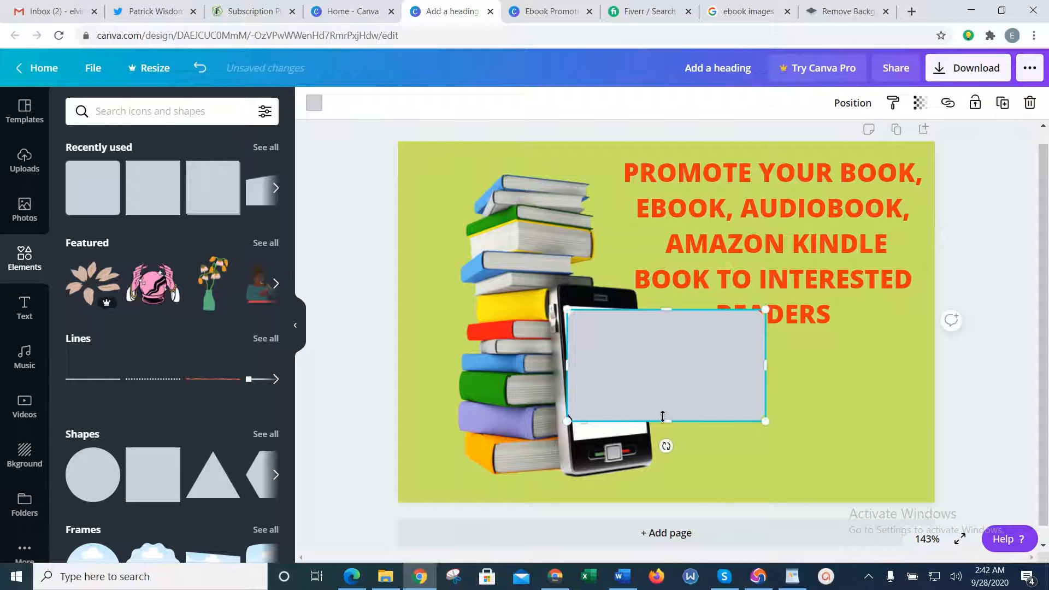
left_click_drag(667, 419, 801, 377)
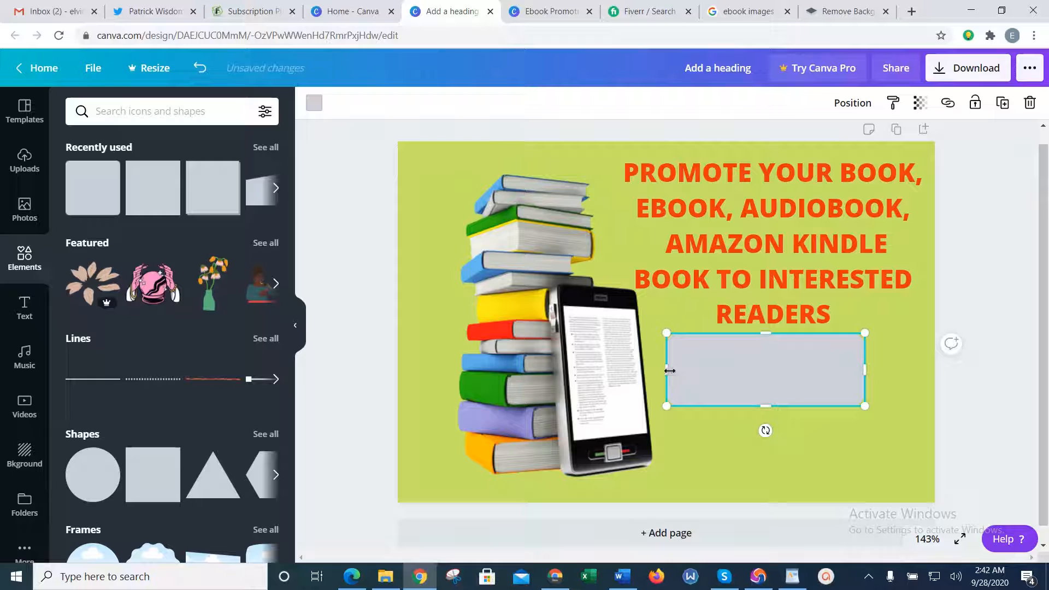
left_click_drag(766, 334, 765, 376)
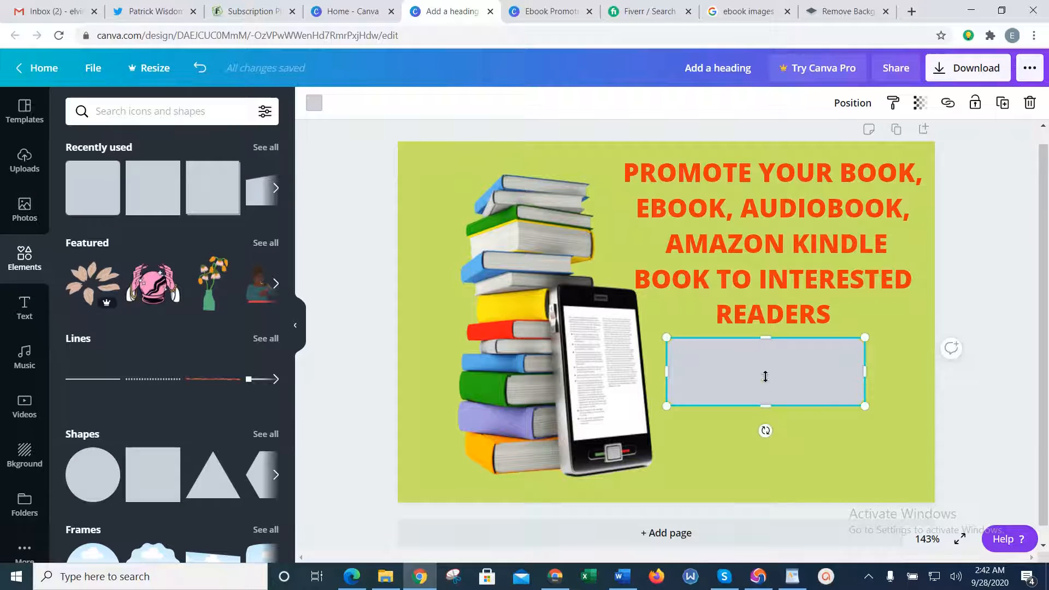
left_click_drag(763, 341, 759, 364)
left_click_drag(669, 369, 645, 370)
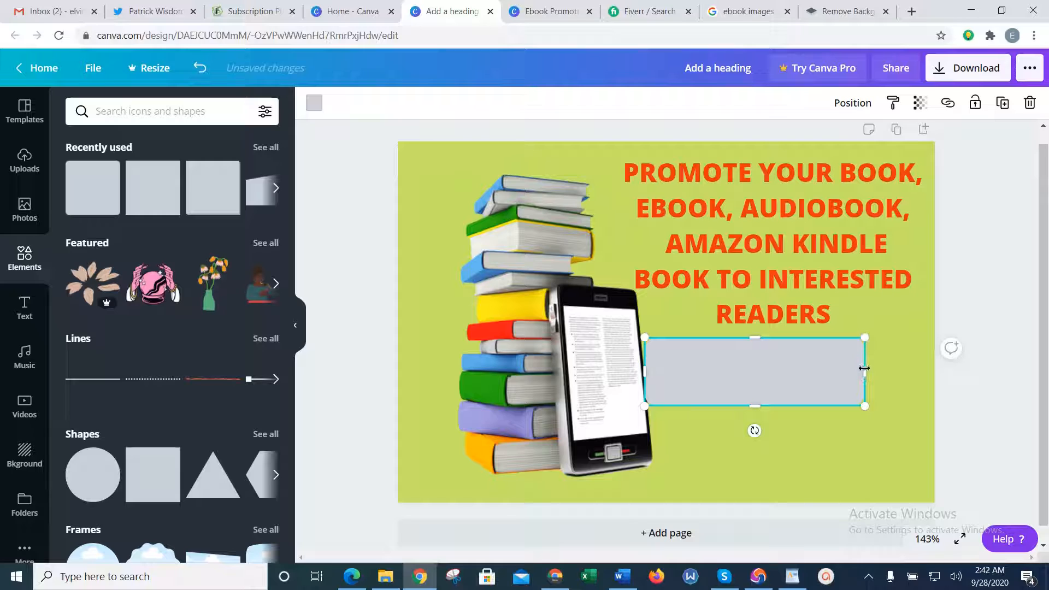
left_click_drag(863, 369, 899, 369)
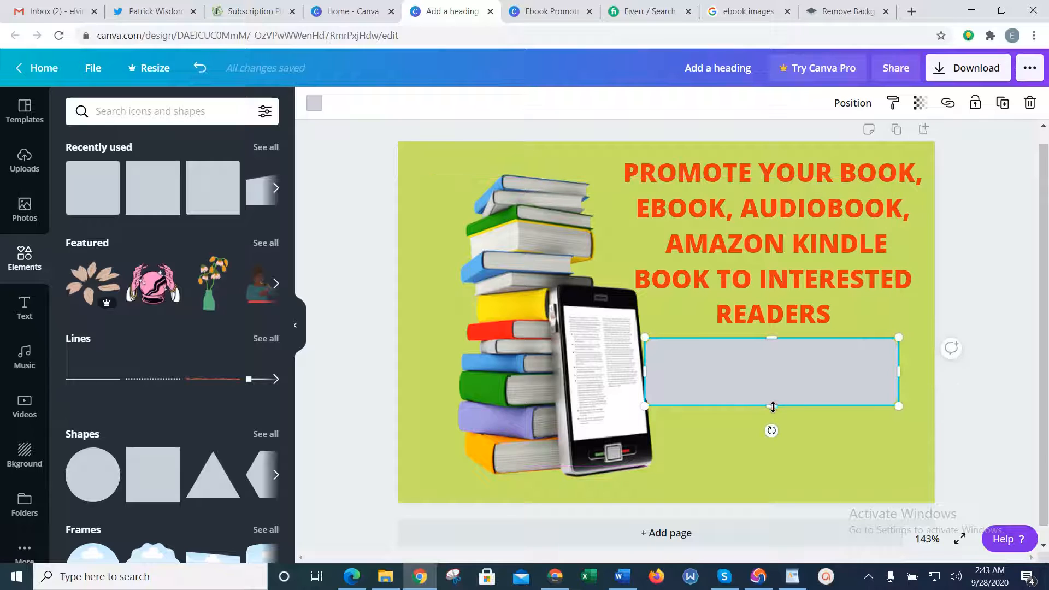
Flatten the grey rectangle into a slim wide bar centered under the headline and compare it with the finished Ebook Promotion design.
left_click_drag(773, 406, 768, 349)
mouse_move(689, 369)
left_mouse_down()
mouse_move(718, 366)
mouse_move(705, 360)
left_mouse_up()
left_click_drag(664, 330, 666, 366)
left_click_drag(789, 334, 788, 358)
left_click_drag(788, 394, 737, 369)
left_click_drag(655, 367, 698, 367)
left_click_drag(717, 358, 726, 357)
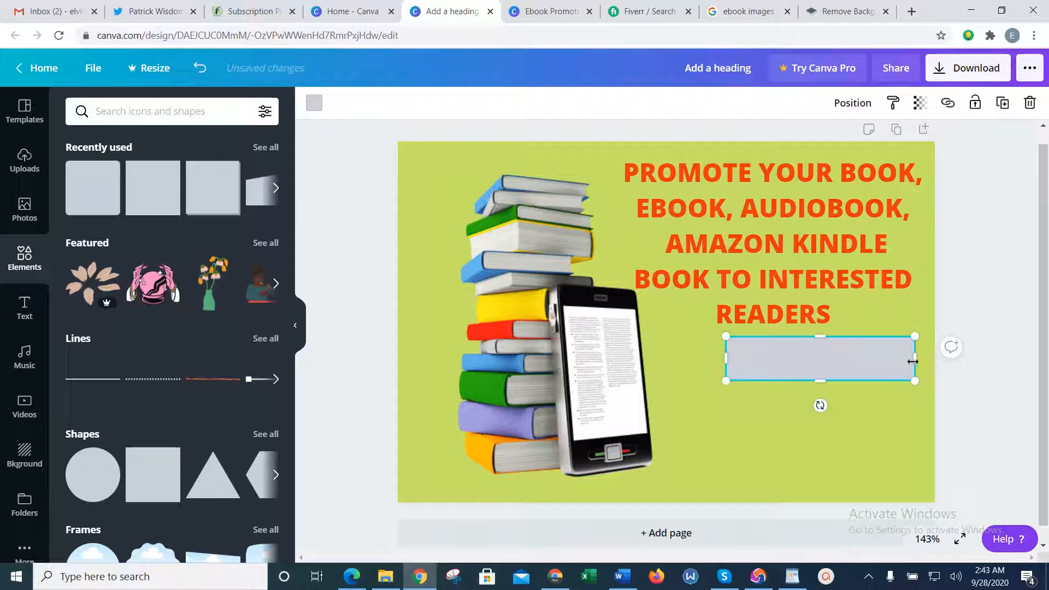
left_click_drag(912, 361, 934, 354)
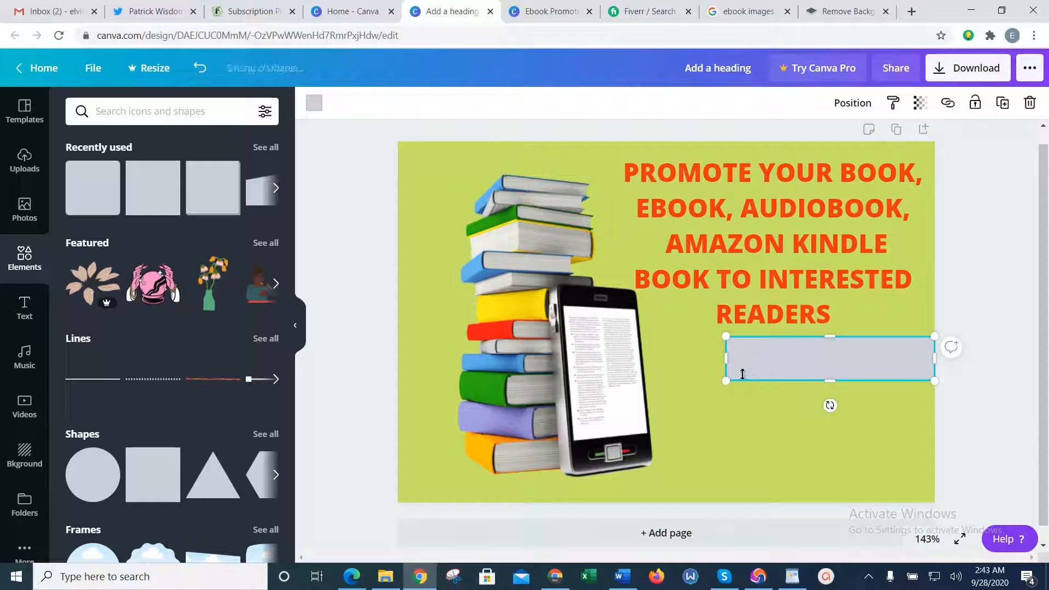
mouse_move(729, 358)
left_mouse_down()
mouse_move(691, 357)
mouse_move(719, 362)
left_mouse_up()
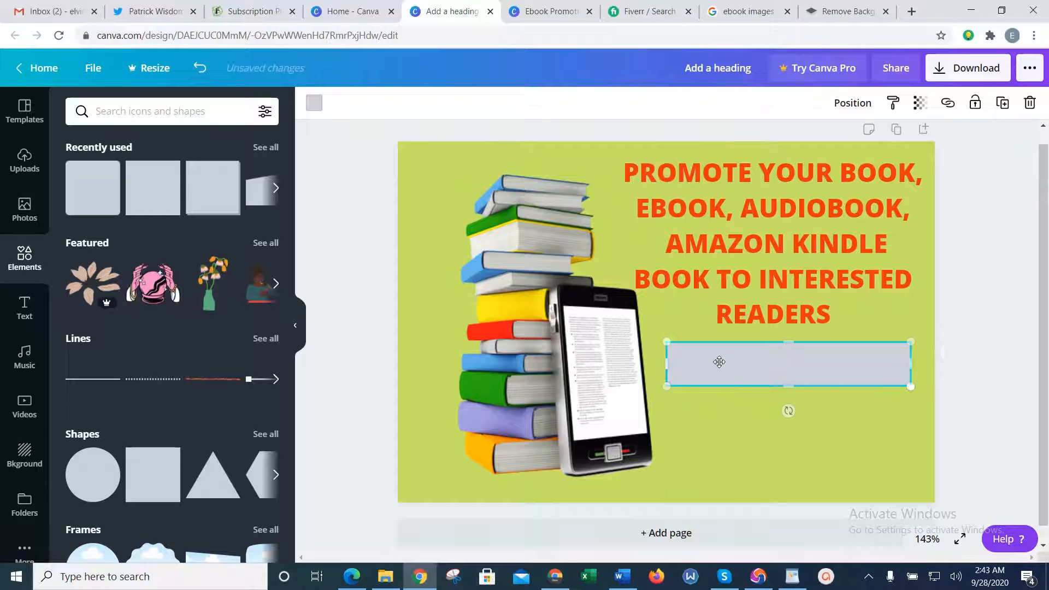
left_click(549, 6)
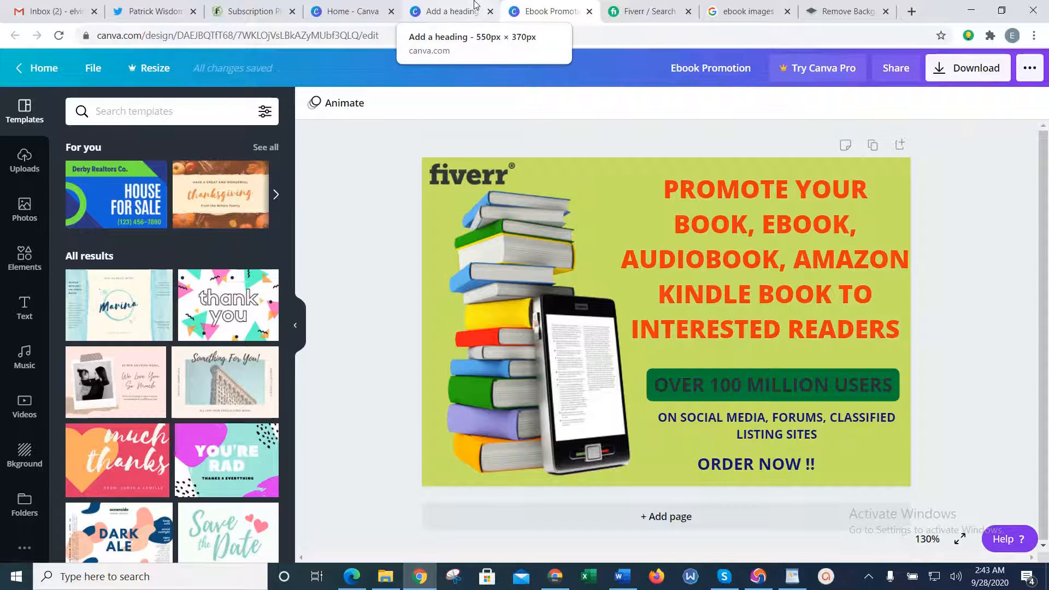
Return to the 550px × 370px heading design, widen the grey bar slightly toward the phone, and recolor it with the photo's green.
left_click(451, 11)
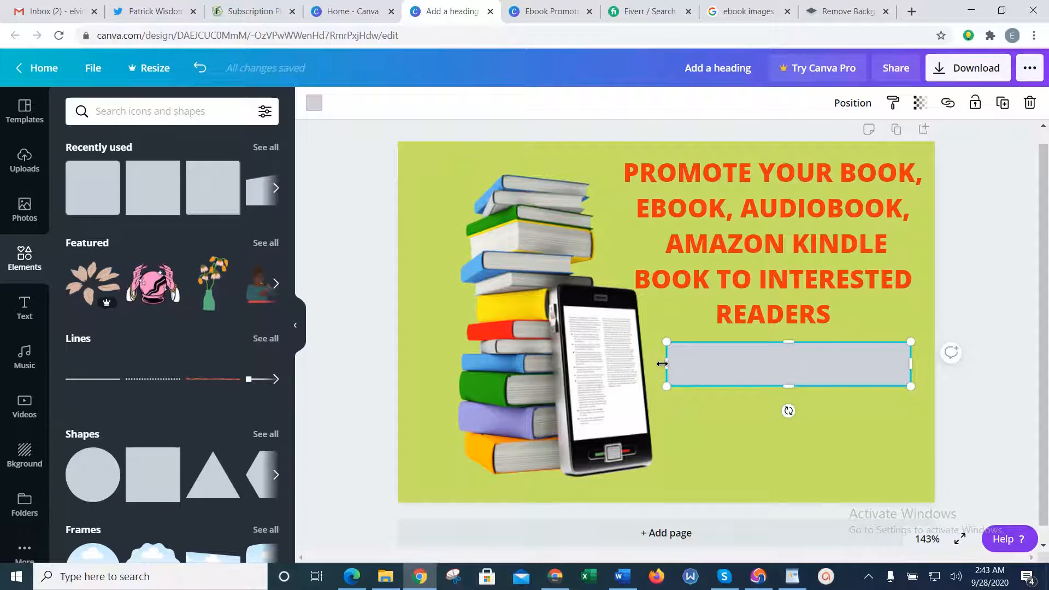
left_click_drag(663, 364, 655, 364)
left_click(313, 103)
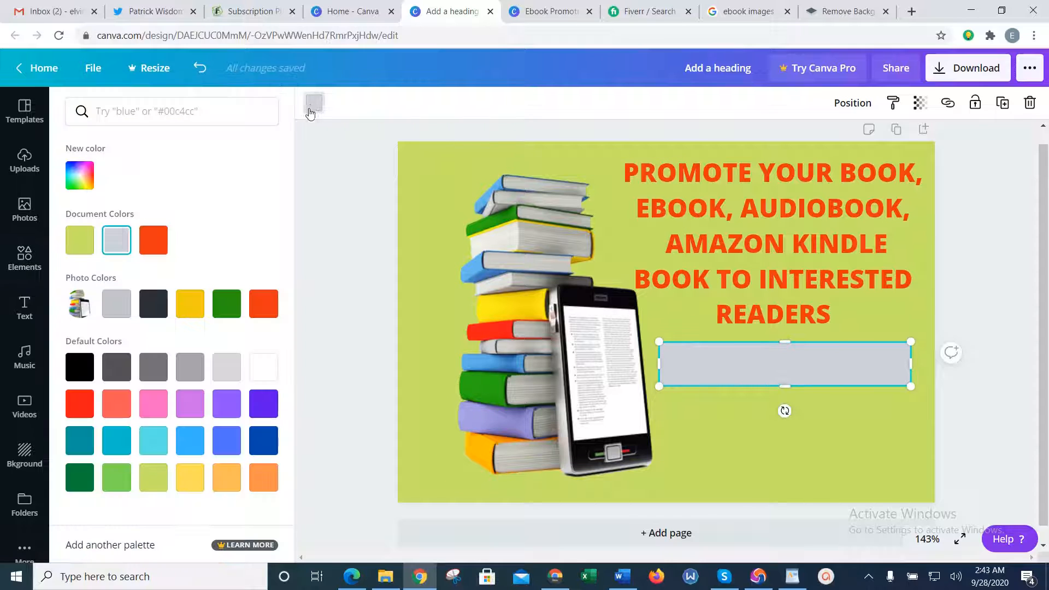
left_click(225, 310)
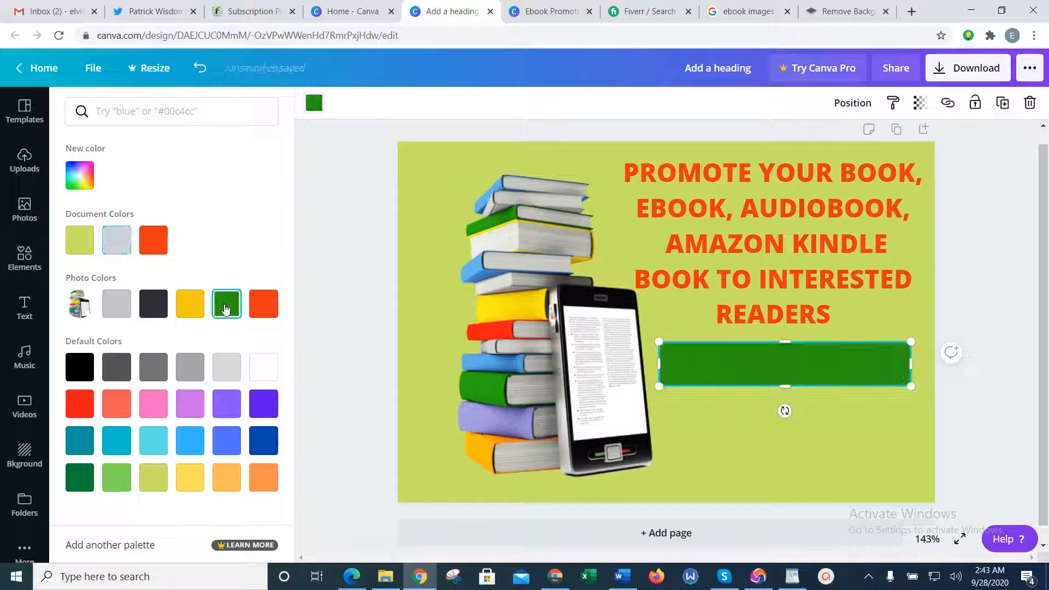
Add a subheading reading "OVER 100 MILLION USERS" over the green bar.
left_click(24, 312)
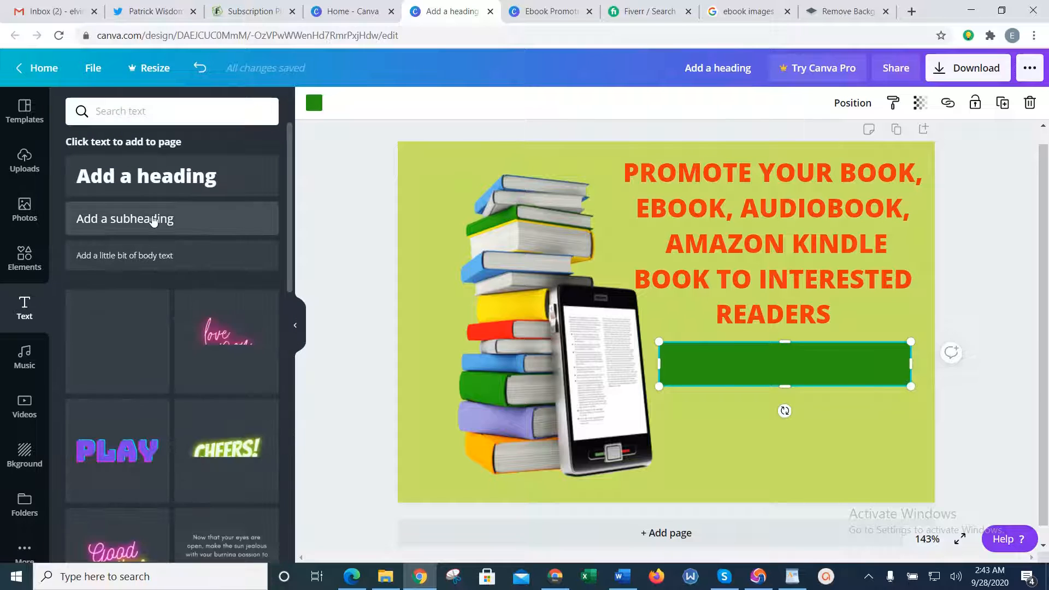
left_click_drag(743, 384, 740, 365)
left_click(733, 459)
left_click(740, 365)
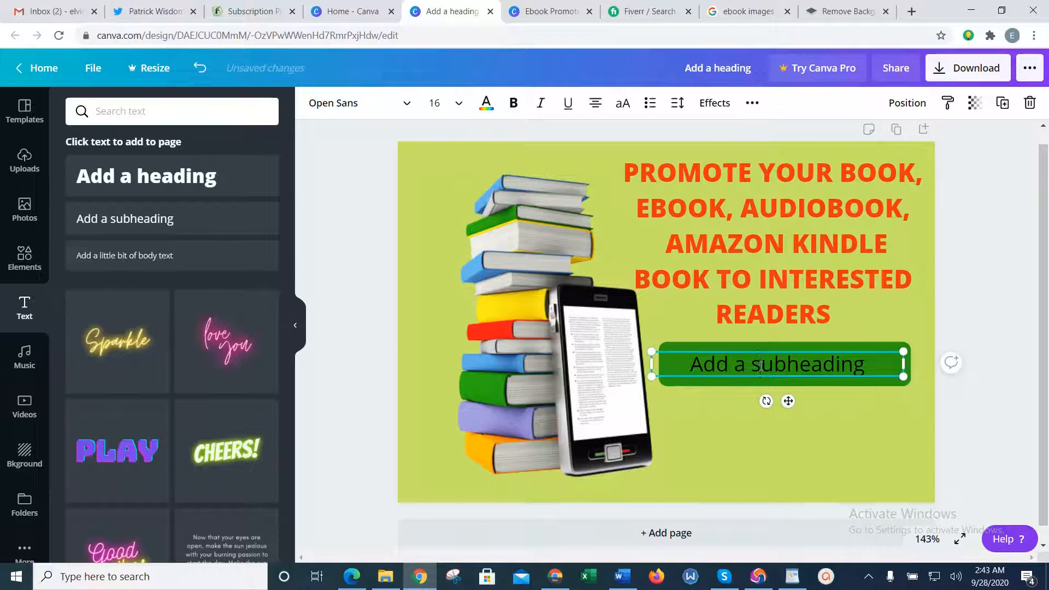
triple_click(761, 365)
type("O")
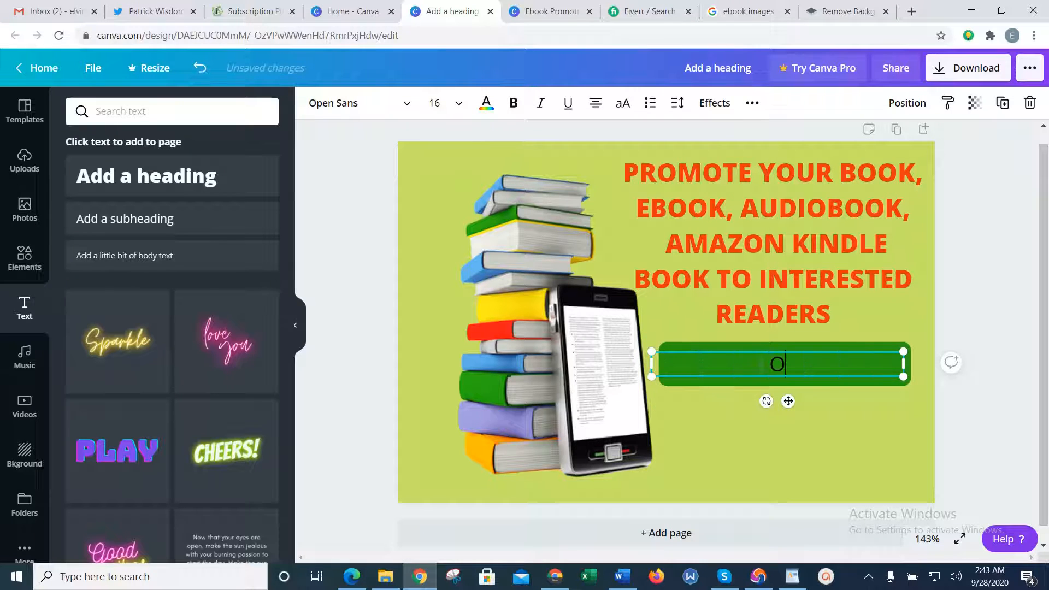
type("VER 100 ")
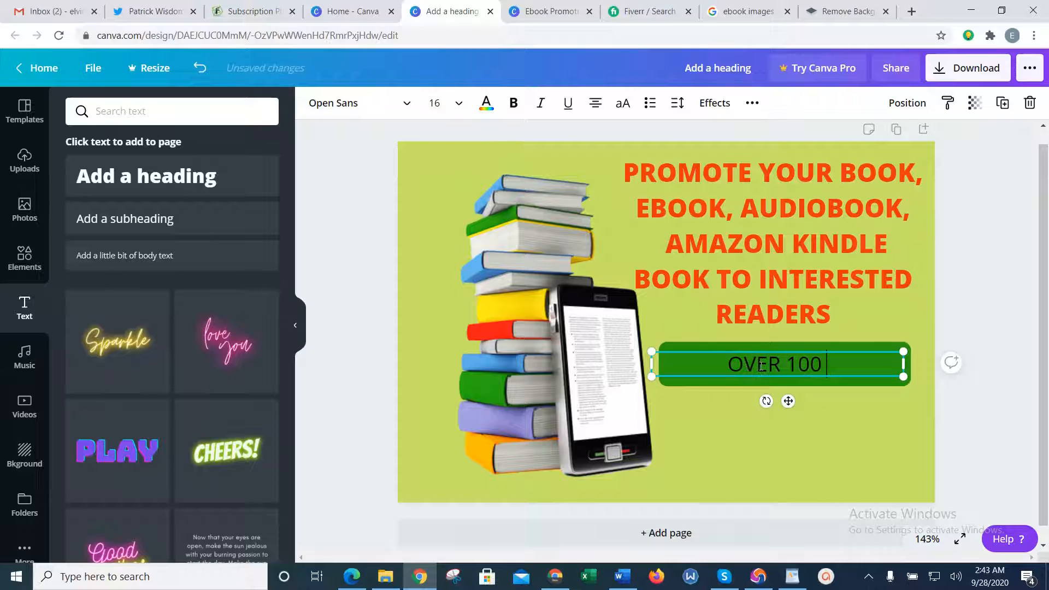
type("MILLION")
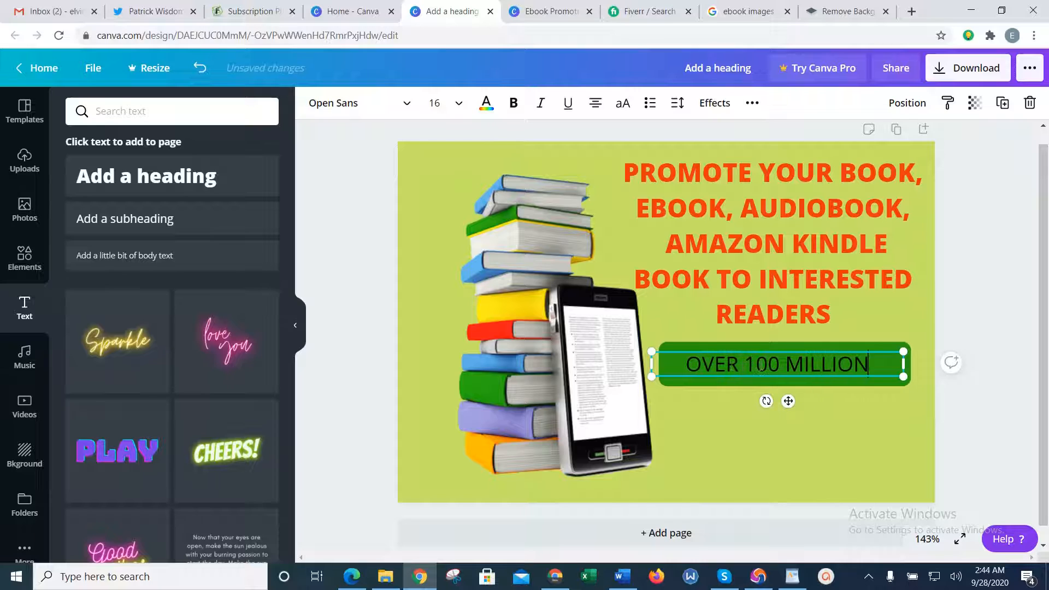
type(" USERS")
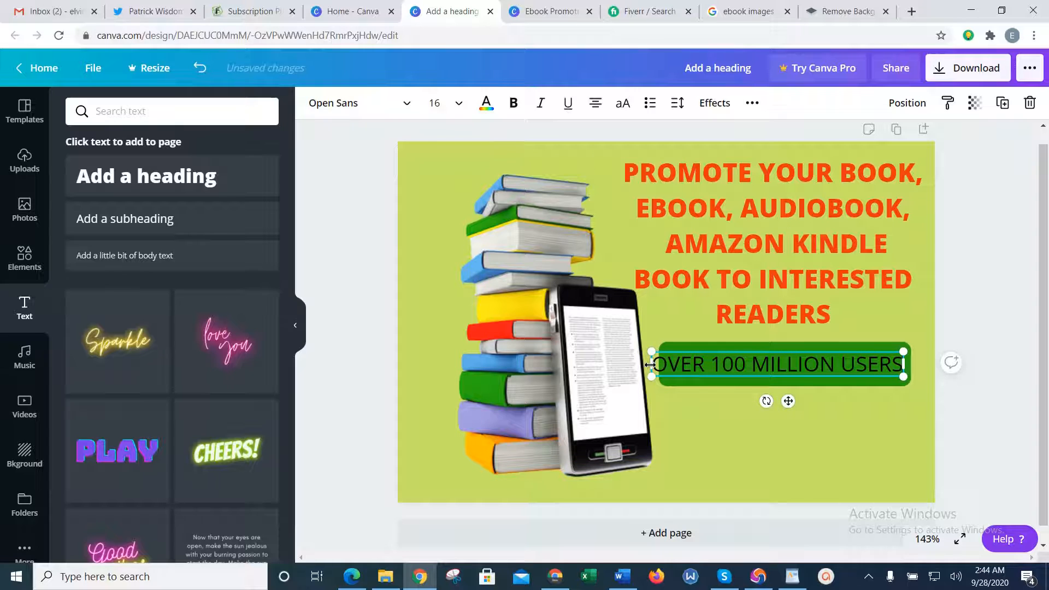
mouse_move(651, 365)
left_mouse_down()
mouse_move(672, 365)
mouse_move(649, 365)
left_mouse_up()
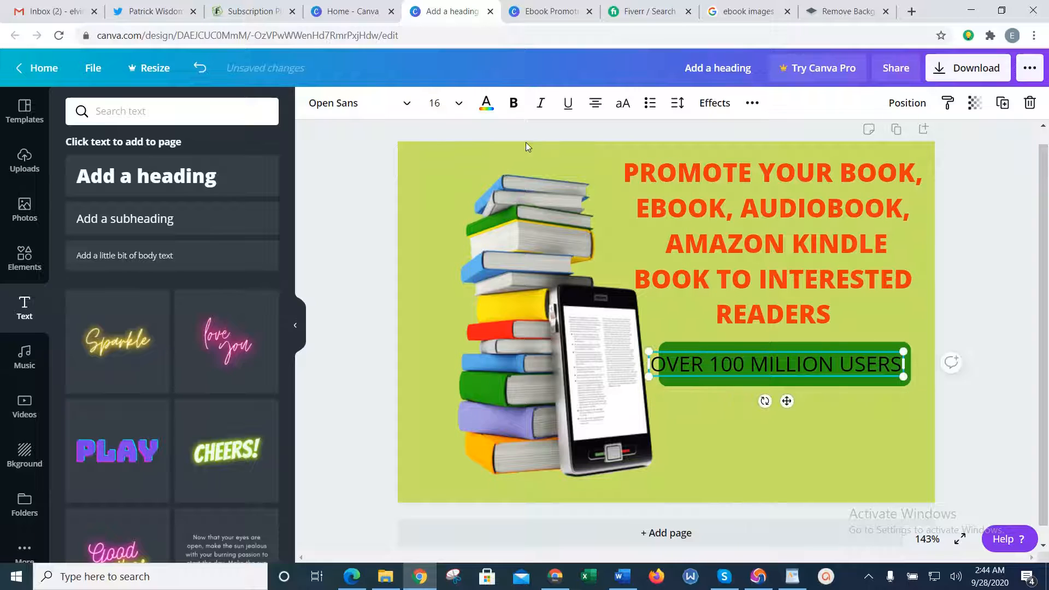
Set the "OVER 100 MILLION USERS" text to size 15 and shift it right to fit within the green bar.
left_click(444, 103)
left_click(443, 103)
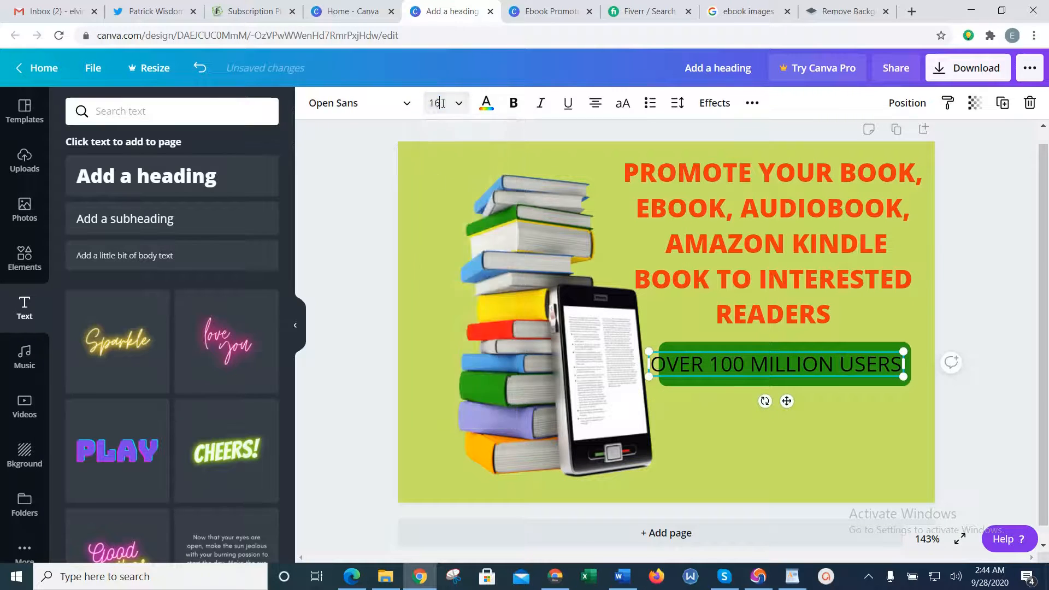
key("BackSpace")
type("5")
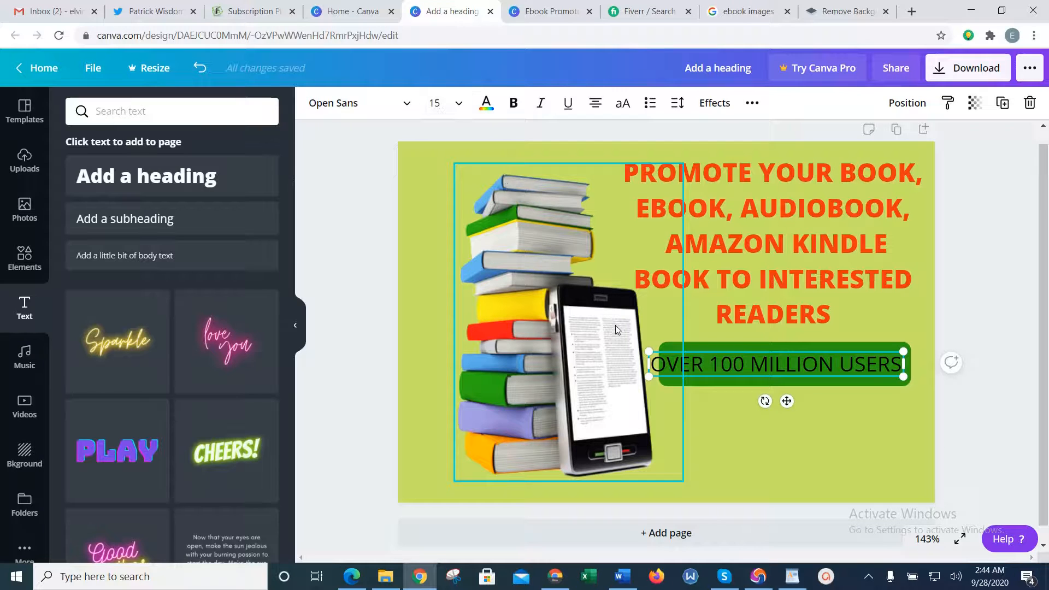
left_click(771, 452)
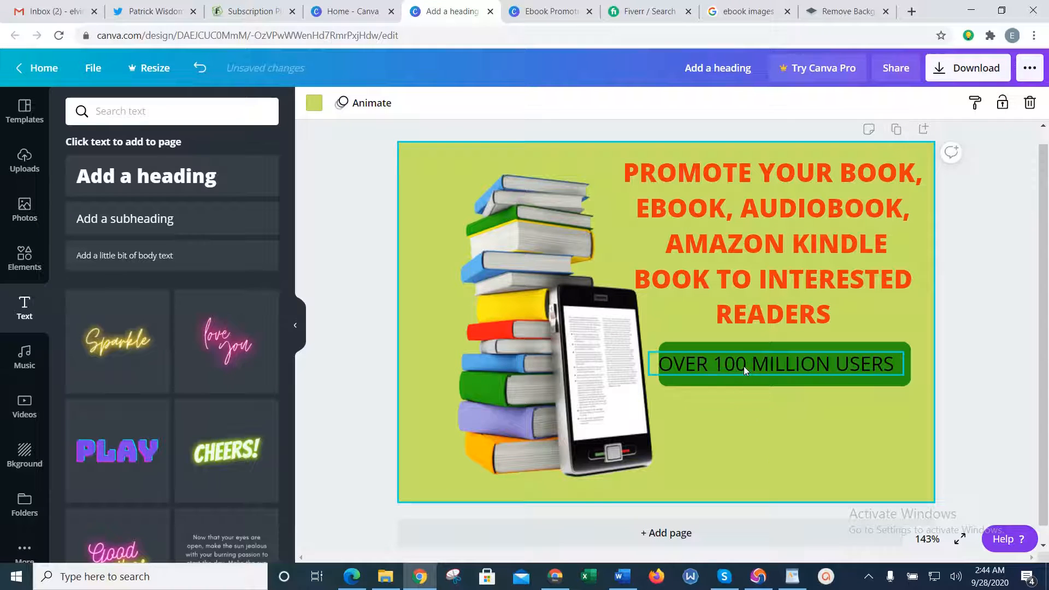
left_click_drag(743, 367, 753, 366)
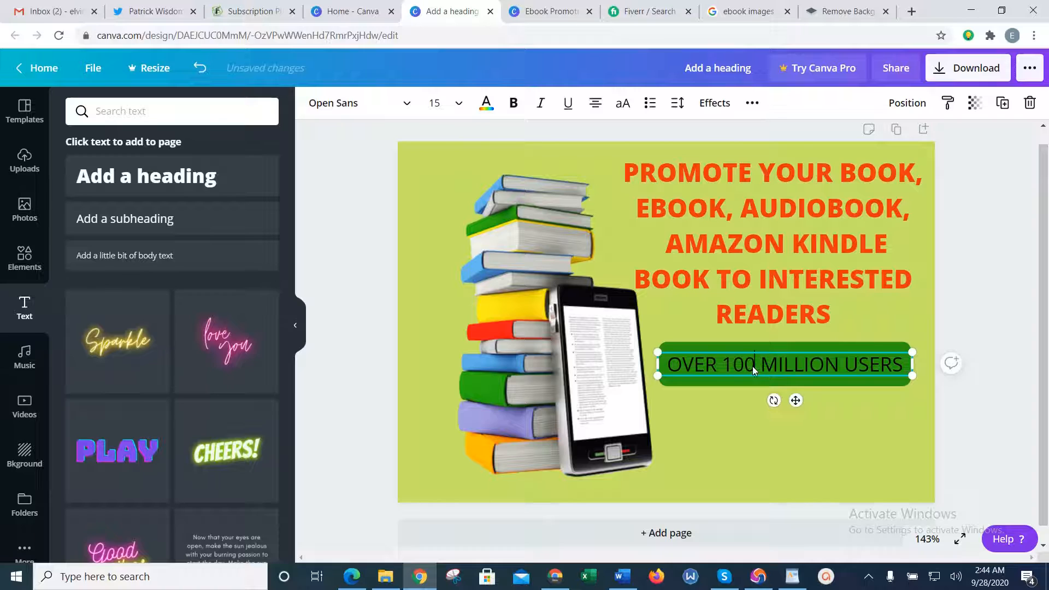
Make the banner text bold, compare it with the finished Ebook Promotion design, and nudge it slightly to the right.
key("ctrl+a")
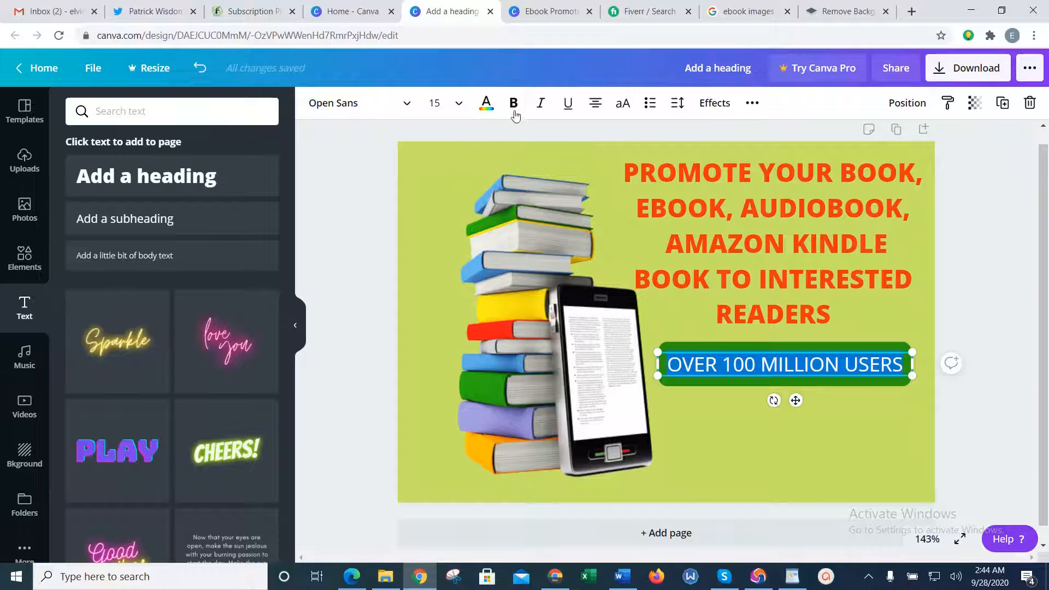
left_click(514, 111)
left_click(762, 448)
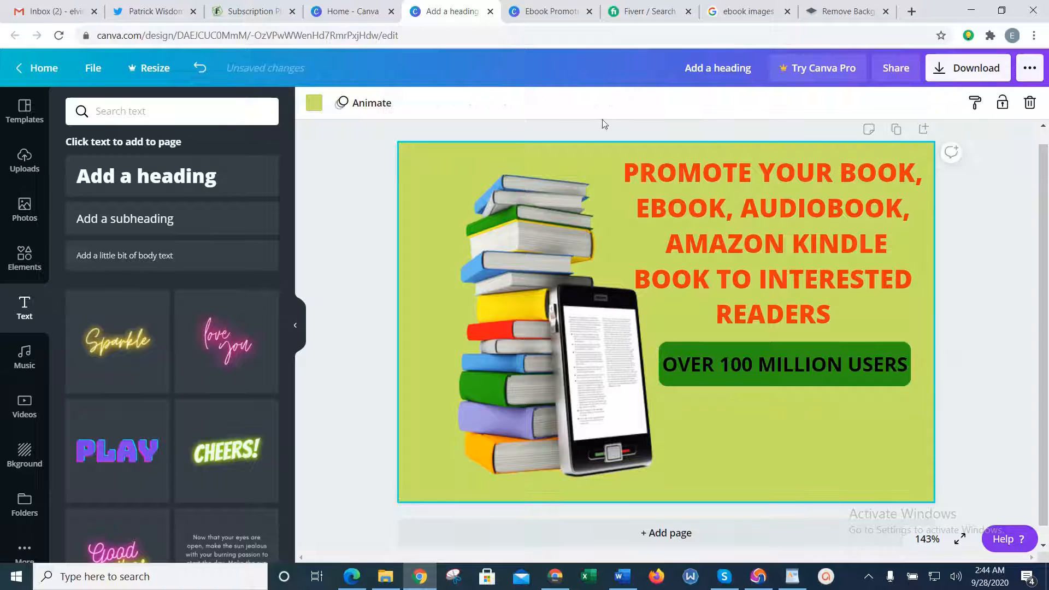
left_click(538, 11)
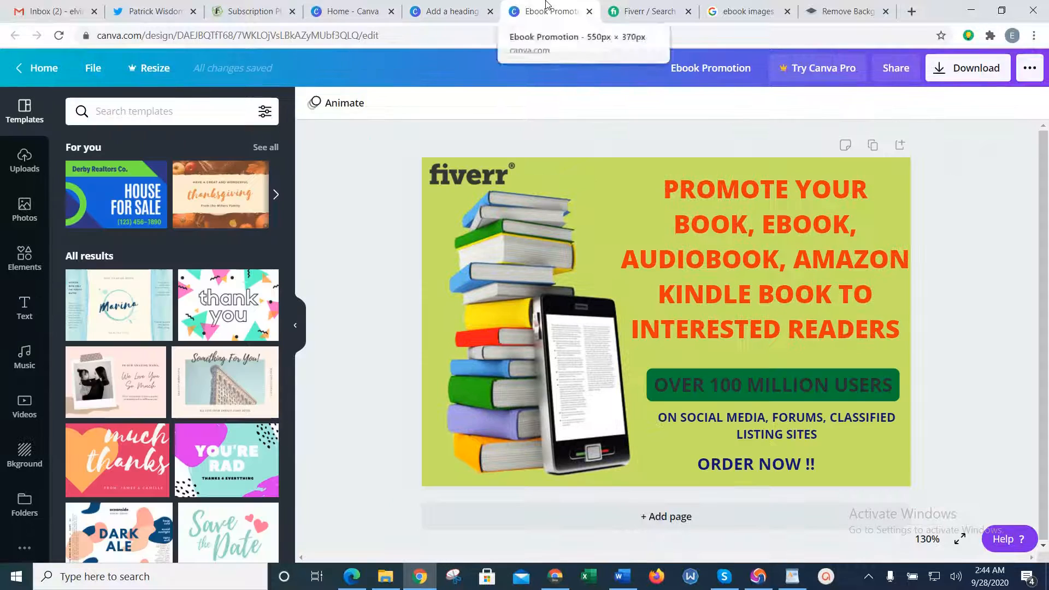
left_click(446, 6)
left_click(725, 371)
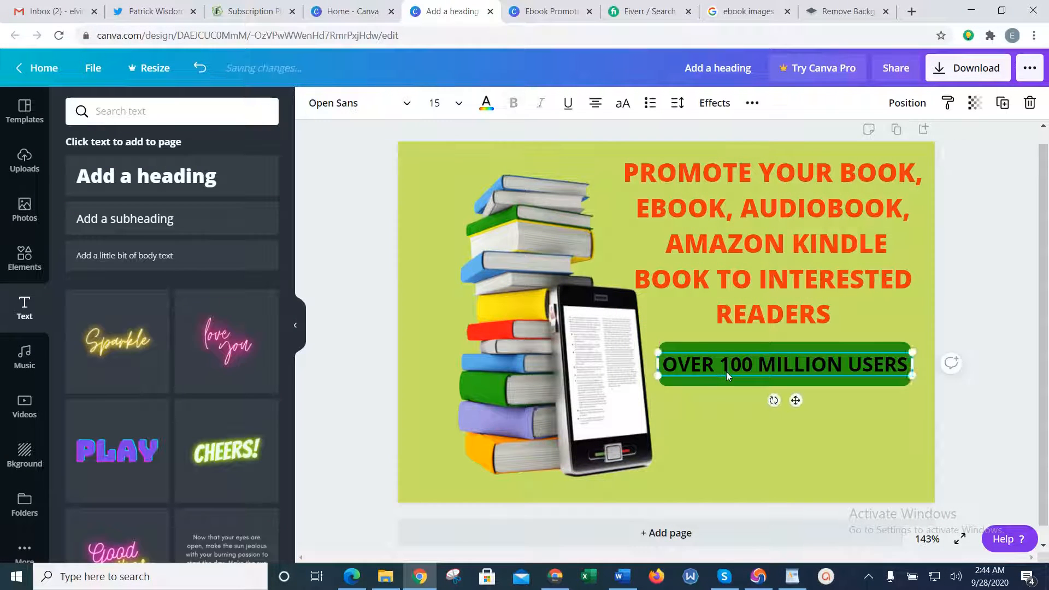
left_click(798, 463)
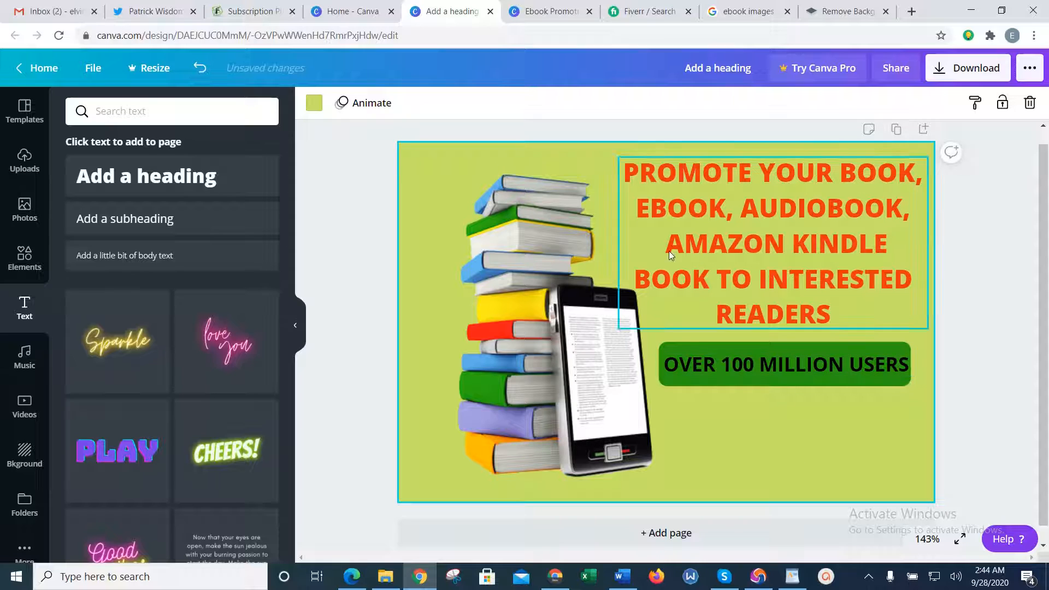
Reduce the "OVER 100 MILLION USERS" text to font size 14.
left_click(714, 347)
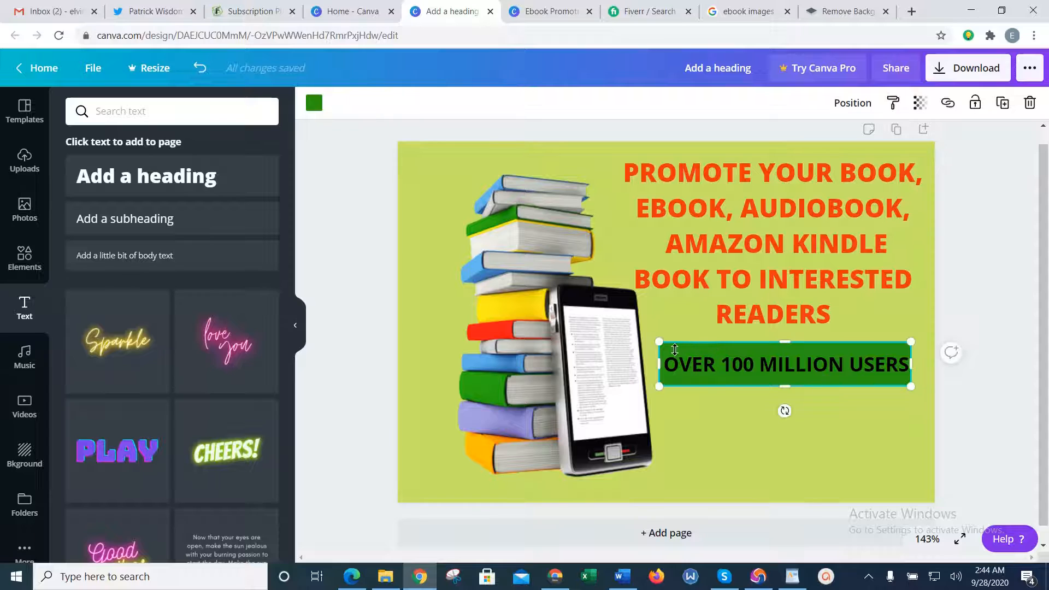
left_click_drag(661, 347, 662, 348)
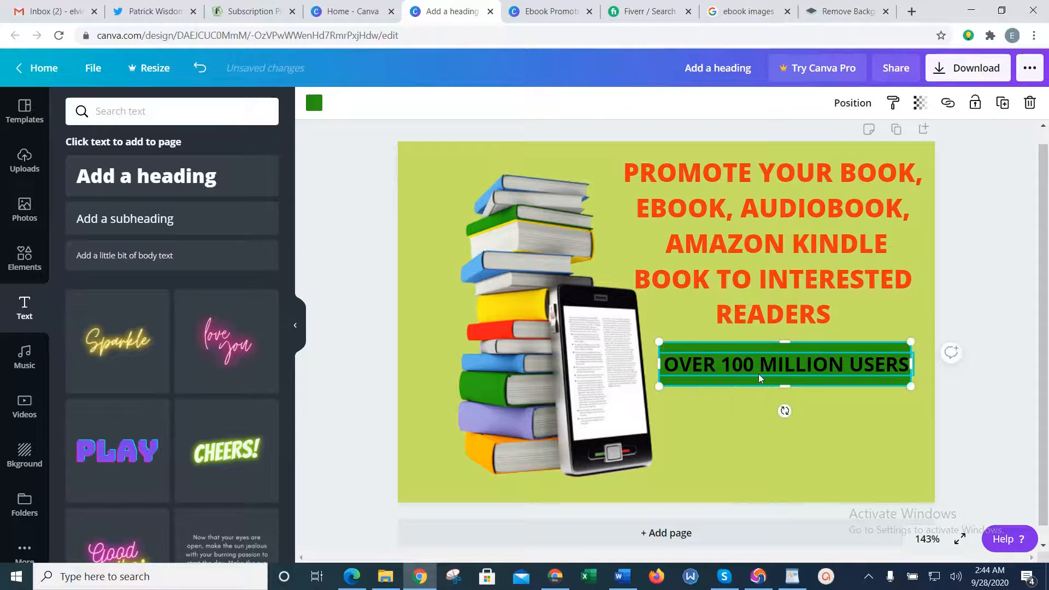
left_click(758, 374)
left_click(435, 103)
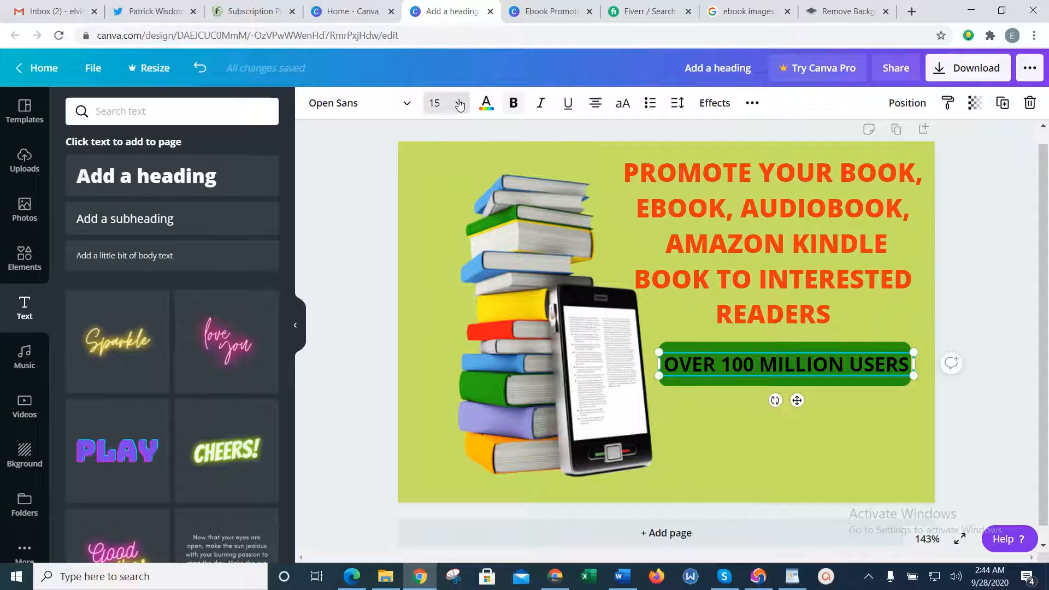
left_click(445, 250)
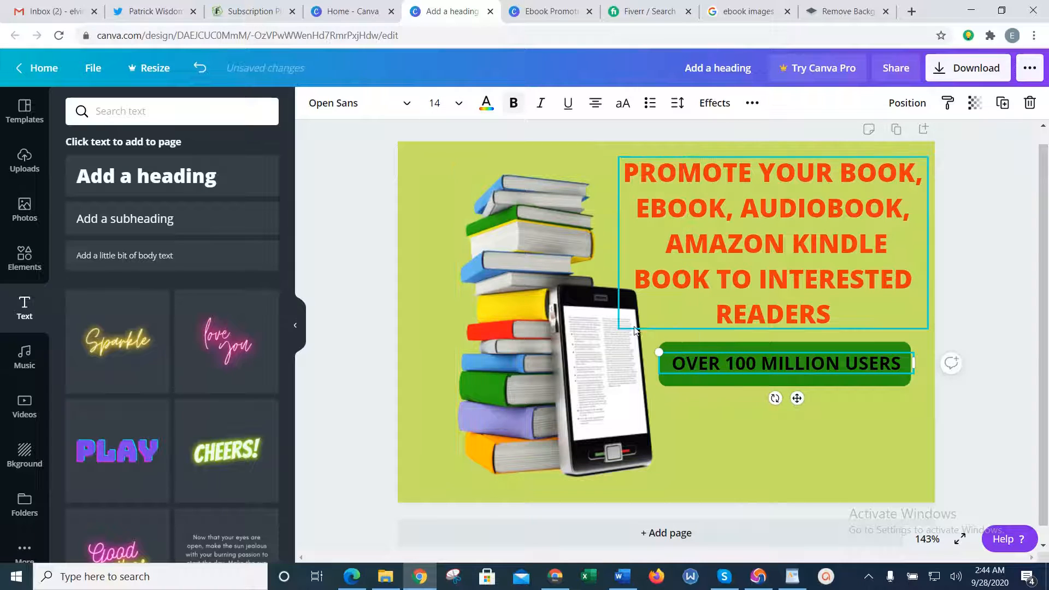
Shrink the green bar from its upper-left corner and move it slightly to the right behind the banner text.
left_click(676, 343)
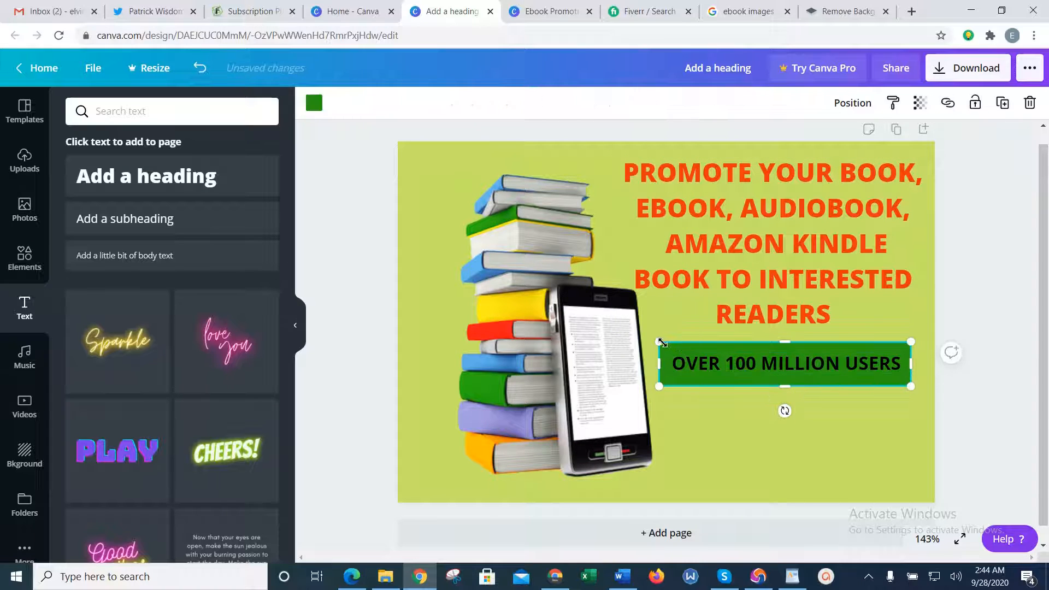
left_click_drag(659, 343, 667, 363)
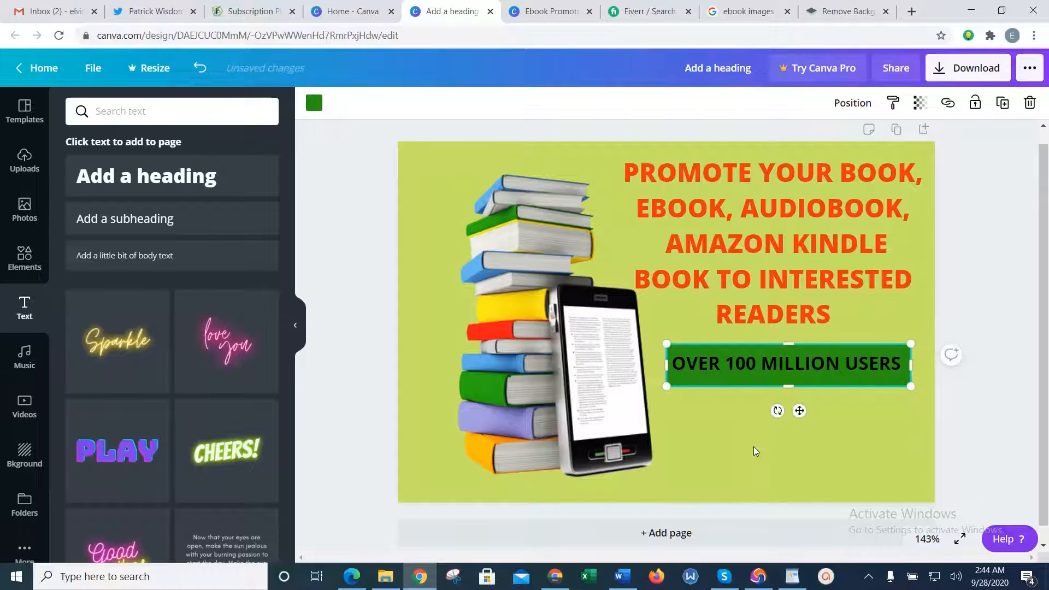
left_click(770, 406)
left_click(765, 368)
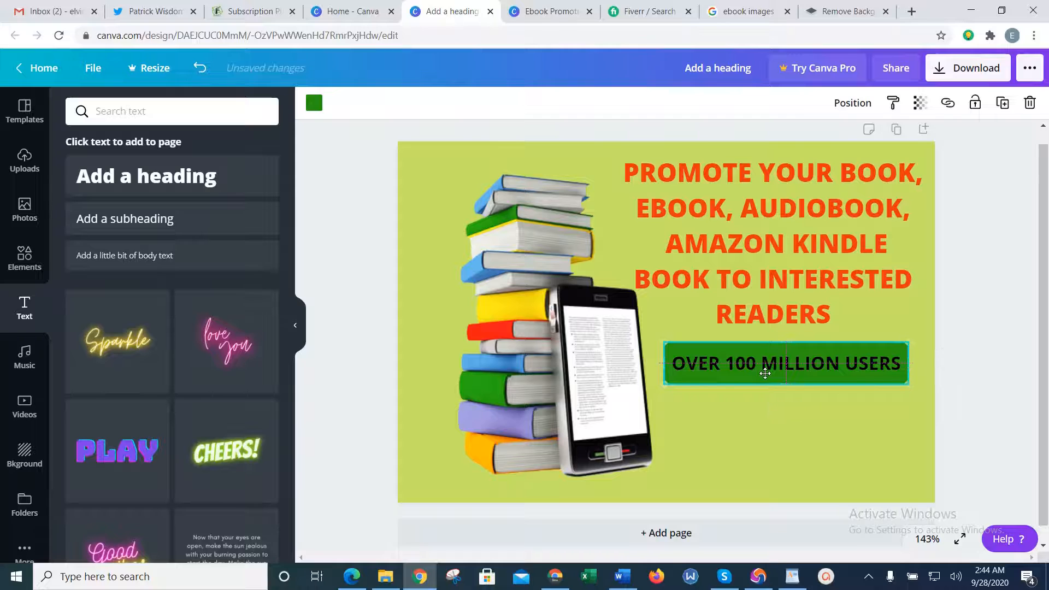
left_click_drag(765, 369, 769, 373)
left_click(775, 439)
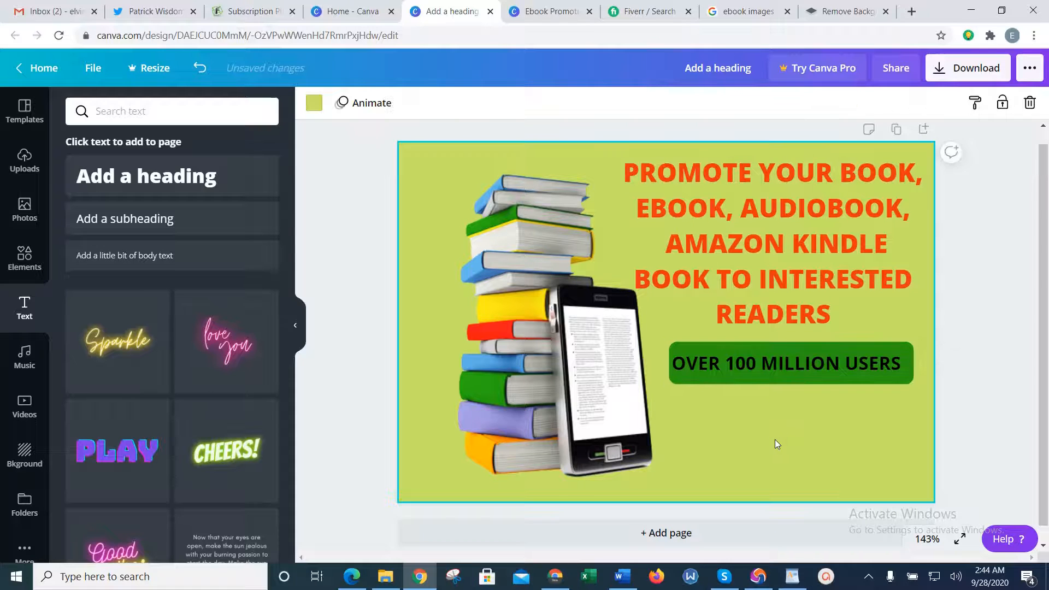
Check the wording of the text line beneath the green banner in the finished Ebook Promotion design.
left_click(546, 5)
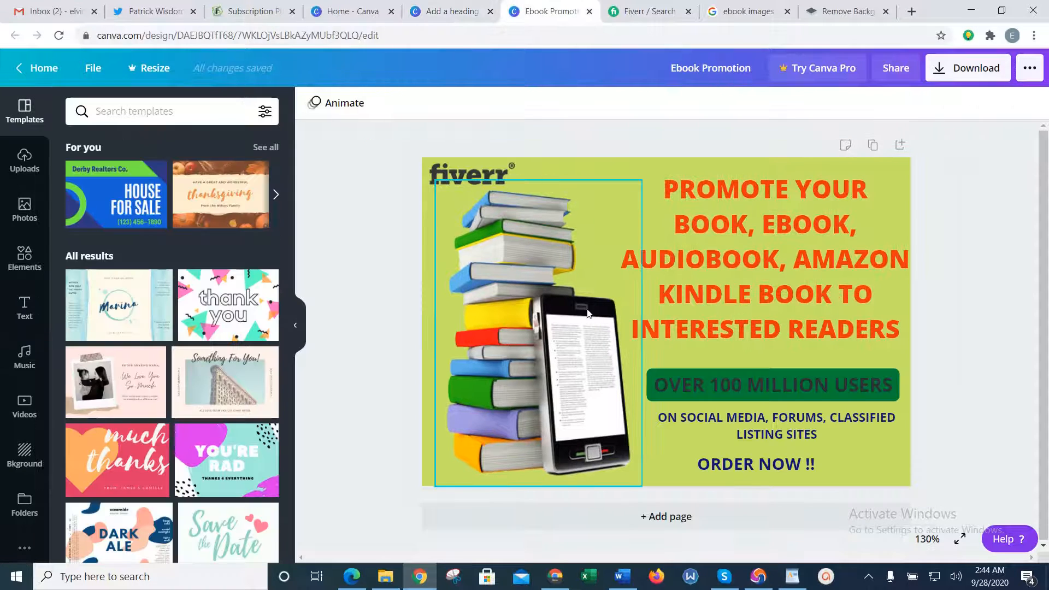
left_click(710, 424)
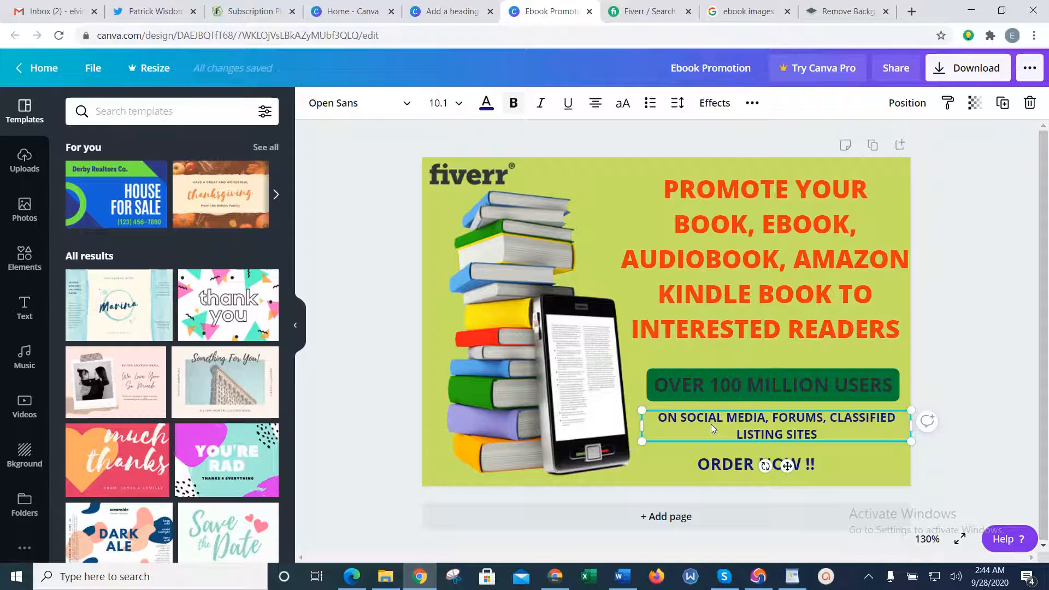
double_click(727, 426)
triple_click(727, 426)
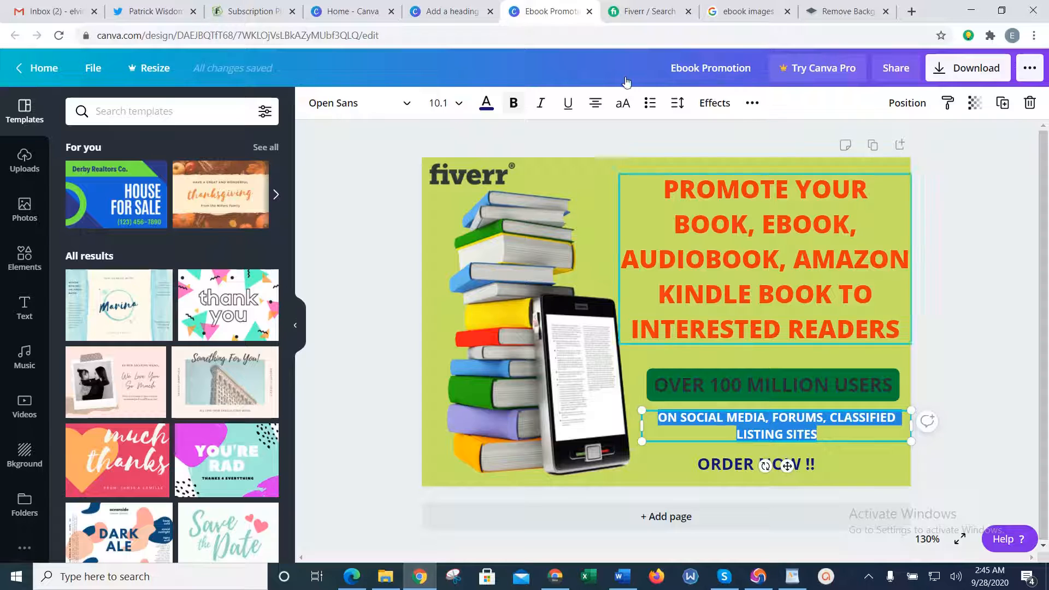
Return to the working design, add a subheading and place it beneath the green banner.
left_click(448, 11)
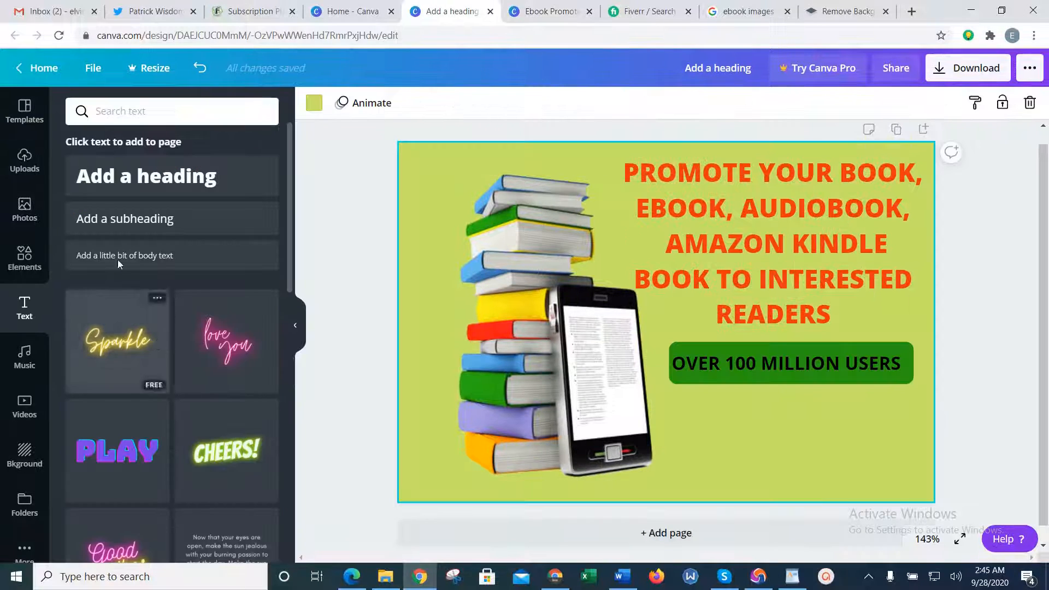
left_click(117, 224)
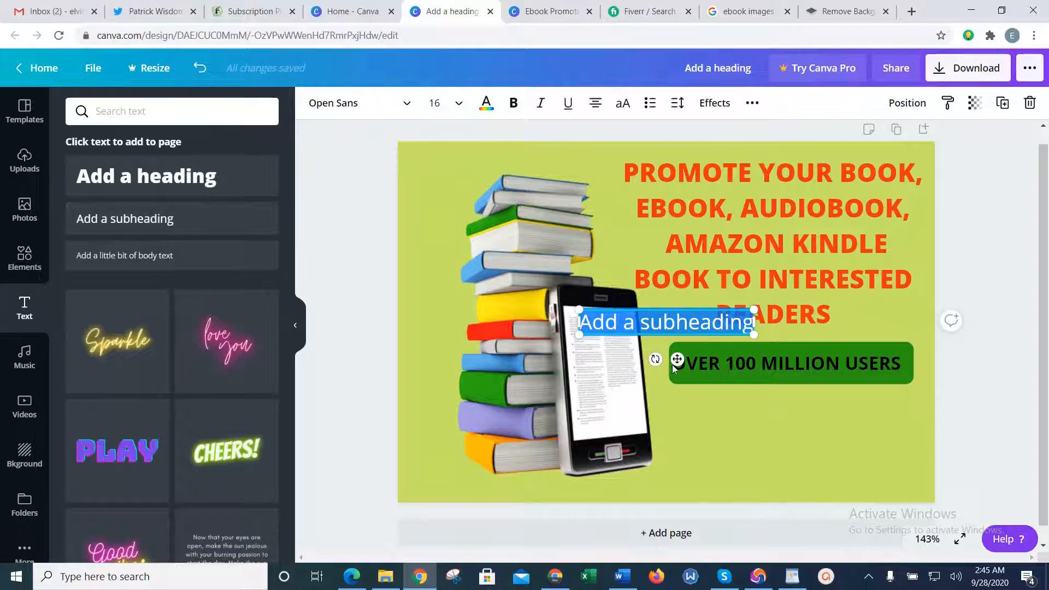
left_click(753, 432)
left_click_drag(672, 309, 784, 398)
double_click(789, 413)
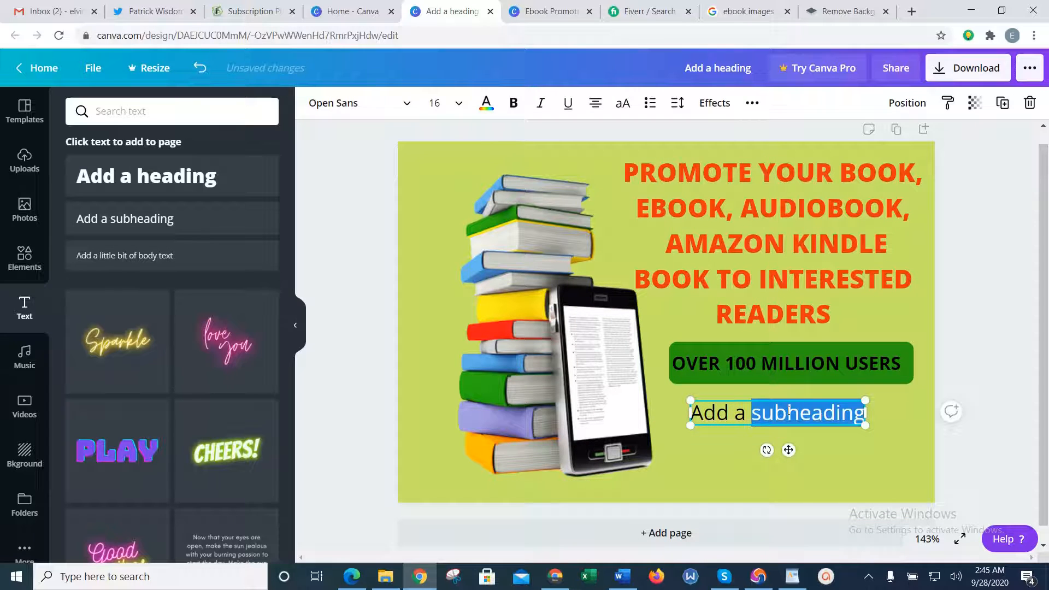
Replace the subheading placeholder with "ON SOCIAL MEDIA, FORUMS, CLASSIFIED SITES".
key("ctrl+a")
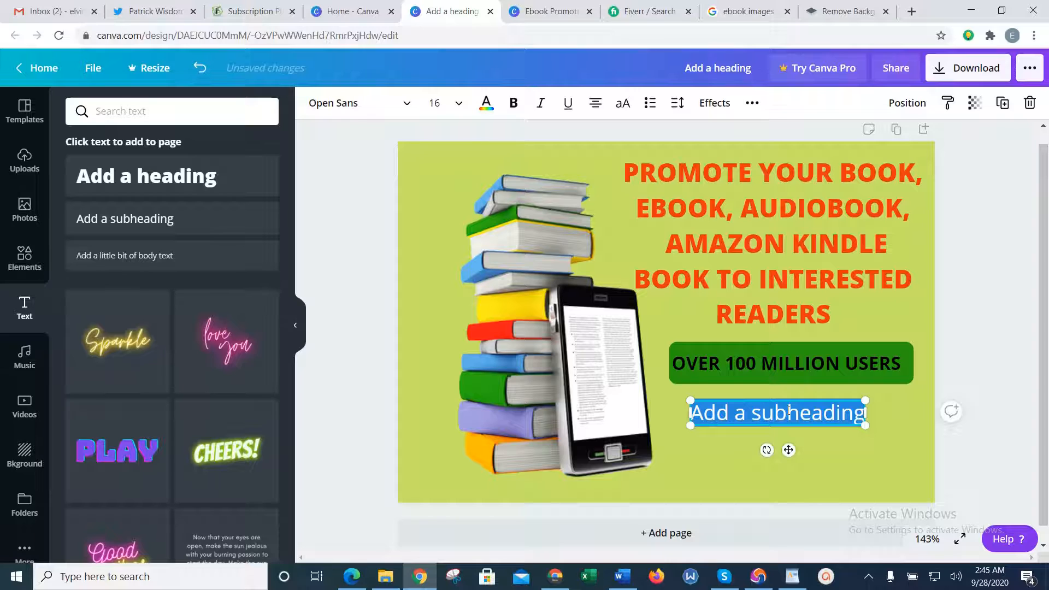
type("SOCIAL")
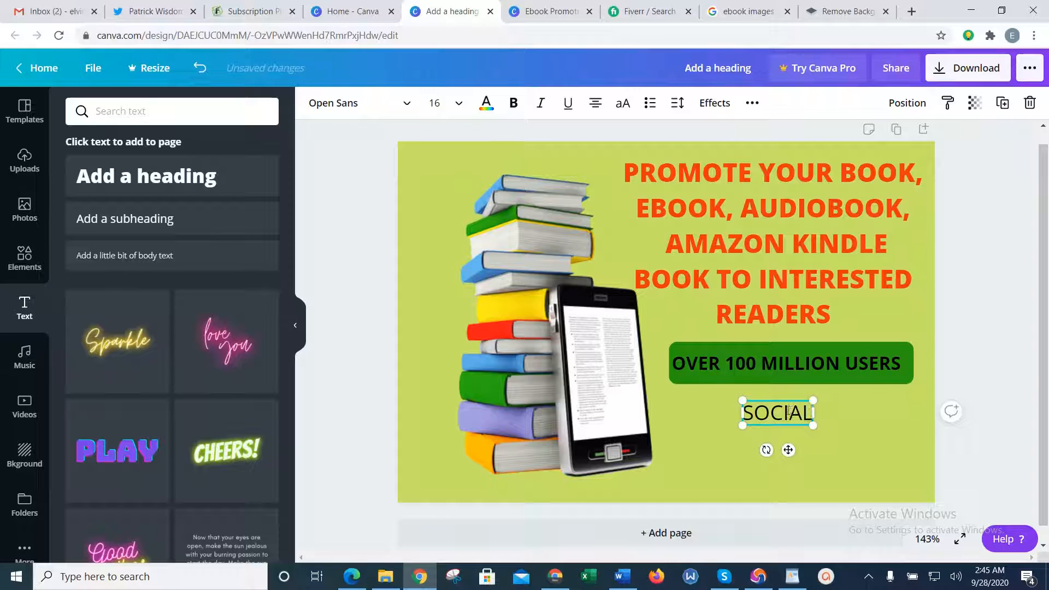
key("BackSpace")
key("BackSpace")
key("BackSpace")
key("BackSpace")
key("BackSpace")
key("BackSpace")
type("ON")
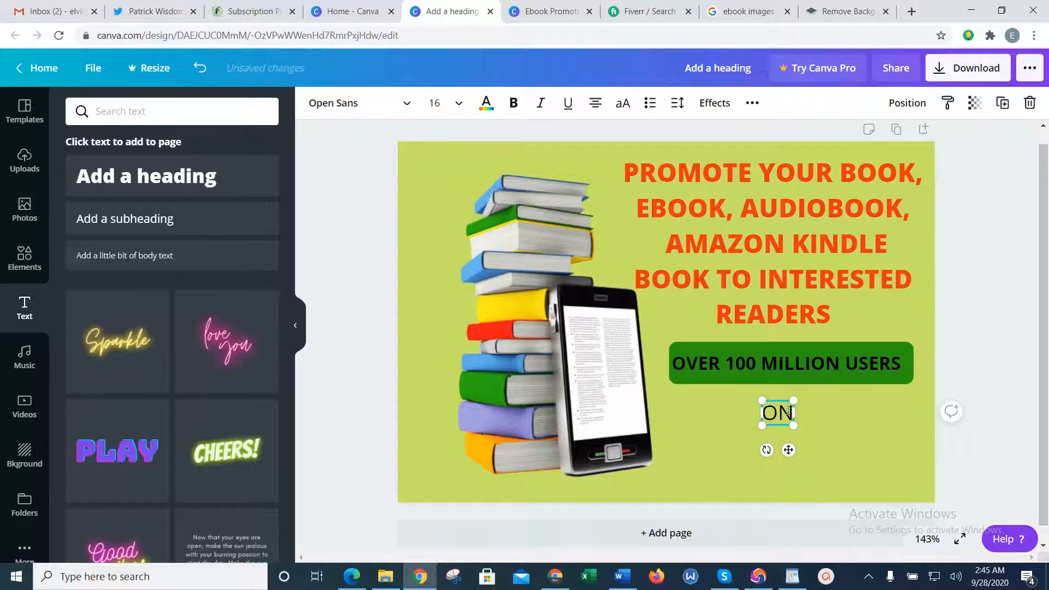
type(" SOCIAL MEDIA,")
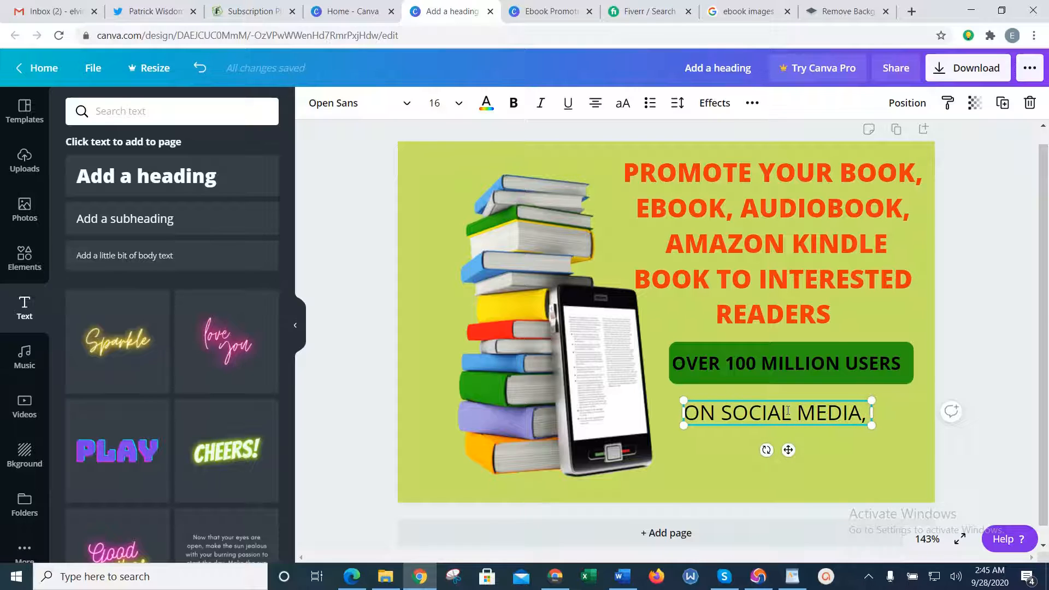
type(" FRU")
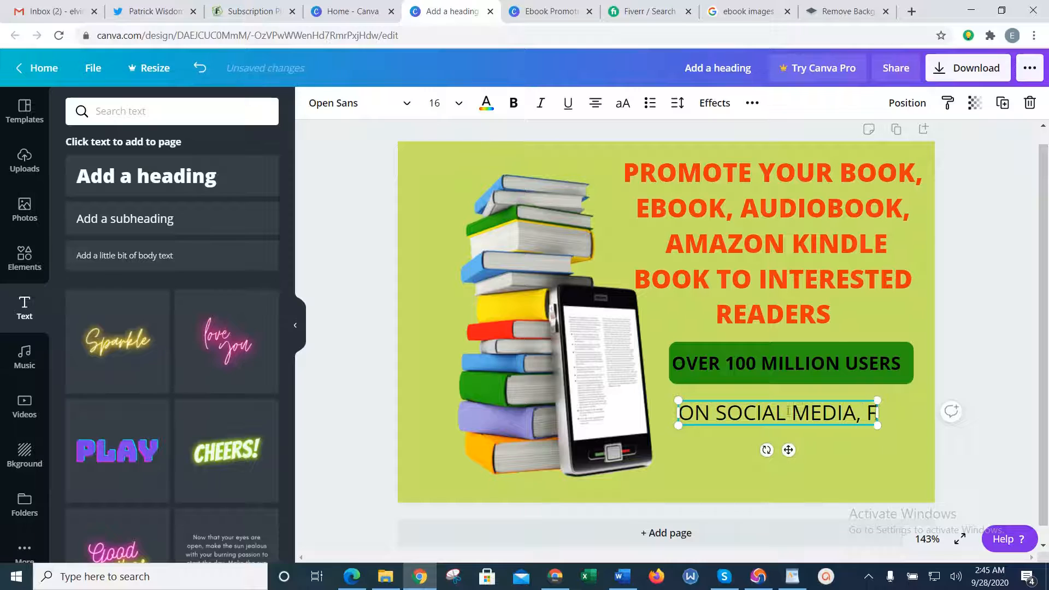
key("BackSpace")
key("BackSpace")
type("ORUMS,")
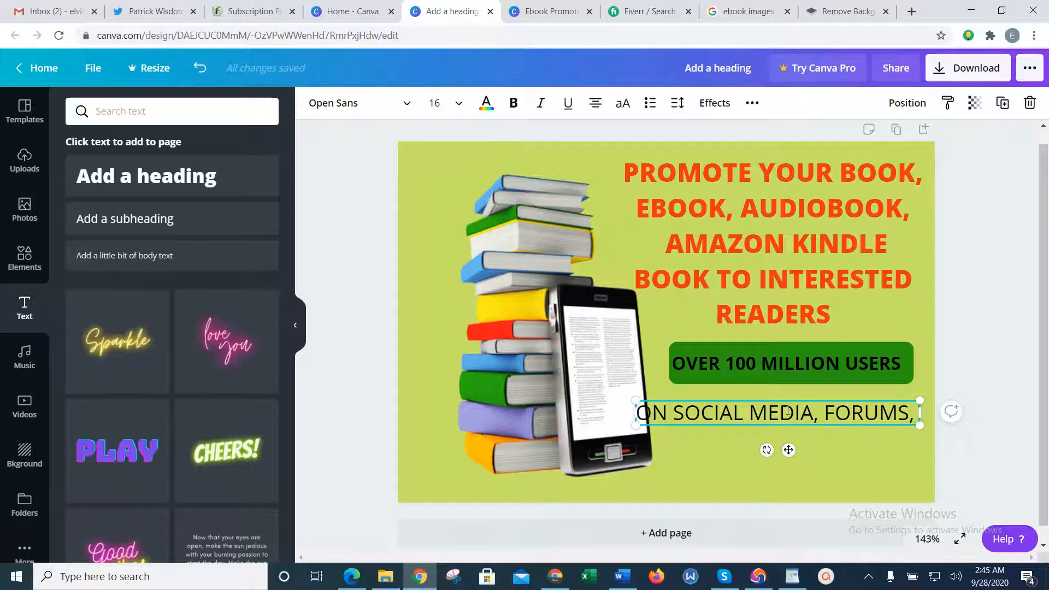
type(" CLASSI")
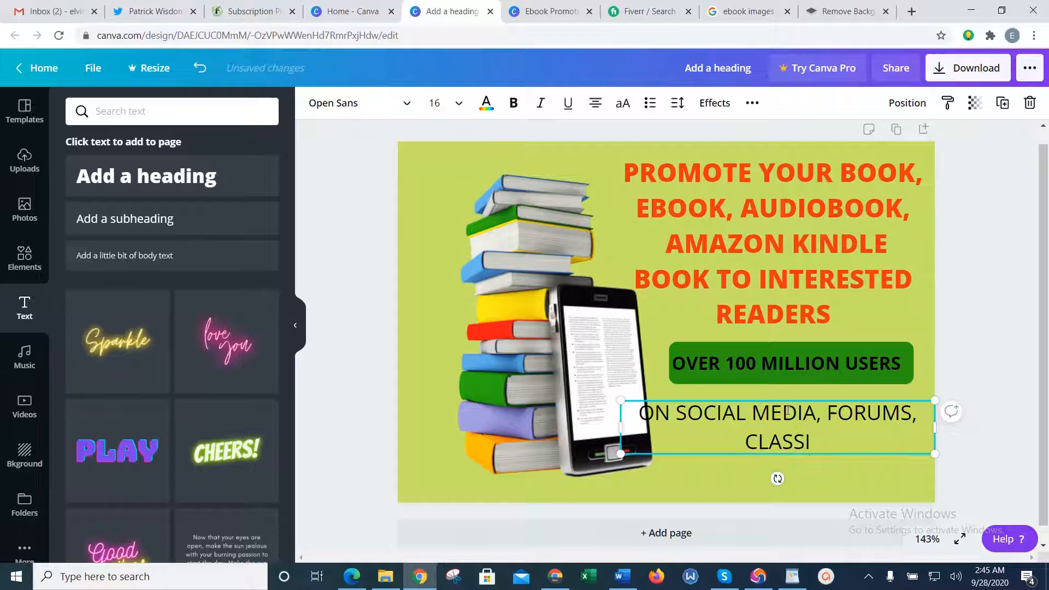
type("FIED SIT")
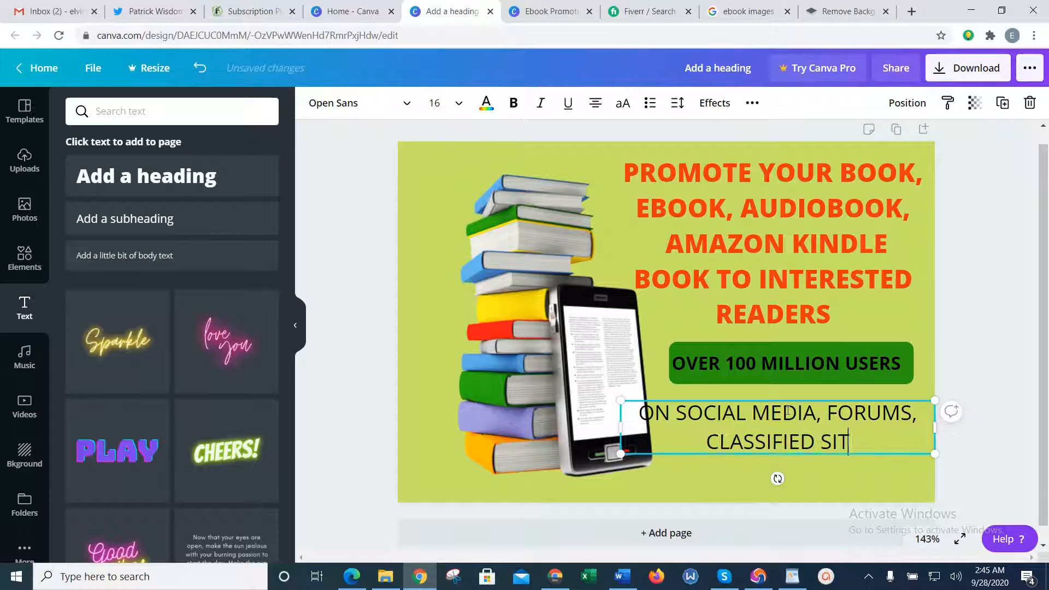
type("ES")
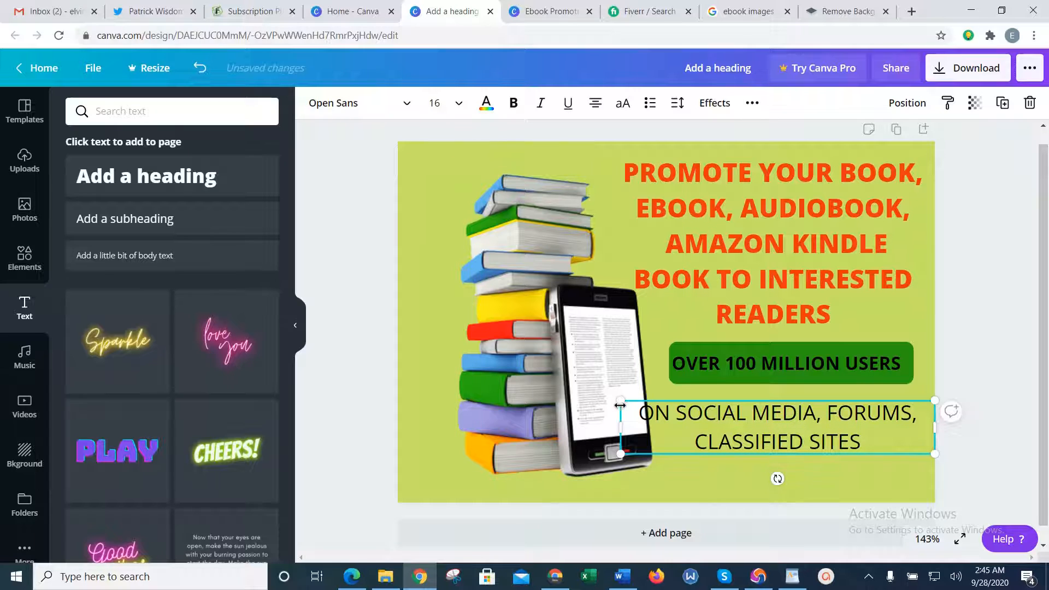
Narrow the social media text box from its left side and set its font size to 12.
key("shift+End")
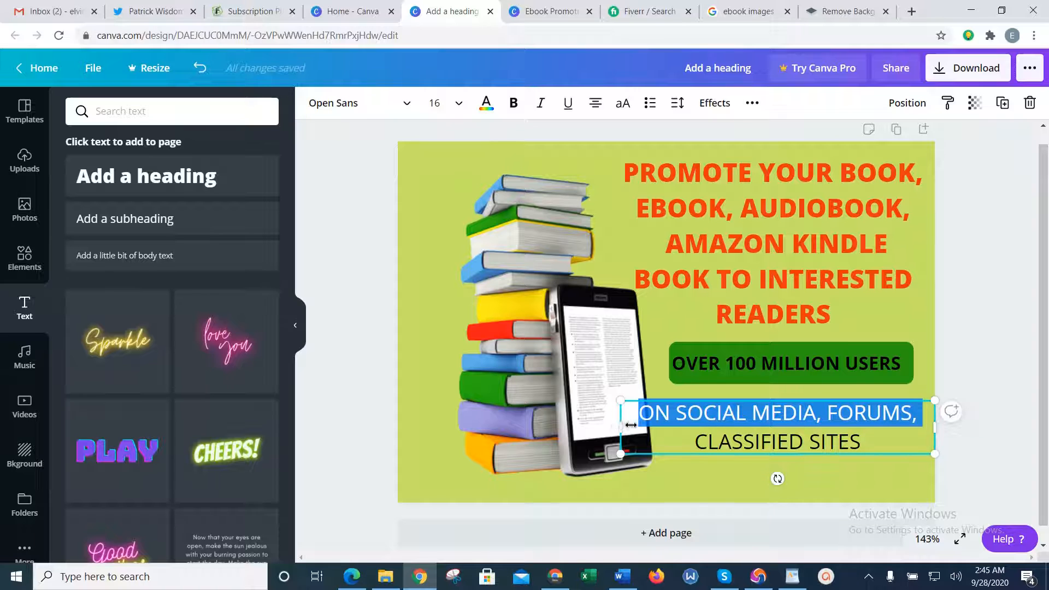
left_click_drag(631, 425, 659, 426)
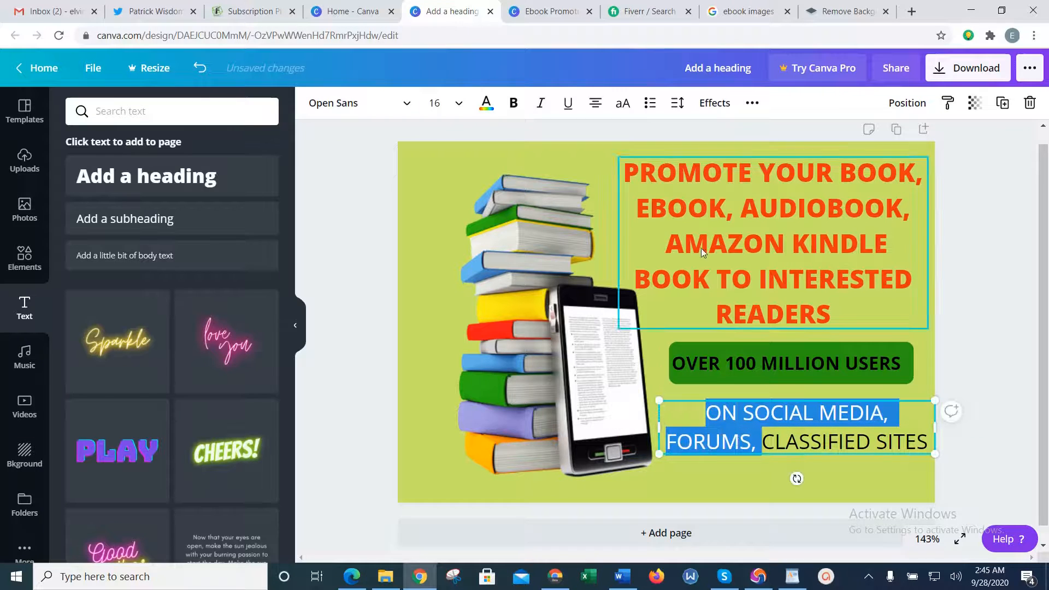
left_click(726, 434)
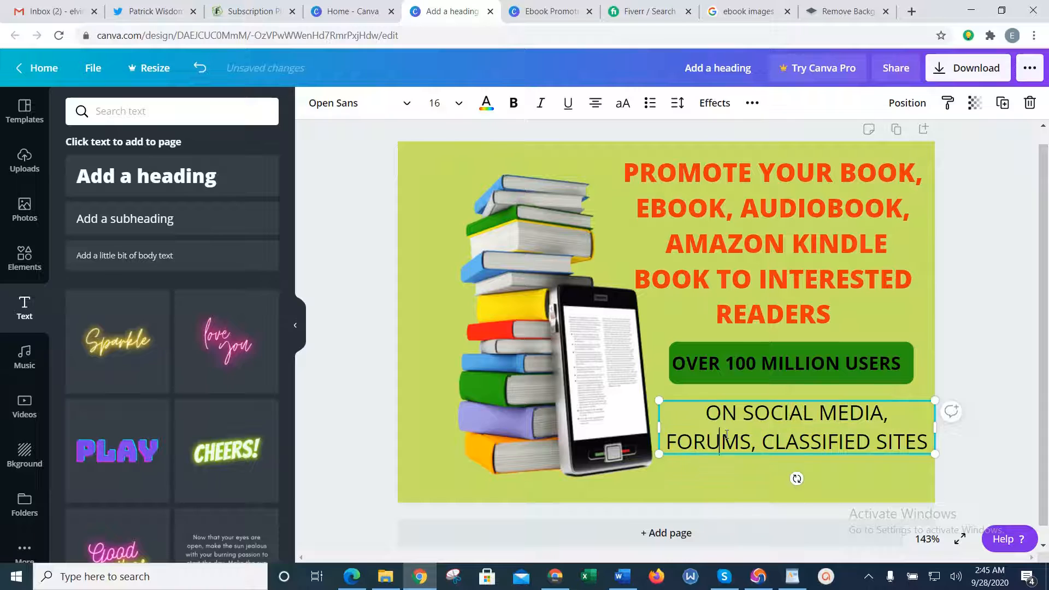
key("ctrl+a")
left_click(446, 113)
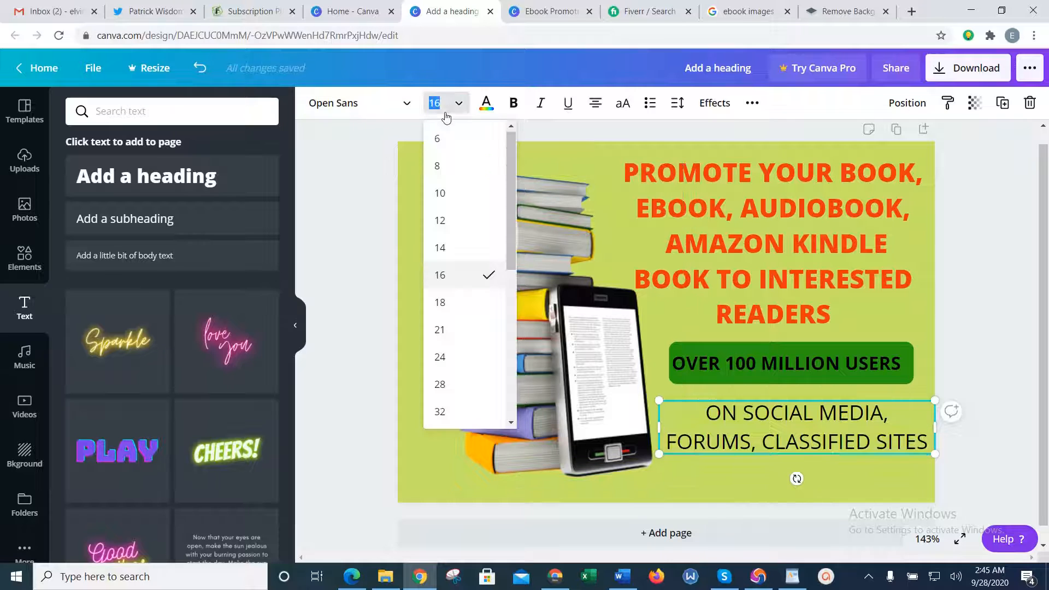
left_click(443, 221)
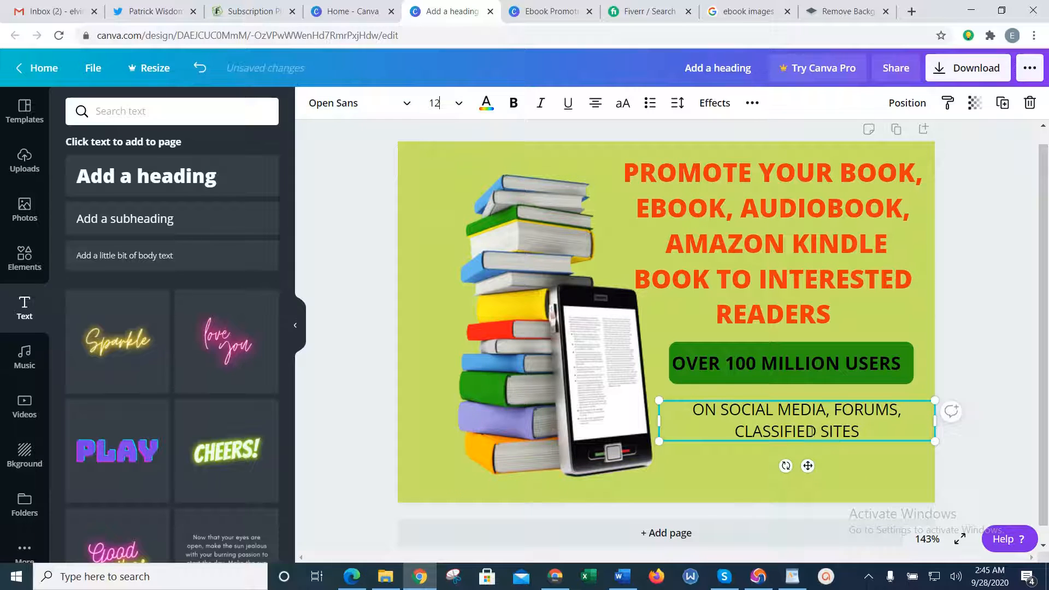
Scale the social media text down to about size 10.9 and centre it beneath the green banner.
left_click_drag(805, 419, 830, 418)
left_click(884, 484)
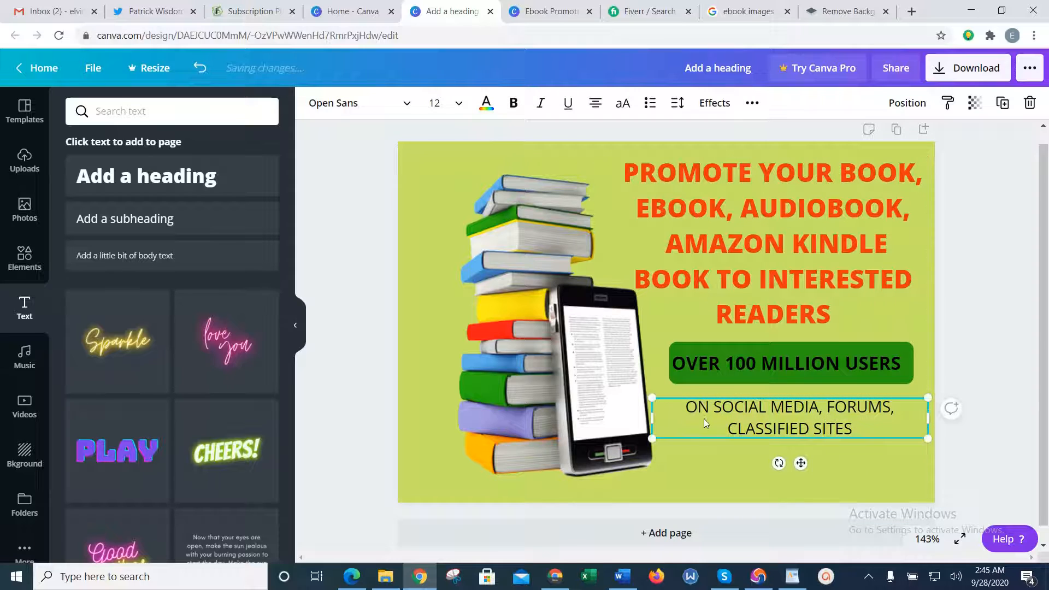
left_click_drag(652, 398, 678, 402)
left_click_drag(793, 430, 784, 426)
Make the whole social media text bold and colour it dark blue, about #1F1A60.
double_click(806, 421)
left_click(804, 420)
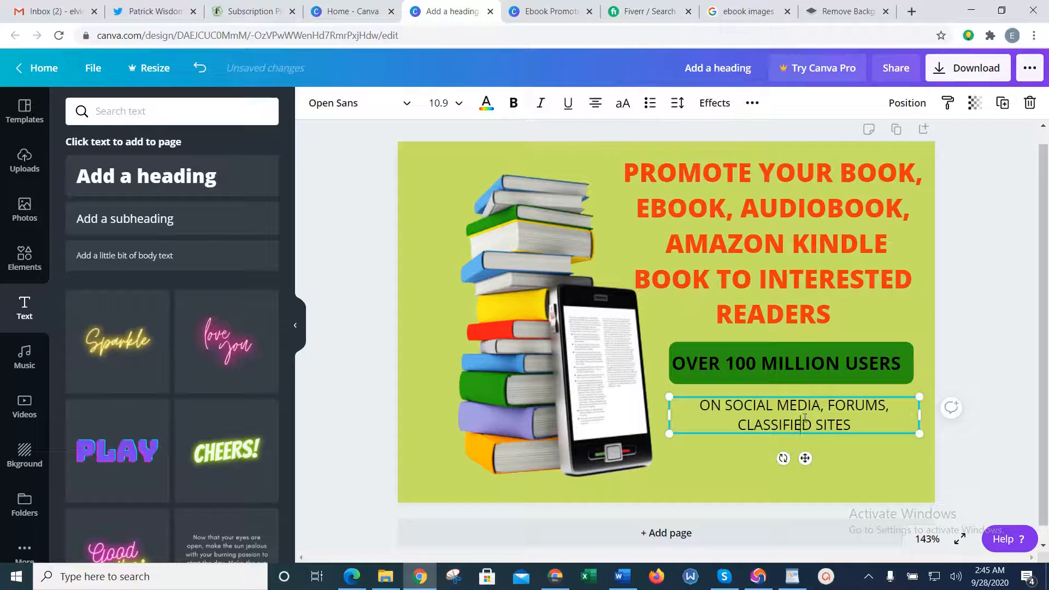
key("ctrl+a")
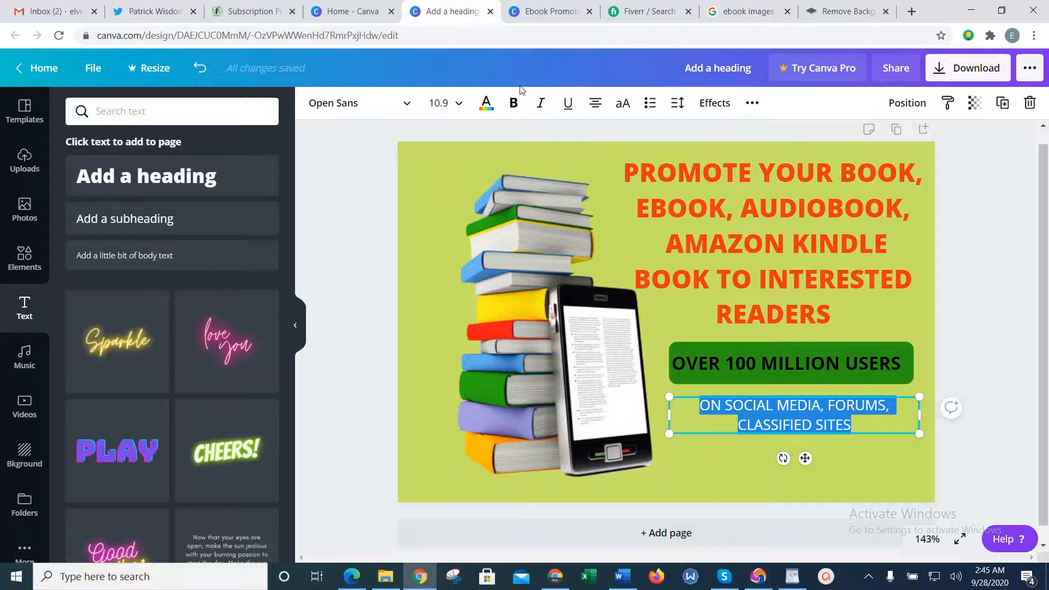
left_click(514, 104)
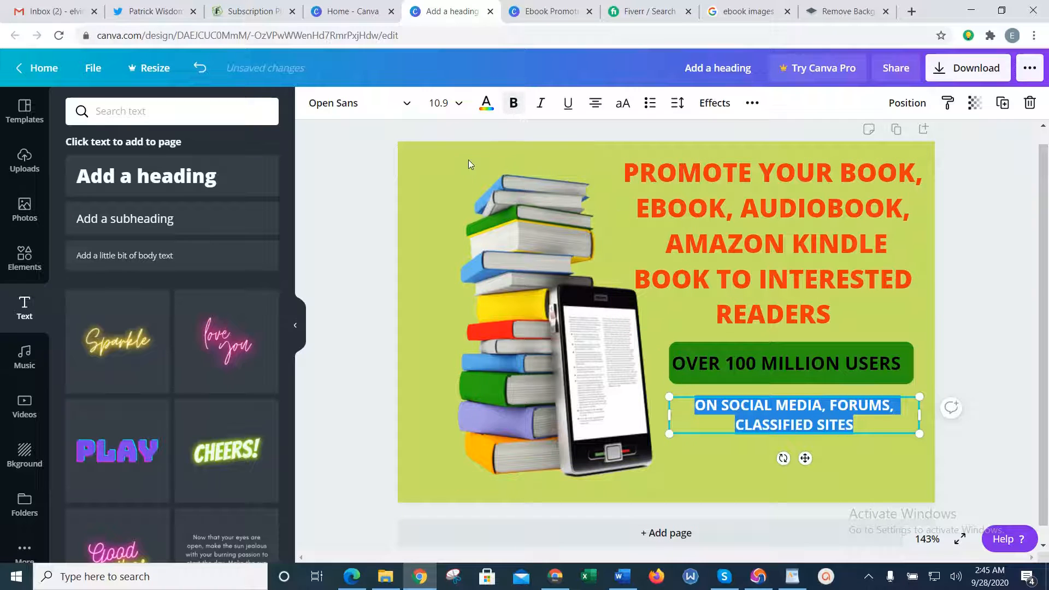
left_click(485, 104)
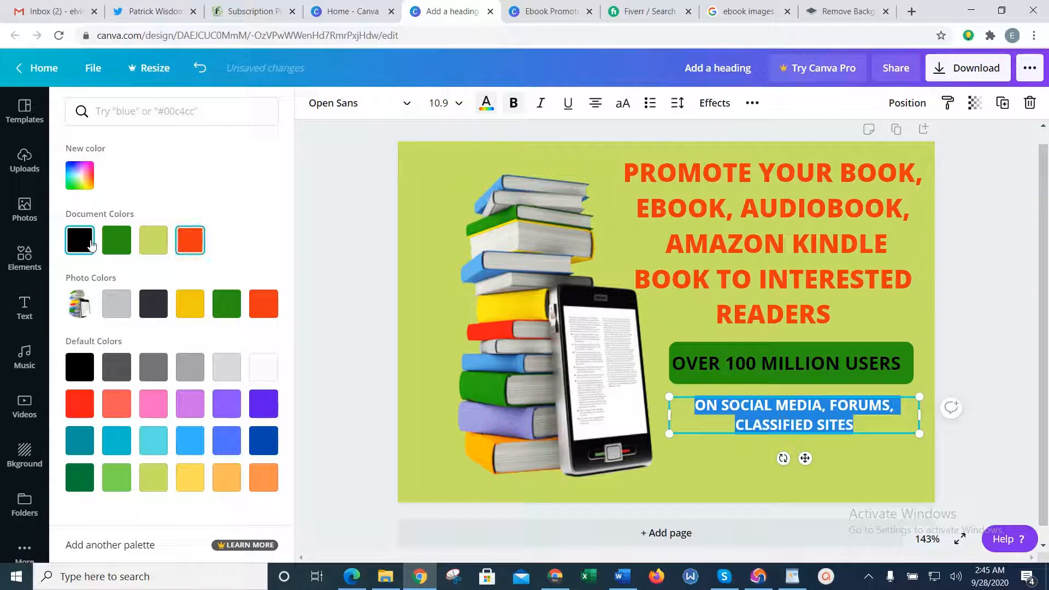
left_click(80, 176)
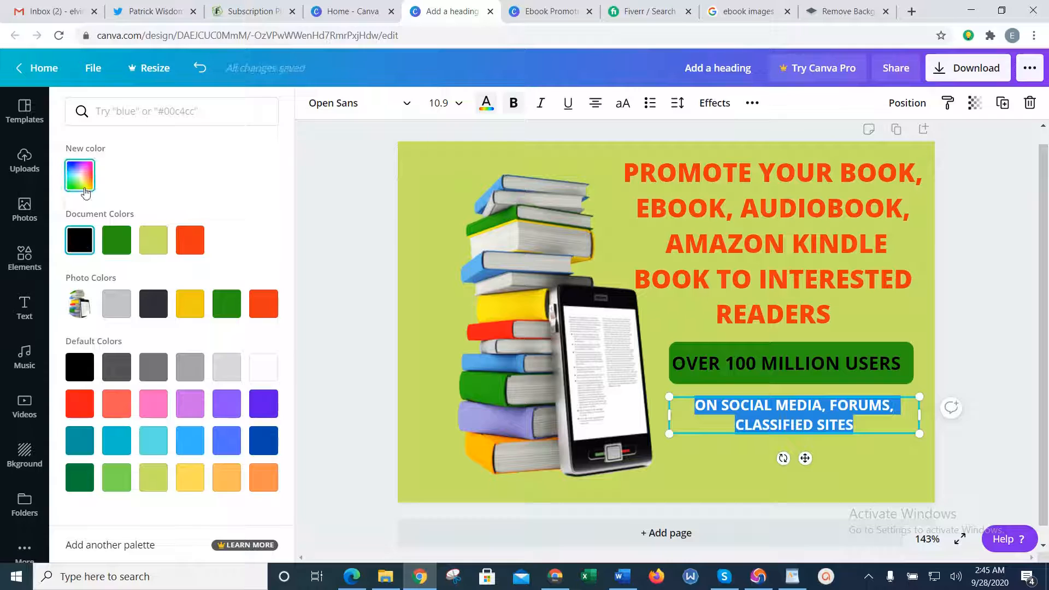
left_click(200, 294)
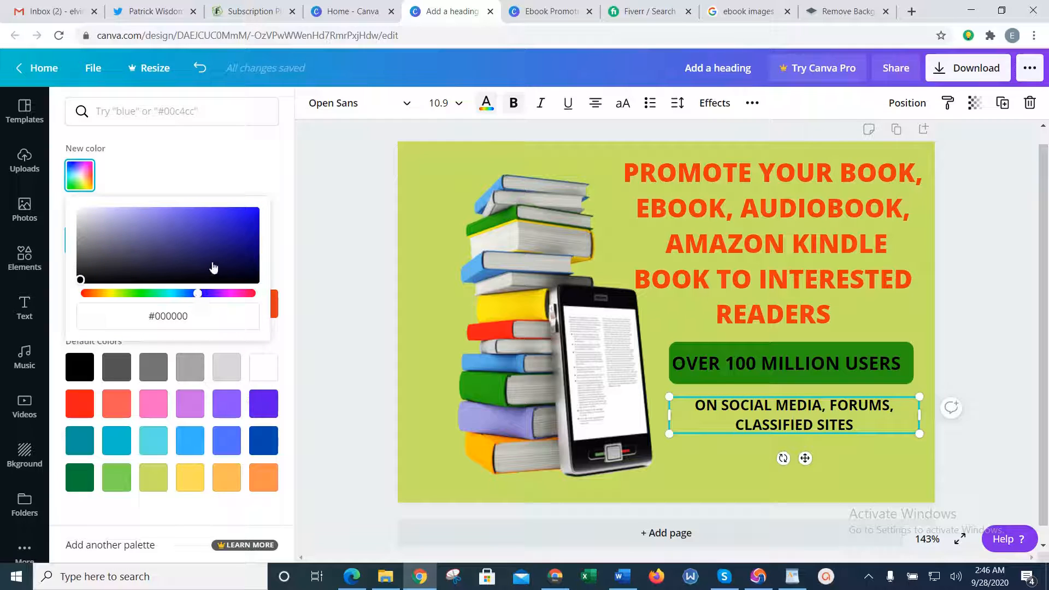
left_click_drag(214, 268, 225, 256)
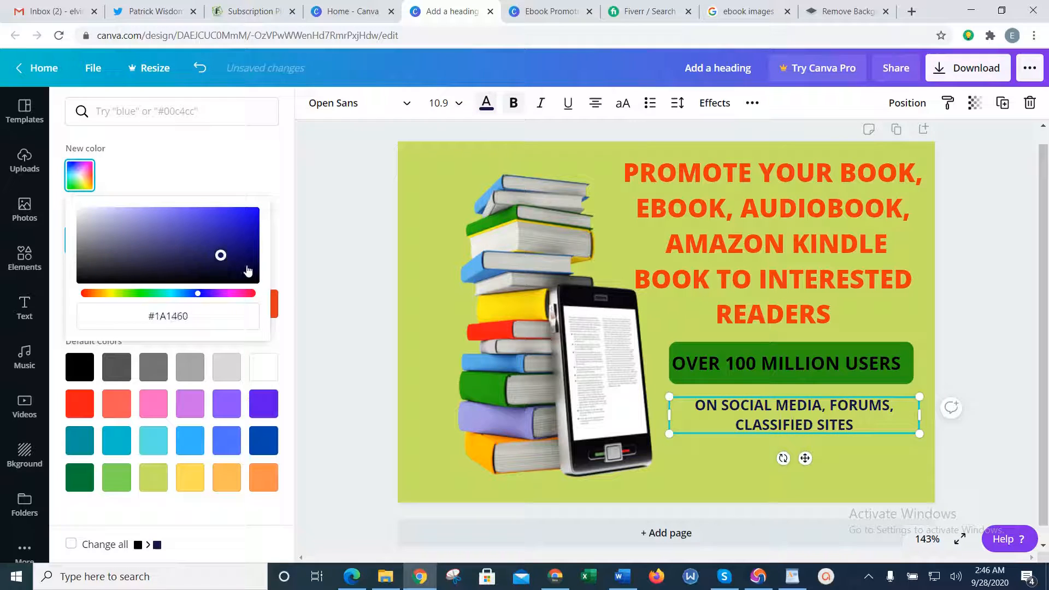
left_click(210, 256)
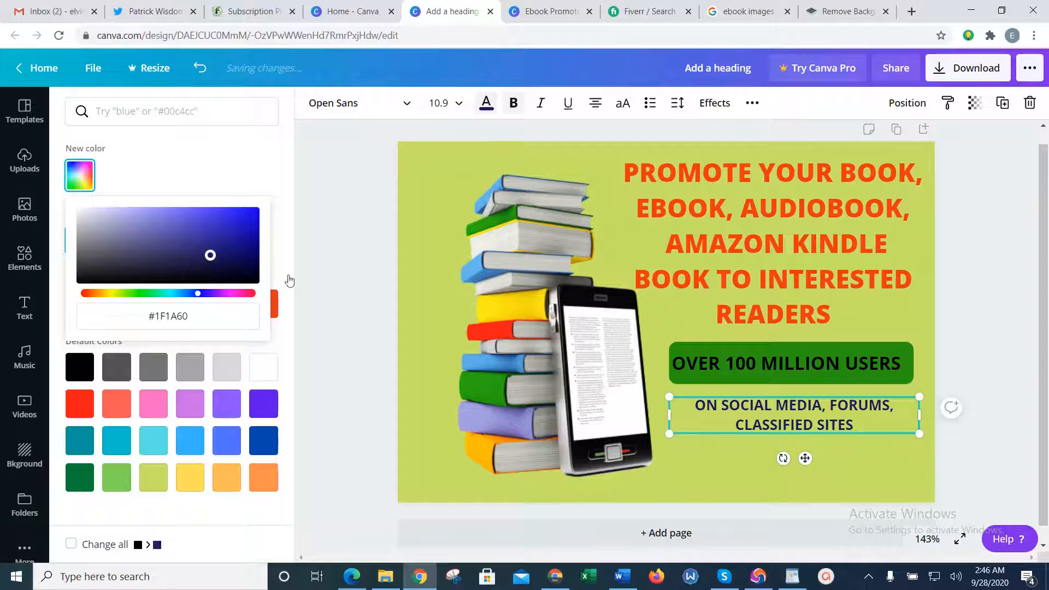
left_click(992, 292)
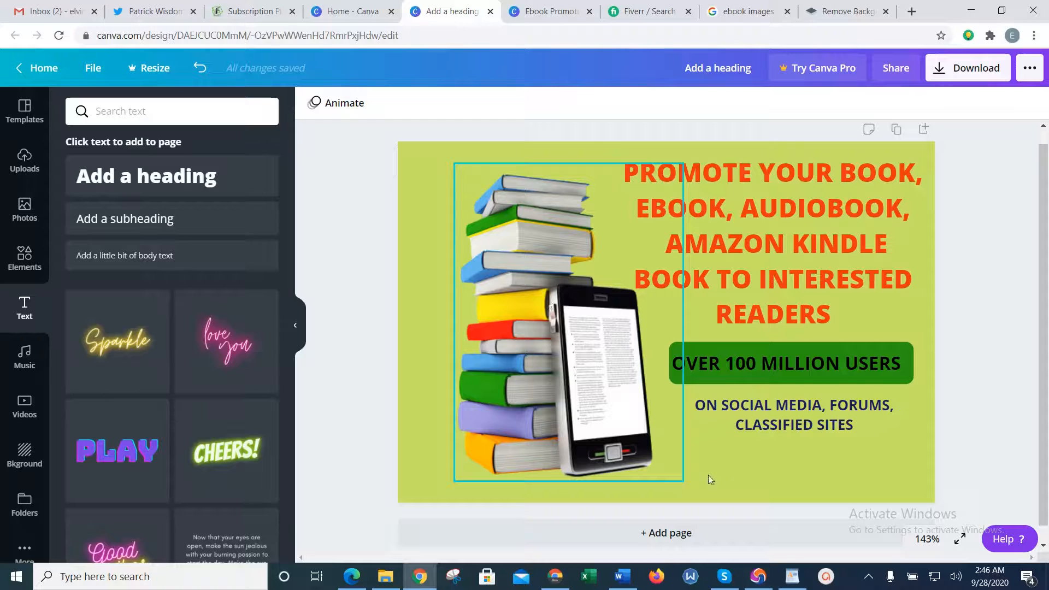
Add another subheading below the social media text and change its wording to "ORDER NOW !!".
left_click(182, 213)
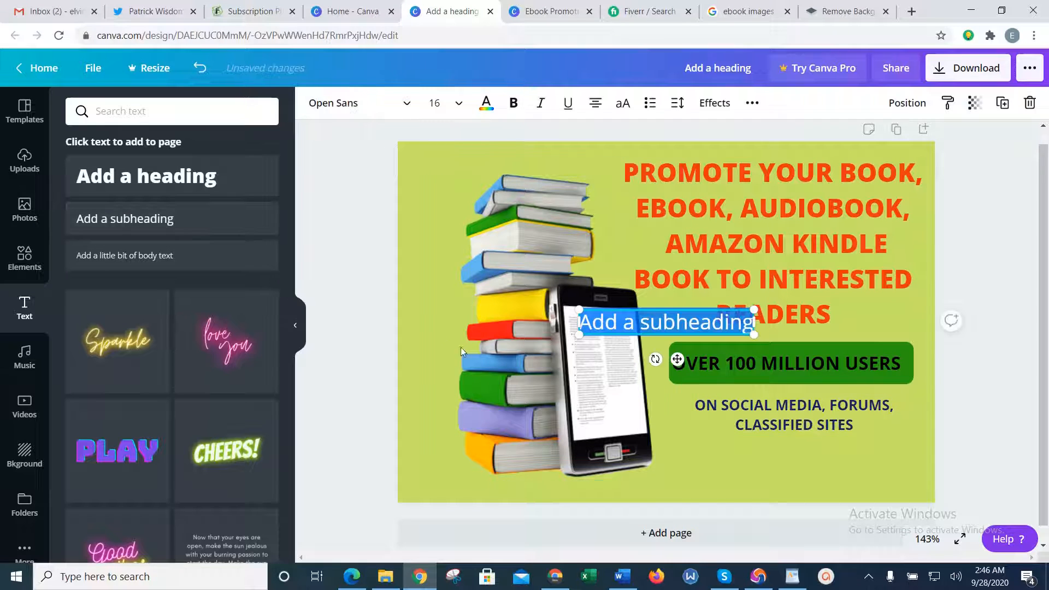
left_click(830, 463)
left_click_drag(677, 326, 771, 465)
double_click(771, 465)
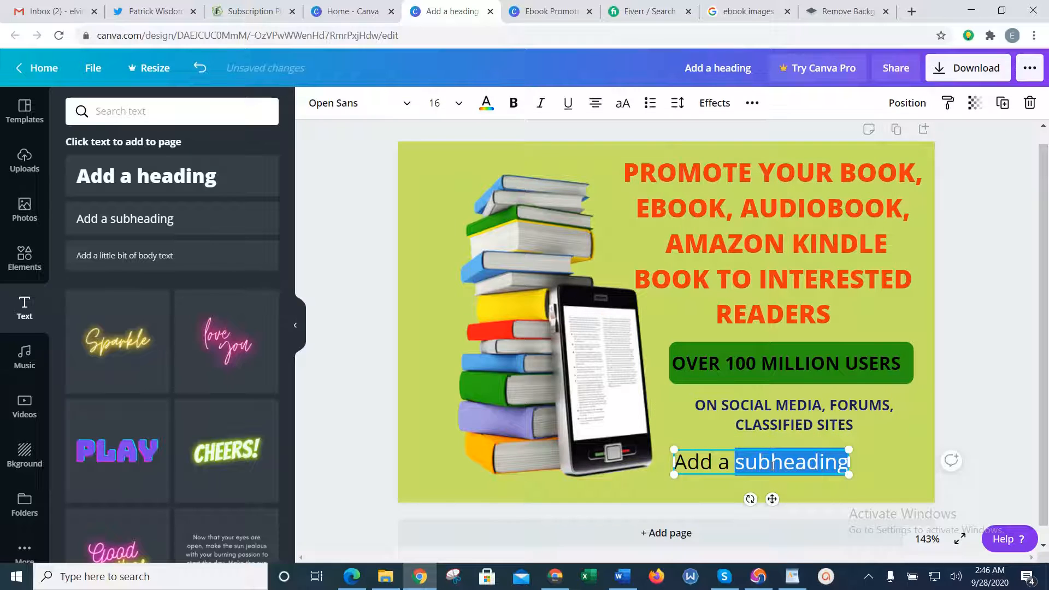
key("ctrl+a")
type("ORG")
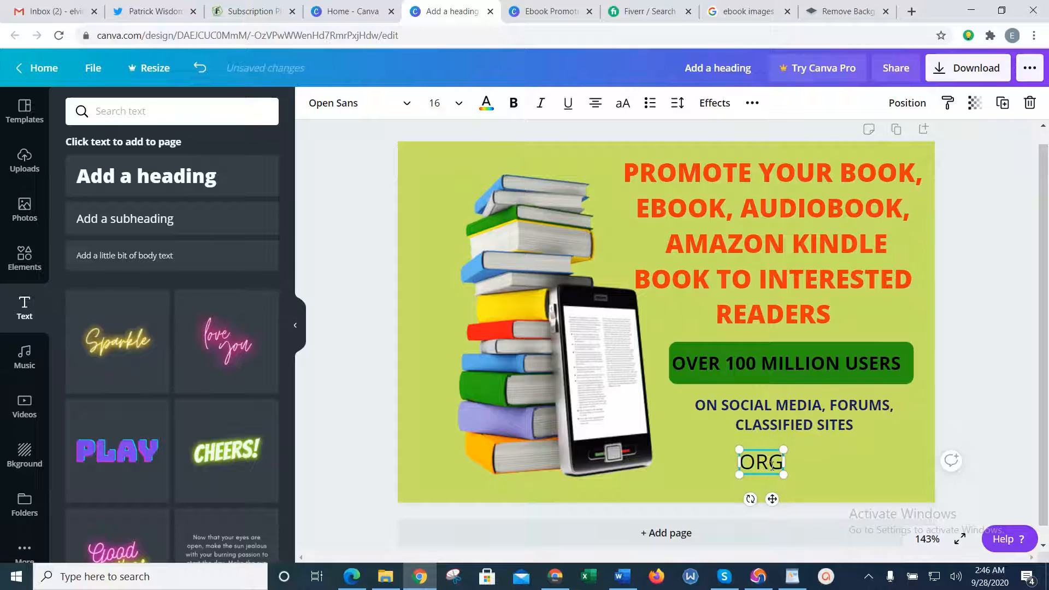
key("BackSpace")
type("DER")
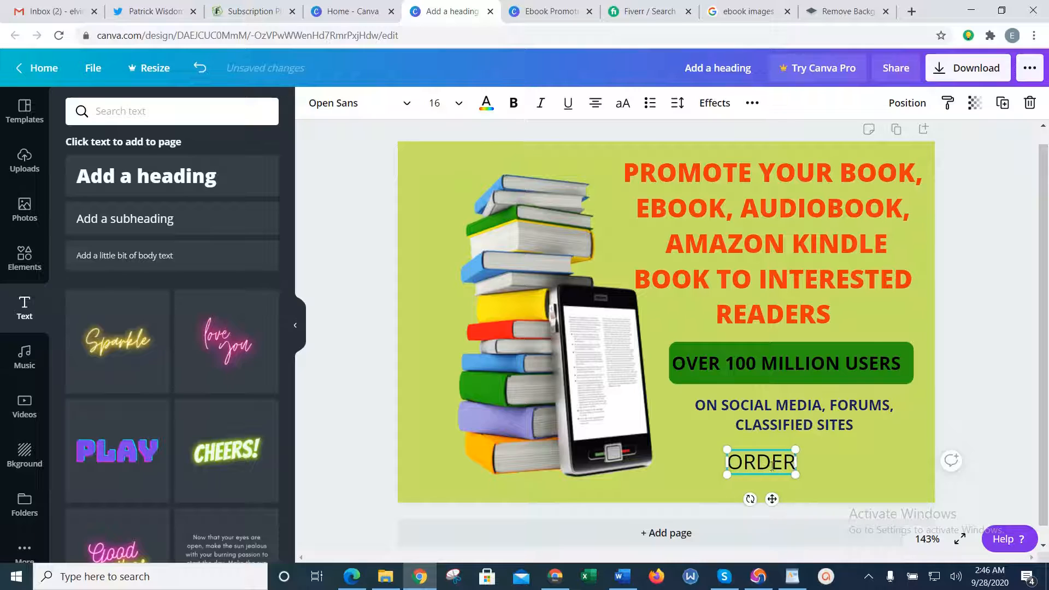
type(" NOW !!")
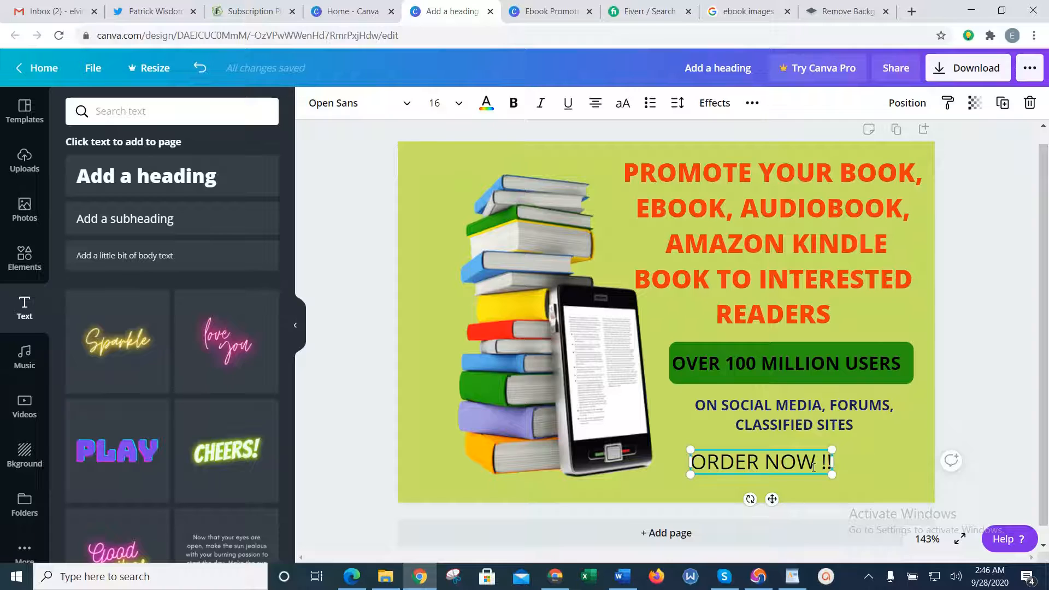
Make the "ORDER NOW !!" text bold and apply the dark blue document colour to it.
triple_click(813, 465)
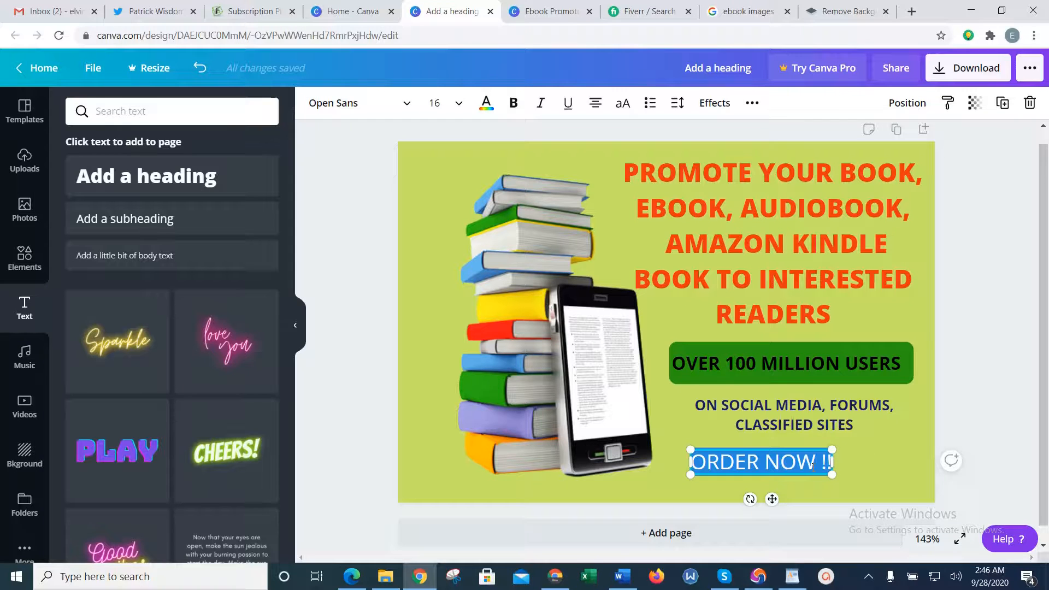
left_click(514, 105)
left_click(486, 103)
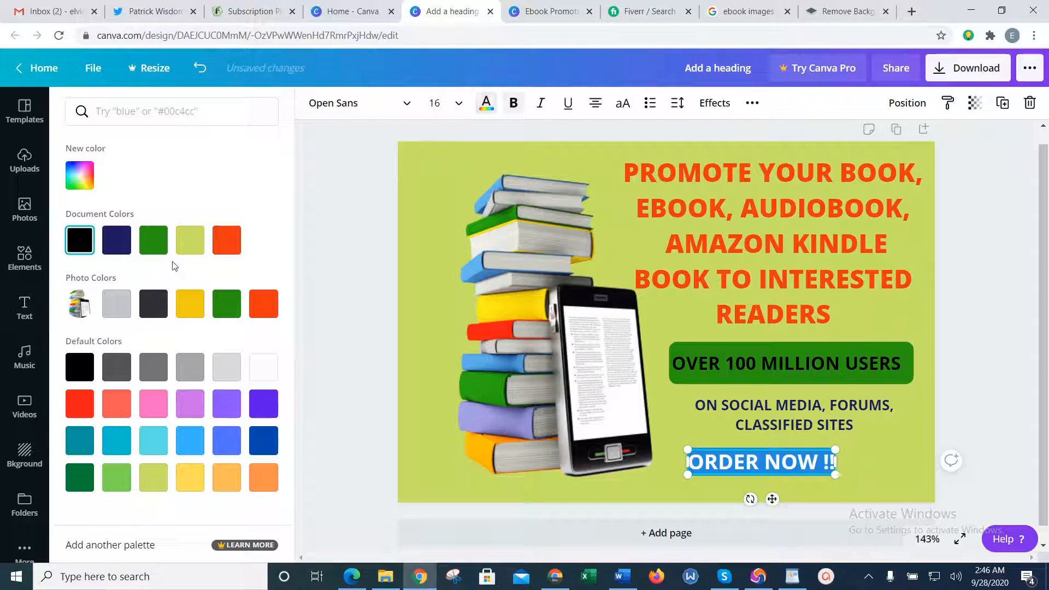
left_click(118, 244)
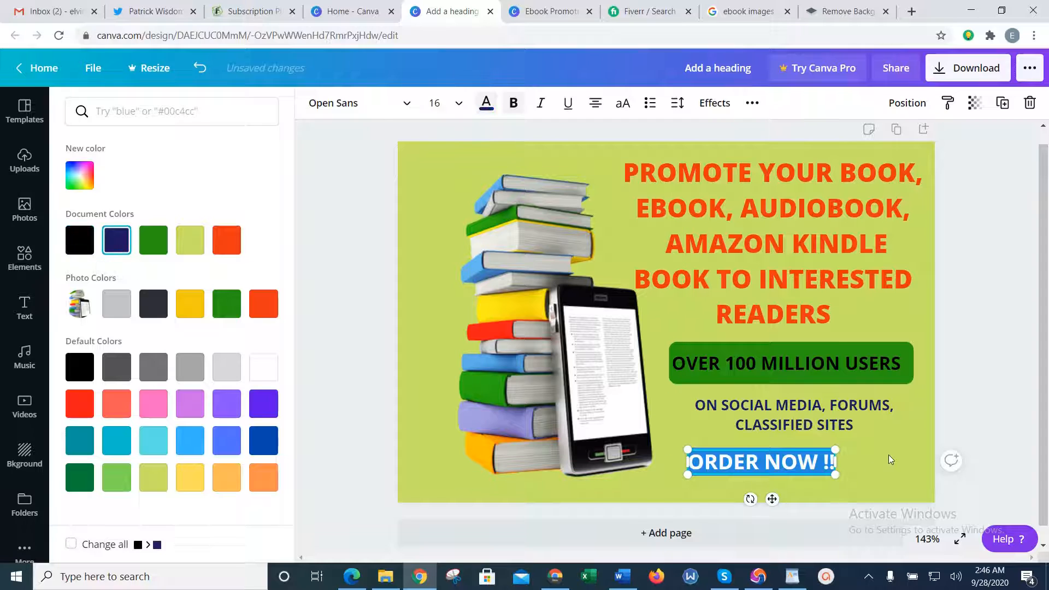
Move the "ORDER NOW !!" text slightly lower beneath the social media text.
left_click(970, 420)
left_click(979, 415)
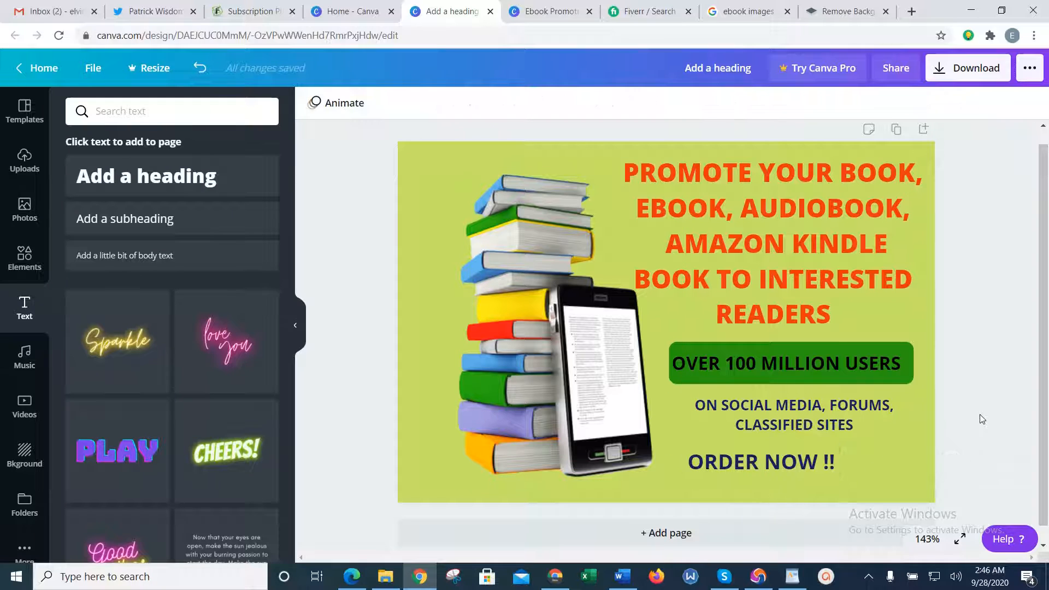
left_click(778, 469)
mouse_move(770, 465)
left_mouse_down()
mouse_move(782, 470)
mouse_move(772, 470)
left_mouse_up()
left_click(970, 346)
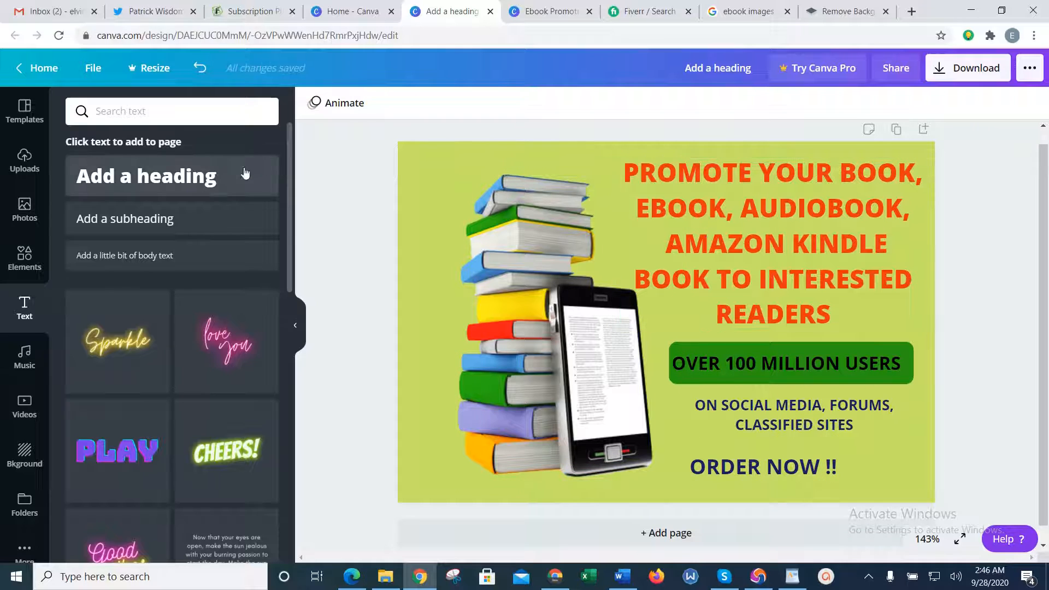
Search Google Images for "100% GUARANTEED LOGO" in a new browser tab, look over the badges and return to the Canva design.
left_click(27, 176)
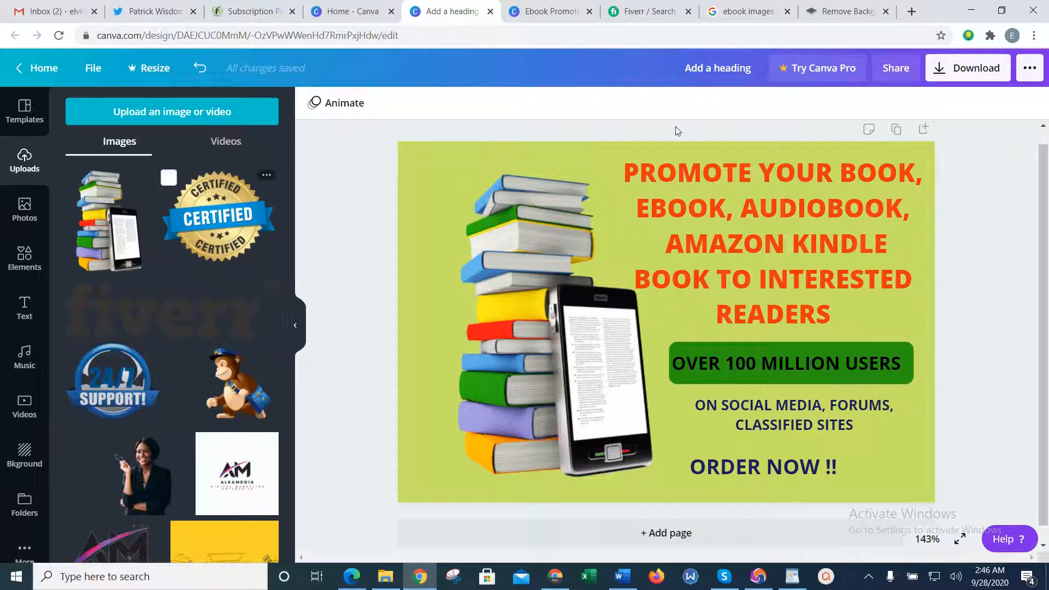
left_click(911, 11)
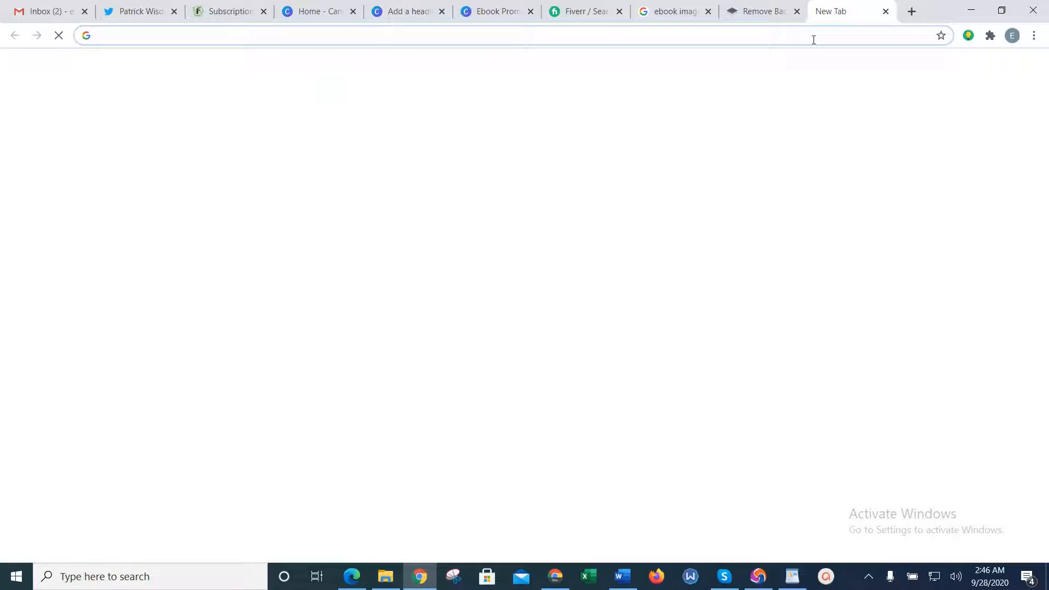
left_click(814, 39)
type("100")
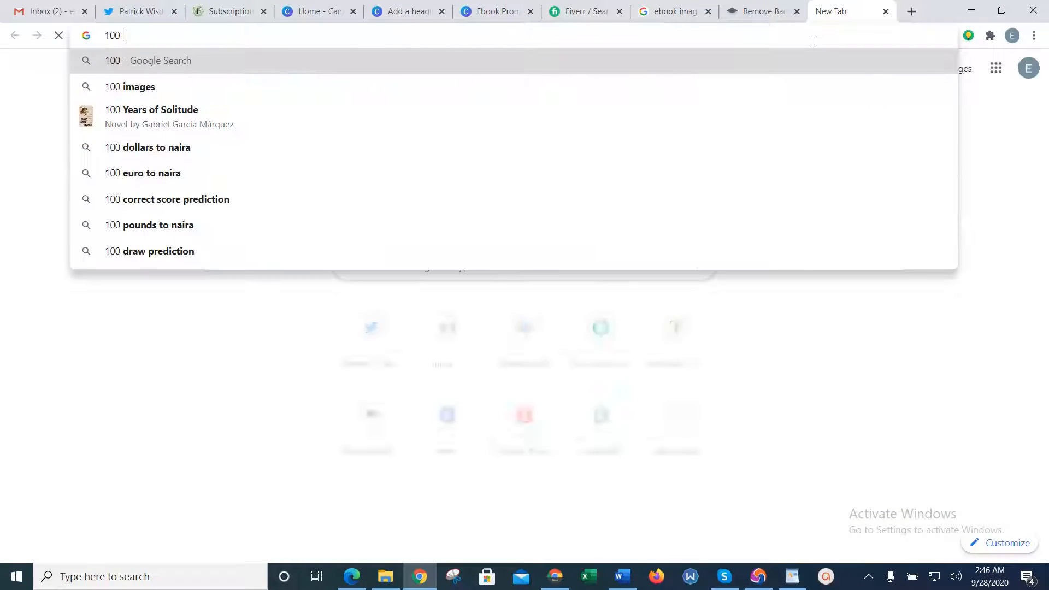
key("BackSpace")
type("% GU")
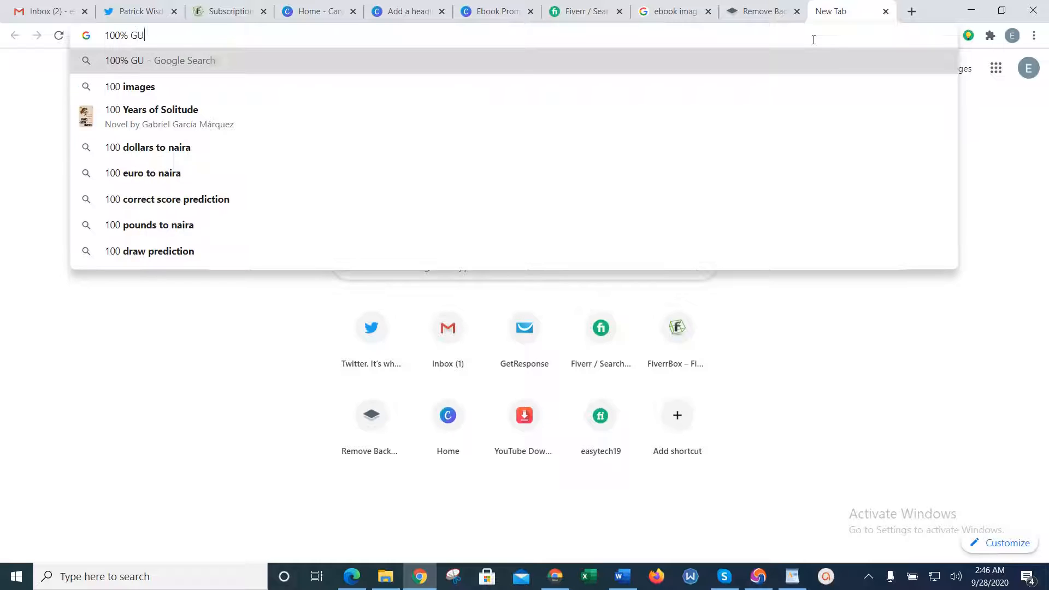
type("ARANTEED")
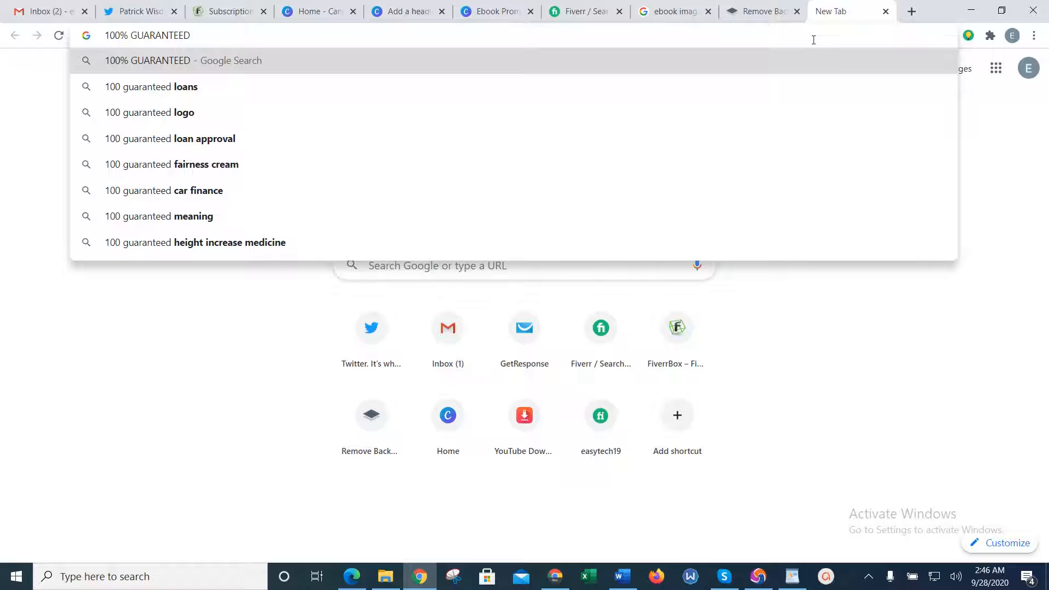
type(" LOGO")
key("Return")
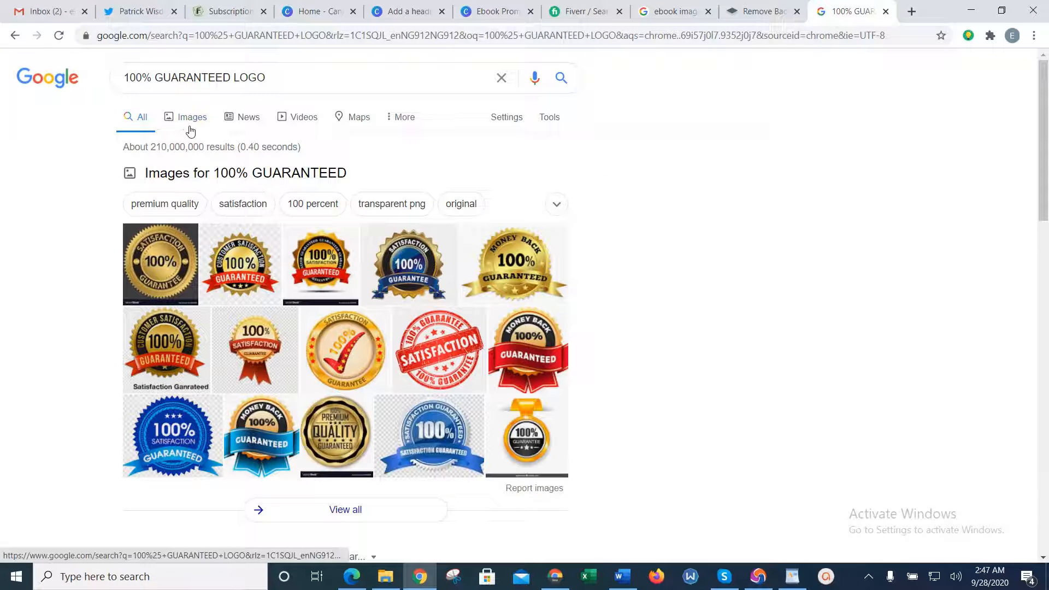
left_click(190, 131)
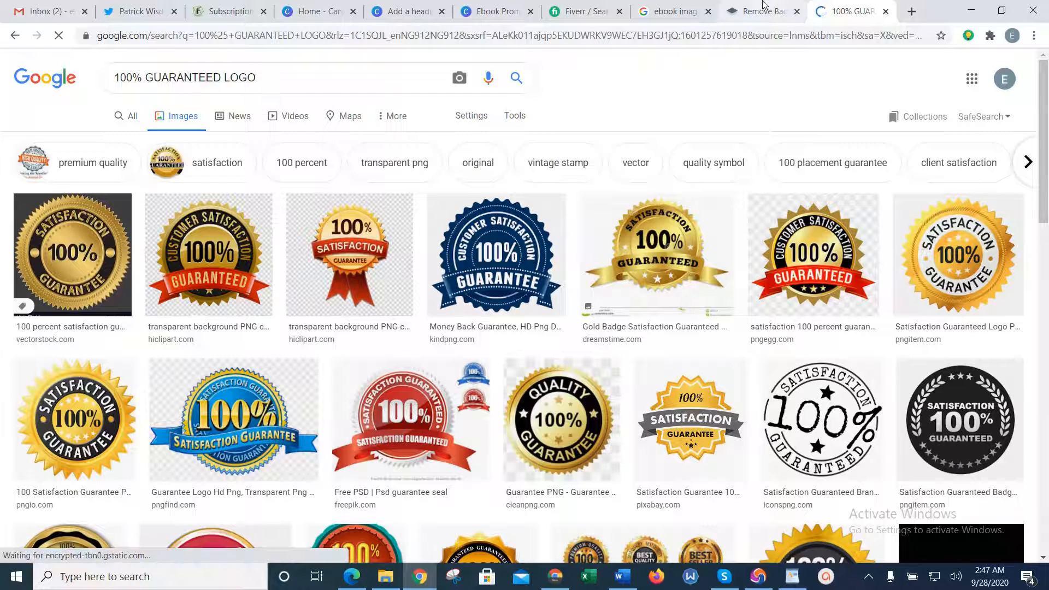
left_click(885, 11)
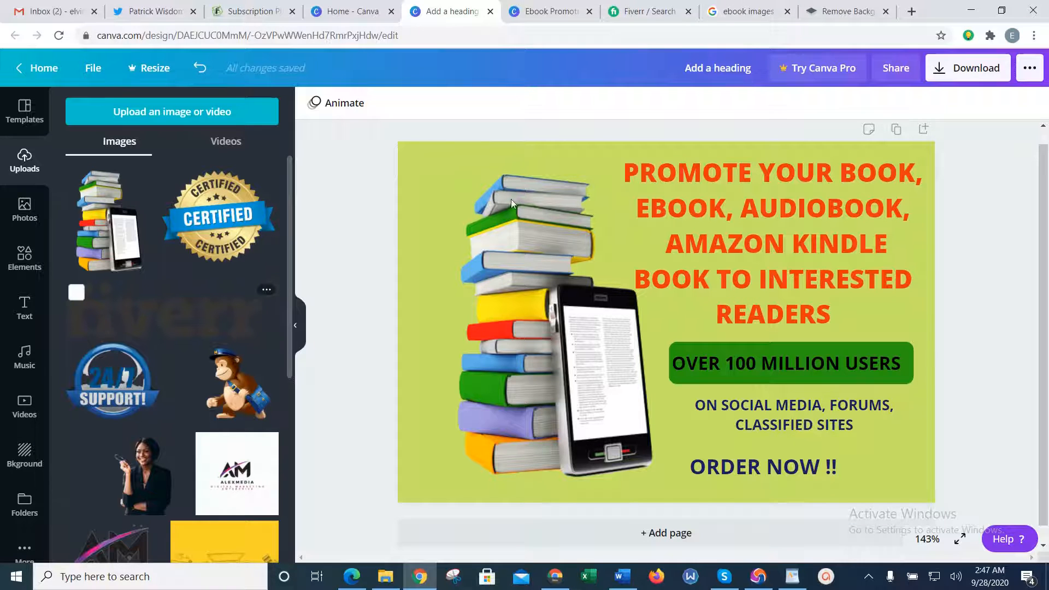
Search Google Images for "FIVERR BADGE" in a new browser tab, preview several Fiverr logos and return to the Canva design.
left_click(919, 12)
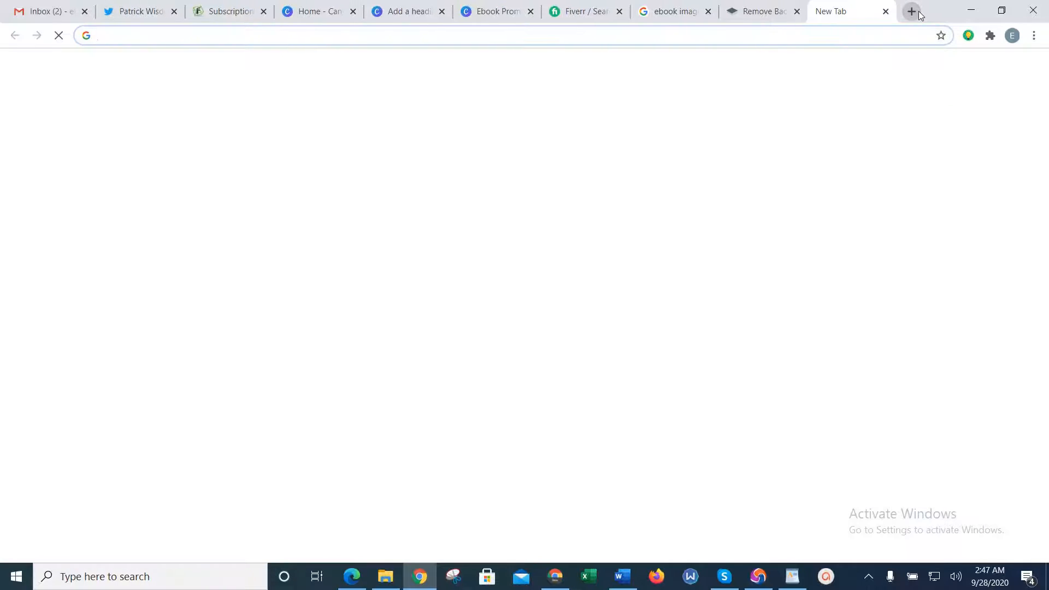
type("FIVERR")
key("BackSpace")
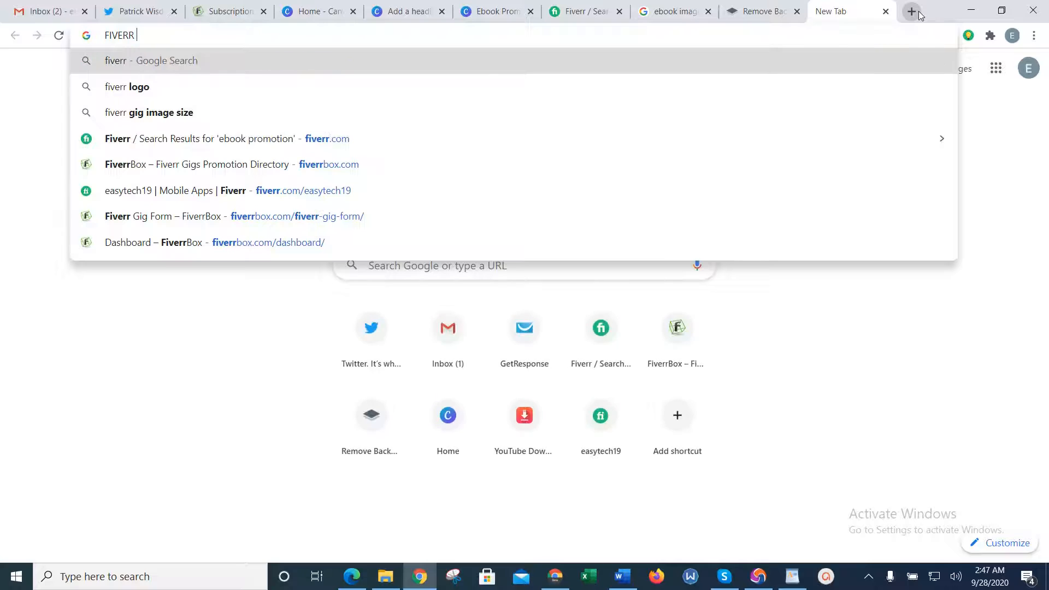
type("BADGE")
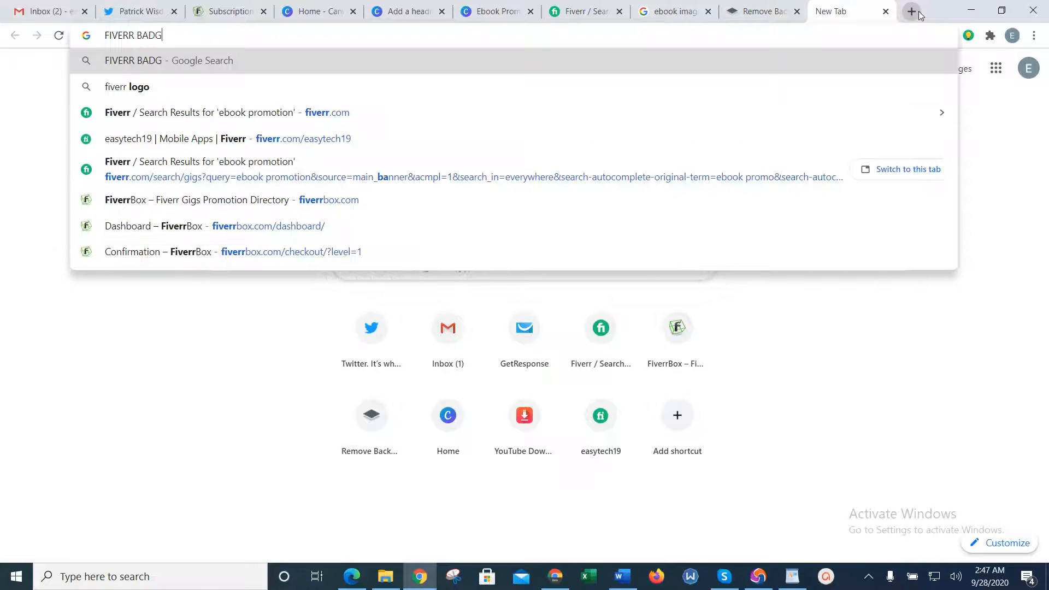
key("Return")
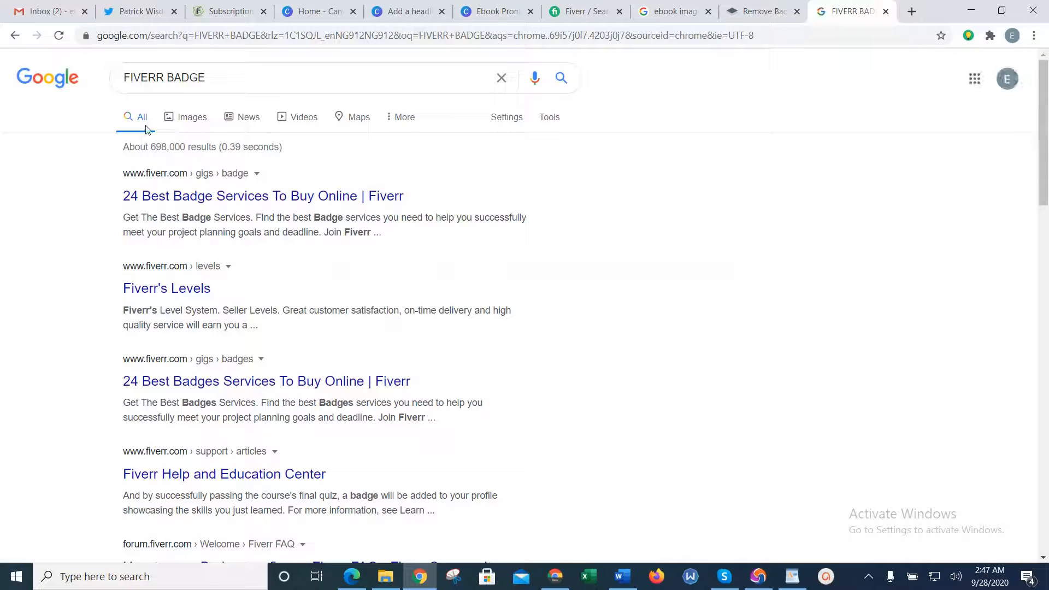
left_click(185, 118)
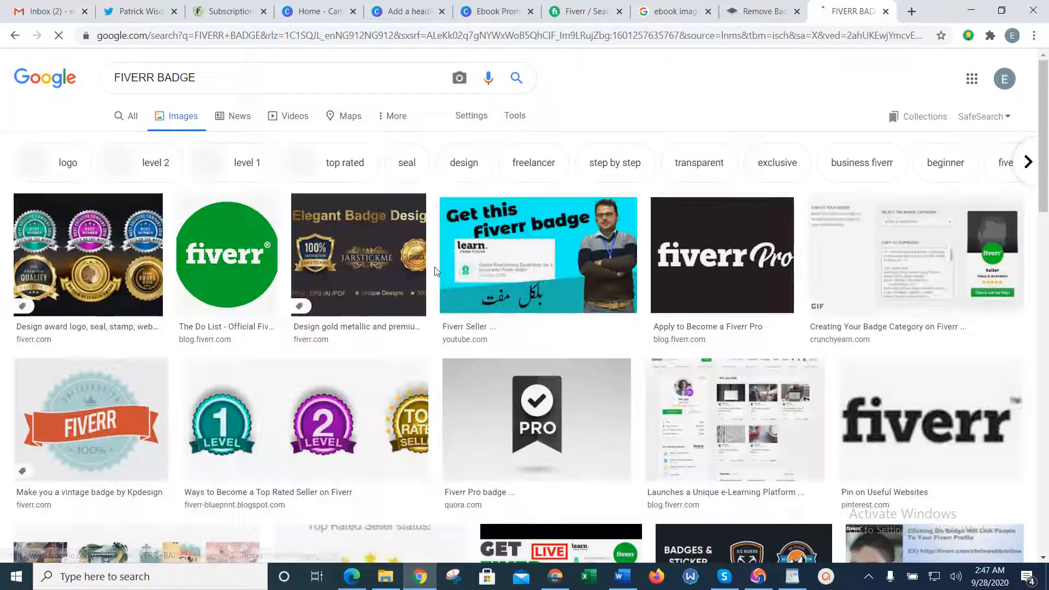
left_click(929, 421)
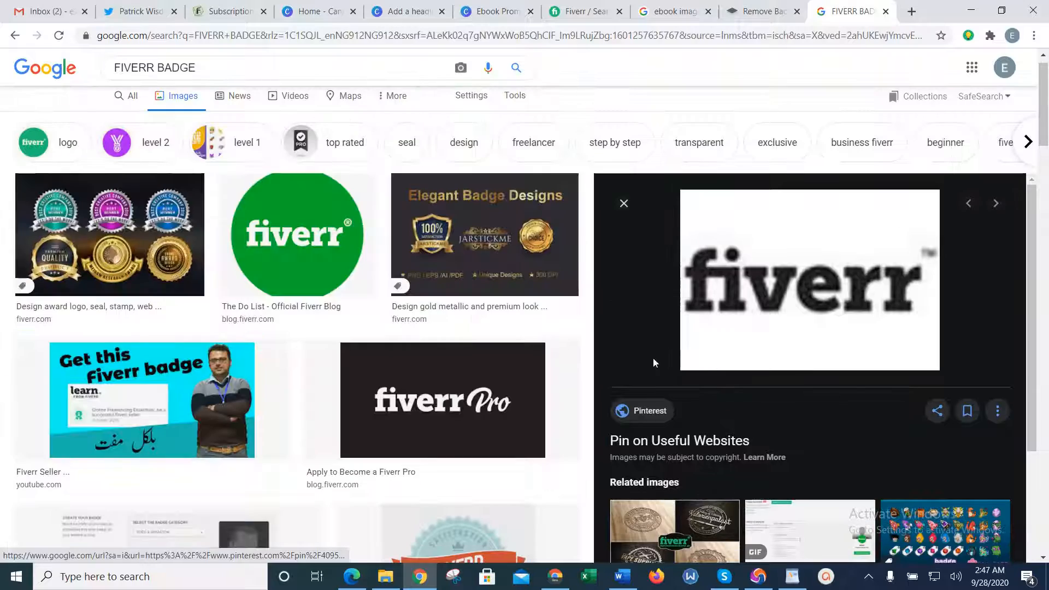
left_click(433, 386)
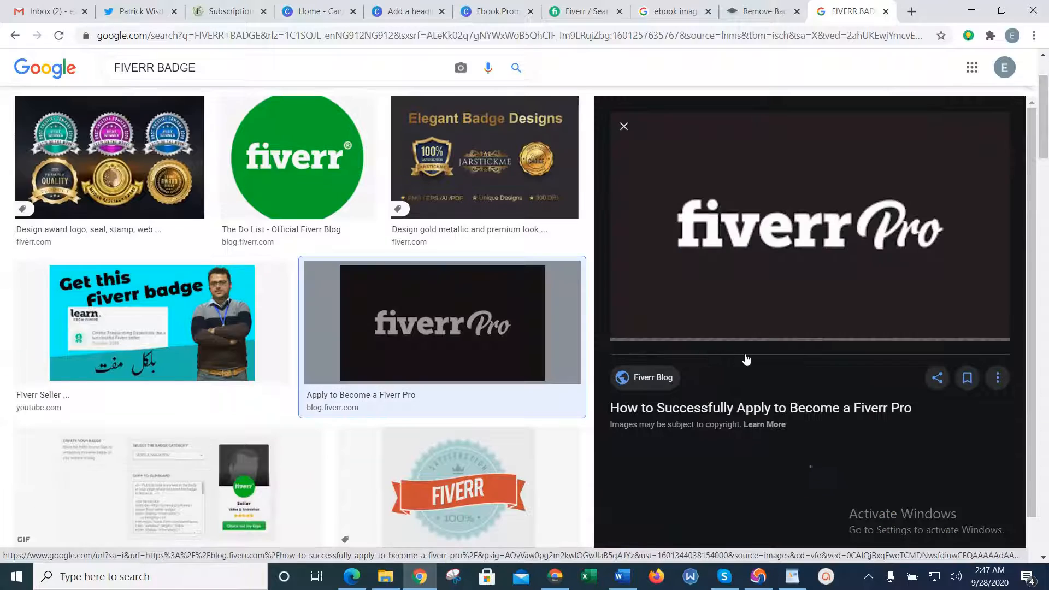
left_click_drag(1048, 131, 1047, 234)
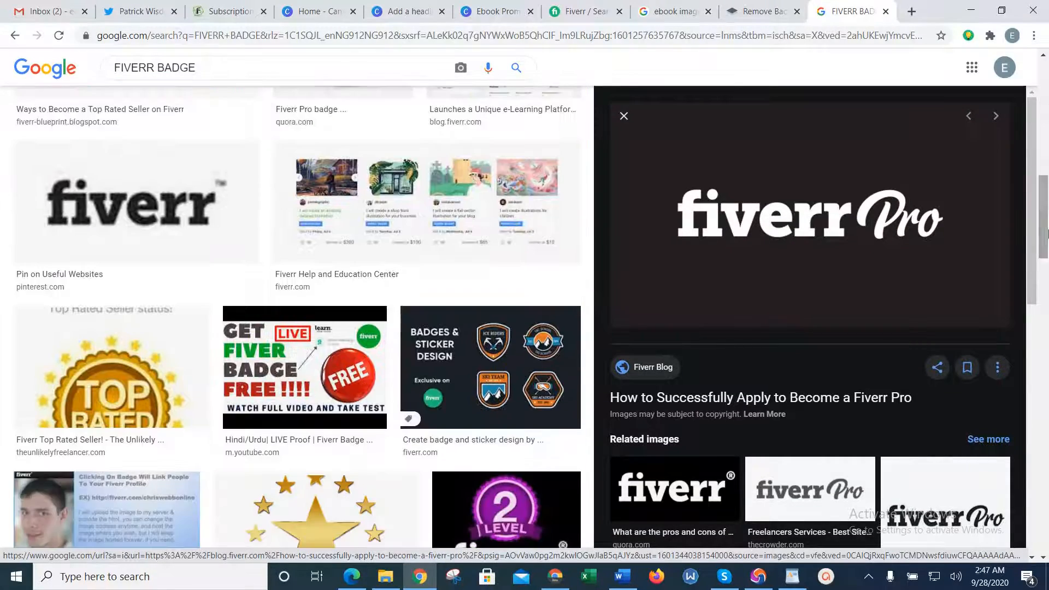
left_click(676, 491)
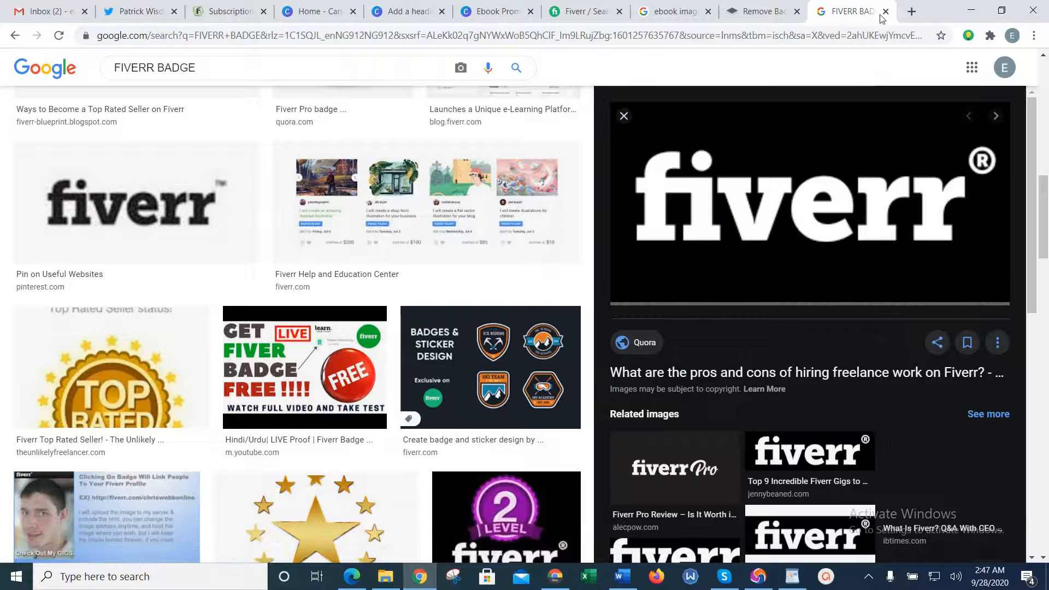
left_click(886, 11)
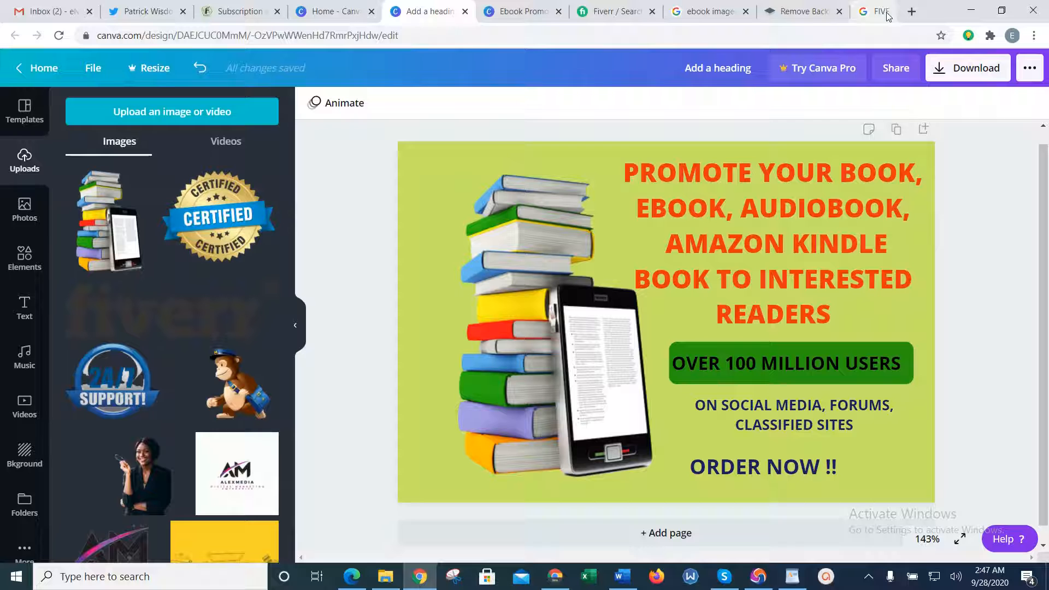
left_click(153, 297)
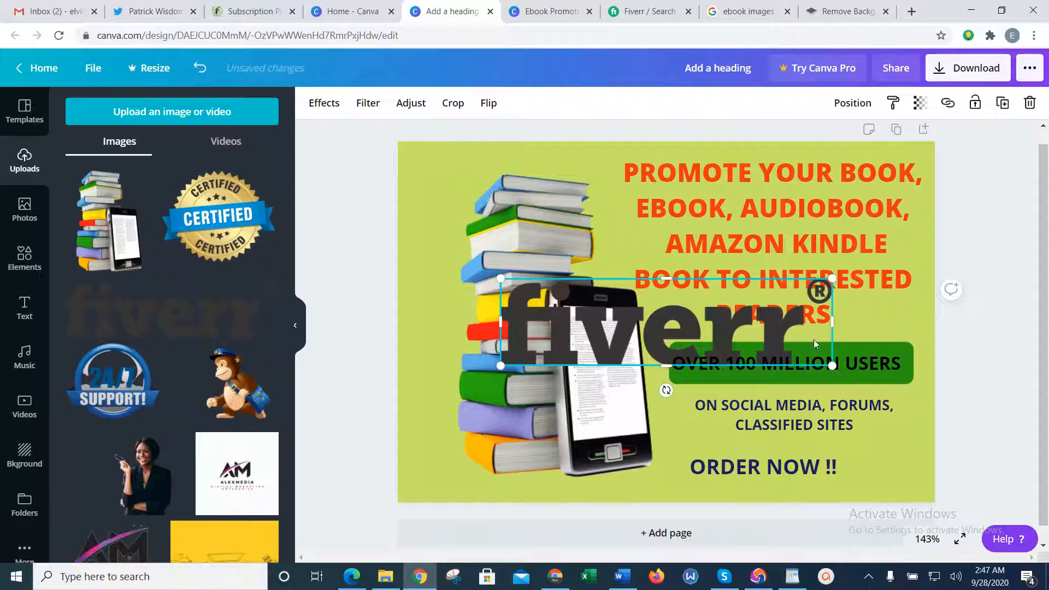
left_click_drag(799, 348, 659, 320)
left_click_drag(580, 320, 479, 174)
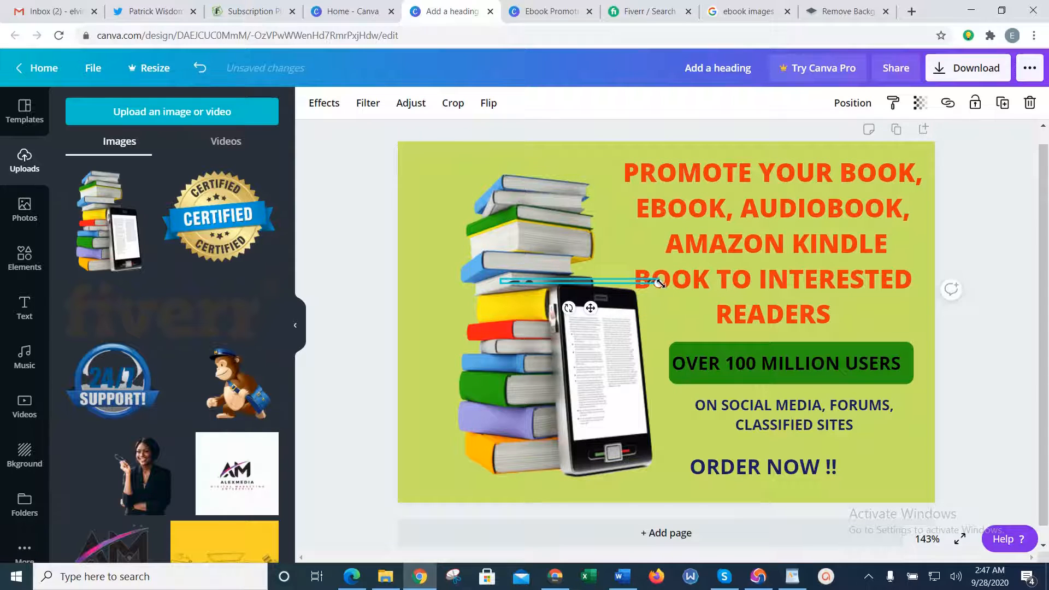
left_click_drag(661, 291, 697, 339)
right_click(618, 281)
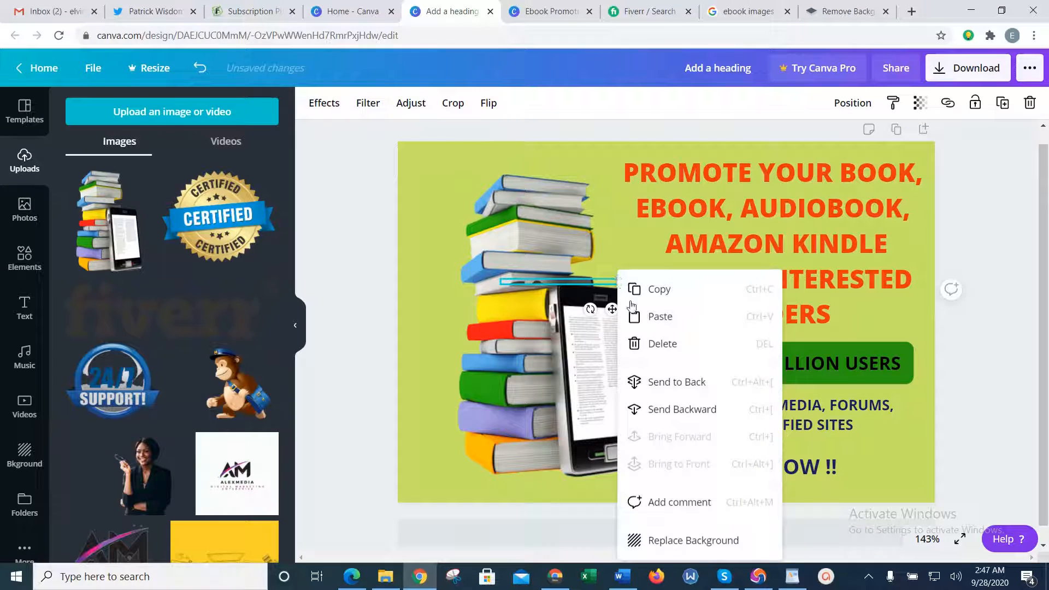
left_click(655, 345)
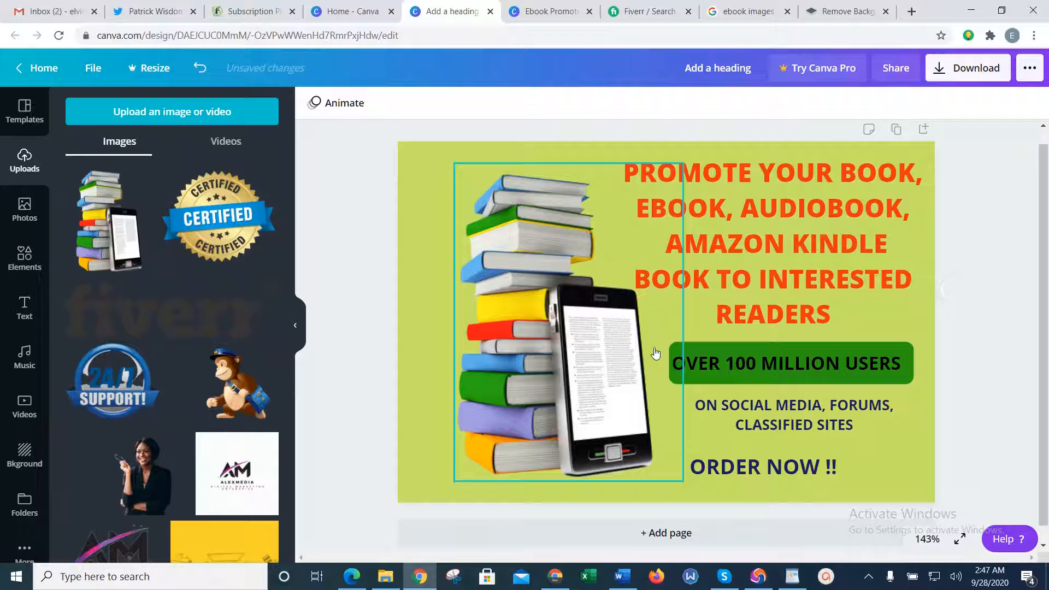
Add the uploaded Fiverr logo to the design, scale it to roughly half size and place it in the design's upper-left corner.
left_click(159, 311)
left_click_drag(617, 315, 502, 165)
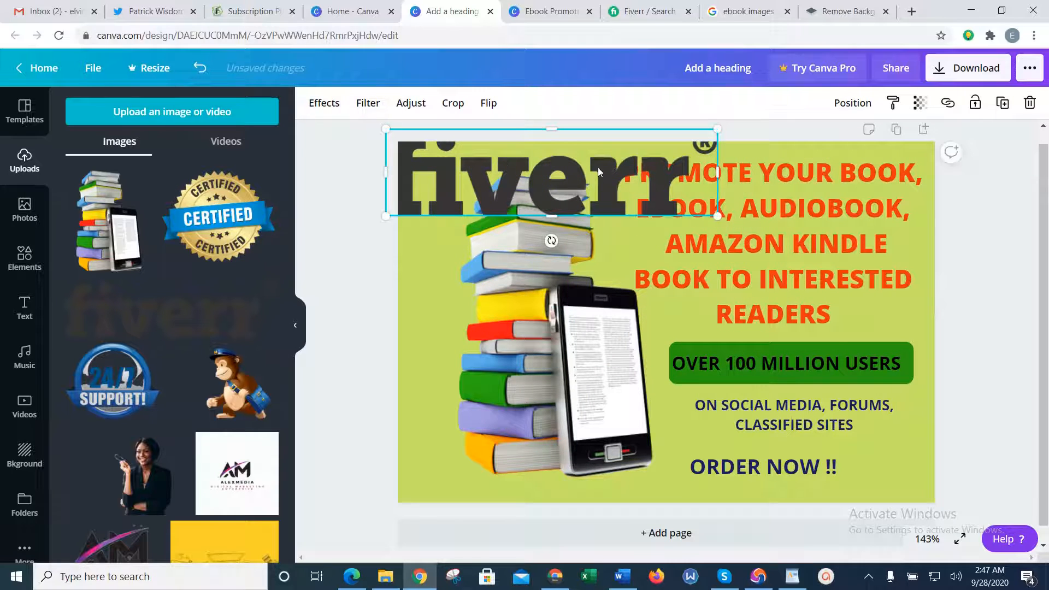
left_click_drag(393, 134, 478, 156)
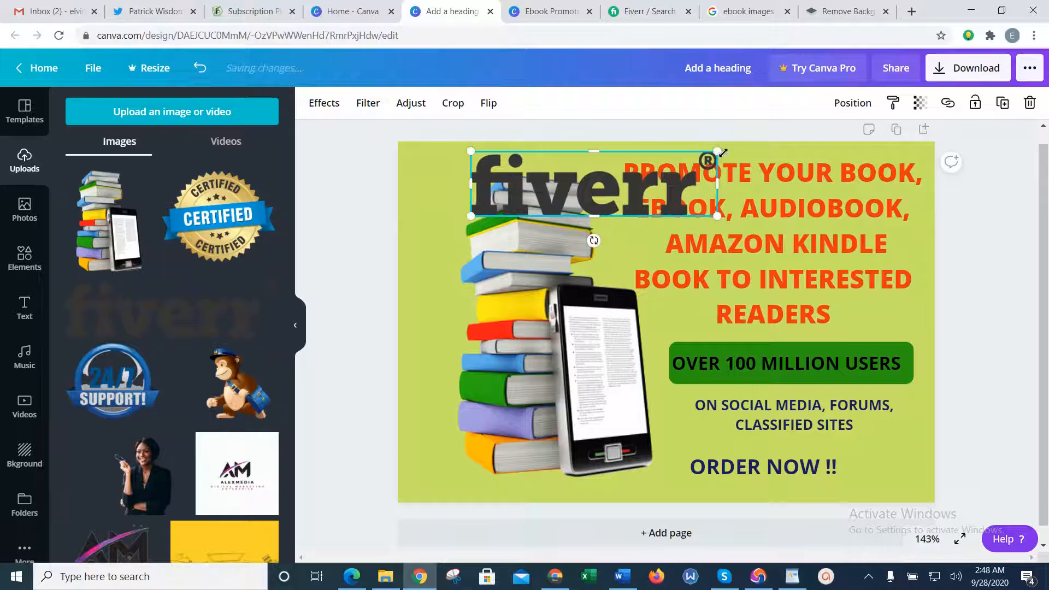
left_click_drag(713, 153, 622, 178)
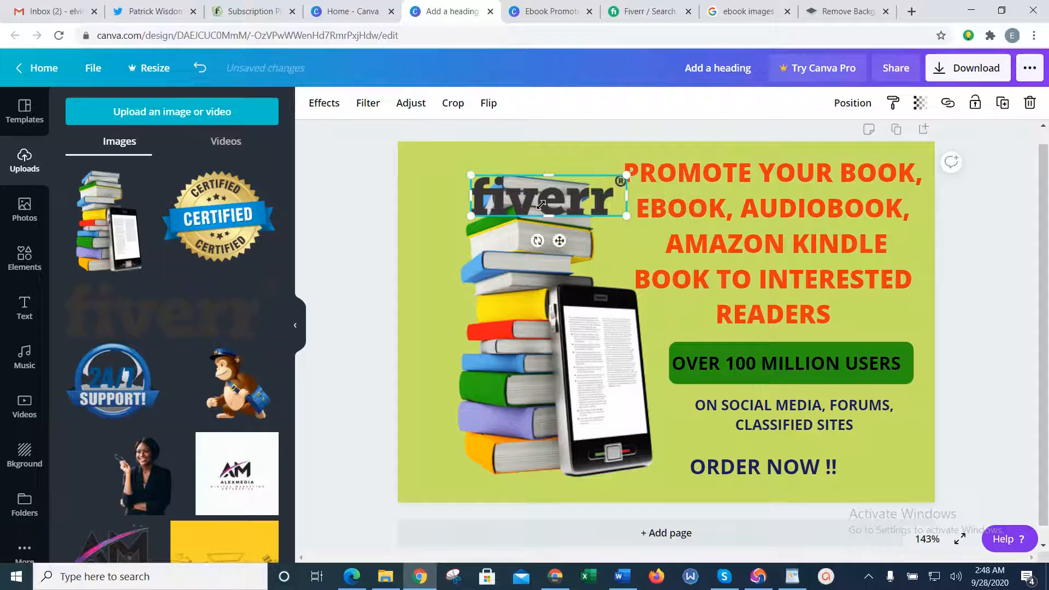
left_click_drag(522, 188, 443, 162)
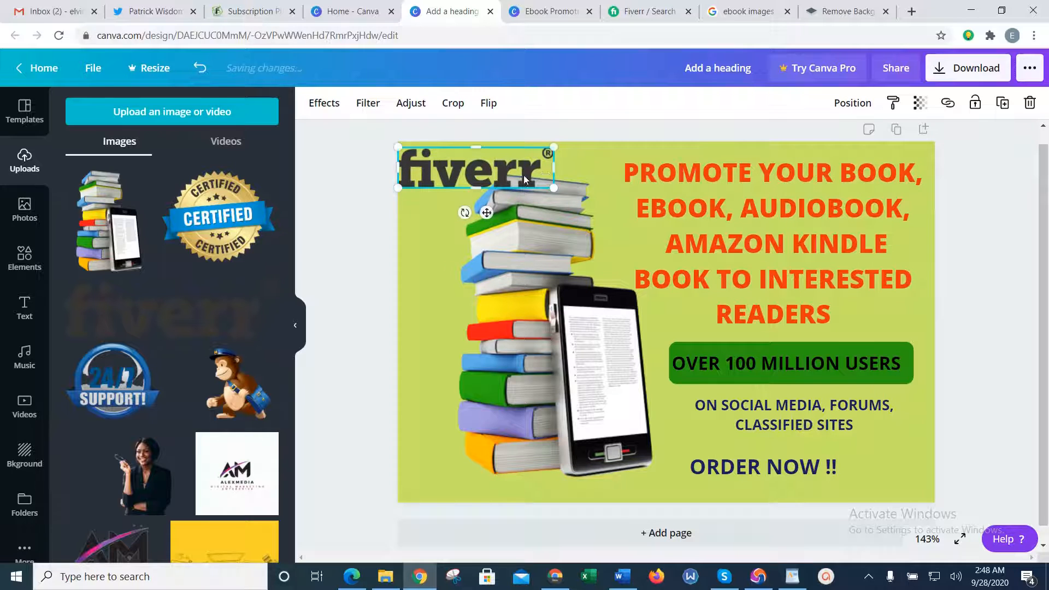
Shrink the Fiverr logo further and reposition it so it fits in the design's corner above the book stack.
left_click_drag(552, 186, 533, 175)
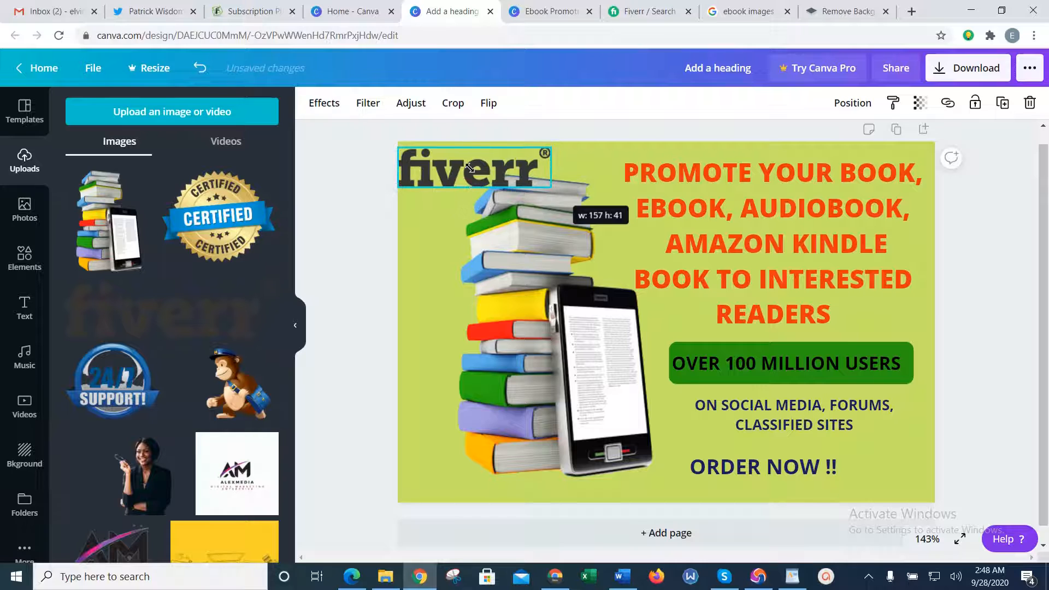
left_click_drag(470, 168, 480, 166)
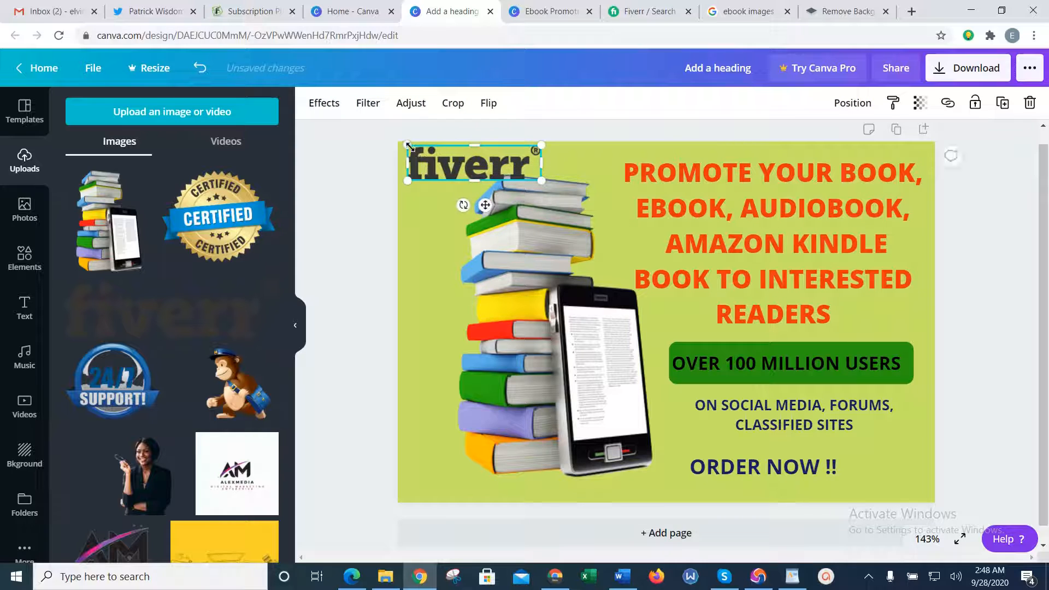
left_click_drag(409, 145, 430, 166)
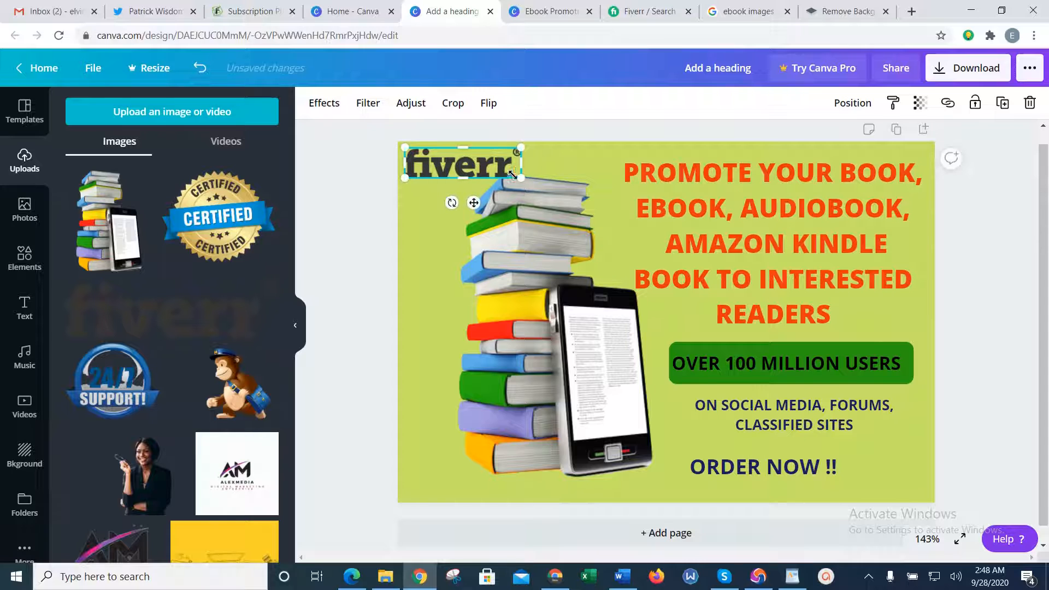
left_click_drag(521, 176, 509, 173)
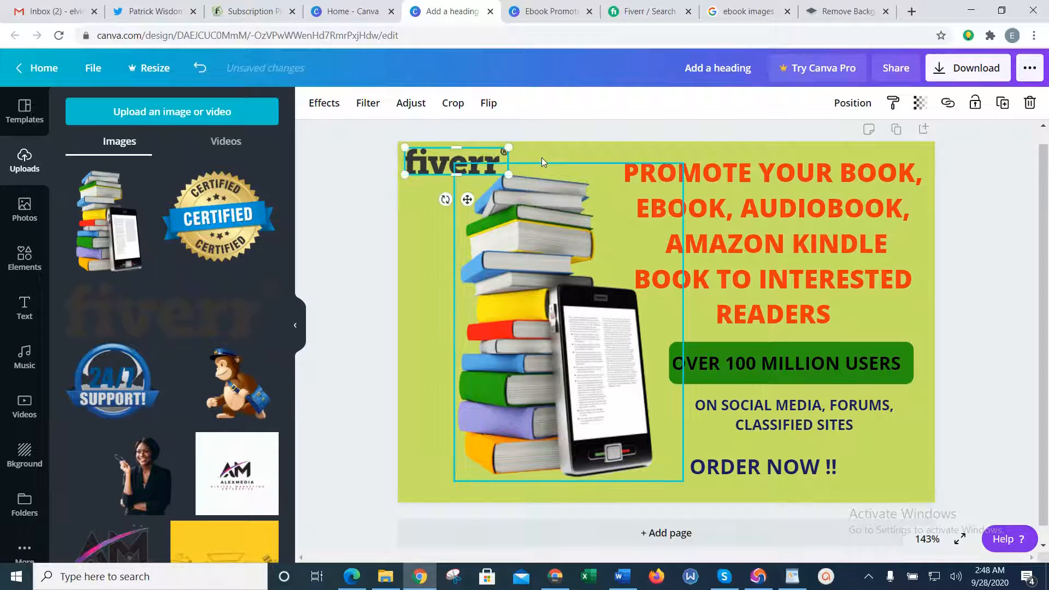
left_click(542, 157)
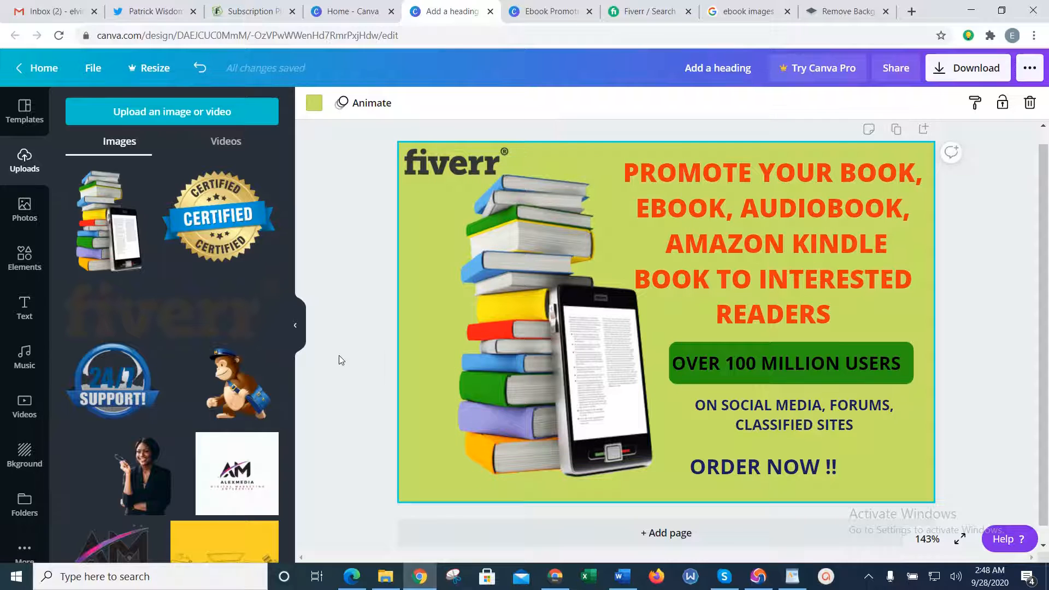
Try flipping the book-stack image horizontally and vertically, and return it to its original orientation.
left_click(548, 301)
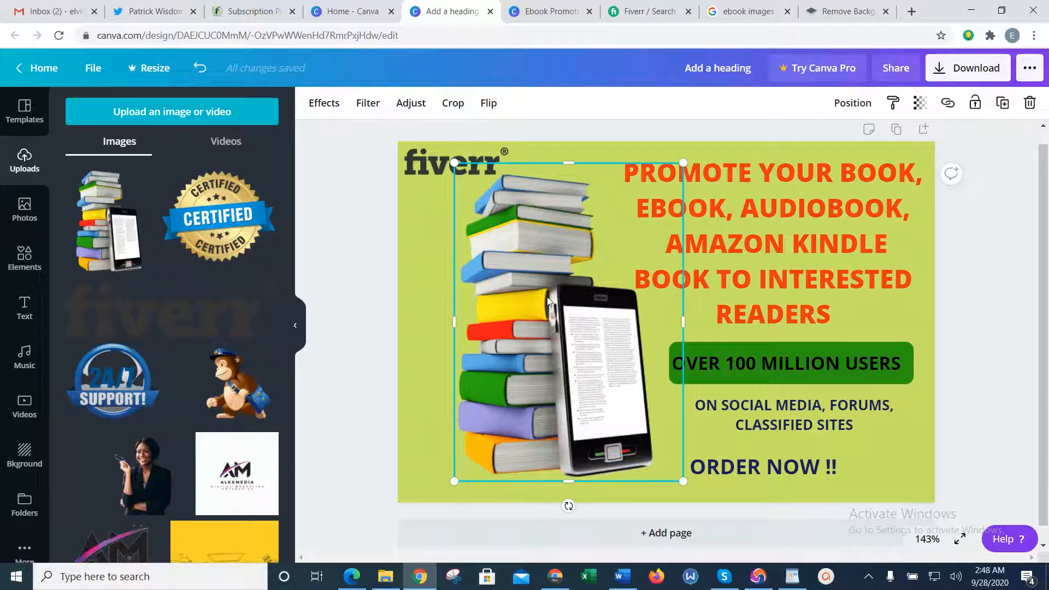
left_click(489, 104)
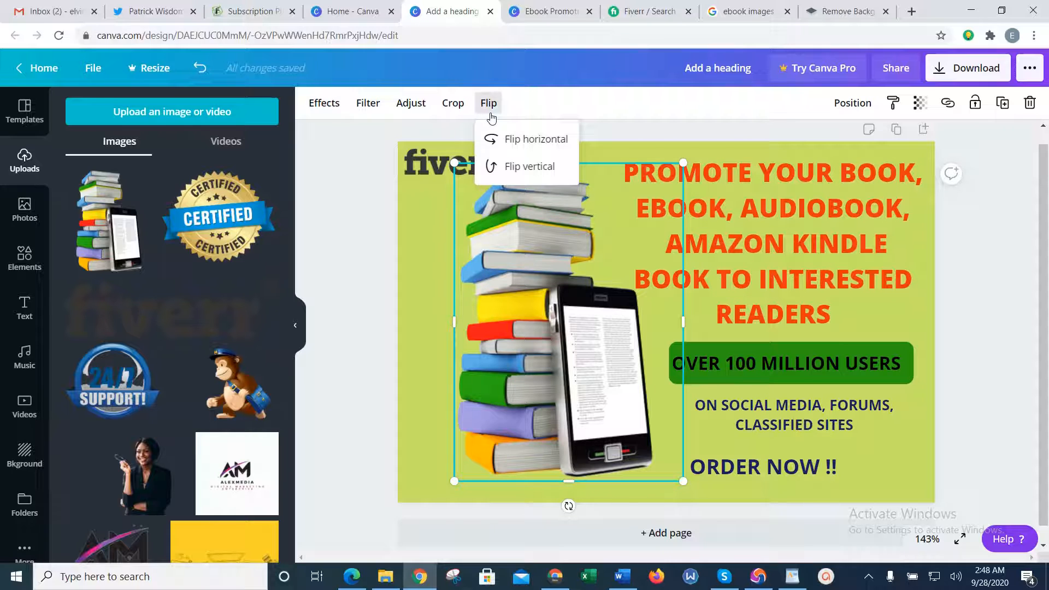
left_click(500, 137)
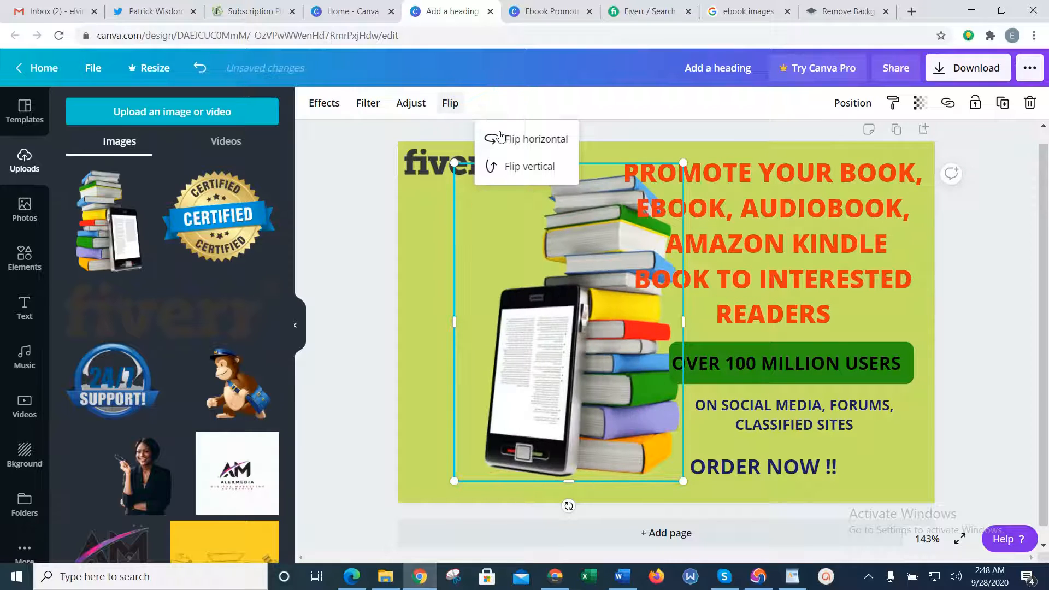
left_click(511, 168)
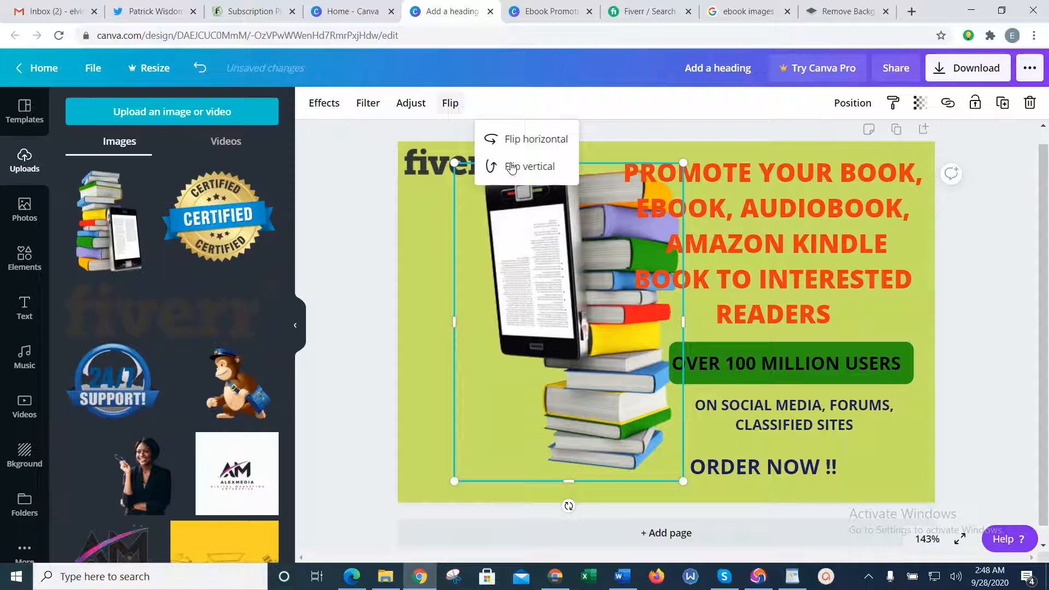
left_click(514, 172)
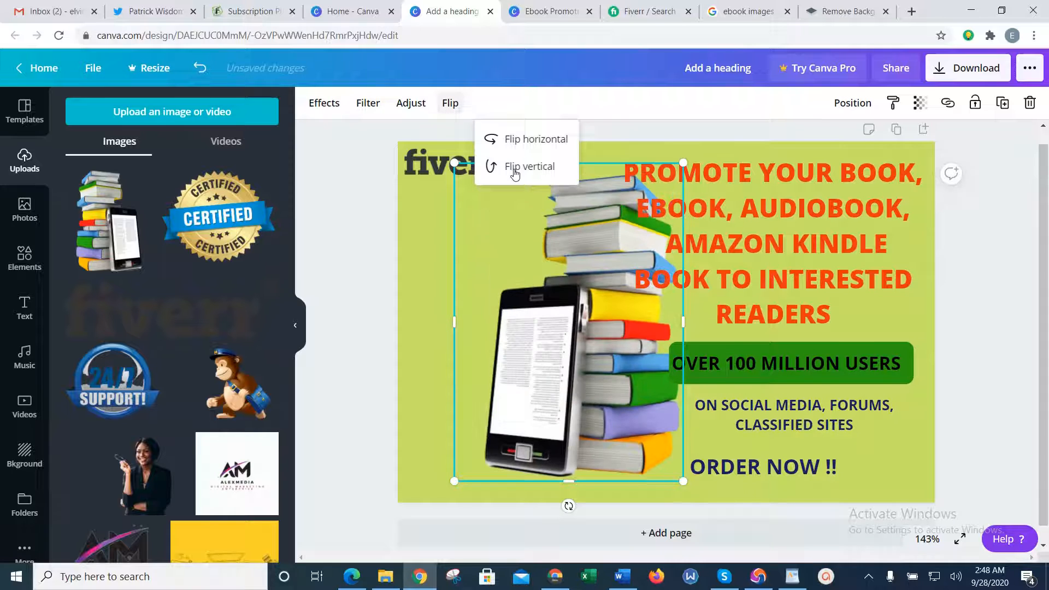
left_click(519, 141)
left_click(370, 242)
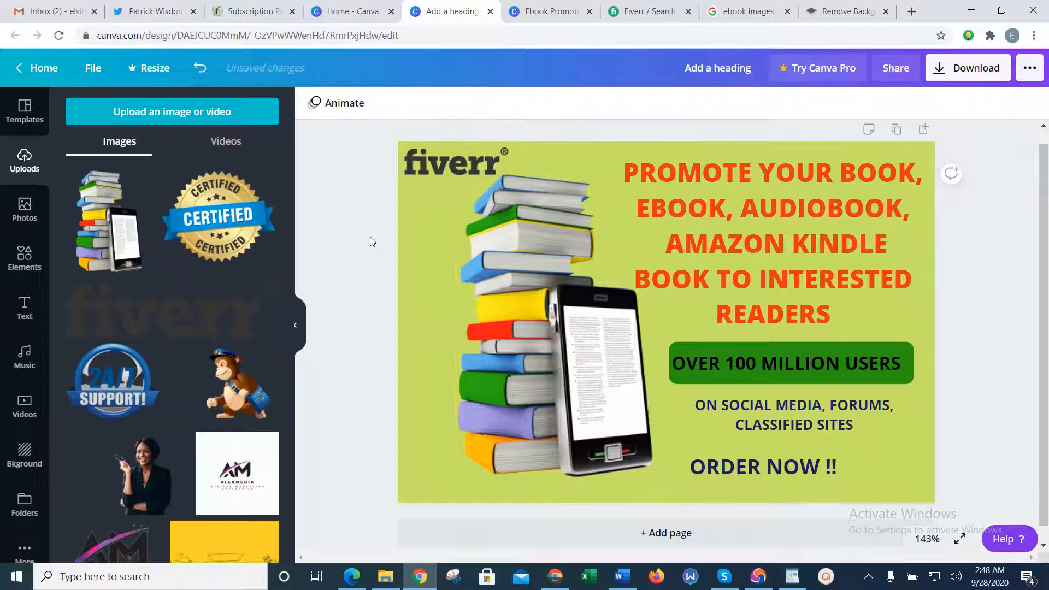
Move the book-stack image slightly down and adjust it sideways so it sits clear below the Fiverr logo.
left_click_drag(539, 250, 522, 257)
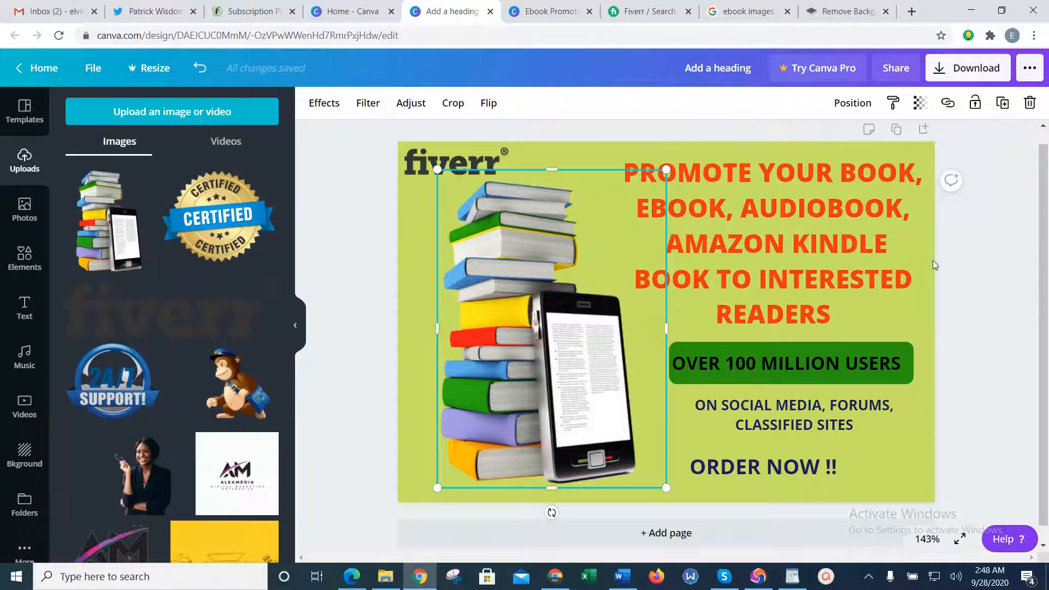
left_click(1002, 283)
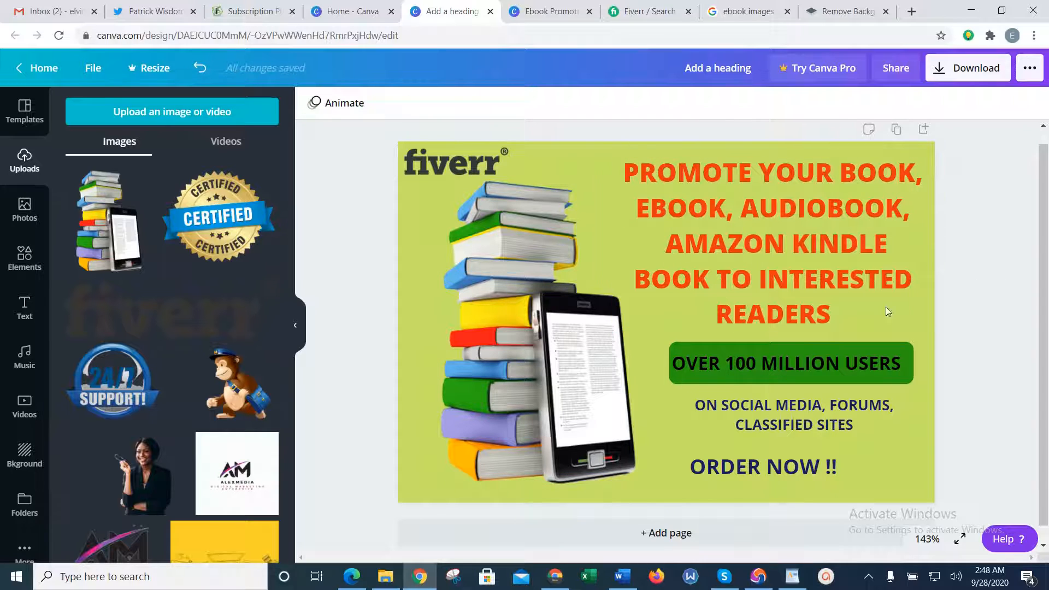
left_click_drag(545, 331, 556, 331)
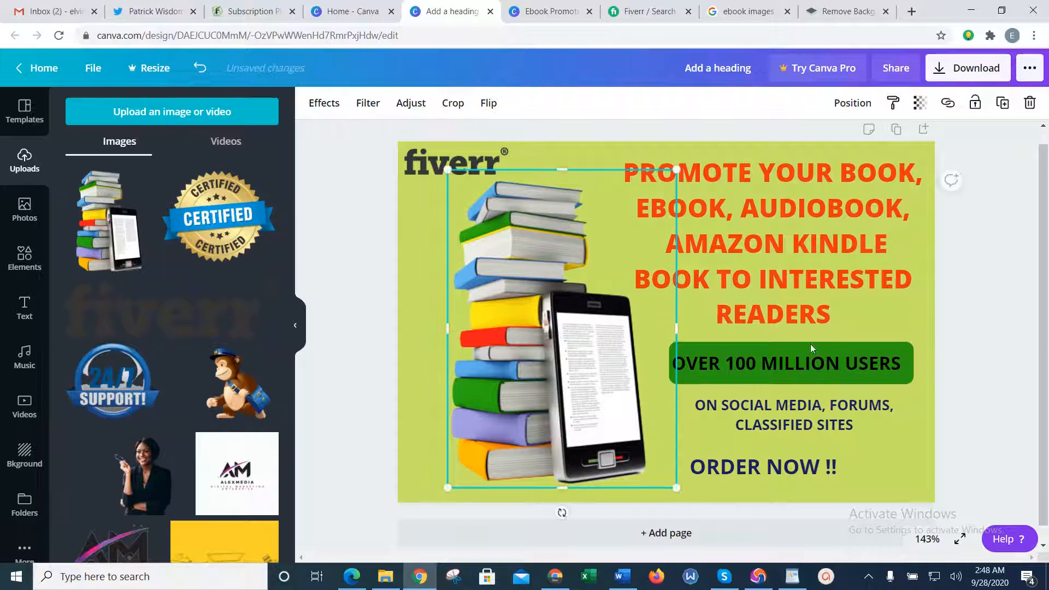
left_click(987, 281)
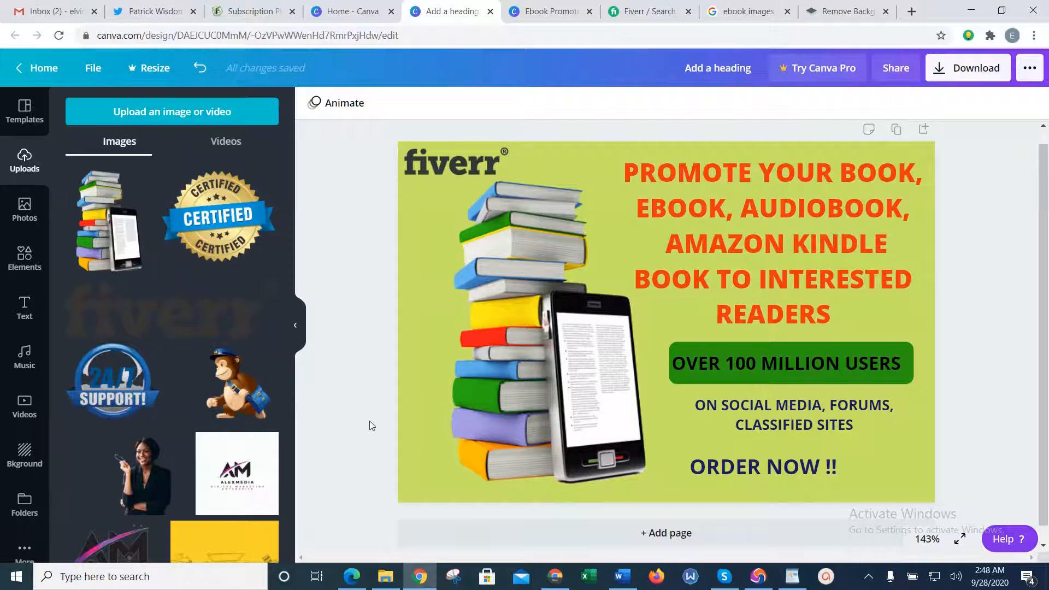
Switch to the finished "Ebook Promotion" design in its own browser tab and deselect its social media text.
left_click(29, 218)
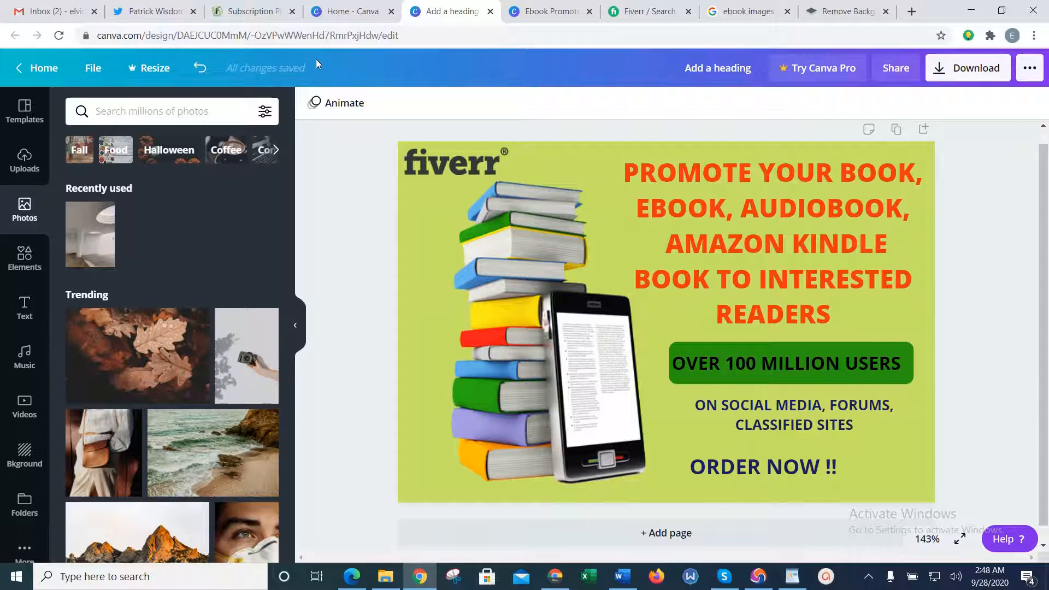
left_click(527, 8)
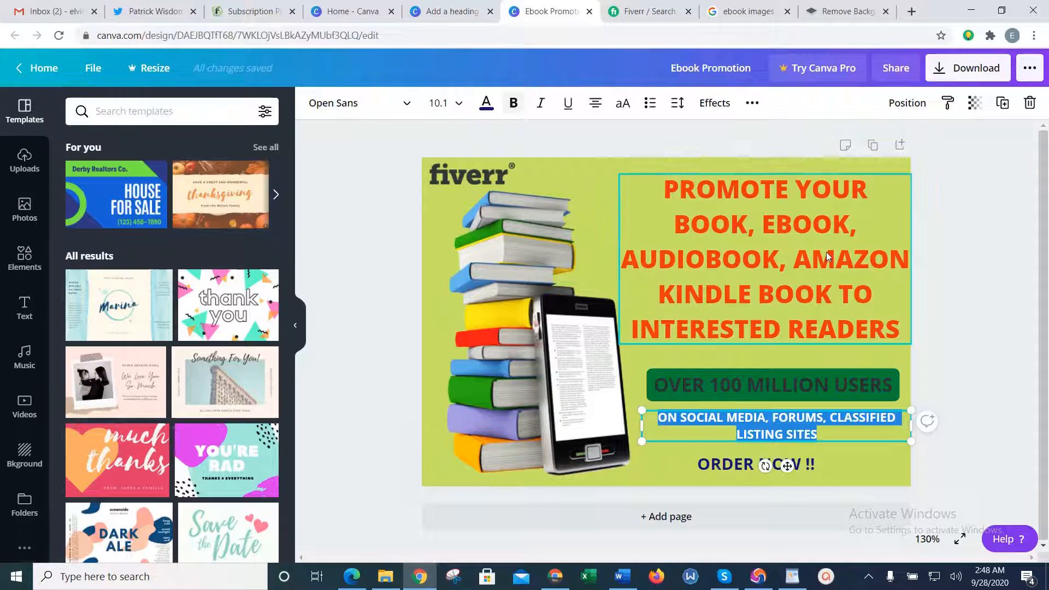
left_click(975, 223)
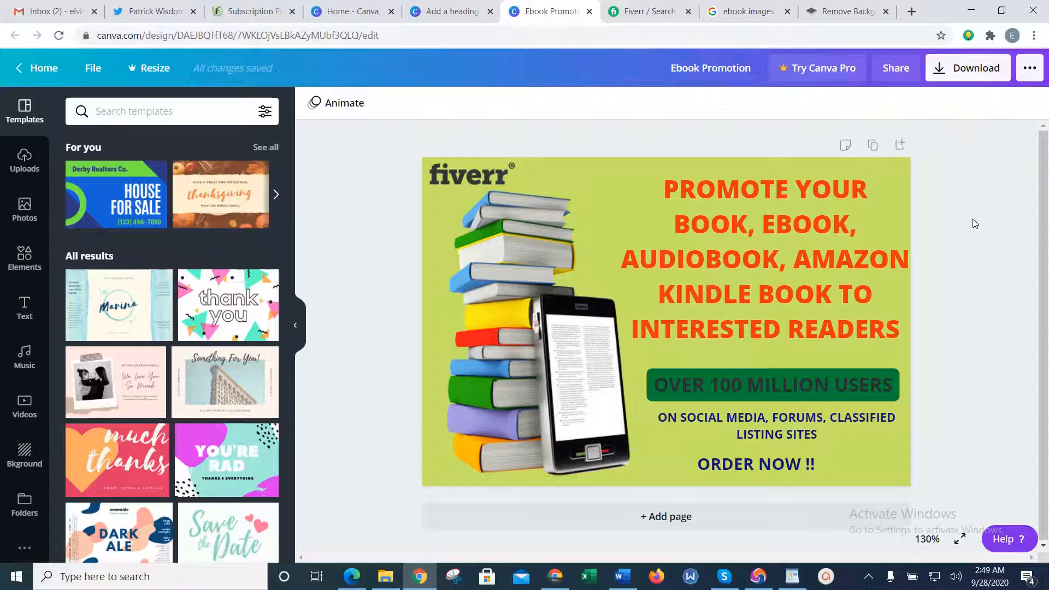
left_click(386, 577)
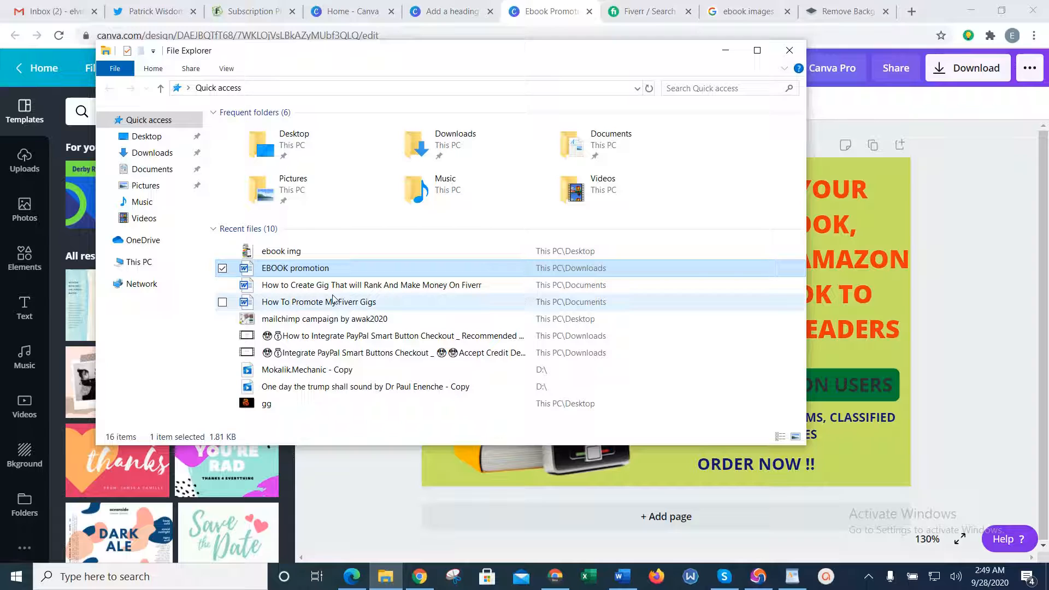
left_click(725, 50)
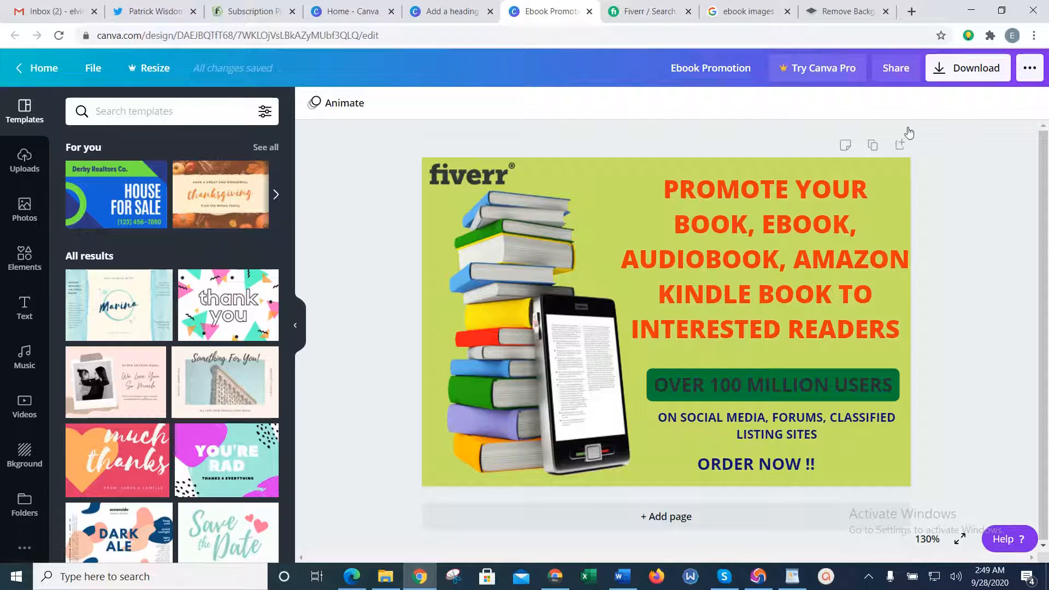
Download the Ebook Promotion design as a JPG and dismiss the post-scheduling offer.
left_click(954, 76)
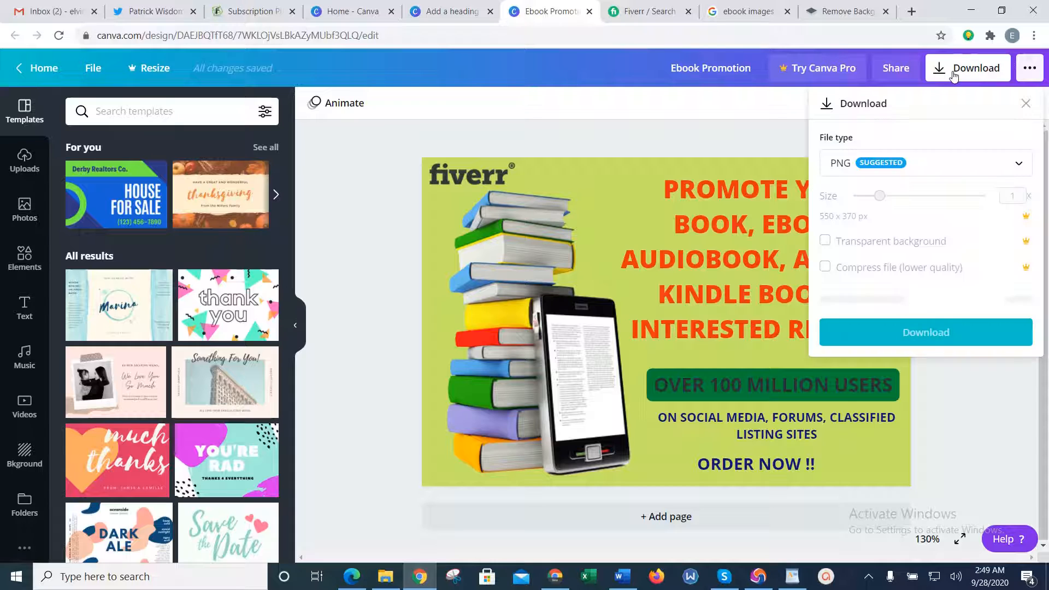
left_click(885, 163)
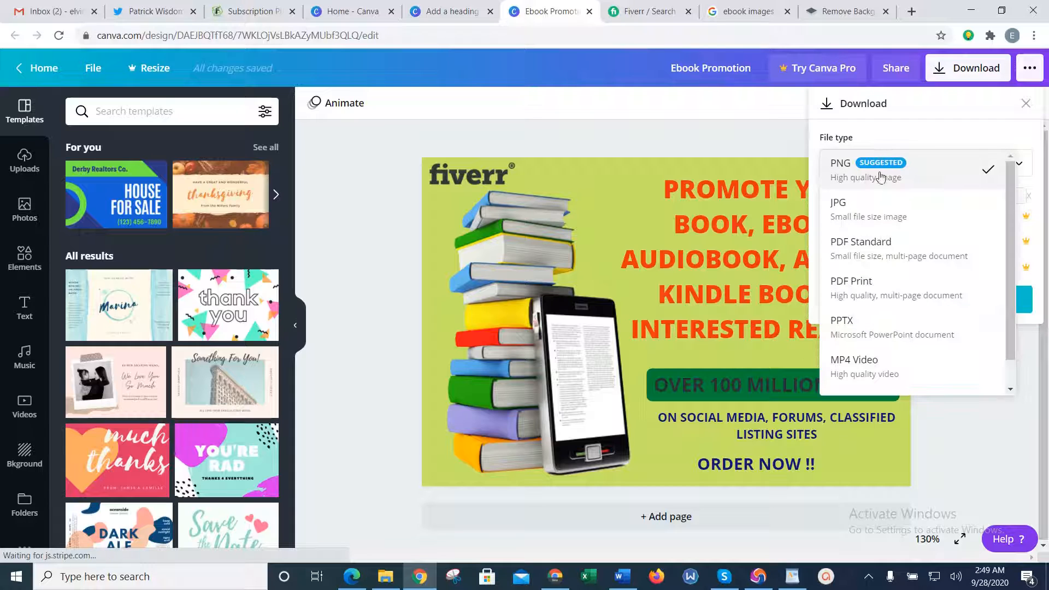
left_click(869, 212)
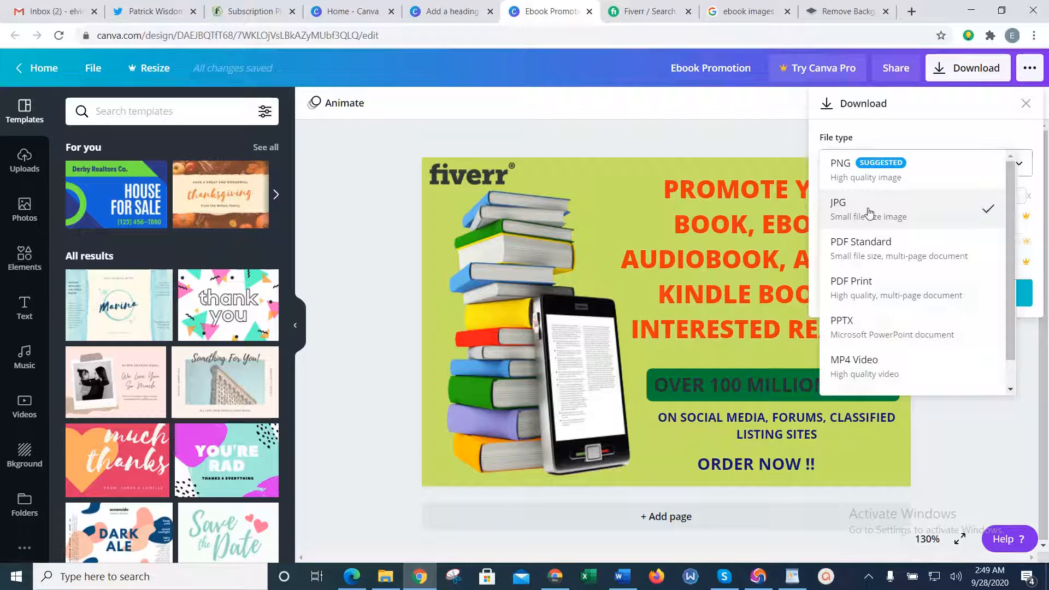
left_click(873, 294)
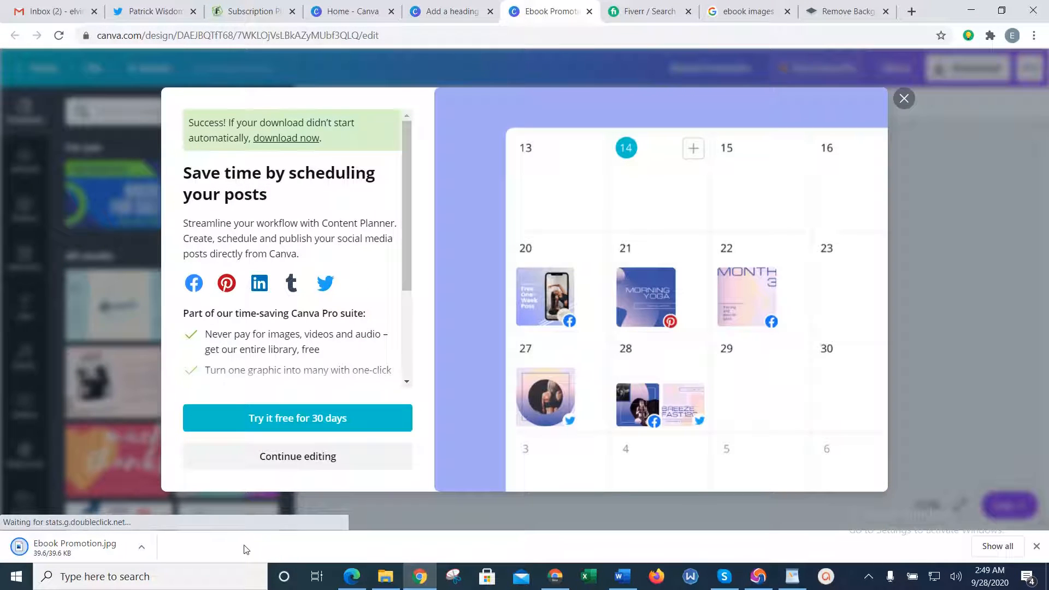
mouse_move(384, 578)
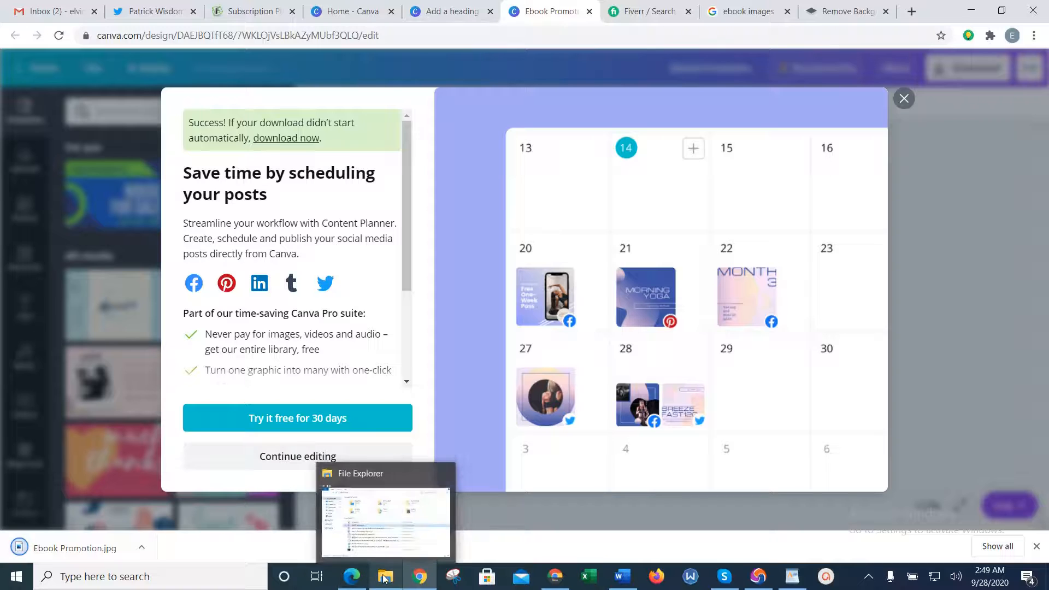
left_click(905, 99)
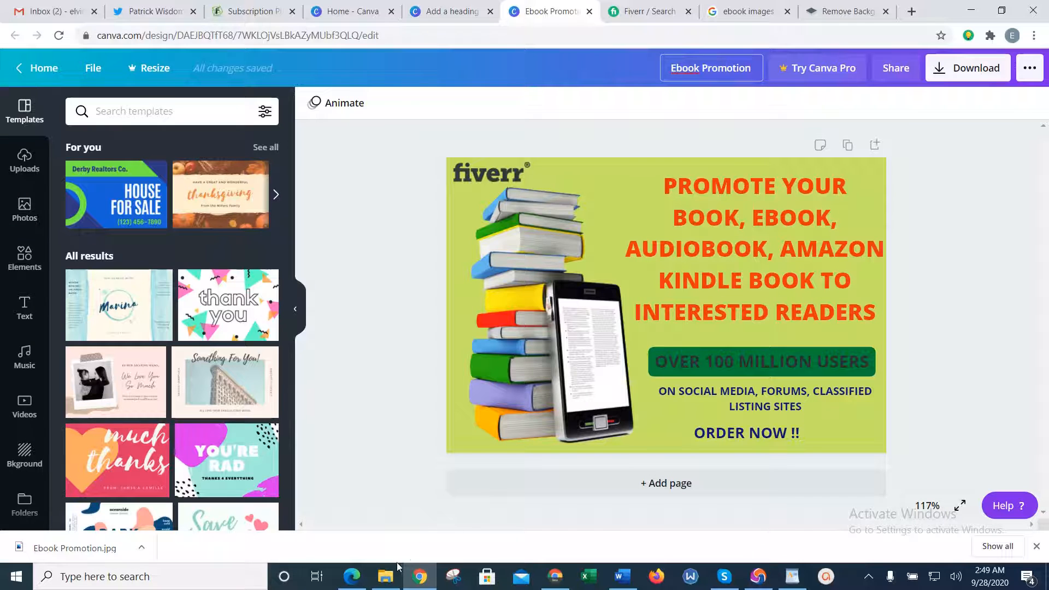
In File Explorer, open the detailed properties of the Ebook Promotion JPG in Downloads and set its rating to five stars.
left_click(386, 575)
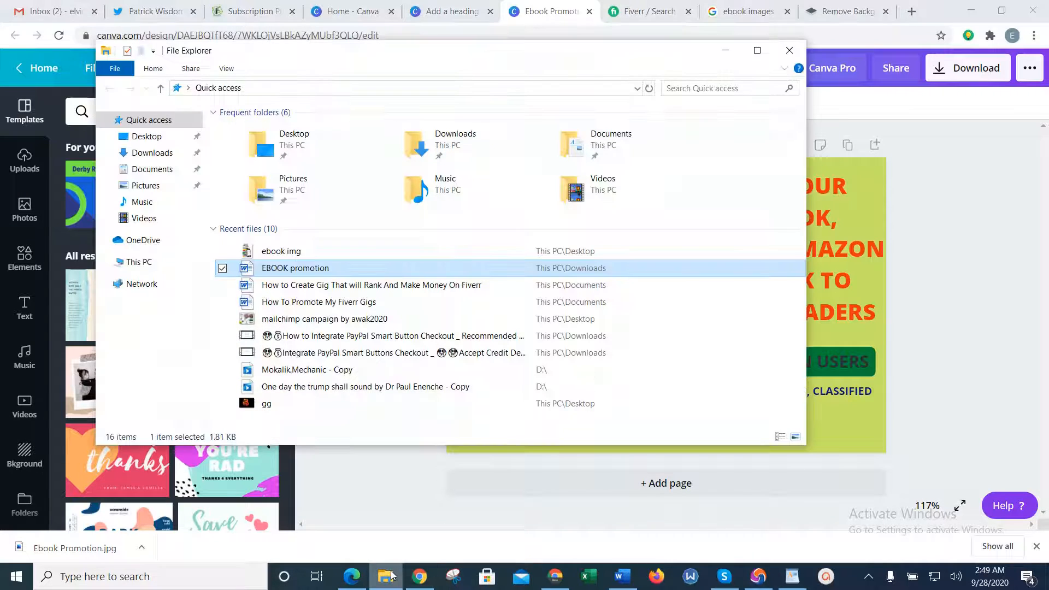
left_click(168, 153)
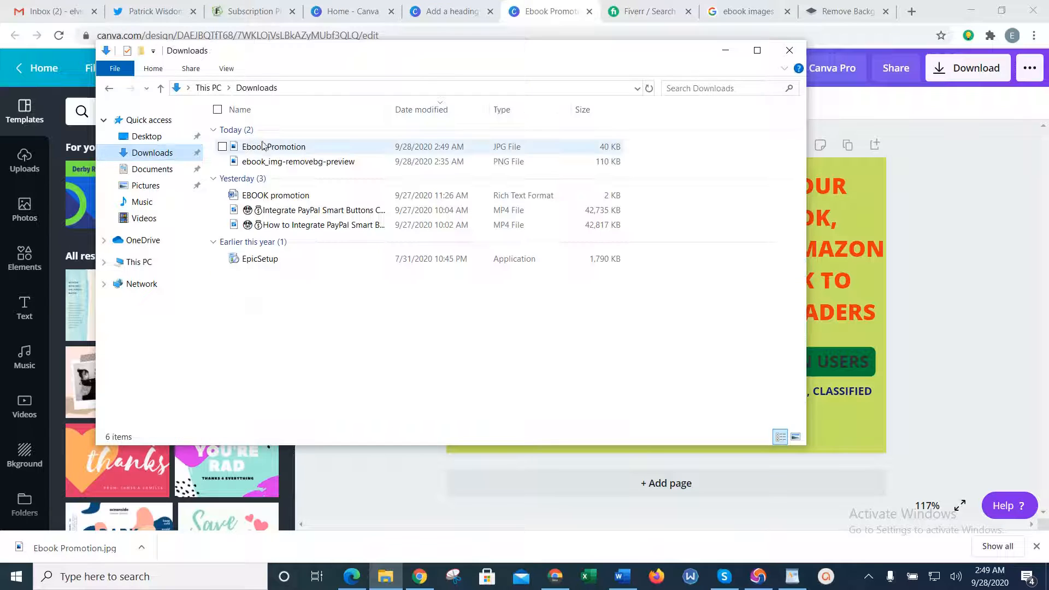
left_click(269, 146)
right_click(269, 146)
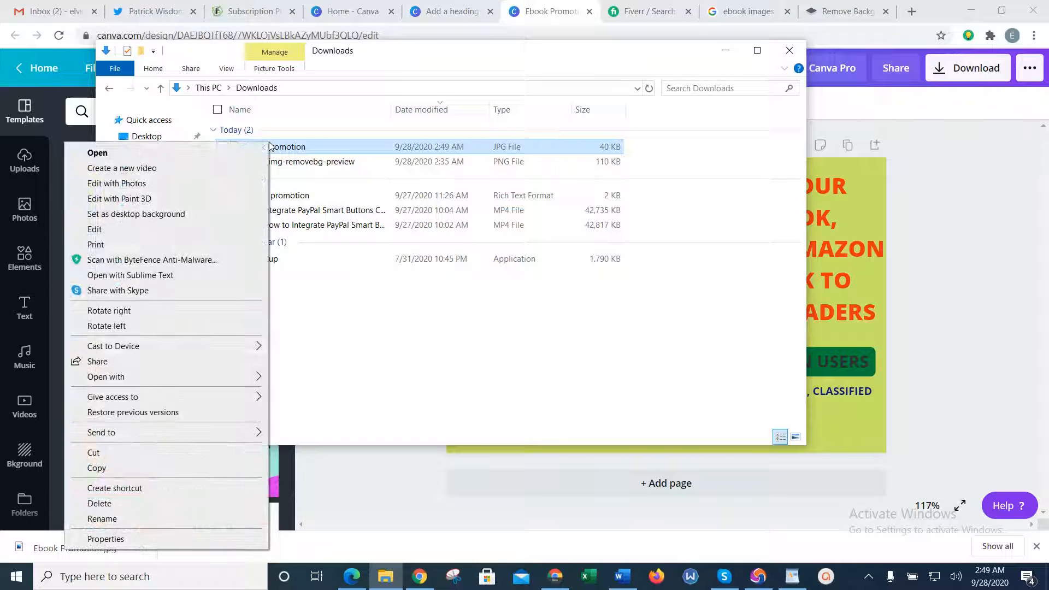
left_click(198, 540)
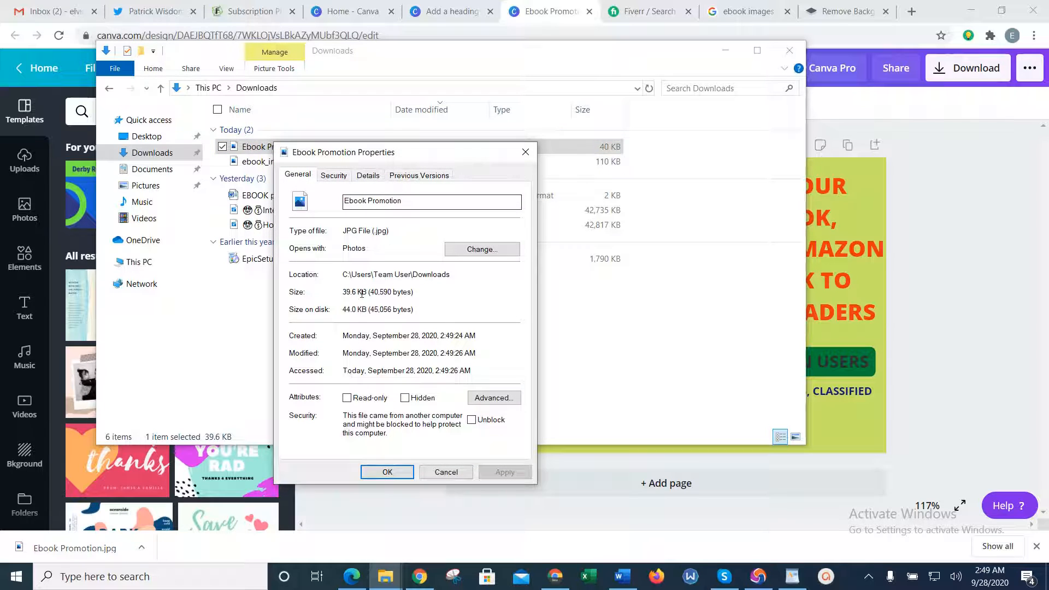
left_click(366, 177)
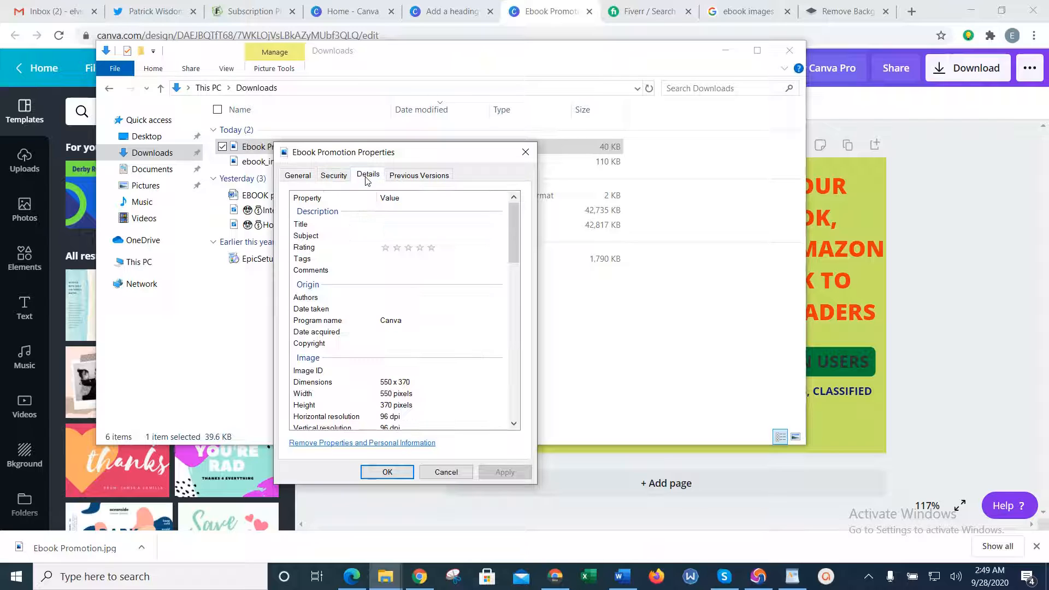
left_click(431, 250)
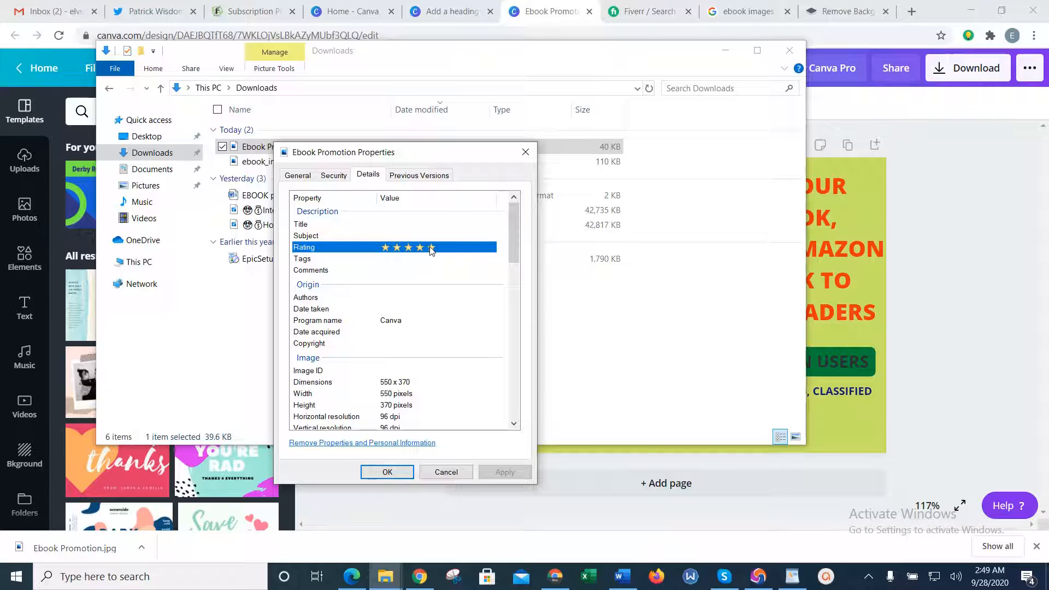
left_click(432, 249)
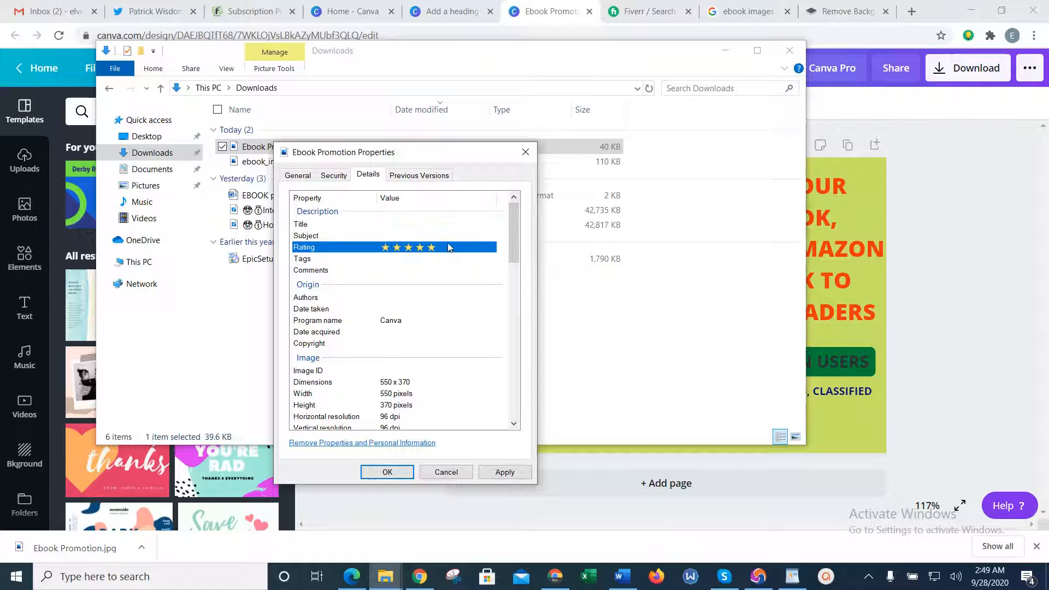
Bring the Fiverr gig editing page up behind the properties window and set the image's Title to "ebook promotion".
left_click(423, 224)
left_click(563, 577)
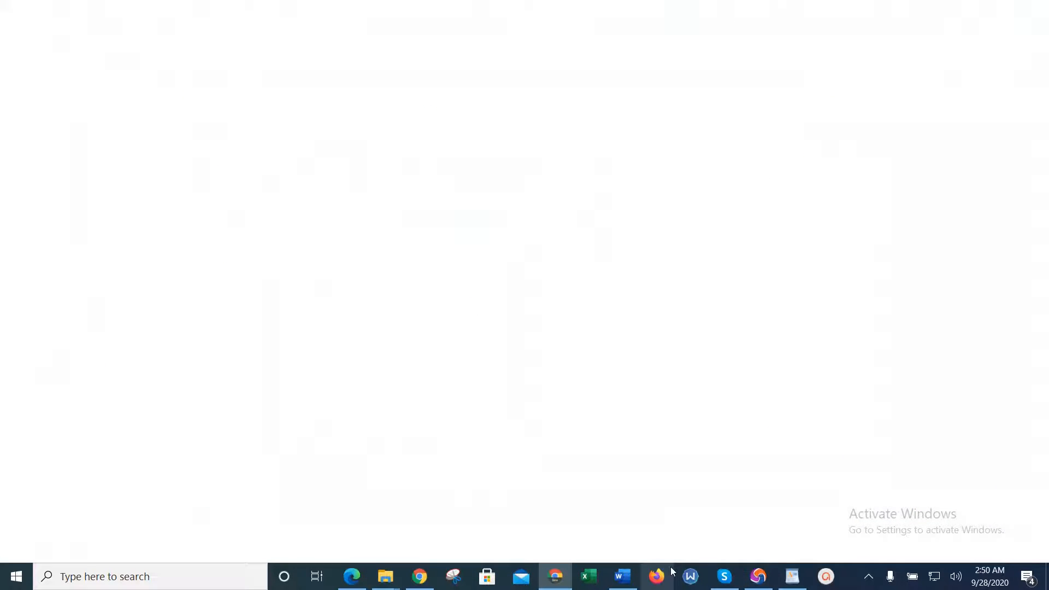
left_click(753, 573)
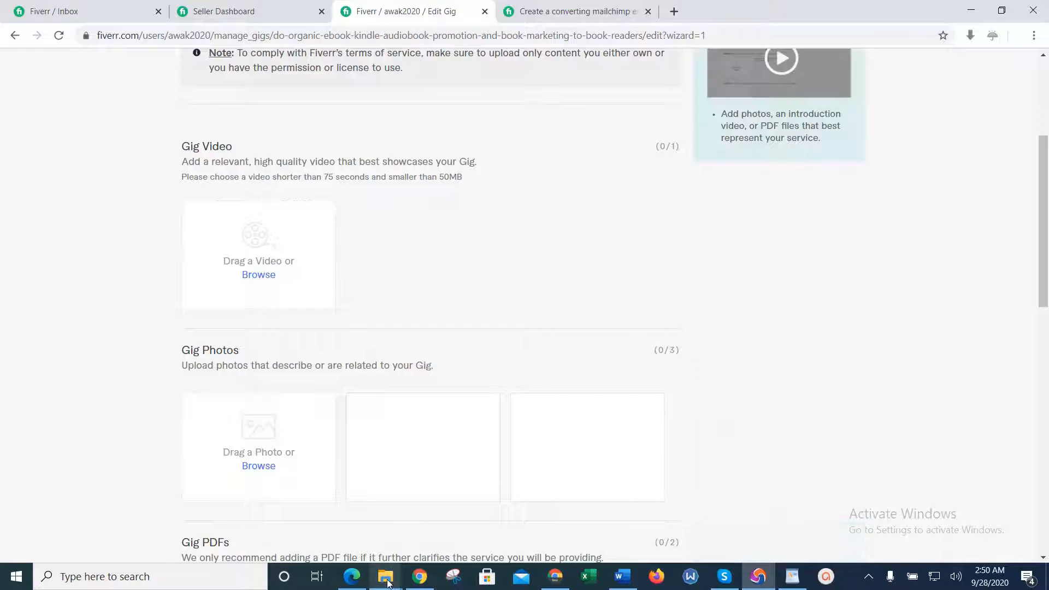
mouse_move(385, 577)
left_click(443, 488)
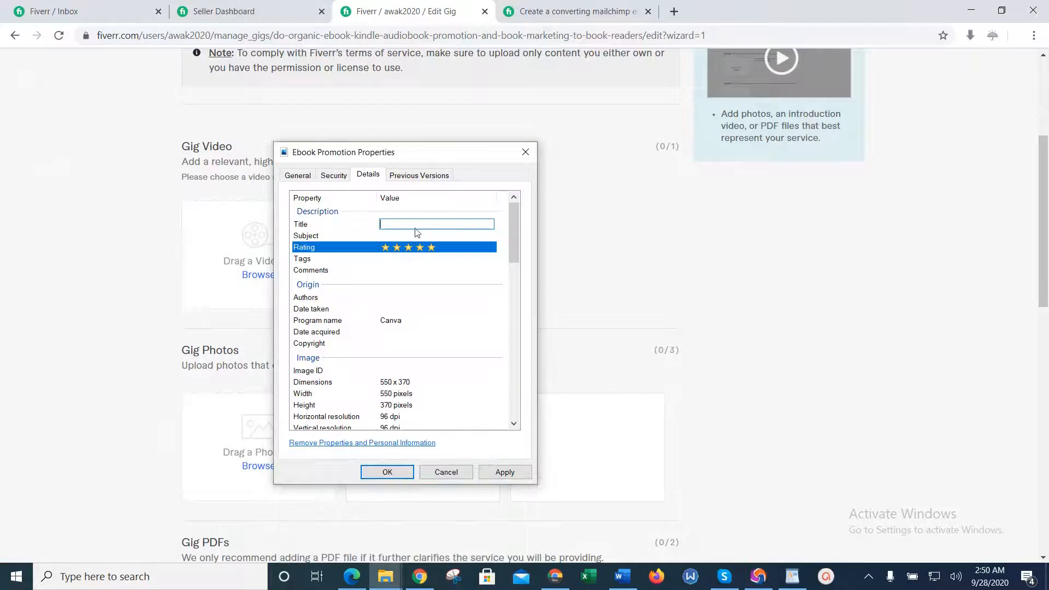
left_click_drag(437, 159, 629, 161)
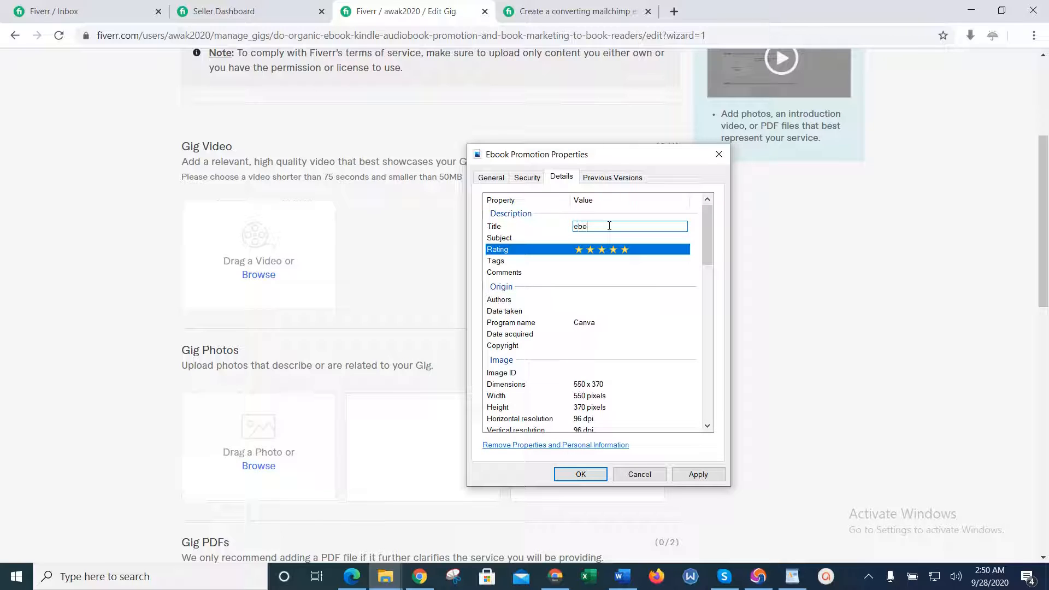
type("promotion")
key("Tab")
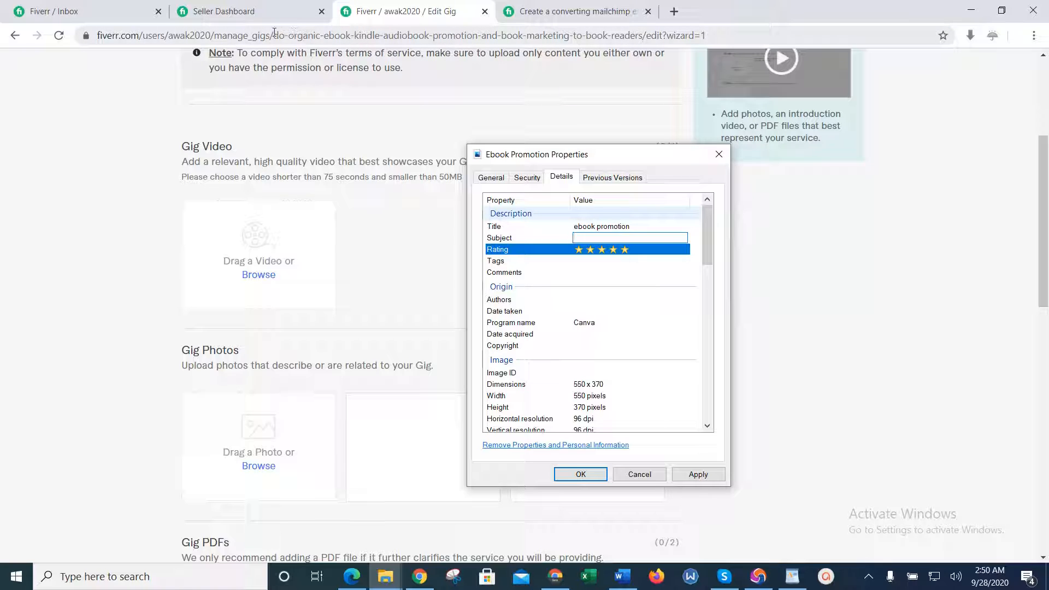
Copy "do-organic-ebook-kindle-audiobook-promotion-and-book-marketing-to-book-readers" from the gig page's address into the image's Subject property.
left_click_drag(275, 32, 628, 35)
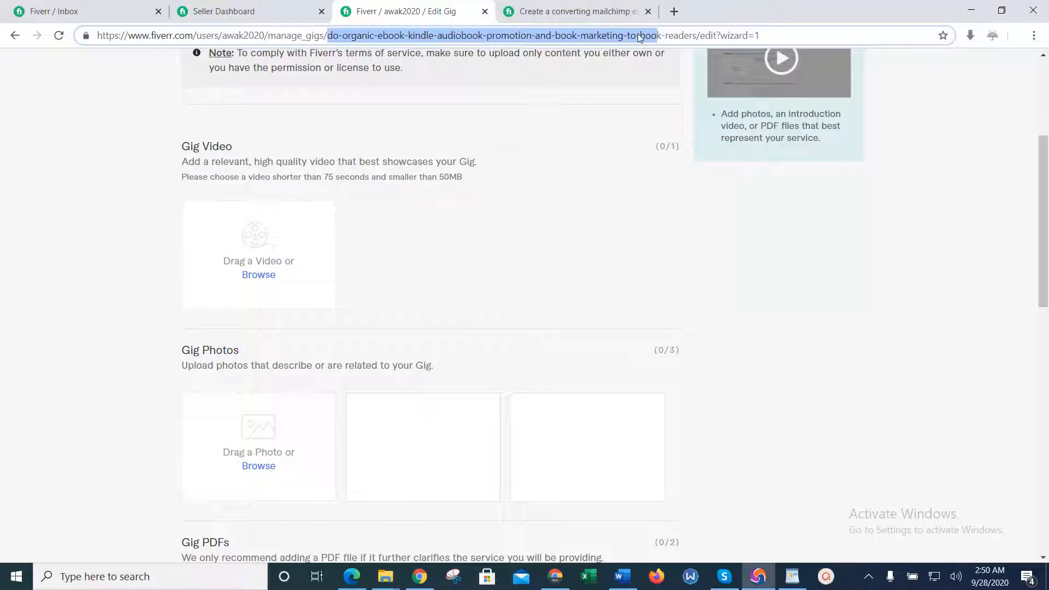
left_click(639, 36)
left_click_drag(696, 36, 330, 42)
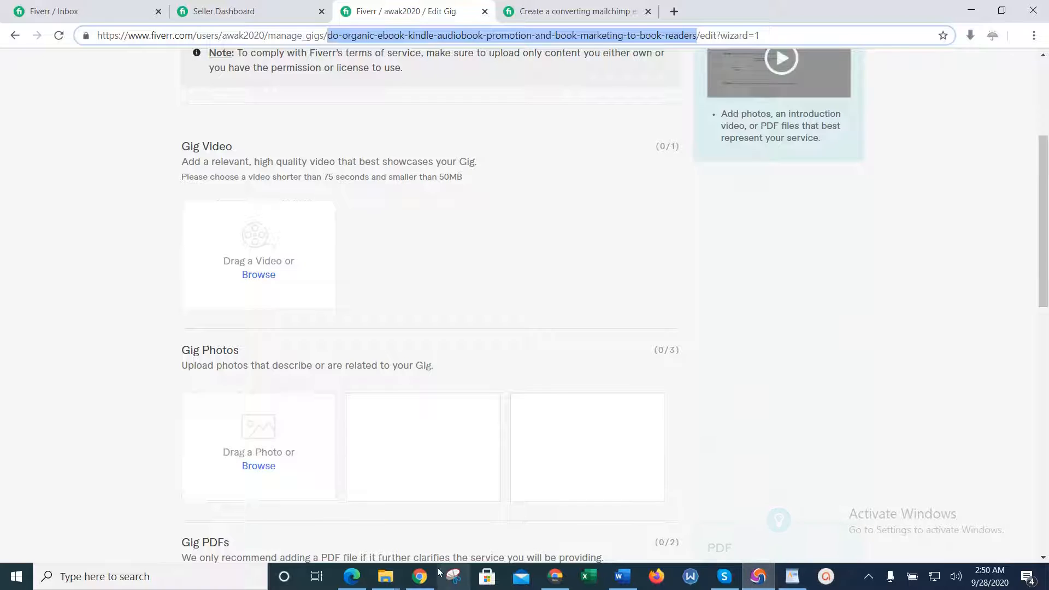
mouse_move(385, 578)
left_click(456, 527)
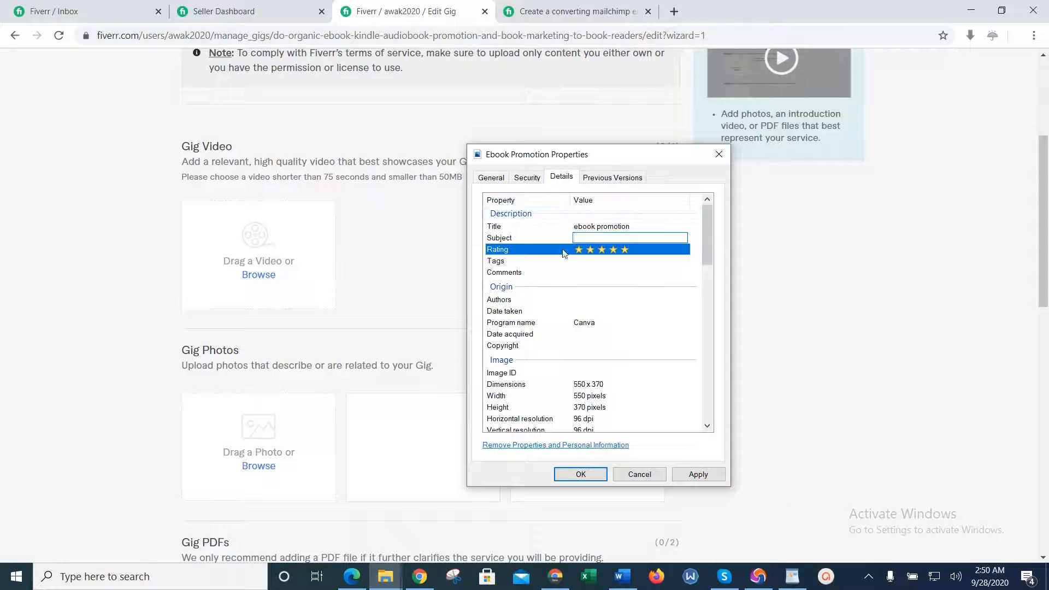
key("ctrl+v")
key("Return")
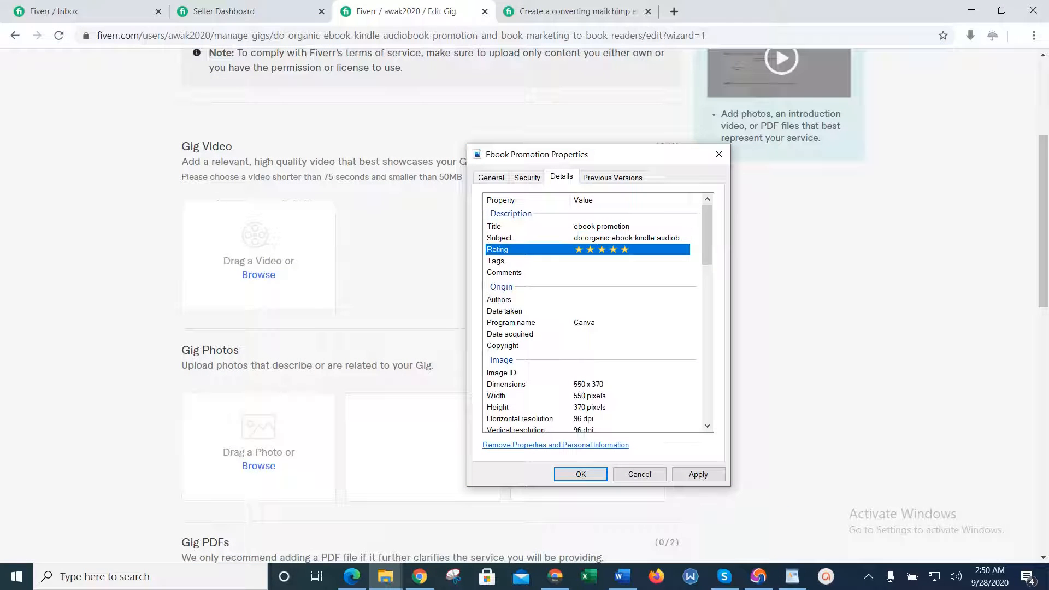
Add the tags "book promotion", "ebook" and "amazon kindle" to the image's properties.
left_click(591, 260)
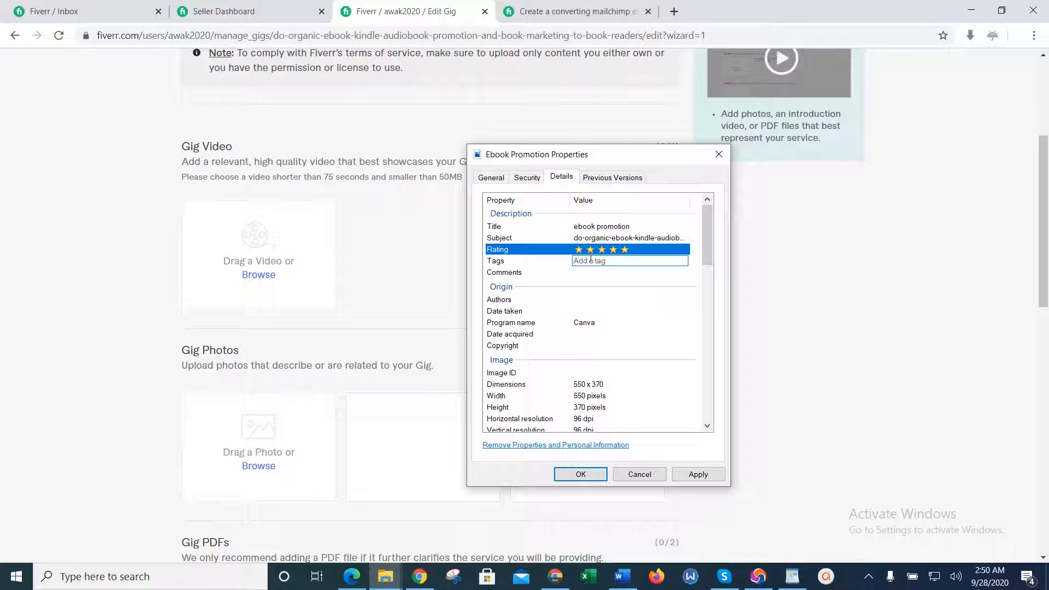
type("book promotion")
key("Return")
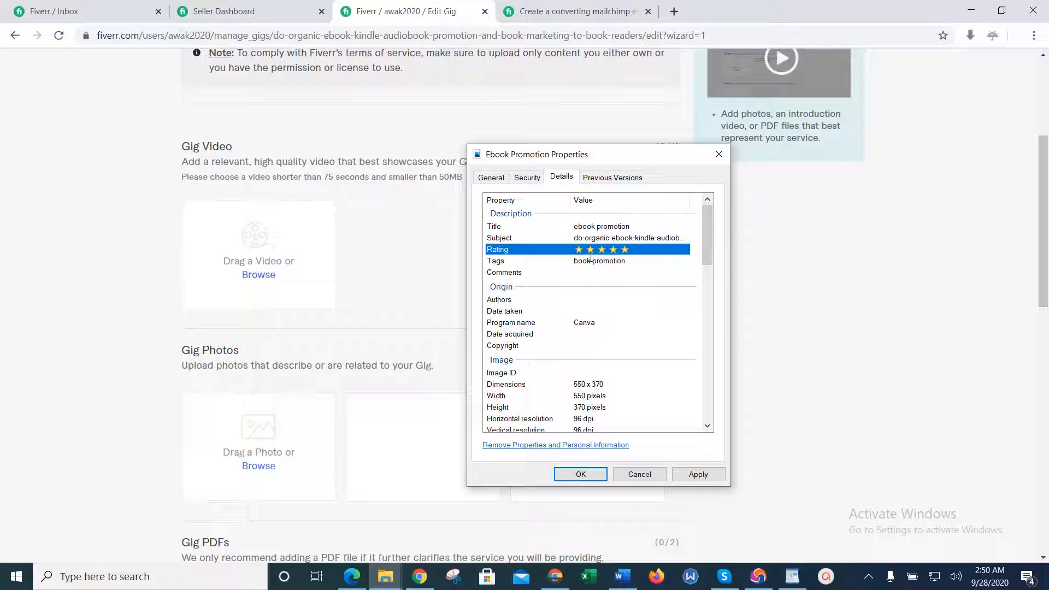
left_click(646, 261)
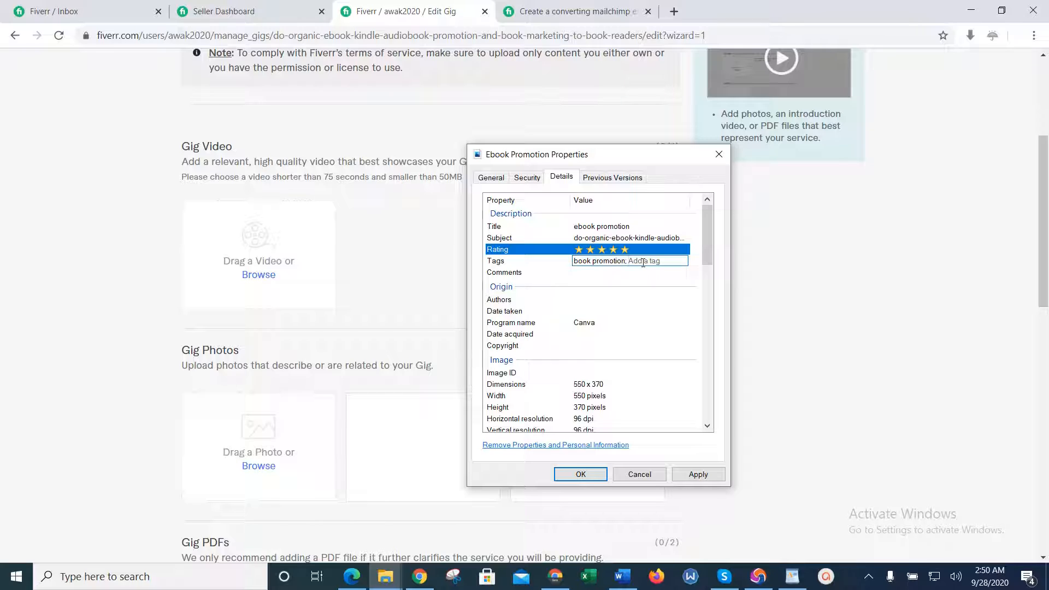
type("ebook;")
key("Return")
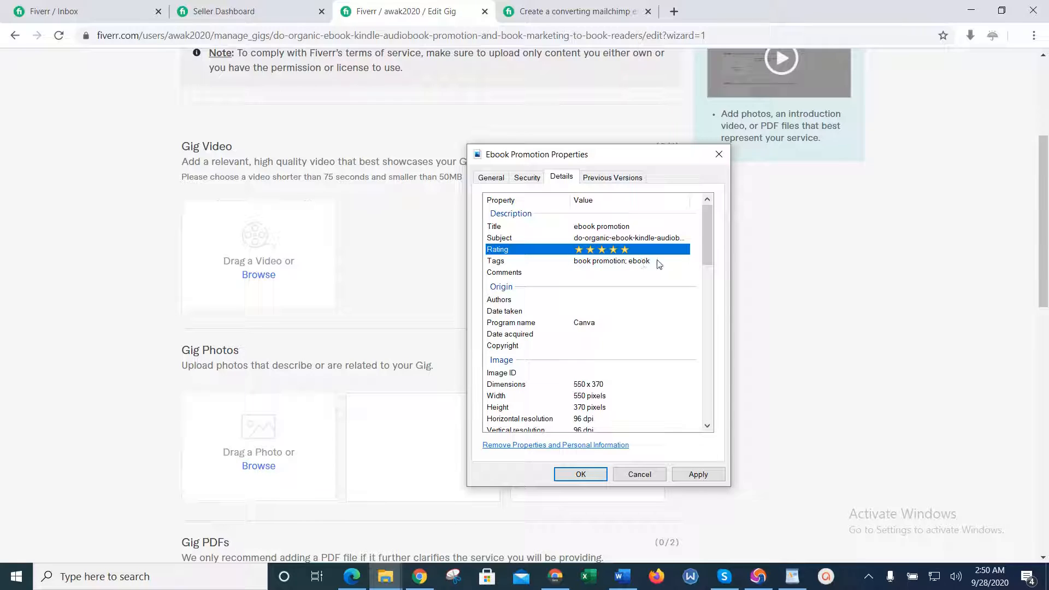
left_click(663, 261)
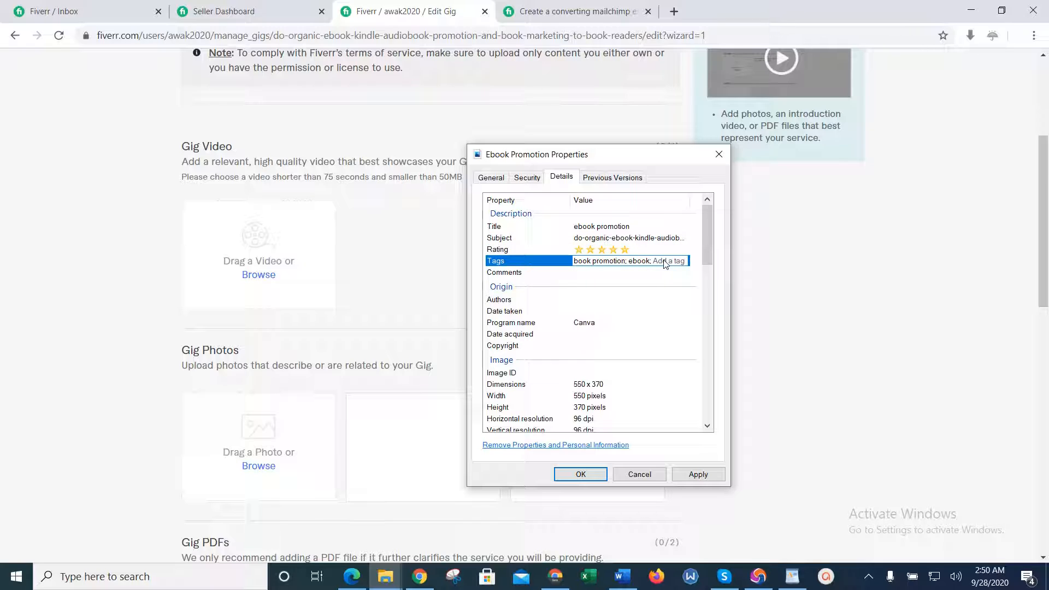
type("amazon;kindle;")
key("Return")
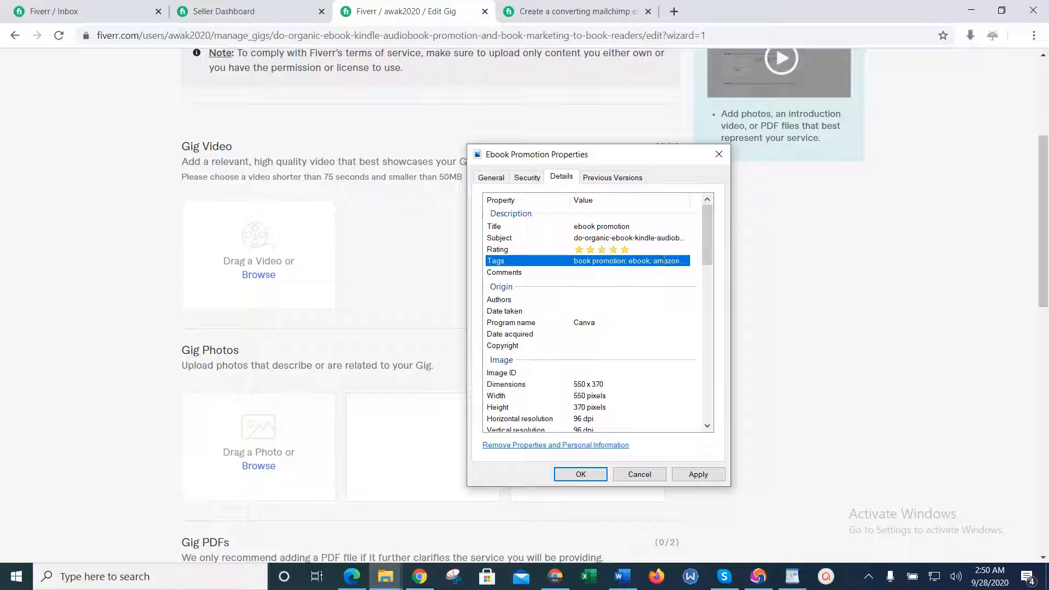
Add the further tags "kindle book promotion" and "book marketing" to the image.
left_click(665, 261)
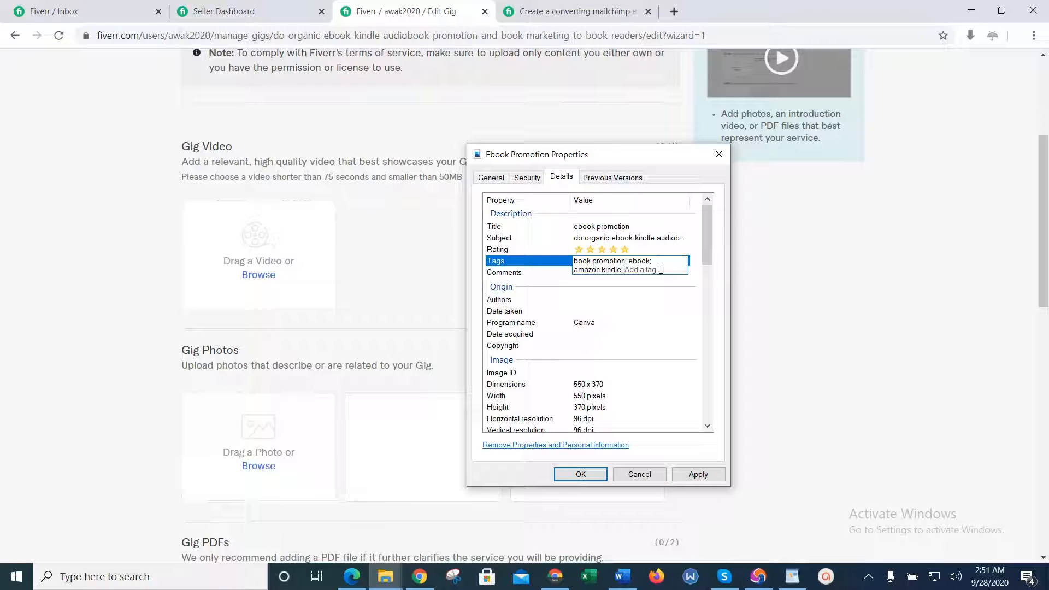
type("kindle book promotion")
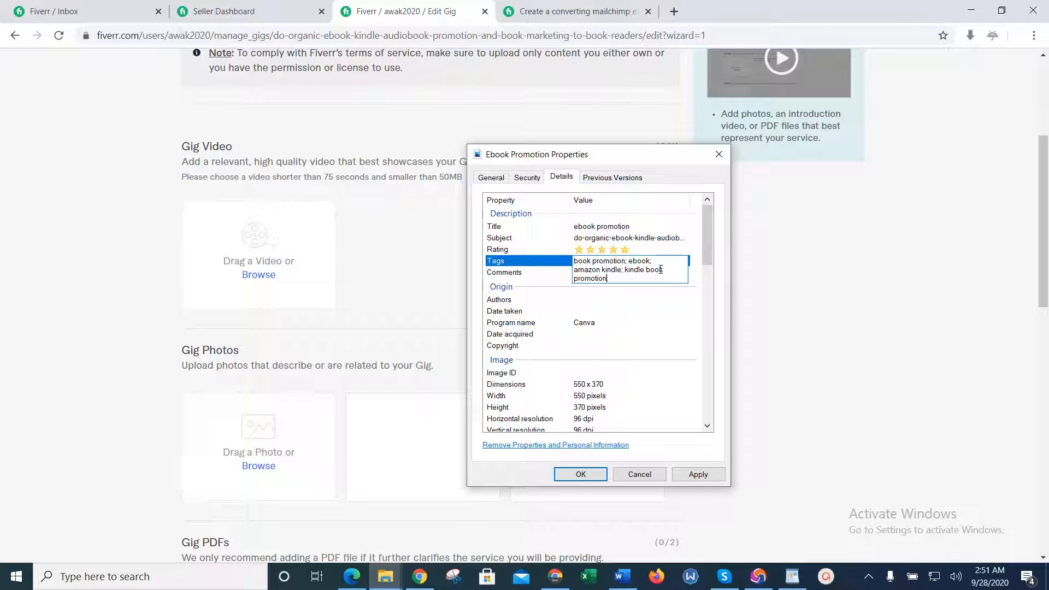
key("Tab")
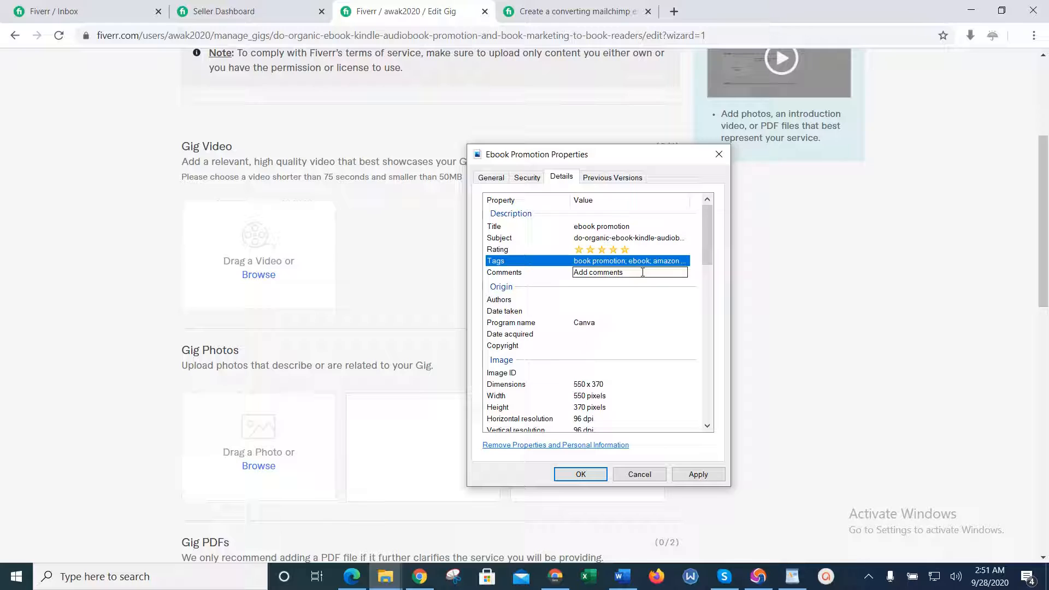
left_click(641, 261)
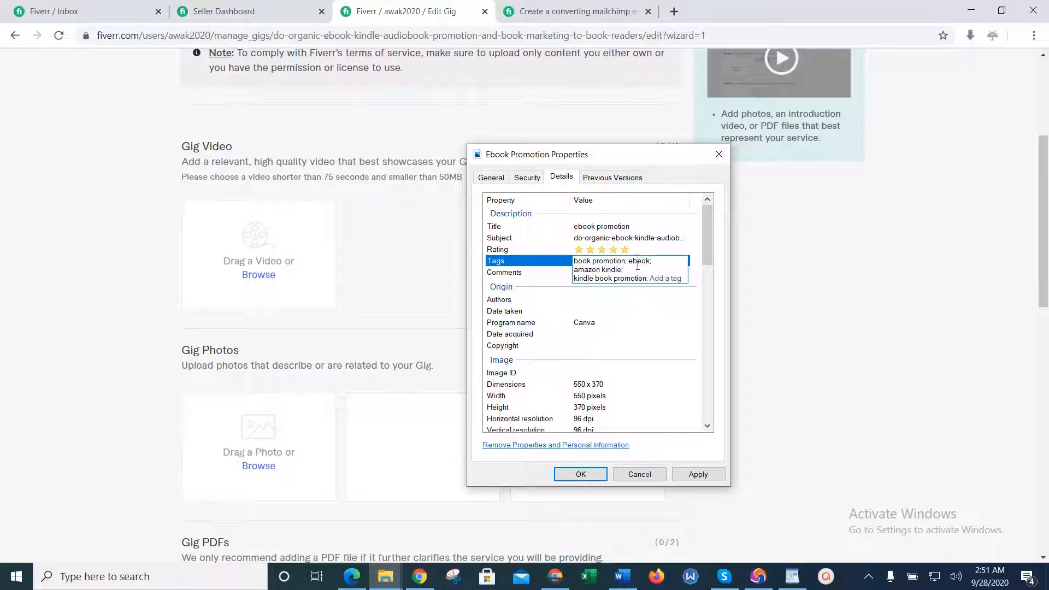
type("book marke")
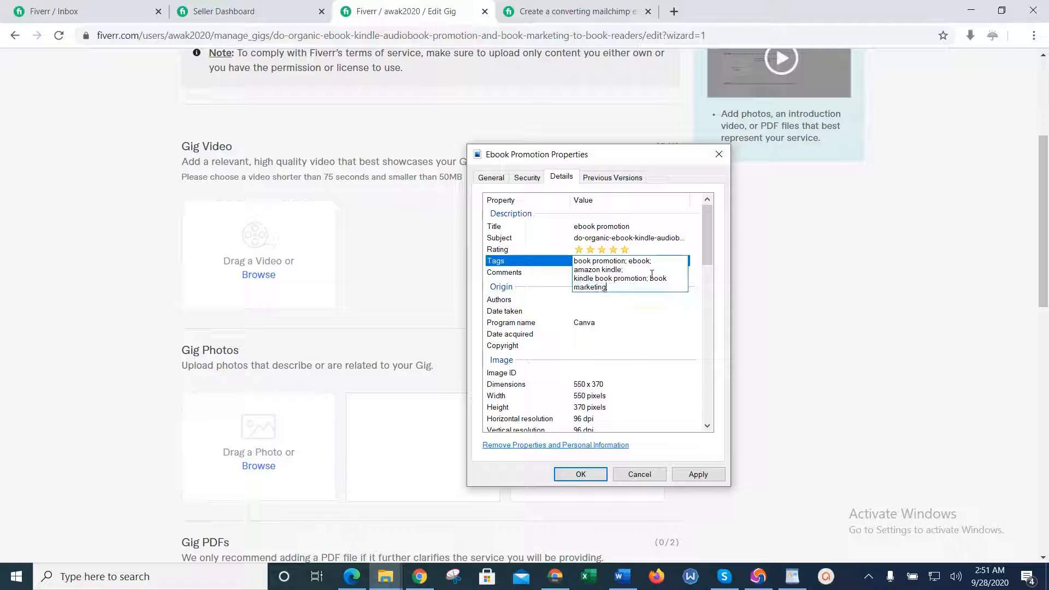
type("ting")
key("Tab")
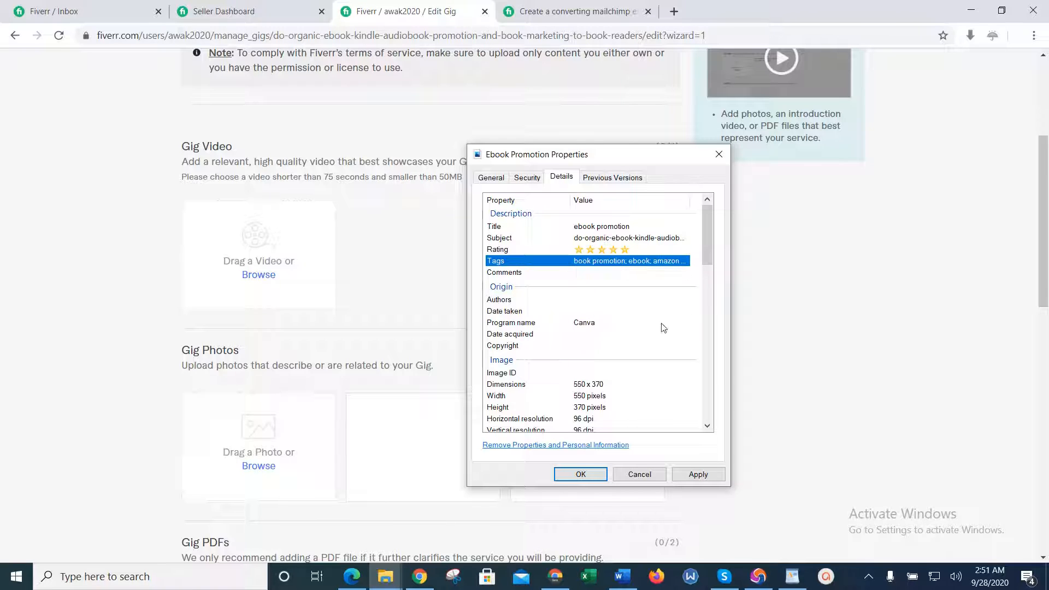
Enter the seller's username as the image's author, leave Comments and Copyright empty, and save the file properties.
left_click(650, 301)
type("awak2020")
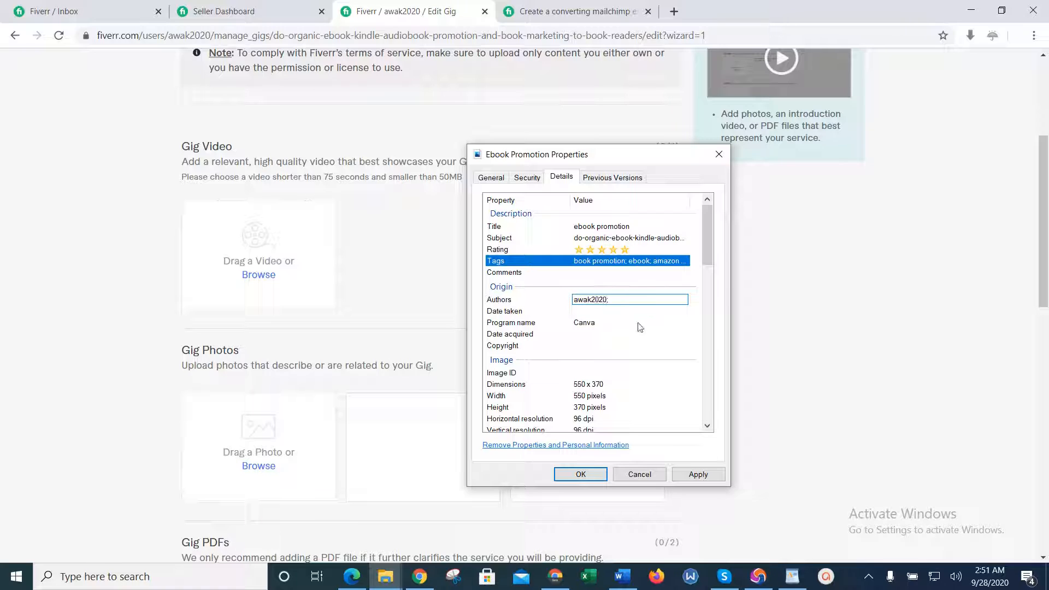
left_click(681, 272)
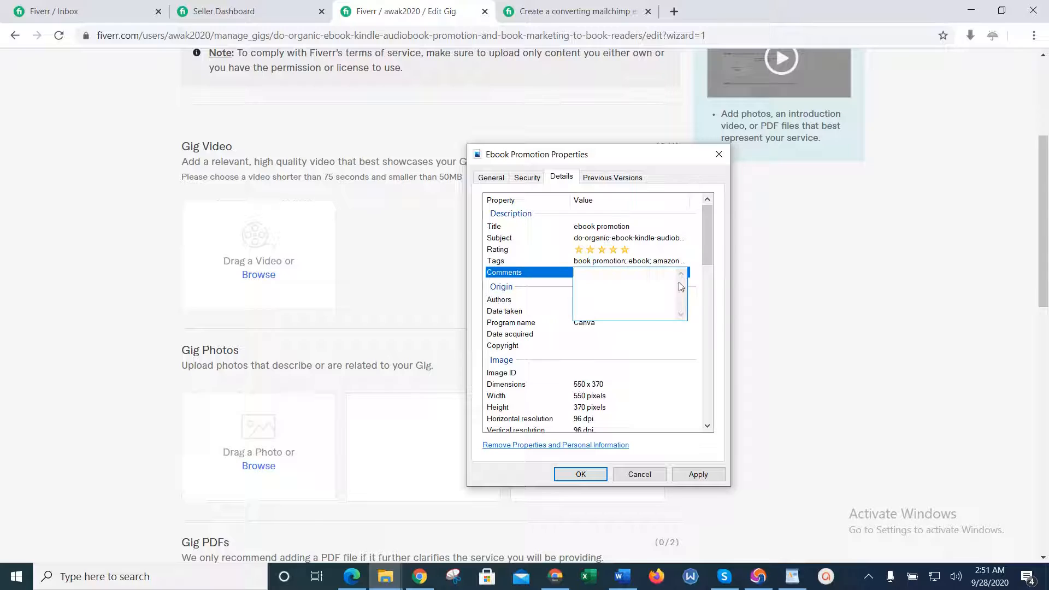
left_click(707, 256)
left_click(690, 346)
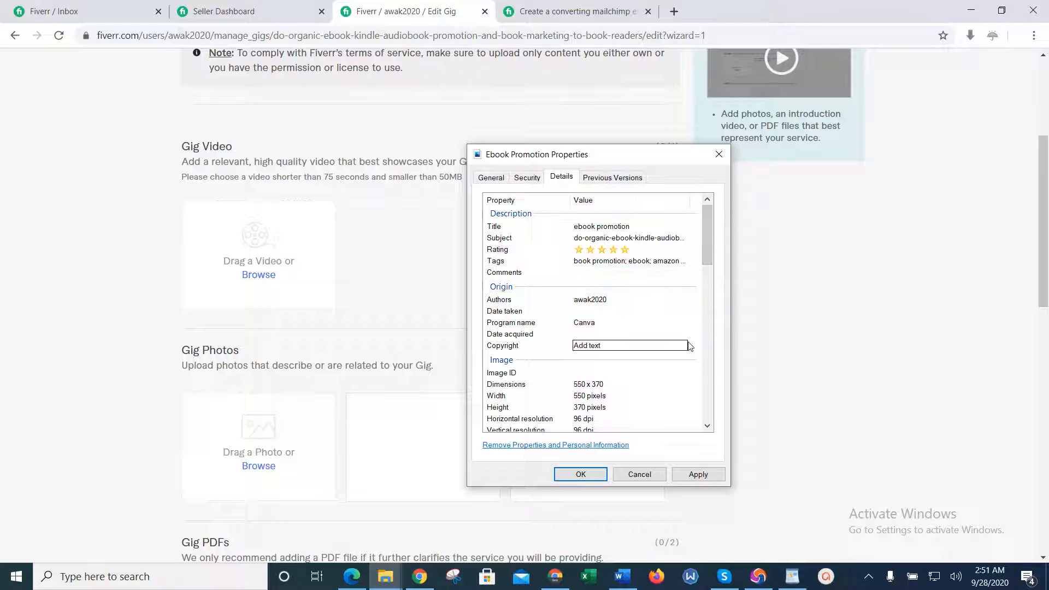
left_click(687, 475)
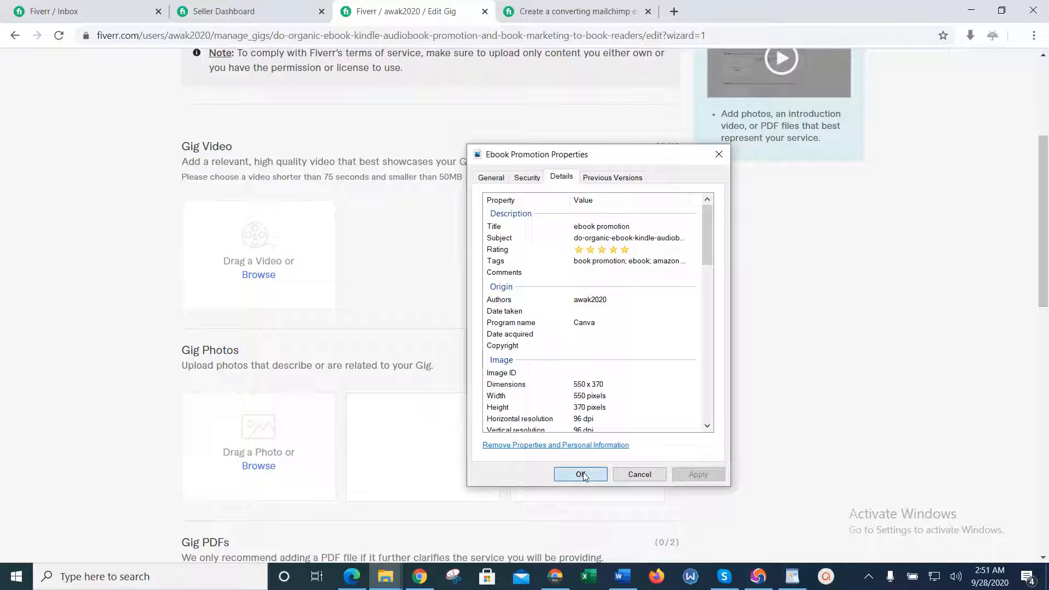
left_click(581, 475)
Reopen the Ebook Promotion JPG's detailed properties in File Explorer to check the saved metadata, then close the properties and the Downloads window.
left_click(385, 577)
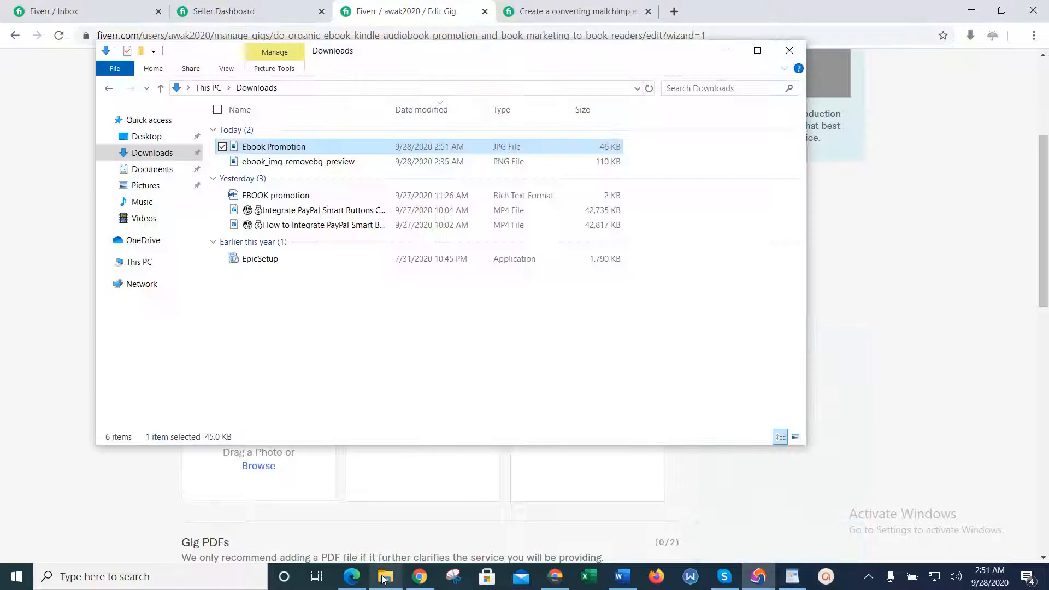
right_click(334, 149)
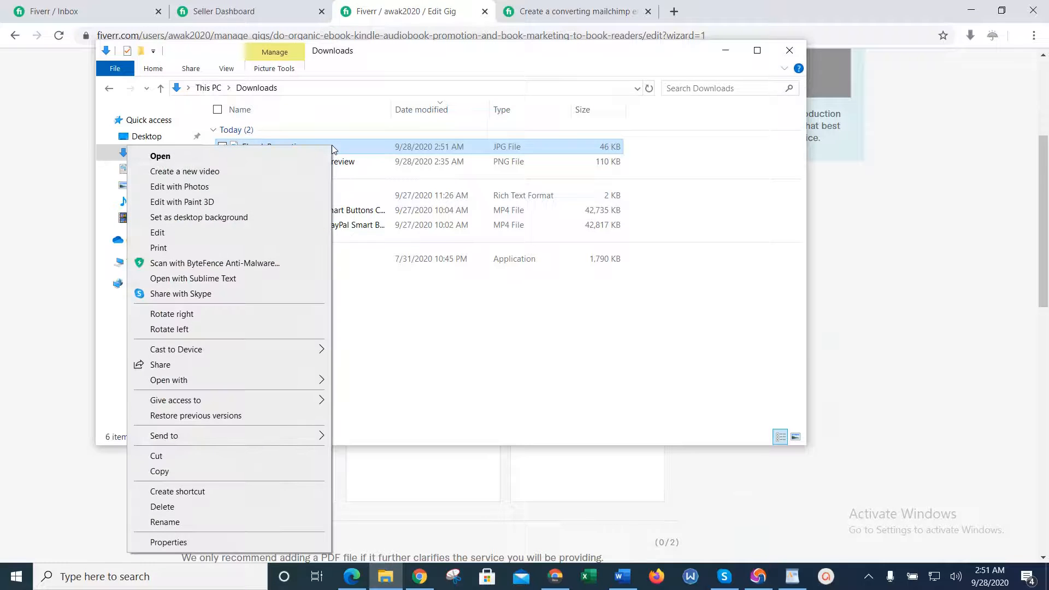
left_click(241, 548)
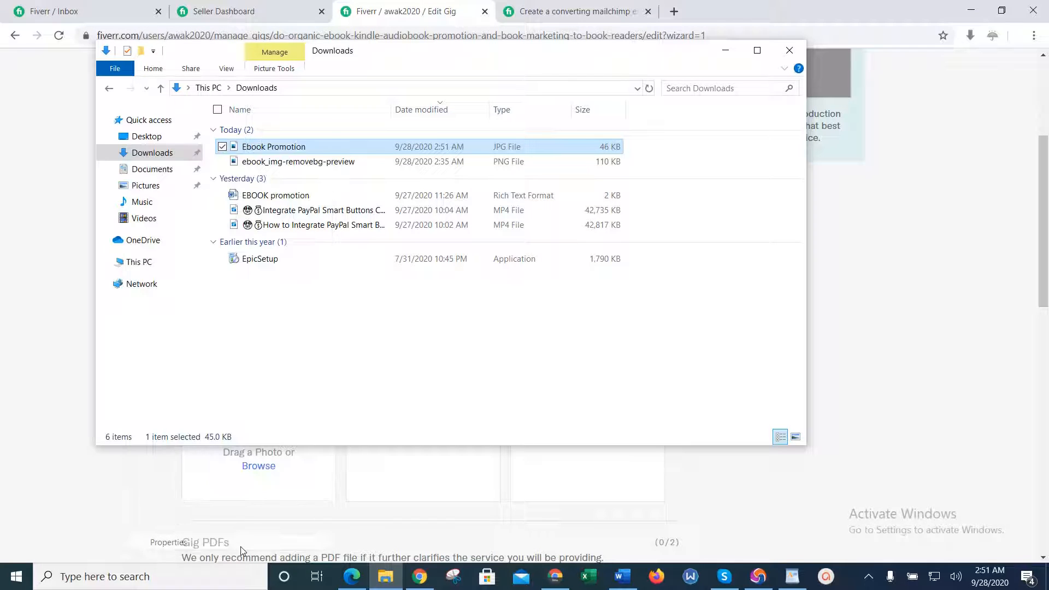
left_click(432, 179)
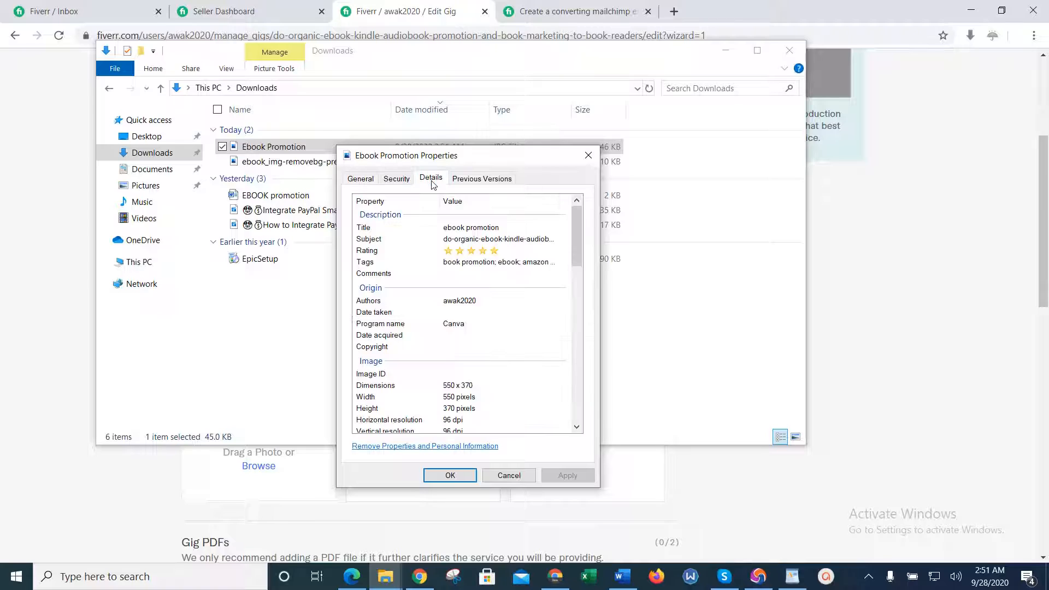
left_click_drag(578, 235, 581, 185)
left_click(450, 475)
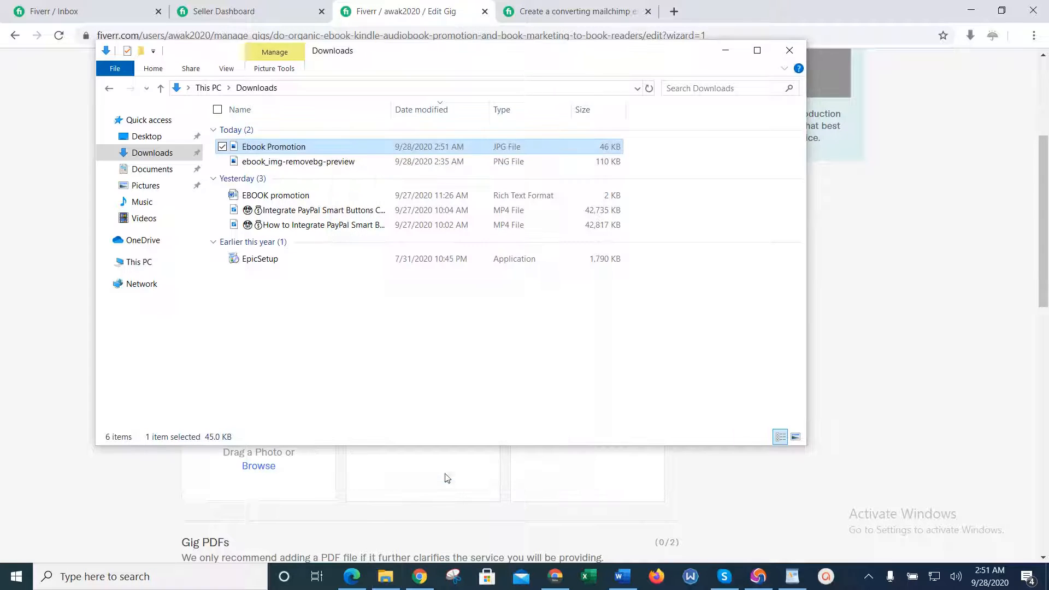
left_click(789, 49)
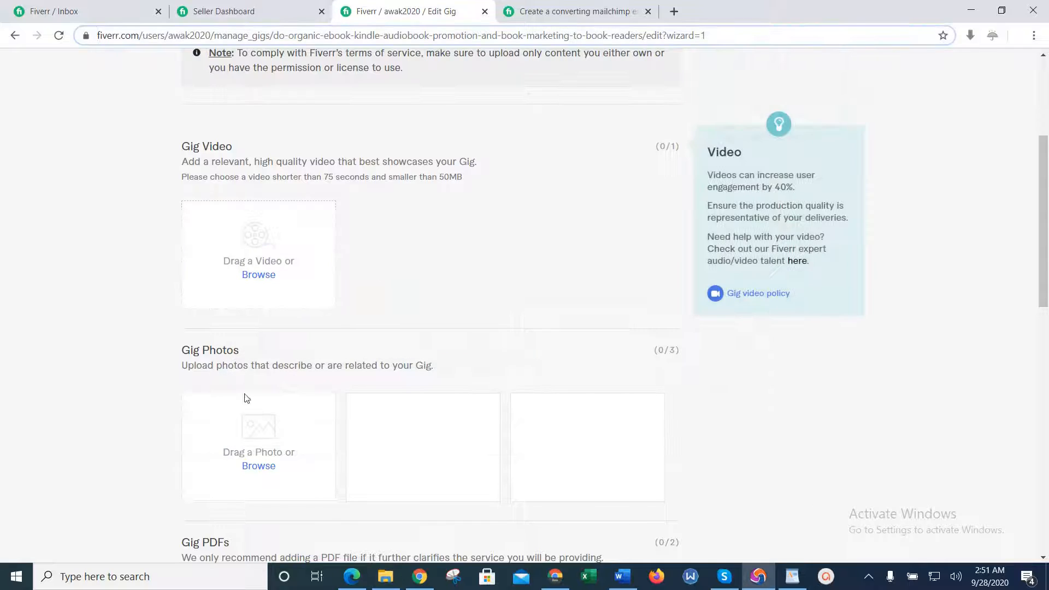
Upload the Ebook Promotion JPG from Downloads as the first gig photo.
left_click(254, 470)
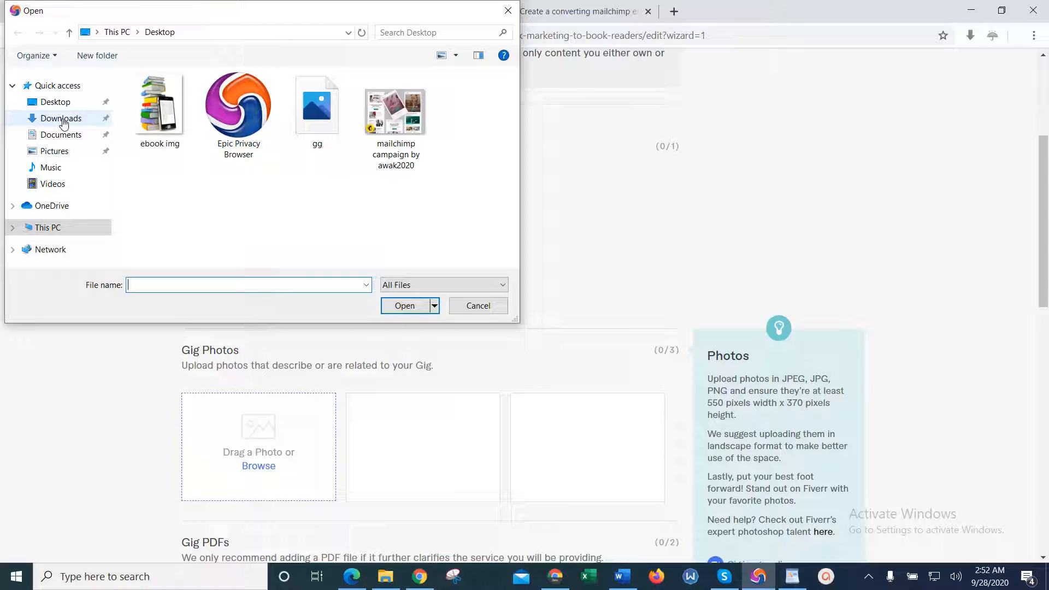
left_click(64, 123)
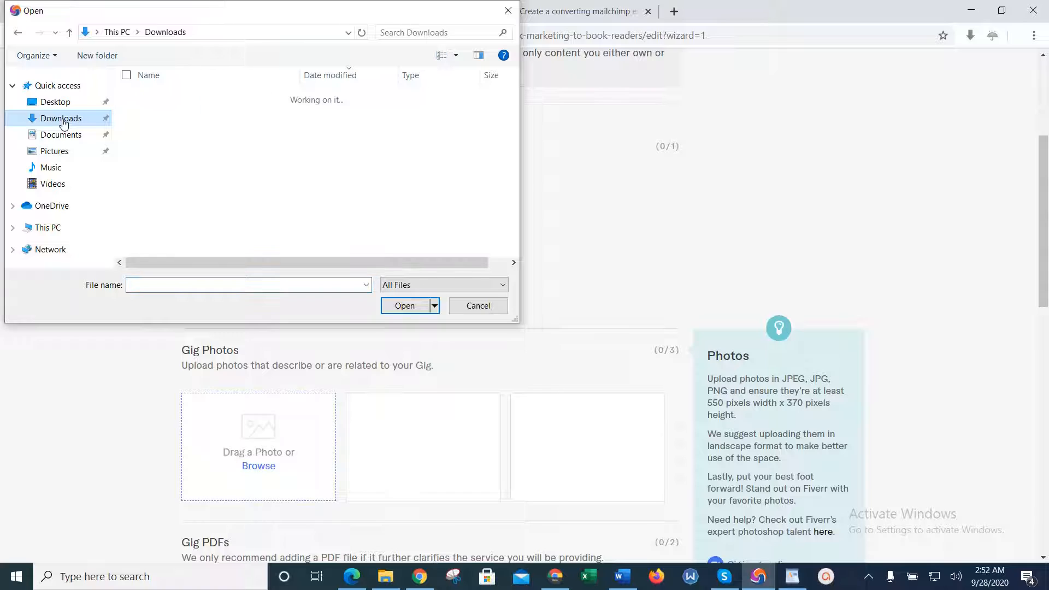
left_click(203, 115)
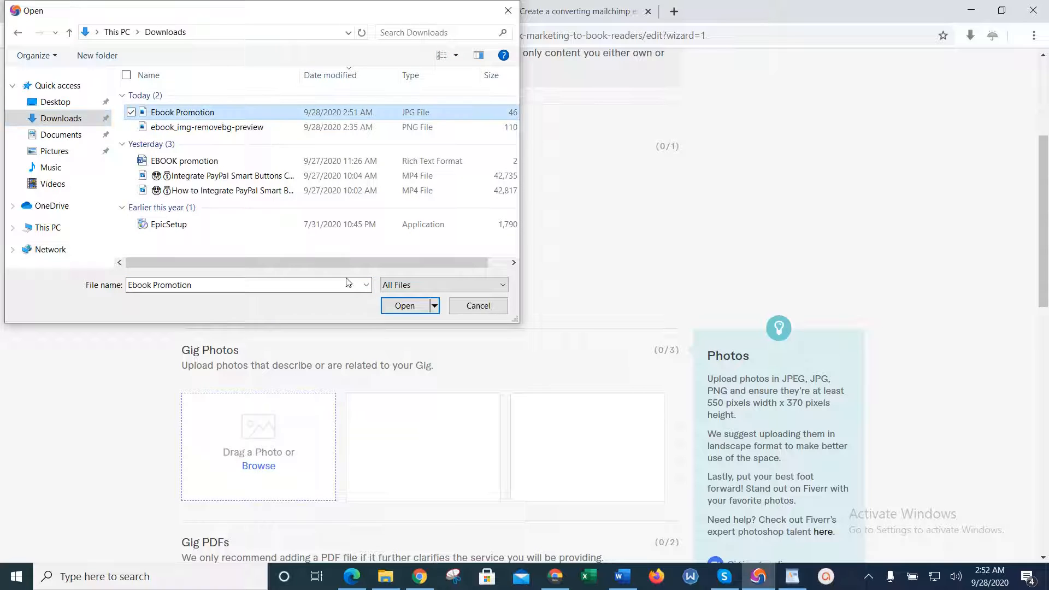
left_click(396, 309)
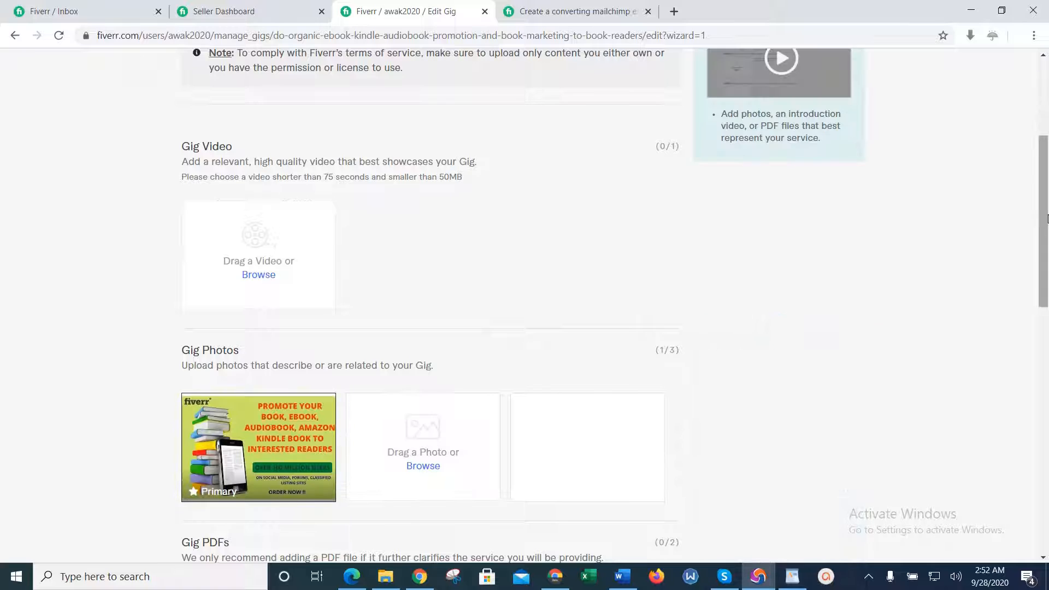
Save the gig's gallery, continue to the publishing stage and publish the gig.
left_click_drag(1045, 221, 1046, 334)
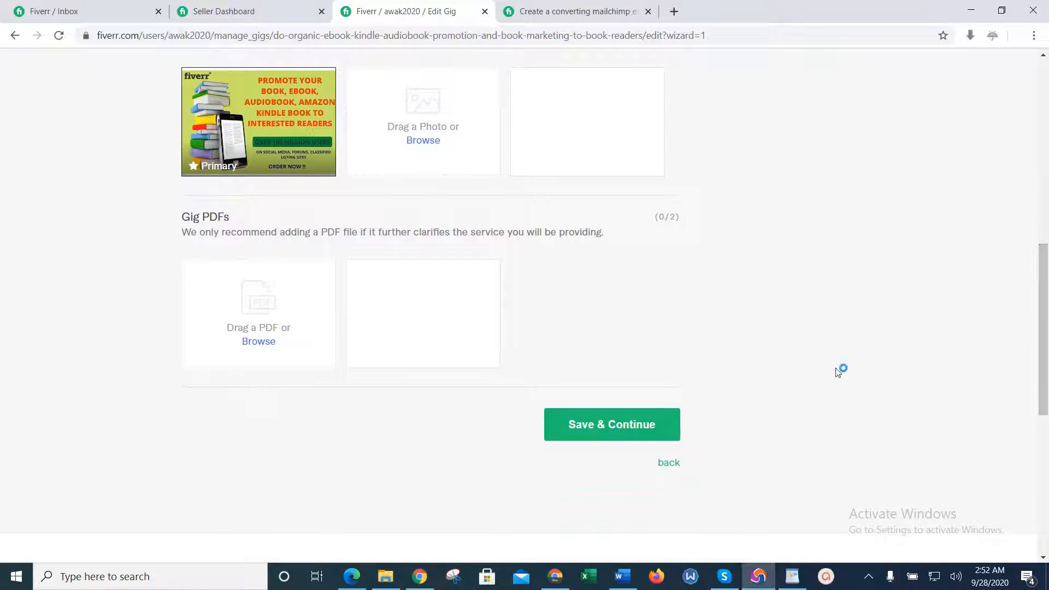
left_click(619, 429)
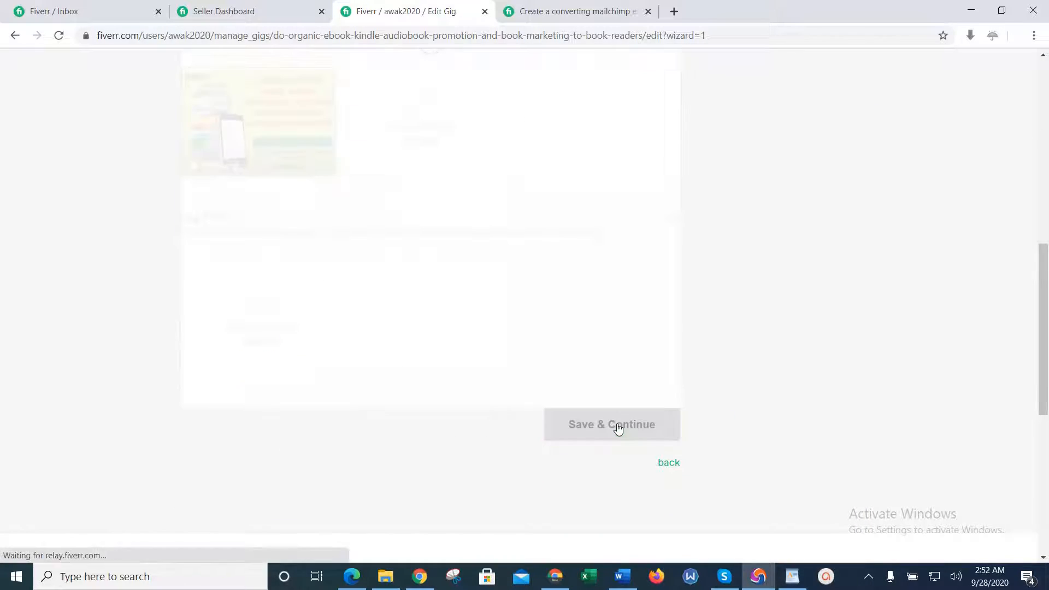
left_click_drag(1047, 342, 1048, 270)
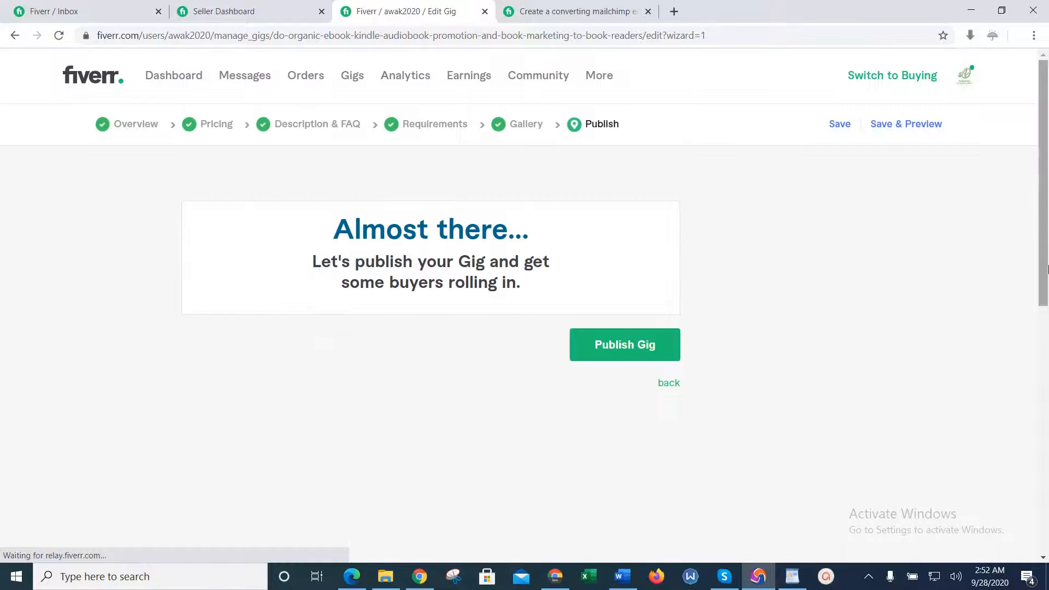
left_click(627, 354)
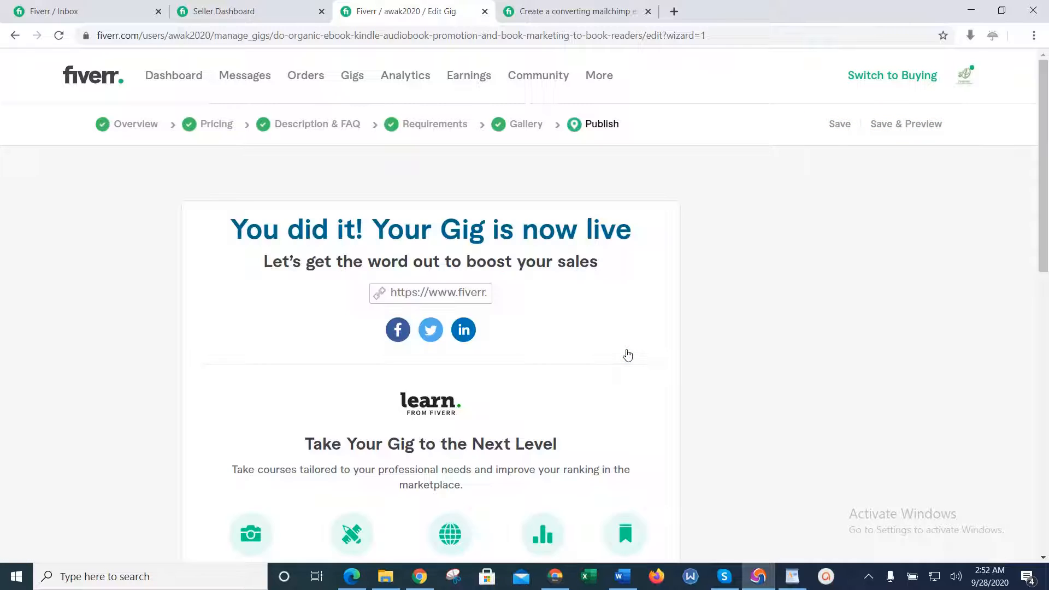
left_click_drag(1043, 176, 1046, 344)
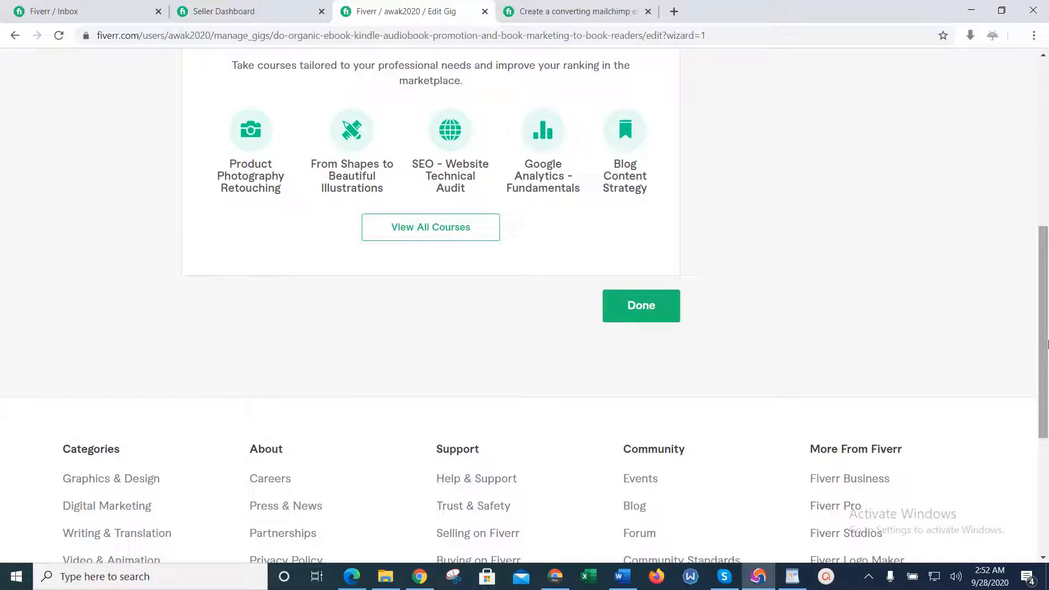
Finish the gig publishing wizard and review the remaining points of the gig-creation notes in WordPad.
left_click(648, 311)
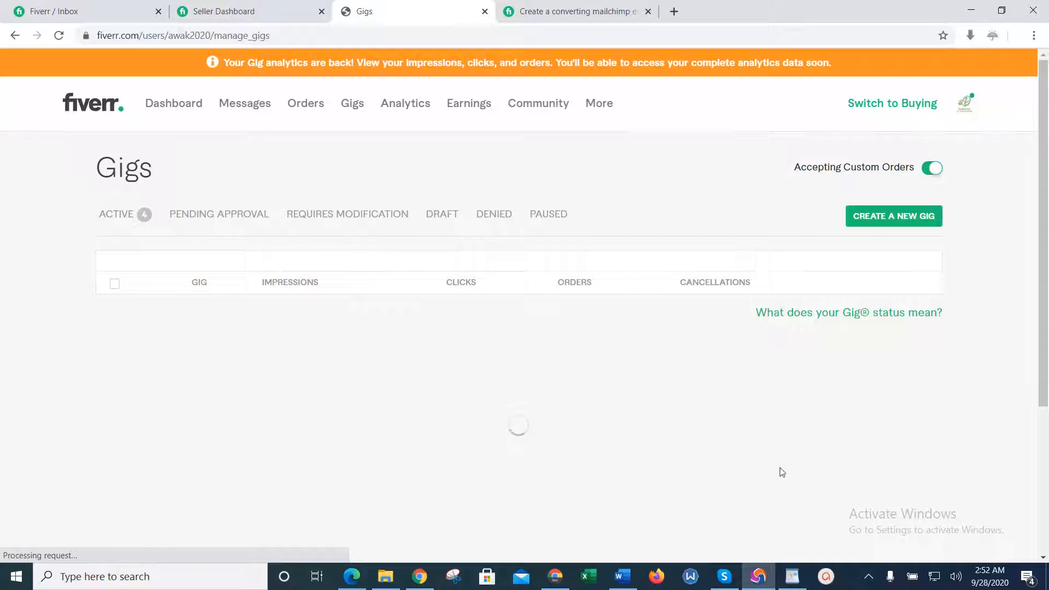
left_click(790, 580)
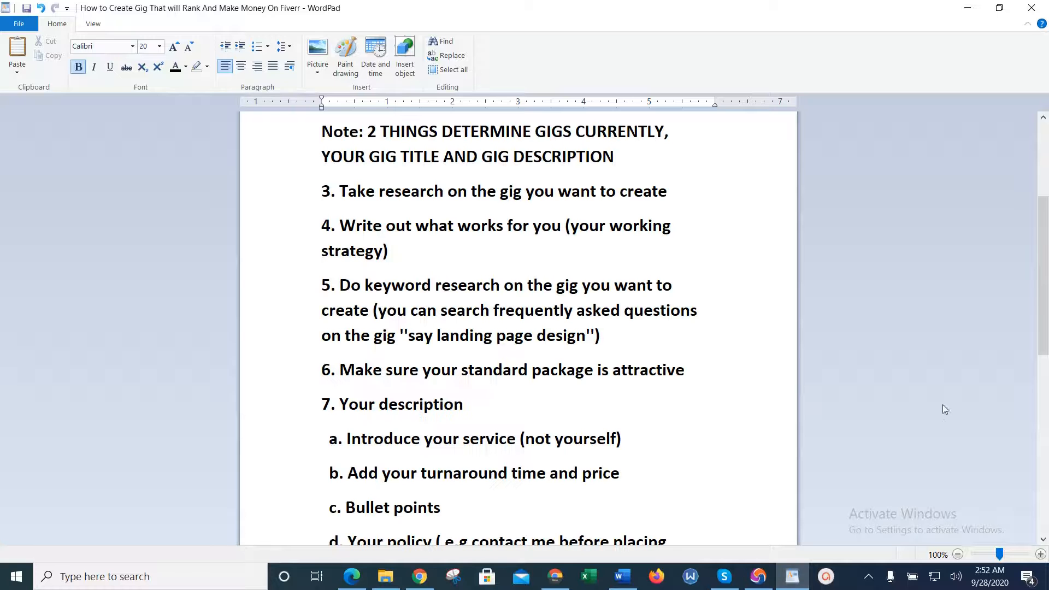
left_click_drag(1044, 257, 1046, 452)
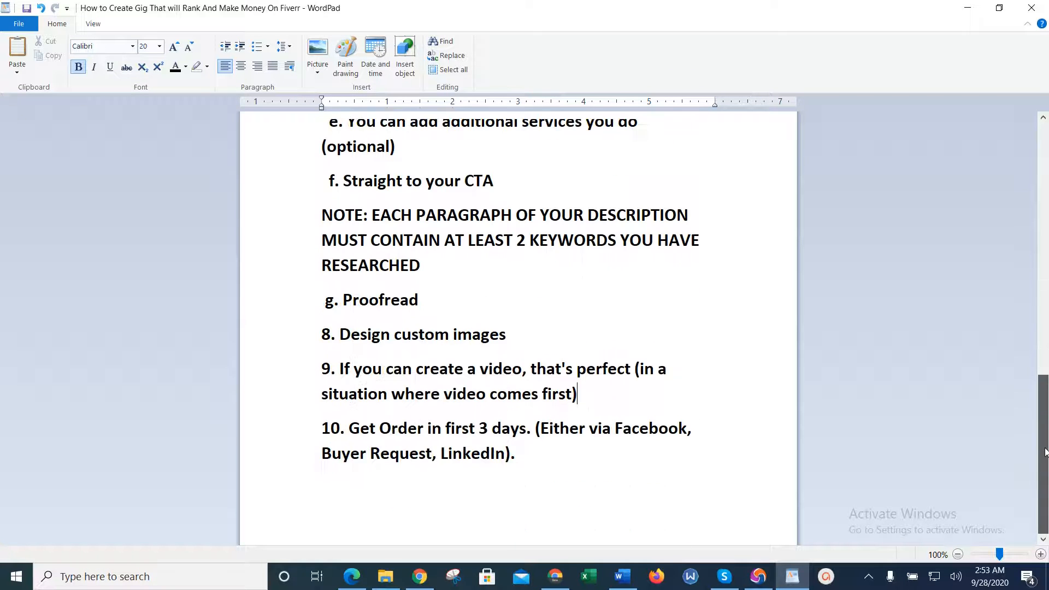
Return to the Fiverr Gigs page in the browser, dismiss the course promotion pop-up and look over the active gigs.
left_click(752, 577)
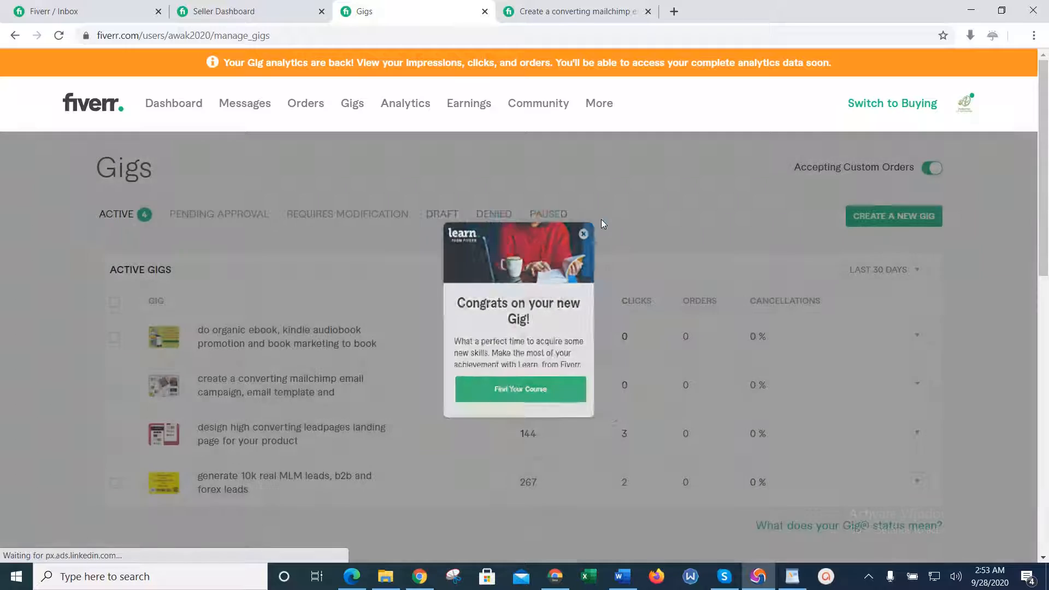
left_click(603, 217)
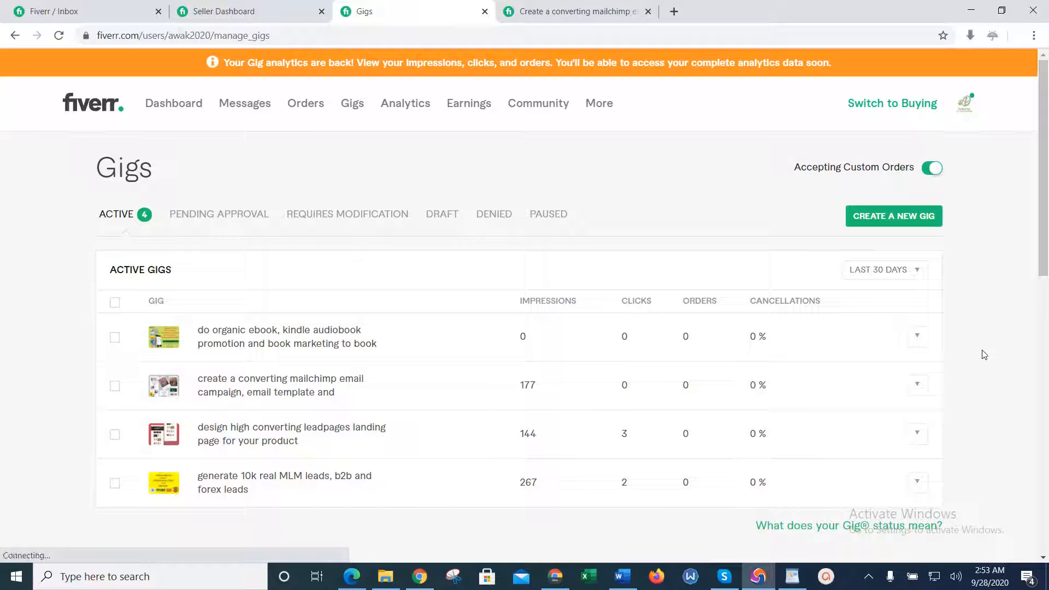
scroll(983, 355, "down", 8)
left_click_drag(1043, 270, 1047, 64)
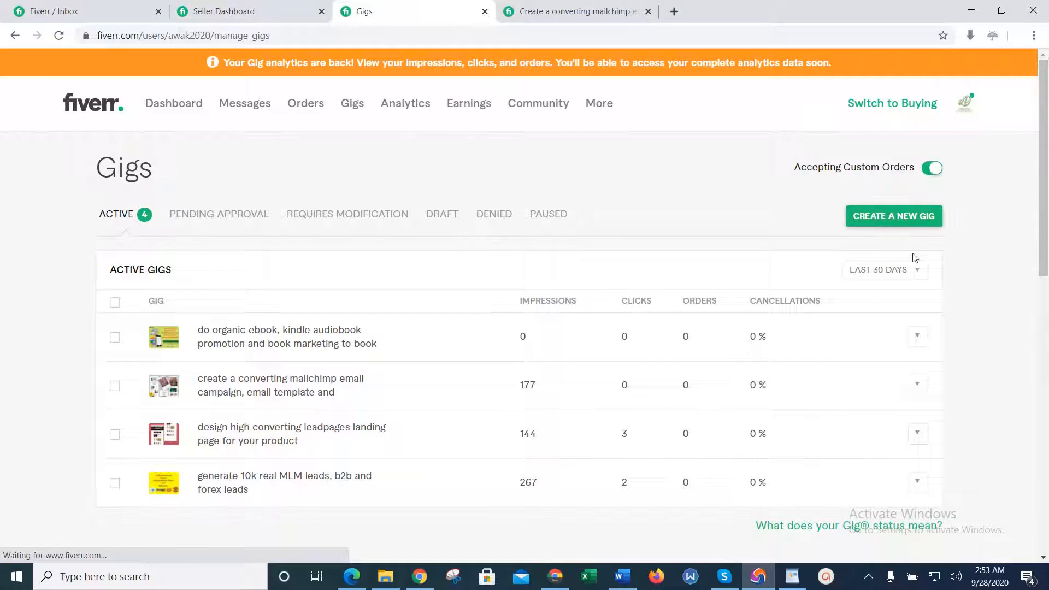
Preview the organic ebook promotion gig, examine its title, image and Basic package, and close the preview.
left_click(917, 334)
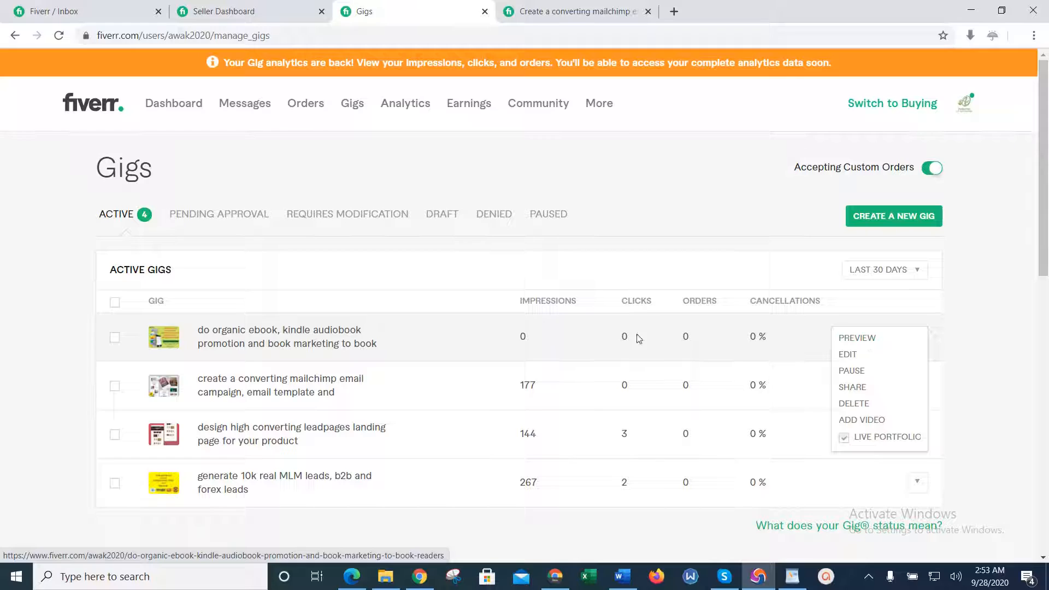
left_click(885, 338)
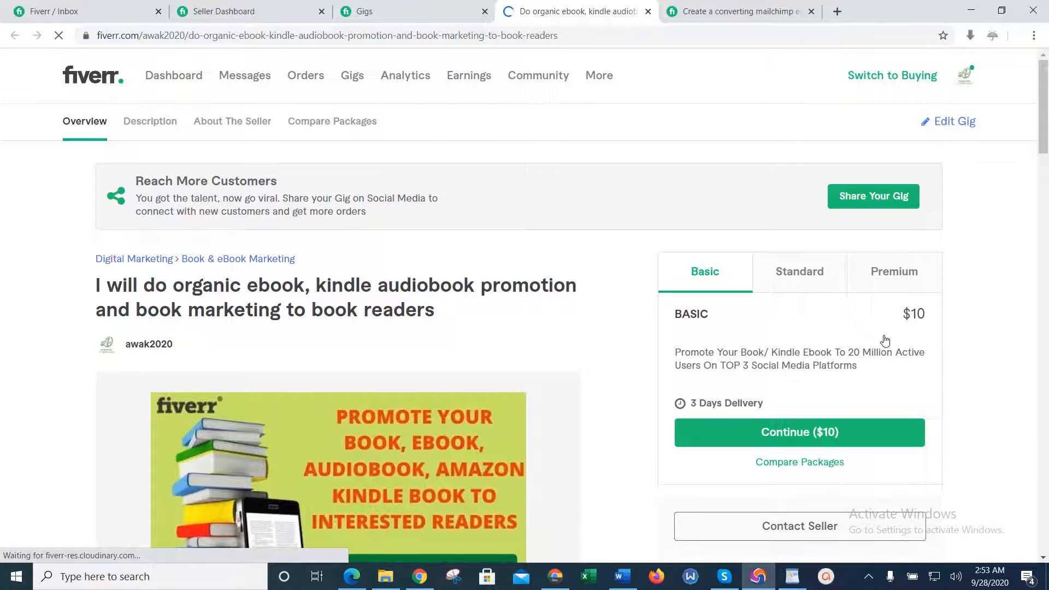
scroll(885, 340, "down", 2)
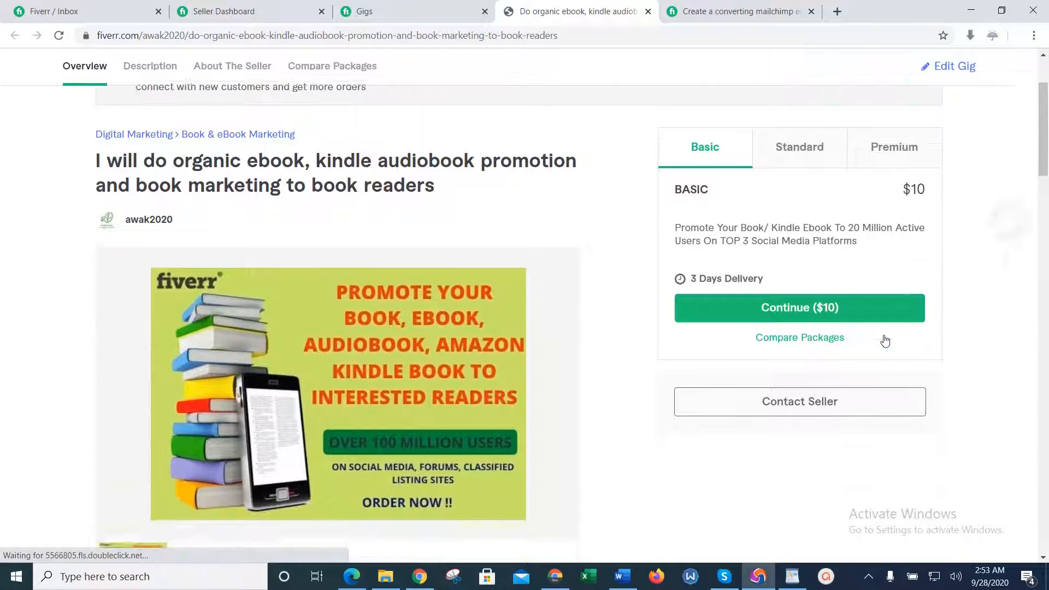
scroll(885, 341, "down", 2)
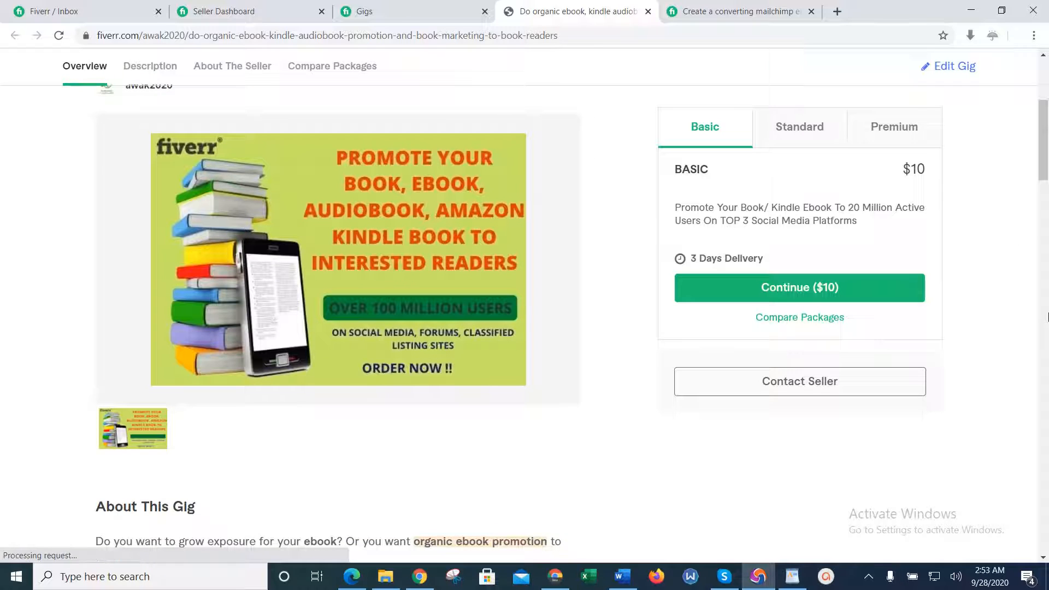
scroll(1043, 102, "up", 4)
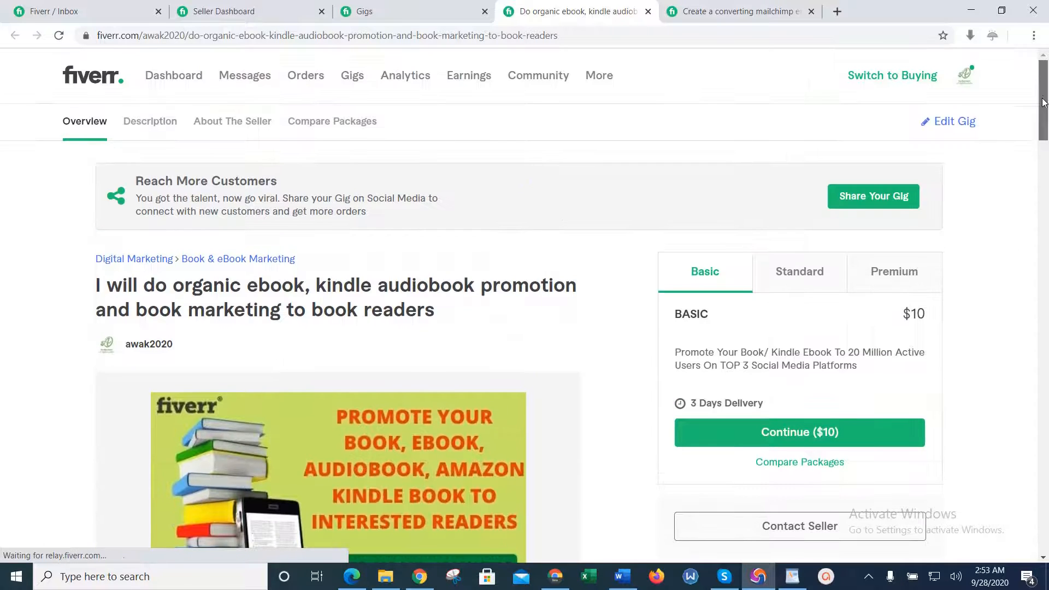
left_click_drag(1044, 102, 1040, 130)
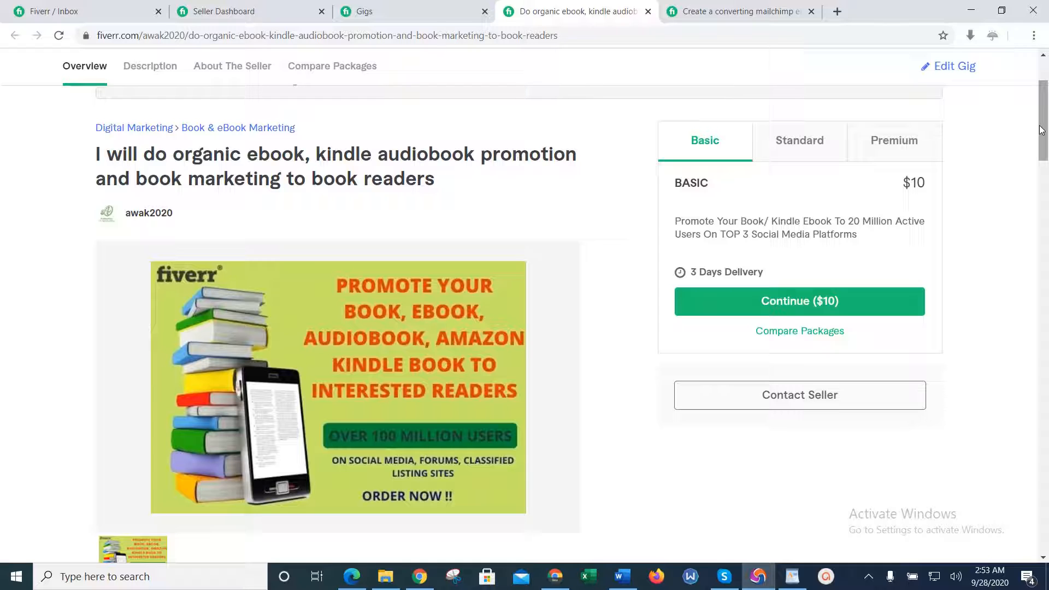
left_click_drag(1041, 130, 1046, 82)
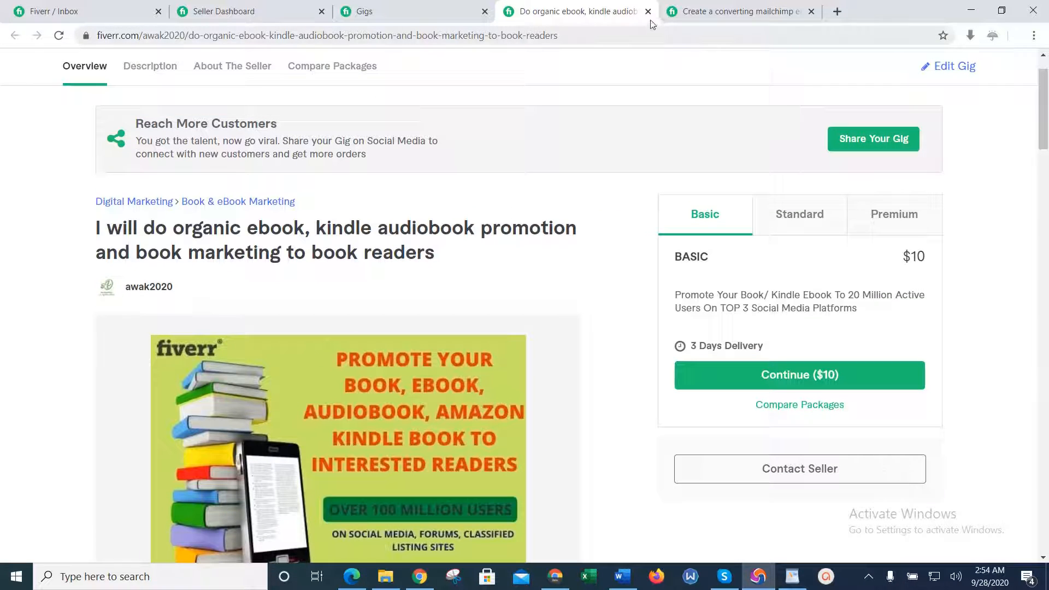
key("ctrl+w")
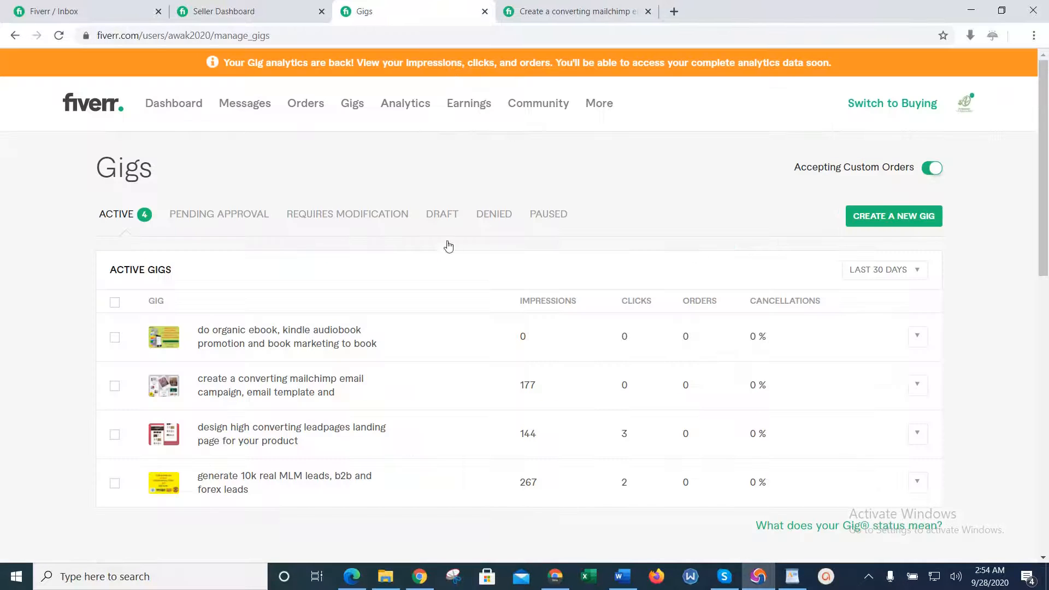
mouse_move(1047, 191)
left_mouse_down()
mouse_move(1047, 215)
mouse_move(1044, 186)
left_mouse_up()
left_click(311, 6)
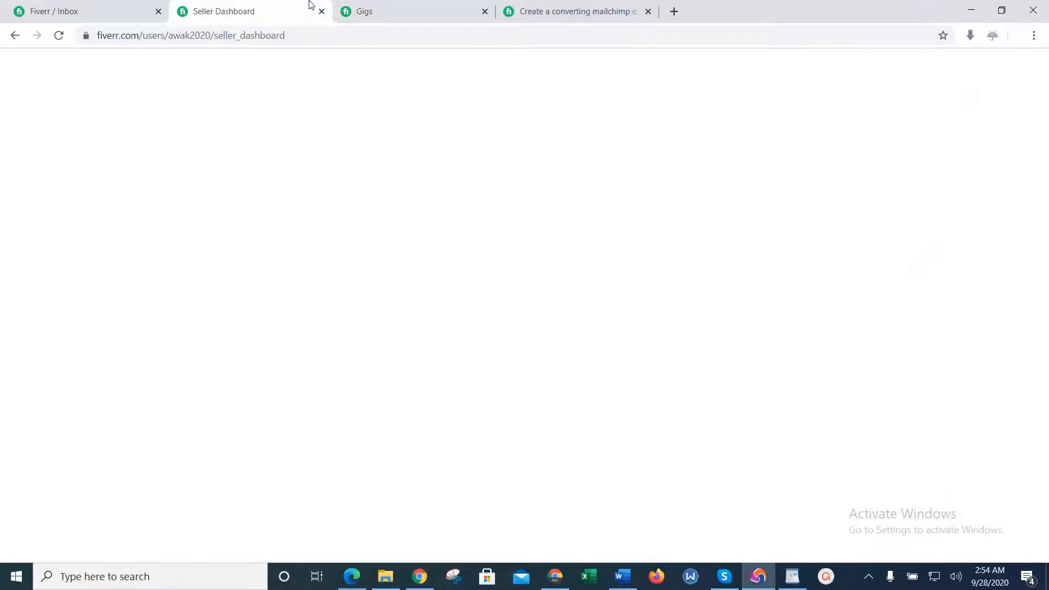
left_click(491, 6)
key("ctrl+Tab")
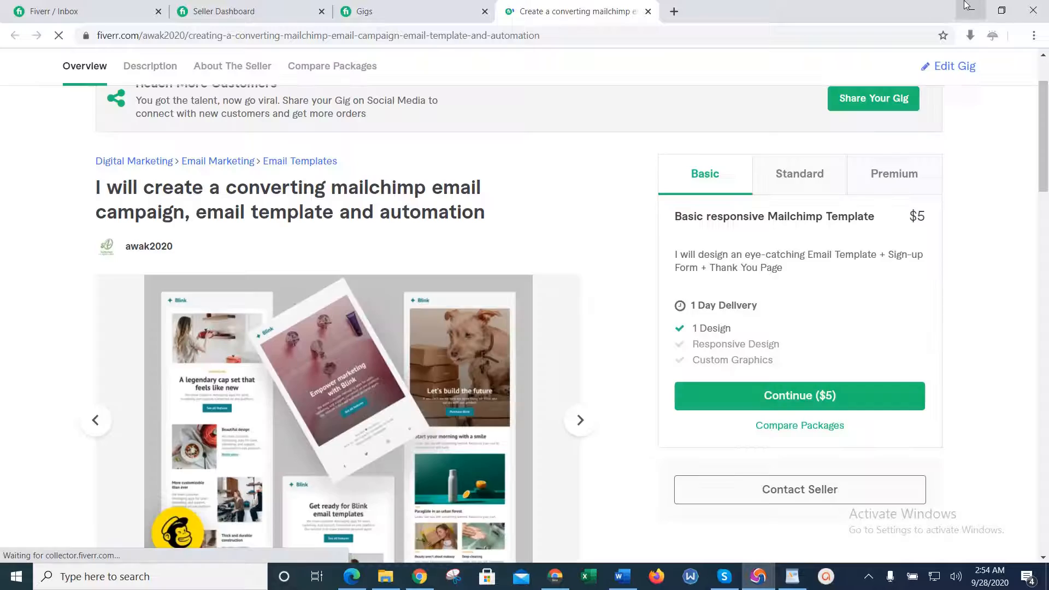
Minimize the browser and look through the WordPad notes down to point 10 about getting an order.
left_click(968, 8)
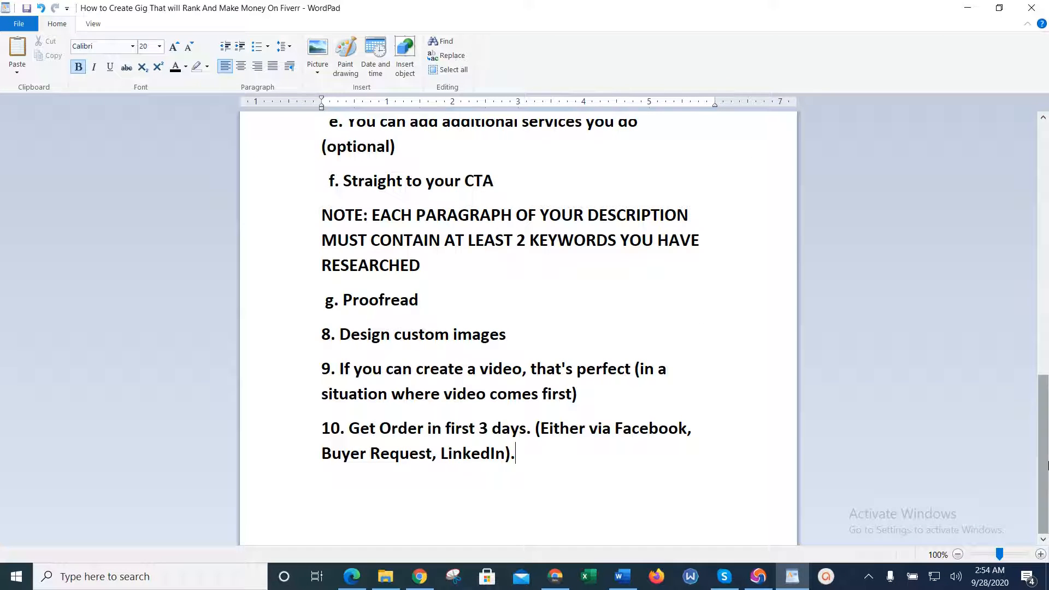
scroll(1043, 454, "up", 10)
scroll(1043, 453, "down", 10)
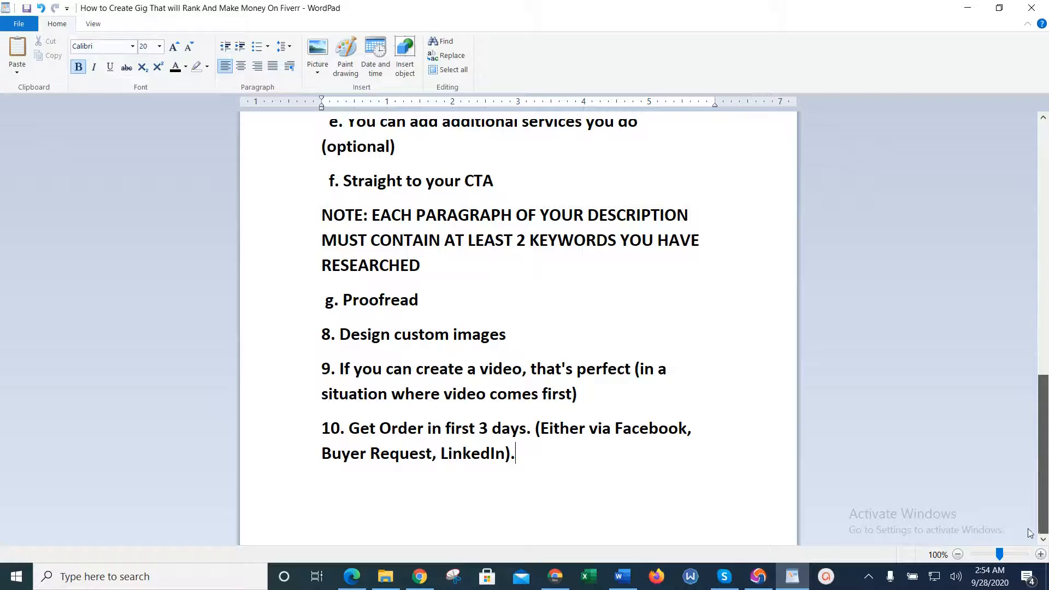
Minimize WordPad and the remaining browser windows to show the desktop, and refresh it.
left_click(970, 7)
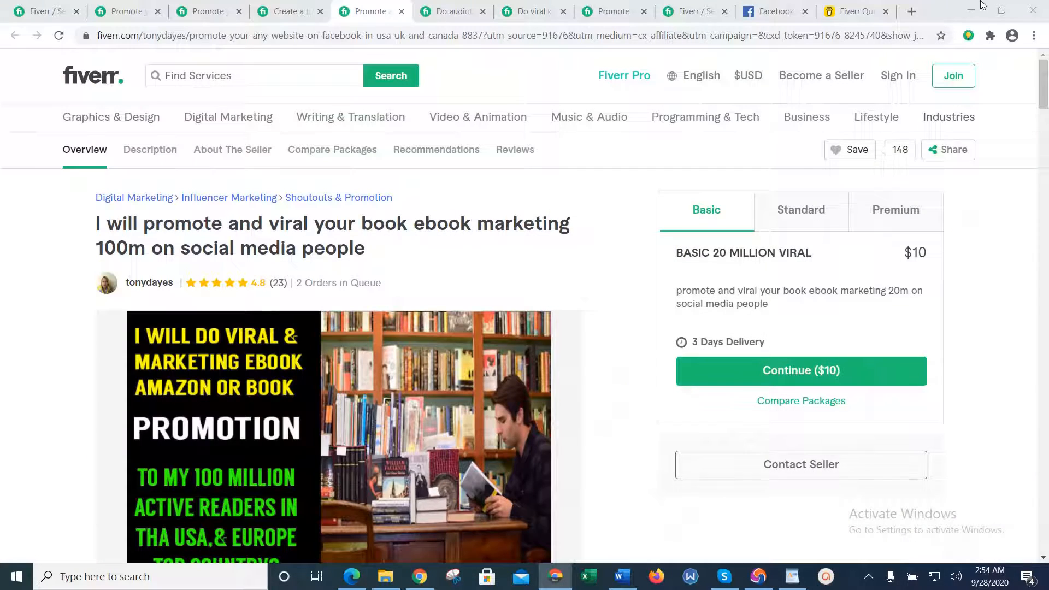
left_click(982, 5)
left_click(978, 8)
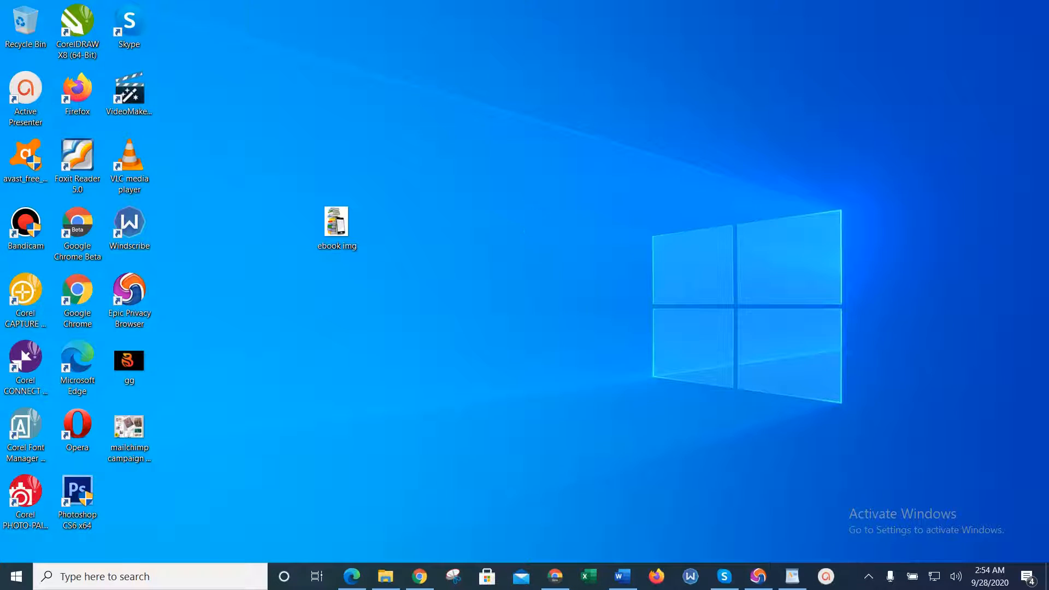
right_click(376, 187)
left_click(516, 232)
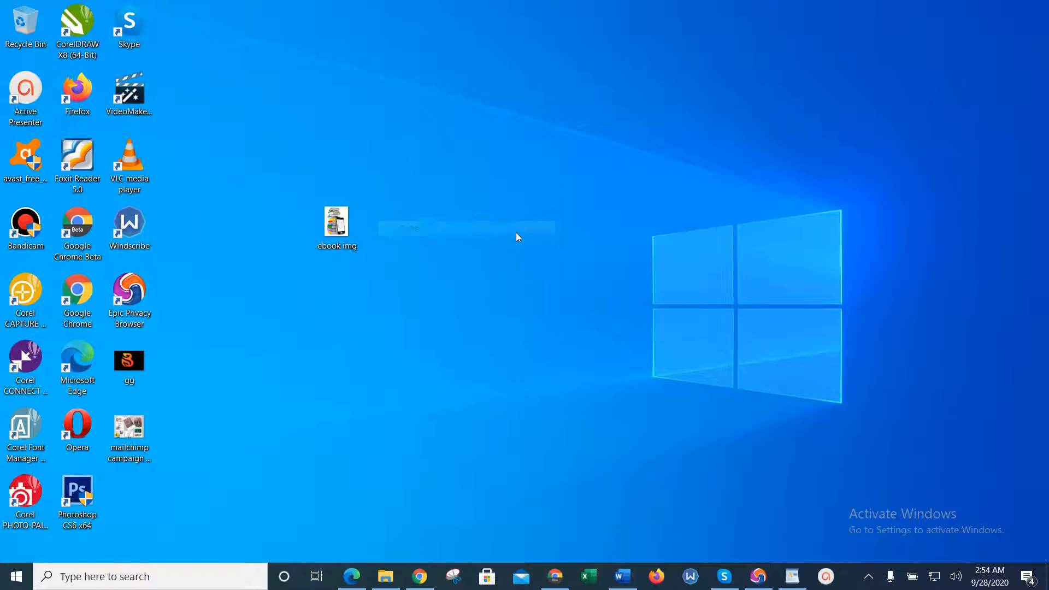